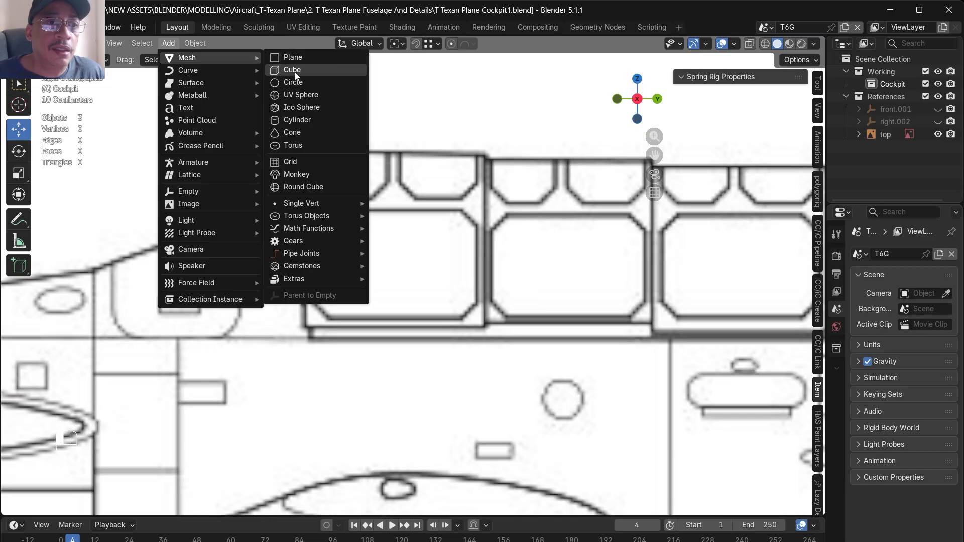
- Add a cube and move it up over the cockpit area of the side-view blueprint
left_click(294, 71)
key("g")
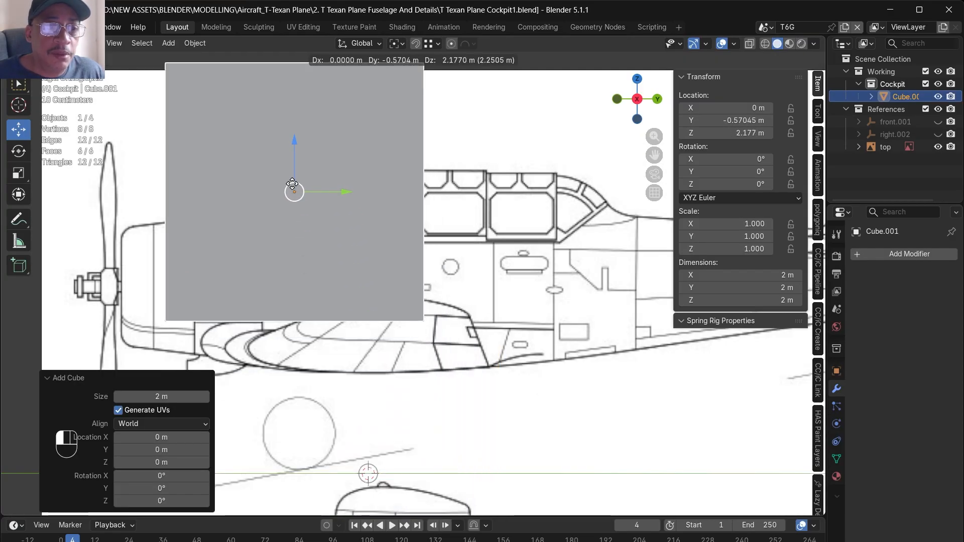
left_click(301, 184)
- Scale the cube's mesh down to about 0.62 m per side in see-through Edit Mode and align it with the windshield
key("alt+z")
key("Tab")
scroll(311, 201, "down", 1)
key("s")
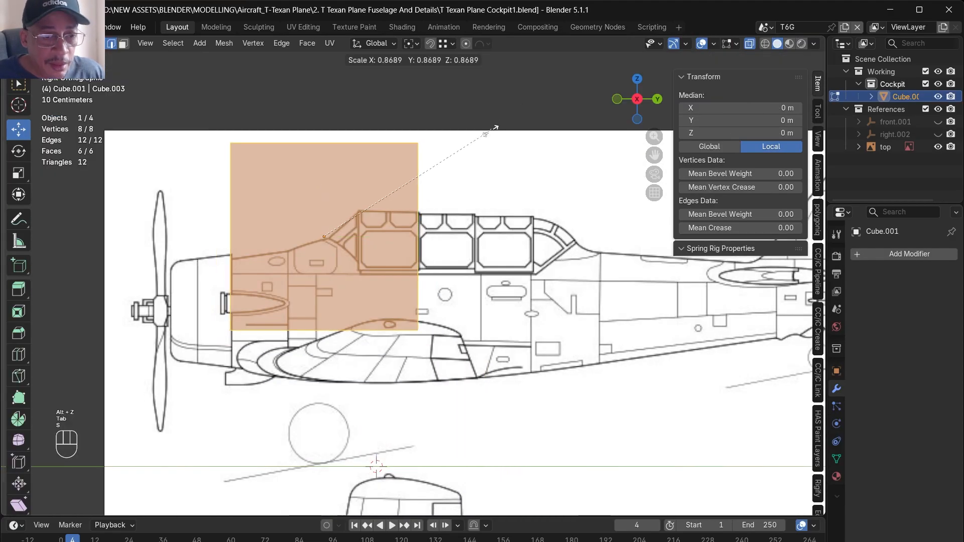
left_click(394, 221)
middle_click_drag(394, 222, 352, 176)
- Delete the cube's rear and bottom faces
left_click(123, 44)
key("alt+z")
key("Delete")
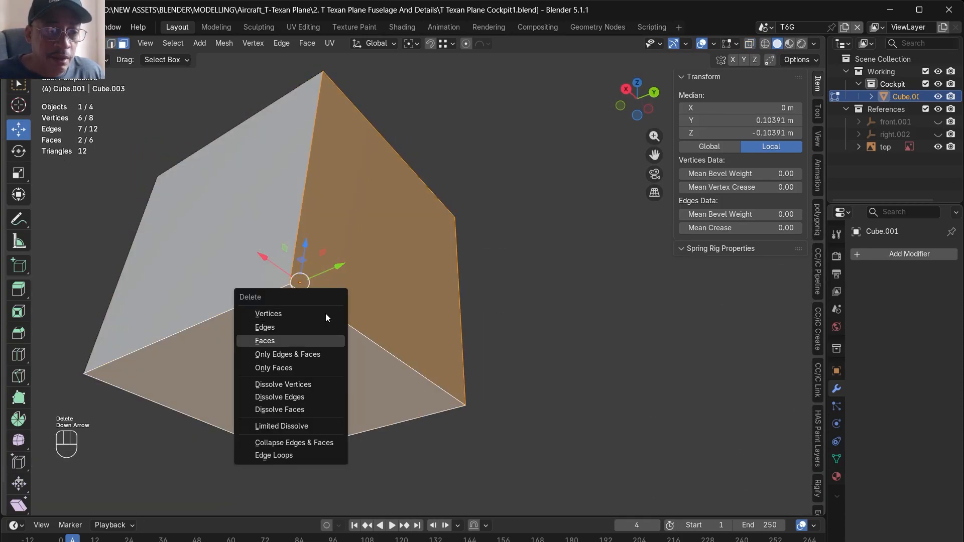
left_click(326, 340)
middle_click_drag(327, 317, 319, 299)
- Add one centred loop cut running front to back that divides the box into two equal halves
key("ctrl+r")
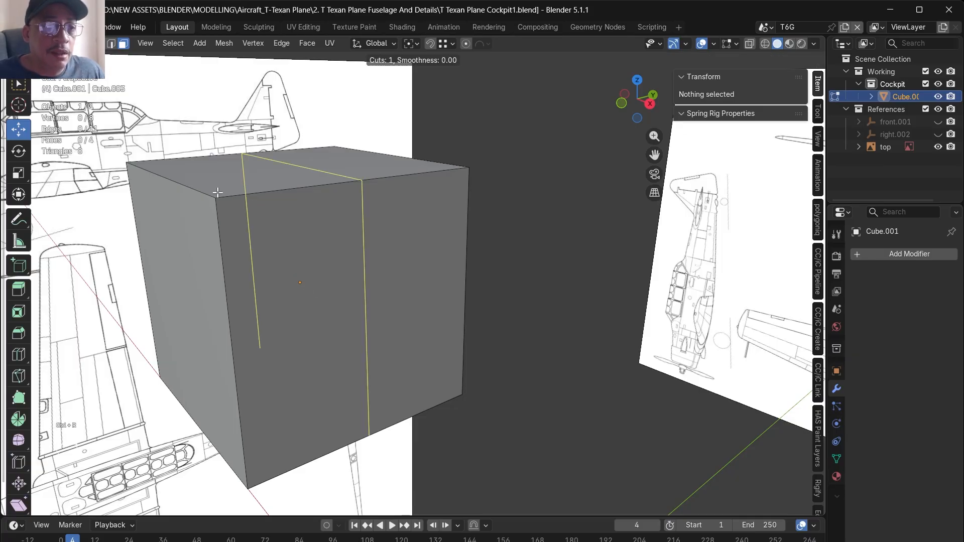
left_click(200, 195)
right_click(200, 195)
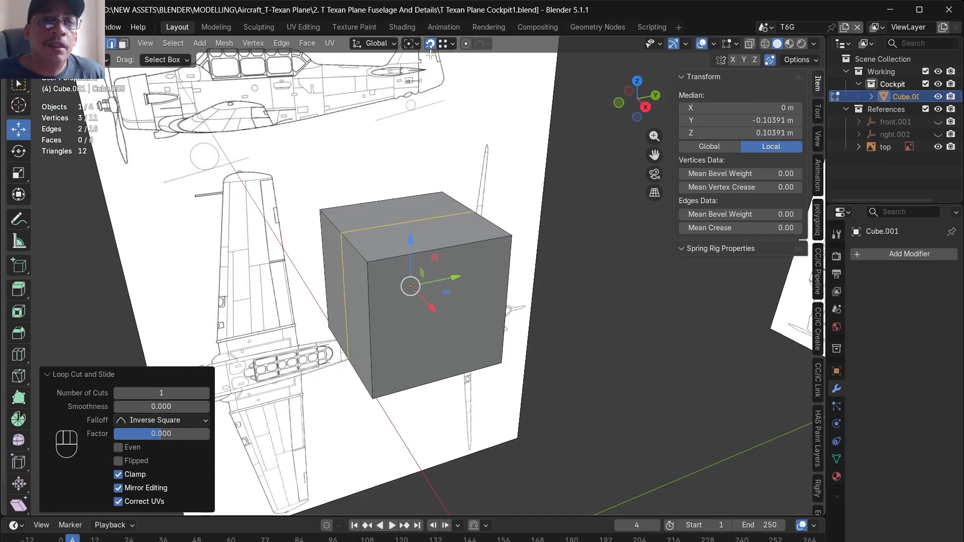
- Snap the front upper vertices onto the matching rear upper vertices to turn the box into a sloped wedge
key("1")
left_click_drag(367, 262, 473, 212)
left_click(322, 211)
left_click_drag(321, 213, 442, 194)
middle_click_drag(442, 194, 533, 173)
- Delete the faces of the wedge's negative-X half, keeping only the positive-X half
left_click_drag(320, 135, 412, 378)
key("x")
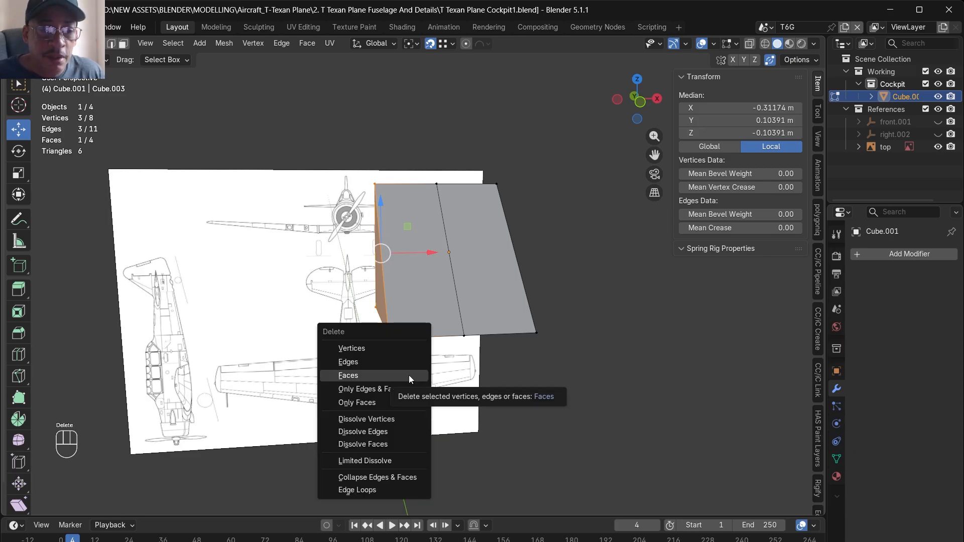
left_click(371, 349)
middle_click_drag(371, 351, 301, 368)
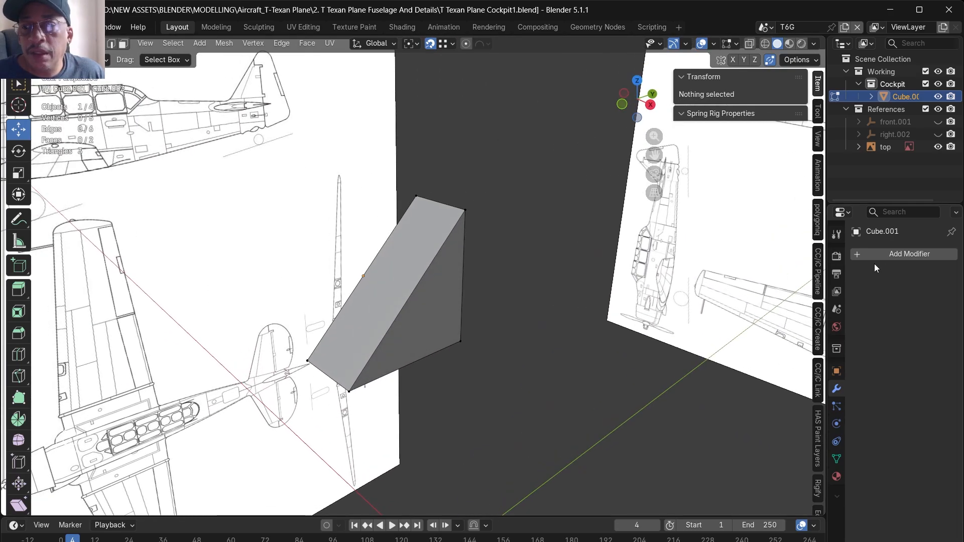
- Add a Mirror modifier on the X axis and a Subdivision Surface modifier to the half wedge
left_click(888, 255)
left_click(887, 256)
left_click(750, 294)
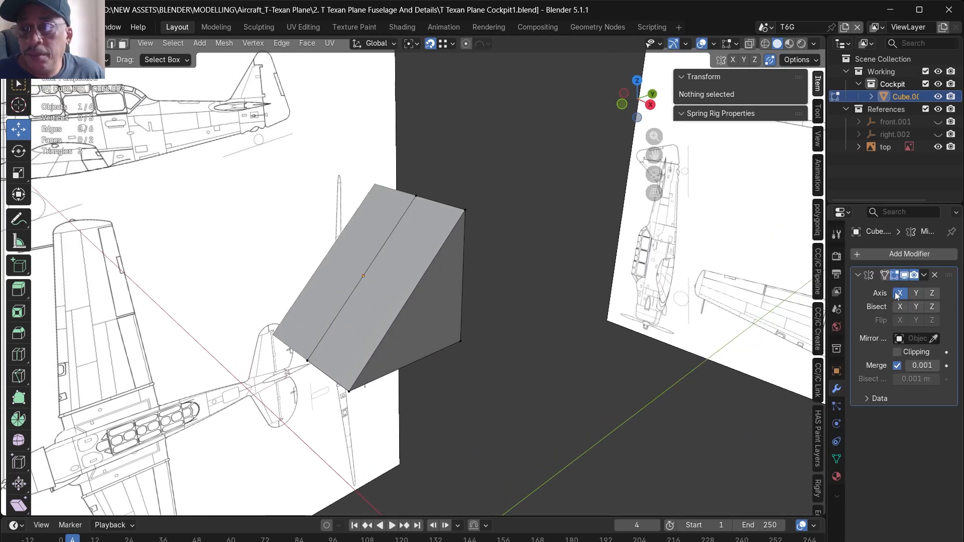
left_click(893, 256)
left_click(858, 259)
left_click(763, 292)
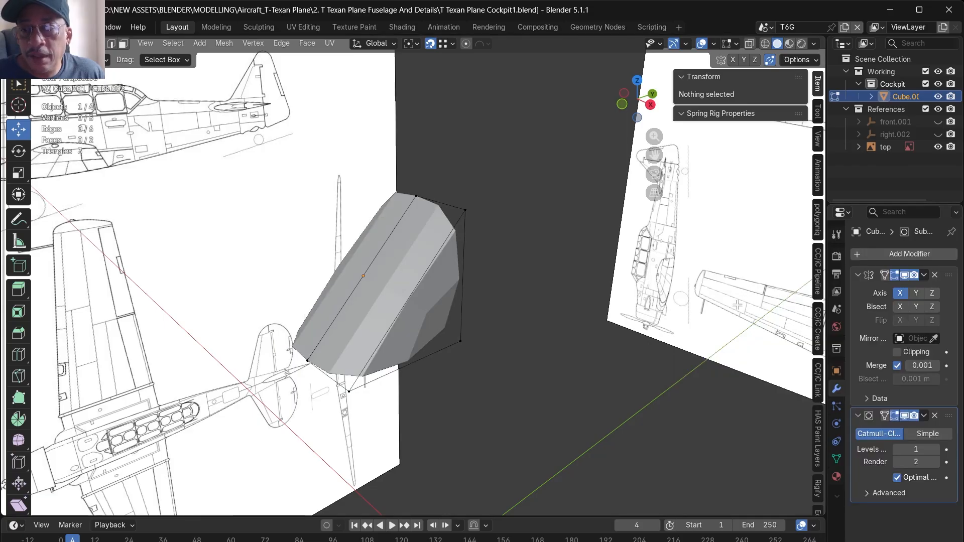
- Set the vertex crease of the wedge's lower rear outer corner to 1
middle_click_drag(511, 338, 521, 303)
left_click(477, 317)
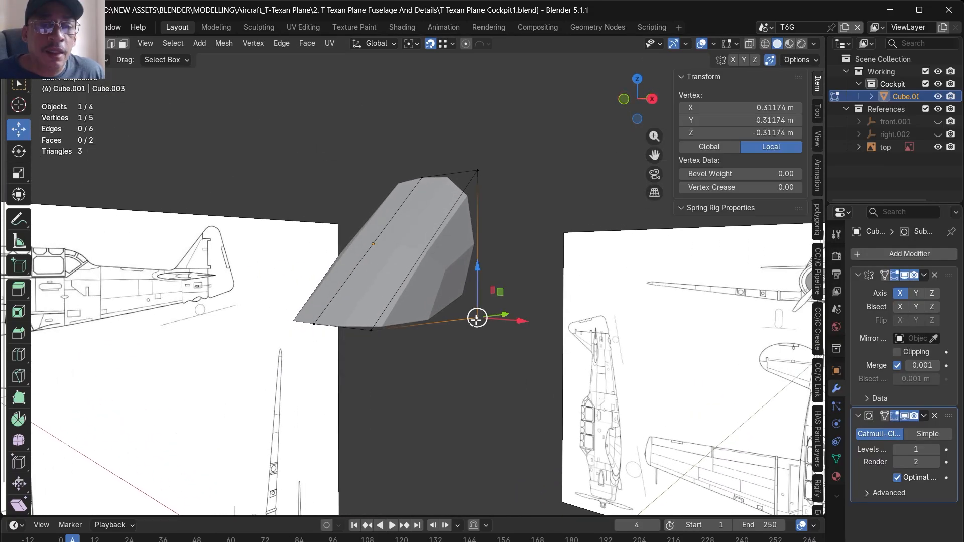
left_click(783, 186)
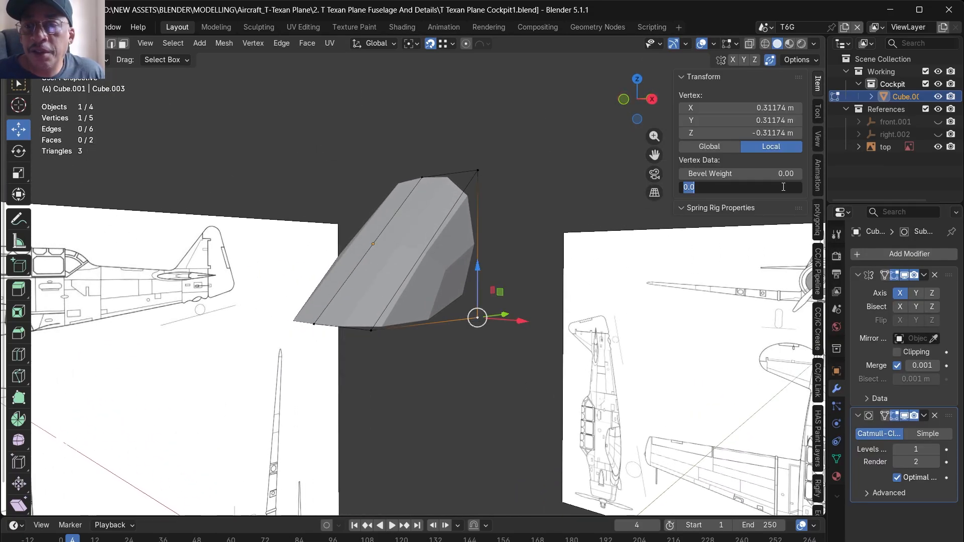
type("1")
key("Return")
middle_click_drag(572, 311, 568, 375, "alt")
middle_click_drag(452, 267, 438, 302, "alt")
- Fit the wedge's top, front and rear vertices to the windshield outline in side view, shifting the rear edge about 0.0125 m along Y
key("KP_1")
key("KP_3")
key("KP_1")
middle_click_drag(728, 409, 471, 290)
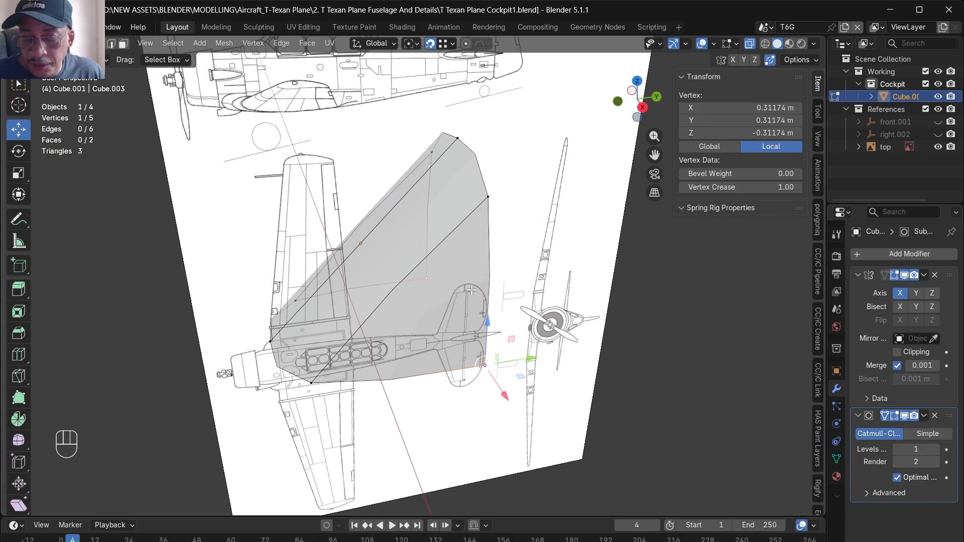
key("KP_1")
key("KP_3")
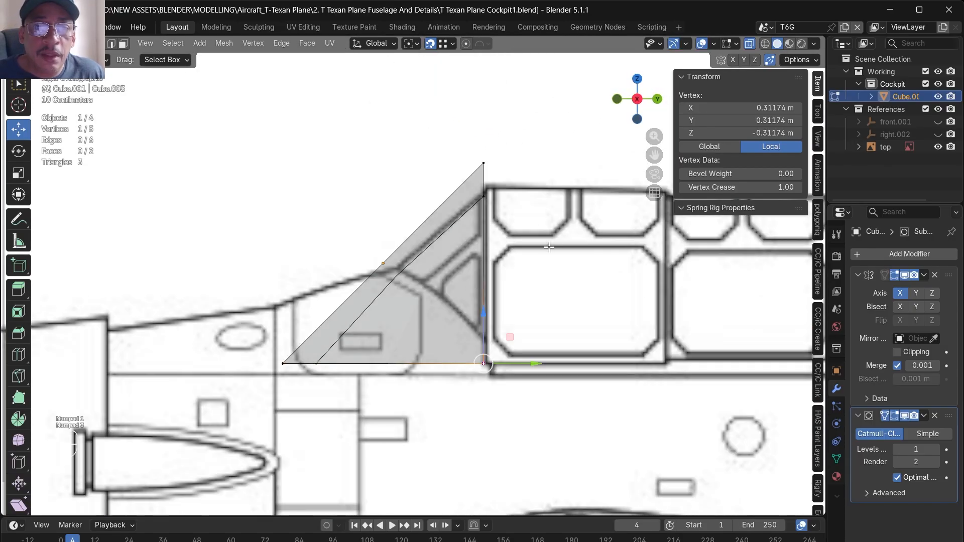
left_click(484, 164, "shift")
left_click_drag(485, 131, 491, 159)
left_click(283, 363)
left_click_drag(310, 337, 425, 242)
left_click(483, 324, "alt")
left_click_drag(517, 278, 521, 278)
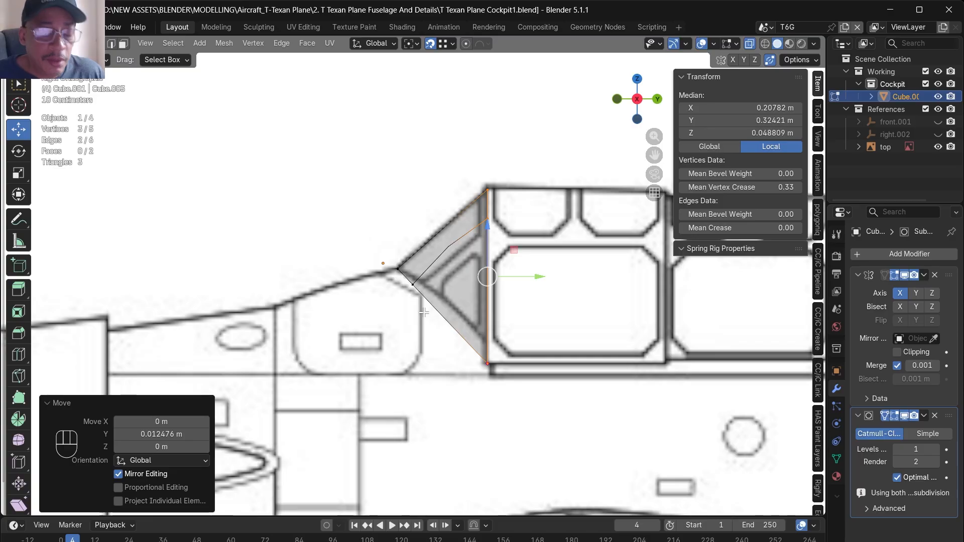
- Knife-cut the windshield's side face diagonally along the side window's slanted frame
scroll(457, 260, "up", 5)
left_click(552, 205)
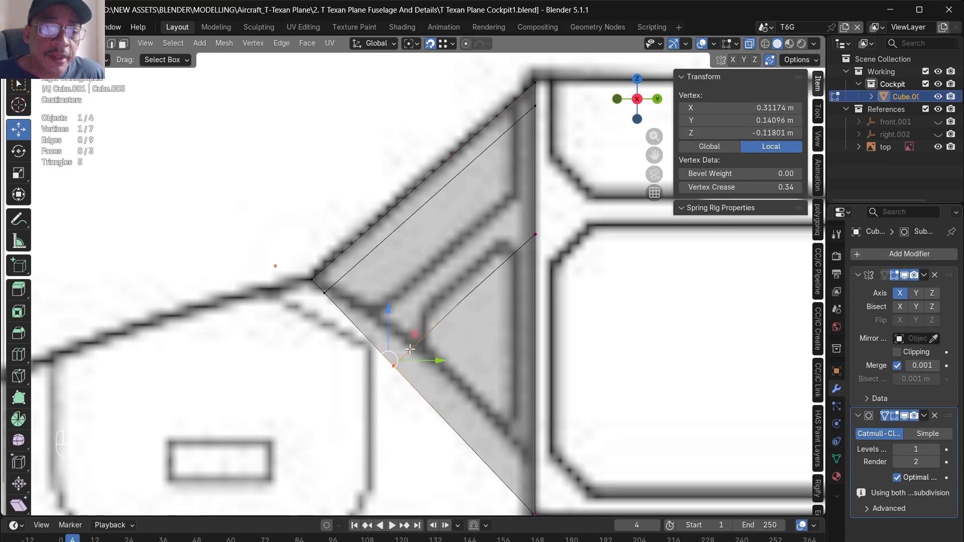
left_click_drag(414, 335, 442, 315)
- In the front view, move the upper side vertices inward and raise the top centre vertex to match the windshield outline
left_click_drag(445, 182, 330, 178)
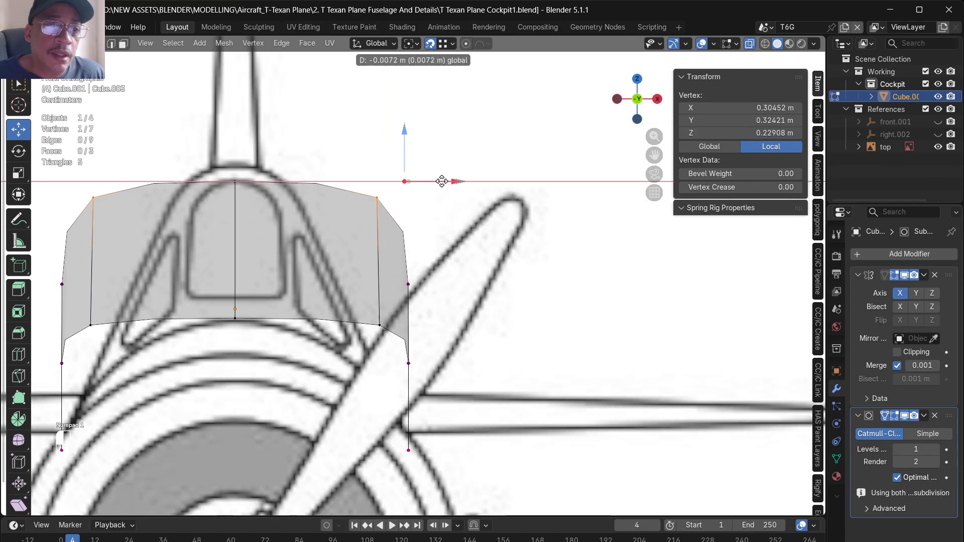
key("ctrl+z")
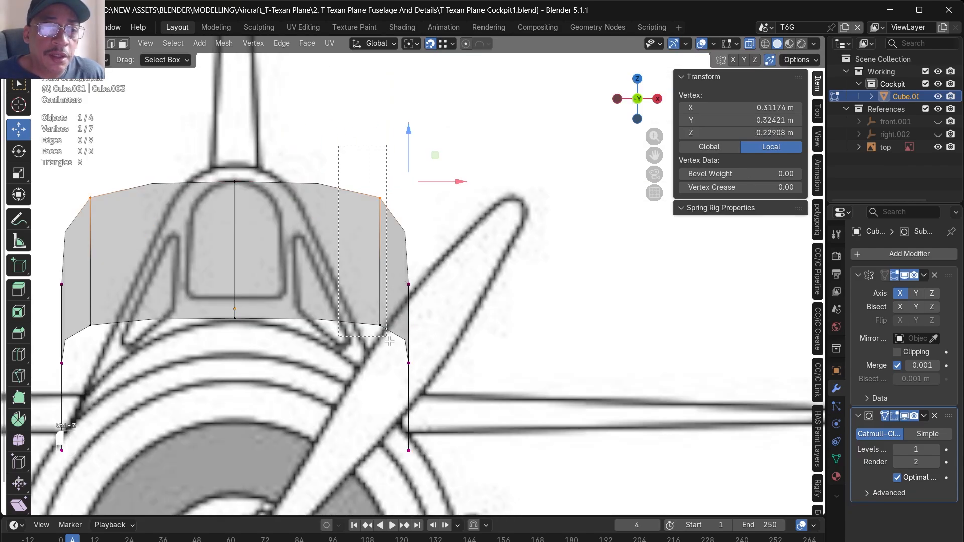
left_click(385, 331, "shift")
left_click_drag(437, 248, 307, 242)
left_click(237, 183)
left_click_drag(236, 152, 237, 134)
- Move the knife-cut side vertices inward to the canopy outline and shift the upper side vertices slightly outward
left_click_drag(378, 255, 403, 368)
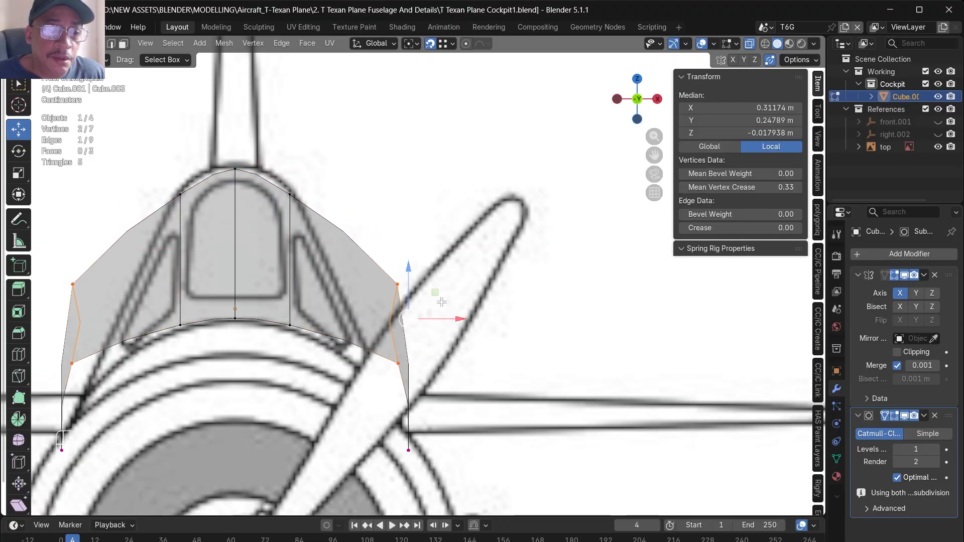
left_click_drag(435, 324, 376, 325)
left_click_drag(264, 180, 295, 344)
left_click_drag(315, 249, 329, 248)
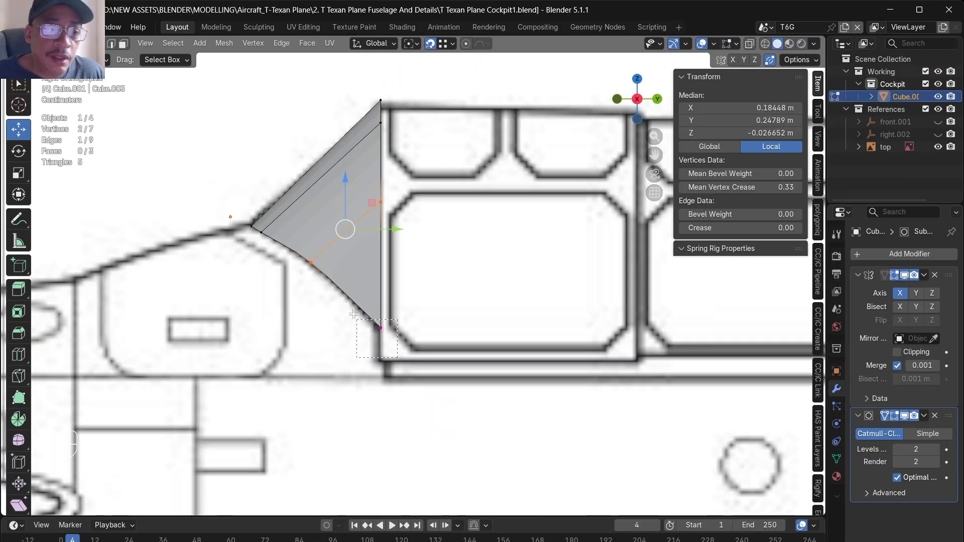
- Adjust the windshield's rear vertices vertically in side view to match the blueprint, lowering the top ones about 0.0052 m
left_click(380, 327)
left_click_drag(380, 301, 381, 332)
left_click(310, 269)
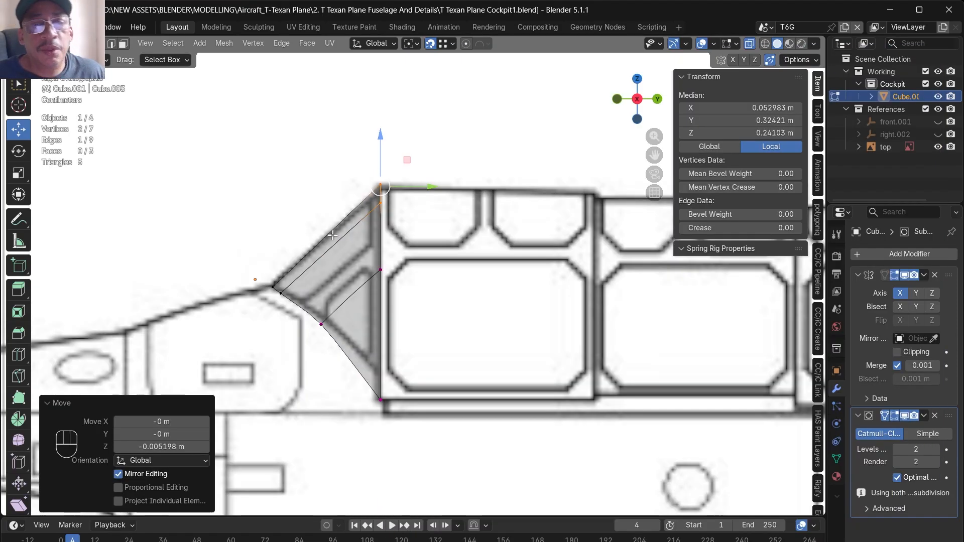
- Set the edge crease of all the windshield's rear border edges to 1
scroll(463, 285, "down", 2)
scroll(302, 257, "down", 2)
scroll(516, 269, "up", 1)
scroll(516, 267, "up", 2)
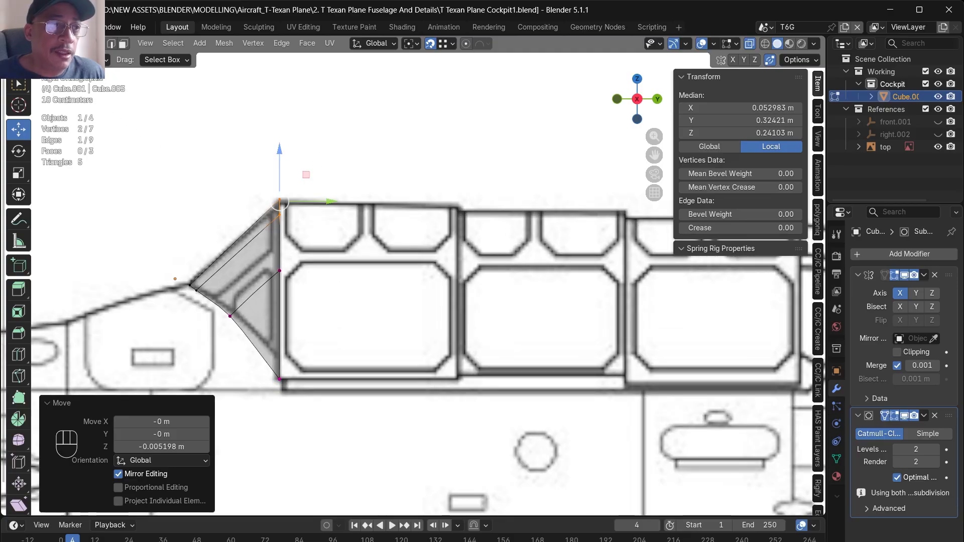
left_click(112, 48)
left_click_drag(357, 422, 279, 177)
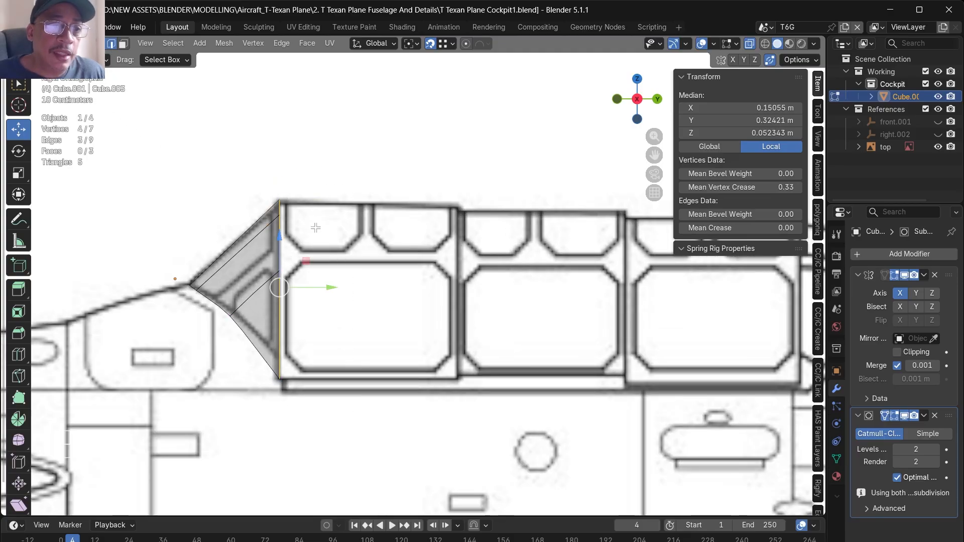
left_click(781, 229)
type("1")
key("Return")
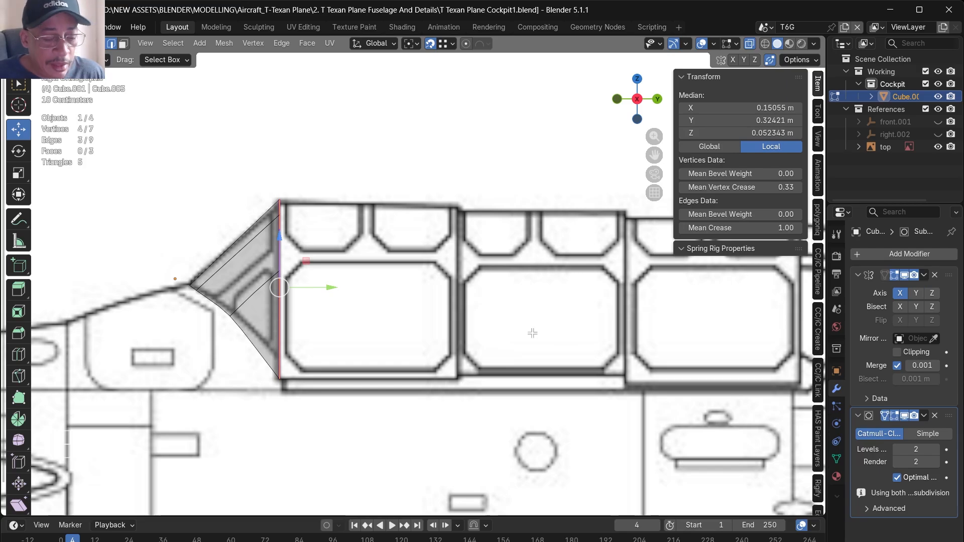
- Extrude the windshield's rear edges about 0.55 m along Y to form the first canopy section, and crease its mid-height lengthwise edges to 1
key("e")
left_click_drag(321, 287, 493, 345)
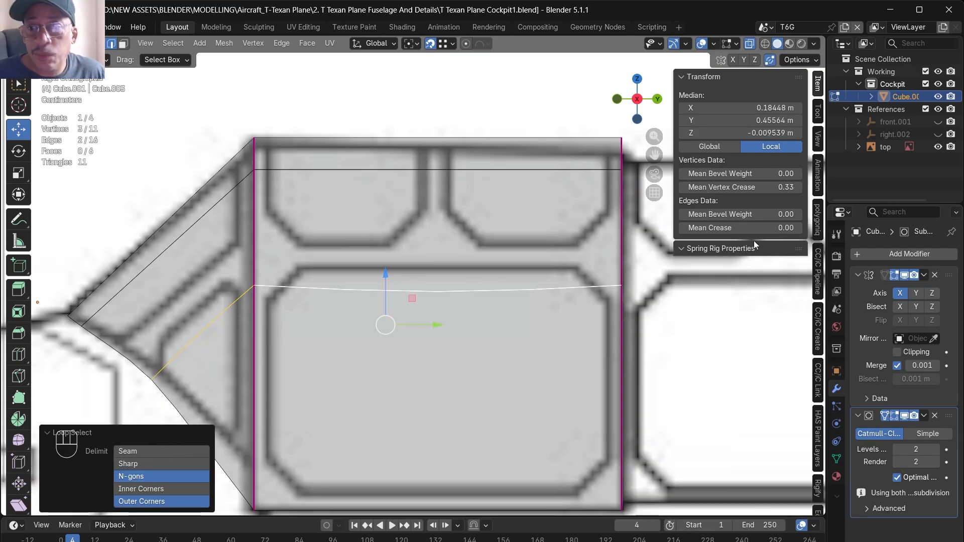
left_click(774, 229)
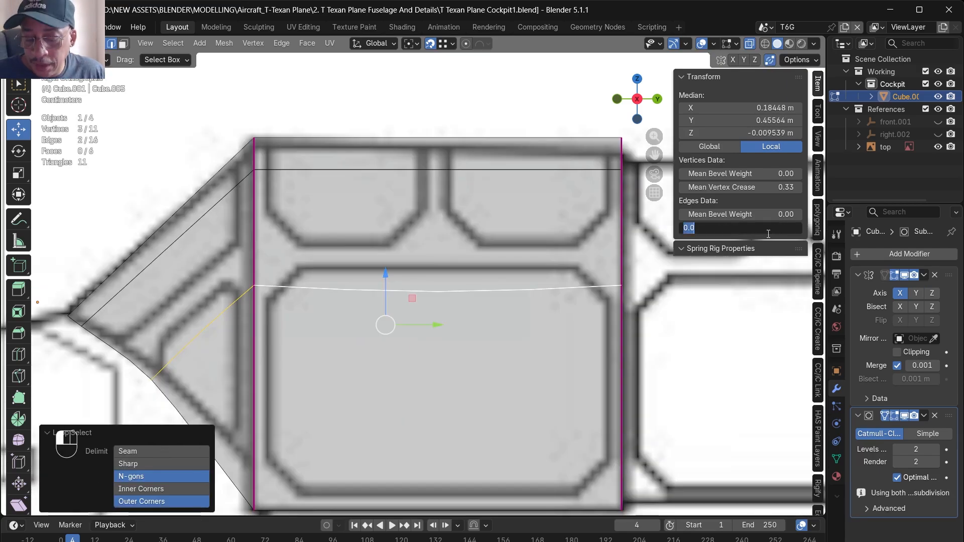
type("1")
key("Return")
- In the front view, move the canopy section's lower outer edge slightly outward along X
scroll(583, 282, "down", 3)
scroll(344, 327, "up", 2)
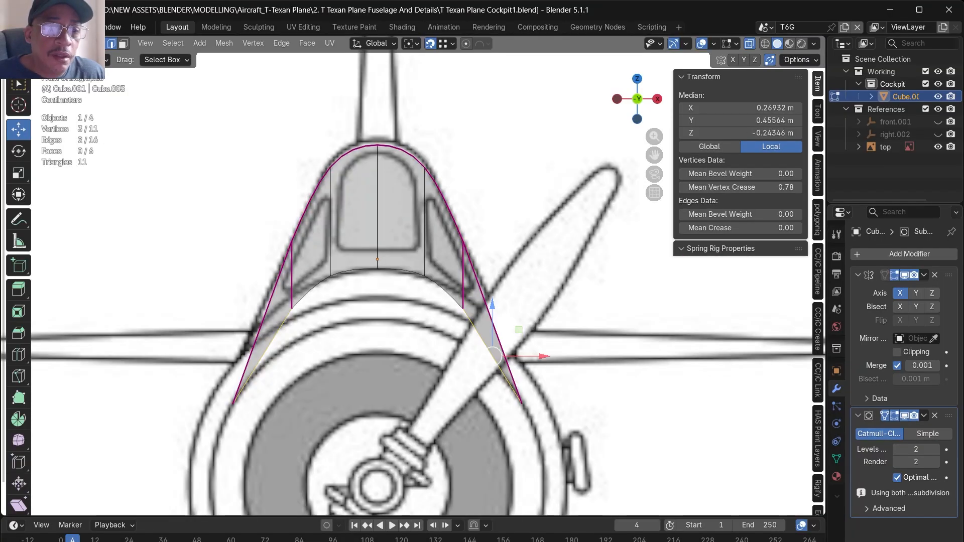
left_click(512, 393)
scroll(527, 412, "up", 2)
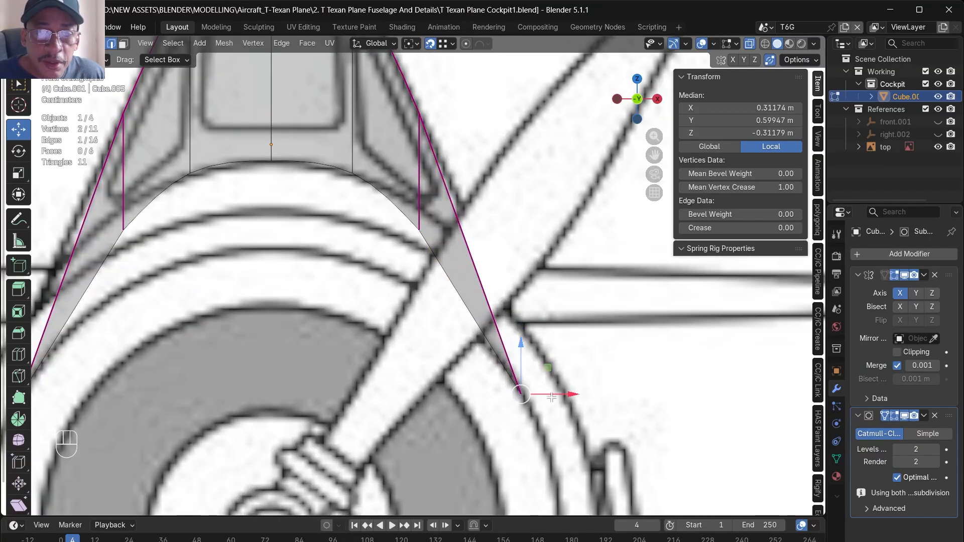
left_click_drag(557, 394, 576, 392)
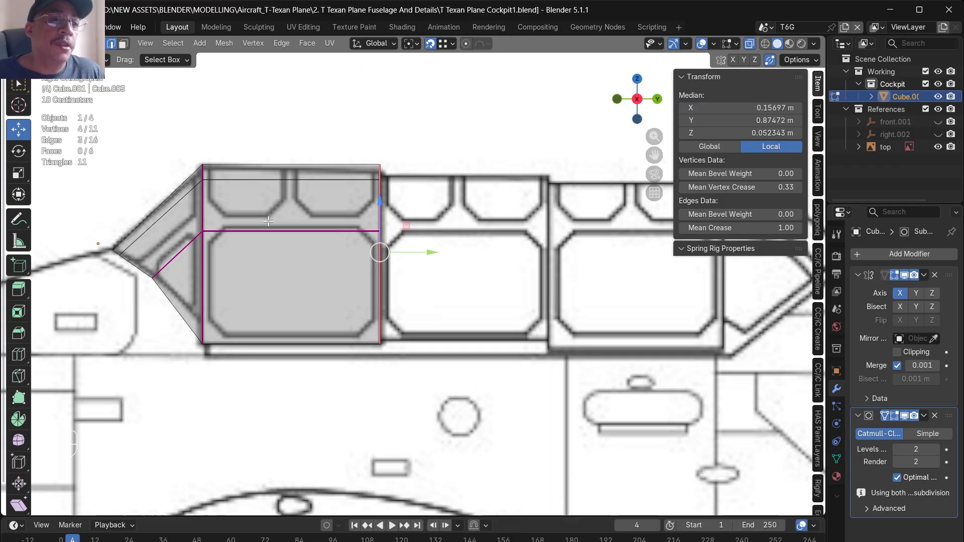
key("3")
left_click_drag(437, 366, 233, 104)
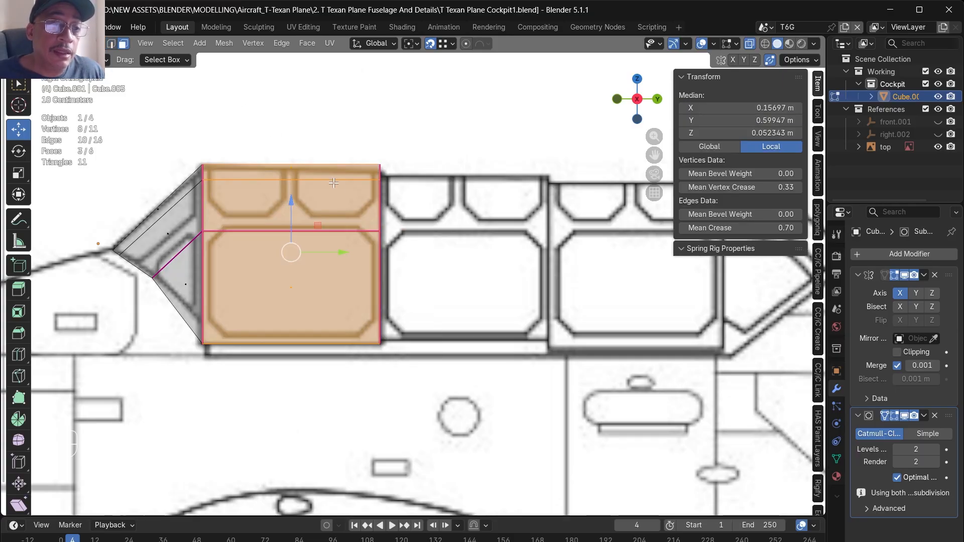
scroll(387, 266, "down", 3)
scroll(572, 234, "up", 2)
left_click_drag(319, 371, 281, 141)
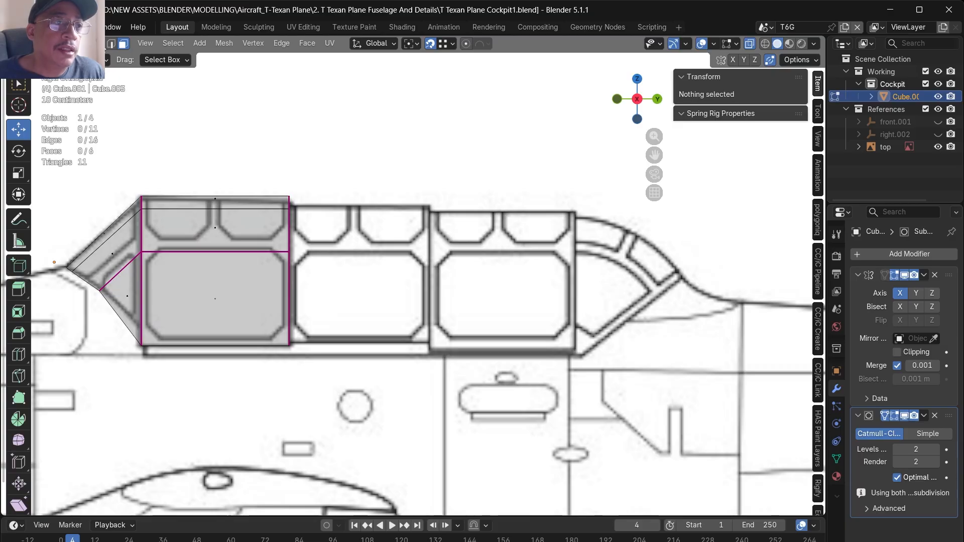
- Extrude the first canopy section's rear edges about 0.52 m along Y to form the second, and crease its mid-height lengthwise edge to 1
left_click(290, 261, "alt")
key("e")
right_click(324, 271)
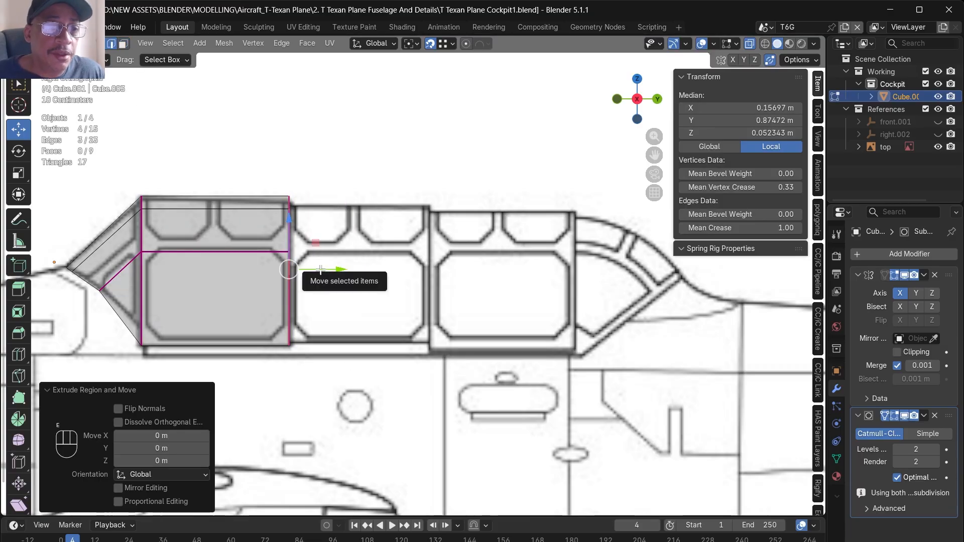
left_click_drag(324, 272, 462, 296)
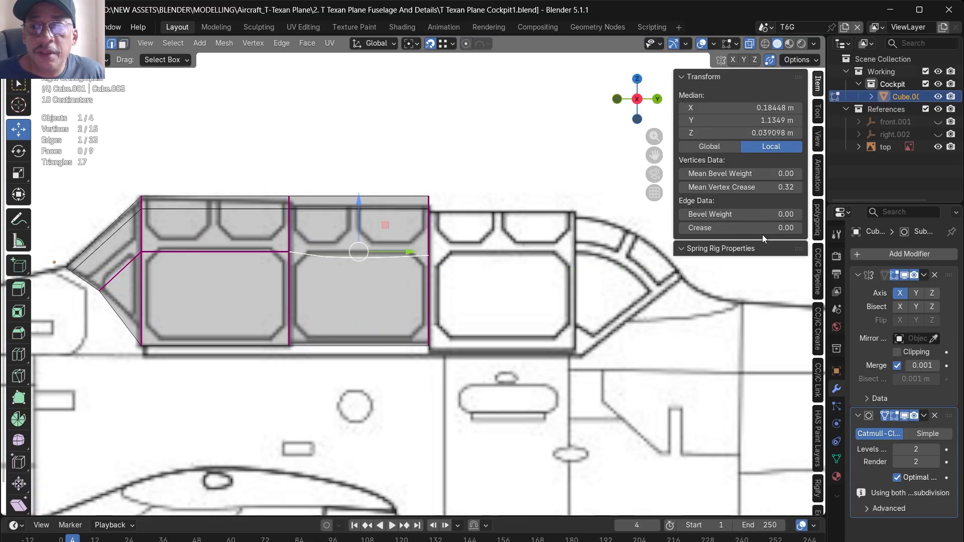
left_click(758, 228)
type("1")
key("Return")
- Extrude the second canopy section's rear edges about 0.543 m along Y to form the third, and crease its mid-height lengthwise edge to 1
left_click(430, 273, "alt")
key("e")
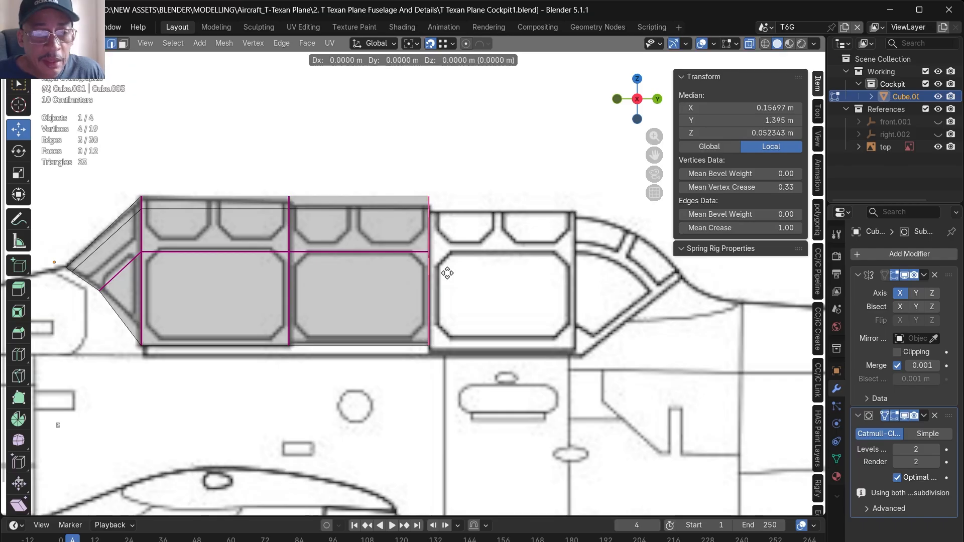
right_click(549, 274)
left_click_drag(479, 270, 605, 294)
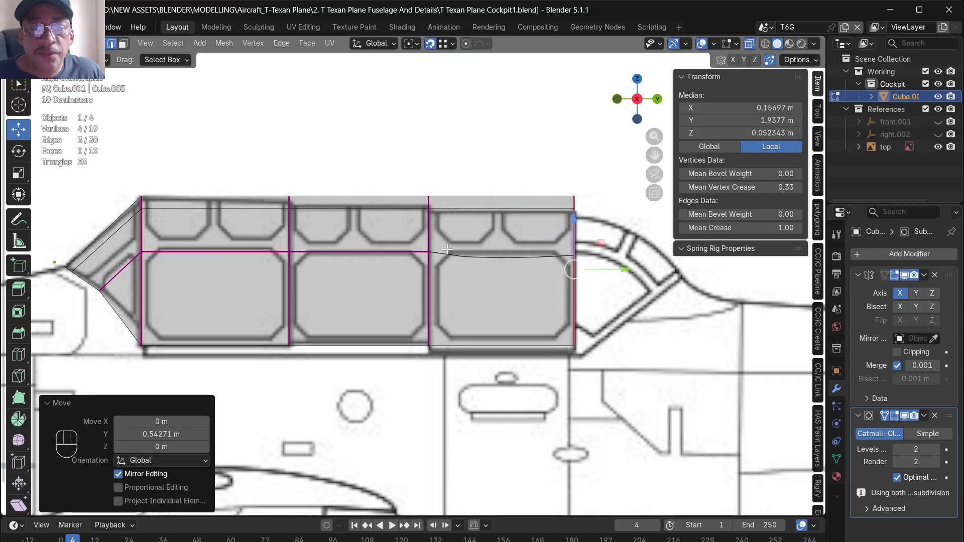
scroll(610, 271, "down", 1)
left_click(504, 256)
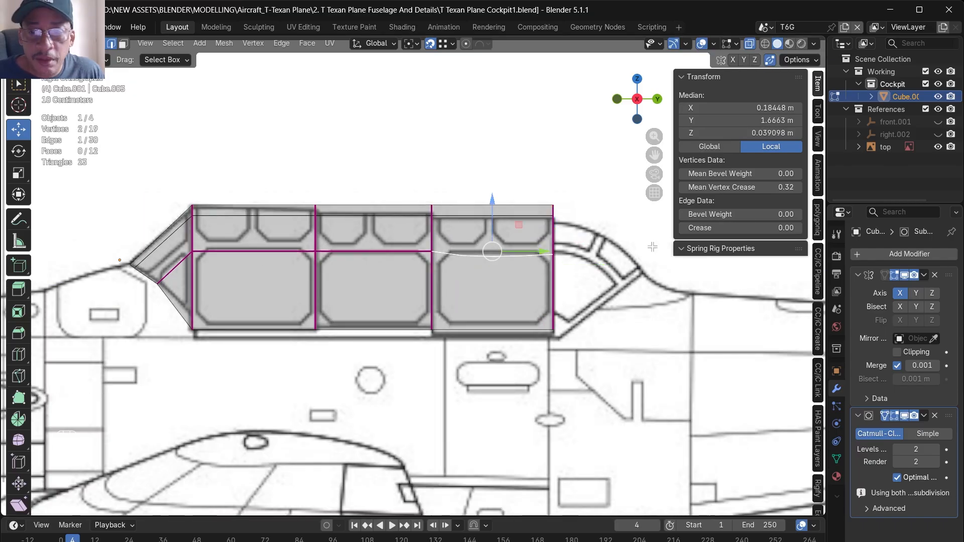
left_click(788, 229)
type("1")
key("Return")
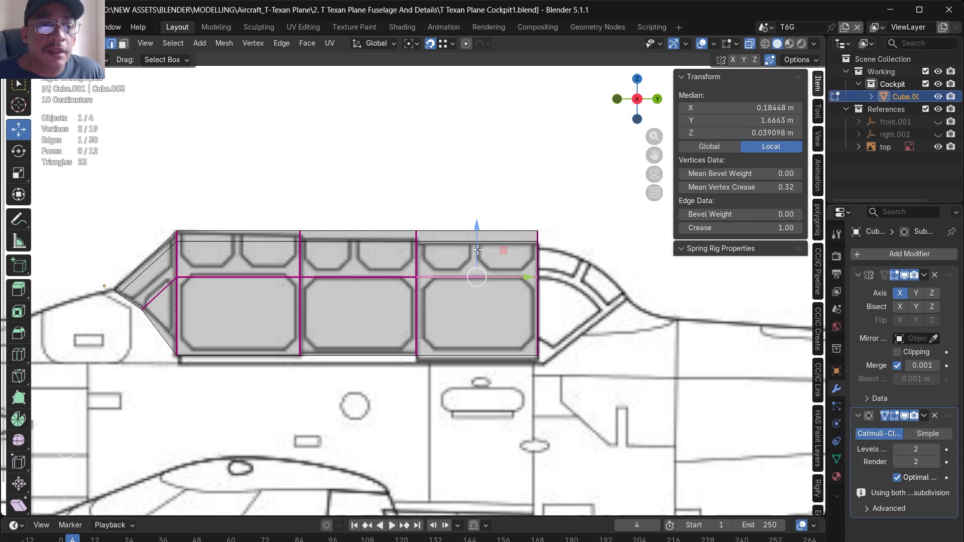
scroll(358, 247, "up", 2)
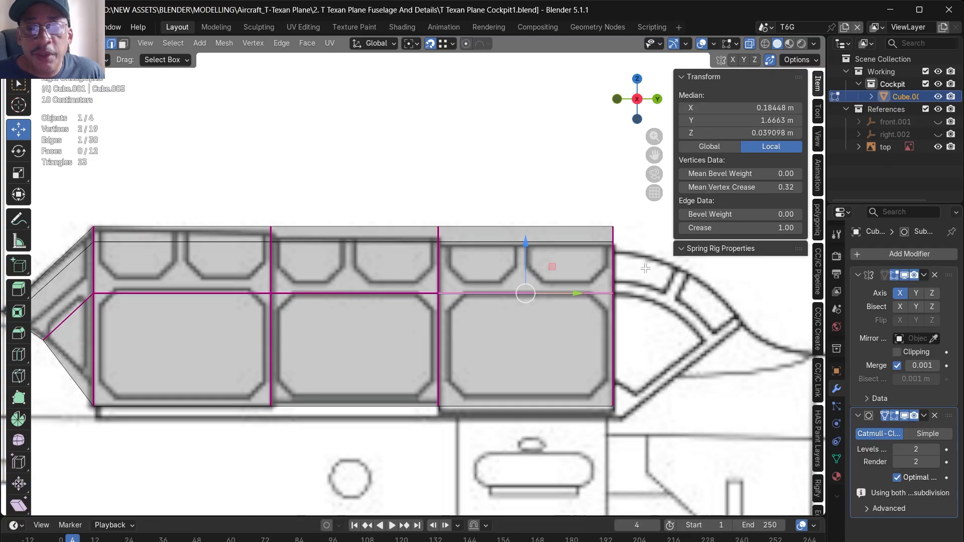
- Lower the third canopy section's upper rear edge along Z to meet the blueprint's sloping roofline
scroll(675, 313, "down", 3)
scroll(575, 314, "up", 3)
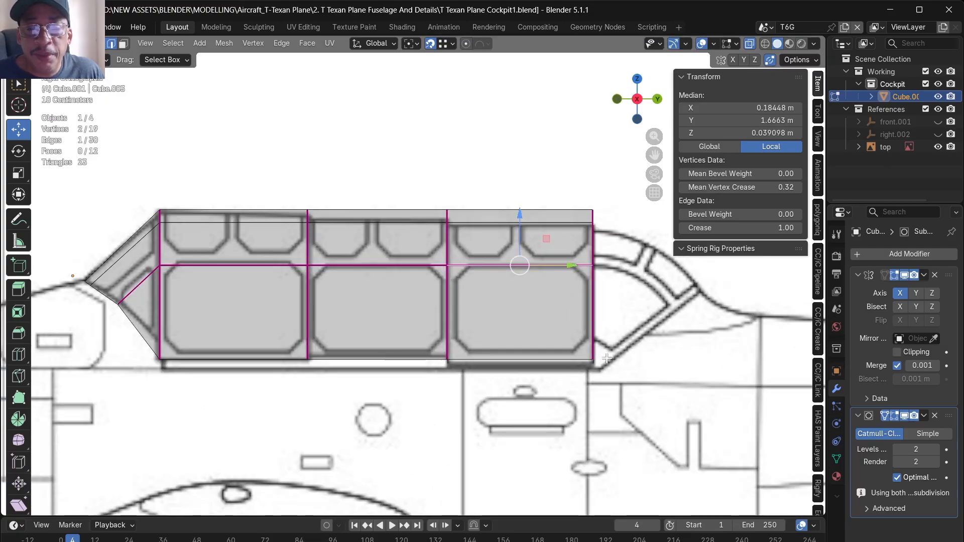
left_click(590, 187)
left_click_drag(591, 158, 591, 178)
- Extrude the third canopy section's rear edges about 0.086 m along Y to start the tail section
left_click_drag(545, 405, 494, 261)
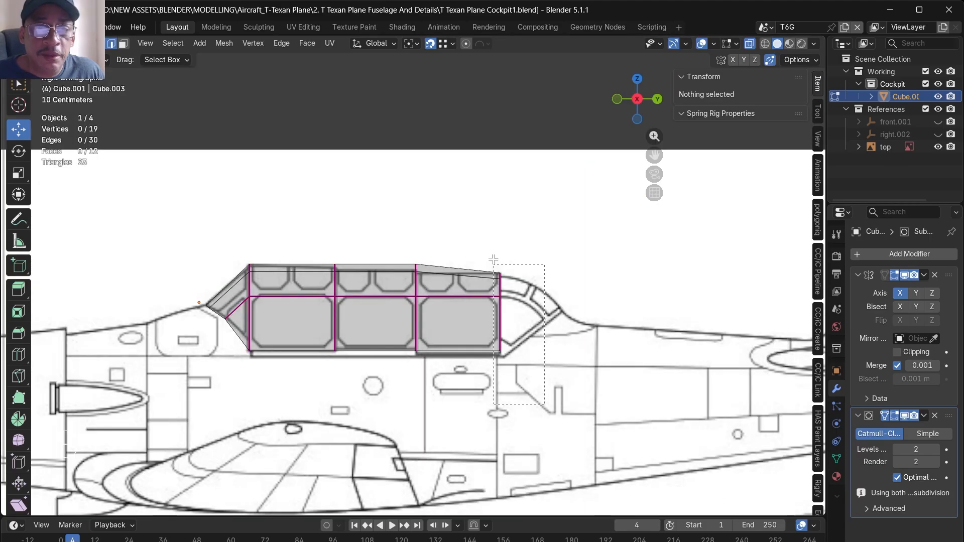
scroll(494, 297, "up", 6)
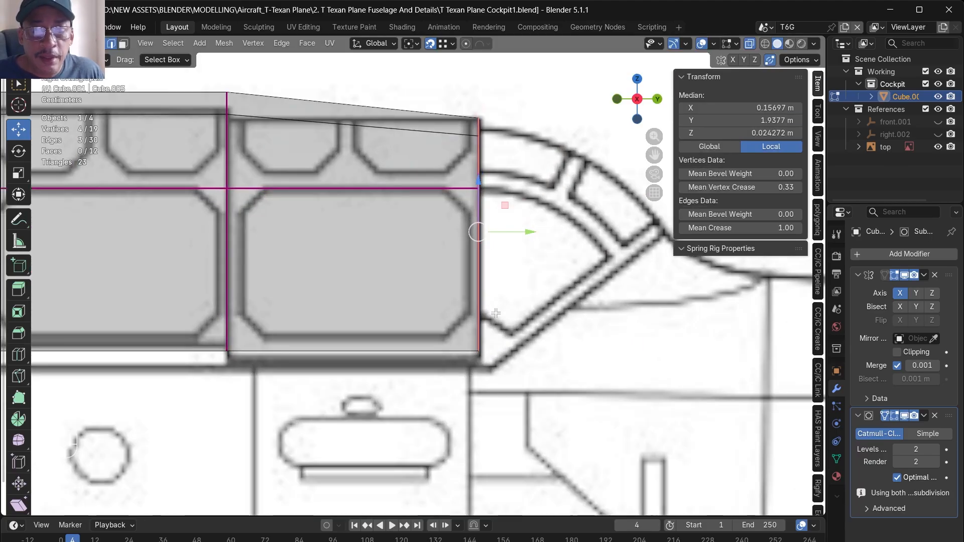
key("e")
right_click(539, 319)
left_click_drag(520, 233, 557, 249)
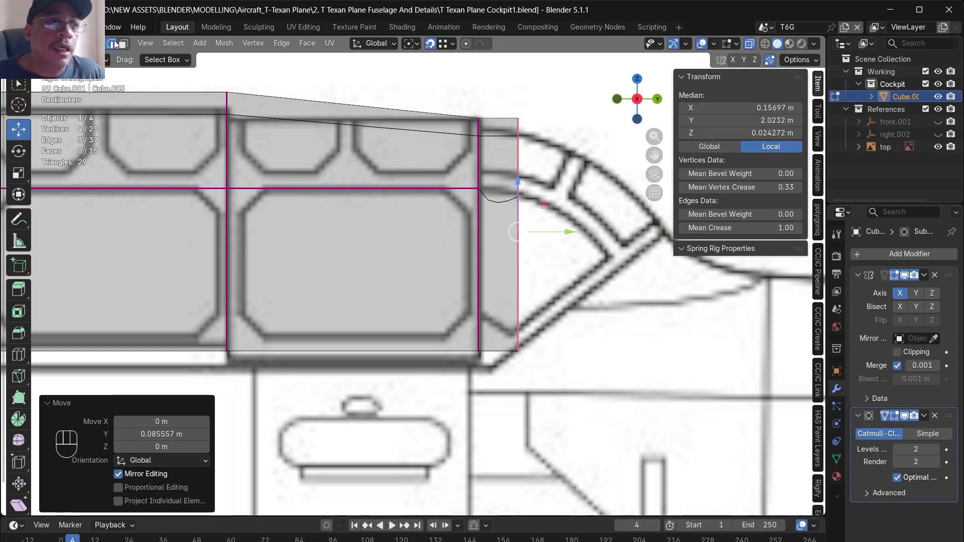
- Snap the 3D cursor to the tail section's lower rear vertex
left_click(518, 350)
key("shift+s")
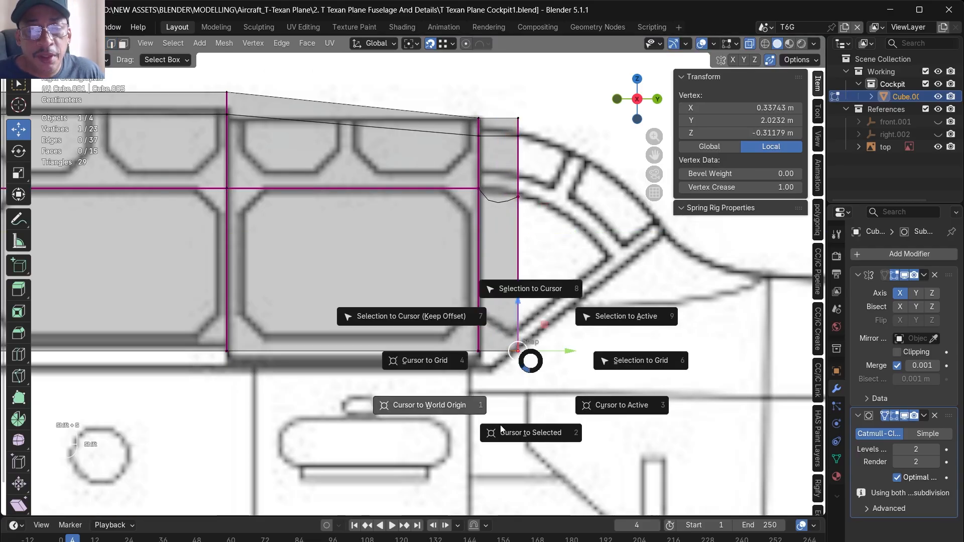
left_click(510, 435)
- With snapping off and the 3D cursor as pivot, rotate the tail section's rear edges to the blueprint's slanted rear frame
key("r")
right_click(675, 400)
key("ctrl+z")
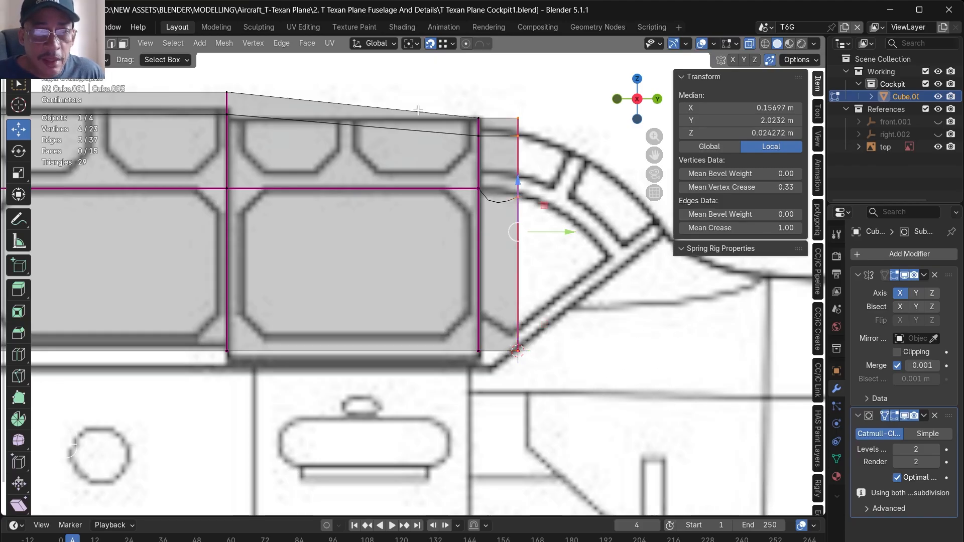
left_click(430, 44)
left_click(411, 44)
left_click(437, 88)
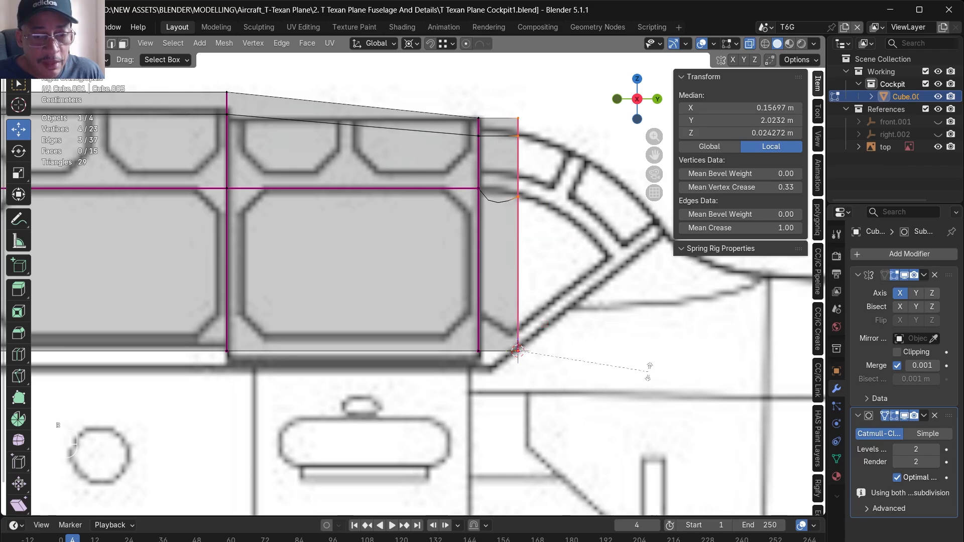
key("r")
left_click(562, 427)
- Reset the pivot point and move the slanted rear edge's upper three vertices about -0.073 m along Y and -0.061 m along Z
scroll(449, 363, "down", 1)
middle_click_drag(446, 366, 324, 418, "shift")
scroll(324, 418, "up", 1)
left_click(397, 400, "shift")
left_click(412, 44)
left_click(467, 116)
left_click_drag(576, 239, 543, 267)
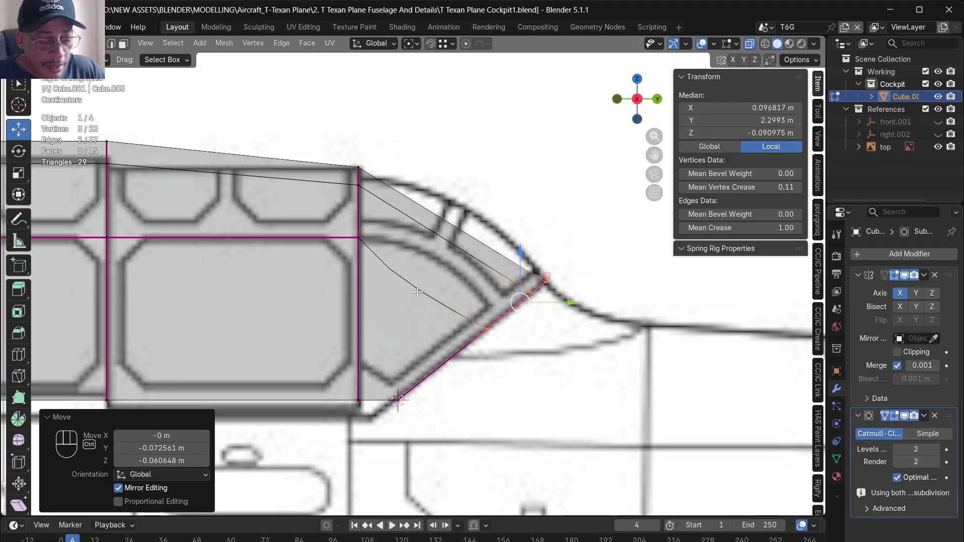
- Add one centred loop cut across the tail section and move its upper vertices outward to follow the blueprint's curved outline
key("ctrl+r")
key("KP_Enter")
key("KP_Enter")
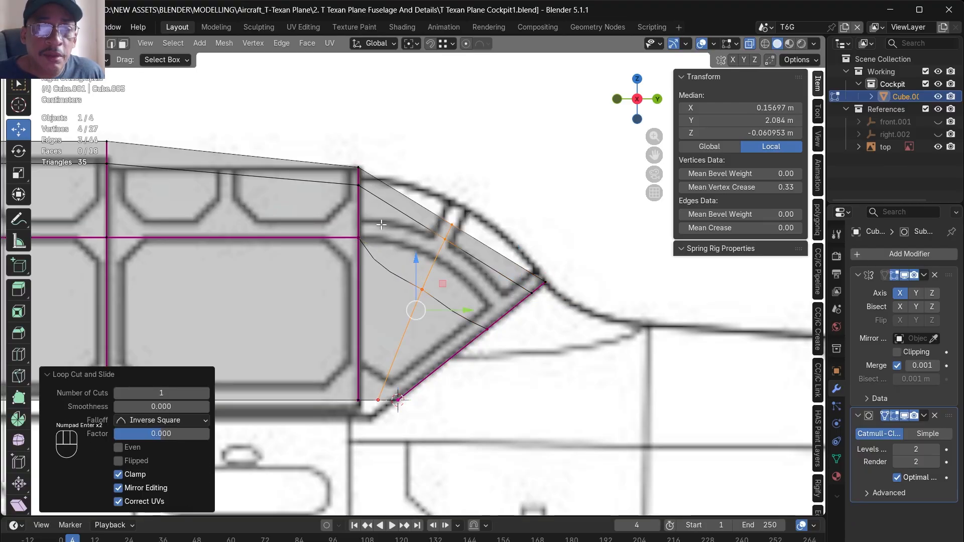
left_click_drag(395, 268, 433, 313)
left_click_drag(449, 264, 438, 244)
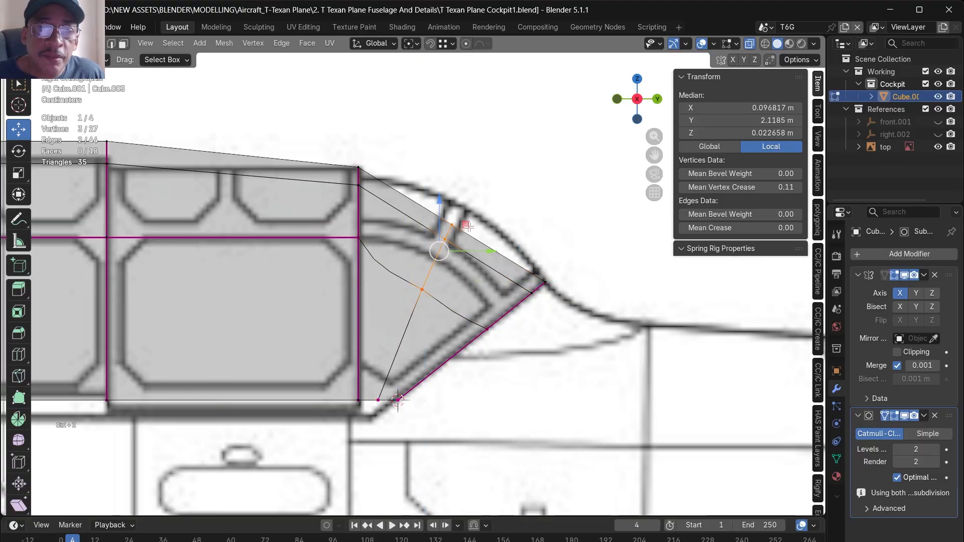
left_click_drag(468, 225, 481, 197)
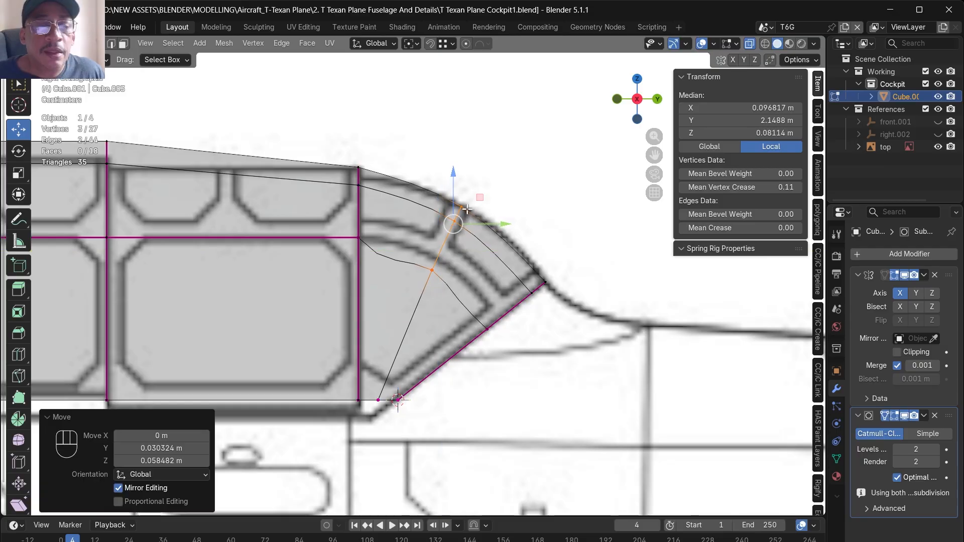
- Lower the third section's upper rear edge about 0.018 m along Z and nudge the tail loop's top edge onto the roofline
left_click_drag(376, 200, 360, 142)
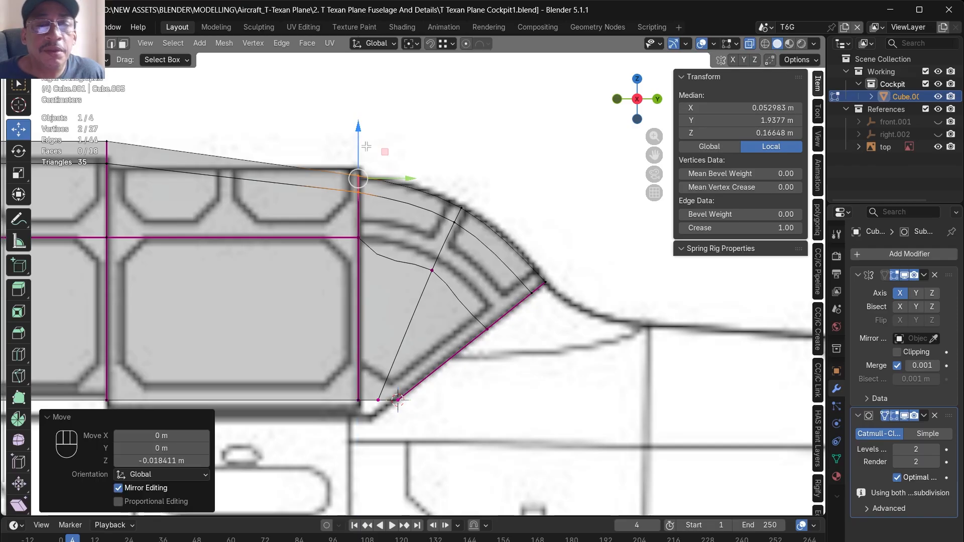
left_click_drag(473, 246, 443, 193)
left_click_drag(492, 173, 490, 172)
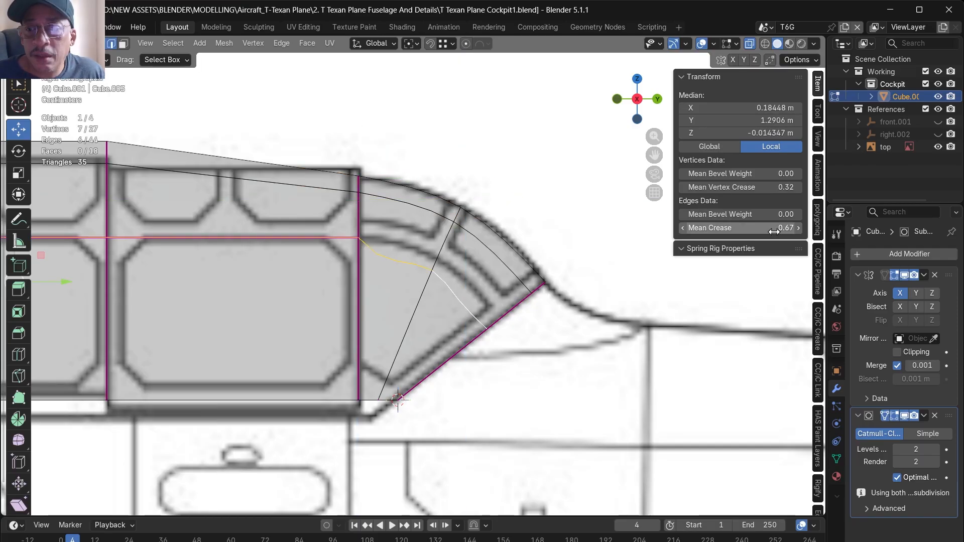
- Set the crease of the canopy's mid-height lengthwise edges, including the tail section's, to 1
left_click(775, 230)
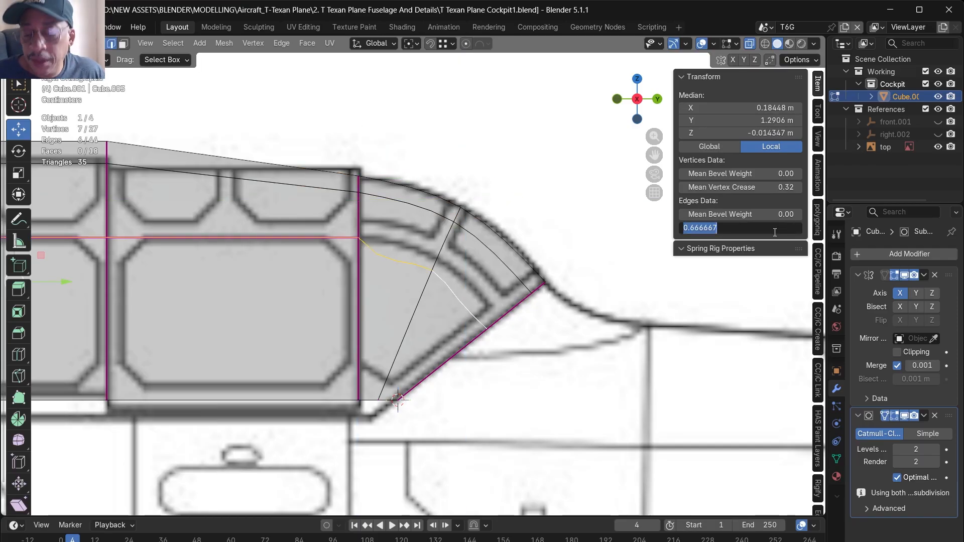
type("1")
key("Return")
scroll(531, 275, "up", 2)
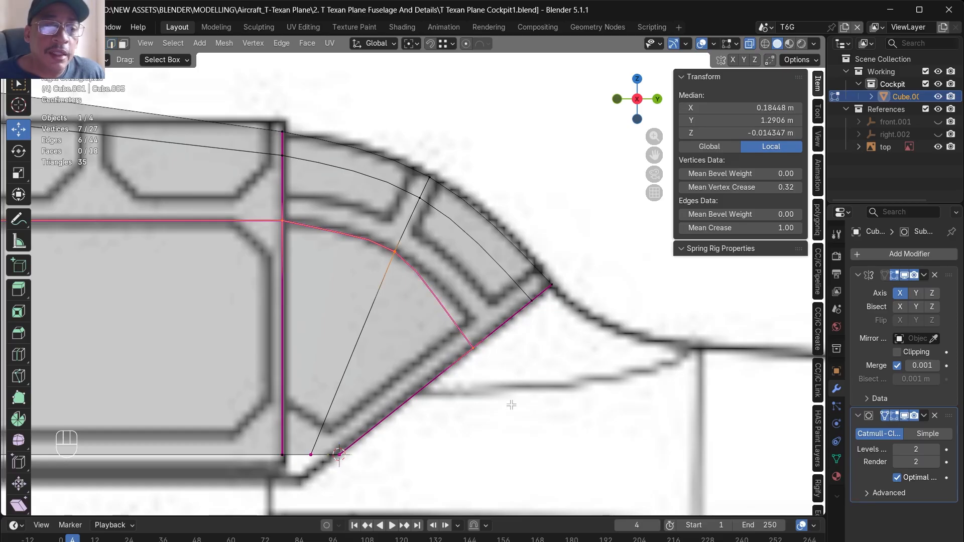
- Reposition the rear edge's mid-height vertex and move the tail loop's upper vertices about -0.005 m along Y and 0.006 m along Z
left_click(497, 327)
key("g")
key("y")
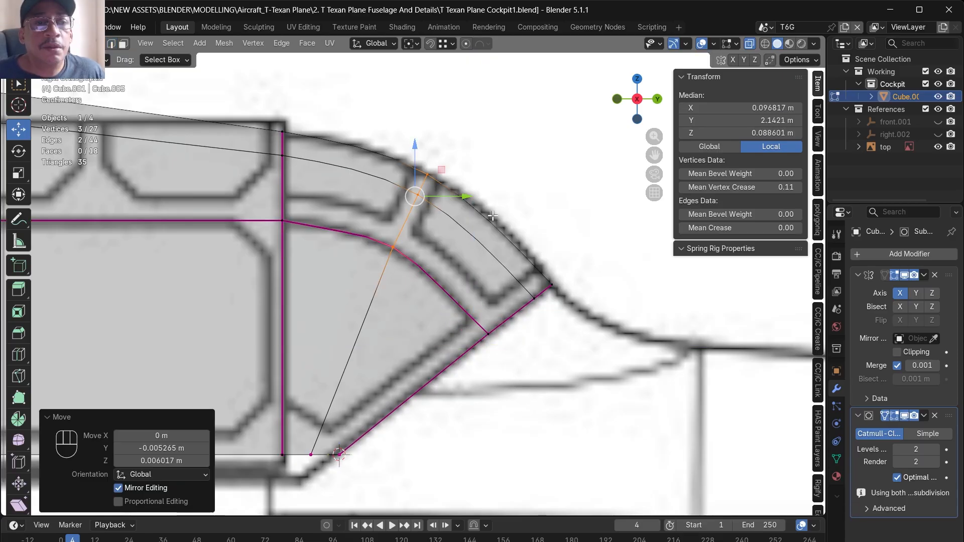
- Examine the tail section's full subdivision wireframe against the blueprint with Optimal Display off, and turn the option back on
scroll(540, 224, "down", 3)
scroll(539, 223, "up", 2)
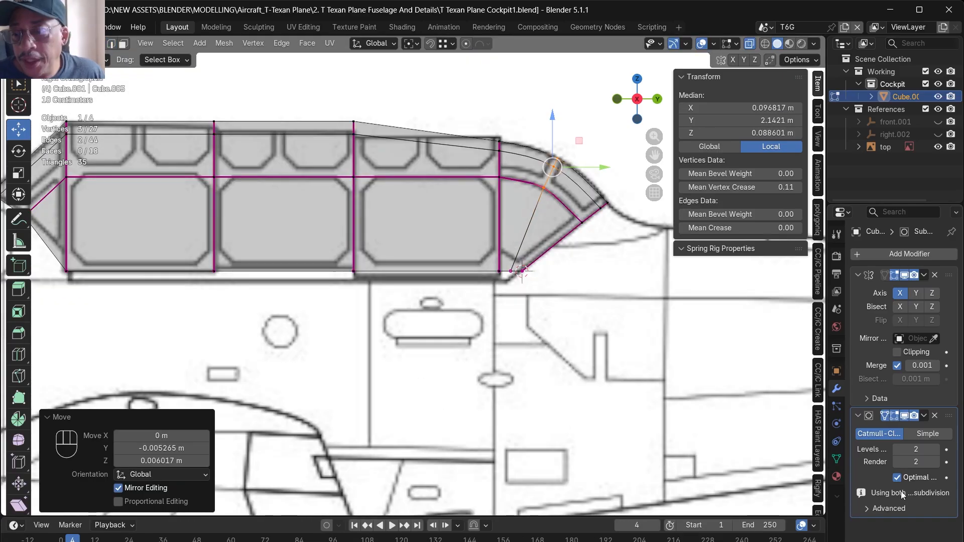
left_click(897, 478)
scroll(627, 304, "up", 3)
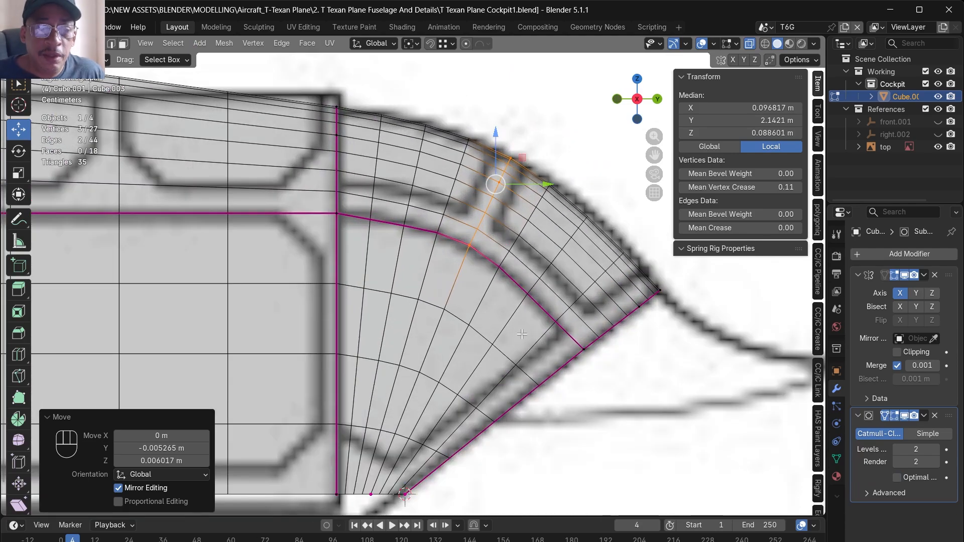
scroll(493, 321, "down", 3)
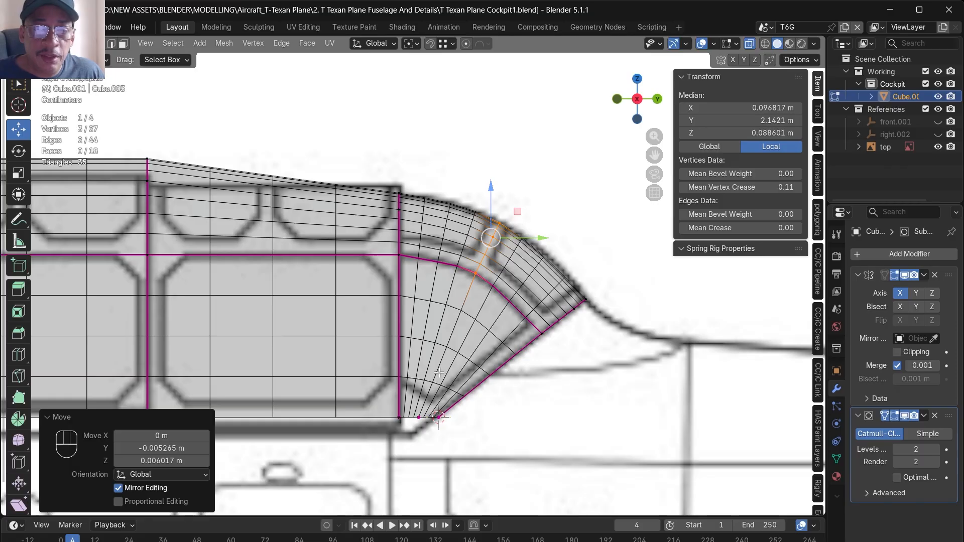
left_click(676, 330)
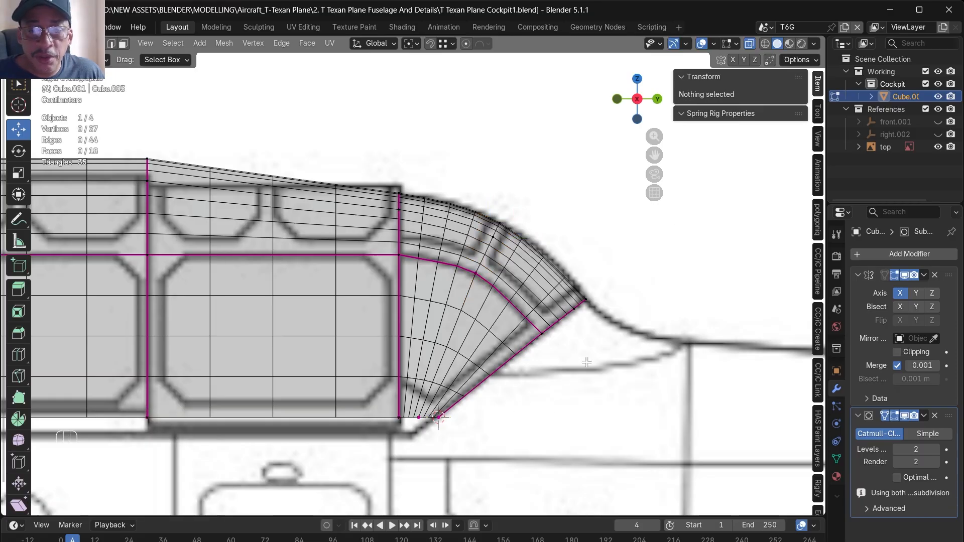
left_click(897, 477)
scroll(463, 391, "up", 3)
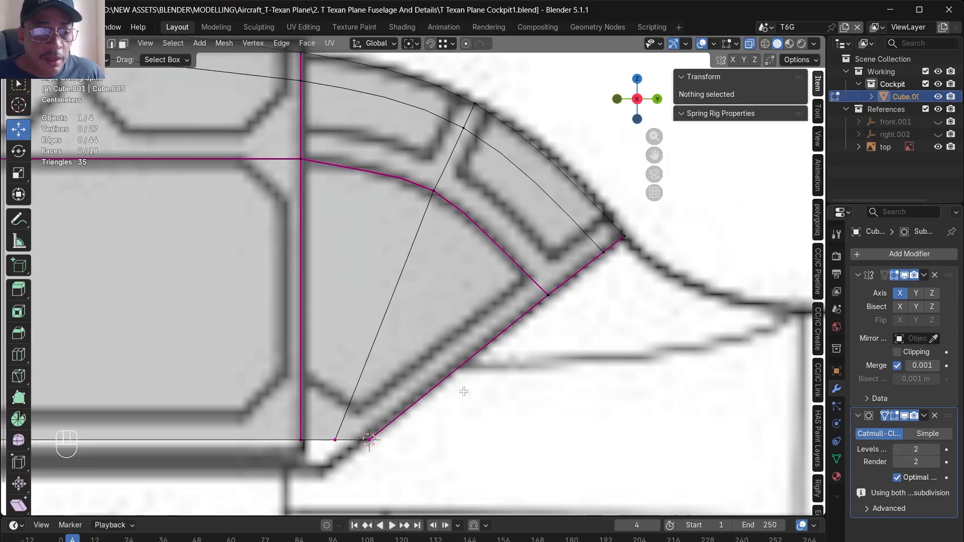
- Move the tail loop's lower vertex about -0.021 m along Y and knife-cut the tail section parallel to its slanted rear edge
left_click(336, 441)
left_click_drag(368, 440, 352, 442)
scroll(354, 455, "down", 2)
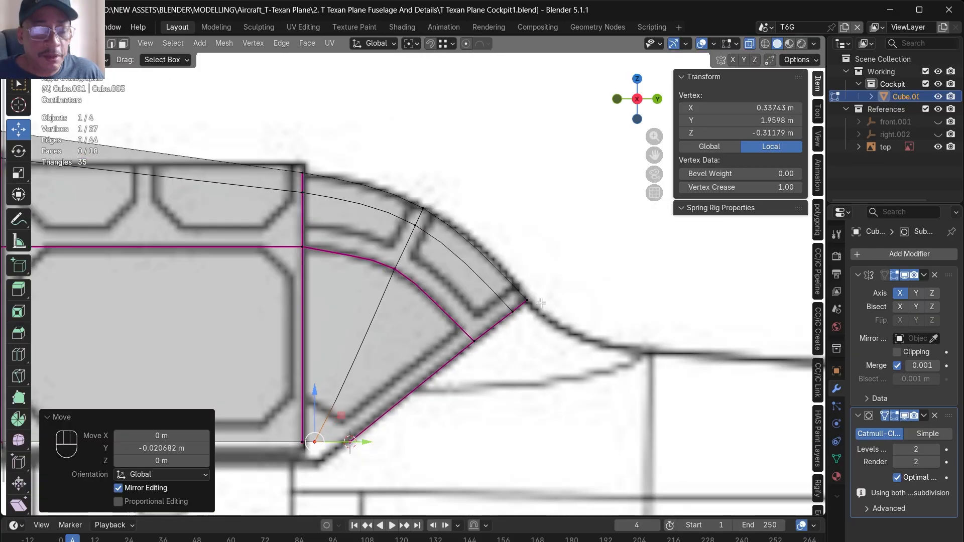
left_click(521, 282)
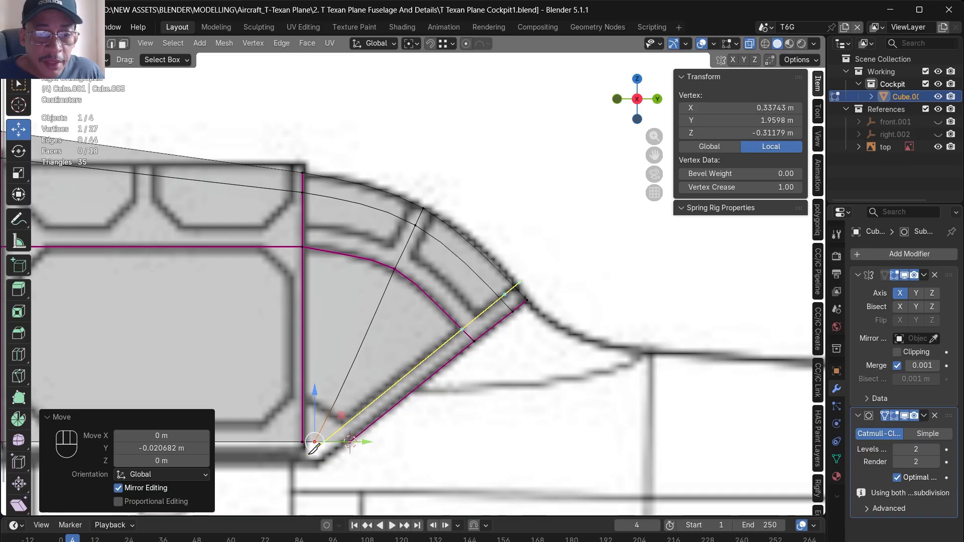
left_click(322, 442, "alt")
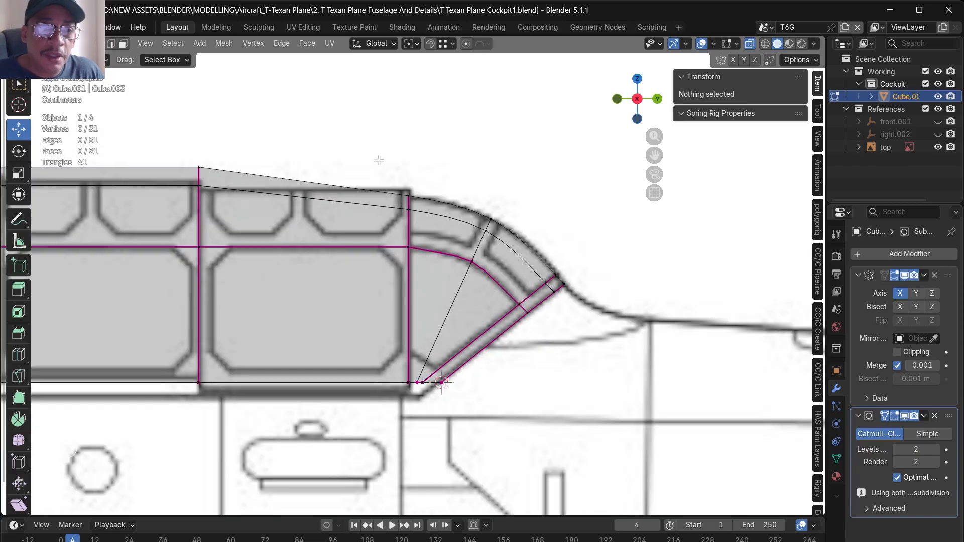
- Move the third section's rear edges about -0.021 m along Y and lower their top edge about 0.002 m along Z
left_click_drag(379, 157, 417, 402)
scroll(381, 375, "up", 2)
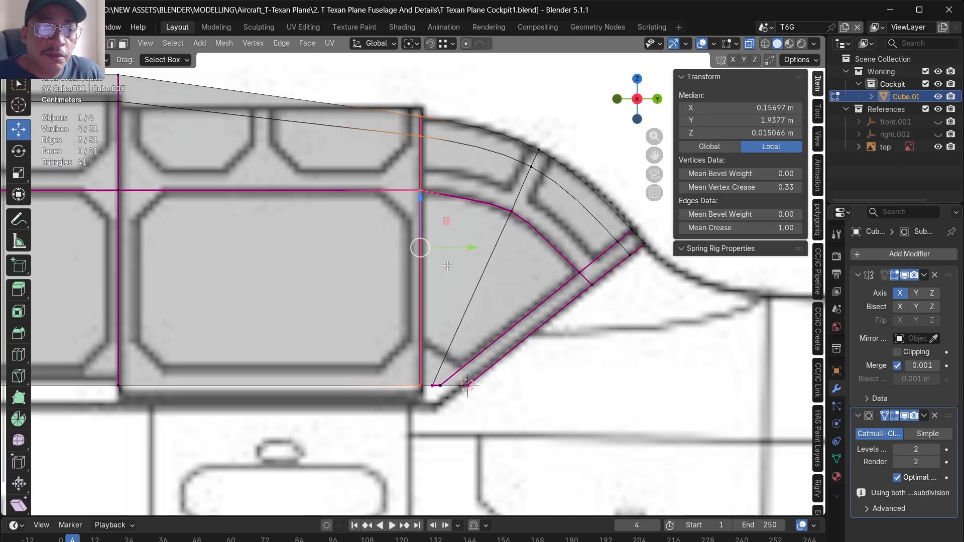
mouse_move(453, 254)
left_mouse_down()
mouse_move(431, 252)
mouse_move(441, 253)
left_mouse_up()
left_click_drag(382, 88, 415, 126)
left_click_drag(410, 92, 410, 90)
key("ctrl+z")
- Knife-cut a vertical edge loop just behind the third section's rear edges and move it about 0.009 m along Y
scroll(430, 209, "down", 3)
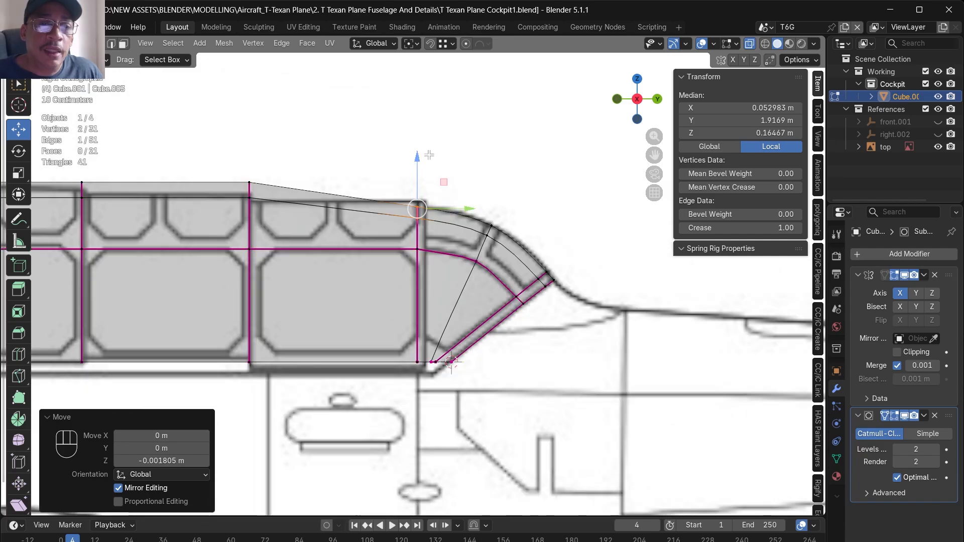
key("k")
left_click(423, 373)
key("z")
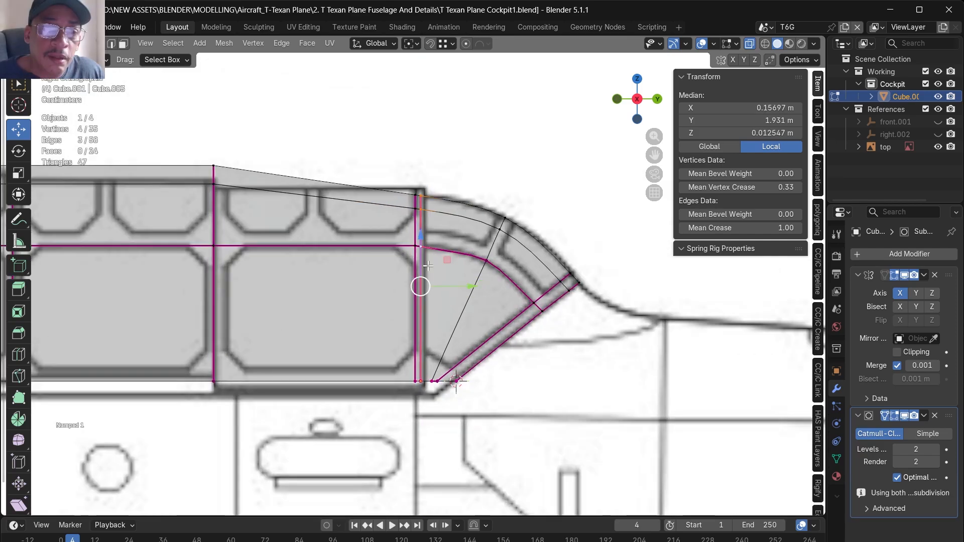
scroll(428, 265, "up", 1)
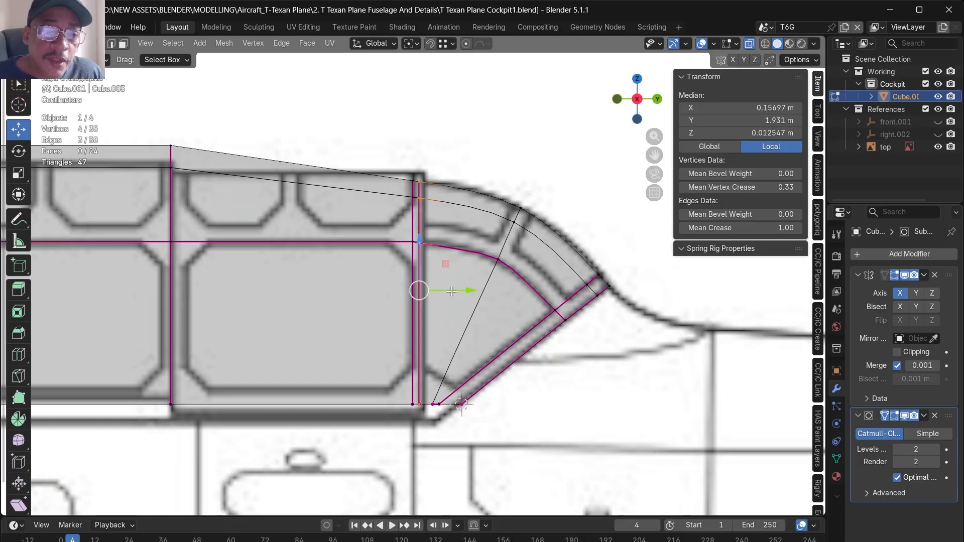
key("g")
key("y")
left_click(458, 293)
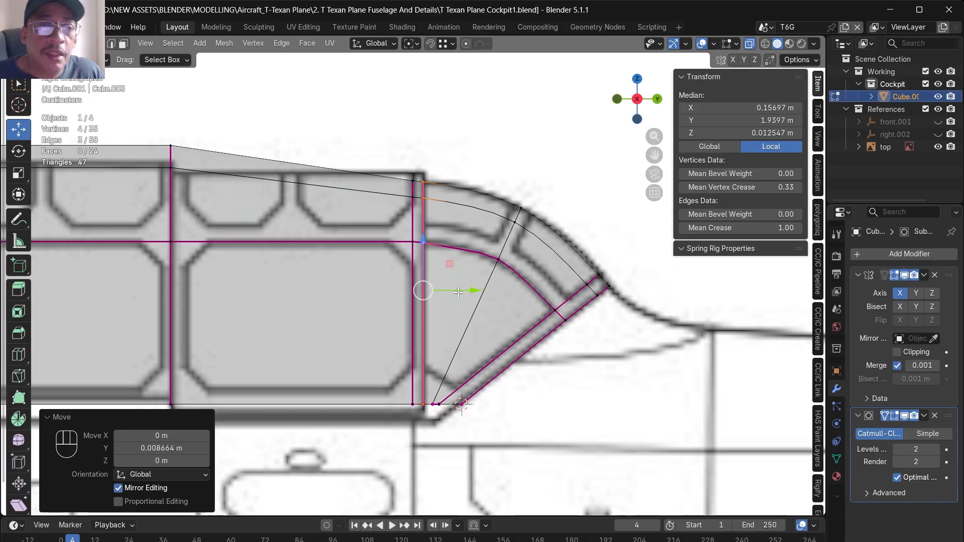
- Fine-tune the third section's upper rear edge, lowering it about 0.0044 m and raising it about 0.0009 m along Z
scroll(402, 176, "up", 5)
left_click_drag(398, 179, 428, 249)
key("g")
key("z")
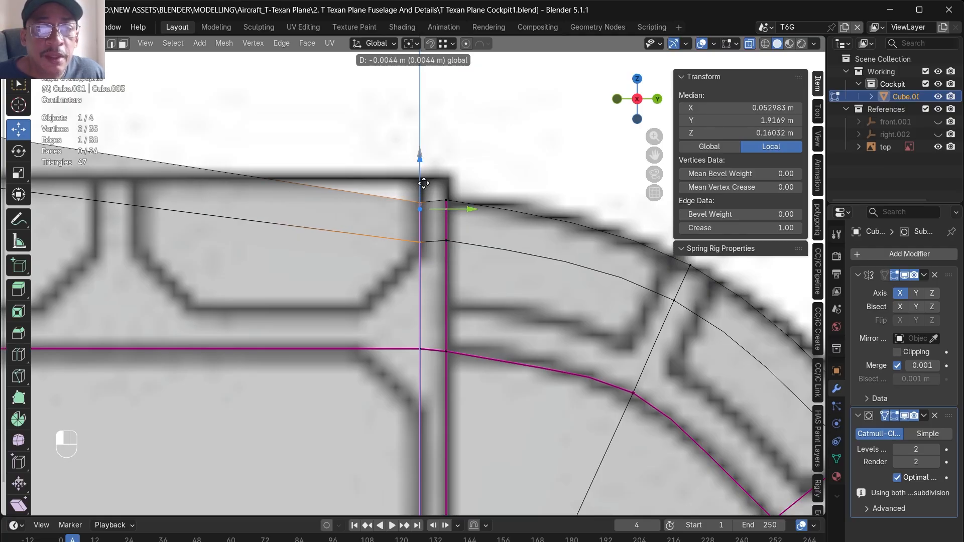
left_click(424, 183)
key("g")
key("z")
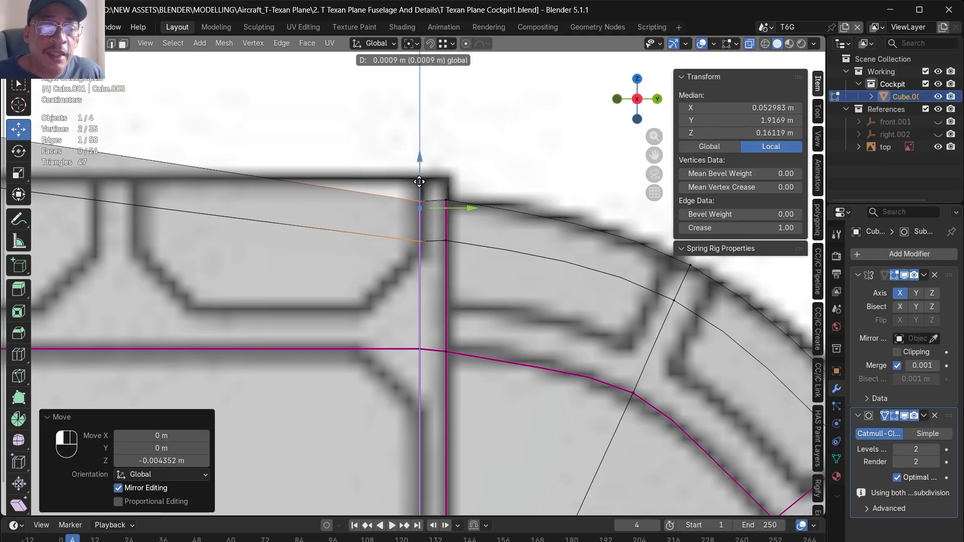
left_click(419, 182)
- Lower the second canopy section's upper rear edge about 0.036 m along Z to the blueprint's roofline
scroll(420, 186, "down", 3)
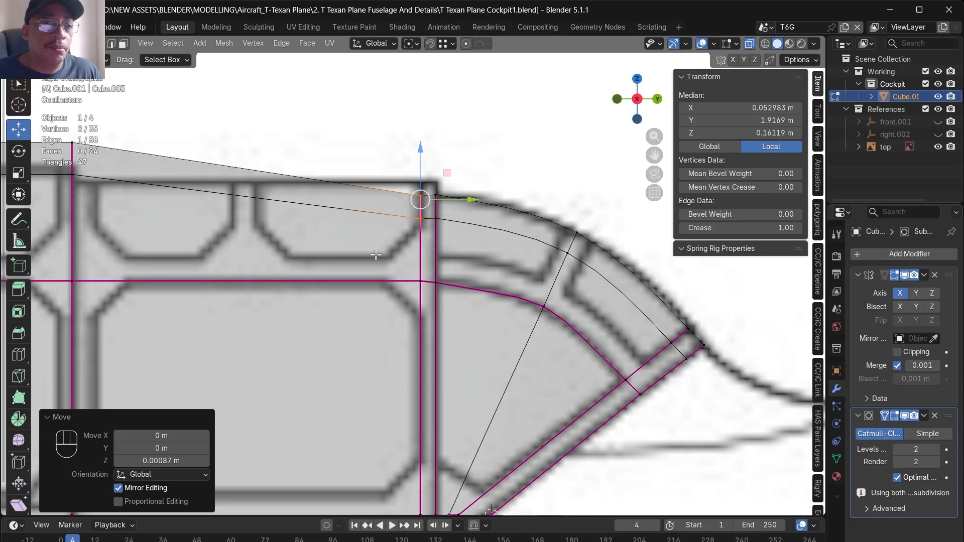
scroll(376, 254, "down", 3)
key("g")
key("z")
left_click(424, 224)
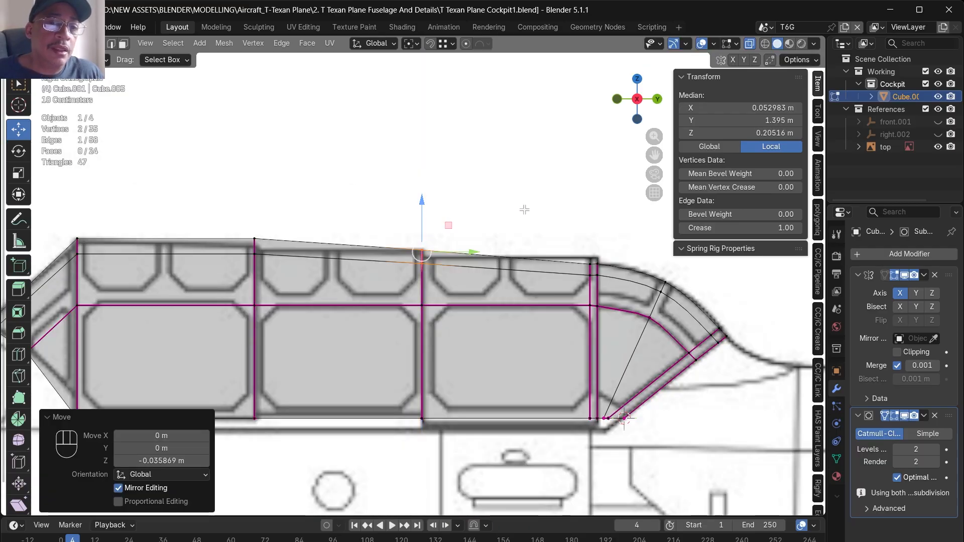
- Move the canopy's lower rear side vertices inward along X to the top-view blueprint, and the second section's lower rear vertex about -0.0078 m
scroll(530, 204, "down", 4)
key("alt+z")
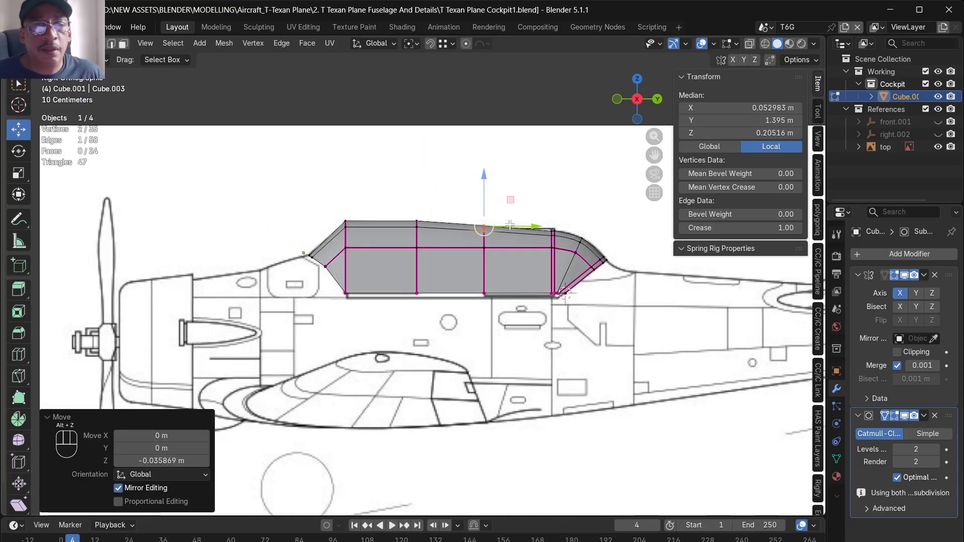
middle_click_drag(395, 232, 634, 304)
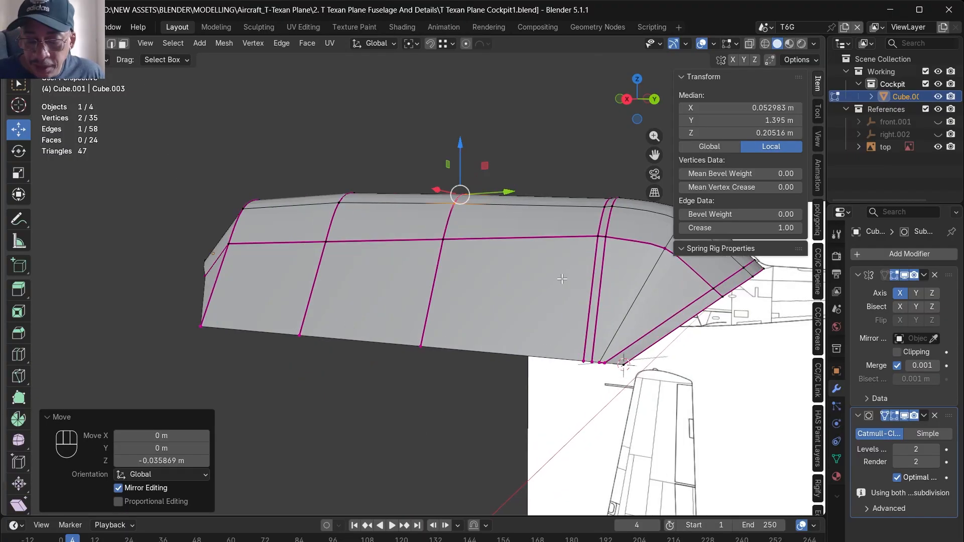
key("KP_1")
key("KP_7")
key("alt+z")
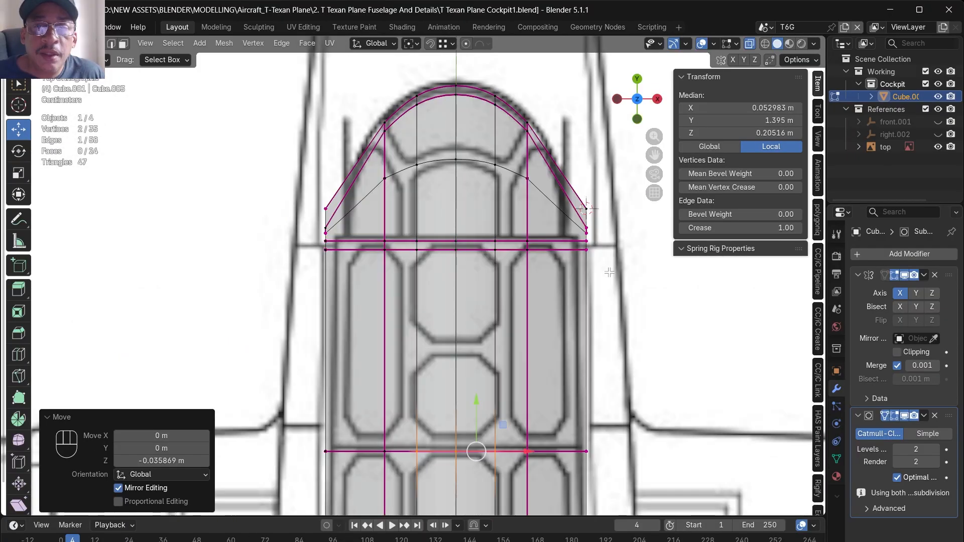
left_click_drag(588, 201, 580, 179)
key("g")
key("x")
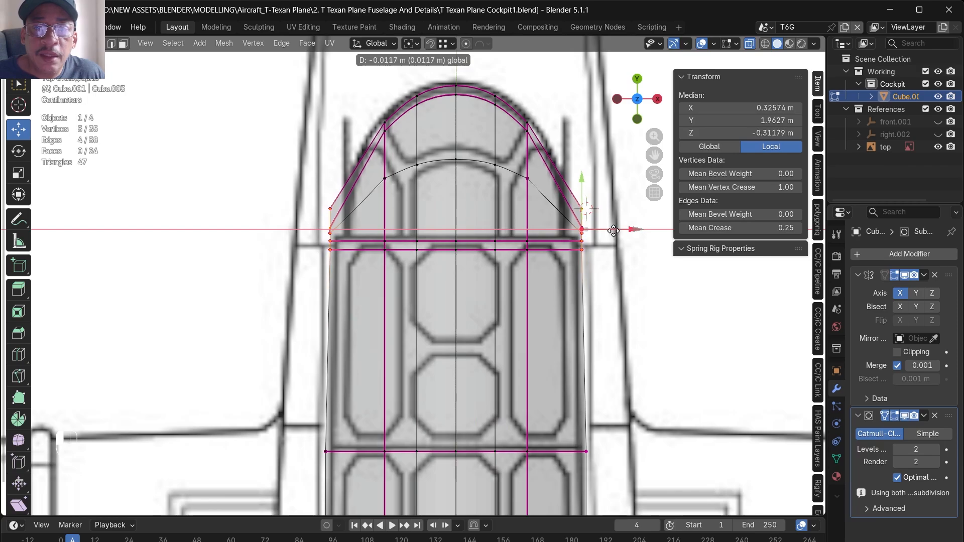
left_click_drag(613, 231, 609, 231)
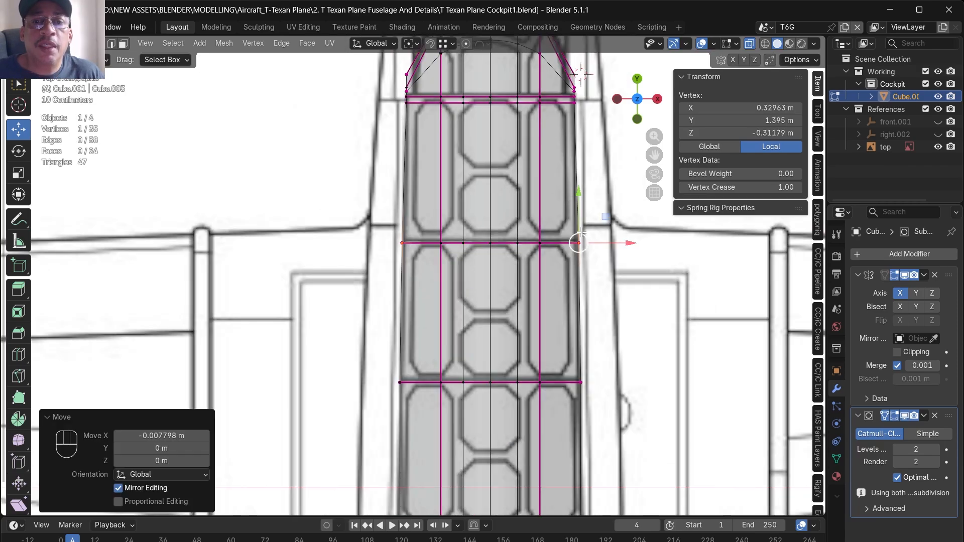
- Move the lower side vertices around the tail section's base a further -0.019 m or so along X in the top view
scroll(582, 75, "down", 3)
scroll(447, 122, "up", 6)
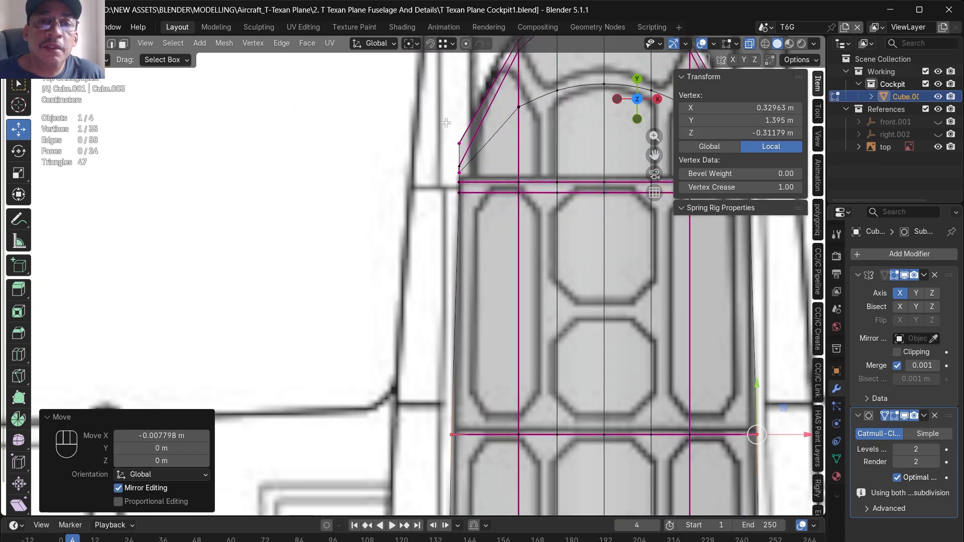
scroll(497, 157, "down", 3)
scroll(498, 157, "down", 3)
scroll(580, 151, "up", 6)
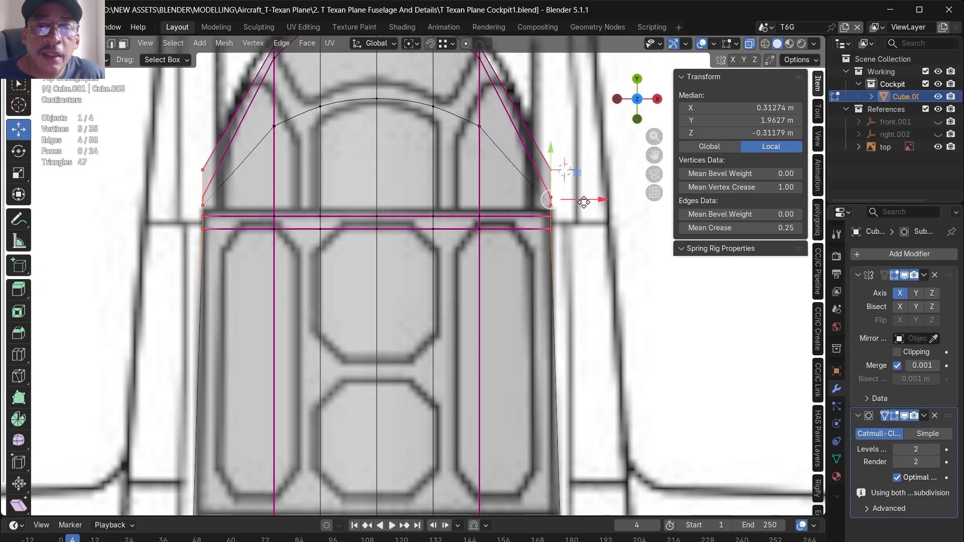
left_click_drag(584, 202, 573, 203)
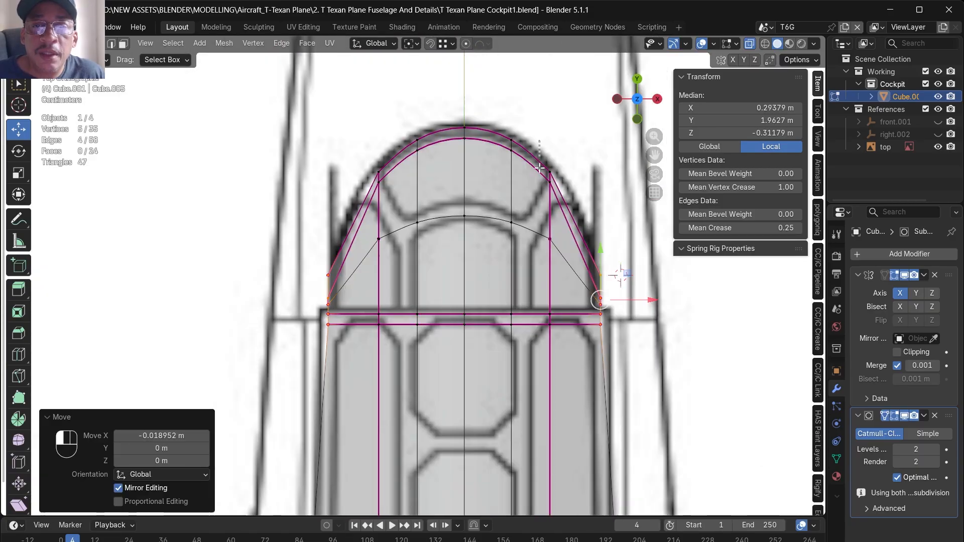
- Widen the tail's side vertices along X toward the top-view outline and move its rear side edge about -0.021 m along X
left_click_drag(541, 151, 563, 259)
left_click_drag(582, 203, 592, 204)
left_click_drag(567, 261, 569, 236)
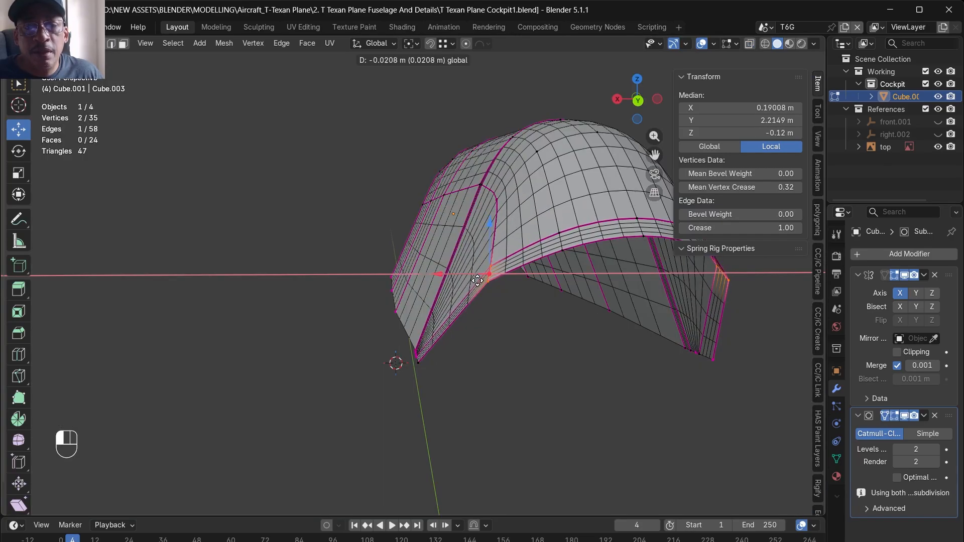
- Flatten the vertical edge loop at the front of the tail section by scaling it to 0 along Y
left_click(470, 334)
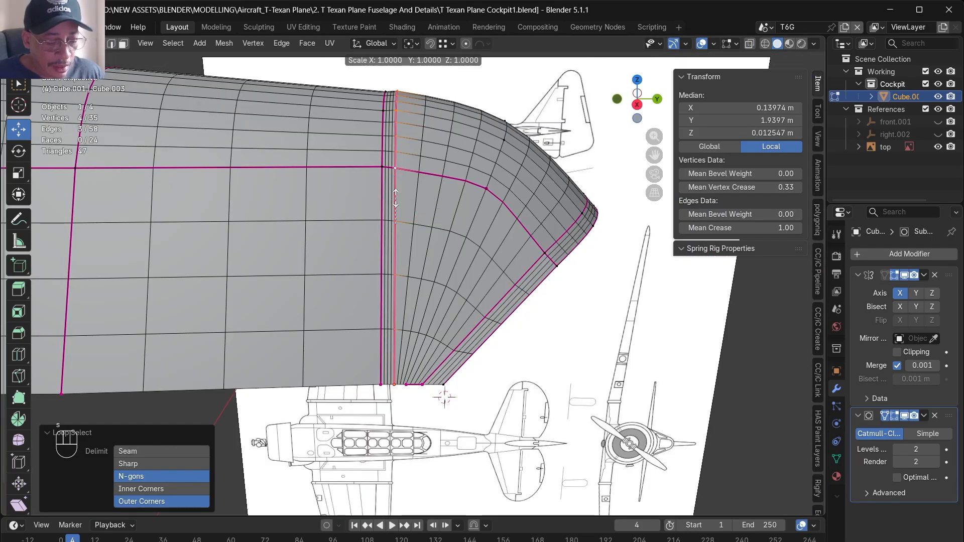
key("s")
key("y")
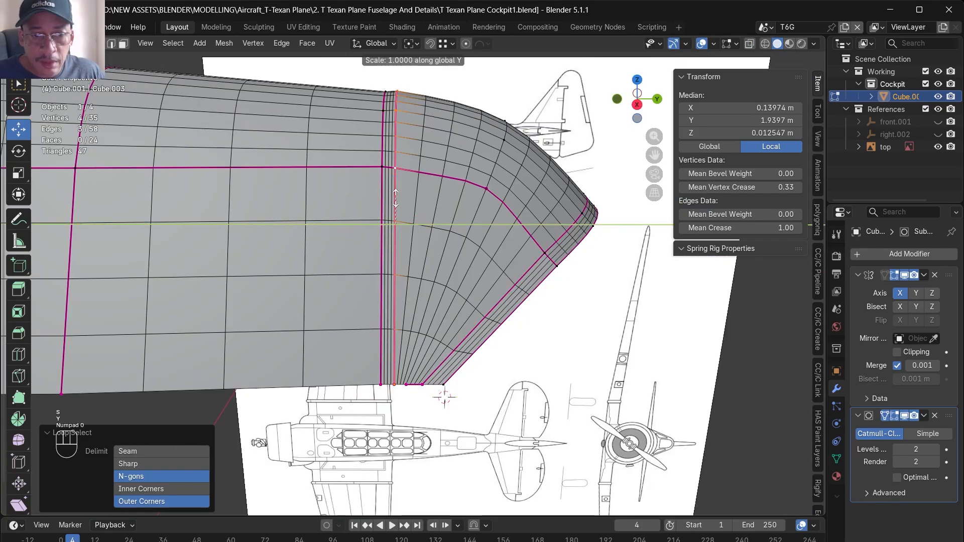
left_click(395, 199)
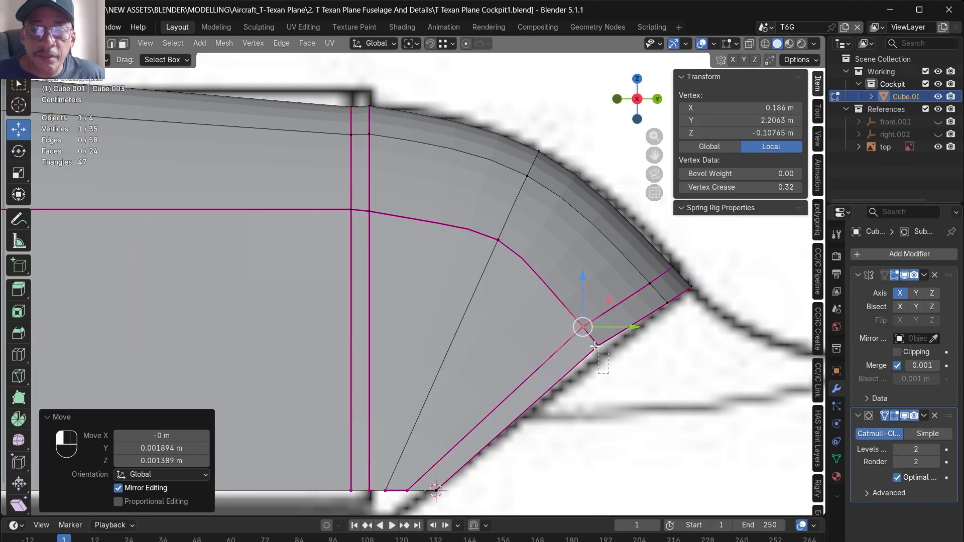
- Move the short side edge at the tail's rear border about 0.0069 m along Y and -0.0056 m along Z
left_click(599, 350, "shift")
key("g")
key("shift+x")
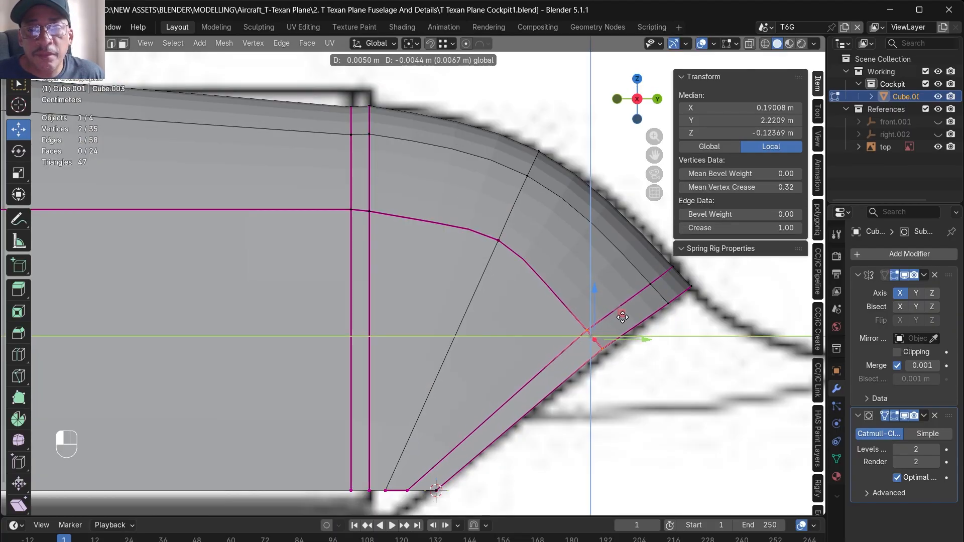
left_click(624, 317)
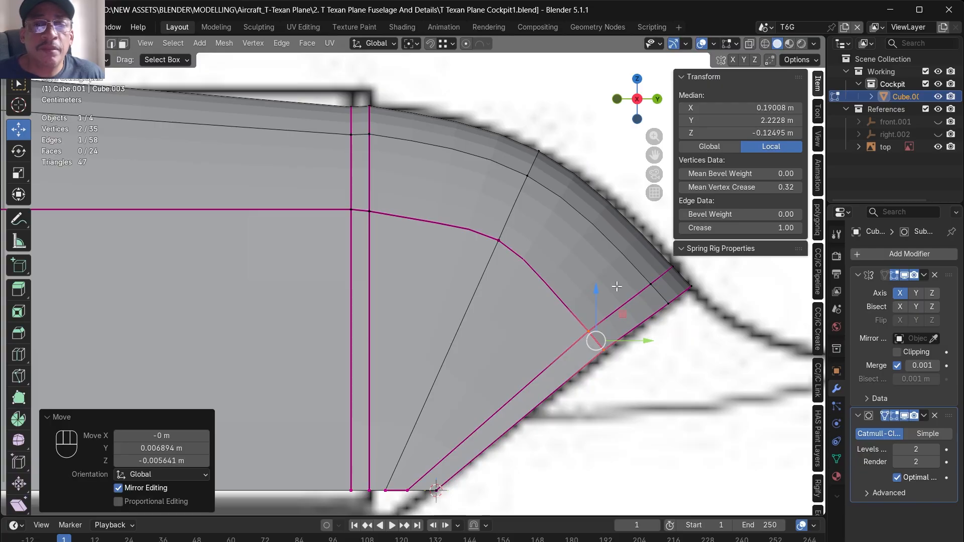
- Set the crease of the tail's slanted middle edge loop to 0.7 and bevel it into a one-segment strip about 0.012 m in offset
key("alt+z")
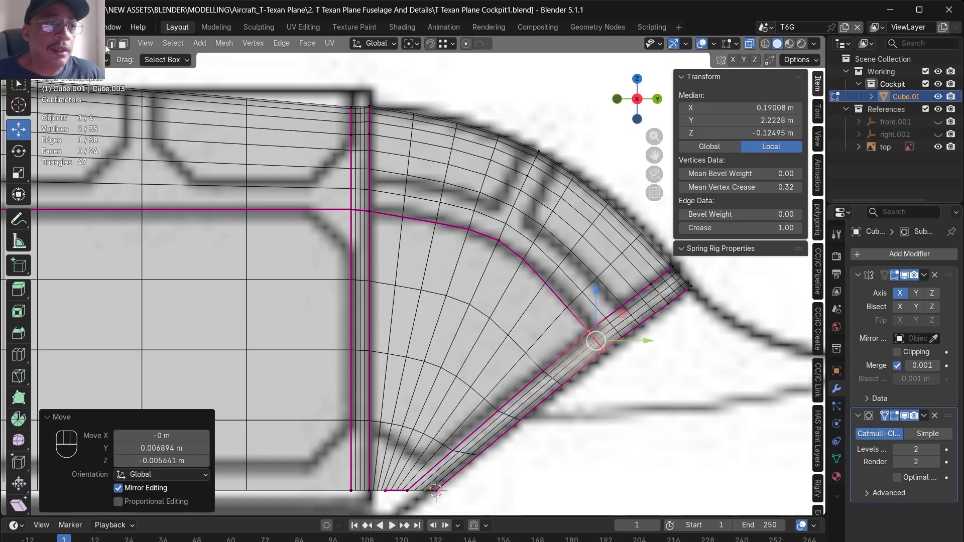
left_click(509, 214, "alt")
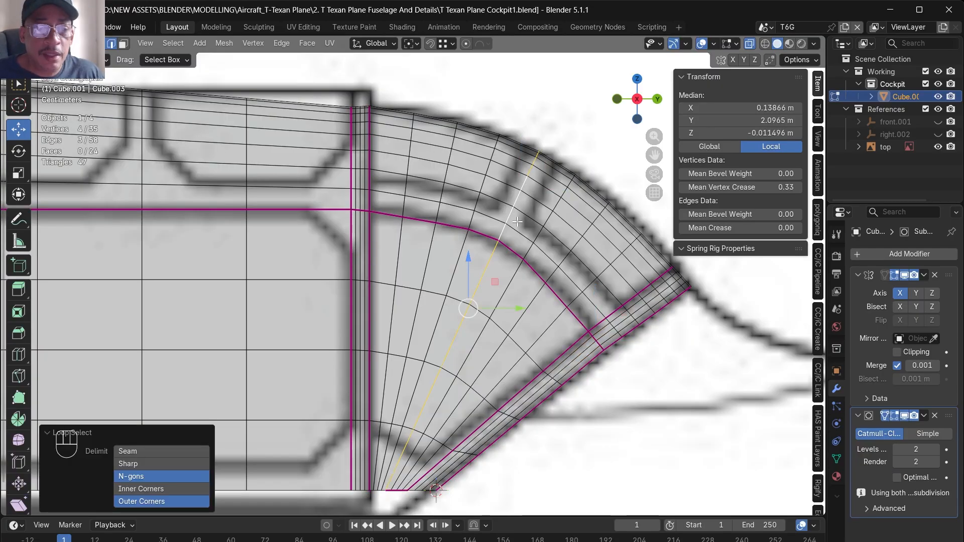
left_click(774, 228)
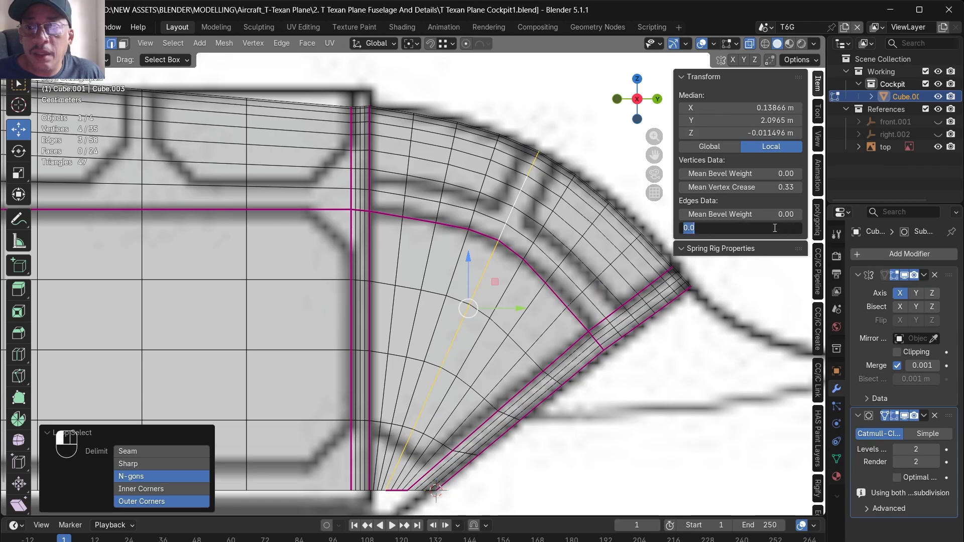
type("0.7")
key("Return")
key("ctrl+b")
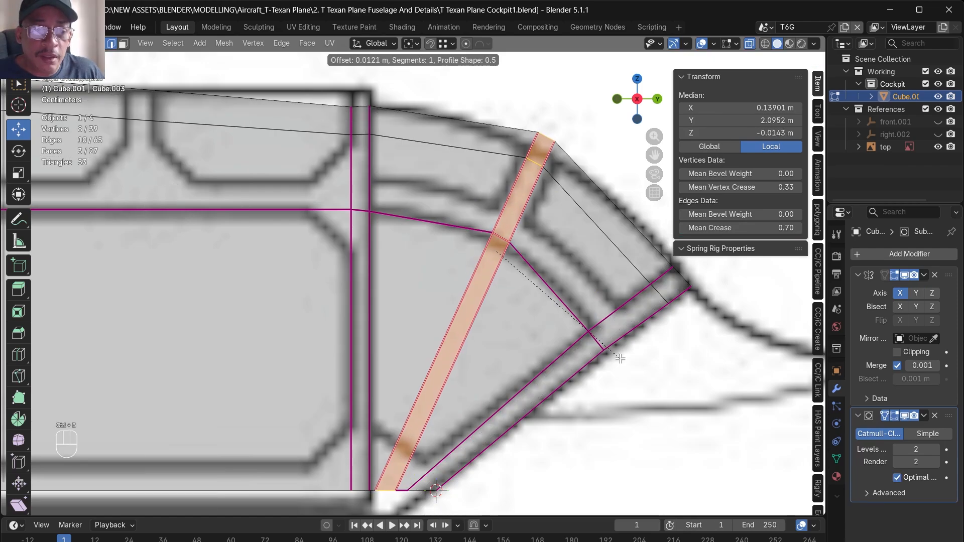
left_click(622, 362)
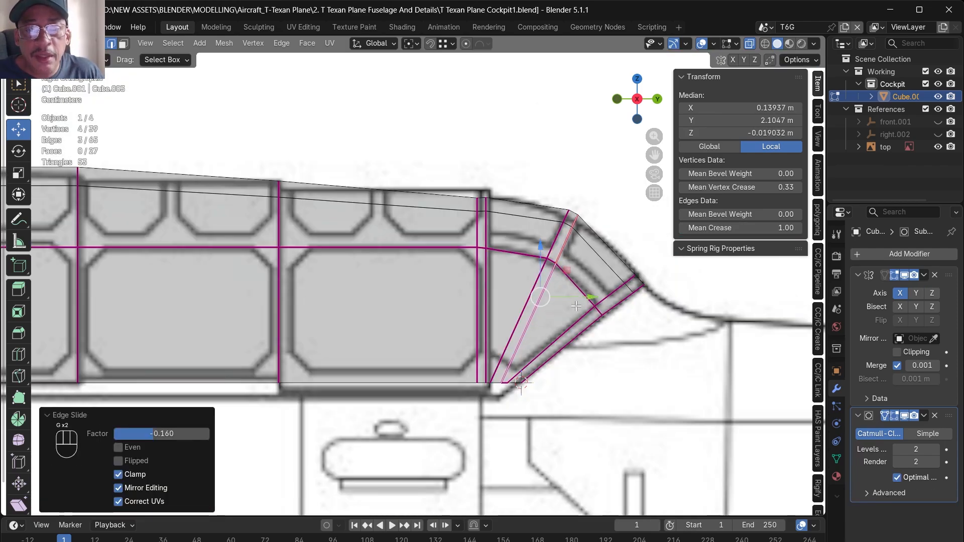
- Add a loop cut between the slanted strip and the tail's rear border, moving its top edge about 0.0113 m along Y and 0.0131 m along Z
scroll(572, 290, "up", 5)
key("ctrl+r")
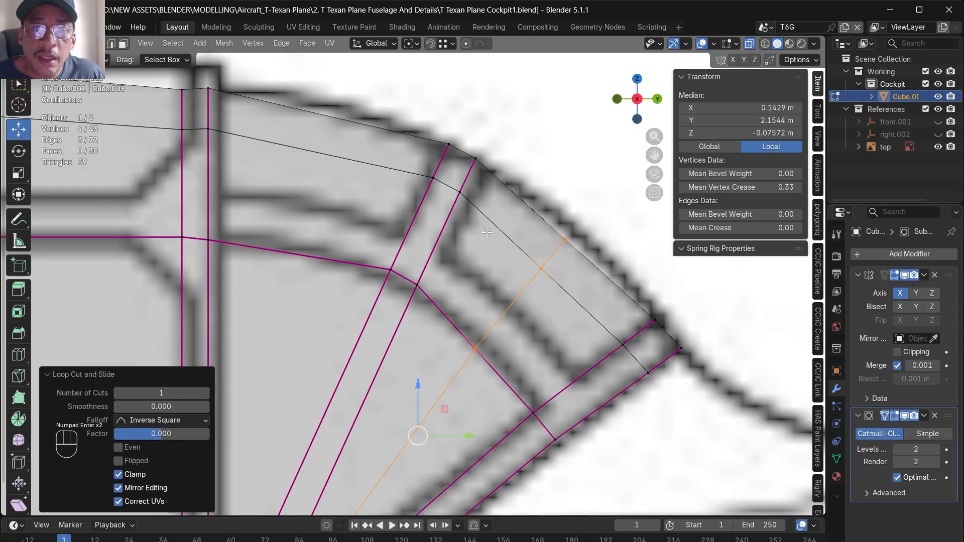
left_click_drag(487, 232, 592, 298)
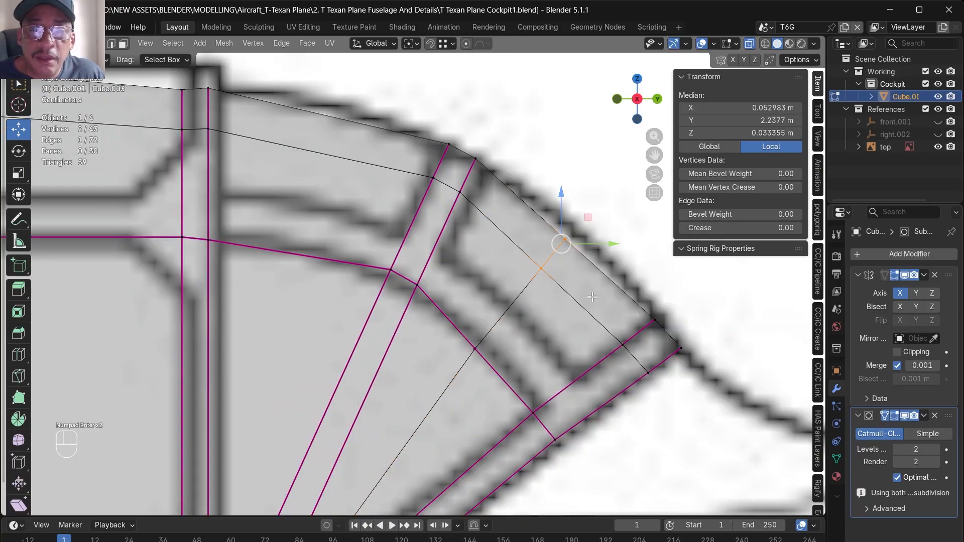
left_click_drag(591, 216, 605, 199)
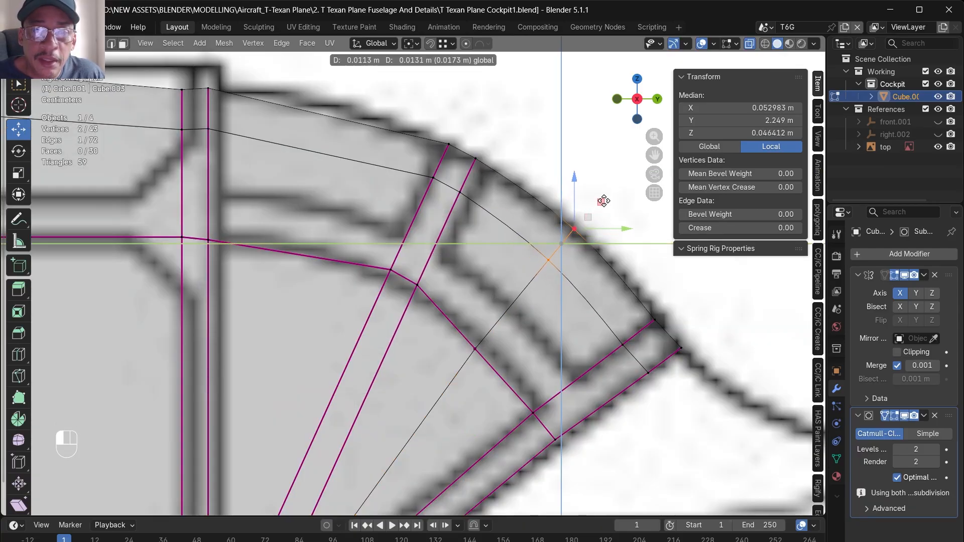
- Add a loop cut through the tail's front panel and move its top edge about 0.001 m along Y and 0.011 m along Z
scroll(541, 215, "down", 4)
key("ctrl+r")
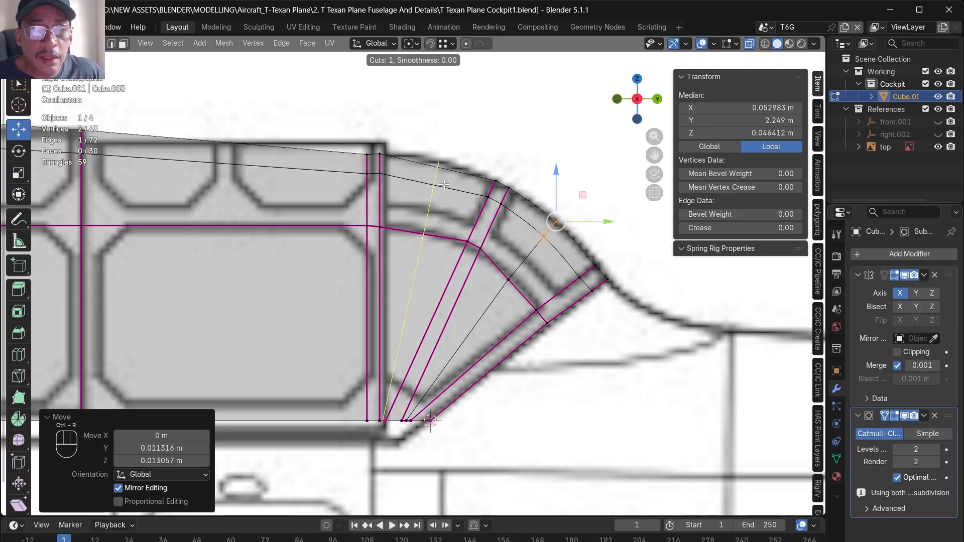
key("KP_Enter")
key("KP_Enter")
scroll(452, 195, "up", 3)
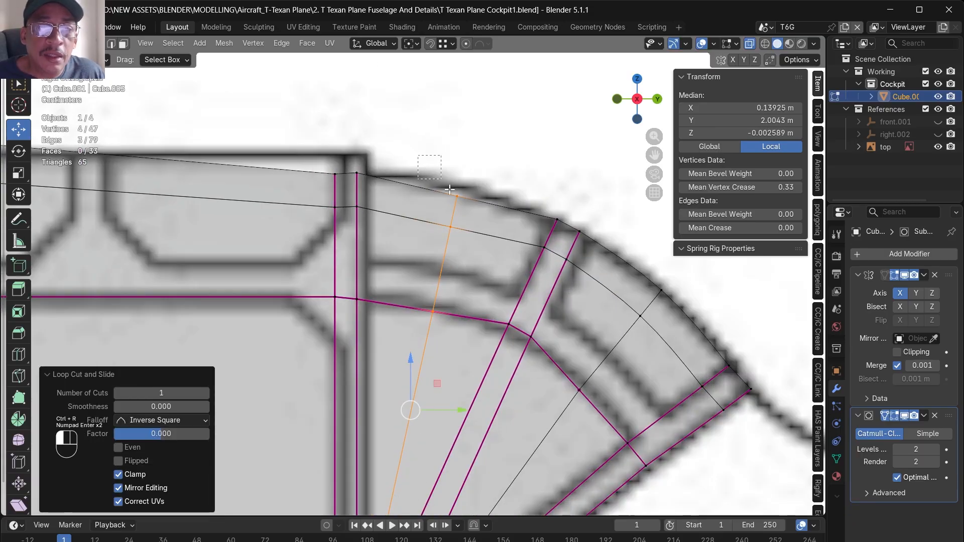
left_click_drag(482, 174, 482, 162)
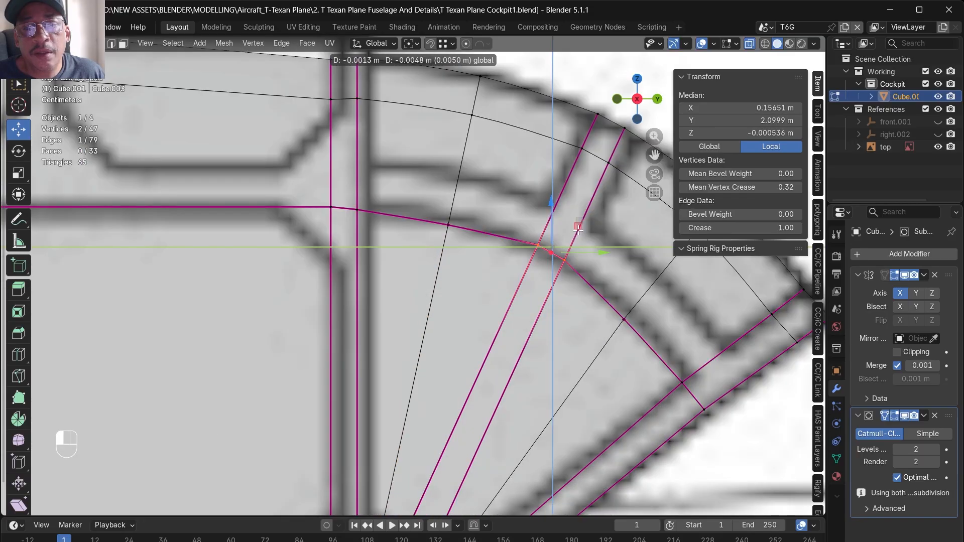
- Move the two new loops' side vertices outward to curve the lower frame line, shifting the front one about 0.0013 m along Y and 0.0074 m along Z
left_click_drag(579, 229, 578, 229)
left_click(624, 319)
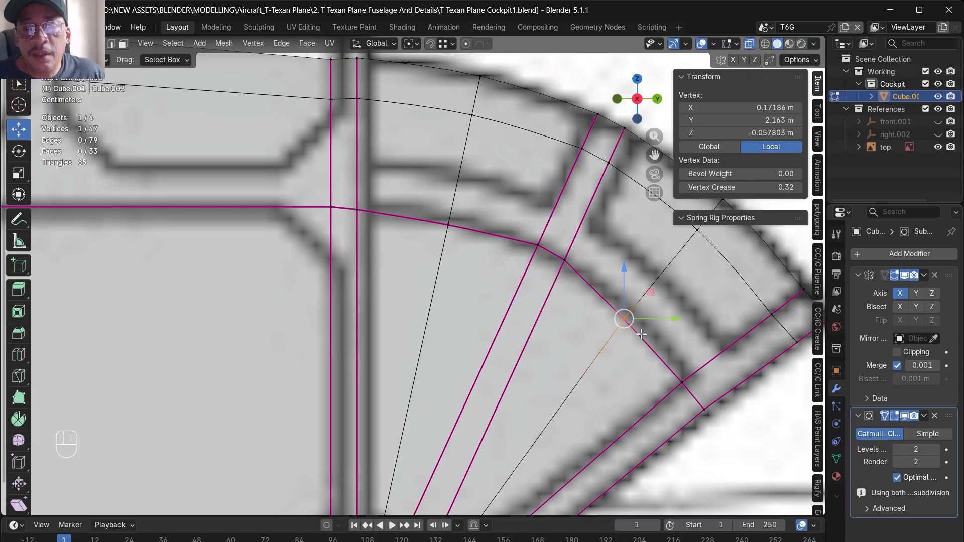
left_click_drag(650, 293, 659, 287)
left_click(457, 220)
left_click_drag(475, 199, 477, 189)
scroll(618, 329, "down", 2)
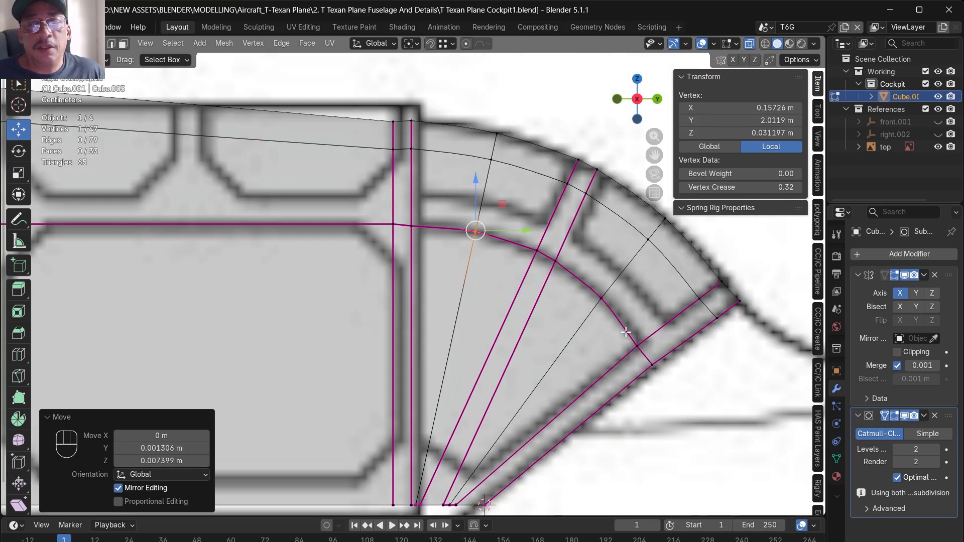
left_click_drag(618, 338, 646, 355)
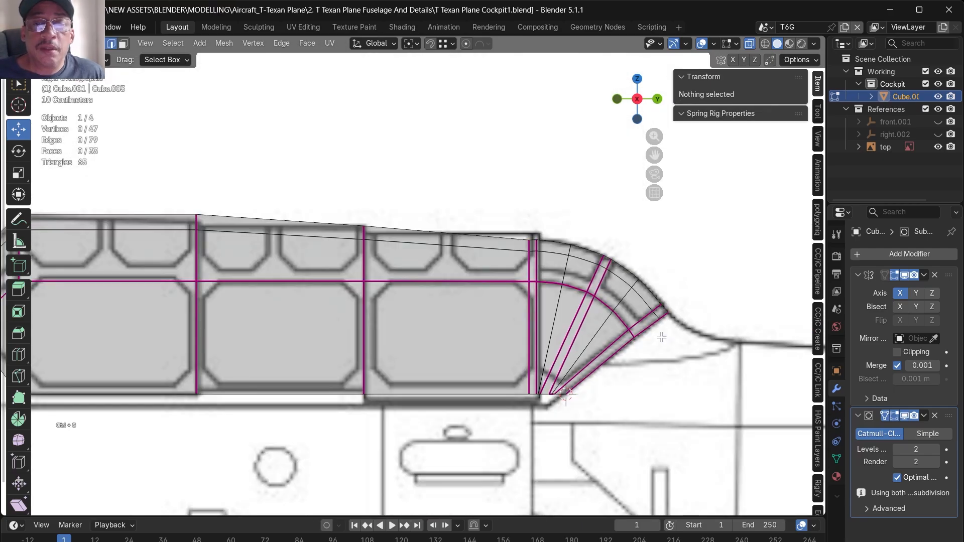
left_click_drag(655, 346, 642, 392, "alt")
- Knife-cut a vertical edge line just ahead of the windshield's rear edge and set its crease to 1
scroll(624, 336, "down", 4)
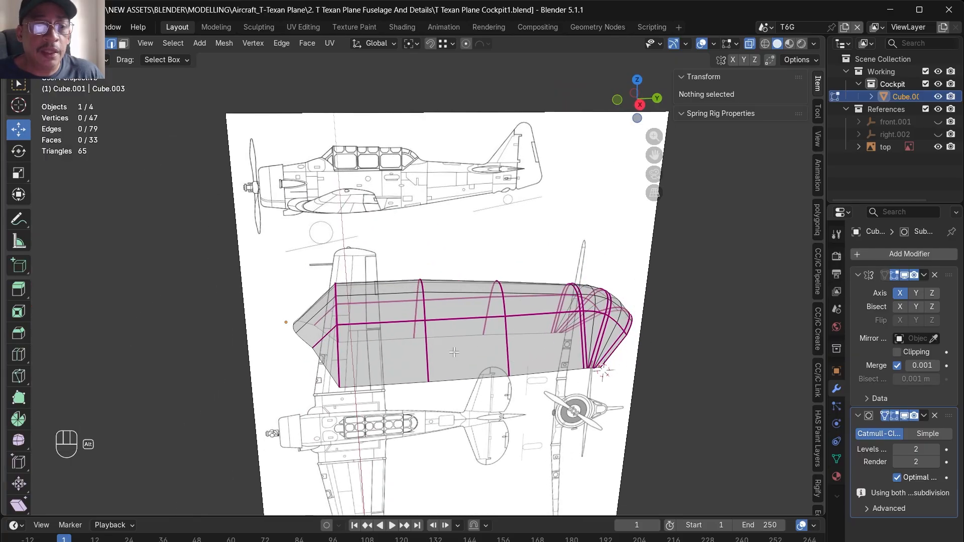
scroll(325, 327, "up", 4)
key("KP_1")
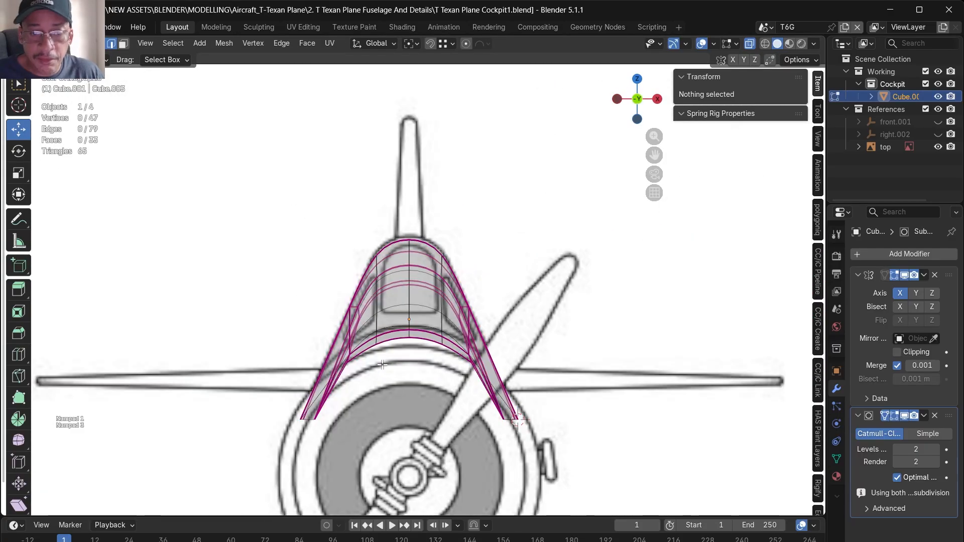
key("KP_3")
scroll(342, 359, "up", 4)
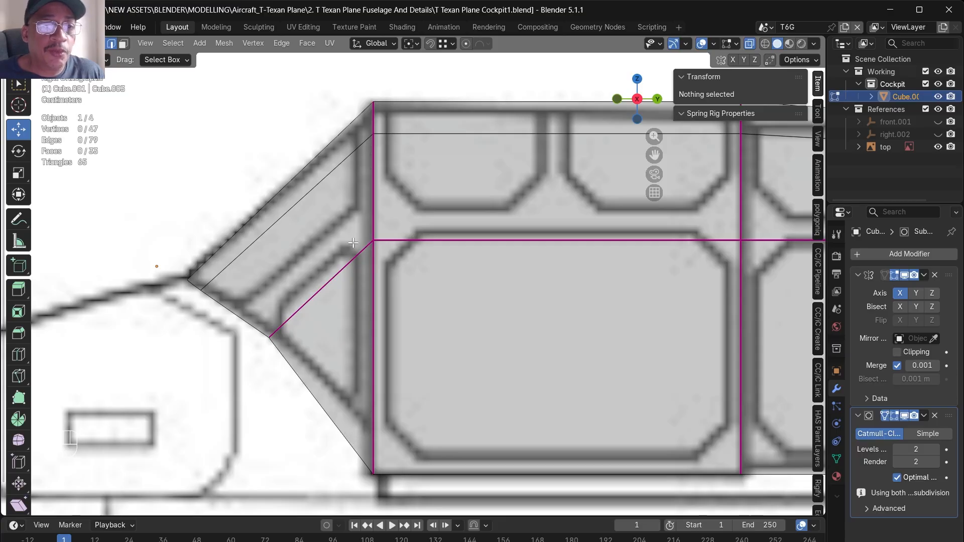
key("k")
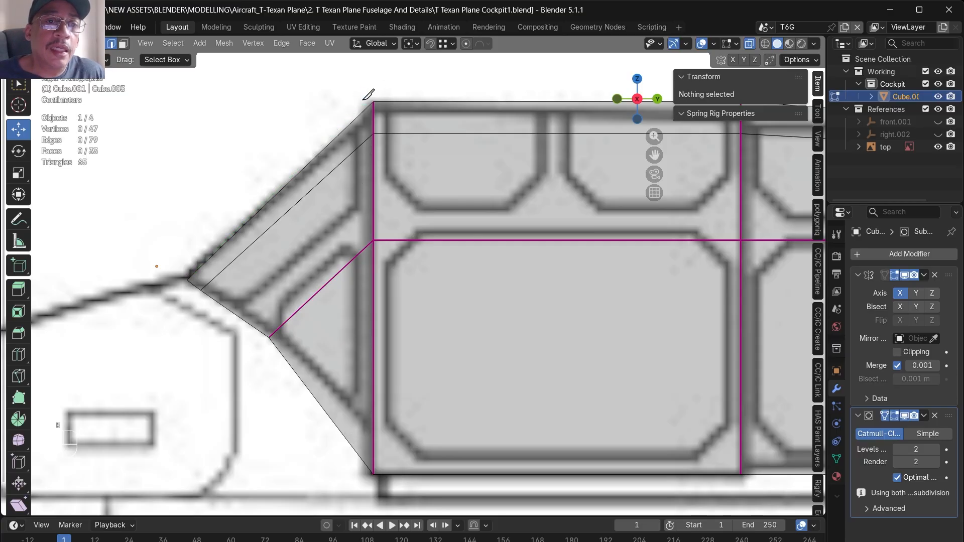
left_click(363, 104)
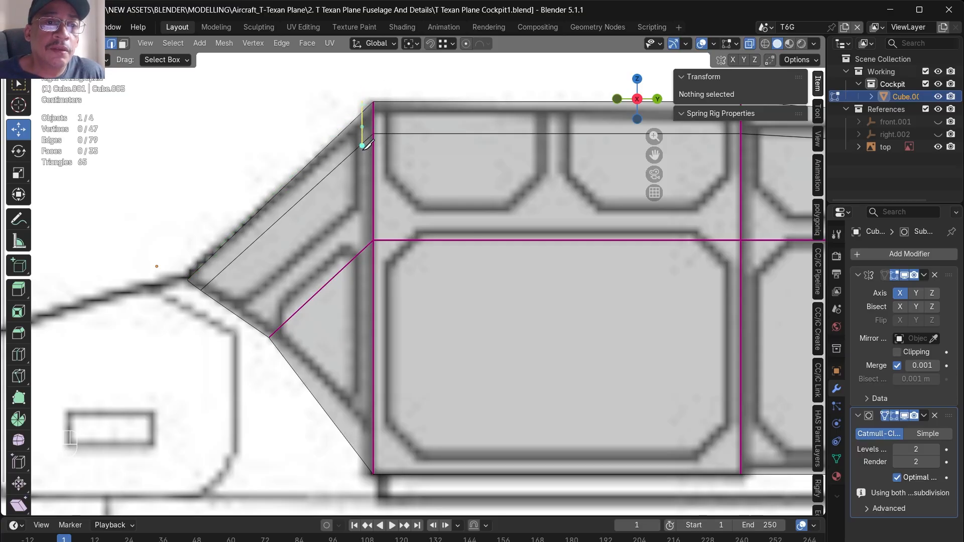
left_click(354, 399)
key("KP_Enter")
key("KP_Enter")
left_click(788, 228)
type("1")
key("Return")
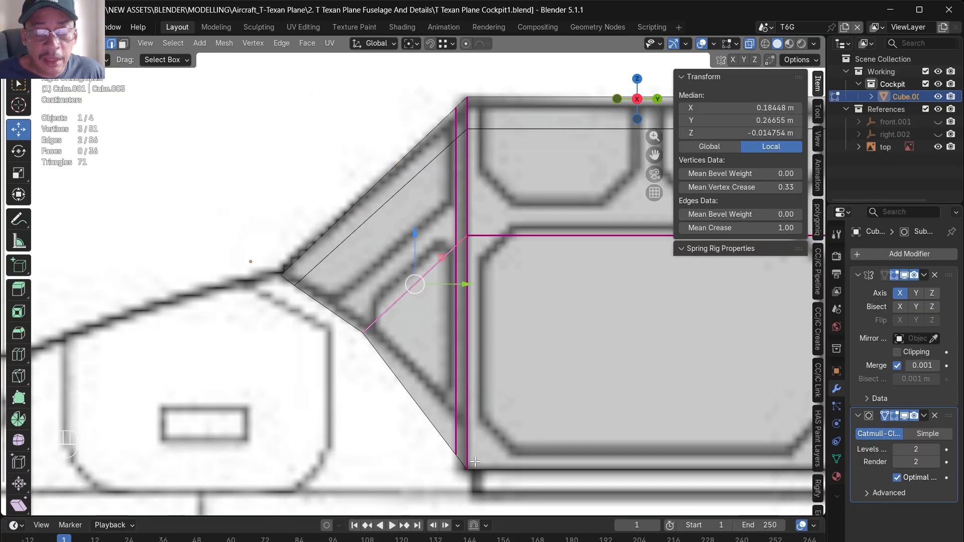
- Knife-cut an edge line just inside the windshield's lower front border and set its crease to 1
key("k")
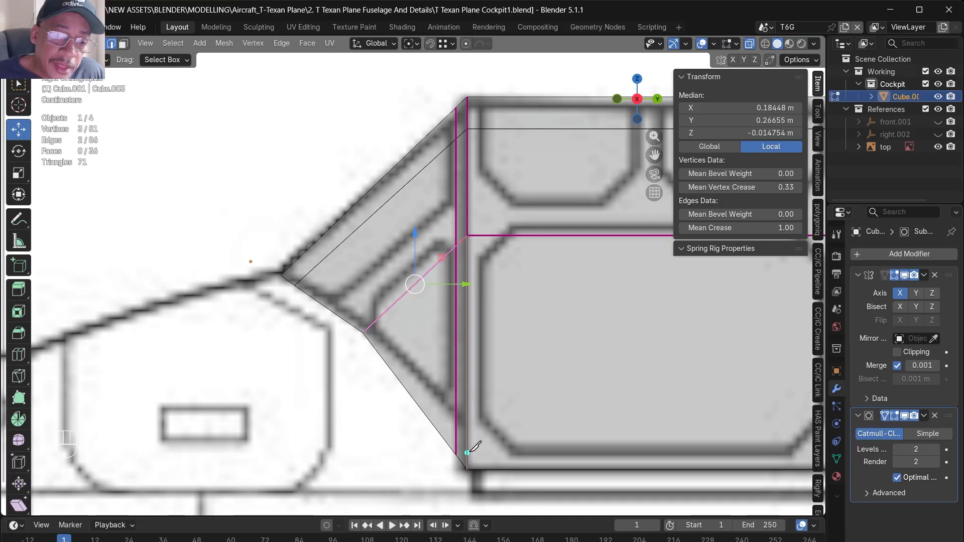
left_click(467, 453)
left_click(373, 323)
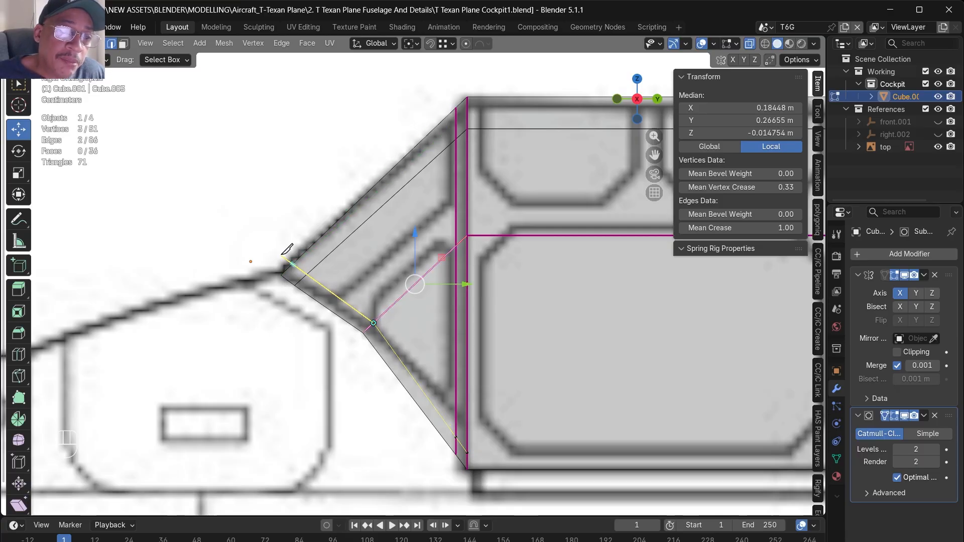
key("KP_Enter")
key("KP_Enter")
left_click(778, 227)
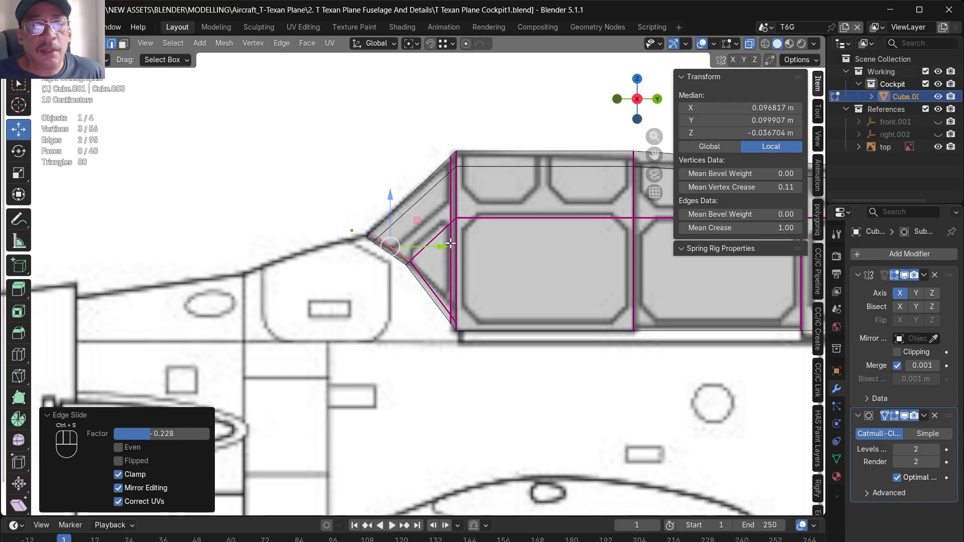
scroll(483, 235, "up", 4)
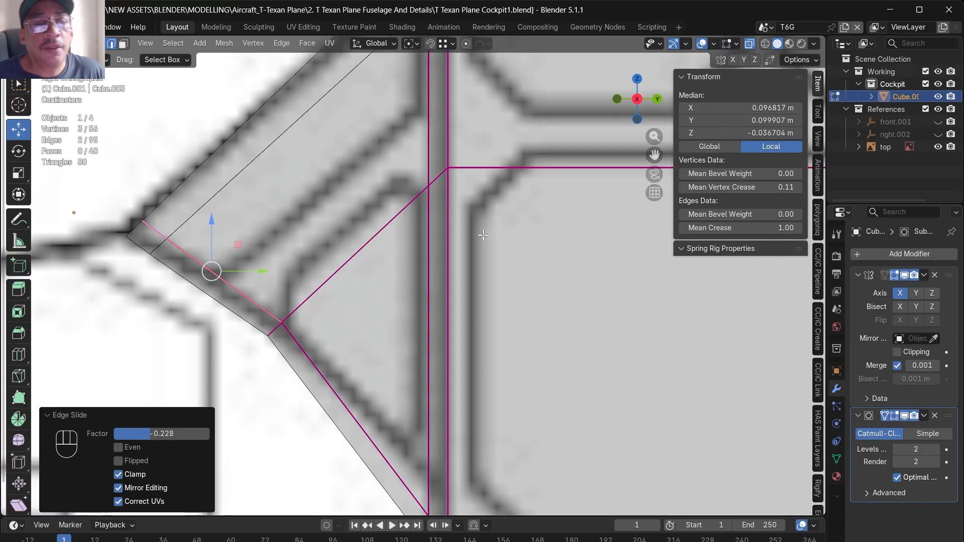
- Try to narrow the windshield's centre panel by moving its lengthwise side edges about 0.0227 m inward along X
scroll(483, 235, "down", 5)
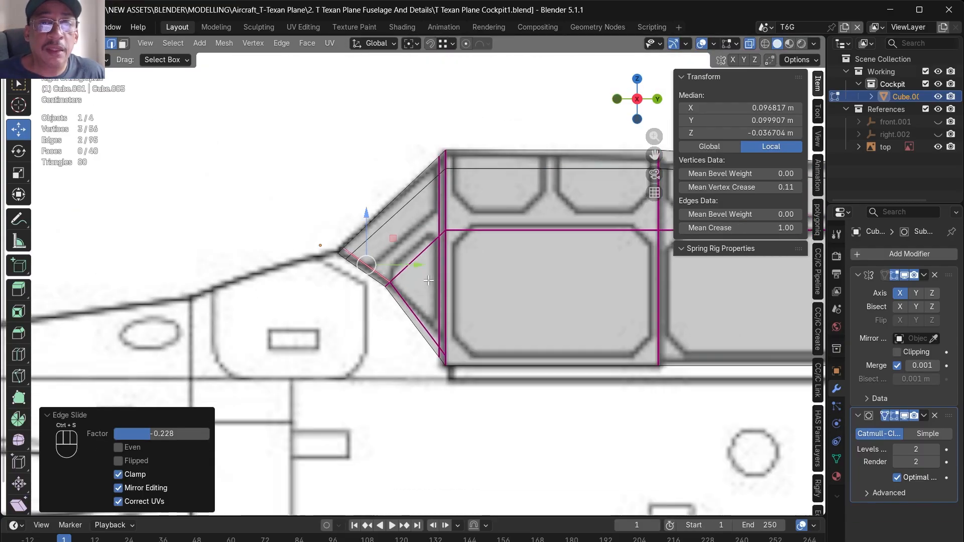
middle_click_drag(363, 299, 403, 347)
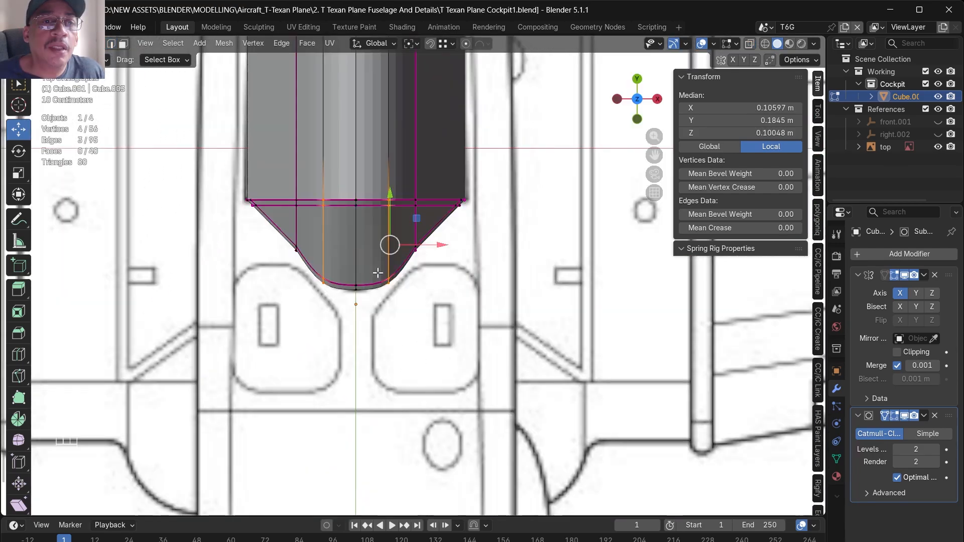
scroll(377, 272, "up", 2)
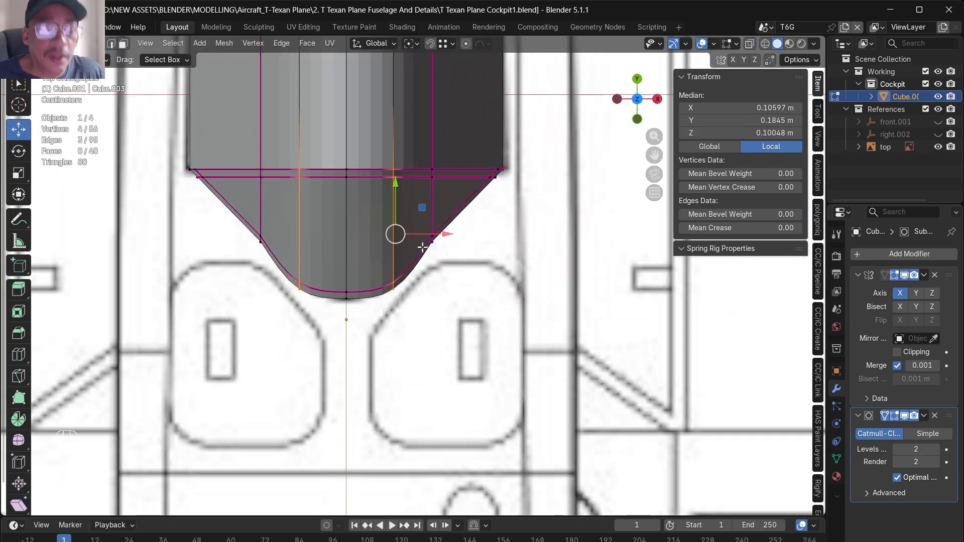
key("alt+s")
right_click(412, 258)
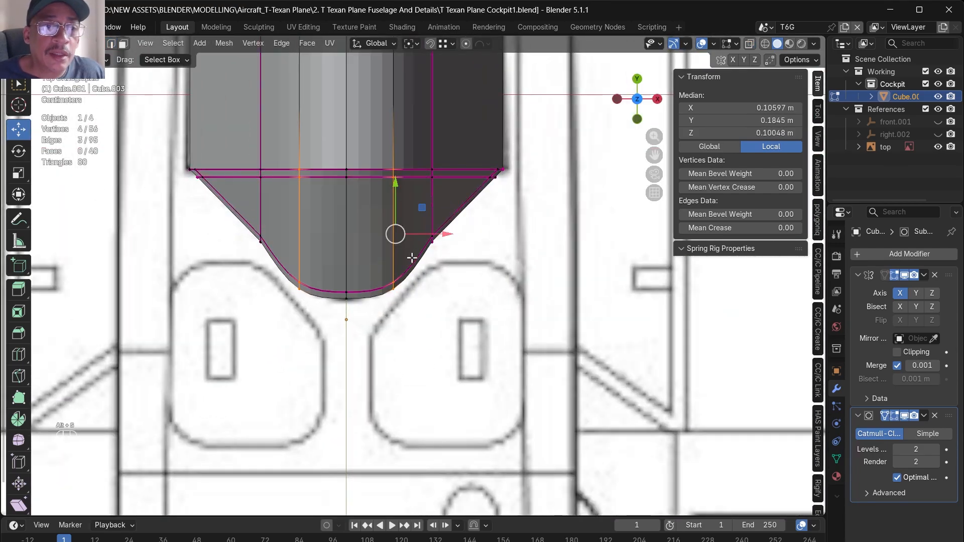
key("g")
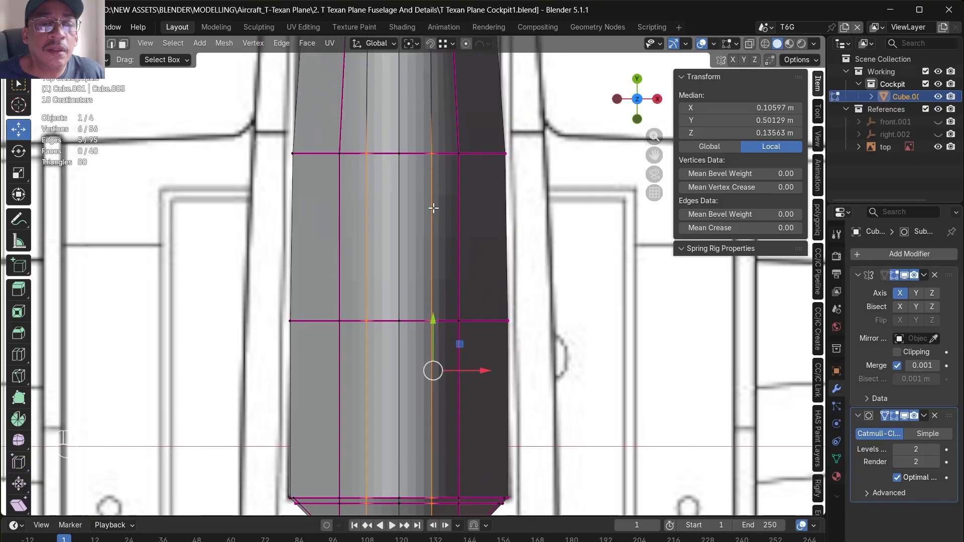
scroll(434, 213, "down", 1)
- Try shifting the centre panel's side edges further inward to fit the front blueprint, and undo the moves
middle_click_drag(434, 274, 461, 136, "shift")
scroll(461, 136, "up", 1)
left_click_drag(502, 220, 491, 220)
key("alt+z")
middle_click_drag(440, 331, 326, 121)
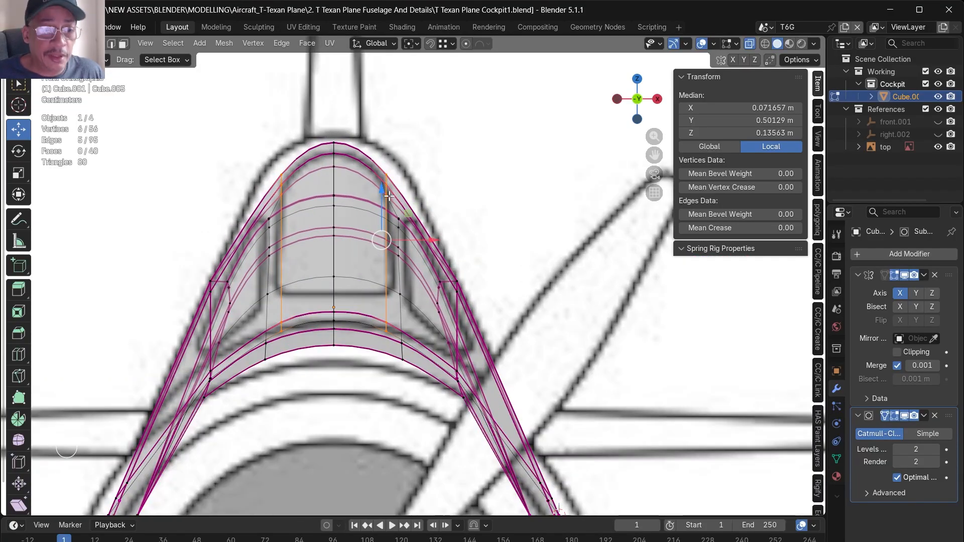
scroll(385, 195, "down", 1)
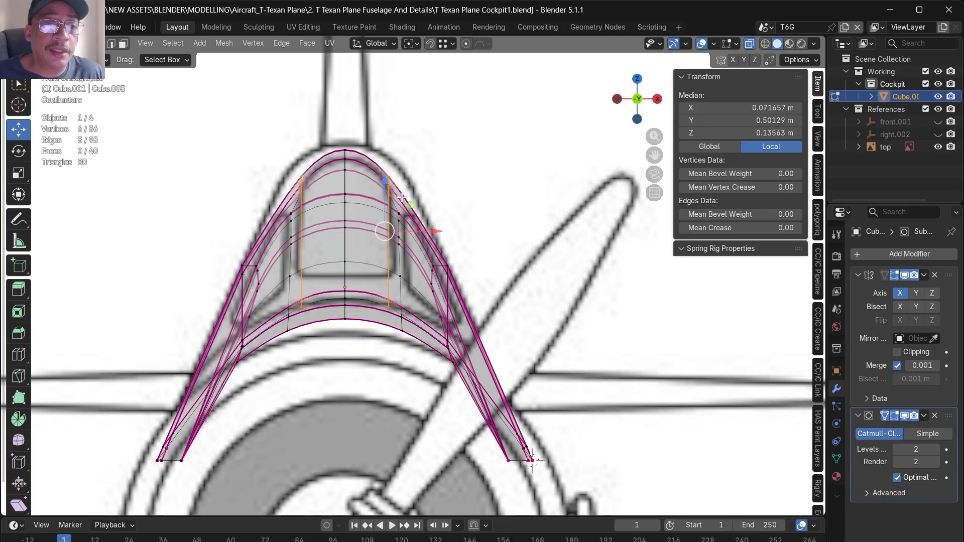
key("ctrl+z")
key("ctrl+z")
key("ctrl+z")
key("ctrl+z")
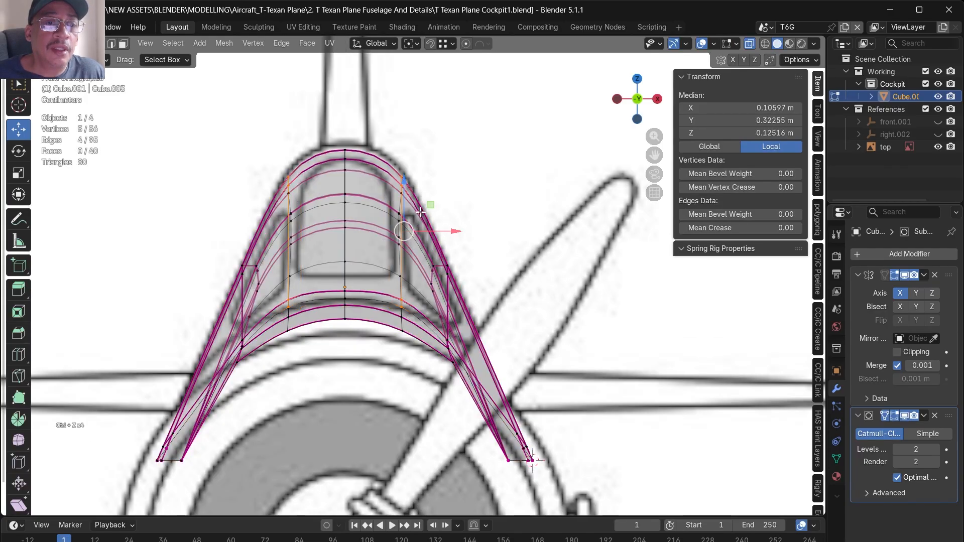
- Select all the windshield faces ahead of the first canopy frame and separate them into their own object
middle_click_drag(415, 186, 434, 271)
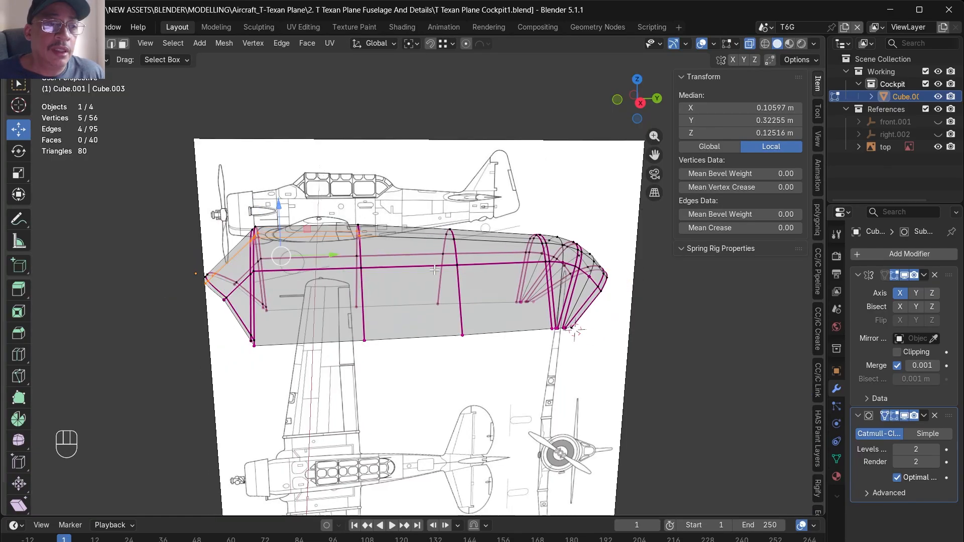
scroll(209, 252, "up", 3)
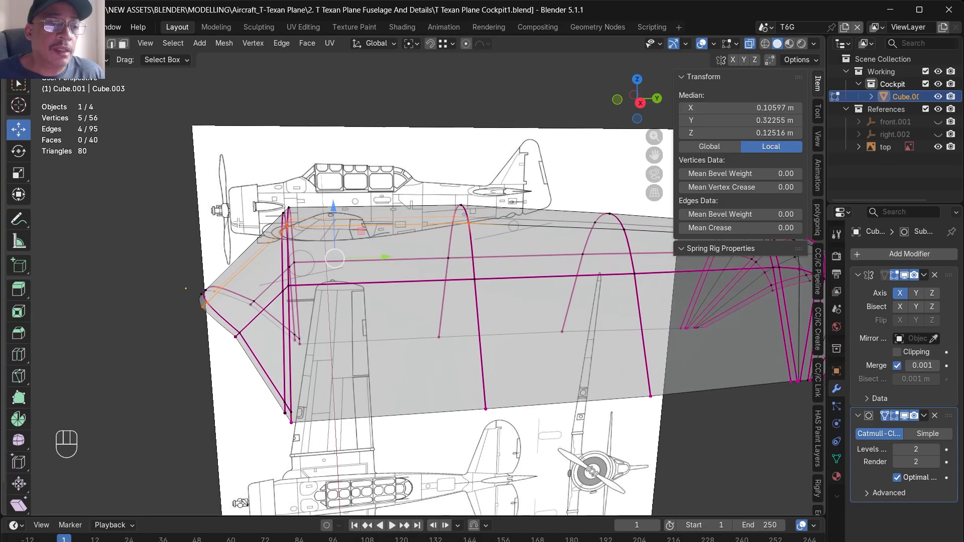
middle_click_drag(653, 291, 684, 288)
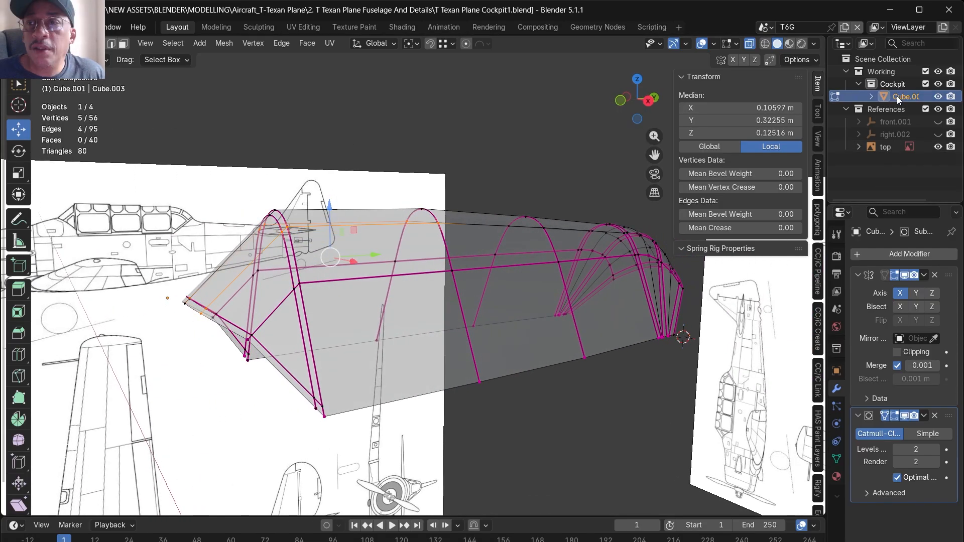
left_click_drag(226, 188, 353, 443)
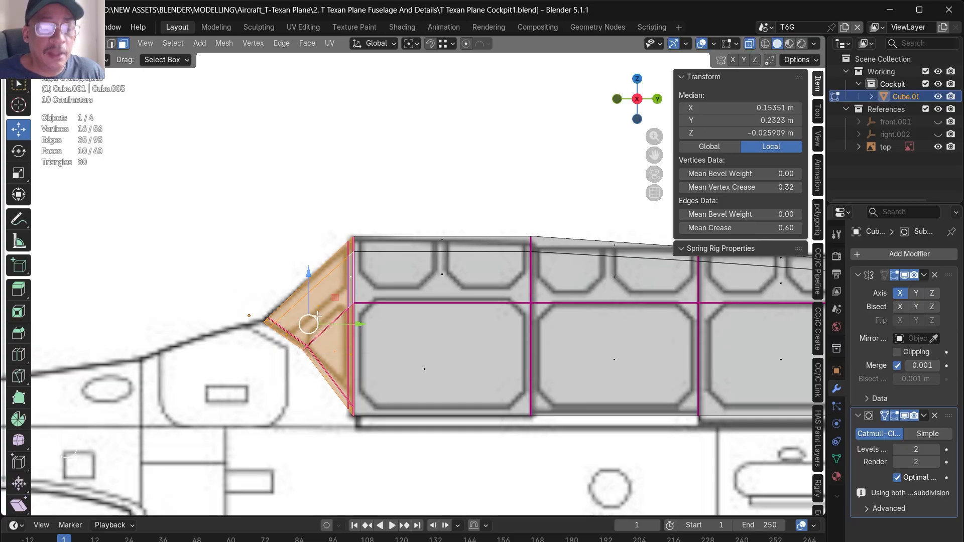
key("p")
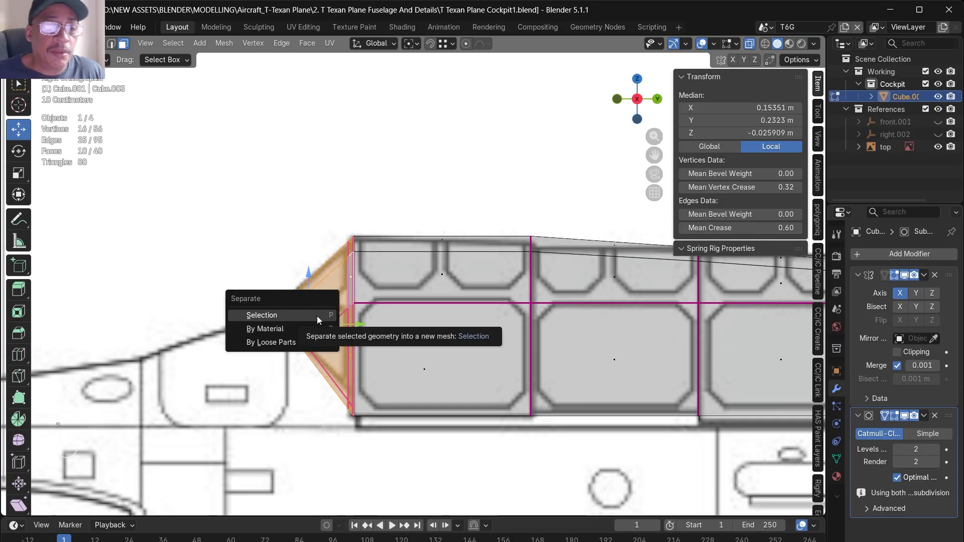
left_click(317, 316)
- Rename the separated object as front window and save the file incrementally as T Texan Plane Cockpit2
double_click(897, 109)
type("fr")
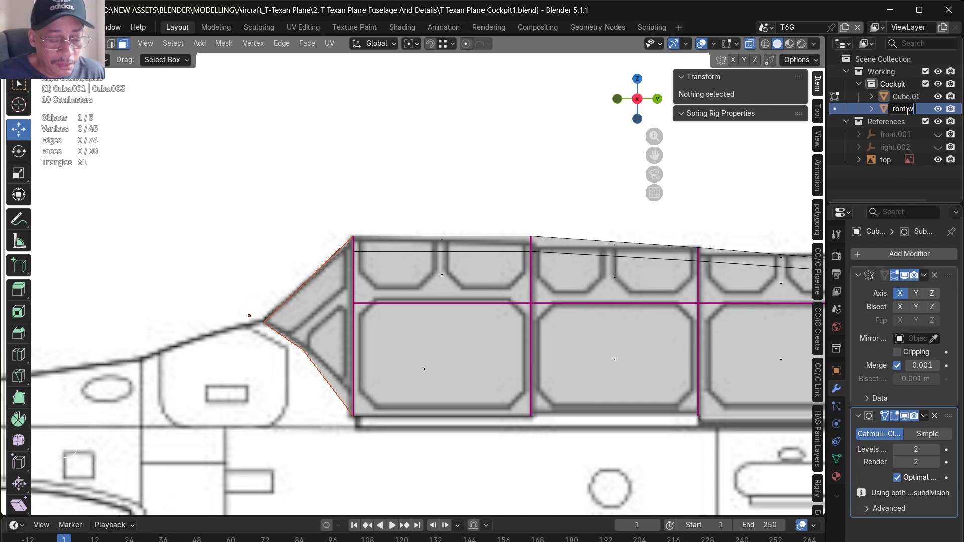
type("ont win")
left_click(10, 27)
left_click(65, 144)
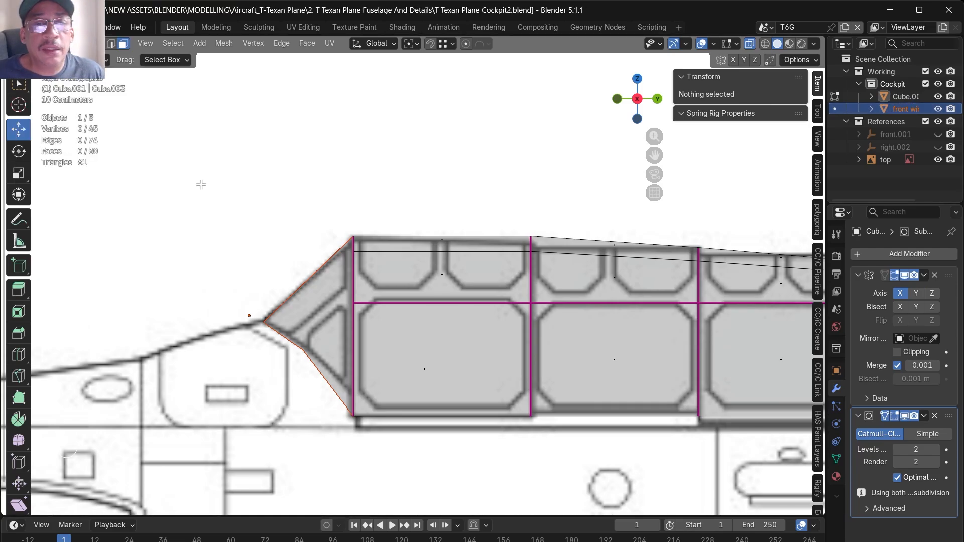
- Try moving the front window object forward and up, away from the canopy, and undo the move
scroll(422, 251, "down", 2)
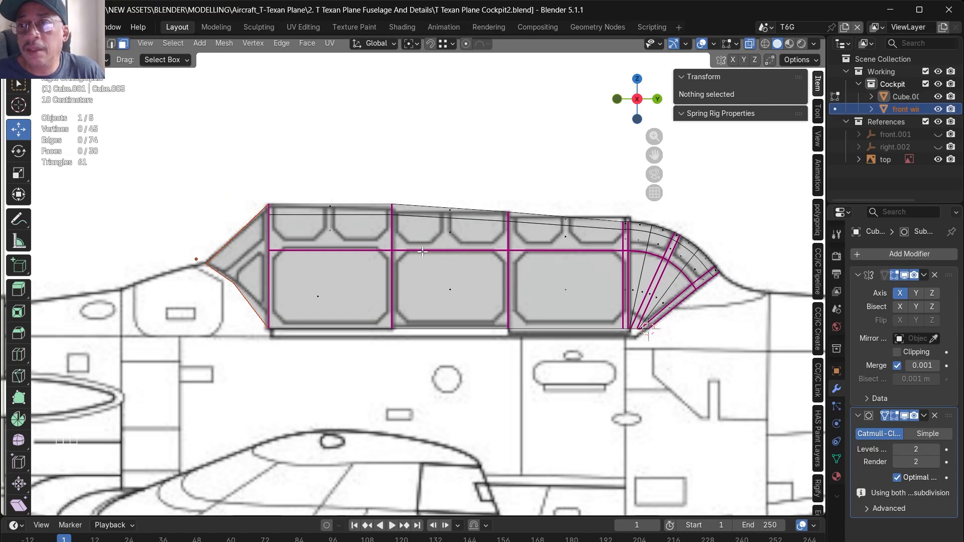
scroll(281, 230, "up", 4)
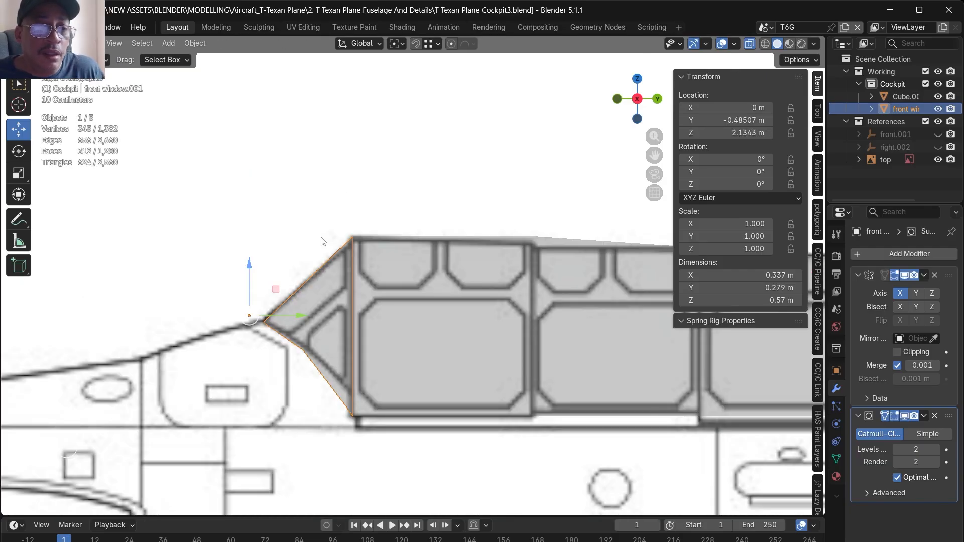
scroll(322, 288, "up", 2)
key("g")
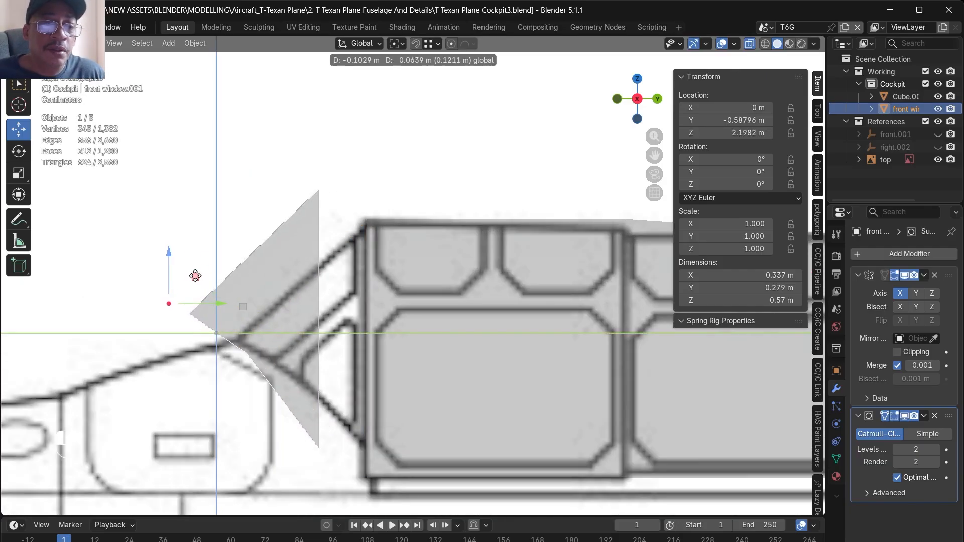
left_click(197, 274)
key("ctrl+z")
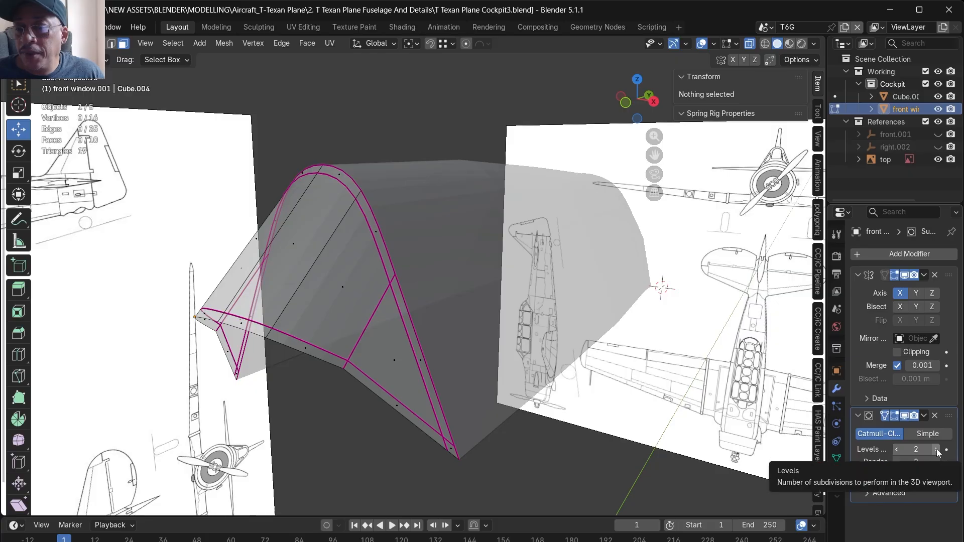
- Set the front window's Subdivision viewport and render levels to 3 and inspect its shape
middle_click_drag(575, 344, 246, 330)
key("Tab")
key("Tab")
scroll(244, 329, "up", 2)
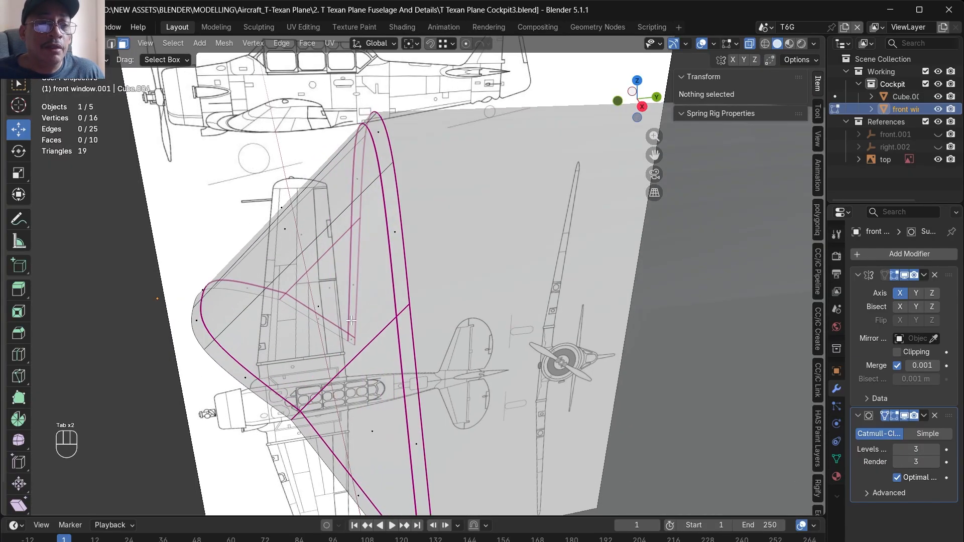
scroll(377, 314, "down", 3)
mouse_move(350, 320)
left_mouse_down("alt")
mouse_move(374, 306)
mouse_move(366, 282)
mouse_move(383, 261)
mouse_move(355, 342)
left_mouse_up("alt")
scroll(346, 332, "up", 2)
scroll(333, 335, "up", 4)
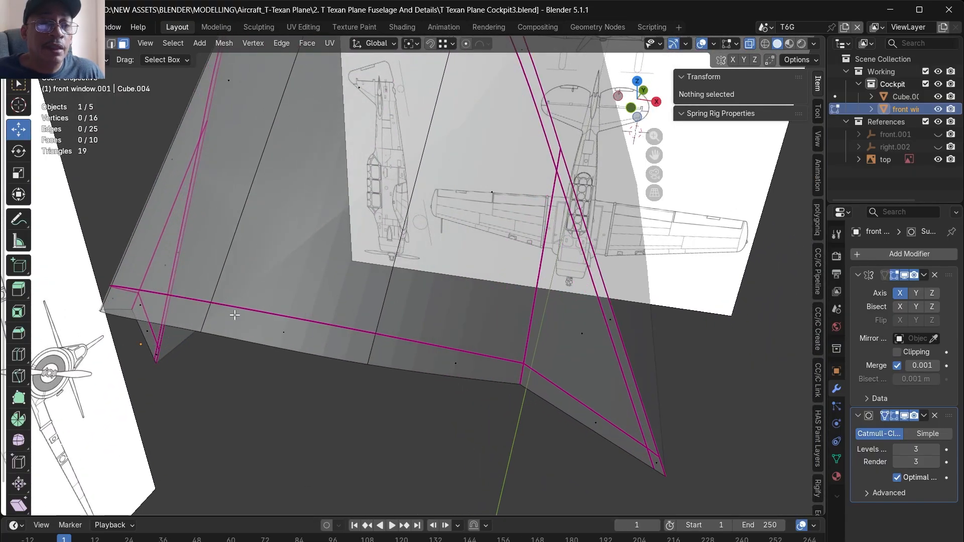
- Turn off Optimal Display on the front window's Subdivision modifier to show the full subdivided wireframe
left_click_drag(368, 356, 402, 332, "alt")
left_click(900, 478)
left_click_drag(659, 411, 567, 404, "alt")
middle_click_drag(568, 404, 541, 369)
key("ctrl+z")
key("ctrl+z")
key("ctrl+z")
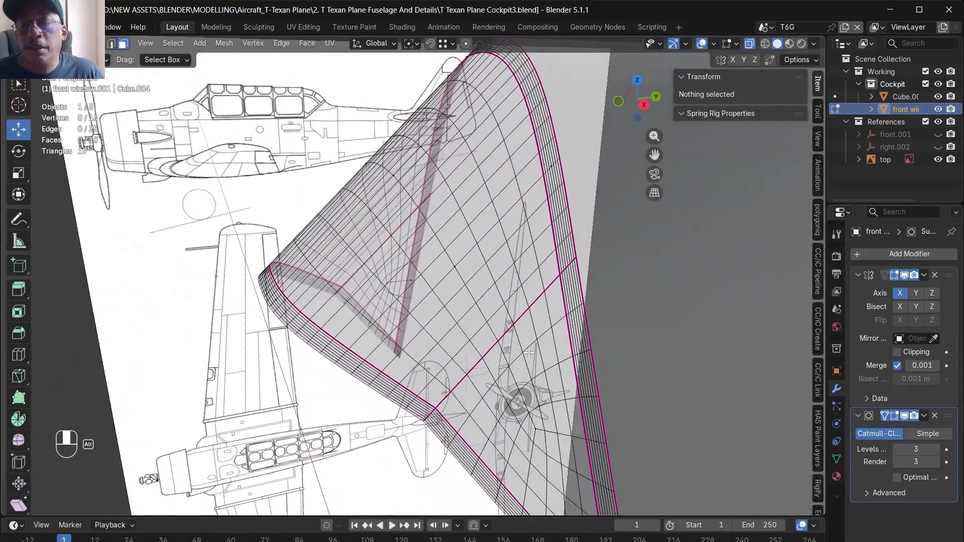
- Apply the front window's Mirror and Subdivision modifiers and open the resulting mesh for editing
left_click(924, 276)
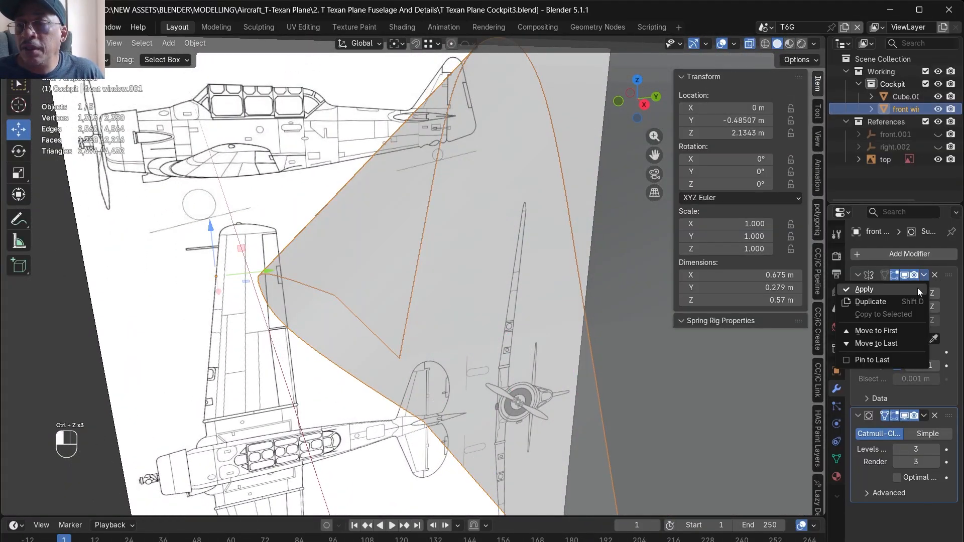
left_click(918, 288)
left_click(924, 275)
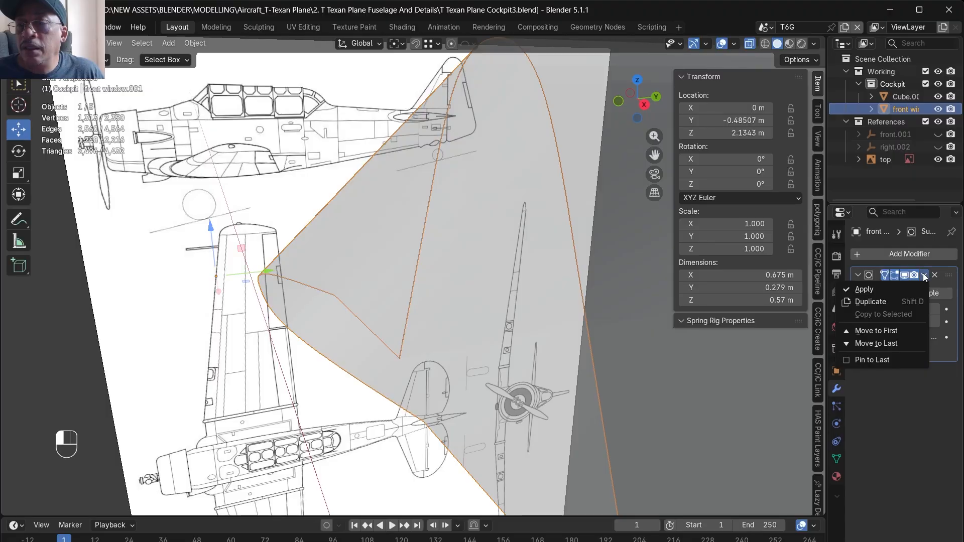
left_click(903, 289)
middle_click_drag(396, 298, 448, 312)
key("Tab")
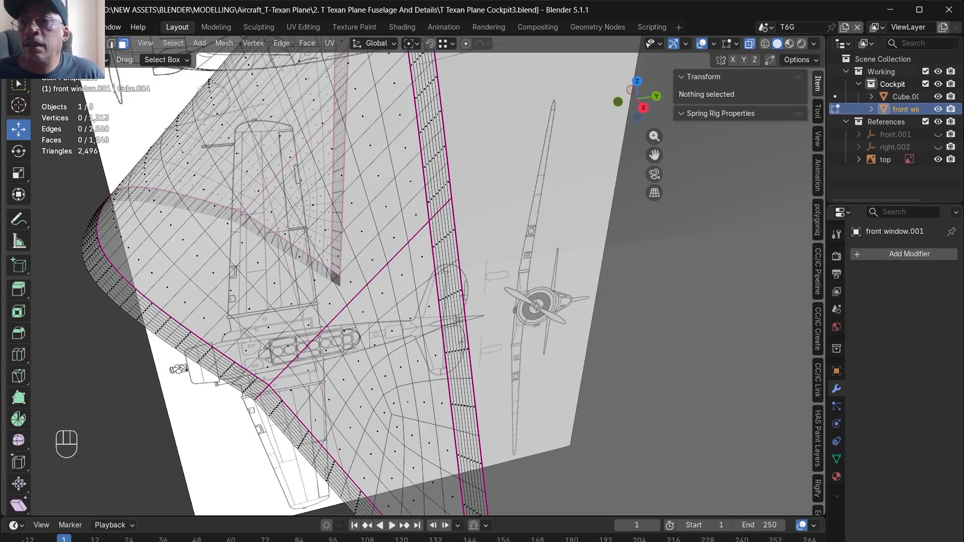
- Hide the Cube.001 canopy object in the viewport and in renders
left_click(938, 97)
left_click(950, 97)
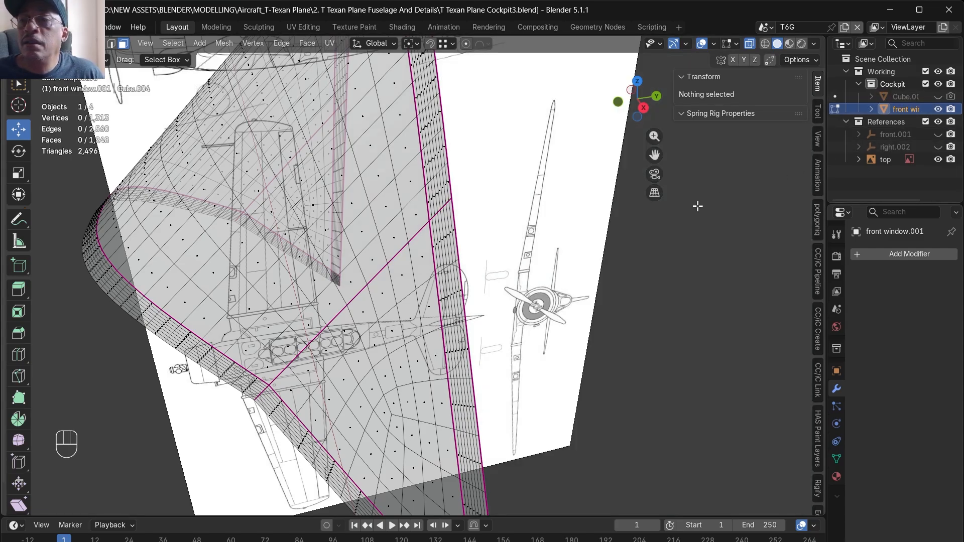
key("Tab")
key("Tab")
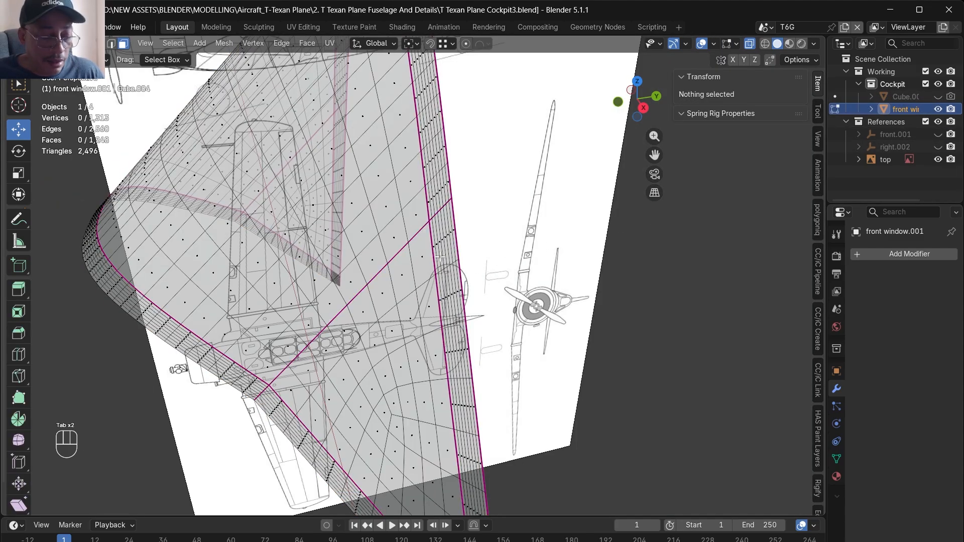
- Select the intermediate edge loops inside the front window's rear and lower frame strips and dissolve them
key("alt+z")
scroll(446, 264, "up", 4)
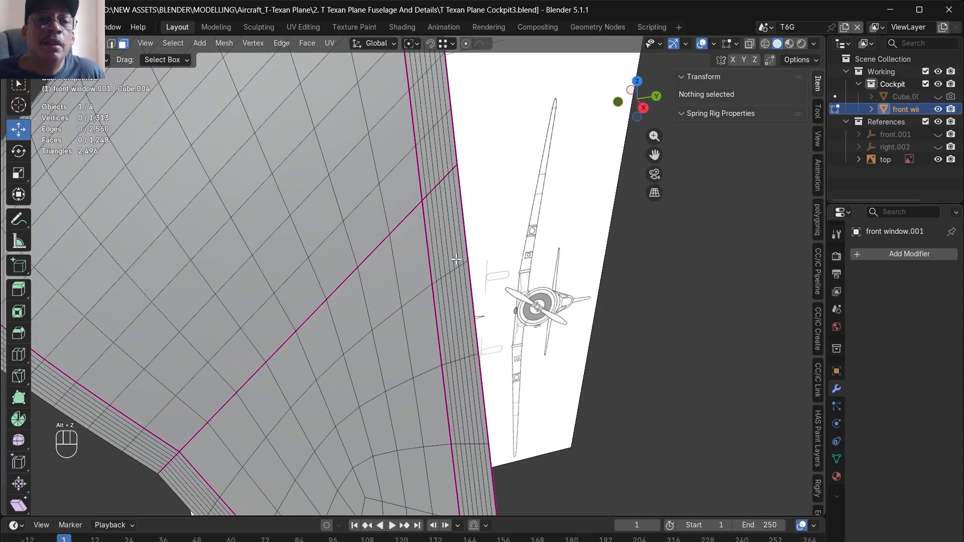
left_click(451, 230, "alt+shift")
left_click(450, 227, "alt+shift")
right_click(451, 227)
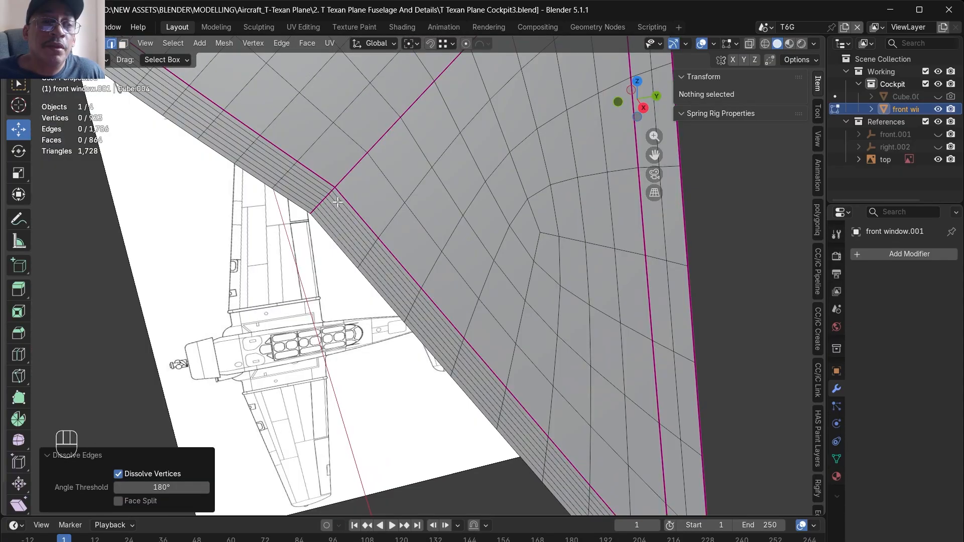
left_click(338, 203, "alt+shift")
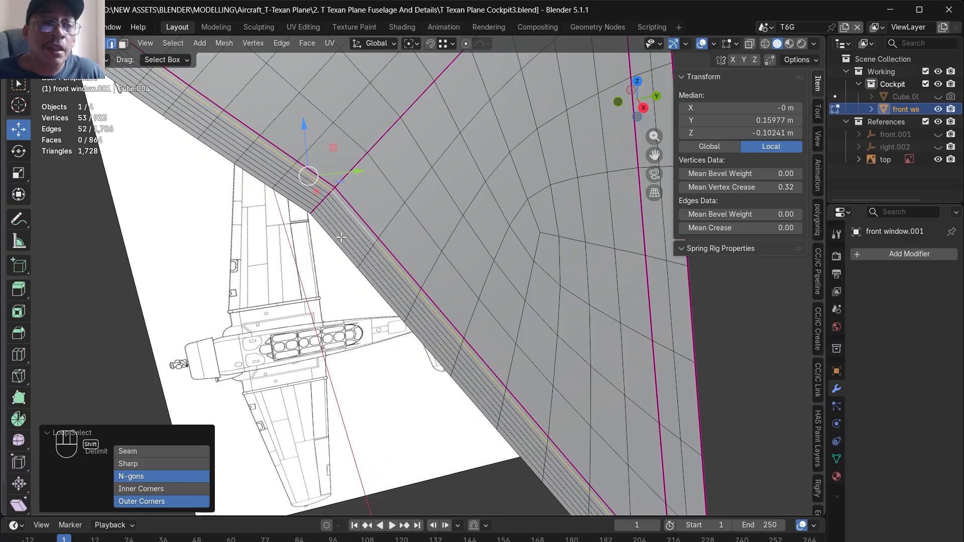
right_click(341, 237)
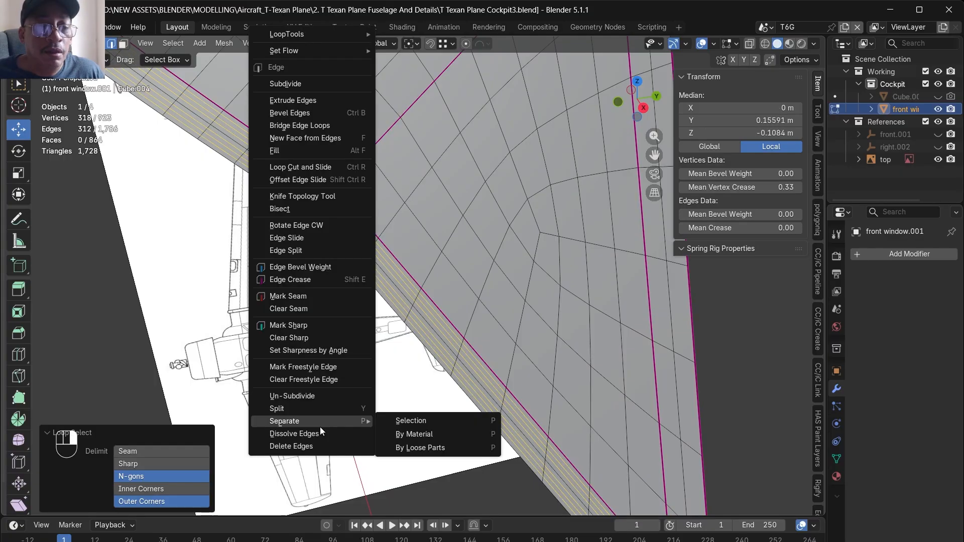
left_click(322, 437)
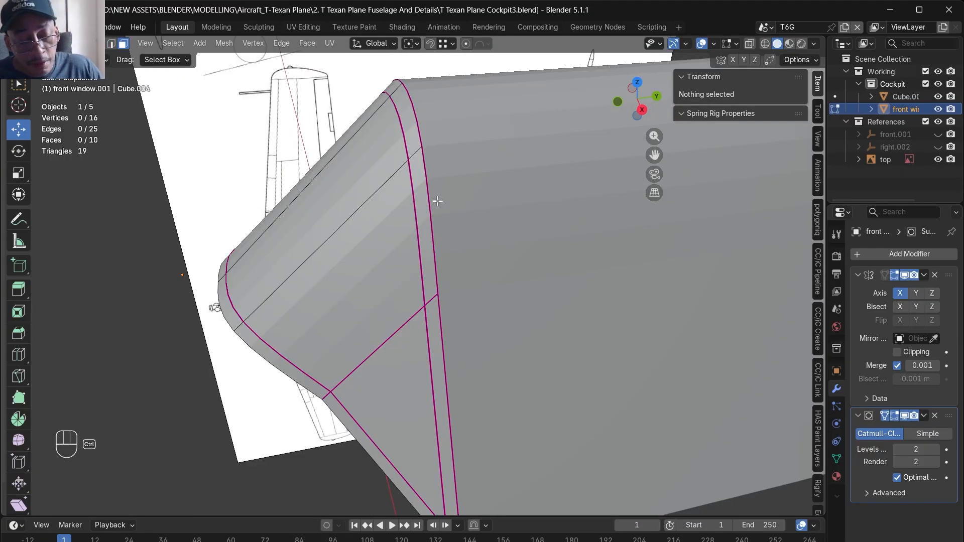
- Leave mesh editing and hide the main canopy object so only the front window remains
key("Tab")
left_click(598, 251)
left_click(937, 97)
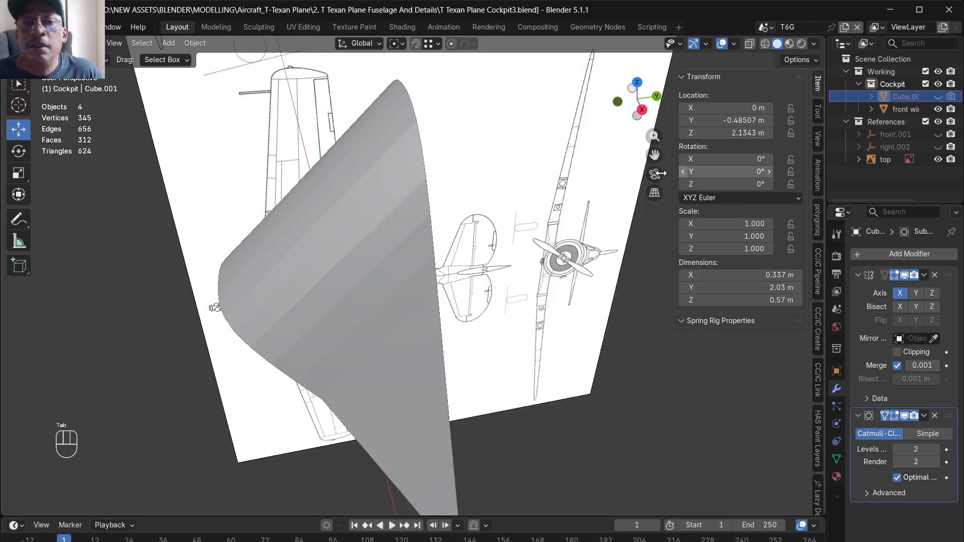
- Set the front window's Subdivision levels to 3 for viewport and render, with Optimal Display off
left_click(374, 252)
key("Tab")
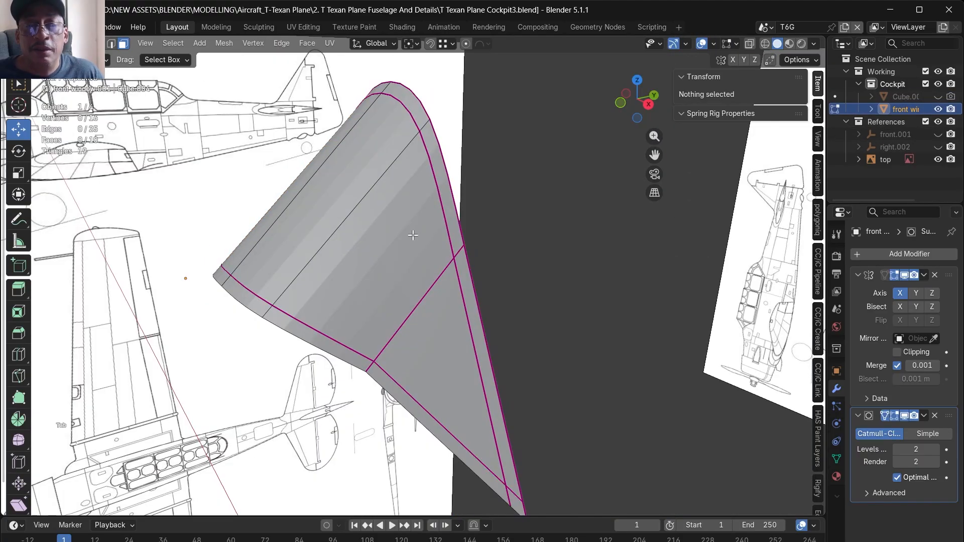
middle_click_drag(413, 235, 381, 256)
key("Tab")
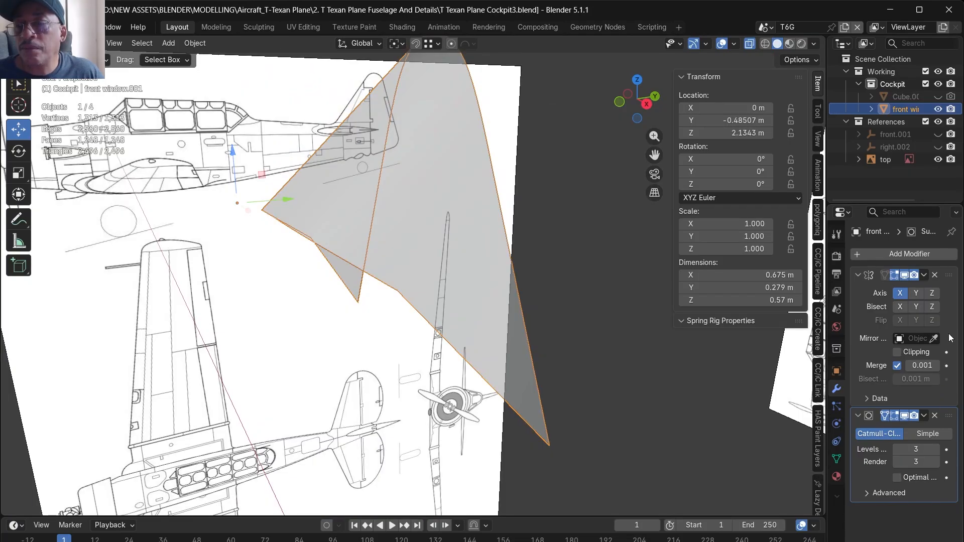
- Apply the Mirror modifier and the level 3 Subdivision modifier on the front window
left_click(924, 275)
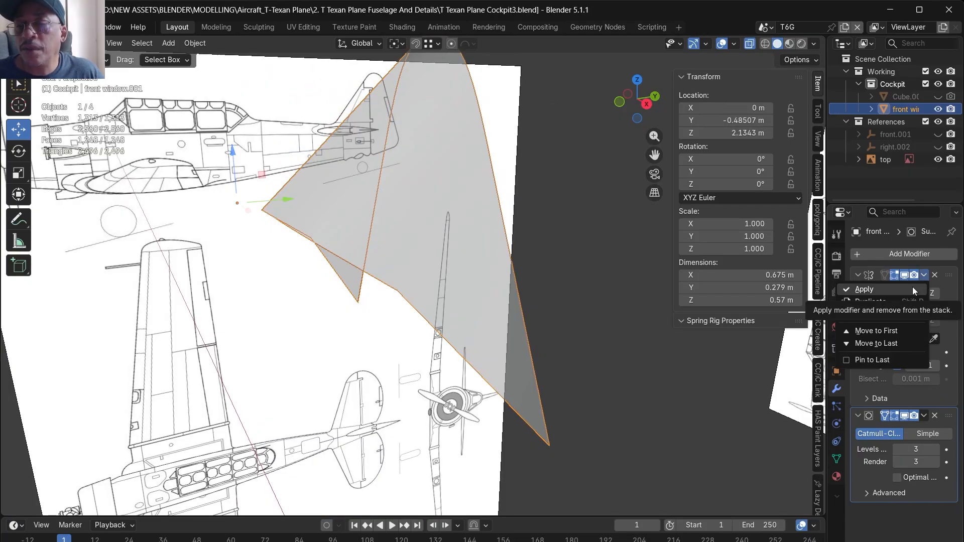
left_click(912, 288)
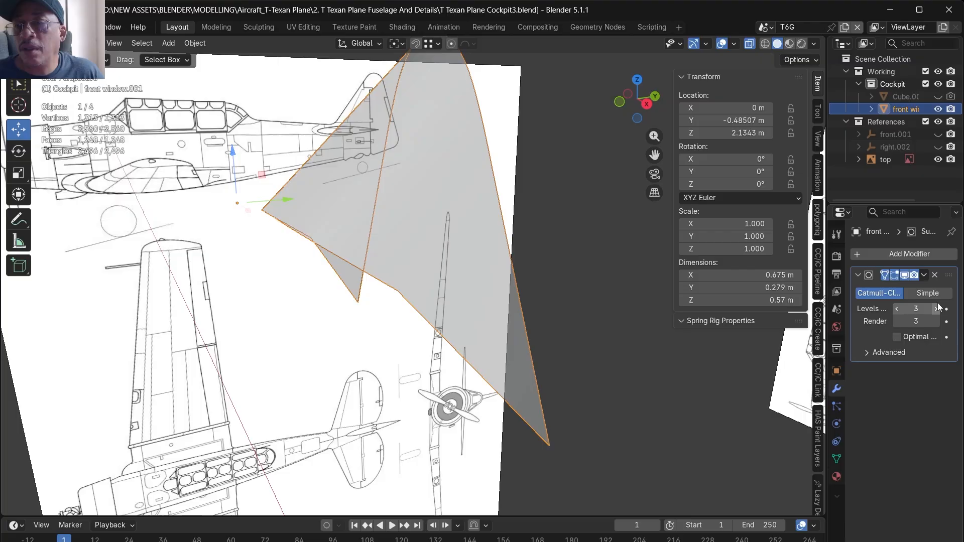
left_click(924, 275)
left_click(915, 285)
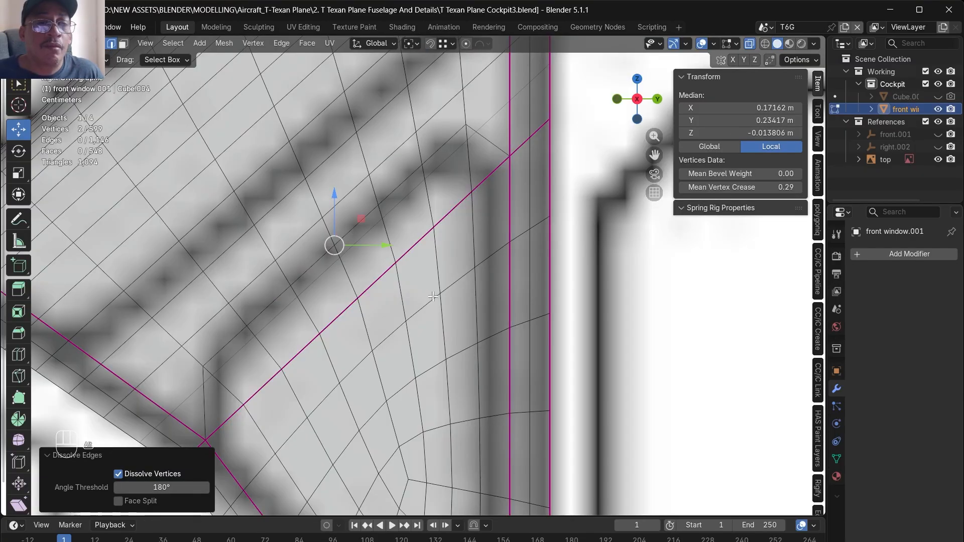
- Dissolve the extra edge loops in the front window's frame strips and compare the mesh with the front blueprint
key("alt+z")
key("alt+z")
scroll(458, 292, "down", 6)
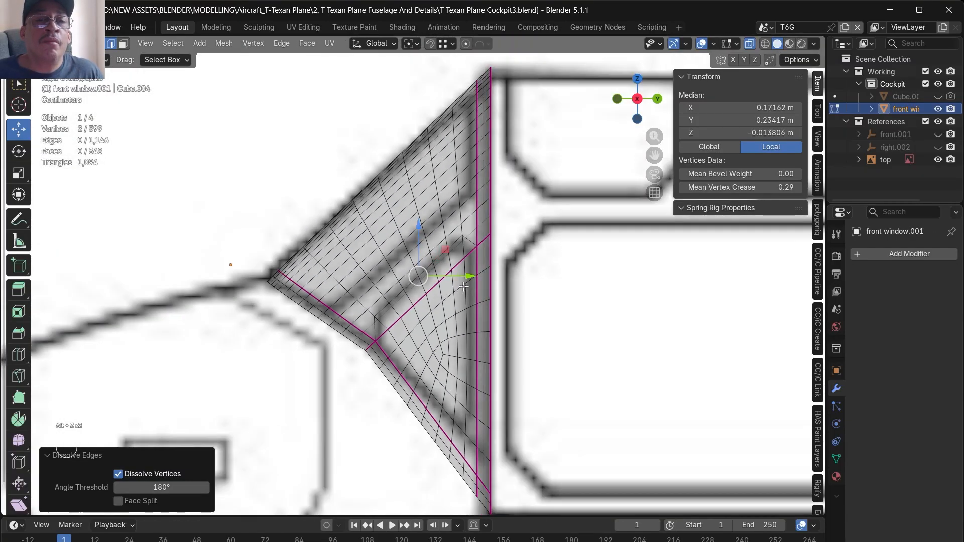
middle_click_drag(448, 276, 566, 351)
key("KP_1")
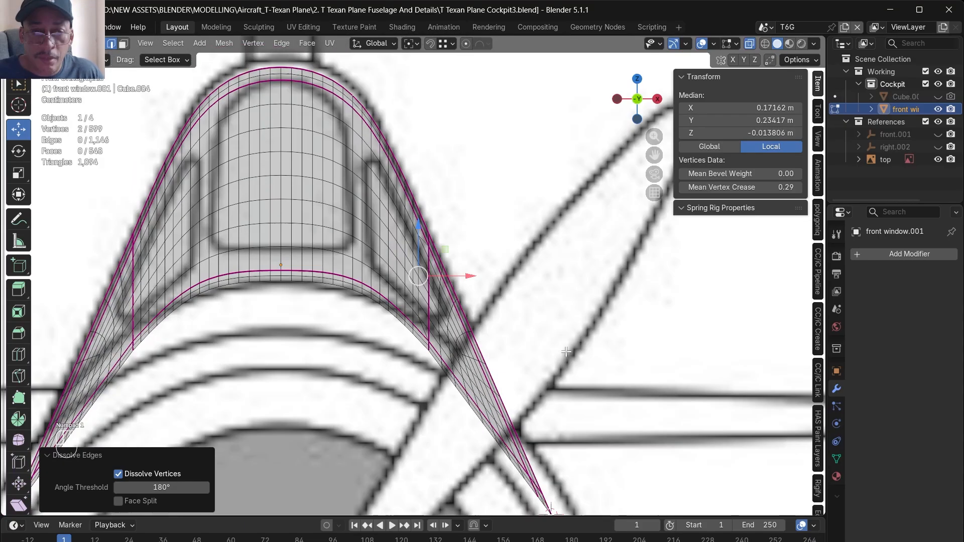
- Delete the vertices of the edge loop beside the front window's centre line, then delete the separated left part to leave only the right half
left_click(269, 89, "alt")
key("ctrl+e")
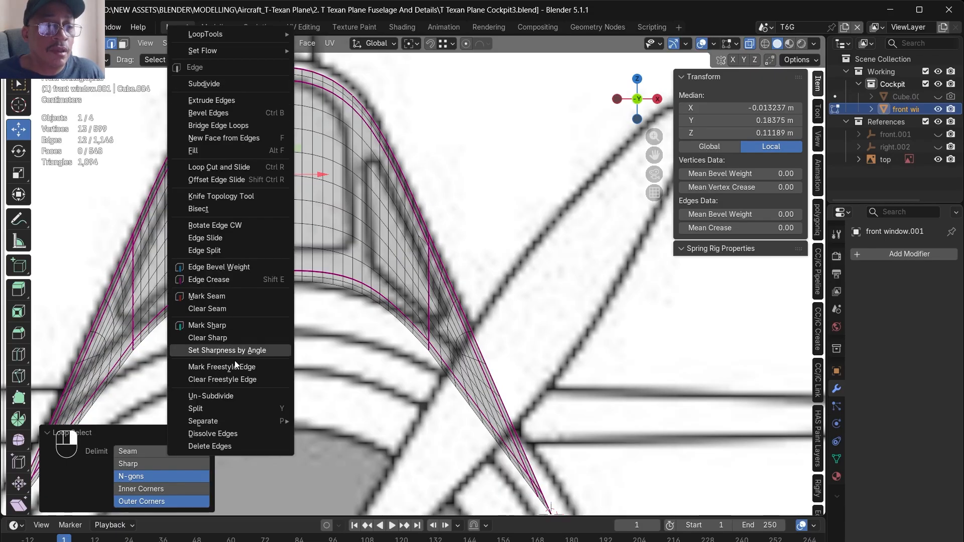
left_click(509, 72)
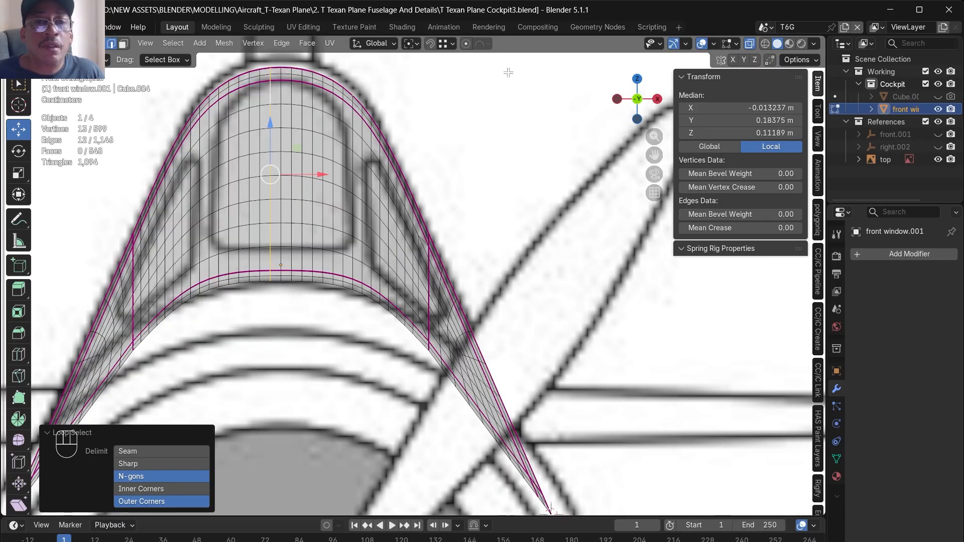
key("Delete")
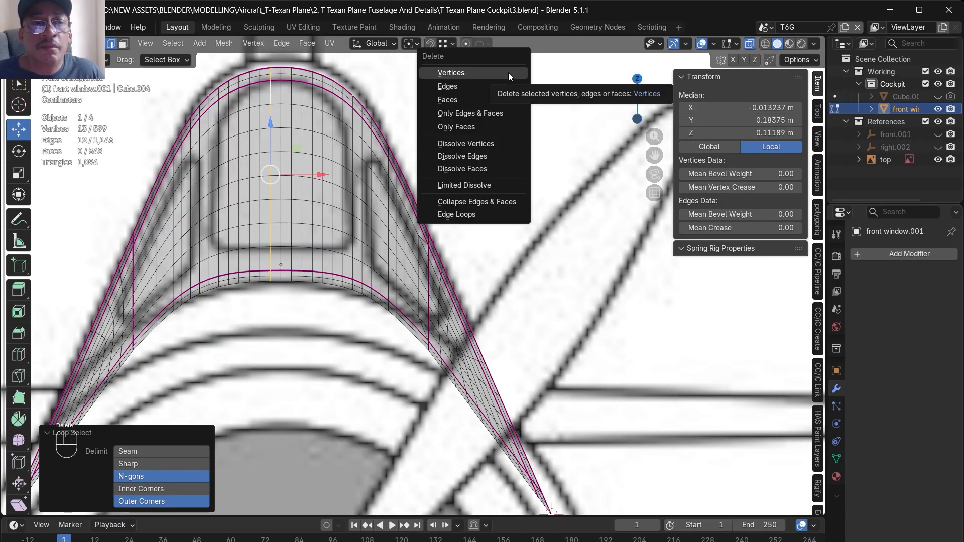
left_click(508, 72)
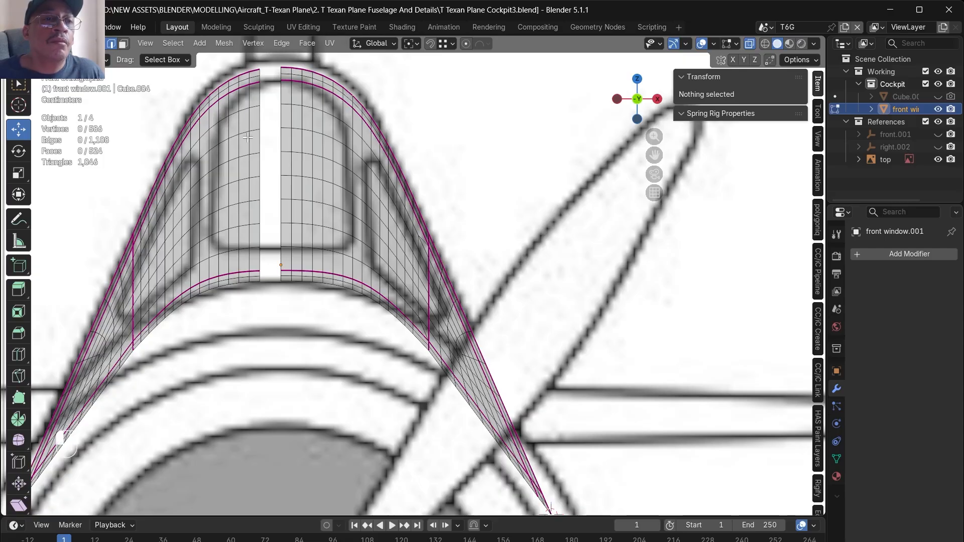
left_click(248, 137)
key("ctrl+l")
key("Delete")
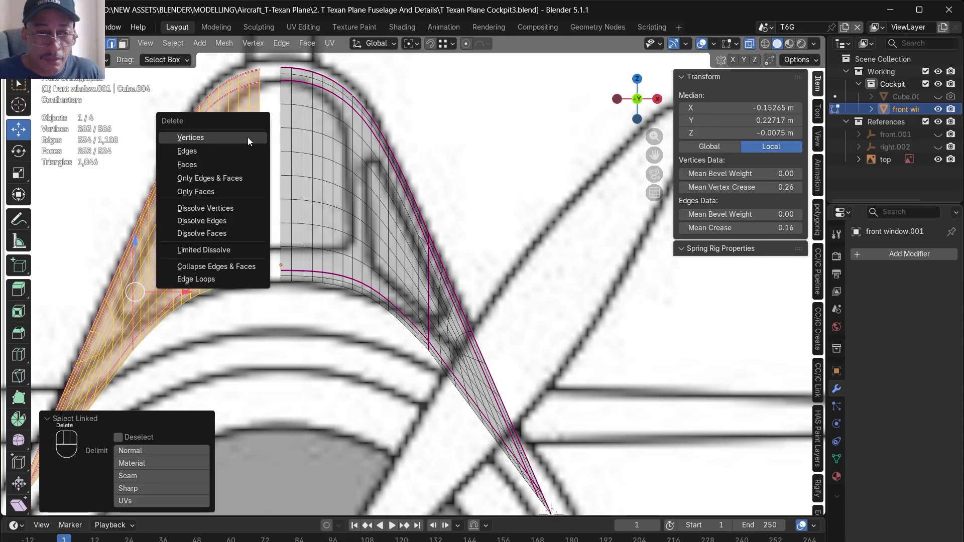
left_click(248, 139)
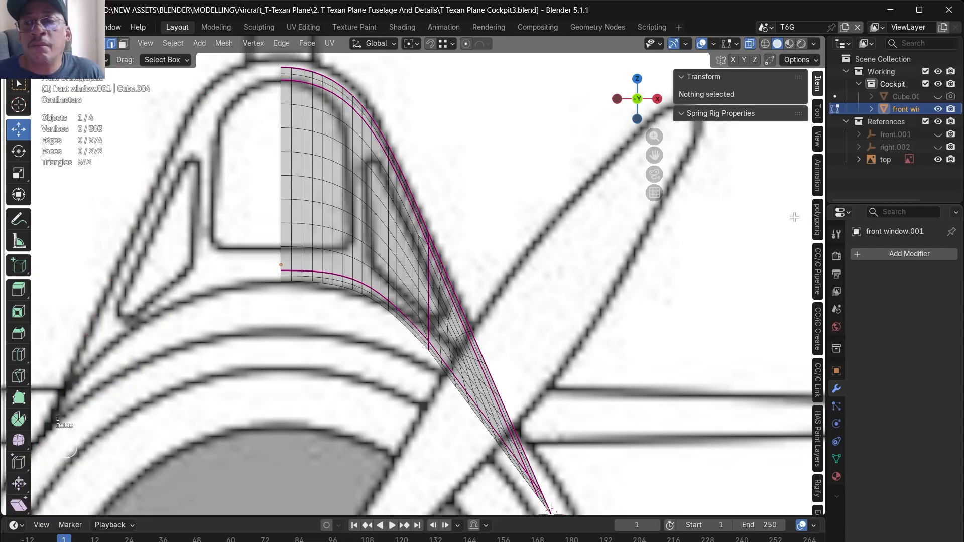
- Add a Mirror modifier on the X axis to the front window and save the file
left_click(876, 249)
left_click(874, 252)
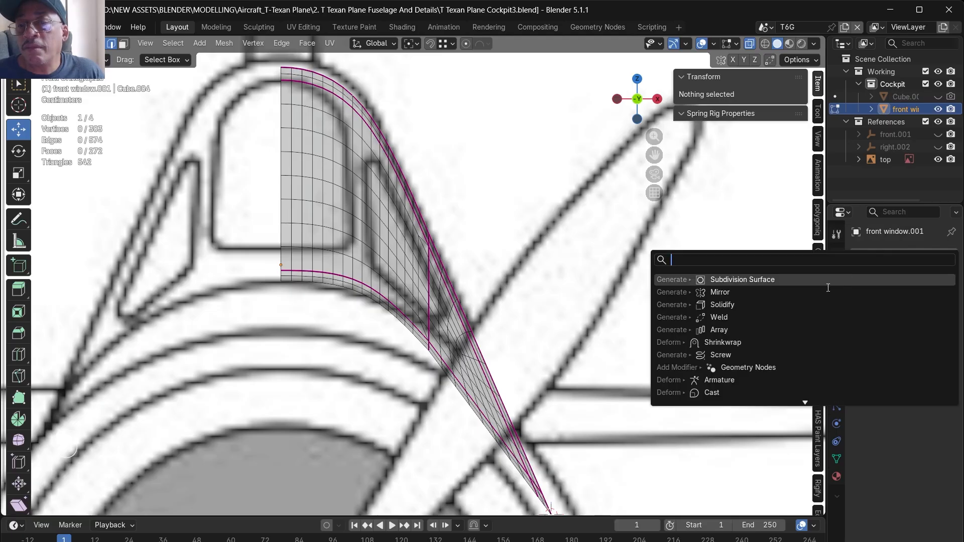
left_click(763, 292)
scroll(516, 221, "down", 3)
left_click_drag(546, 182, 511, 244, "alt")
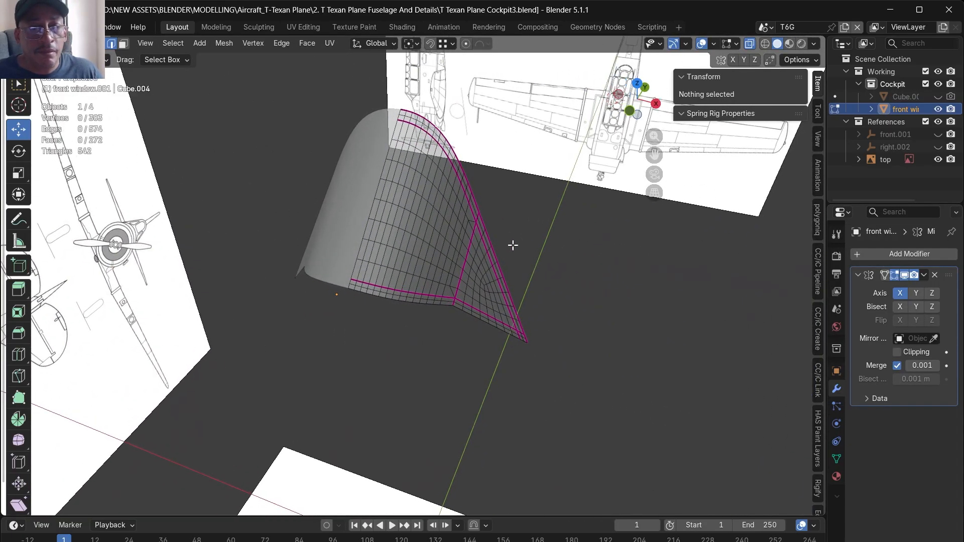
left_click_drag(349, 271, 405, 263, "alt")
key("ctrl+s")
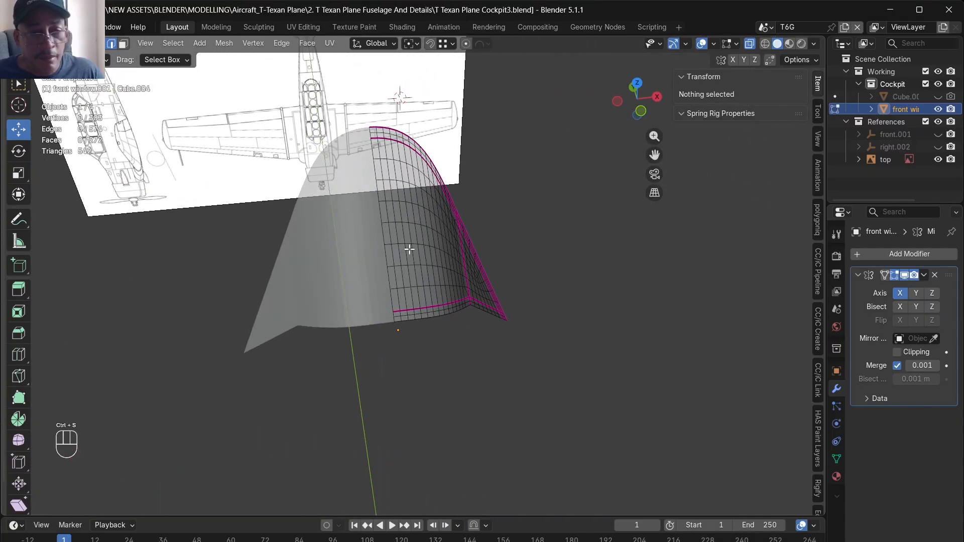
- Dissolve the creased diagonal edge loop that crosses the side of the front window
left_click_drag(483, 285, 408, 265, "alt")
scroll(504, 278, "up", 4)
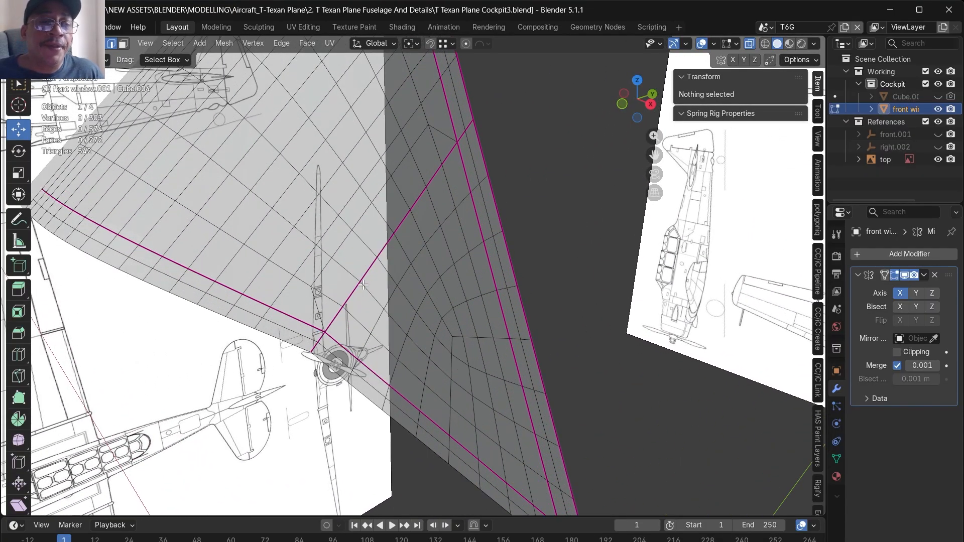
left_click(364, 285, "alt")
key("ctrl+e")
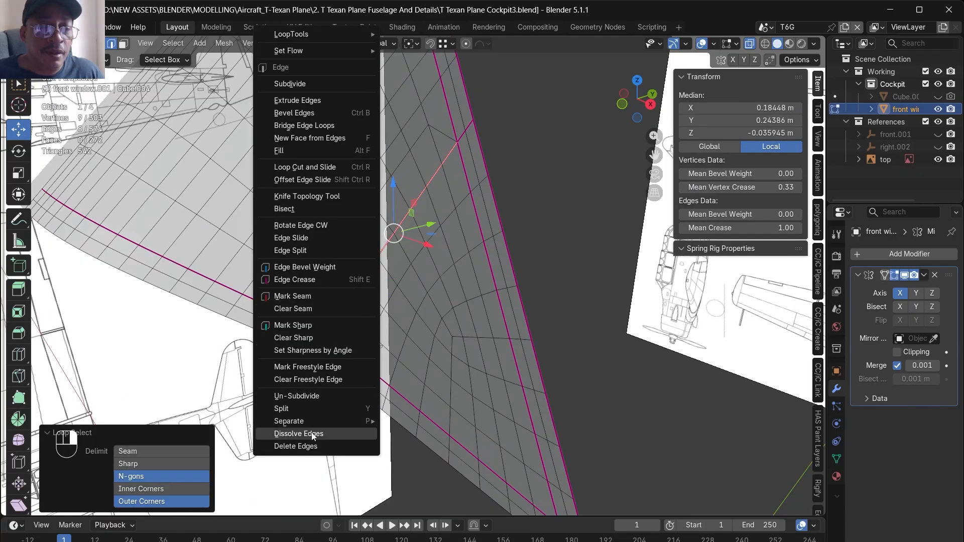
left_click(299, 434)
mouse_move(472, 311)
left_mouse_down("alt")
mouse_move(529, 270)
mouse_move(466, 300)
left_mouse_up("alt")
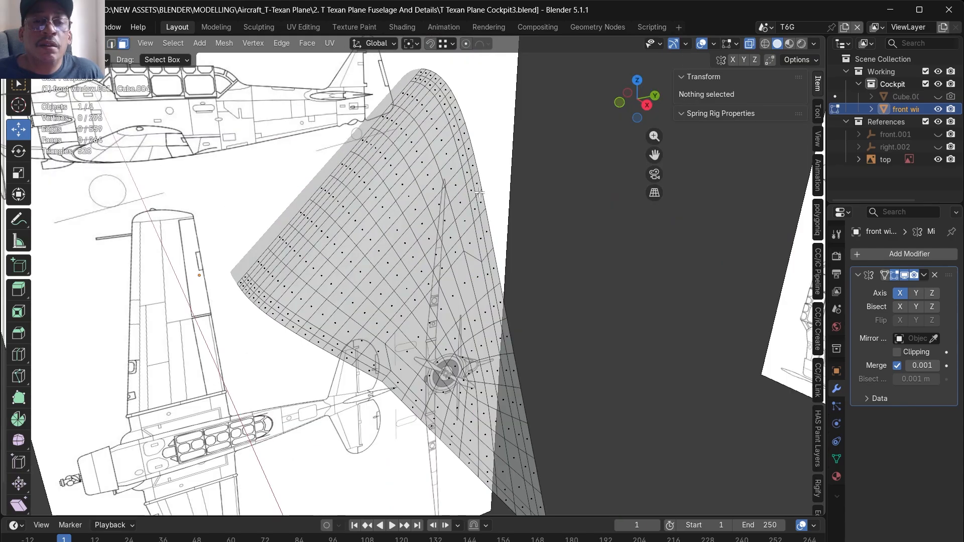
- Select the face strips along the window's rear arch, the diagonal side strut and the lower edge for the frame
left_click(477, 197, "alt")
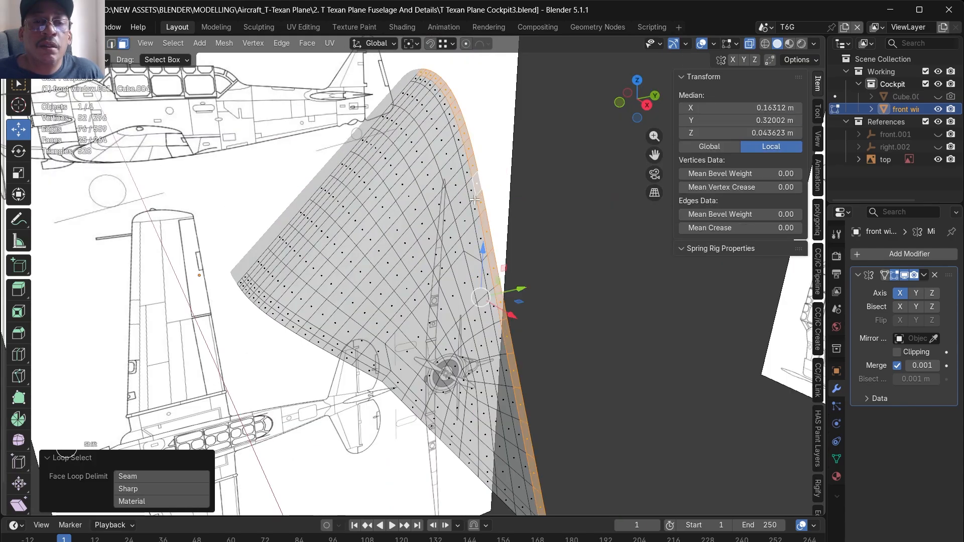
left_click(467, 230, "alt+shift")
left_click(461, 231, "alt+shift")
left_click(463, 242, "alt+shift")
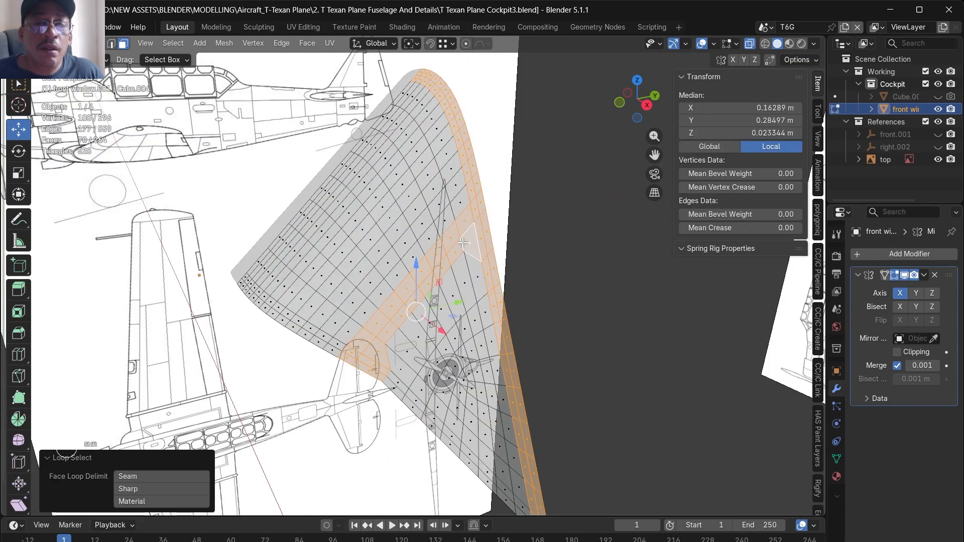
left_click(406, 394, "alt+shift")
left_click(406, 400, "alt+shift")
middle_click_drag(406, 399, 442, 347)
left_click(380, 354, "shift")
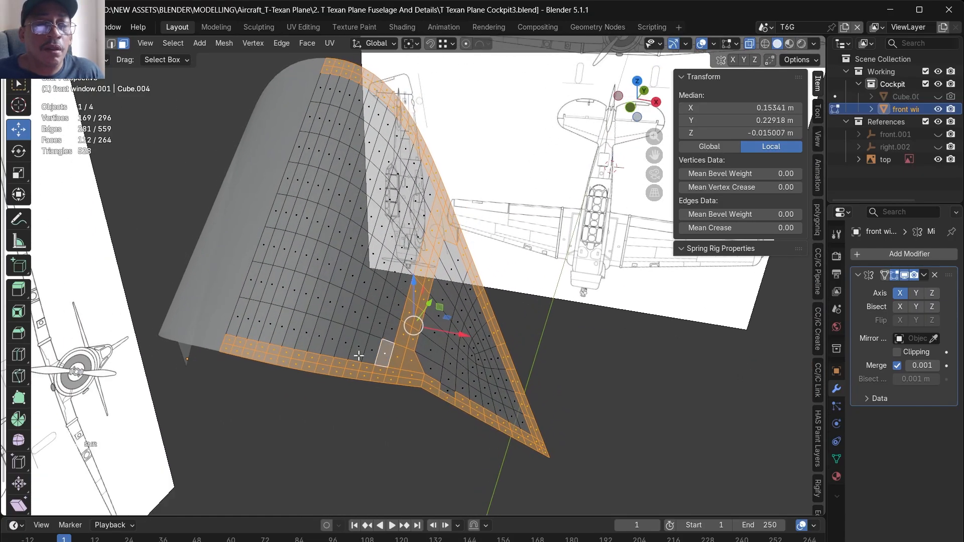
- Add the wider lower band and the strut between the front and side panes to the frame selection, and separate it into its own object
left_click(249, 315, "shift")
left_click(372, 350, "ctrl")
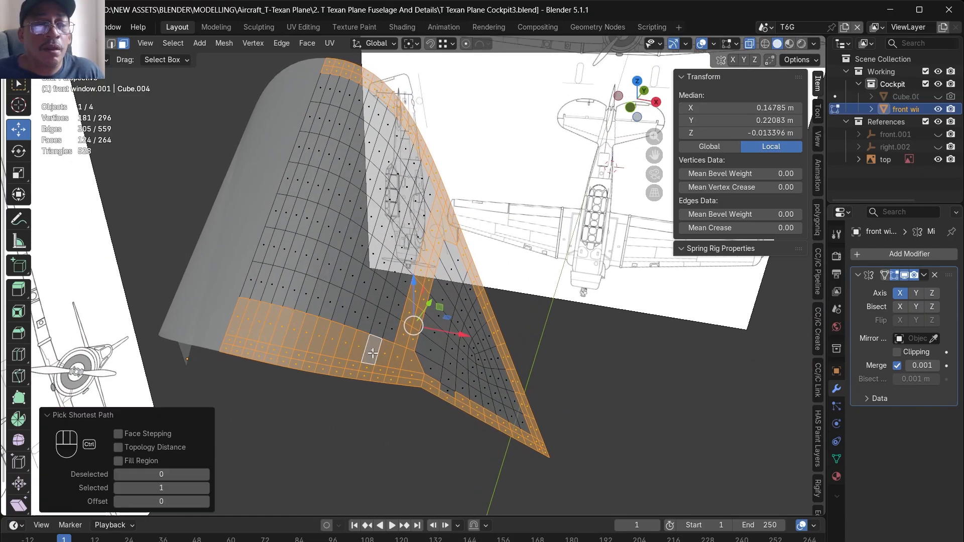
left_click(447, 391, "shift")
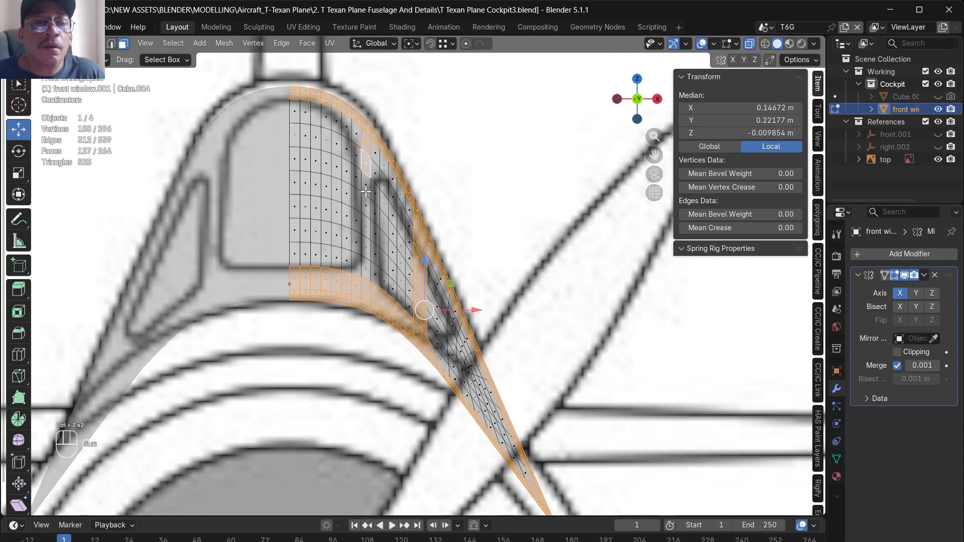
left_click(368, 193, "alt+shift")
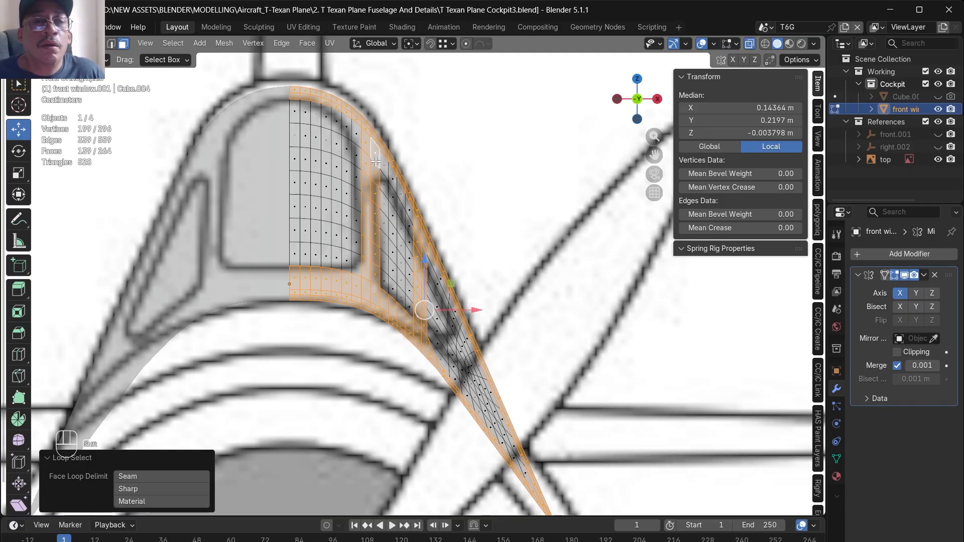
key("p")
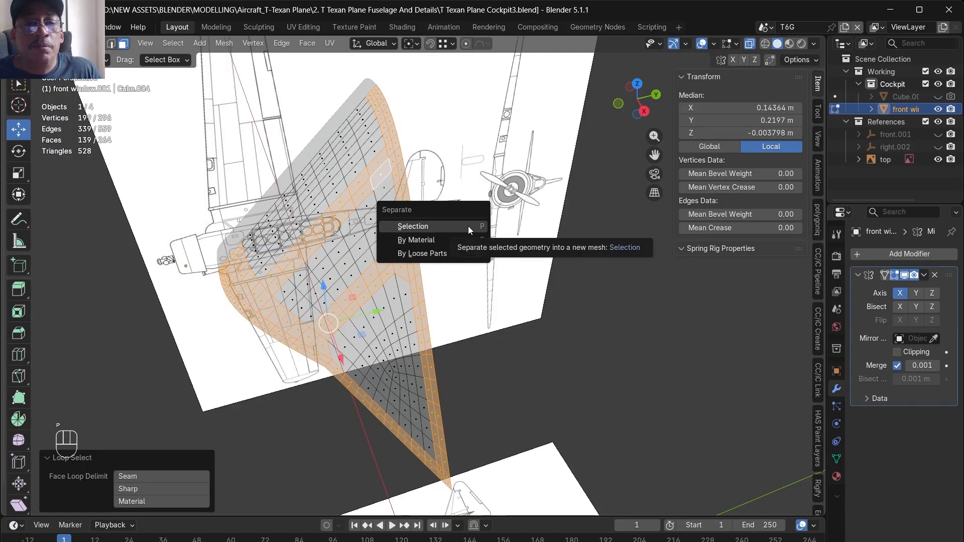
left_click(468, 226)
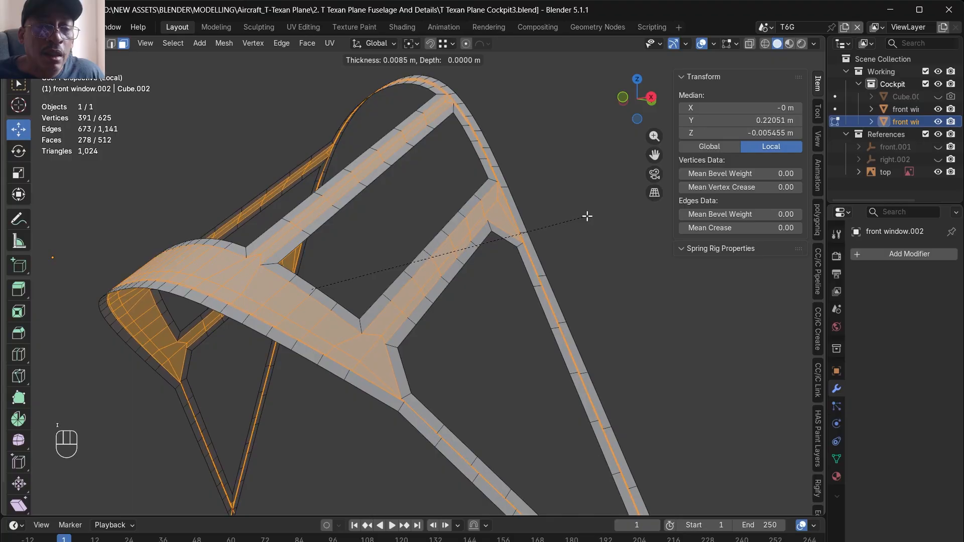
- Add a Solidify modifier with 0.01 m thickness to the separated window frame and apply it
left_click(904, 251)
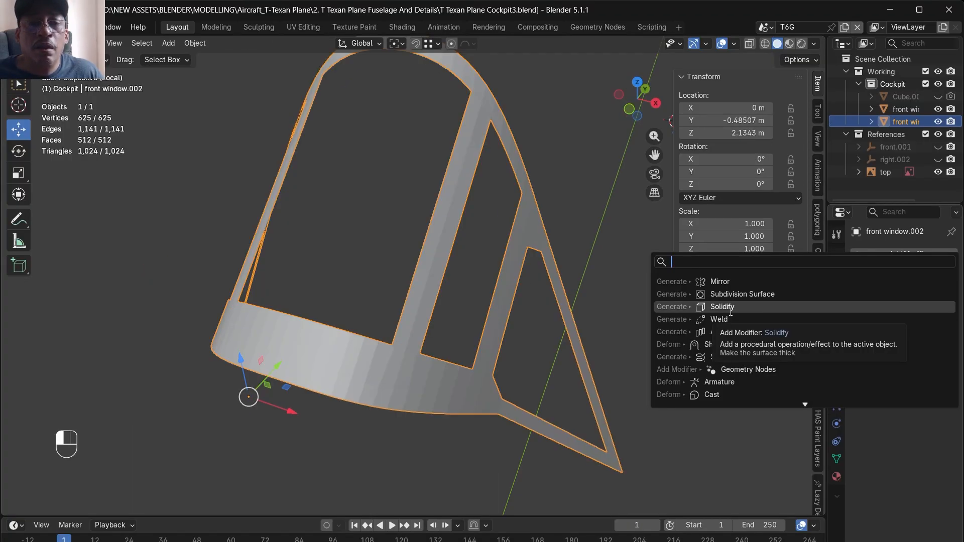
left_click(731, 312)
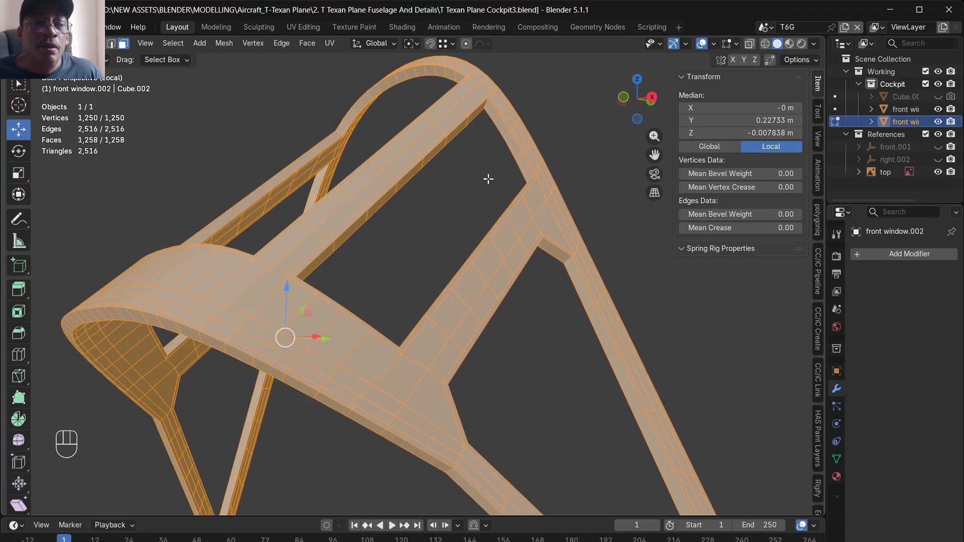
scroll(488, 179, "down", 4)
left_click_drag(488, 178, 535, 147, "alt")
scroll(459, 284, "up", 5)
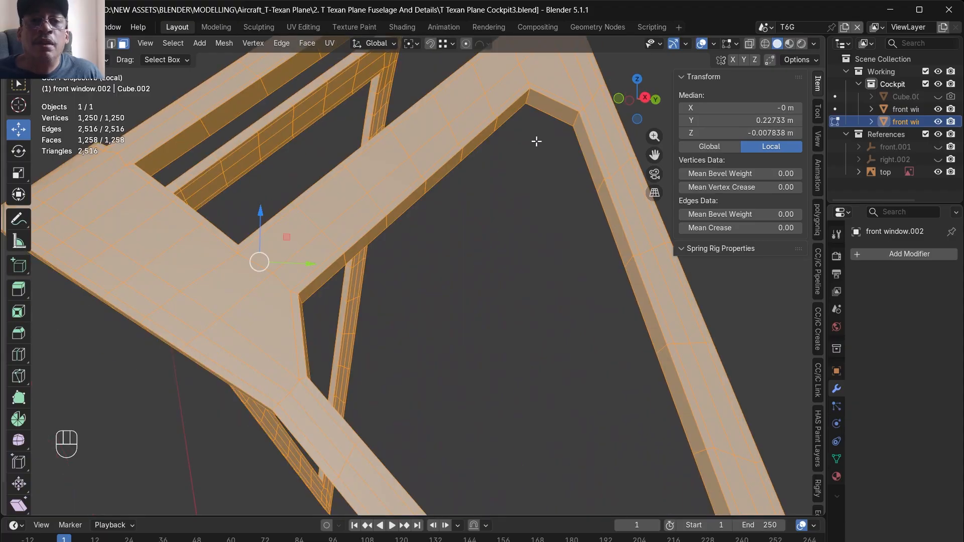
middle_click_drag(553, 101, 450, 376)
scroll(527, 371, "down", 5)
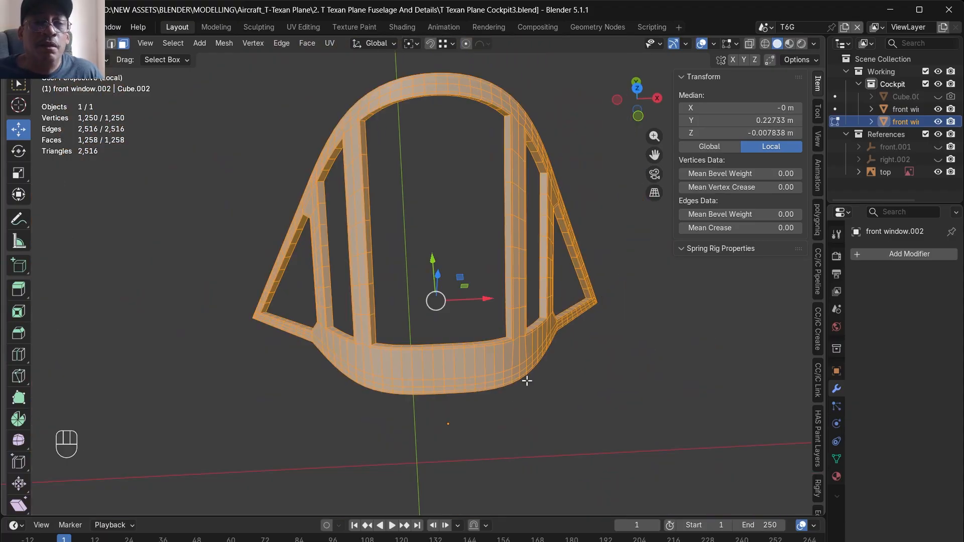
left_click_drag(527, 371, 523, 329, "alt")
- Delete the left half of the solidified frame in front view and add an X-axis Mirror modifier to the remaining half
key("KP_1")
key("KP_3")
key("KP_1")
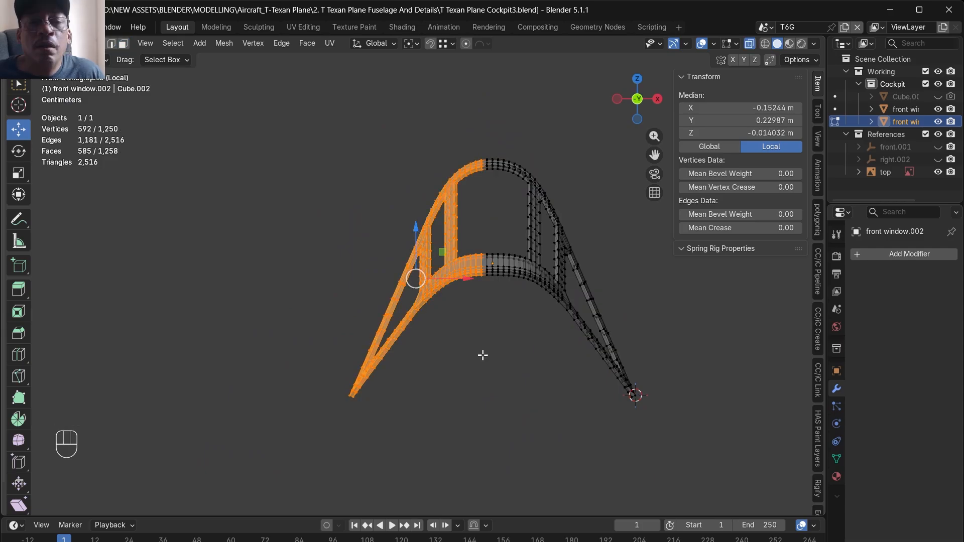
key("x")
left_click(484, 355)
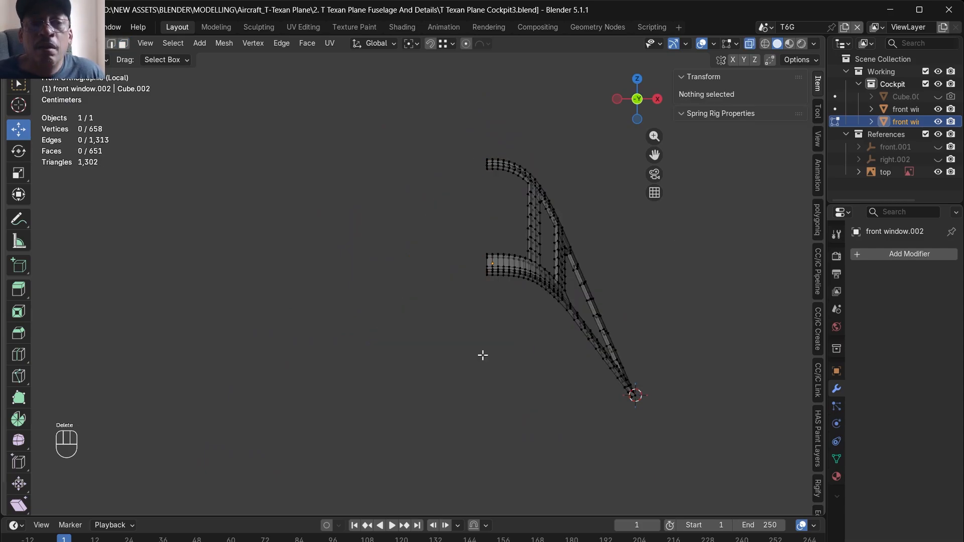
left_click(911, 254)
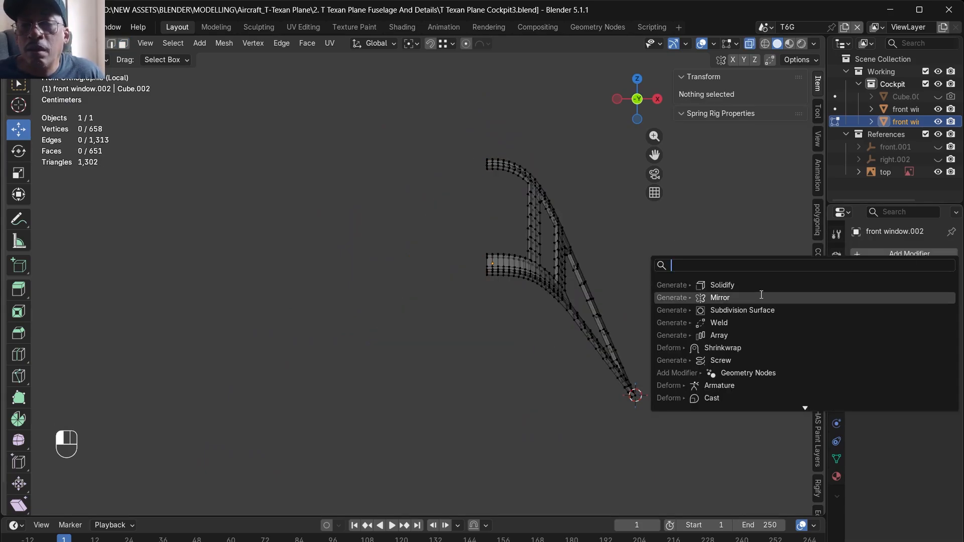
left_click(736, 300)
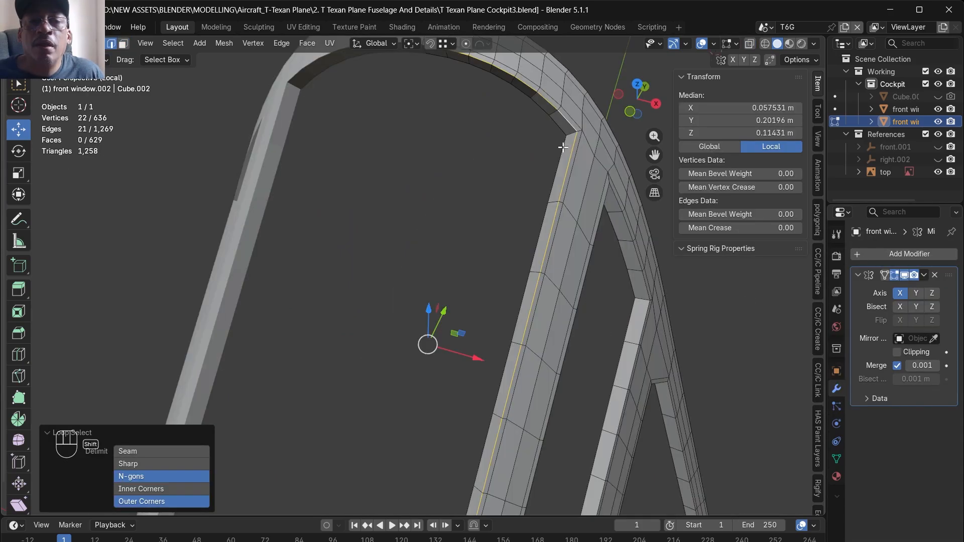
left_click(569, 142, "alt")
left_click(572, 134, "alt+shift")
- Select the edge loops around the frame's front pane opening and along its outer outline
scroll(567, 135, "down", 6)
middle_click_drag(520, 277, 466, 229)
scroll(529, 292, "up", 4)
left_click(521, 288, "shift")
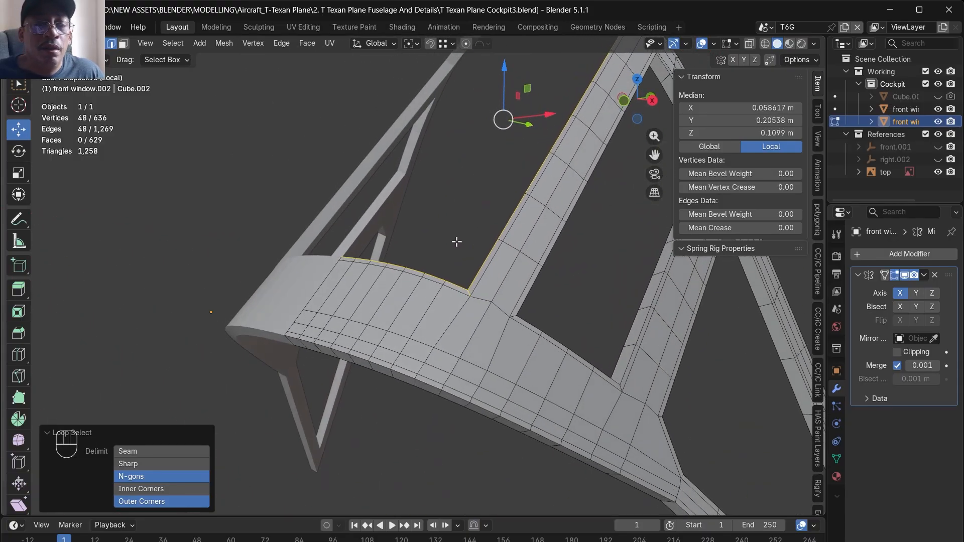
left_click(372, 364, "alt+shift")
left_click(377, 376, "alt+shift")
scroll(311, 317, "down", 5)
middle_click_drag(312, 317, 396, 331)
scroll(396, 331, "up", 5)
middle_click_drag(376, 386, 288, 344)
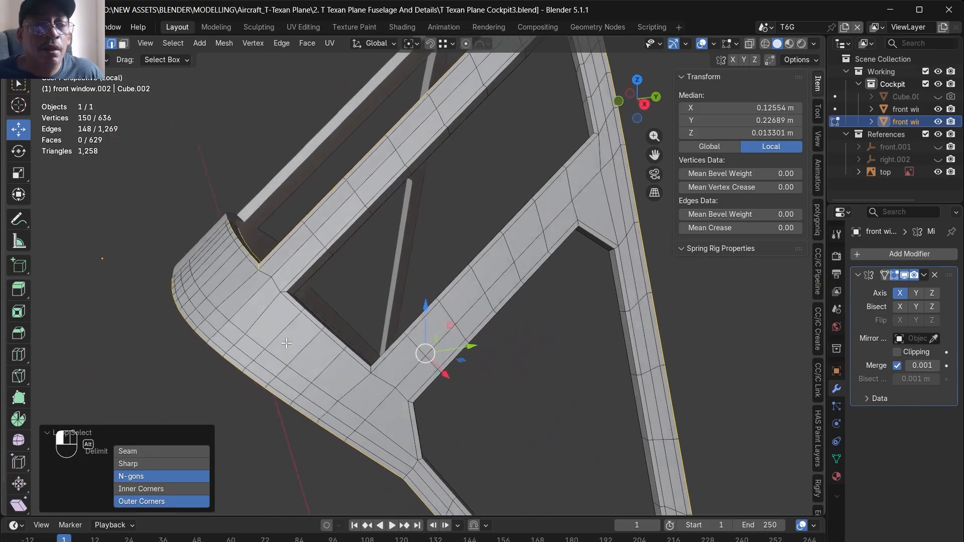
- Add the short thickness edges at the corners of the four-sided side opening to the edge selection
left_click_drag(288, 344, 268, 332, "alt")
scroll(294, 298, "up", 5)
left_click(290, 294, "alt+shift")
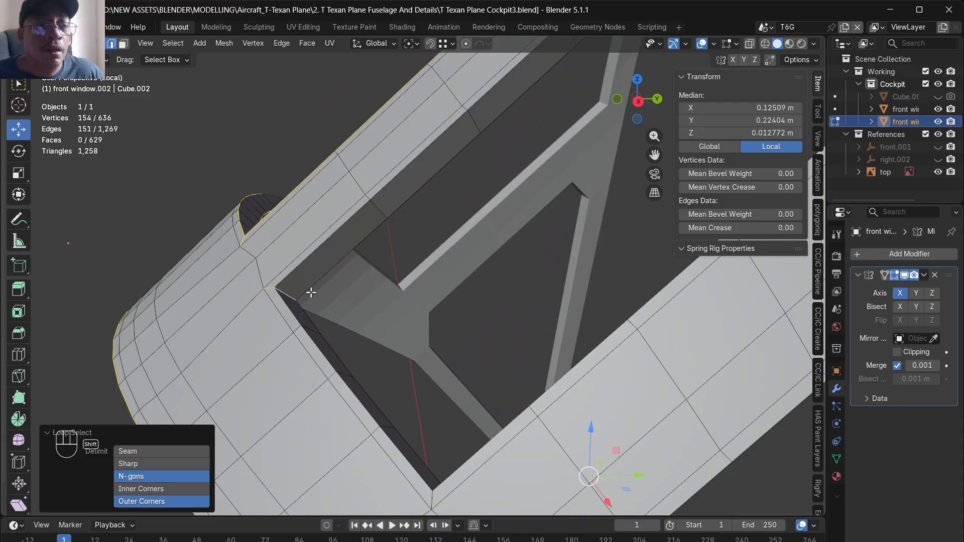
scroll(351, 316, "down", 7)
scroll(508, 124, "up", 4)
middle_click_drag(489, 236, 489, 216)
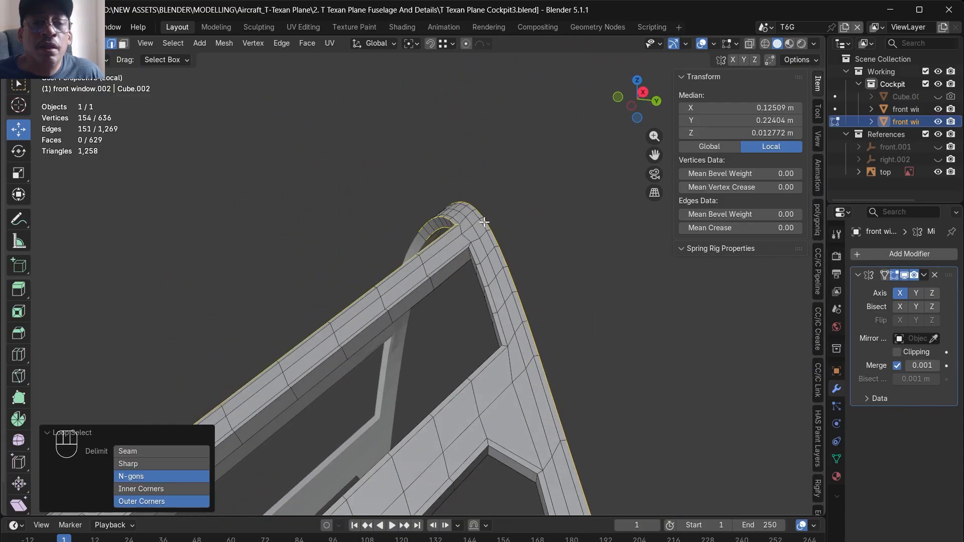
scroll(463, 252, "up", 3)
double_click(472, 257, "shift")
scroll(471, 257, "down", 5)
left_click_drag(426, 302, 488, 388, "alt")
scroll(484, 256, "up", 3)
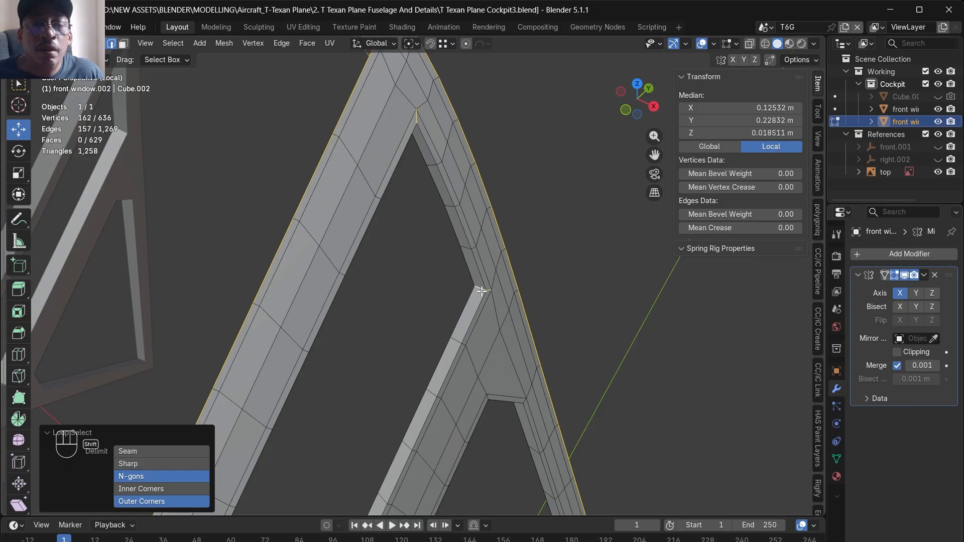
scroll(481, 290, "down", 5)
middle_click_drag(445, 312, 335, 294)
scroll(417, 363, "up", 4)
double_click(412, 361, "shift")
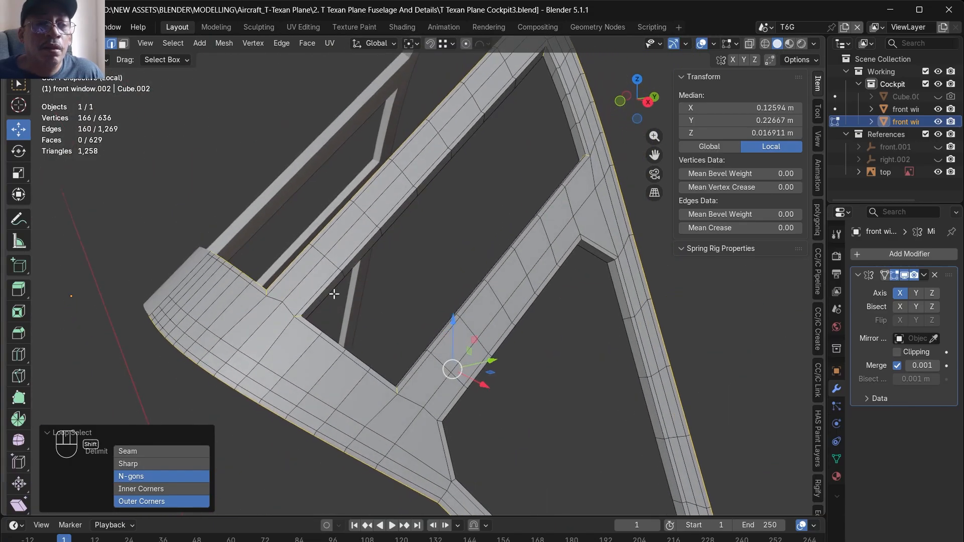
- Add the rim edge loops of the four-sided side opening and of the rear triangular opening to the selection
double_click(324, 305, "shift")
double_click(323, 305, "shift")
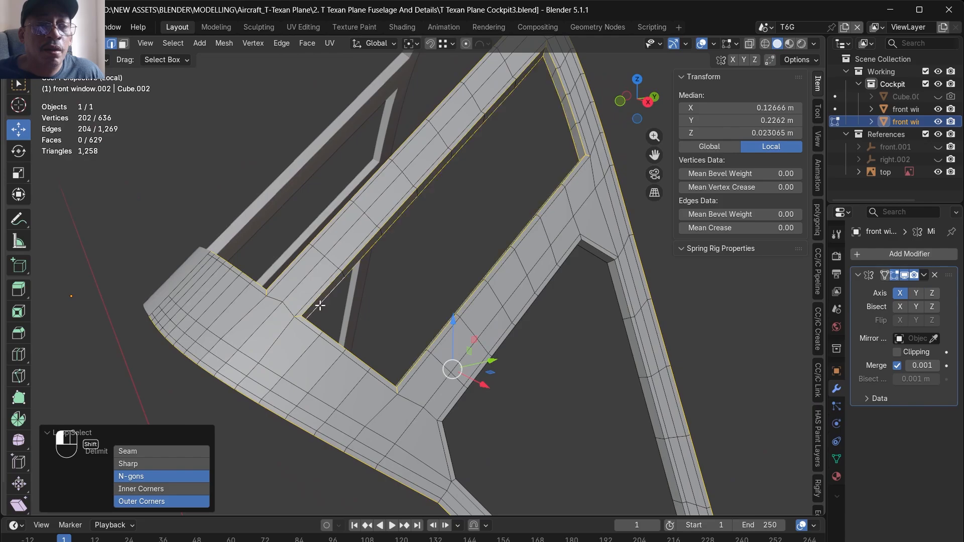
scroll(430, 319, "down", 5)
middle_click_drag(532, 318, 469, 303, "alt")
scroll(469, 303, "up", 4)
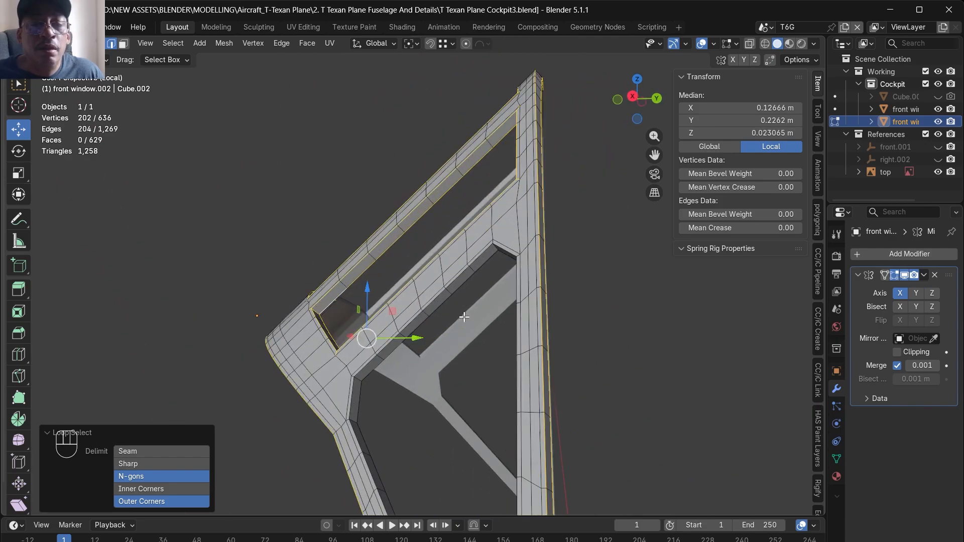
double_click(481, 255, "shift")
double_click(478, 269, "shift")
middle_click_drag(492, 260, 538, 267)
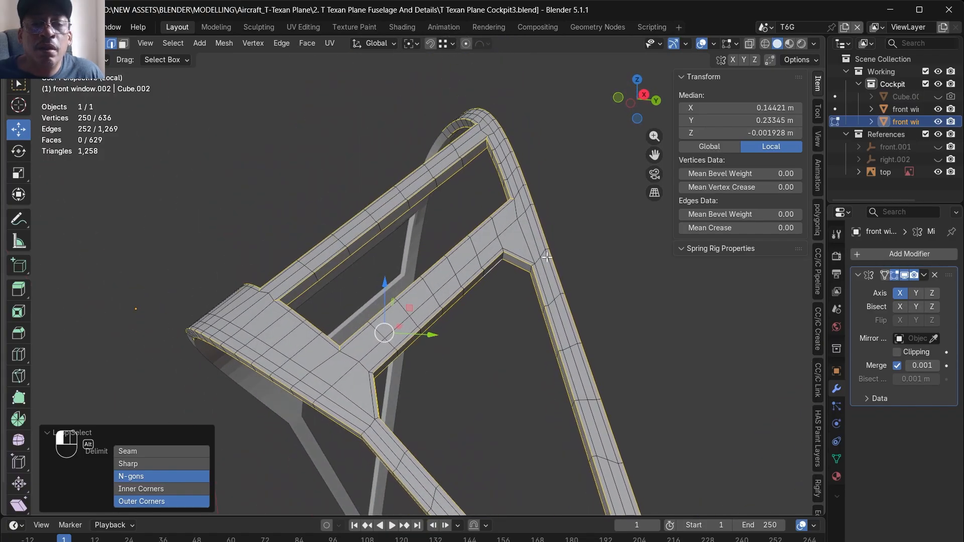
- Add the thickness edges at the rear triangular opening's upper rear and lower front corners to the edge selection
scroll(539, 271, "up", 3)
double_click(520, 268, "shift")
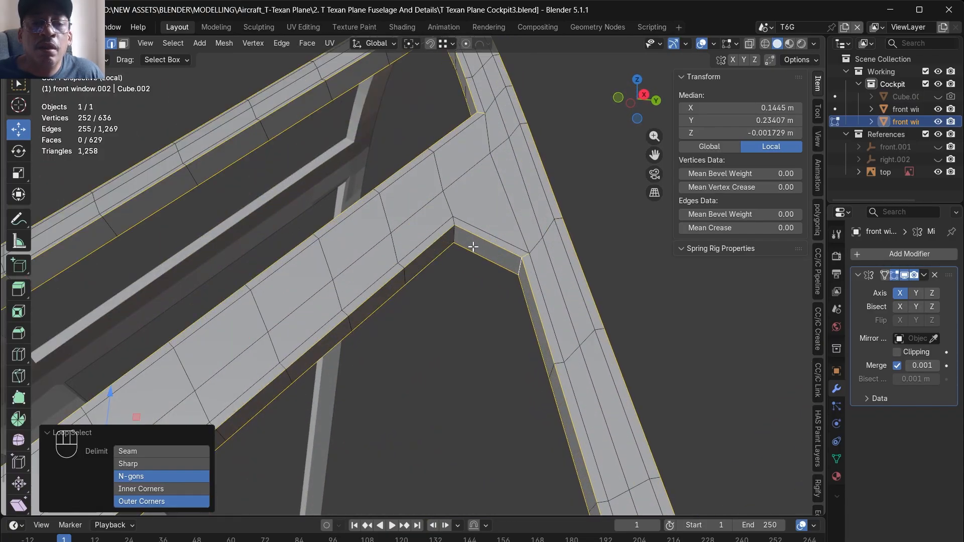
scroll(466, 246, "down", 5)
middle_click_drag(454, 312, 364, 338)
scroll(359, 343, "up", 4)
left_click(343, 377, "shift")
double_click(343, 376, "shift")
double_click(359, 311, "shift")
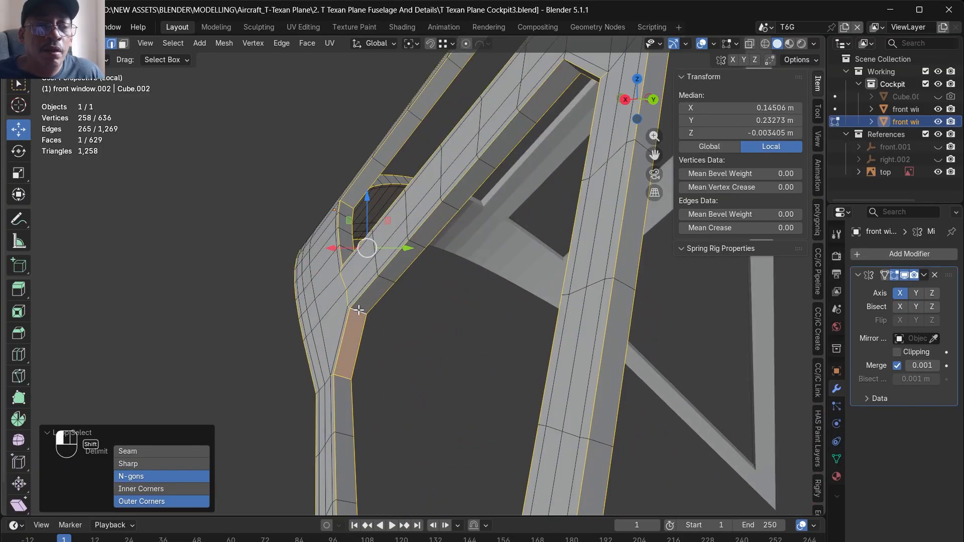
key("ctrl+z")
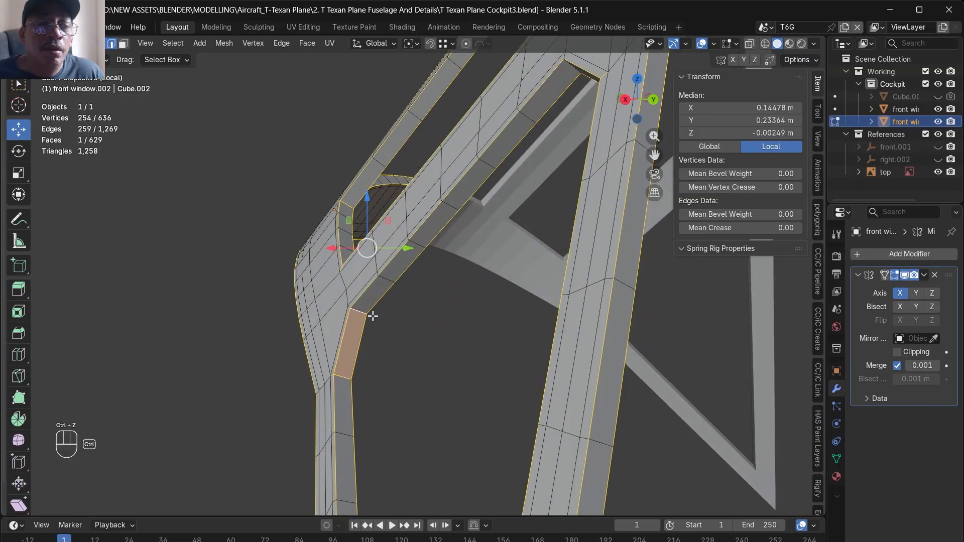
- Add the remaining thickness edges at the ends of the rear triangular opening's short angled sides to the selection
middle_click_drag(359, 329, 520, 213)
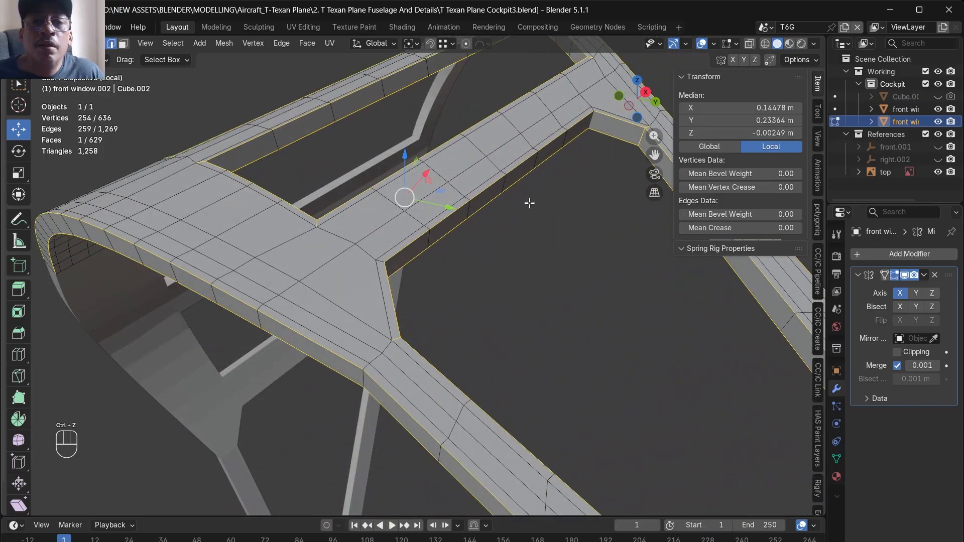
left_click(594, 124, "shift")
scroll(598, 103, "up", 5)
left_click(588, 118, "shift")
scroll(574, 206, "down", 8)
middle_click_drag(558, 245, 593, 356)
scroll(447, 286, "up", 3)
left_click(558, 338, "shift")
scroll(583, 349, "down", 4)
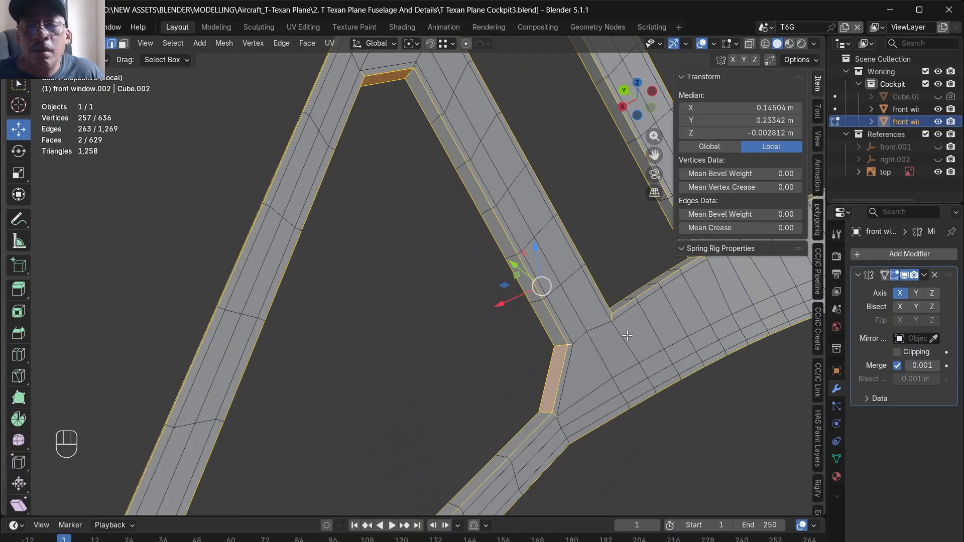
scroll(625, 333, "down", 2)
scroll(498, 101, "up", 3)
left_click(445, 163, "shift")
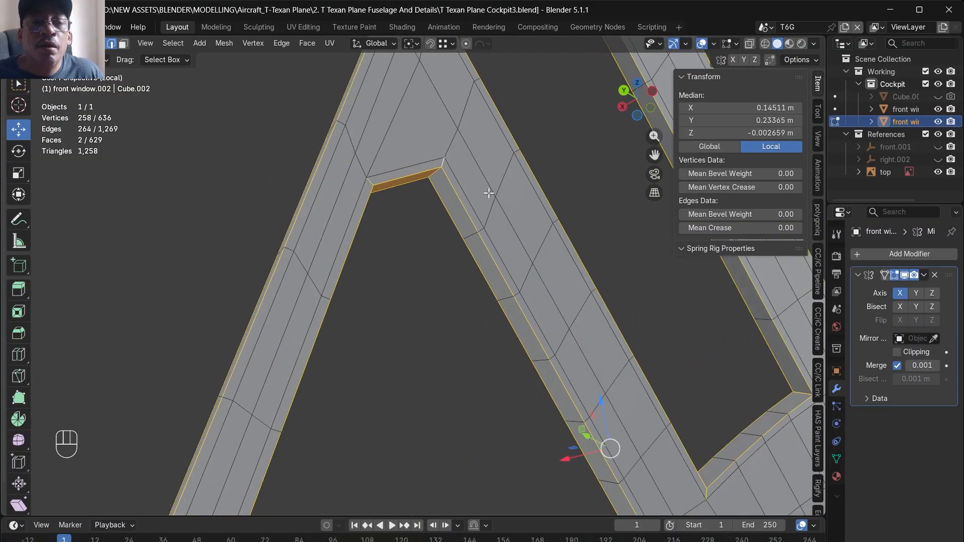
- Add the thickness edges at the opening's sharp lower corner and at the frame's pointed lower tip to the selection
scroll(441, 241, "down", 2)
middle_click_drag(441, 241, 568, 342)
scroll(497, 169, "down", 5)
scroll(533, 319, "up", 4)
scroll(583, 317, "up", 6)
mouse_move(500, 314)
middle_mouse_down("alt")
mouse_move(493, 326)
mouse_move(505, 321)
middle_mouse_up("alt")
scroll(500, 228, "up", 5)
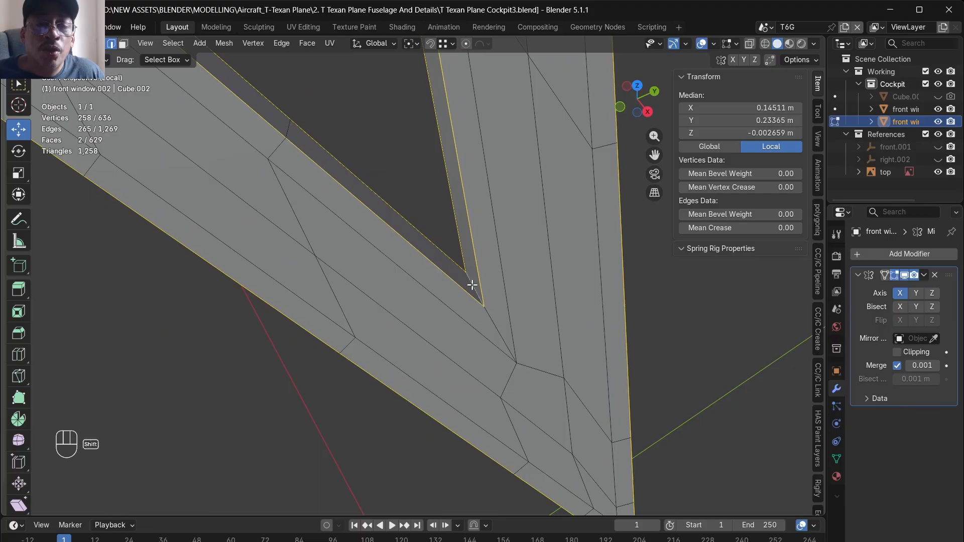
left_click(472, 285, "alt+shift")
scroll(562, 347, "down", 2)
left_click(602, 459, "alt+shift")
scroll(577, 425, "down", 4)
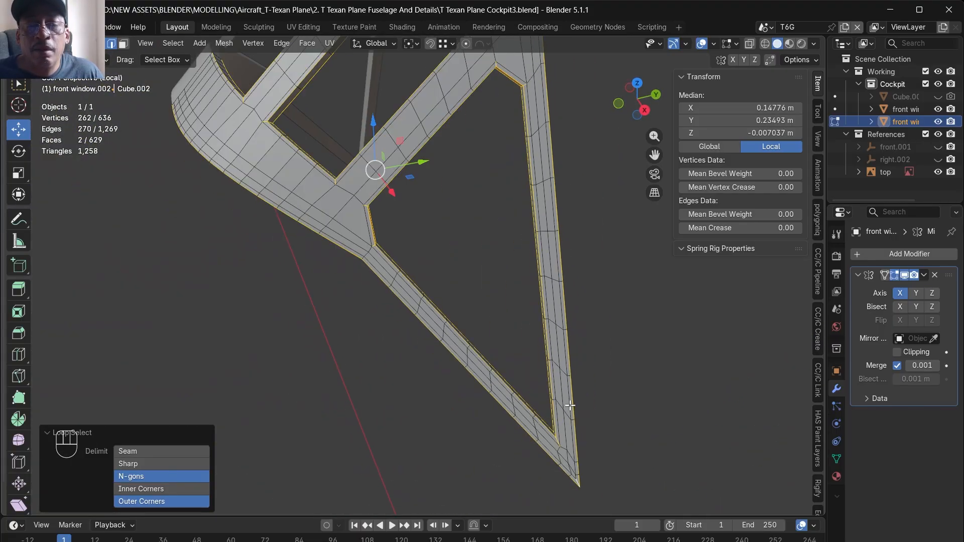
- Add the short thickness edges at the bends of the frame's outer outline to the selection
scroll(571, 405, "down", 3)
scroll(449, 305, "up", 10)
left_click_drag(430, 336, 448, 303, "alt")
left_click(523, 352, "shift")
left_click(504, 369, "shift")
key("ctrl+z")
left_click(502, 368, "shift")
left_click_drag(505, 375, 563, 281, "alt")
scroll(482, 325, "down", 7)
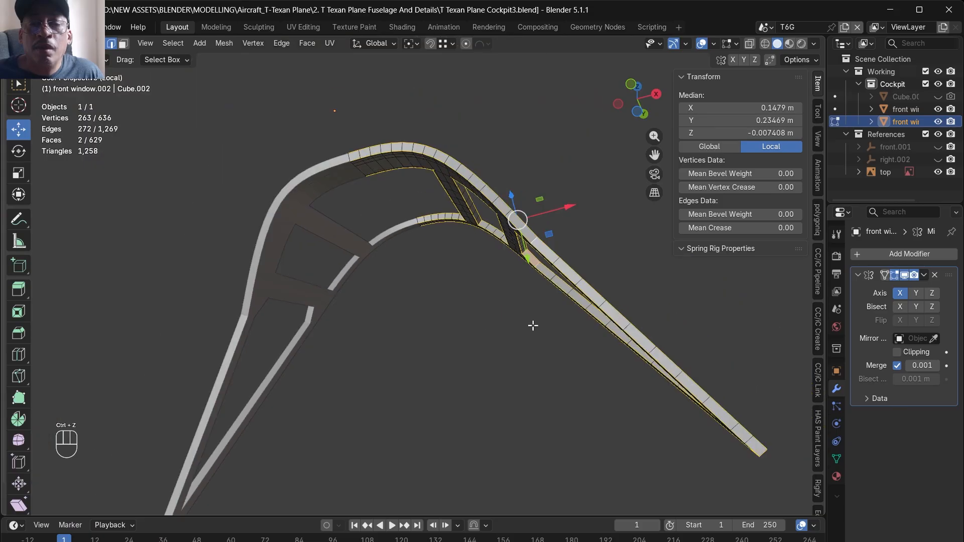
left_click_drag(534, 329, 553, 260, "alt")
scroll(551, 224, "up", 5)
scroll(551, 222, "up", 2)
left_click(544, 242, "shift")
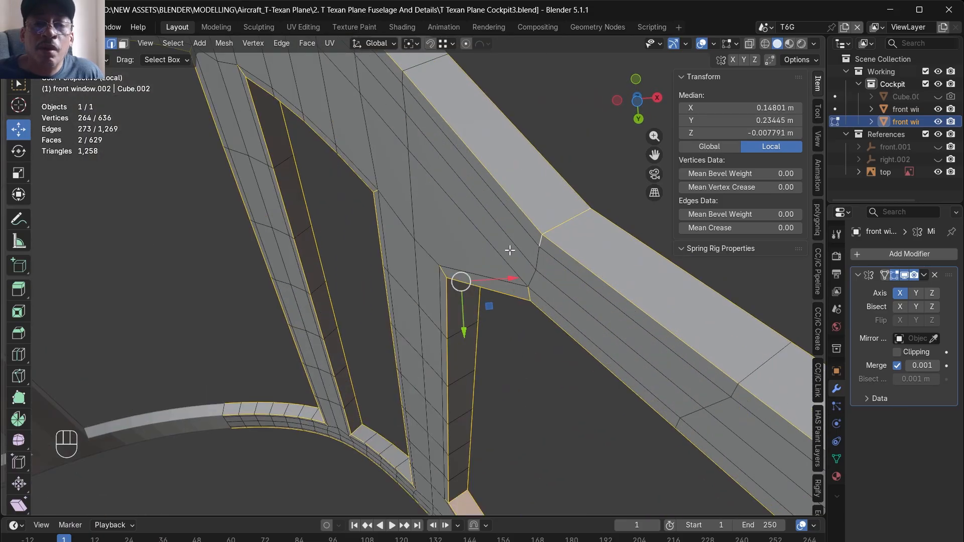
- Bevel the selected frame edges with 2 segments and an offset of about 0.001 m
scroll(525, 259, "down", 10)
scroll(625, 341, "up", 4)
left_click_drag(628, 340, 484, 425, "alt")
scroll(429, 65, "up", 3)
left_click_drag(421, 195, 483, 266, "alt")
key("ctrl+b")
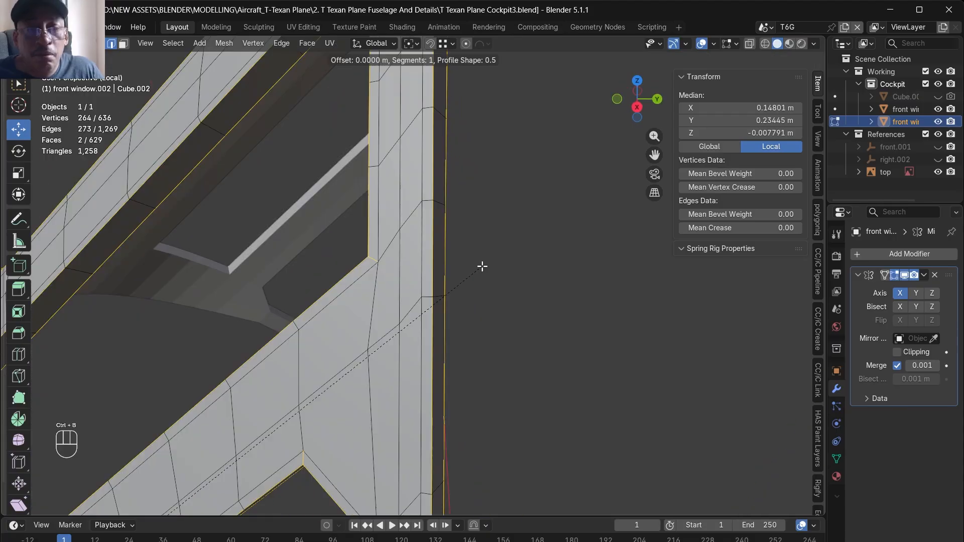
scroll(487, 267, "up", 1)
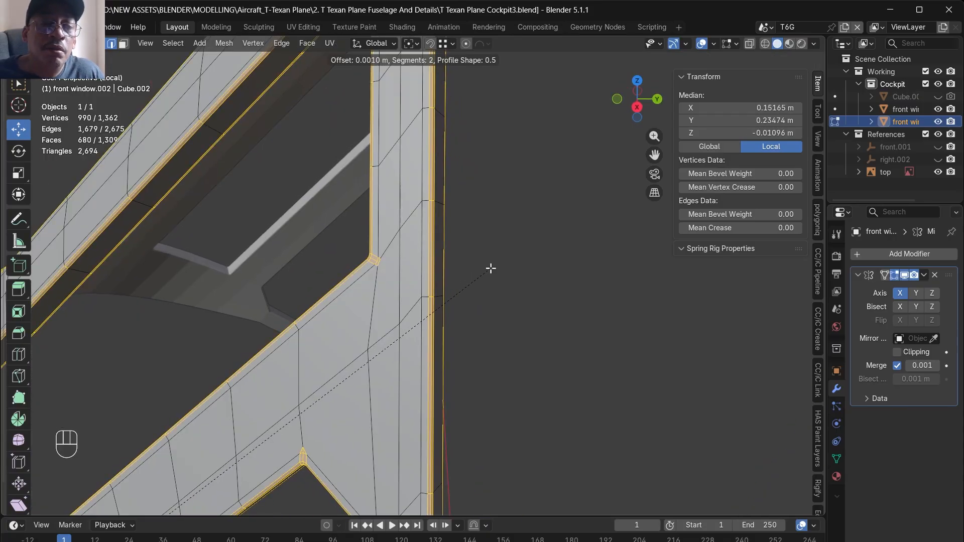
left_click(491, 269)
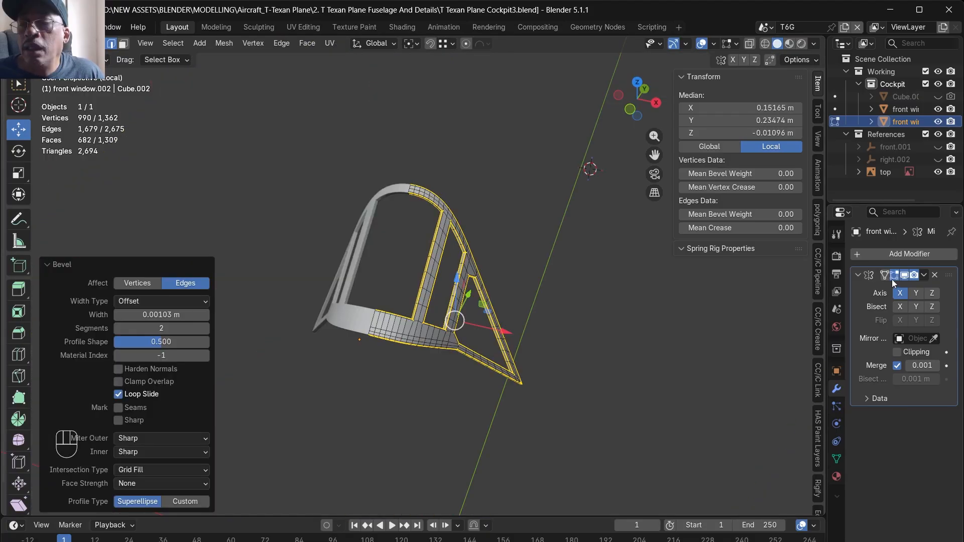
- Add a Subdivision Surface modifier to the frame, shade it smooth, and return to the full scene
left_click(893, 255)
left_click(723, 309)
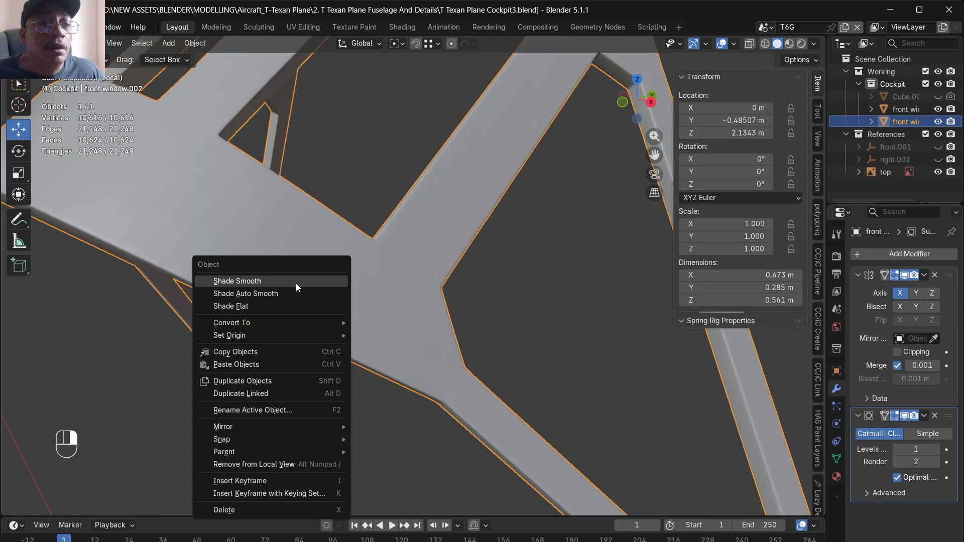
left_click(296, 283)
left_click_drag(316, 290, 383, 335, "alt")
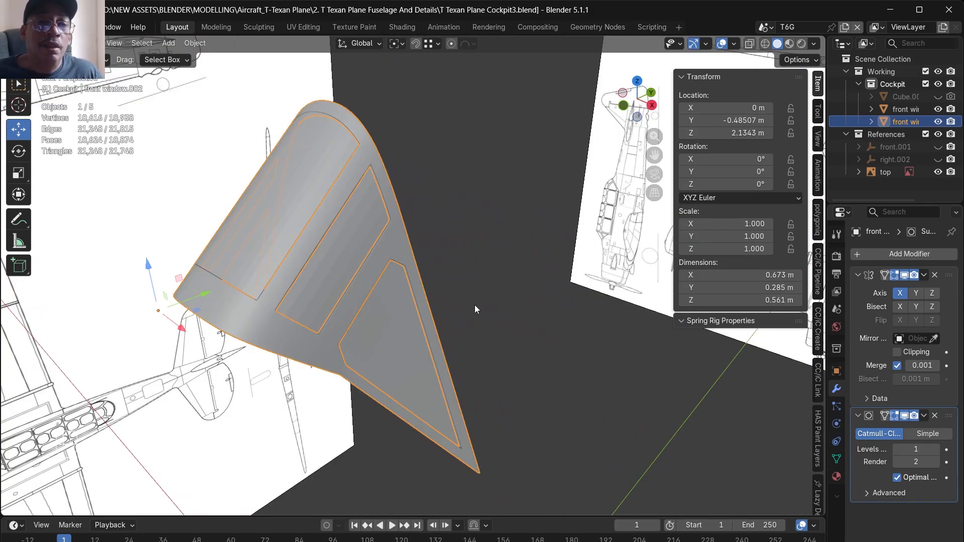
- Rename the window pane object "front window glass" and the frame object "front window frame"
left_click(376, 331)
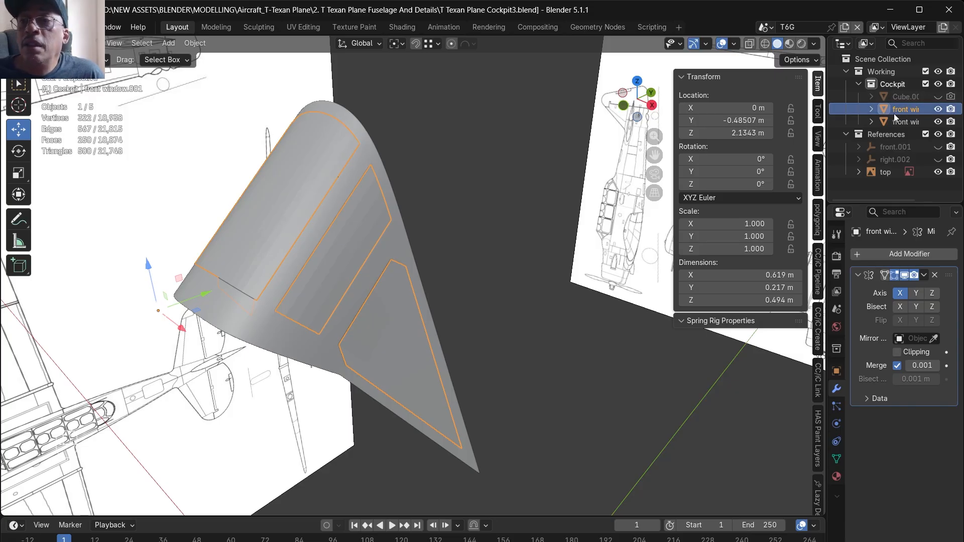
double_click(865, 108)
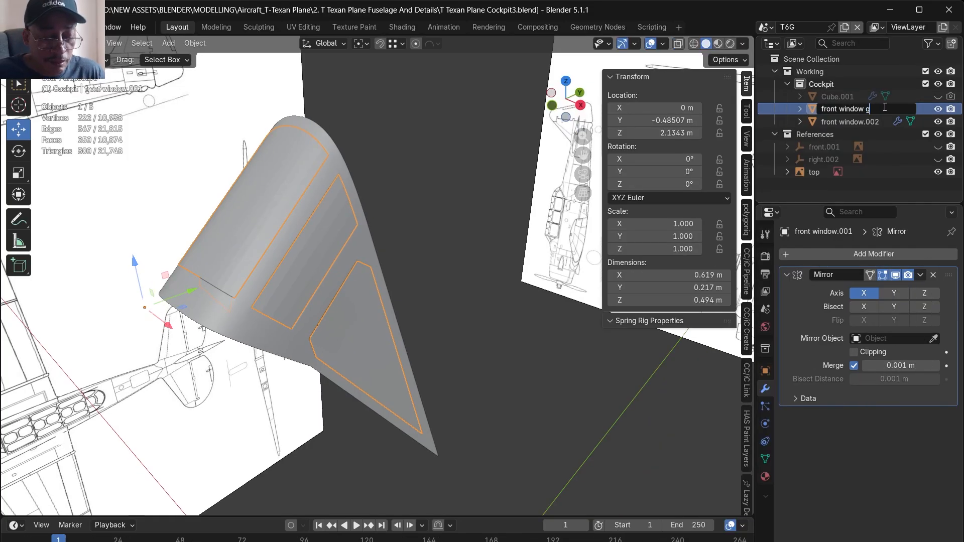
key("Return")
left_click(872, 109)
double_click(872, 109)
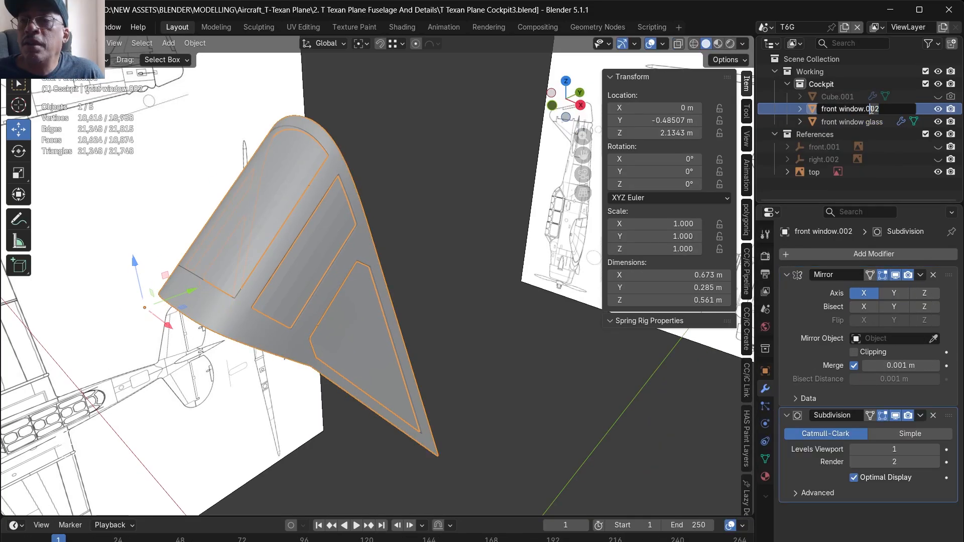
type("front window")
type("frame")
key("Return")
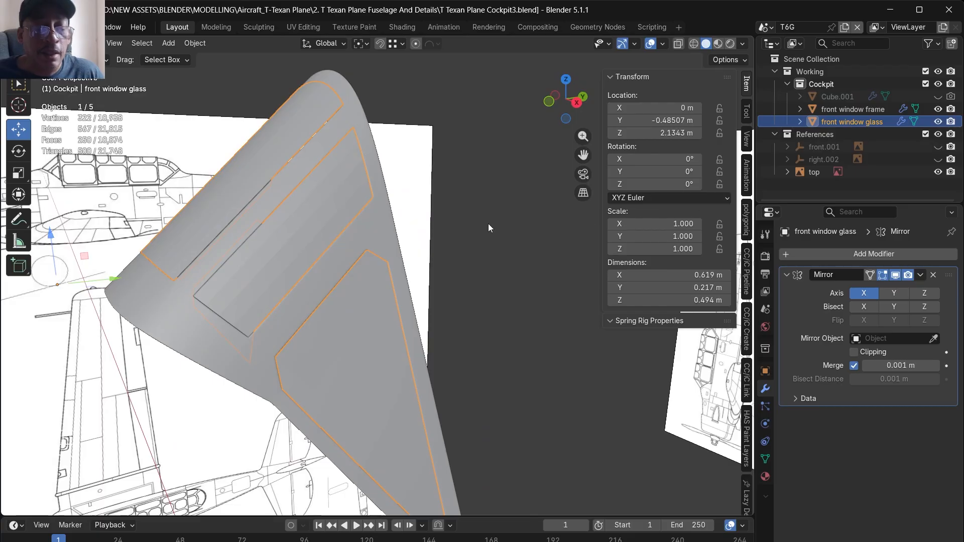
- Add a Solidify modifier to the front window glass, isolate the object, and apply its Mirror and Solidify modifiers
left_click(825, 254)
mouse_move(710, 282)
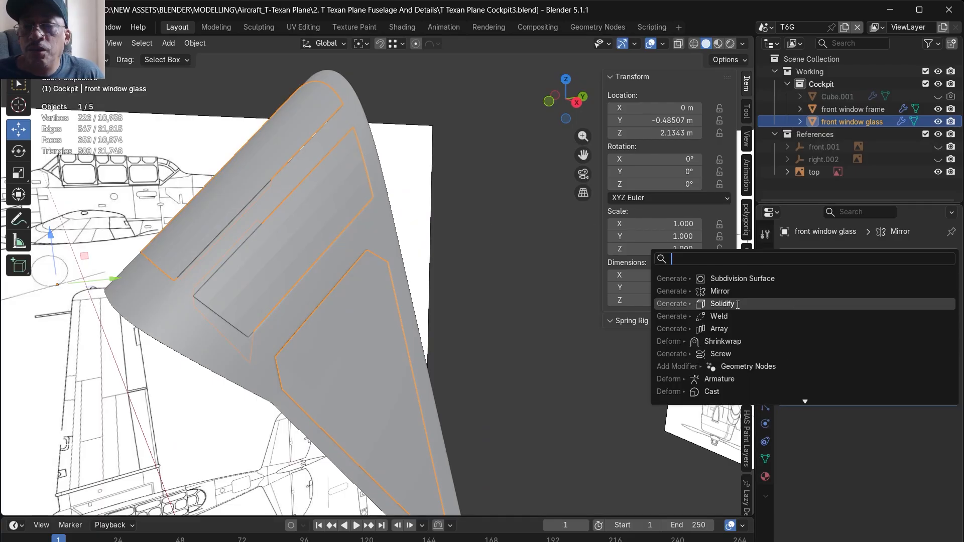
left_click(728, 306)
middle_click_drag(575, 309, 535, 325)
key("KP_Divide")
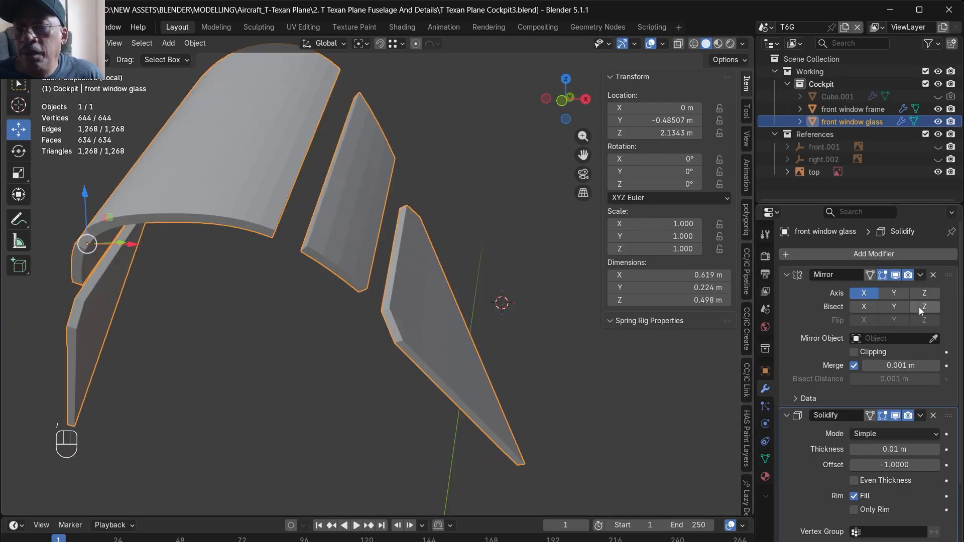
middle_click_drag(578, 392, 593, 361)
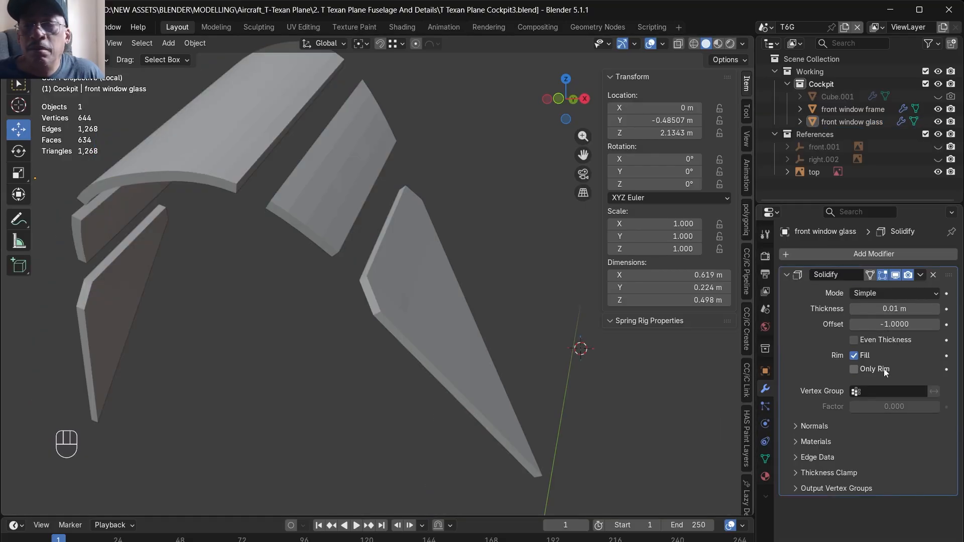
left_click(921, 275)
left_click(904, 290)
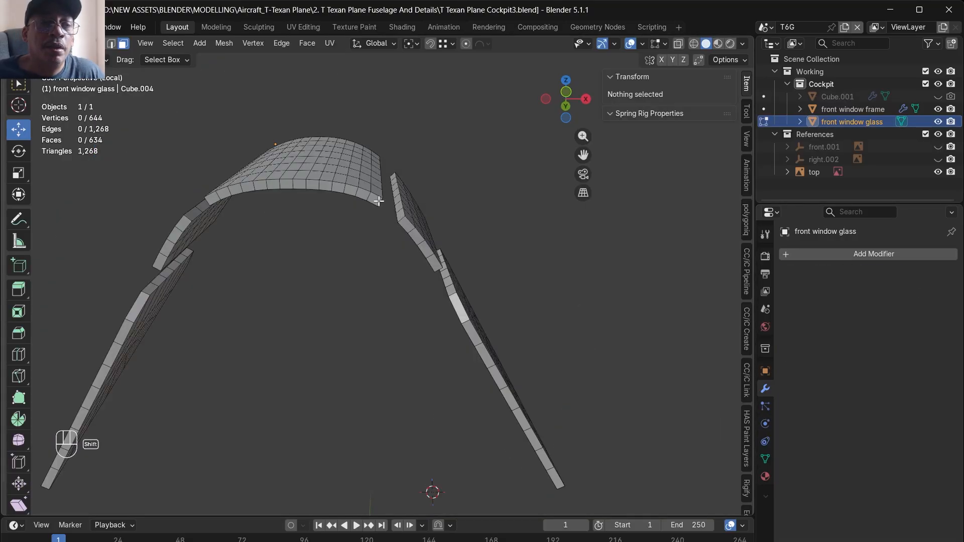
- Delete the rim face loops of the front pane and the two side panes on the positive X side
left_click(379, 201, "alt")
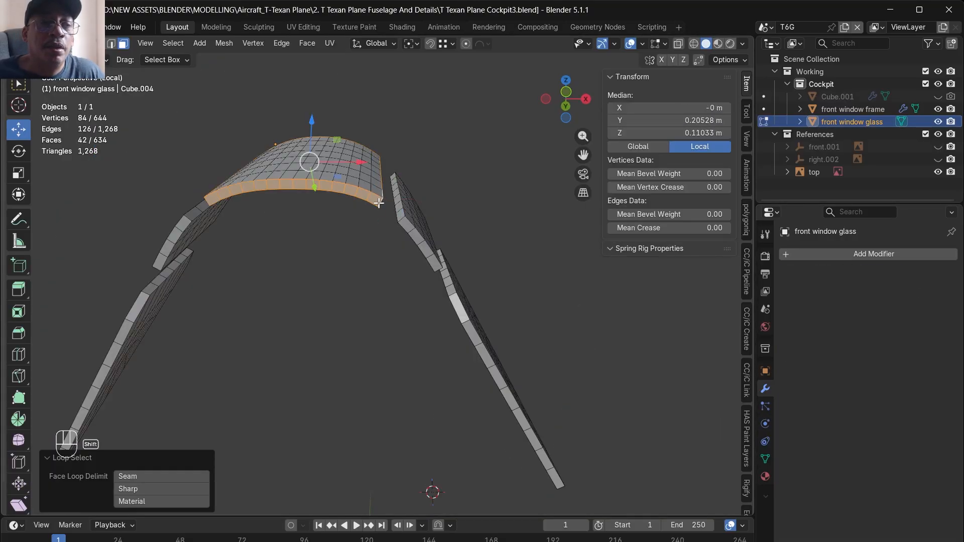
left_click(402, 220, "alt+shift")
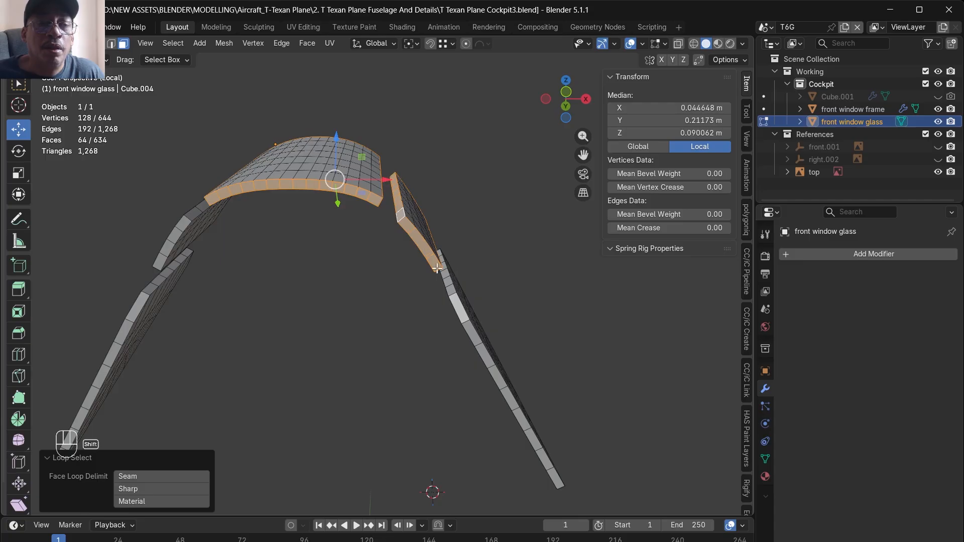
left_click(453, 295, "alt+shift")
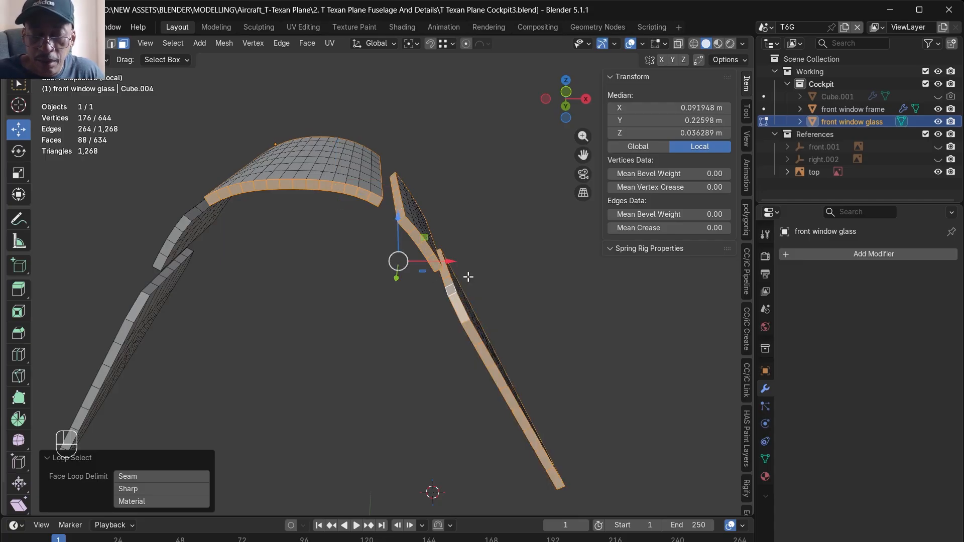
key("Delete")
key("Down")
key("Down")
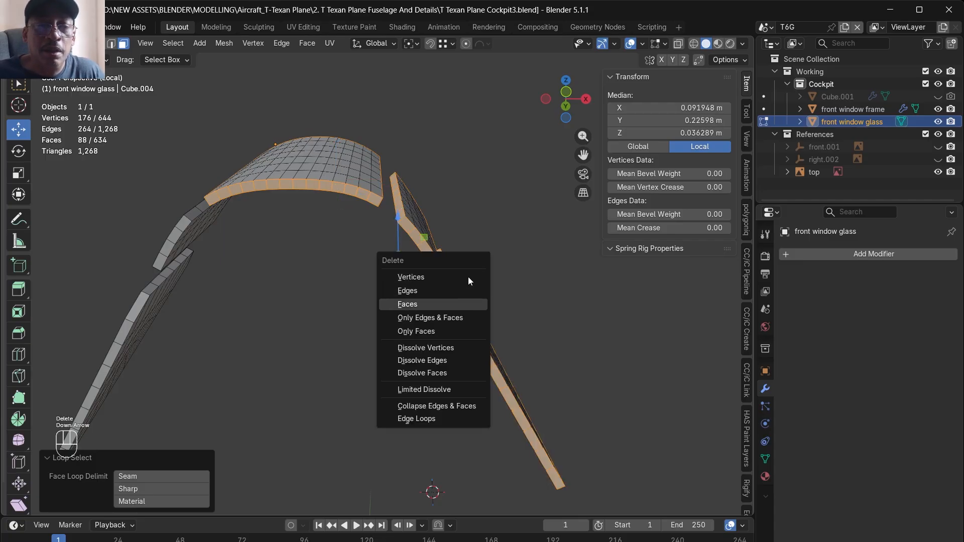
key("Return")
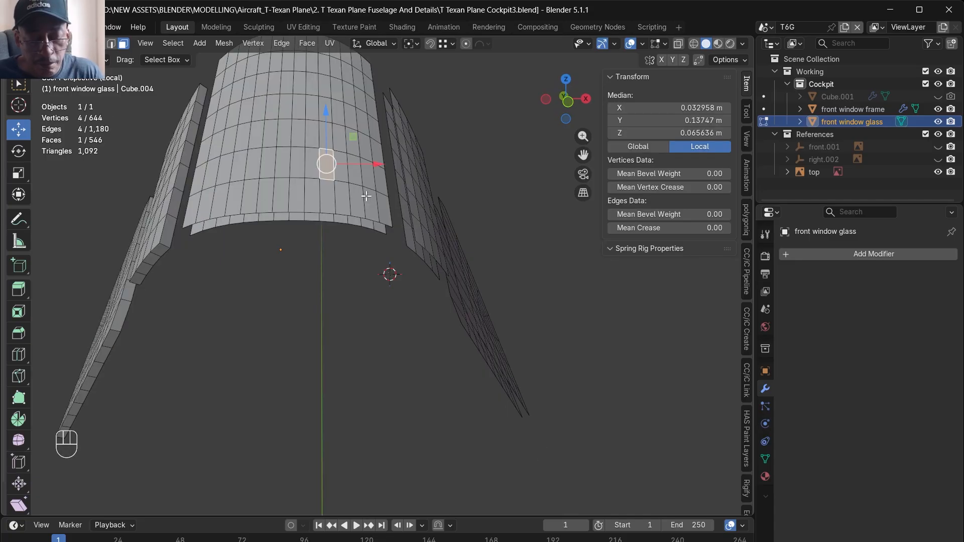
- Select the linked outer faces of the front pane and the two detached side panes and delete them
key("l")
middle_click_drag(426, 213, 402, 241)
left_click(407, 222, "shift")
key("l")
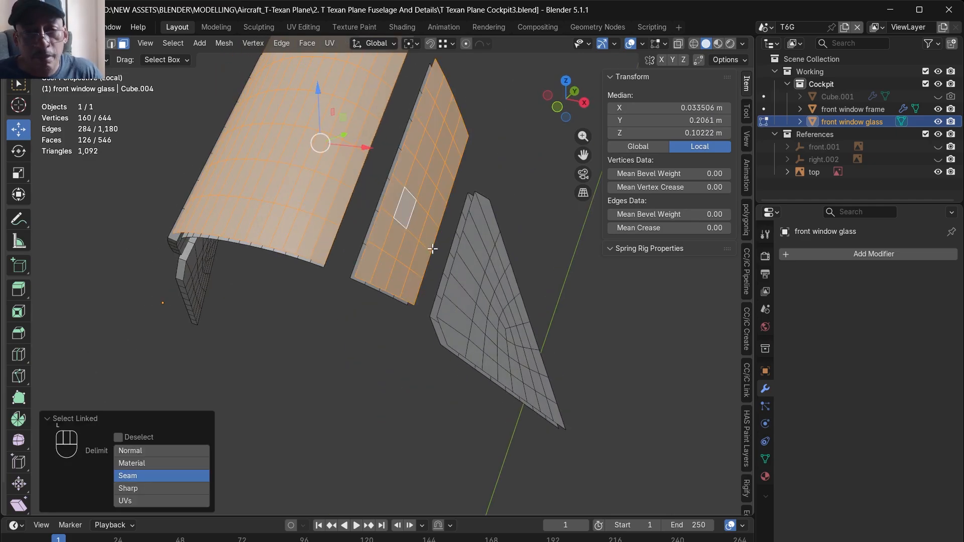
left_click(483, 294, "shift")
key("l")
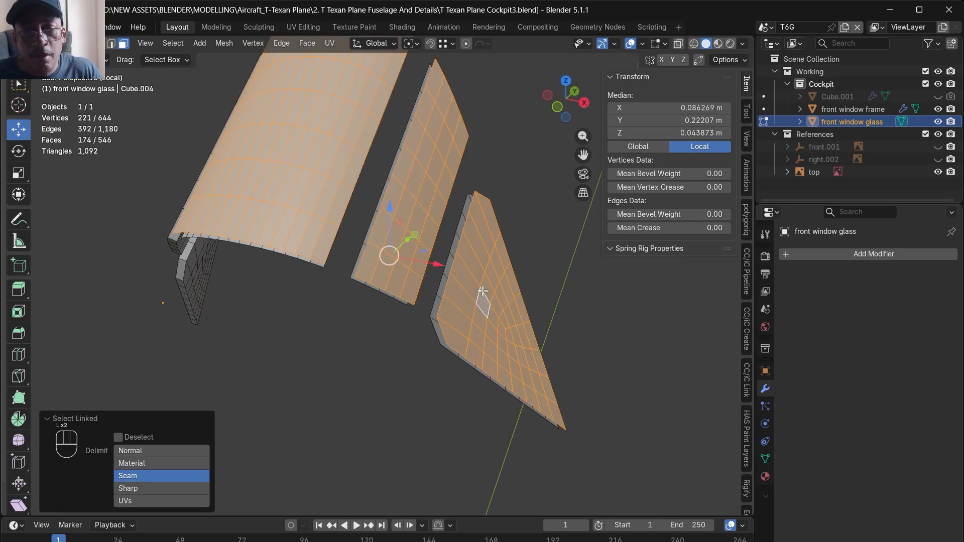
key("Delete")
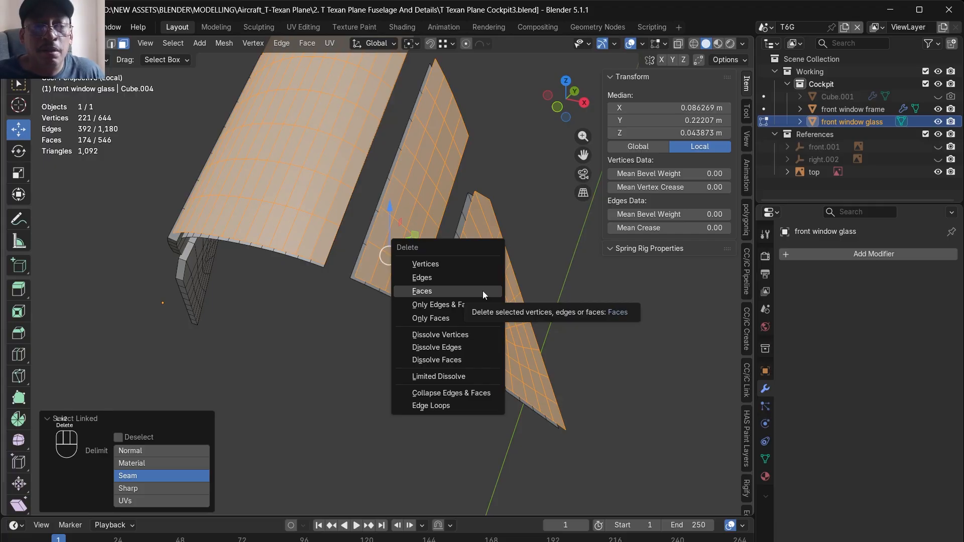
left_click(483, 290)
- In top view, delete the glass geometry on the negative X side of the centre line
key("KP_7")
scroll(409, 336, "up", 3)
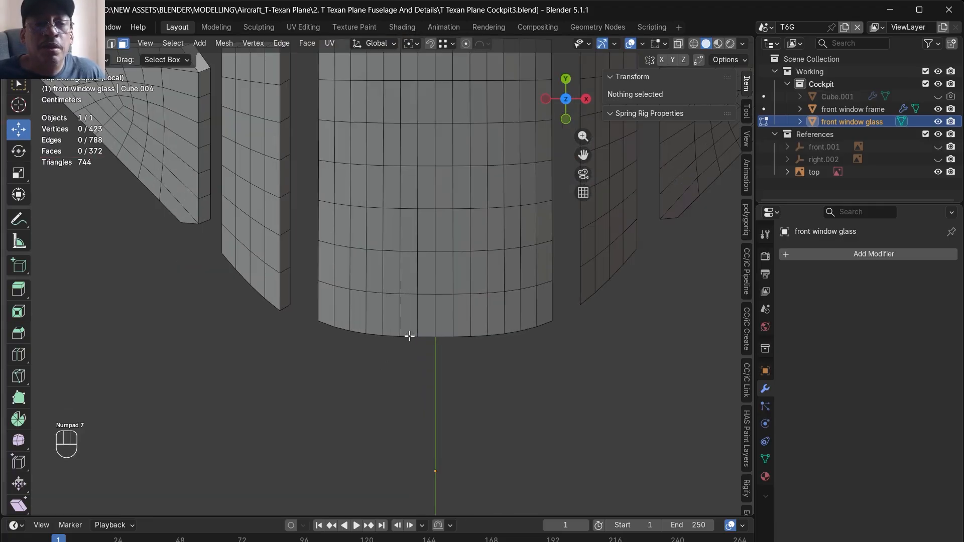
left_click(416, 321, "alt")
- Flip the normals of all remaining glass faces
left_click(224, 43)
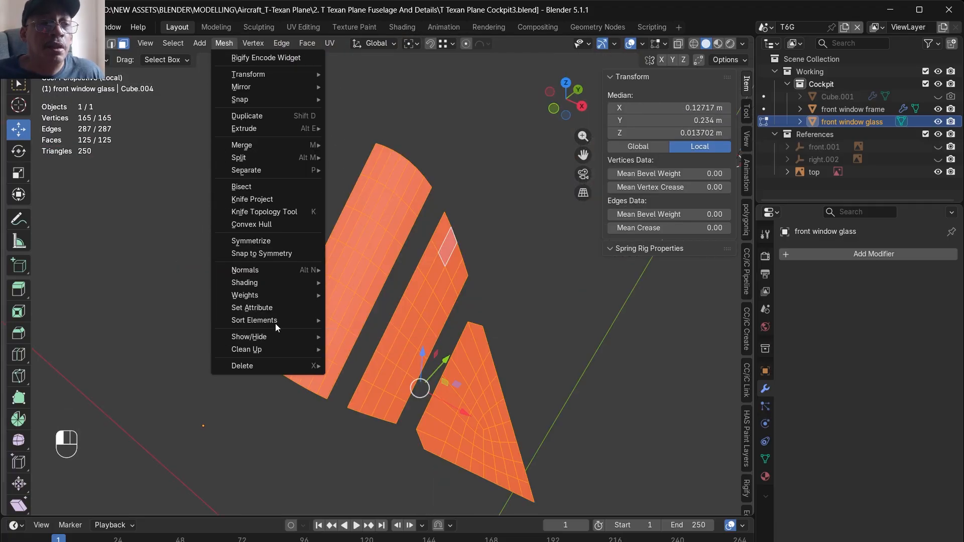
mouse_move(282, 269)
left_click(382, 270)
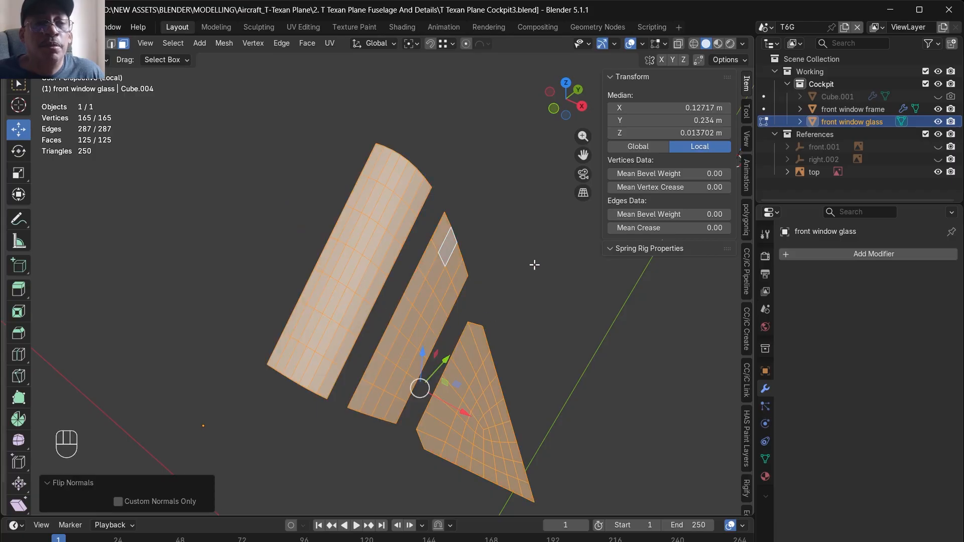
- Mirror the glass panes across the X axis and add a Solidify modifier with a thickness of -0.004 m
left_click(471, 281)
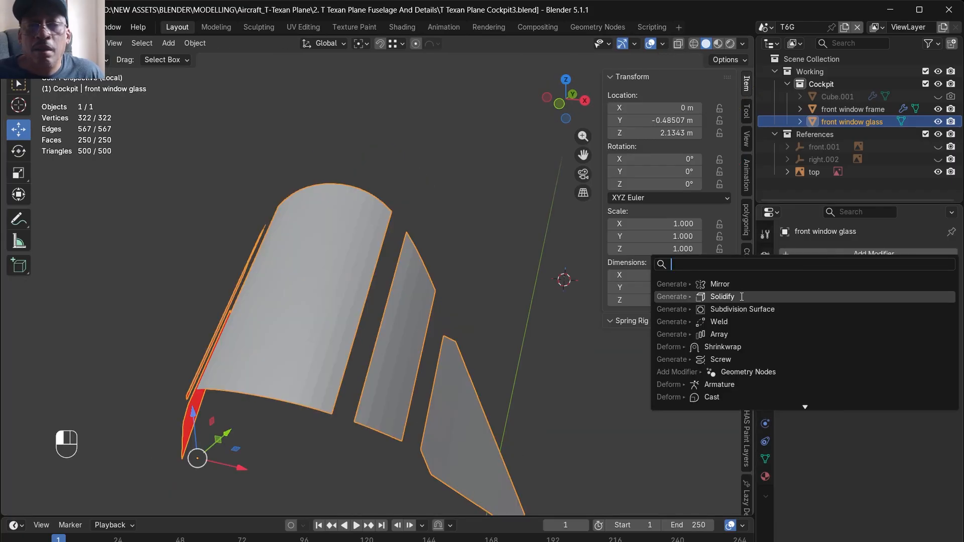
left_click(739, 295)
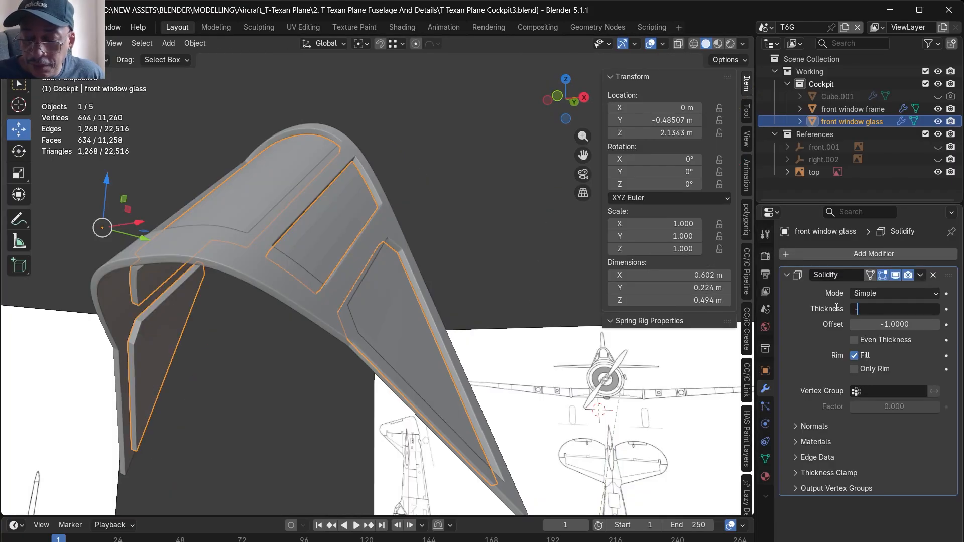
type("00")
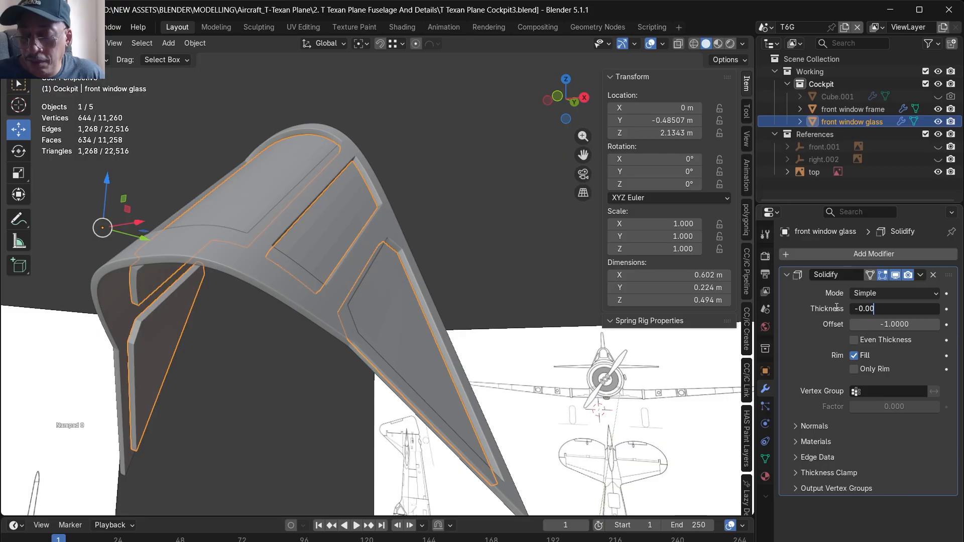
type("4")
key("Return")
- Isolate the glass object, check the thickness of the panes and apply the Solidify modifier
middle_click_drag(432, 254, 445, 246)
middle_click_drag(433, 335, 396, 248, "alt")
scroll(396, 248, "up", 4)
key("KP_Divide")
middle_click_drag(360, 276, 350, 299, "alt")
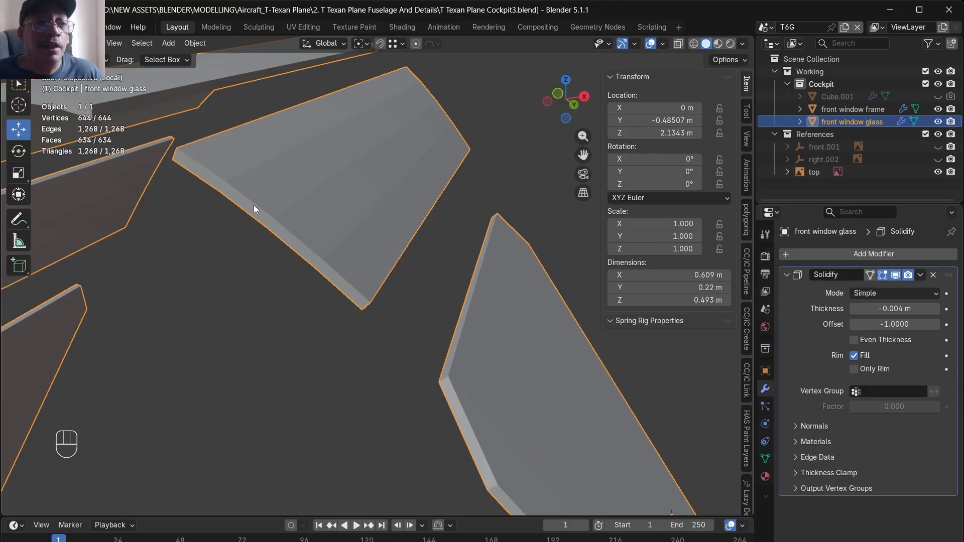
left_click_drag(300, 224, 365, 450, "alt")
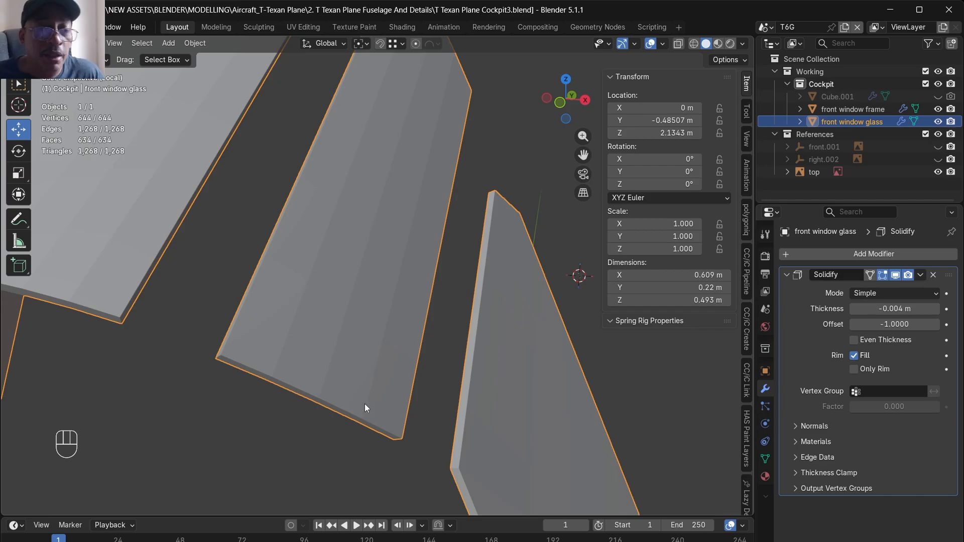
key("Tab")
left_click(918, 275)
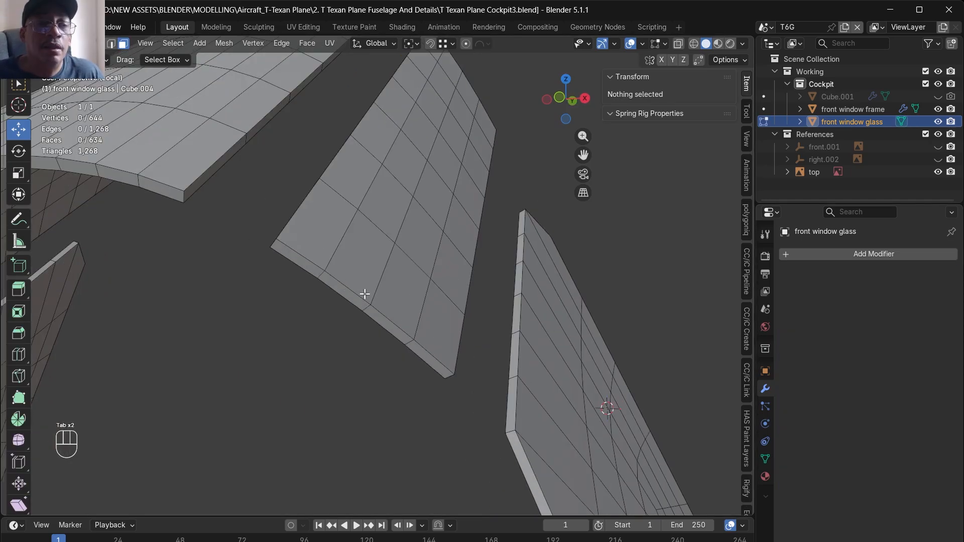
- Remove the negative X half of the solidified glass and add a Mirror modifier on the X axis
left_click(364, 297, "alt")
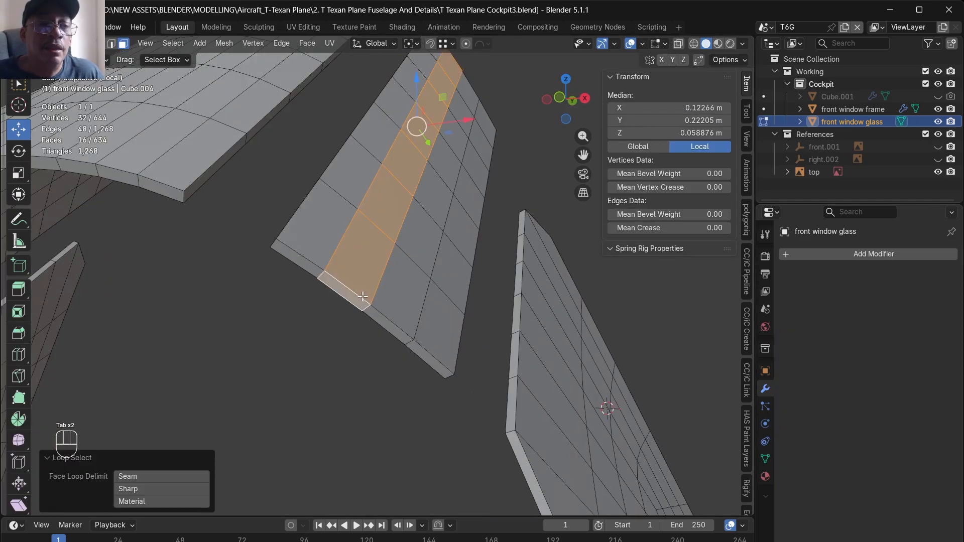
left_click(111, 43)
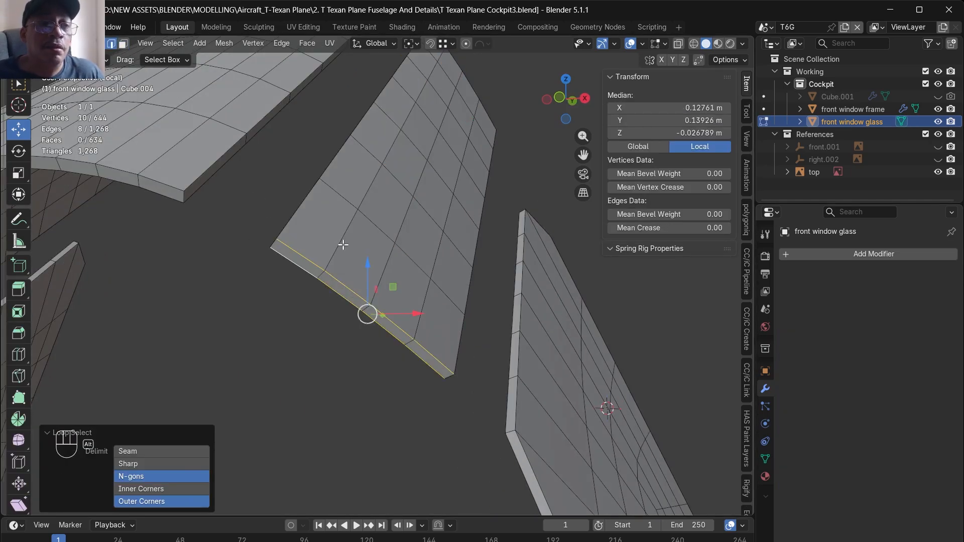
middle_click_drag(343, 245, 493, 266)
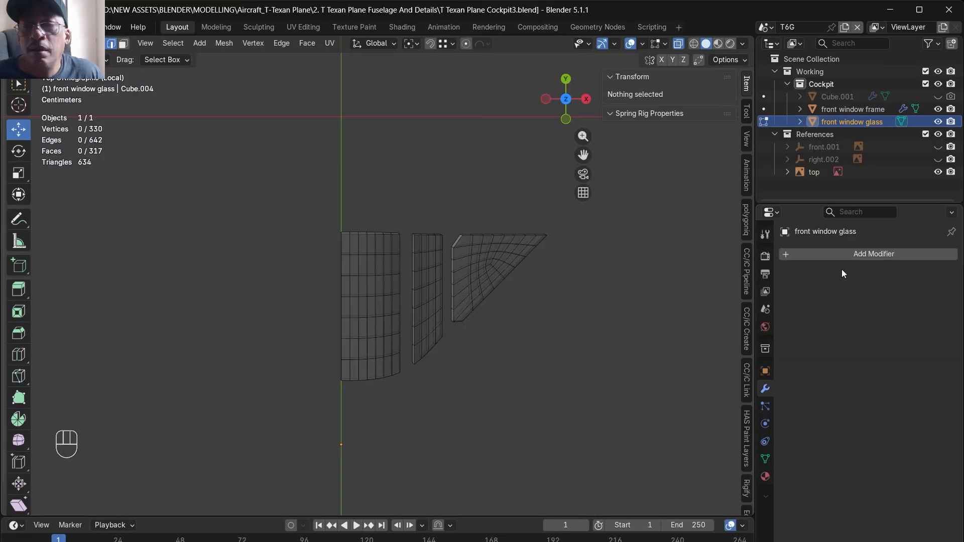
left_click(844, 254)
left_click(845, 255)
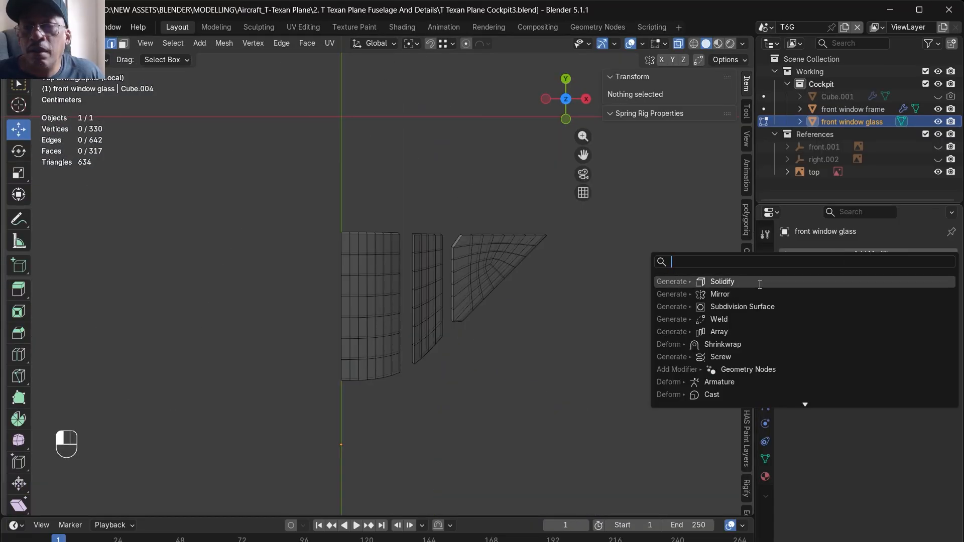
key("Down")
key("Return")
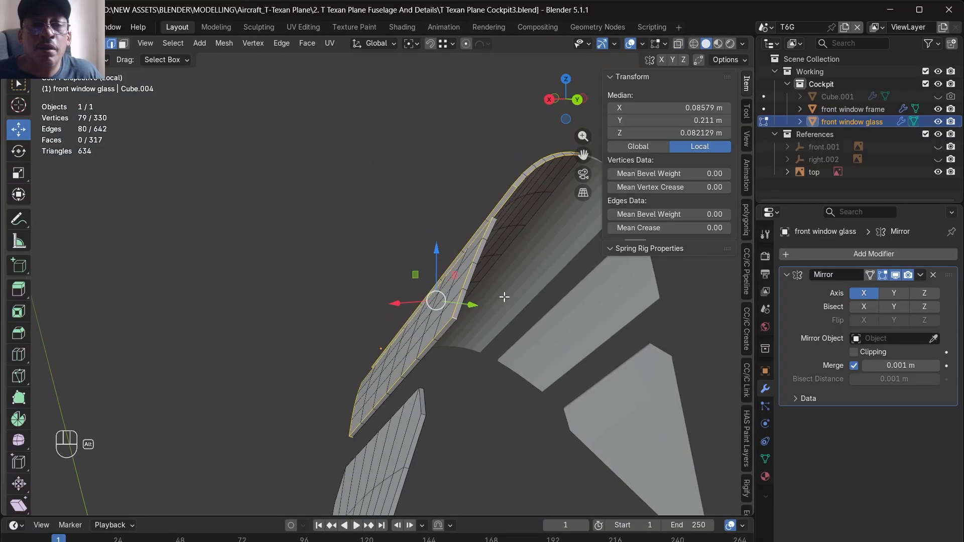
- Select the border edge loops and corner edges of the front and side panes and bevel them about 0.0005 m with 2 segments
middle_click_drag(504, 299, 464, 332)
mouse_move(479, 319)
left_mouse_down("alt")
mouse_move(514, 325)
mouse_move(513, 390)
mouse_move(485, 319)
left_mouse_up("alt")
double_click(470, 341, "shift")
double_click(486, 319, "shift")
left_click_drag(432, 382, 496, 441, "alt")
scroll(437, 336, "down", 4)
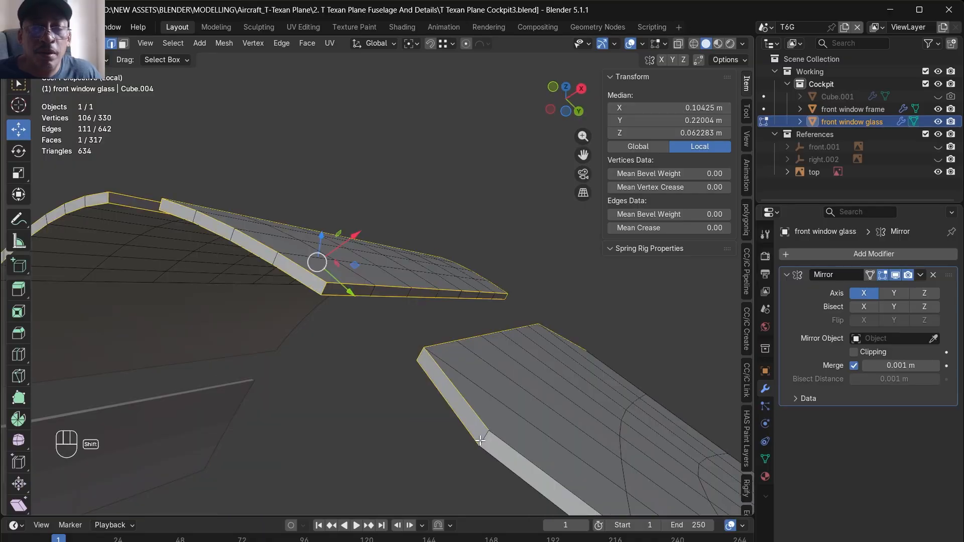
double_click(501, 443, "shift")
double_click(492, 455, "shift")
scroll(465, 364, "down", 6)
left_click_drag(524, 409, 476, 379, "alt")
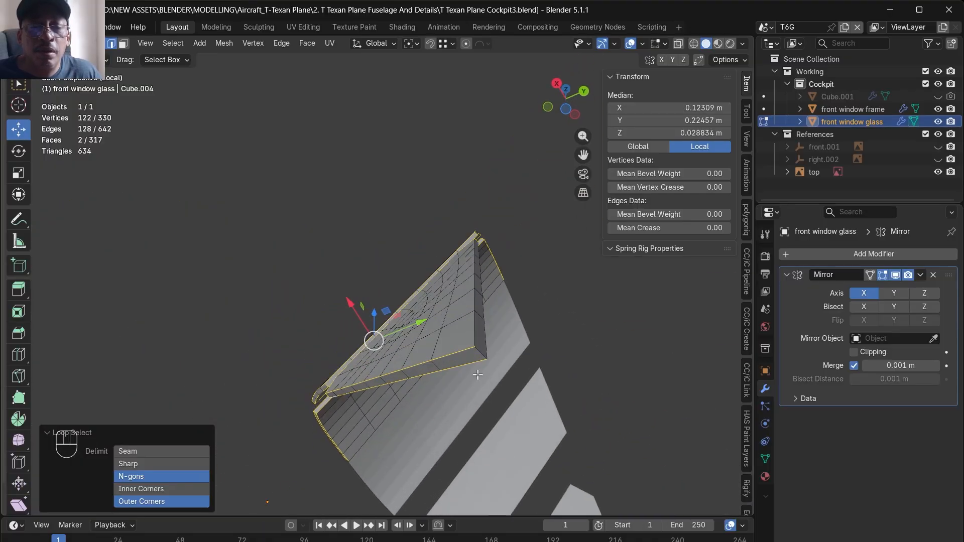
left_click(486, 356, "shift")
double_click(480, 334, "shift")
left_click_drag(484, 338, 472, 227, "alt")
key("ctrl+b")
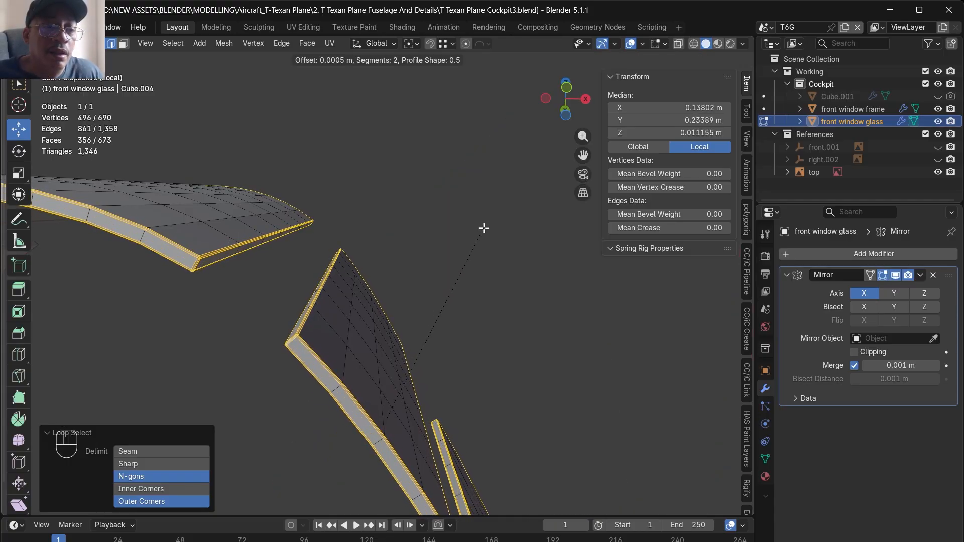
left_click(484, 228)
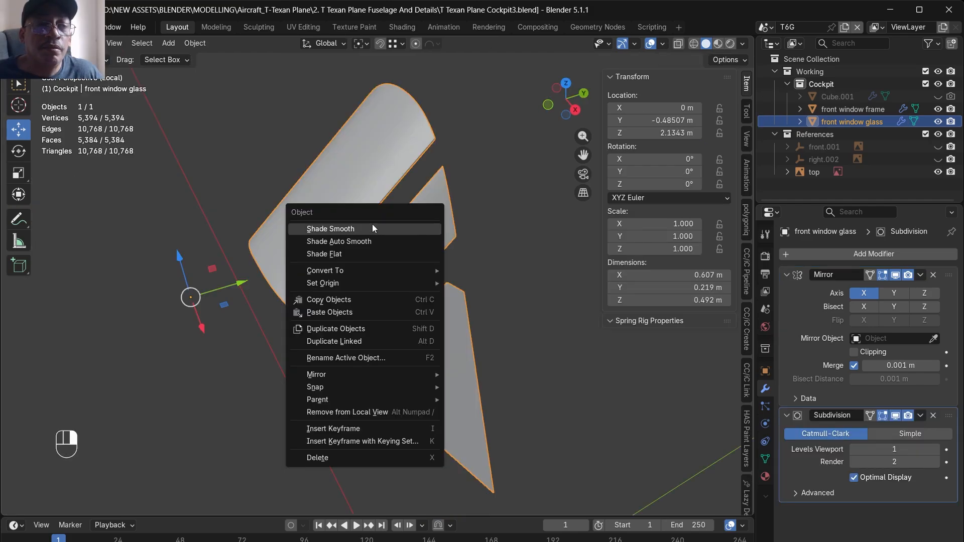
- Give the glass a Subdivision Surface modifier at viewport level 1 and shade it smooth
left_click(372, 226)
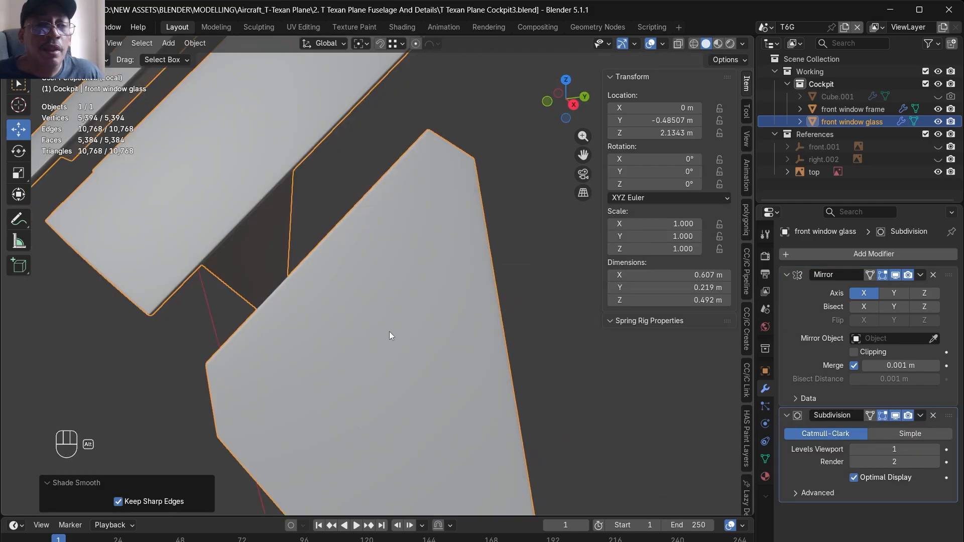
scroll(386, 276, "down", 3)
middle_click_drag(385, 275, 317, 211)
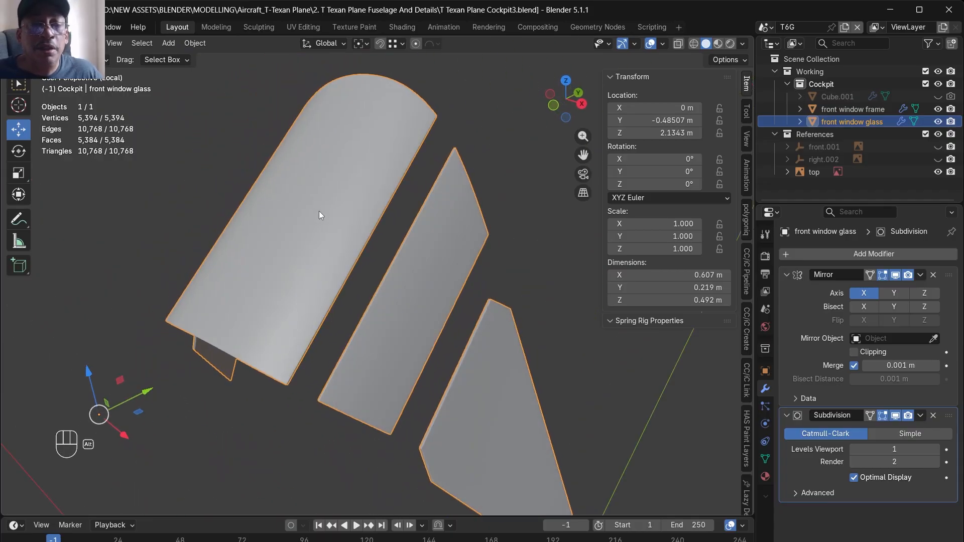
left_click_drag(432, 317, 395, 335, "alt")
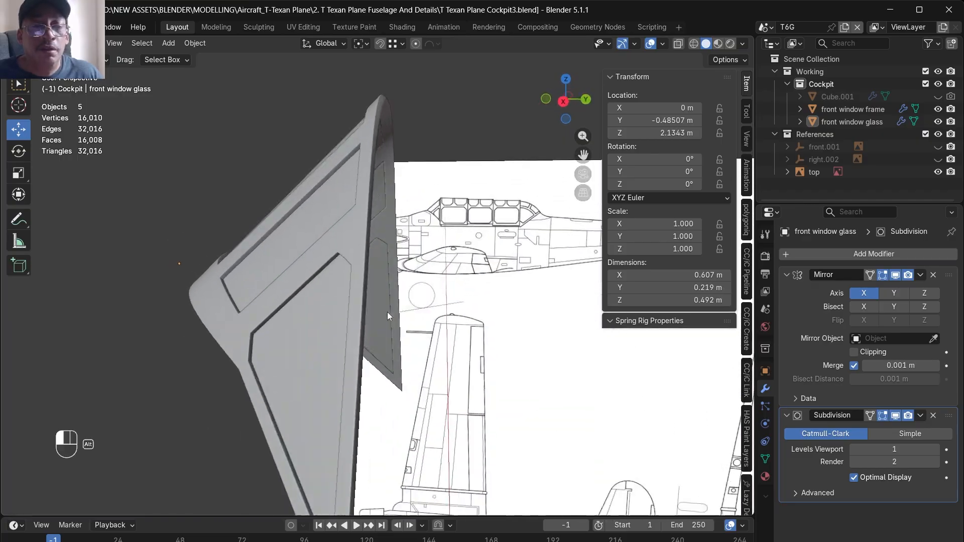
- Unhide the full canopy shell, Cube.001, and duplicate it in place
left_click(938, 97)
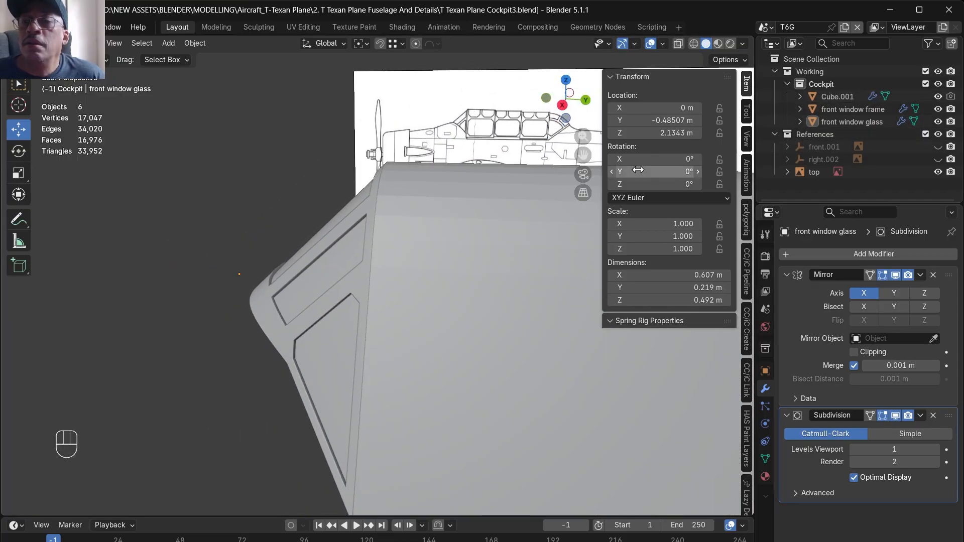
scroll(295, 216, "down", 4)
mouse_move(334, 238)
left_mouse_down("alt")
mouse_move(375, 258)
mouse_move(430, 239)
mouse_move(438, 162)
left_mouse_up("alt")
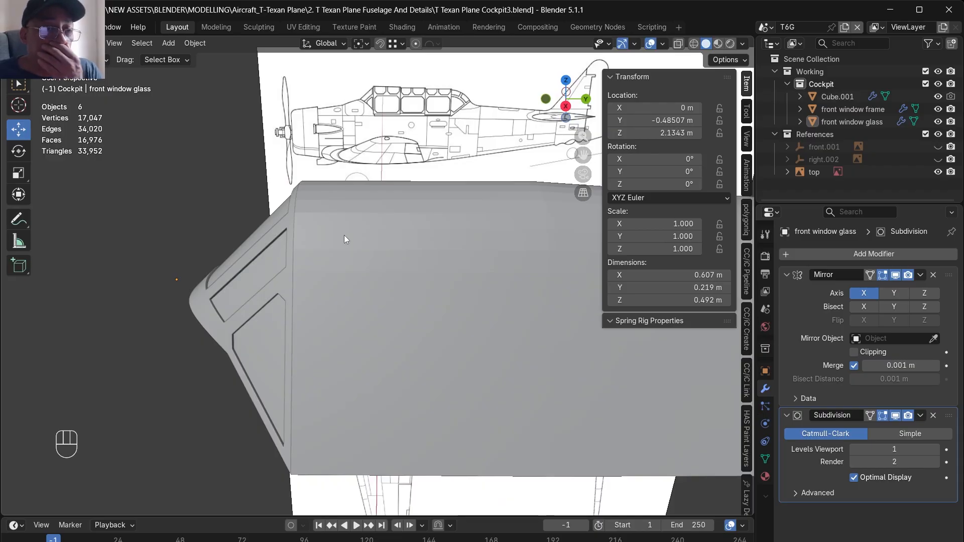
left_click_drag(345, 239, 269, 283, "alt")
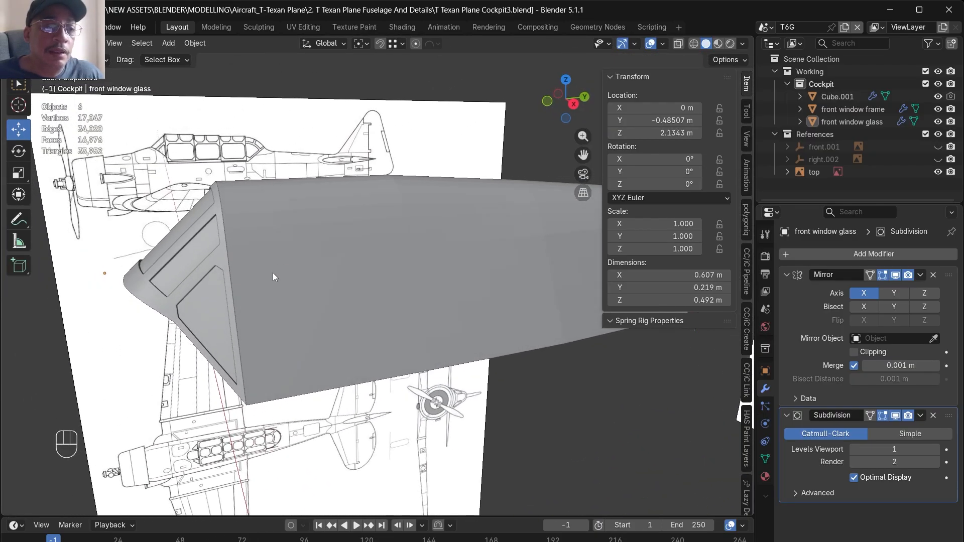
left_click(276, 269)
key("Tab")
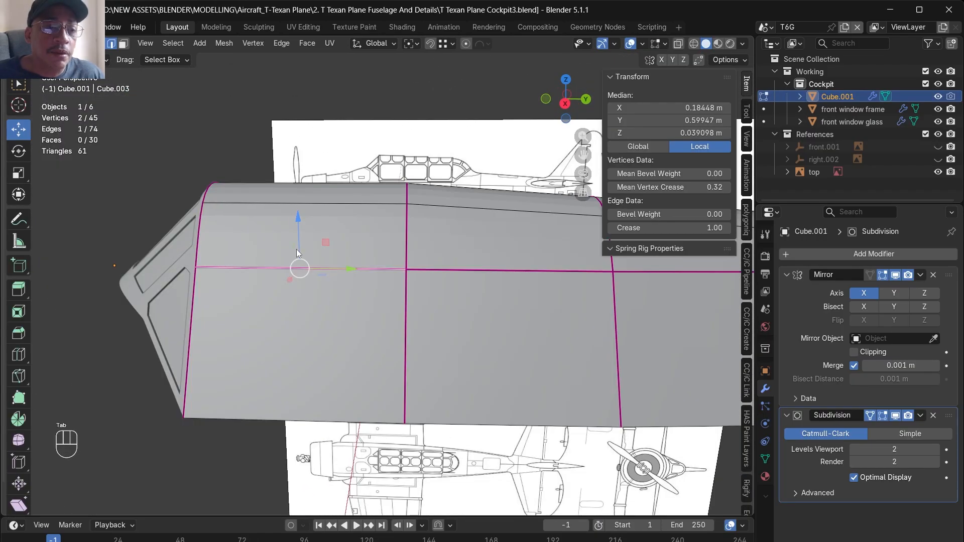
key("Tab")
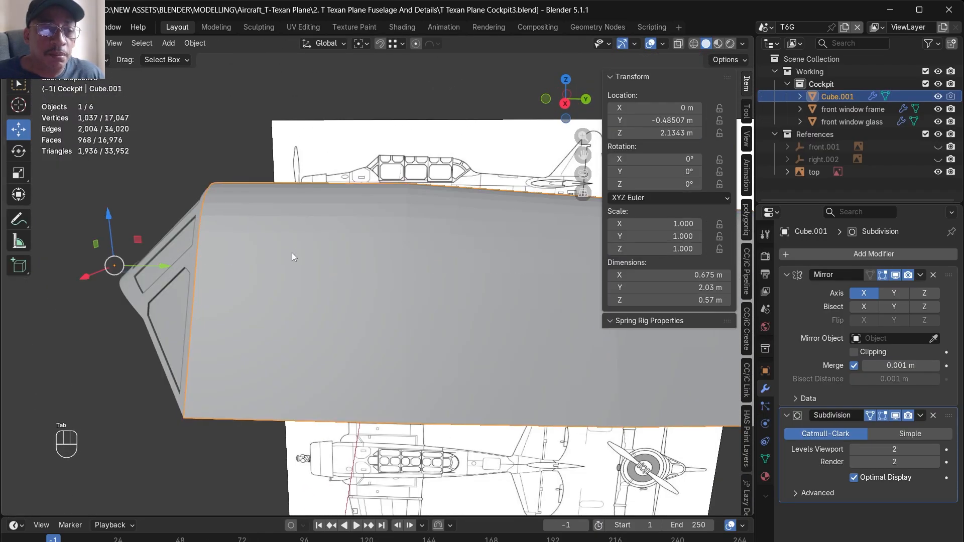
left_click_drag(291, 253, 393, 292, "alt")
key("shift+d")
right_click(355, 225)
- Separate the section behind the windshield from the duplicated canopy and delete the rest of the duplicate's geometry
left_click(938, 108)
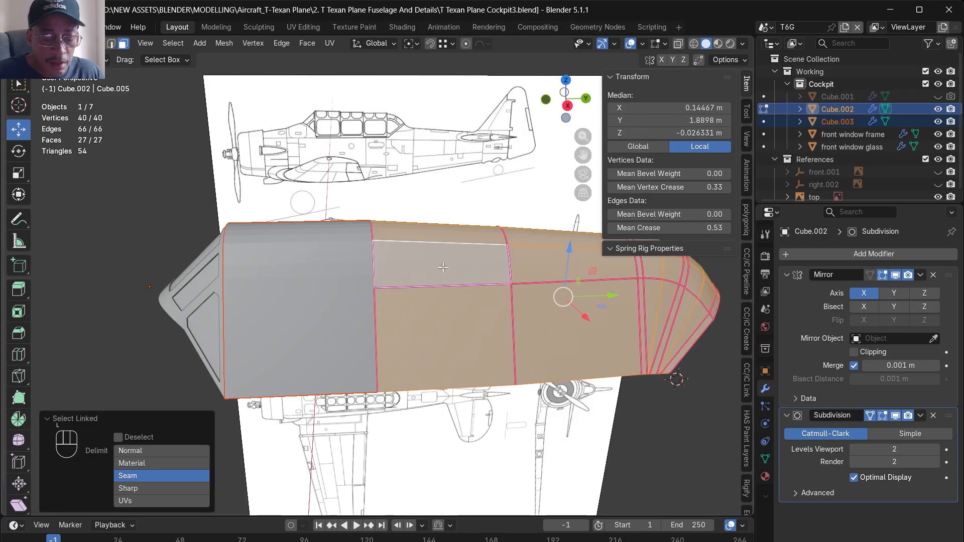
key("x")
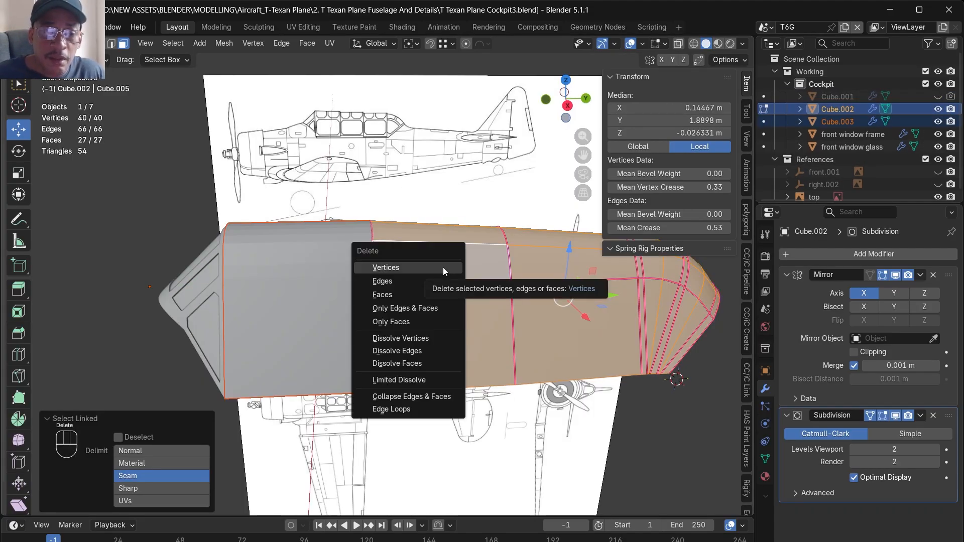
left_click(443, 267)
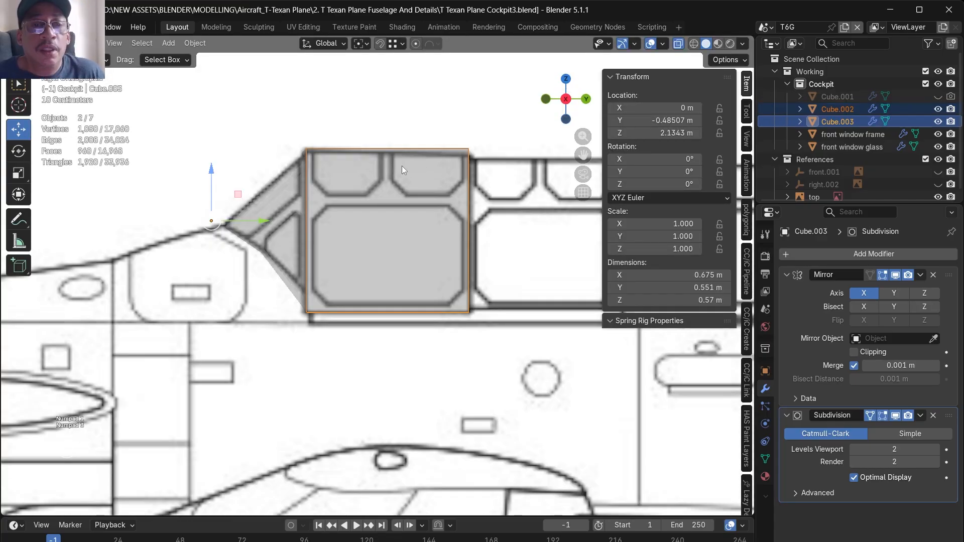
- In side view, cut the separated canopy section vertically through its middle and delete the rear half
key("Tab")
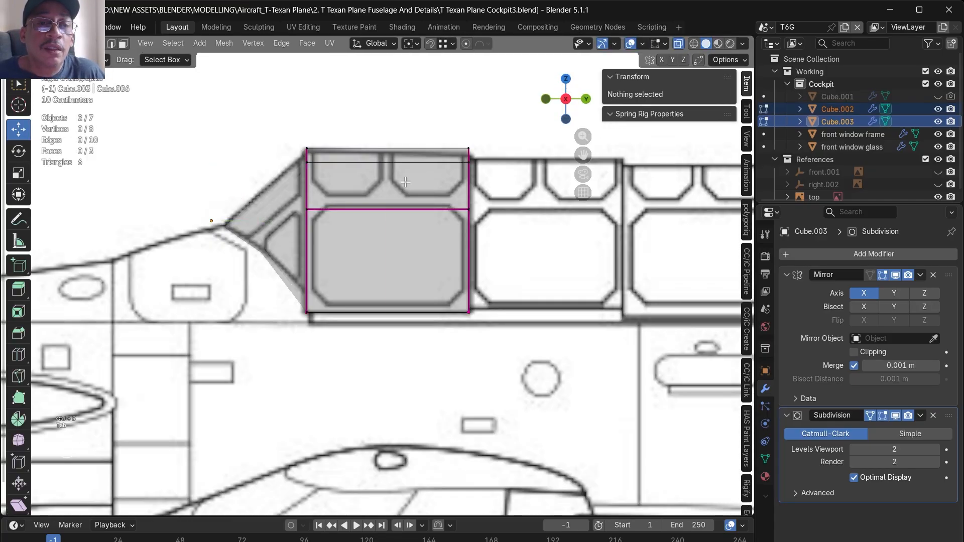
key("x")
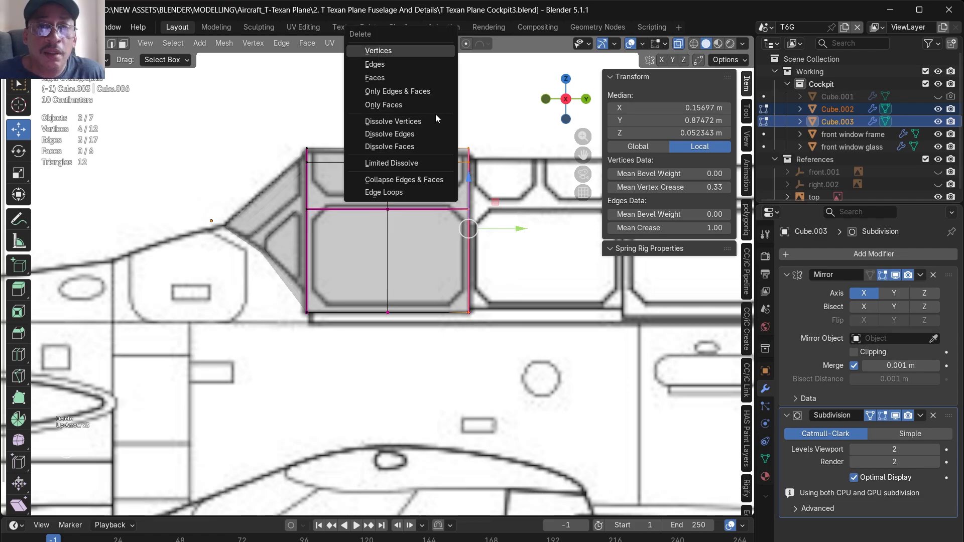
key("Up")
key("Up")
key("Up")
key("Return")
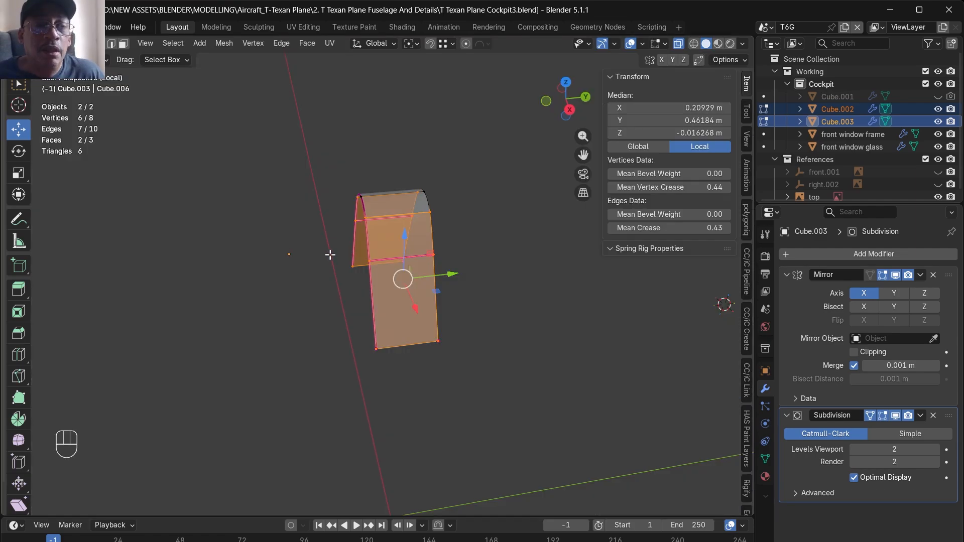
- Hide the front window frame and front window glass objects
left_click_drag(432, 191, 463, 232, "alt")
key("KP_Divide")
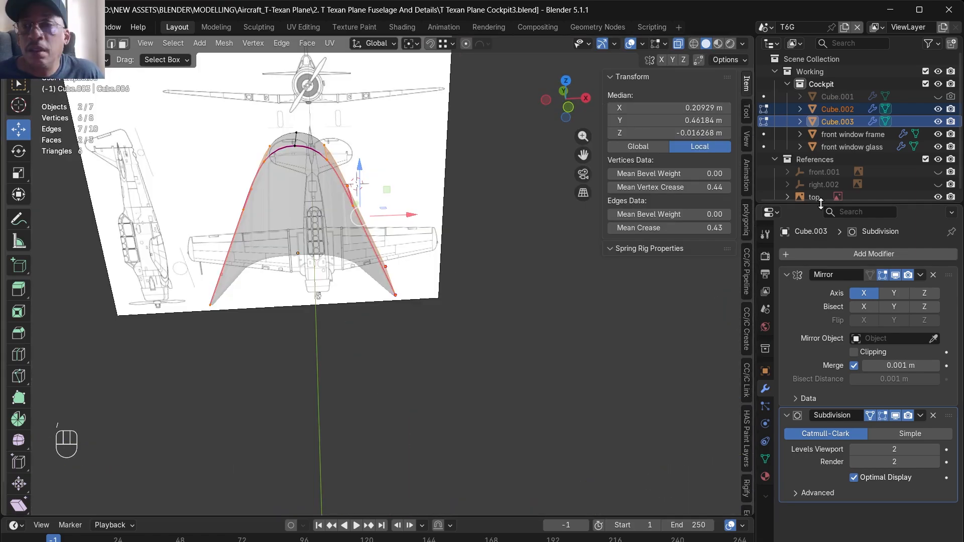
left_click_drag(938, 134, 939, 147)
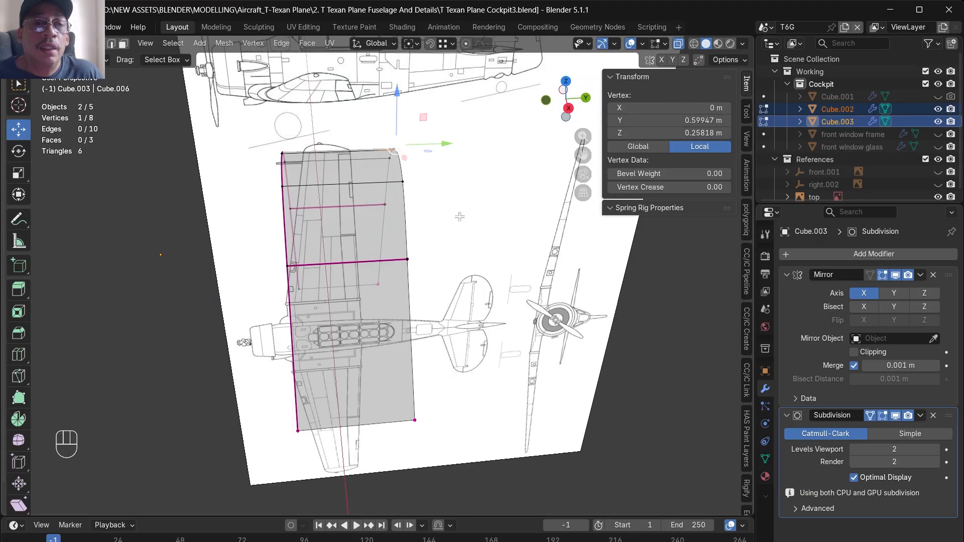
- Snap the 3D cursor to the upper rear centre vertex of the half section and set the object's origin to the cursor
key("shift+s")
left_click(371, 274)
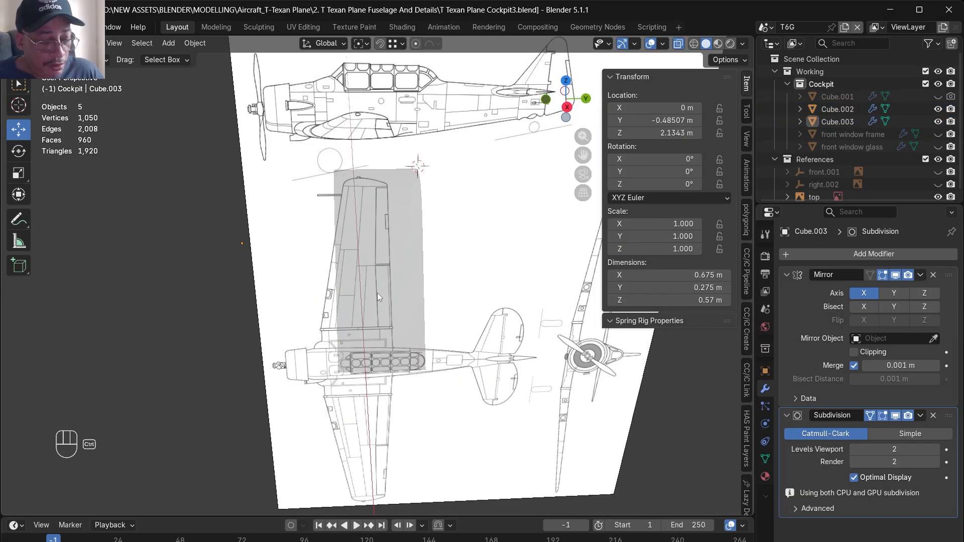
key("ctrl+alt+x")
left_click(386, 215)
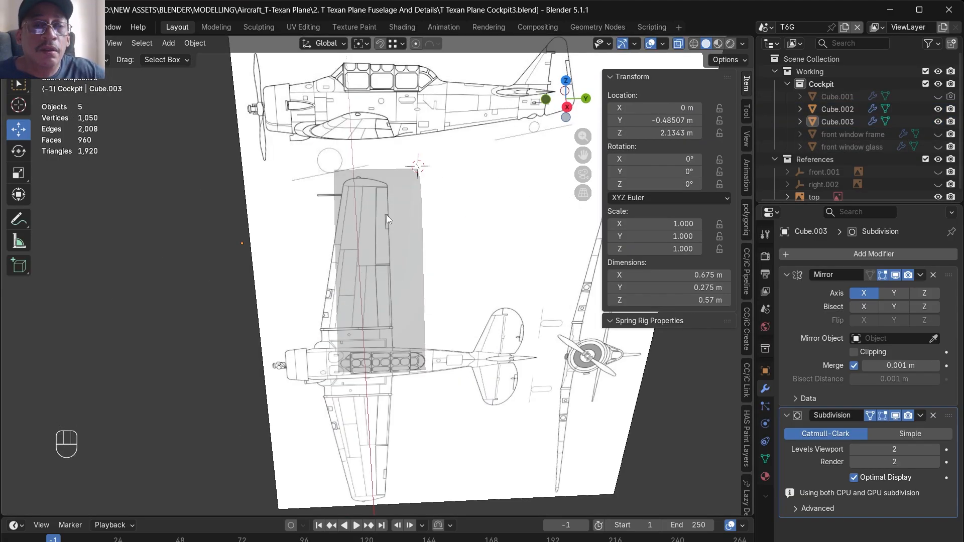
left_click(354, 265)
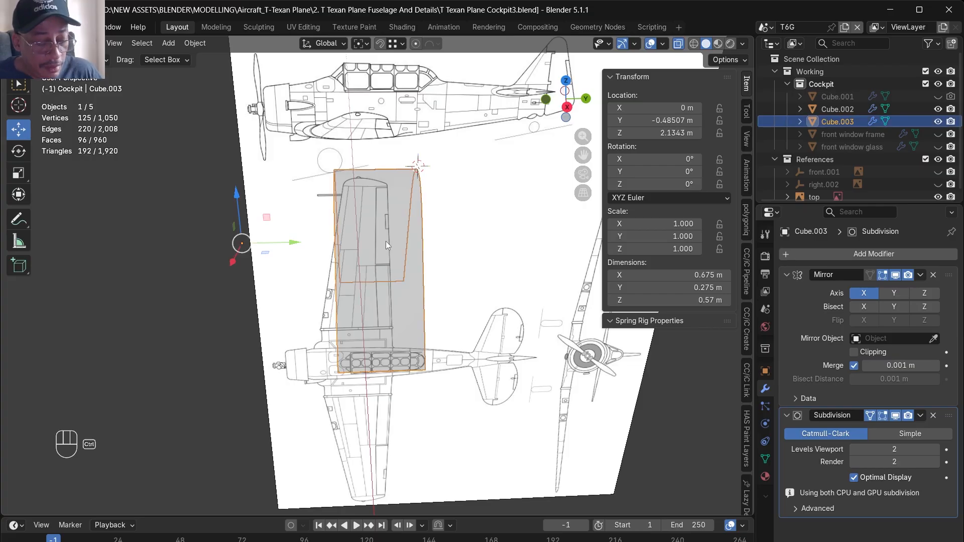
key("ctrl+alt+x")
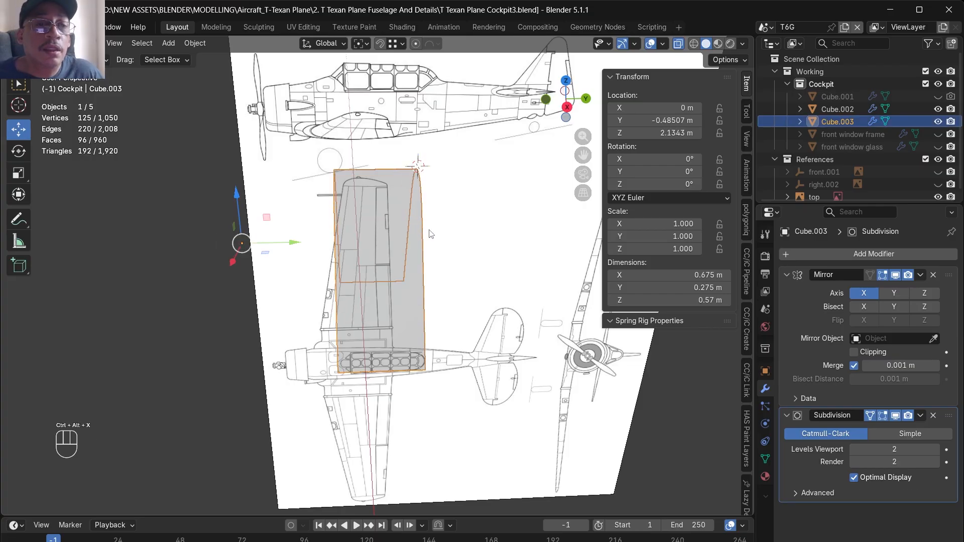
key("ctrl+alt+x")
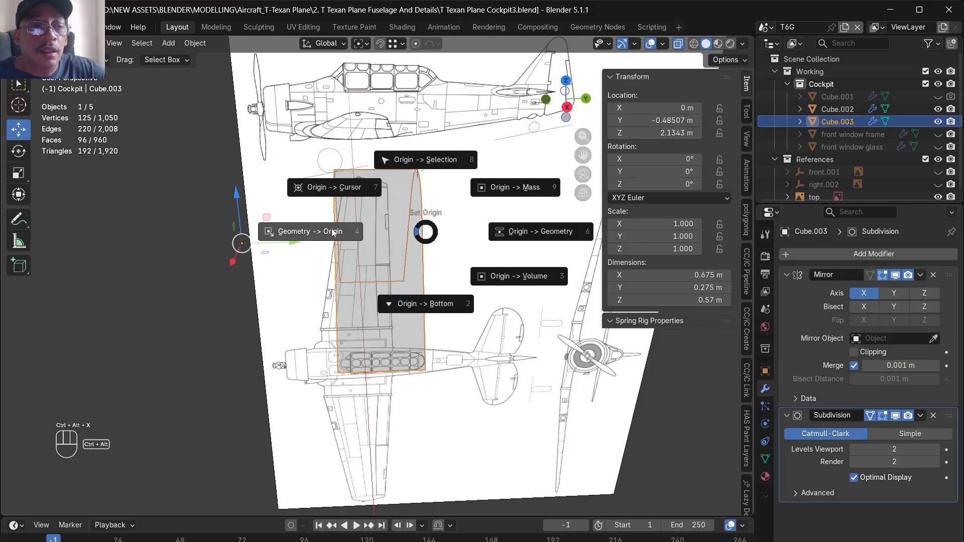
left_click(334, 186)
- Enable the Y axis in the section's Mirror modifier and turn off Optimal Display for its subdivision
left_click(894, 293)
middle_click_drag(479, 365, 455, 353, "alt")
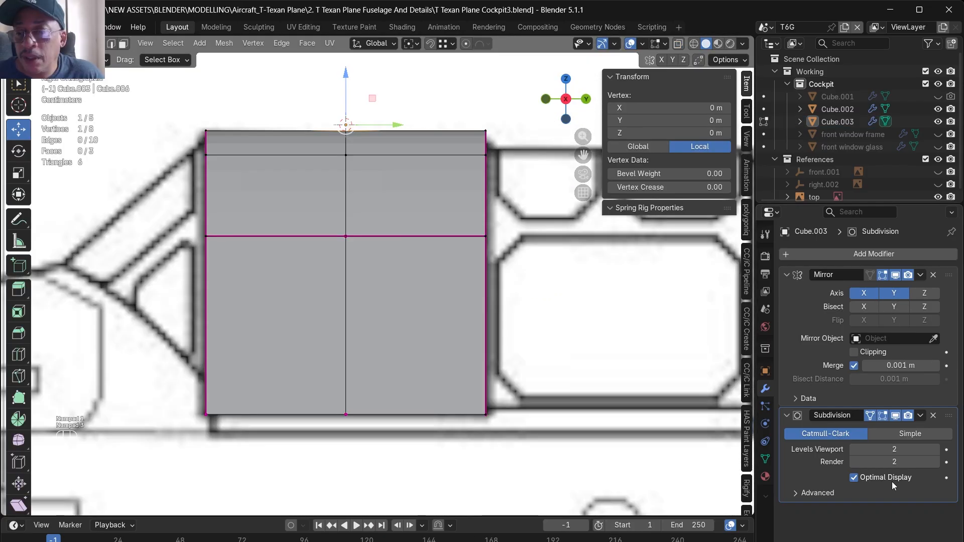
left_click(855, 478)
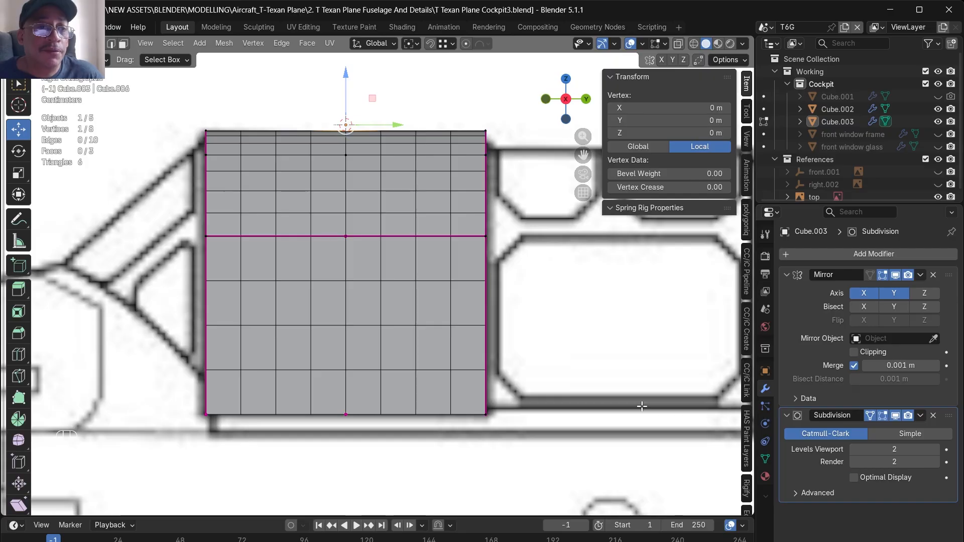
- Add a vertical loop cut with a crease of 1 and move it about 0.117 m along Y to the section's front window border
left_click(226, 250)
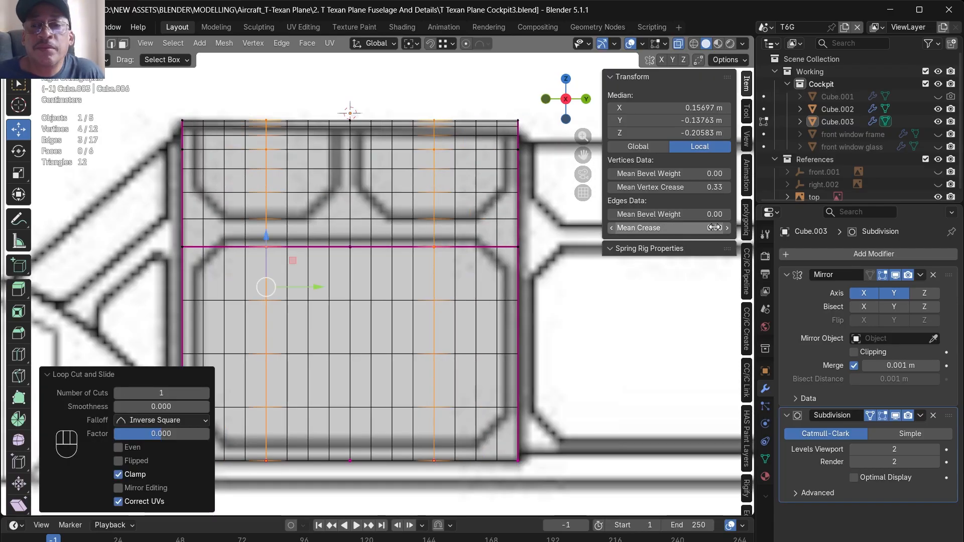
left_click(715, 228)
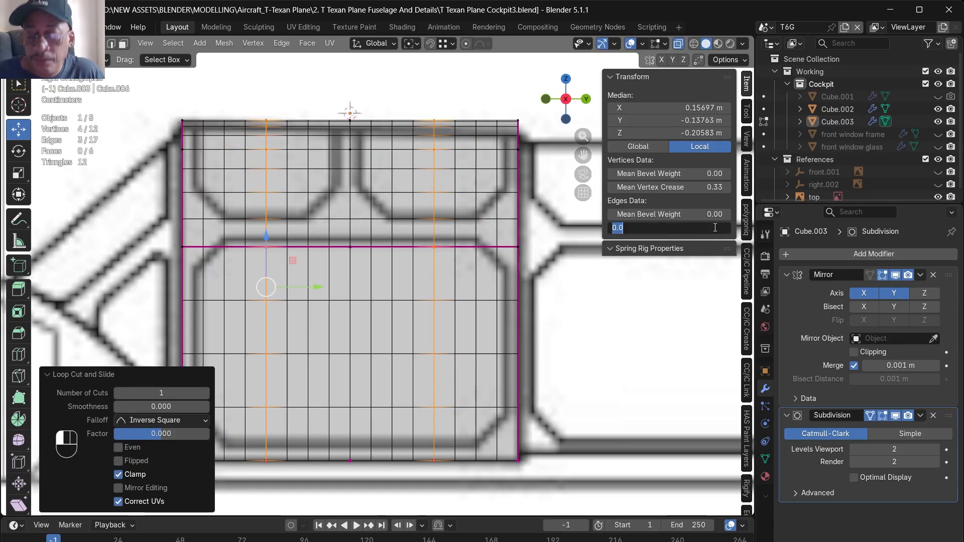
type("1")
key("Return")
left_click_drag(305, 292, 233, 294)
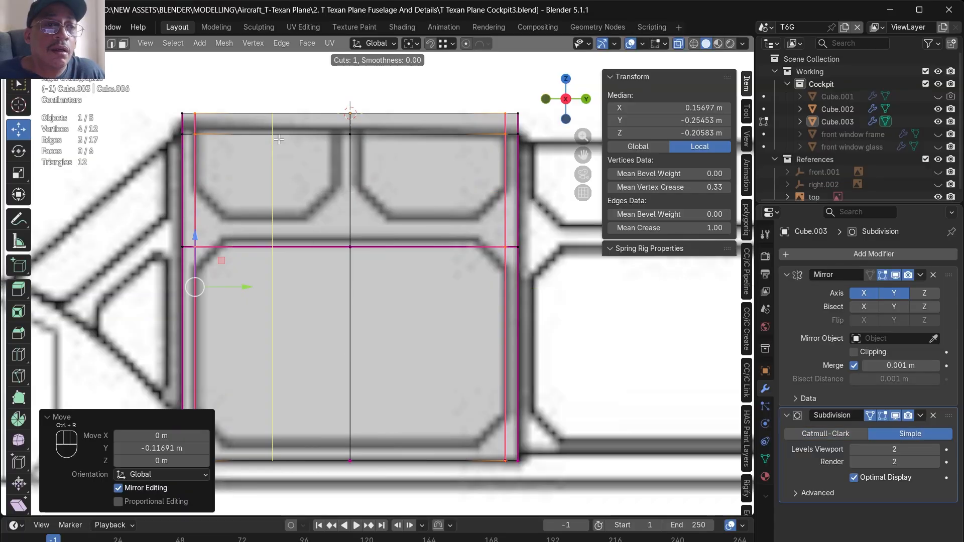
- Set the subdivision to Simple and add a vertical loop cut with a crease of 1 beside the centre line, aligned with the upper window divider
left_click(278, 143)
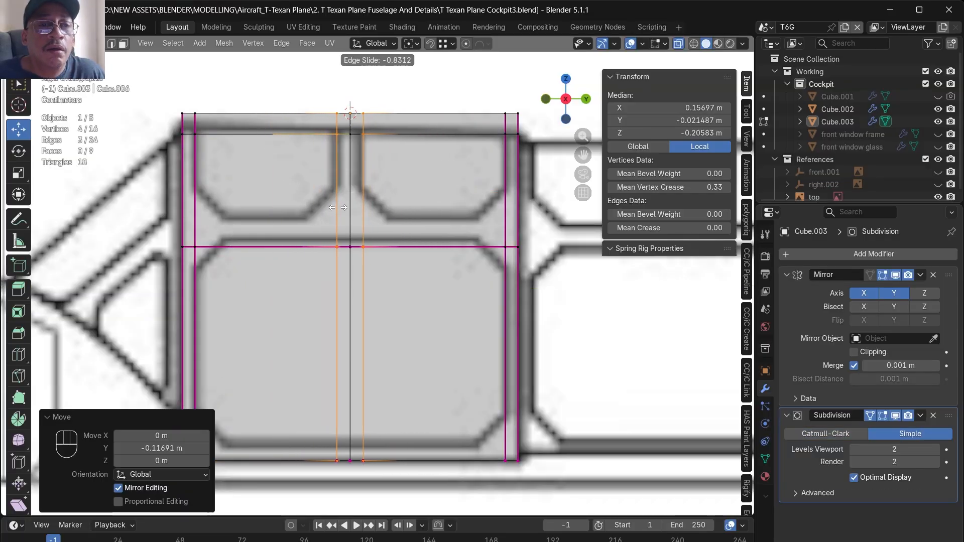
left_click(338, 208)
left_click(697, 232)
type("1")
key("Return")
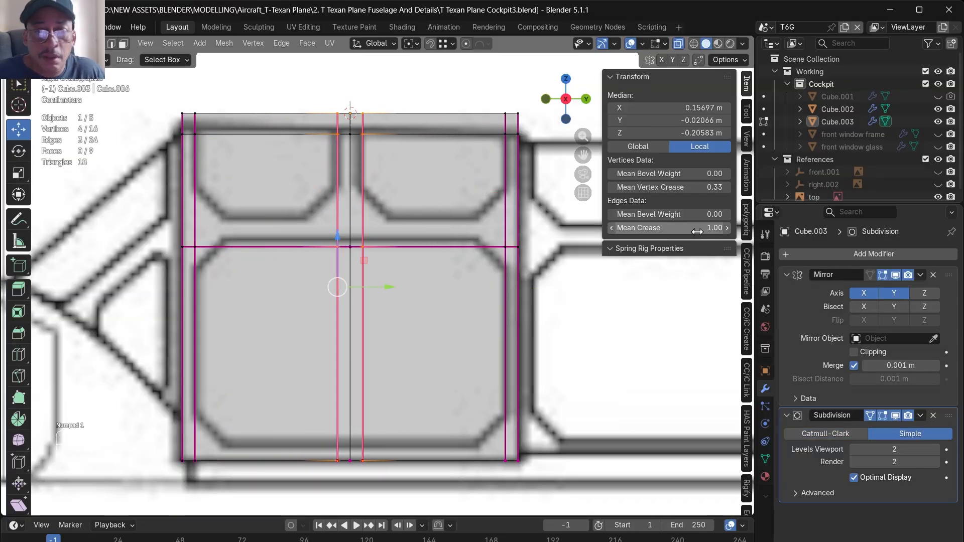
left_click_drag(337, 203, 340, 203)
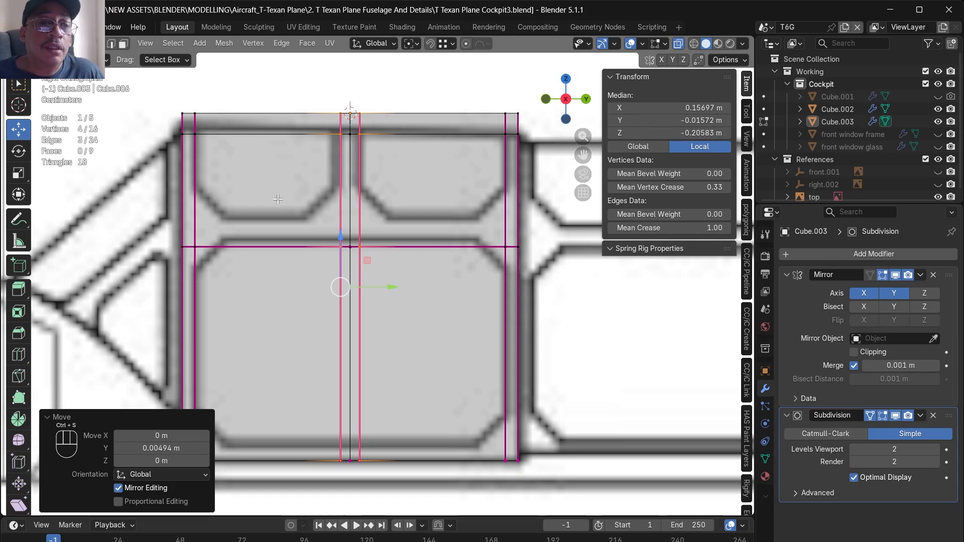
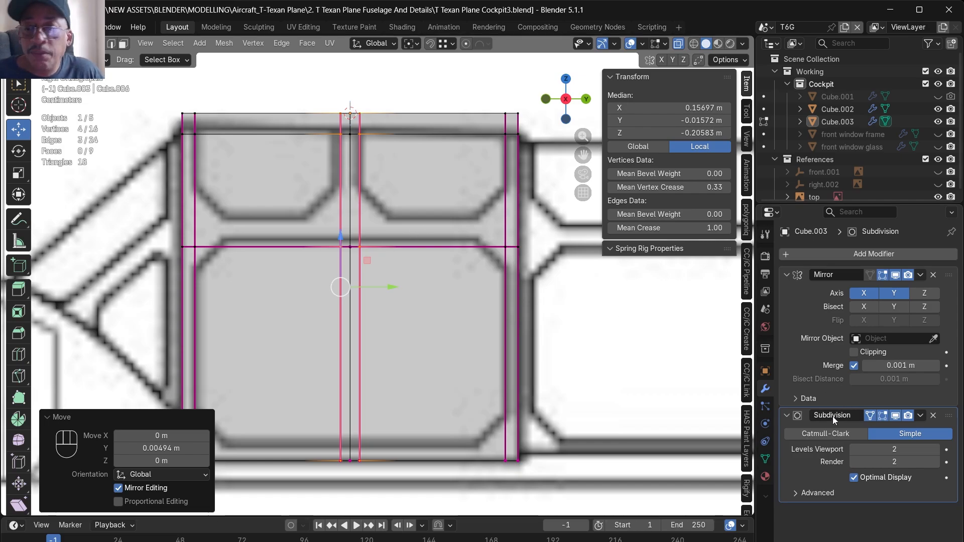
- Turn off the subdivision's Optimal Display, switch it to Catmull-Clark, and apply the section's Subdivision and Mirror modifiers
left_click(854, 478)
scroll(499, 242, "up", 2)
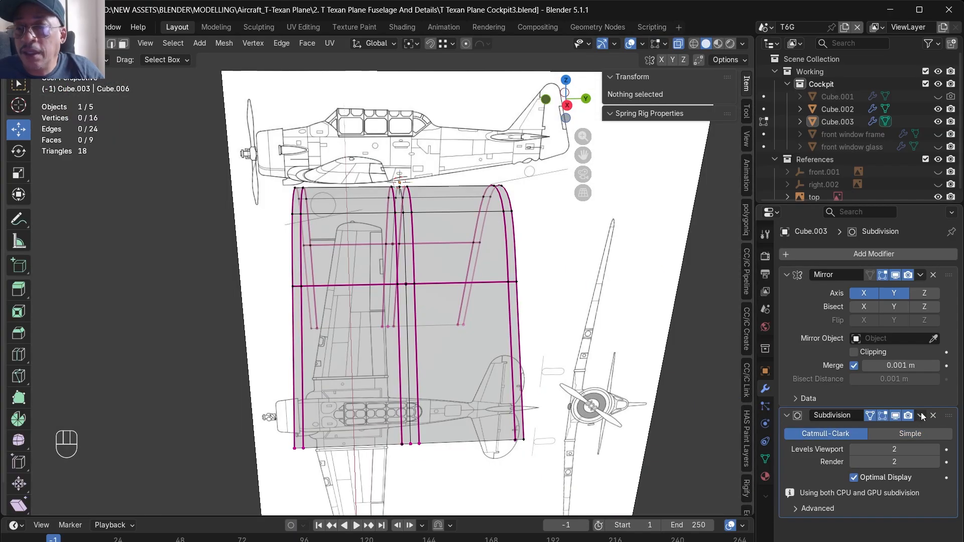
left_click(921, 416)
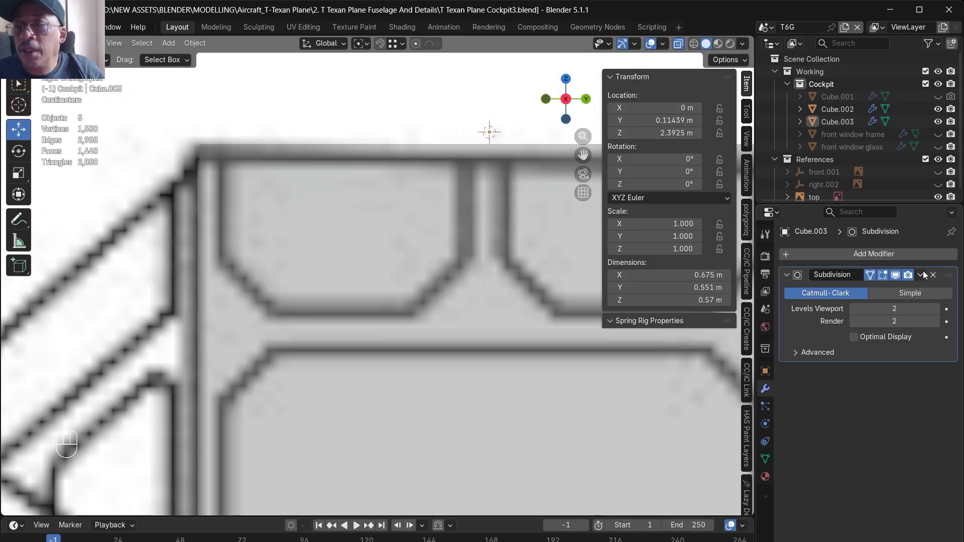
left_click(921, 282)
left_click(907, 285)
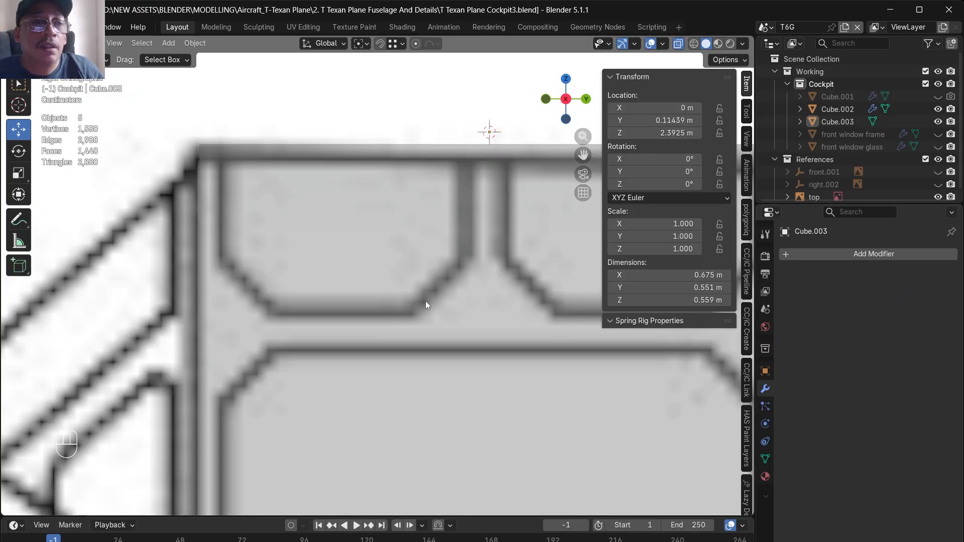
- Dissolve the surplus vertical edge loops in the window divider and front frame strips, and delete the rear half of the section
key("Tab")
scroll(426, 305, "up", 5)
left_click(440, 411, "alt")
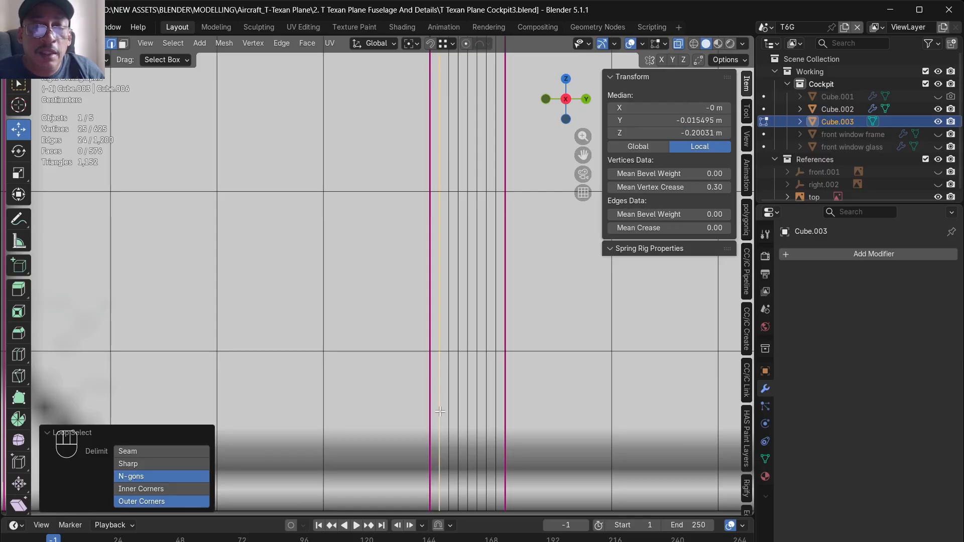
right_click(429, 459)
left_click(428, 458)
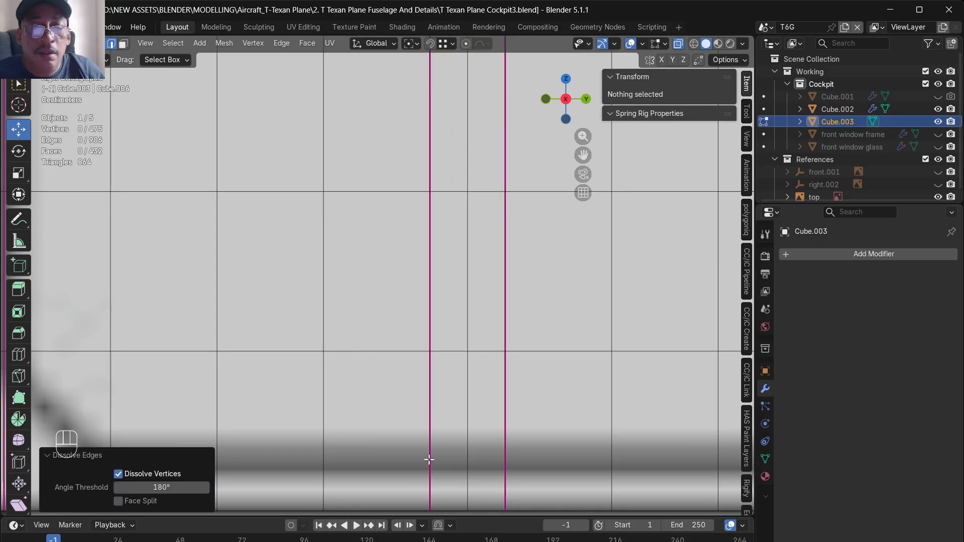
scroll(452, 381, "down", 5)
right_click(403, 349)
left_click(403, 349)
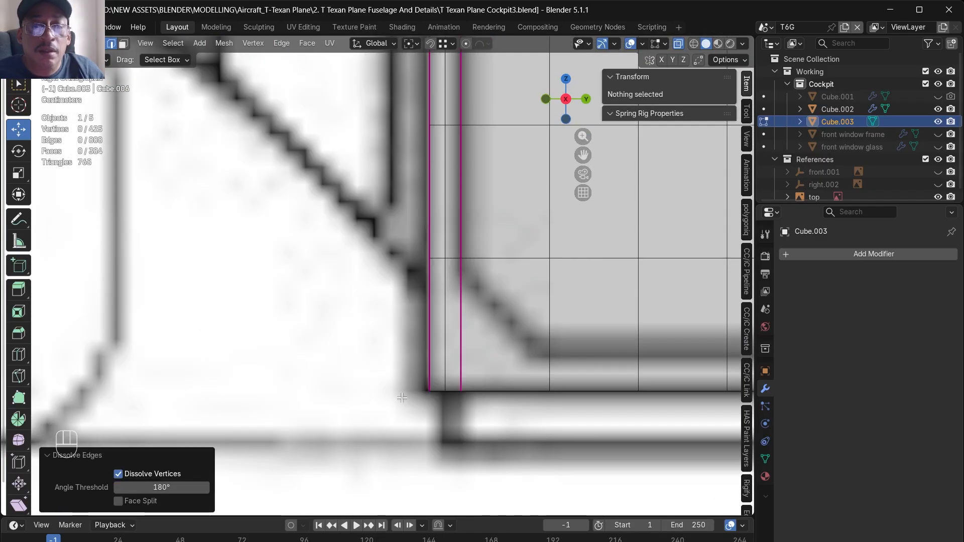
scroll(385, 374, "down", 5)
scroll(376, 364, "down", 4)
- Delete the opposite side of the section and add a Mirror modifier on the X and Y axes
left_click(819, 254)
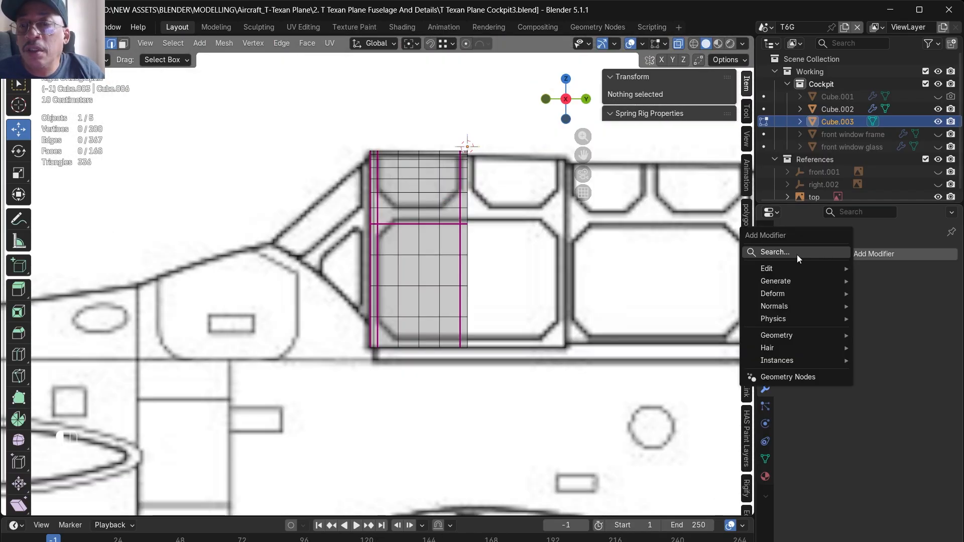
left_click(797, 255)
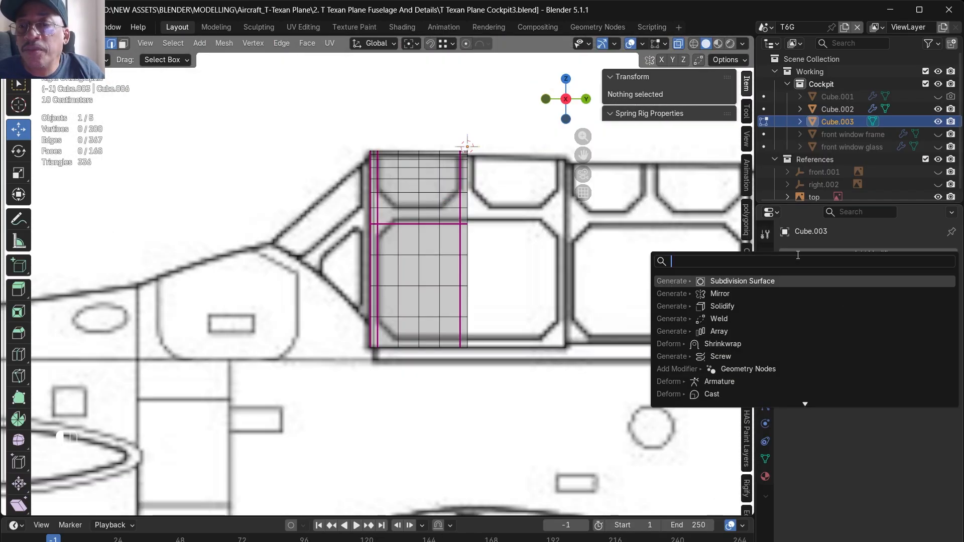
left_click(740, 297)
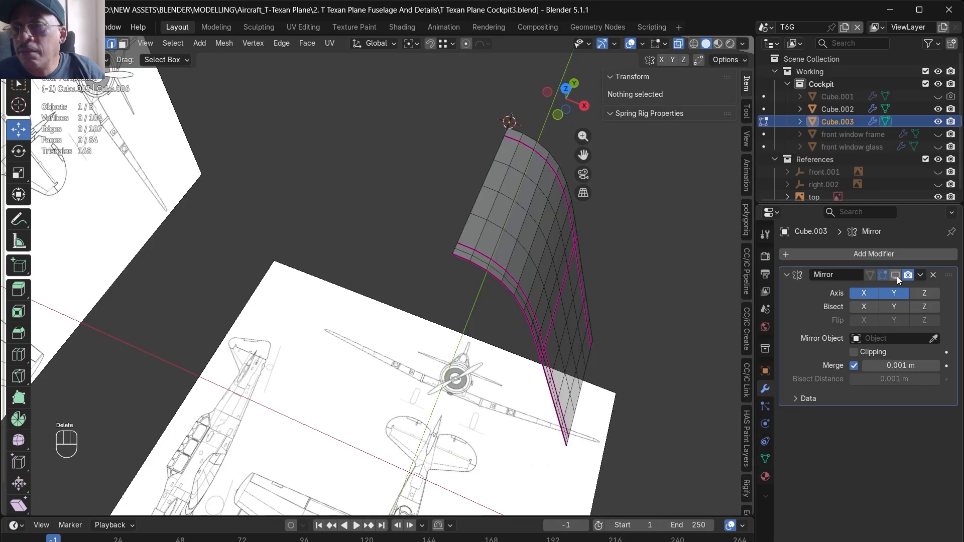
left_click(897, 277)
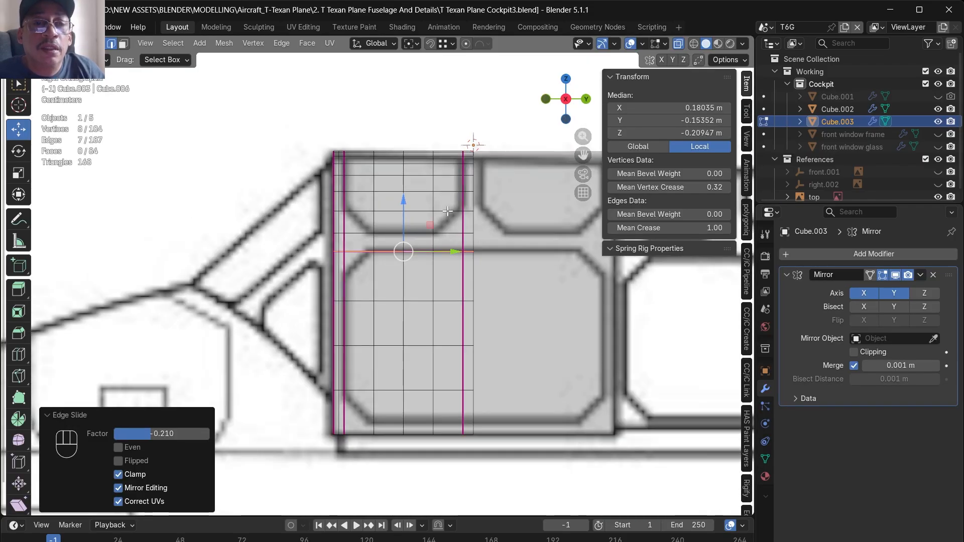
- Slide the horizontal loop onto the upper window's corner height and add a loop cut along the lower window's bottom border
scroll(448, 212, "up", 1)
left_click(441, 212, "alt")
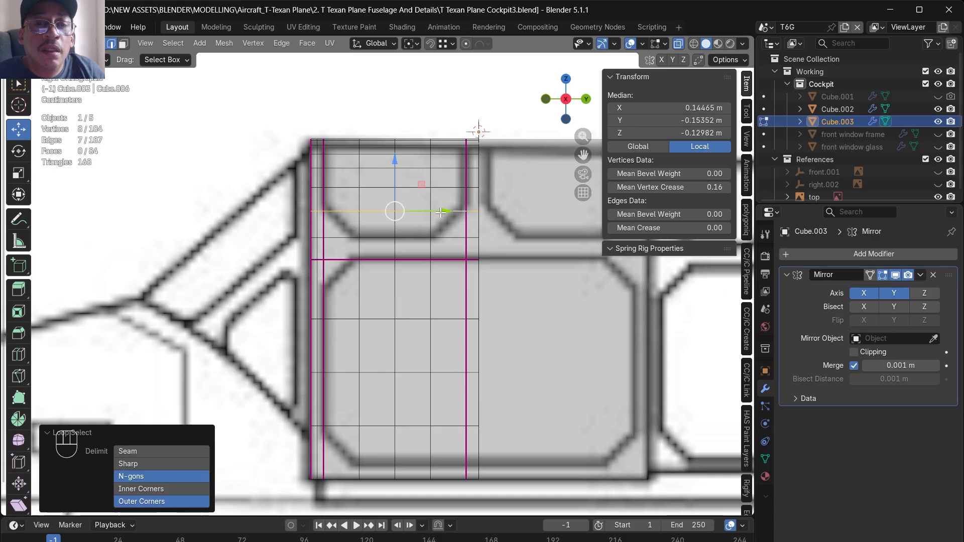
key("g")
key("g")
left_click(507, 192)
scroll(505, 196, "down", 3)
scroll(447, 313, "up", 3)
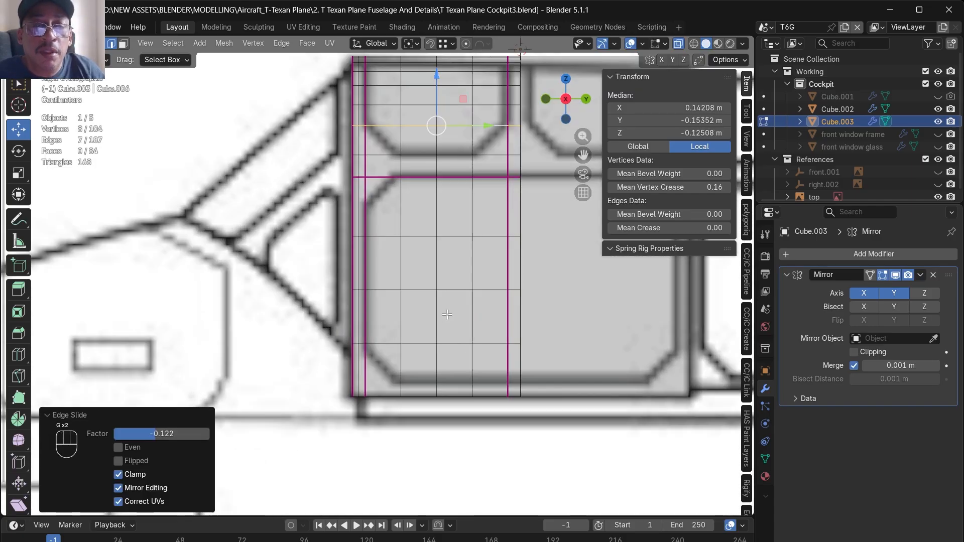
key("ctrl+r")
left_click(498, 372)
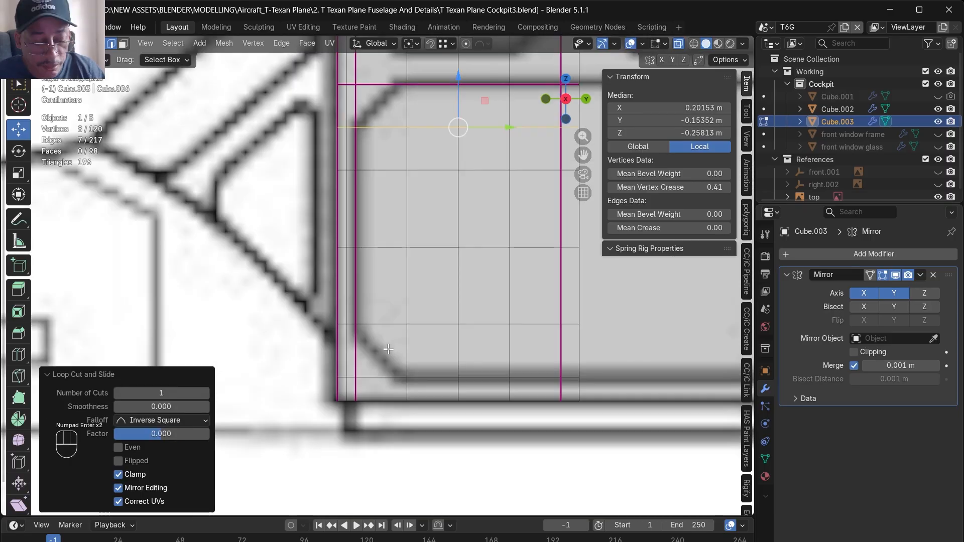
- Knife-cut the diagonal corners of the lower window and the upper window to follow the blueprint
key("k")
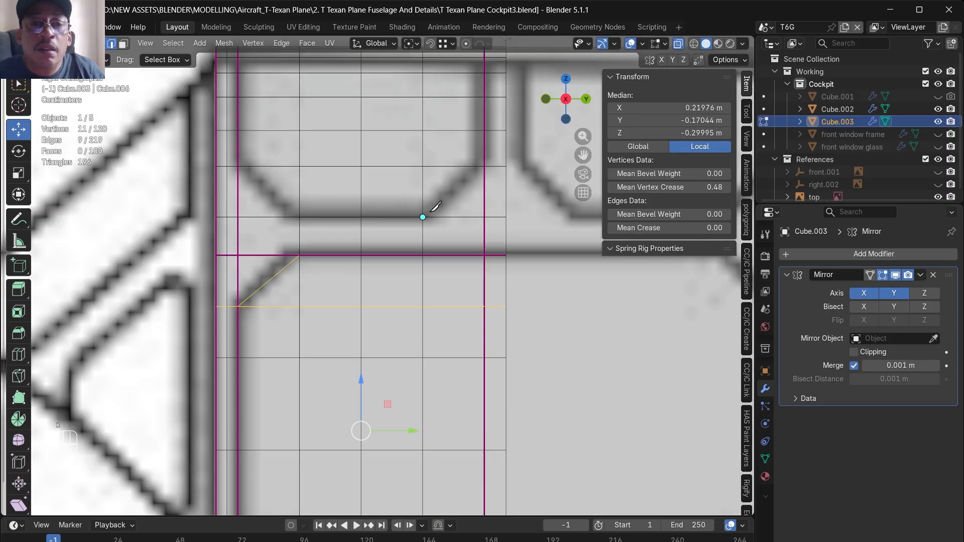
left_click(423, 218)
key("space")
key("k")
left_click(238, 166)
left_click(299, 216)
key("space")
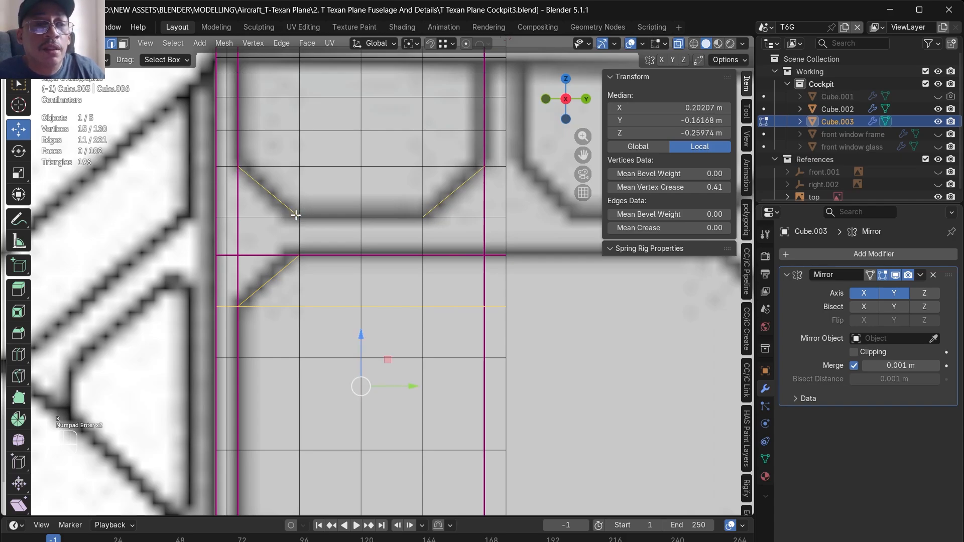
- Dissolve the horizontal edge segments outside the cut corners between the upper and lower windows
left_click(259, 217, "alt")
left_click(255, 255, "alt+shift")
right_click(254, 254)
left_click(203, 435)
left_click(463, 217, "alt")
right_click(464, 218)
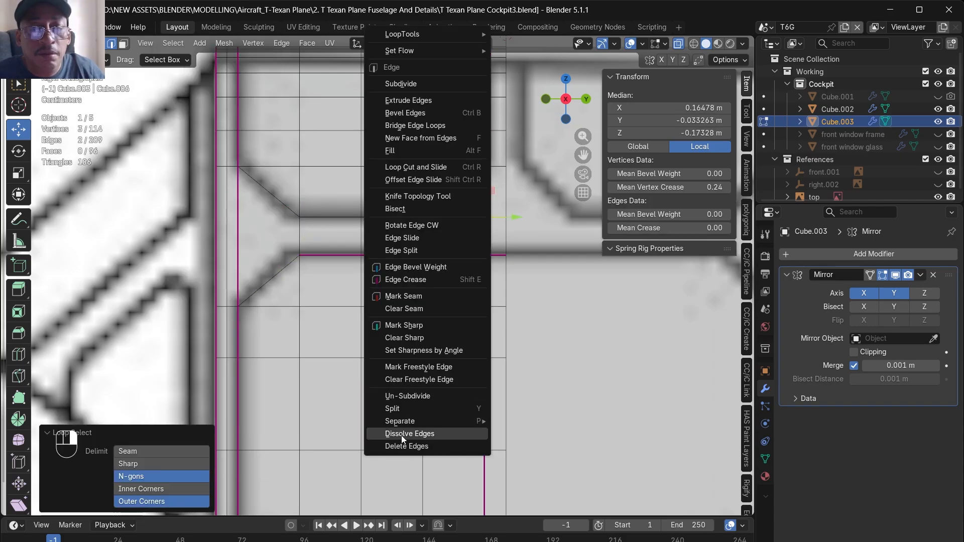
left_click(402, 434)
- Dissolve the surplus horizontal edges inside the lower window and outside its bottom front corner
left_click(313, 357, "alt")
right_click(313, 351)
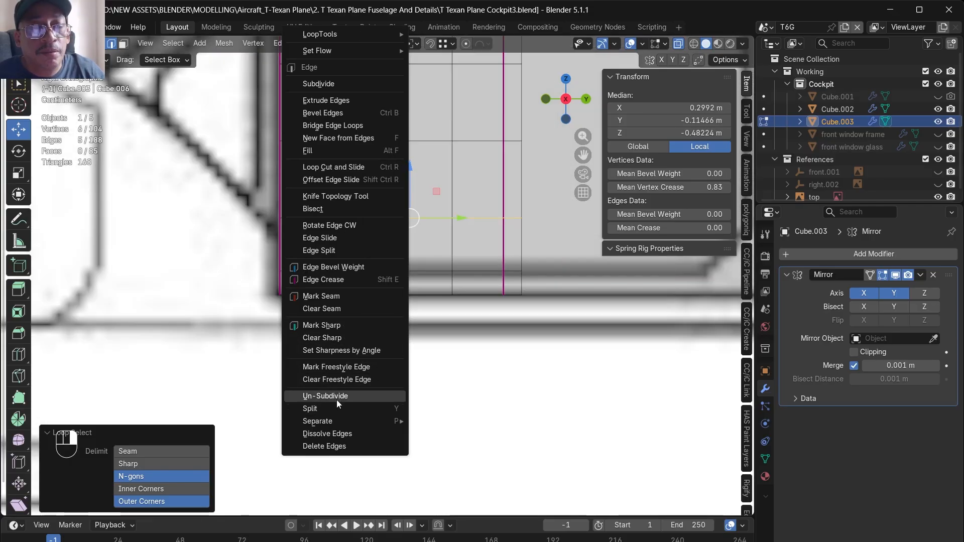
left_click(327, 433)
left_click(313, 274, "alt")
right_click(311, 278)
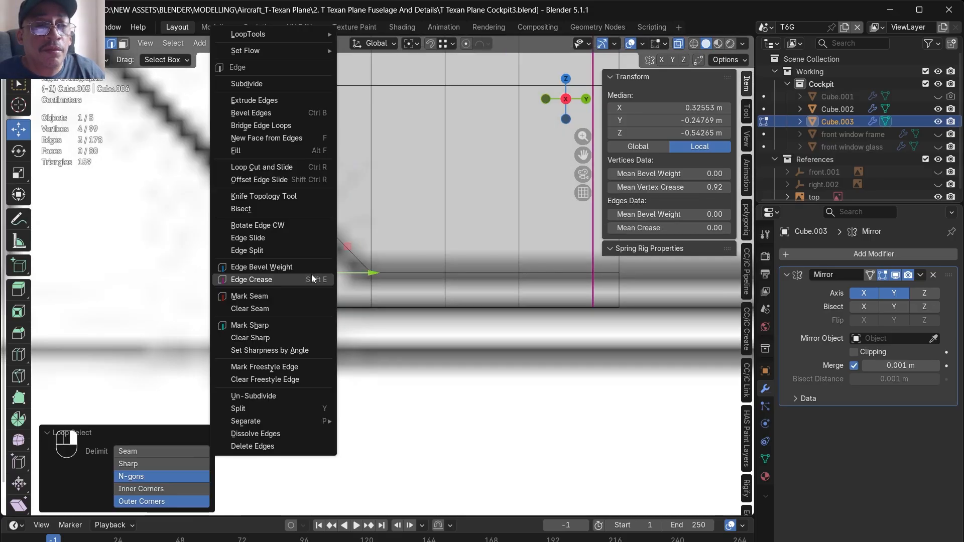
left_click(271, 434)
- Add a Subdivision Surface modifier to the section and set it to Simple
scroll(369, 302, "down", 3)
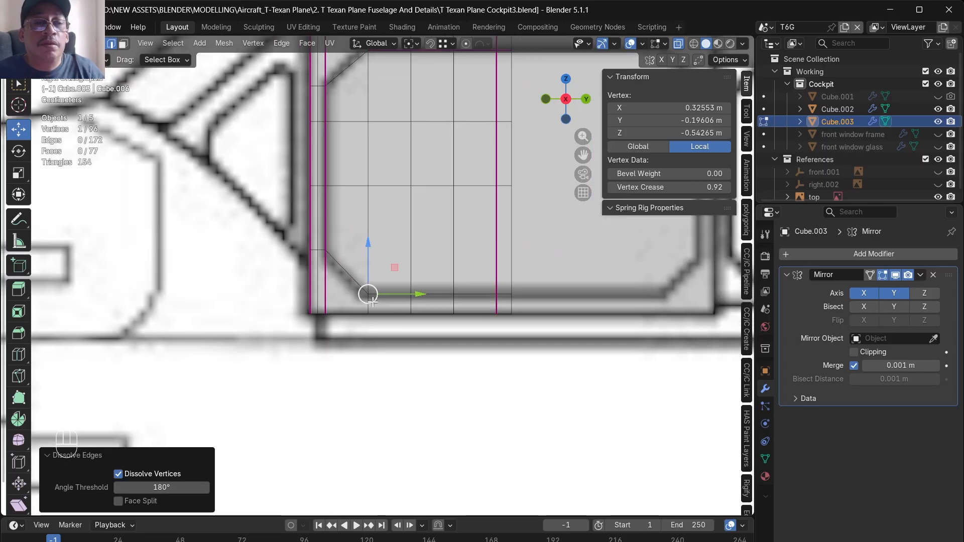
scroll(369, 302, "down", 1)
left_click(816, 254)
left_click(812, 257)
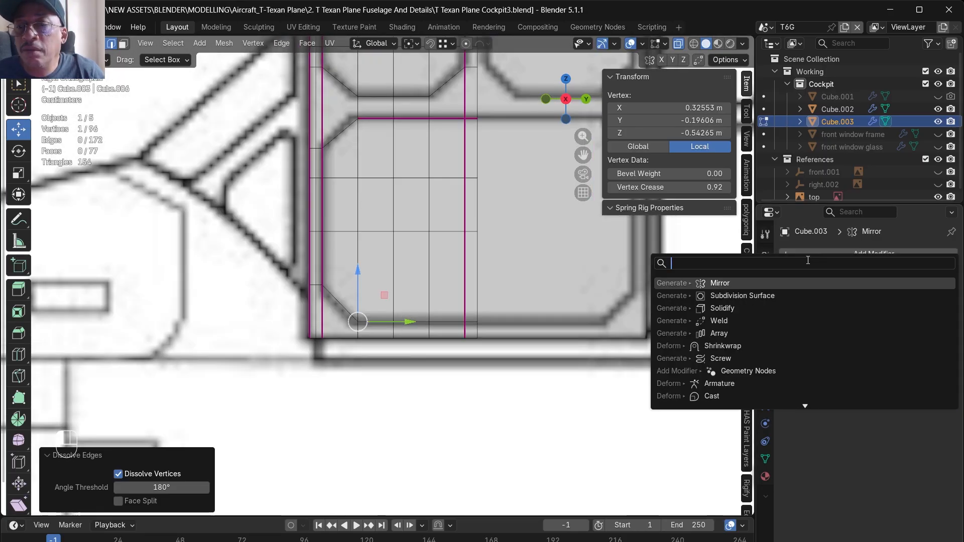
left_click(784, 296)
left_click(910, 433)
- Set the mean crease of the edge loop around the lower window's bottom border to 1
left_click(633, 412, "alt")
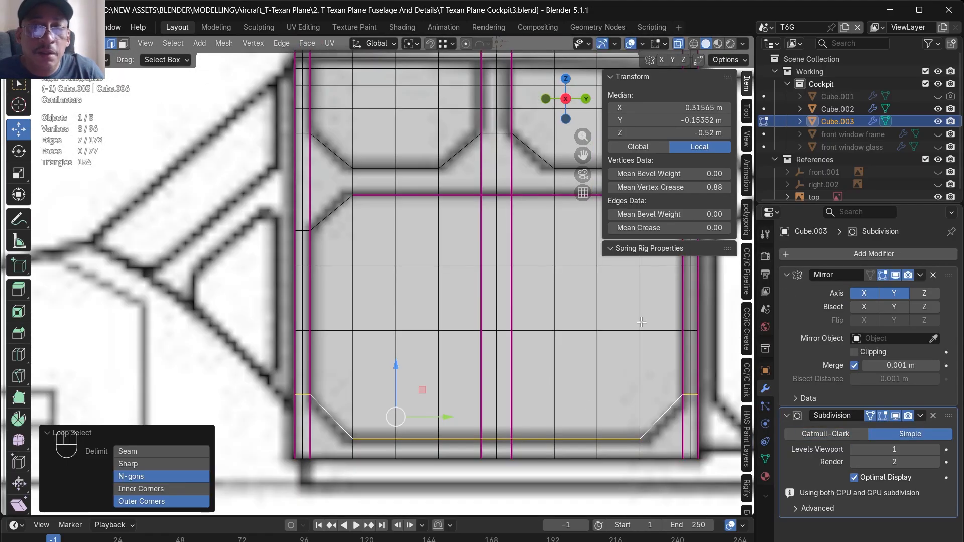
left_click(711, 228)
type("1")
key("Return")
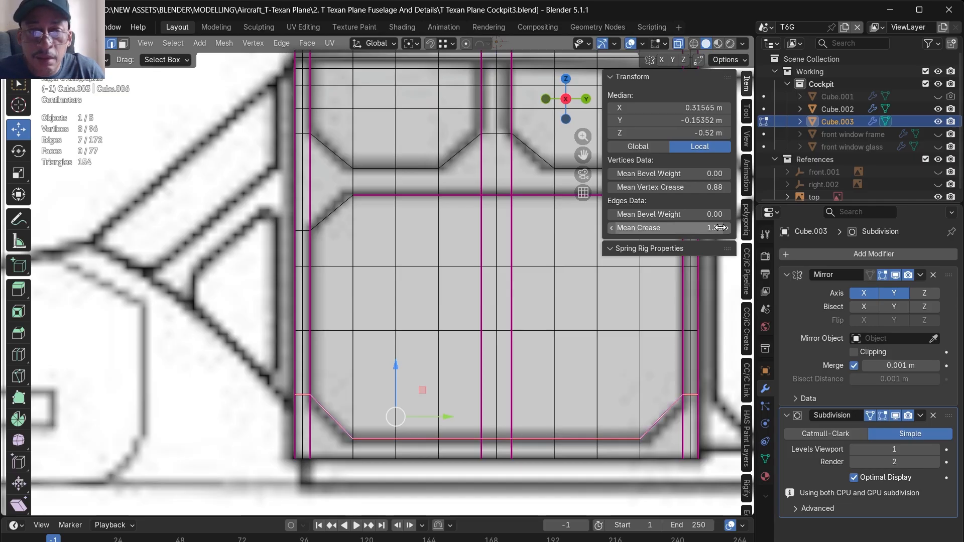
- Set the crease of the lower window's top border and the remaining window outline loops to 1, and turn off Optimal Display
left_click(335, 211, "alt")
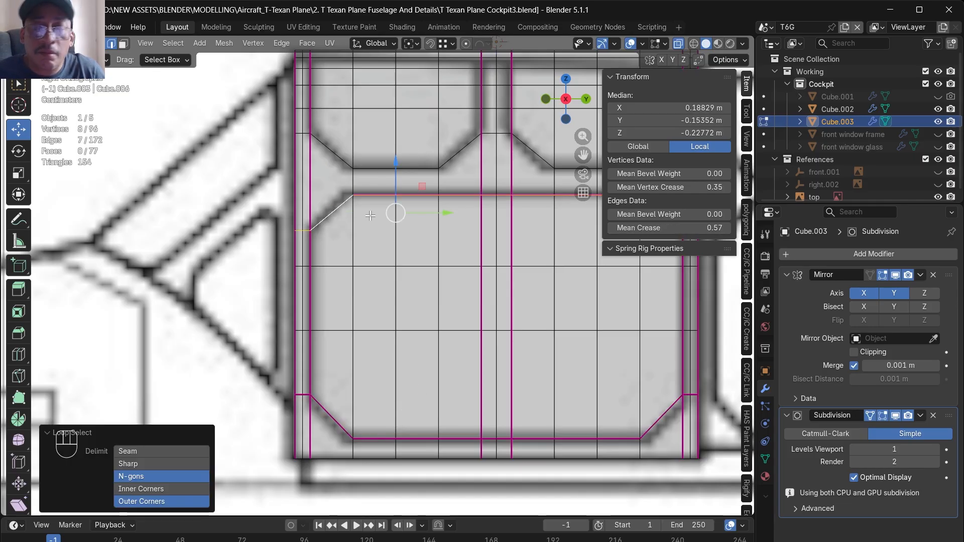
left_click(698, 229)
type("1")
key("Return")
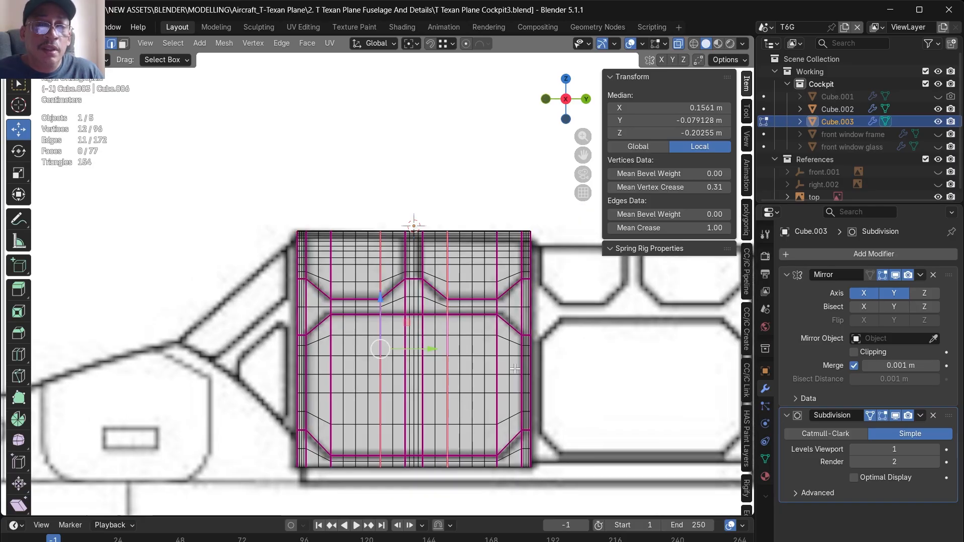
scroll(504, 357, "up", 6)
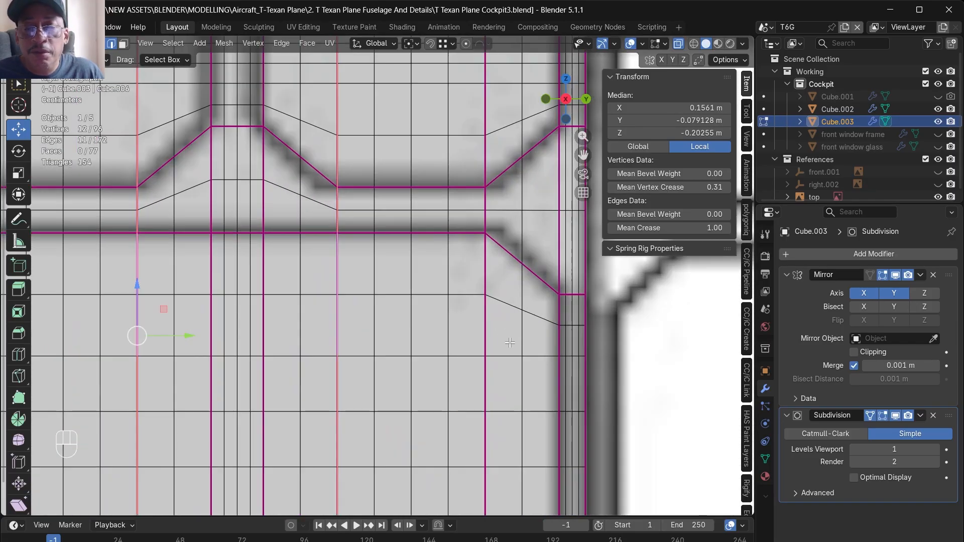
scroll(521, 323, "down", 3)
scroll(522, 323, "down", 1)
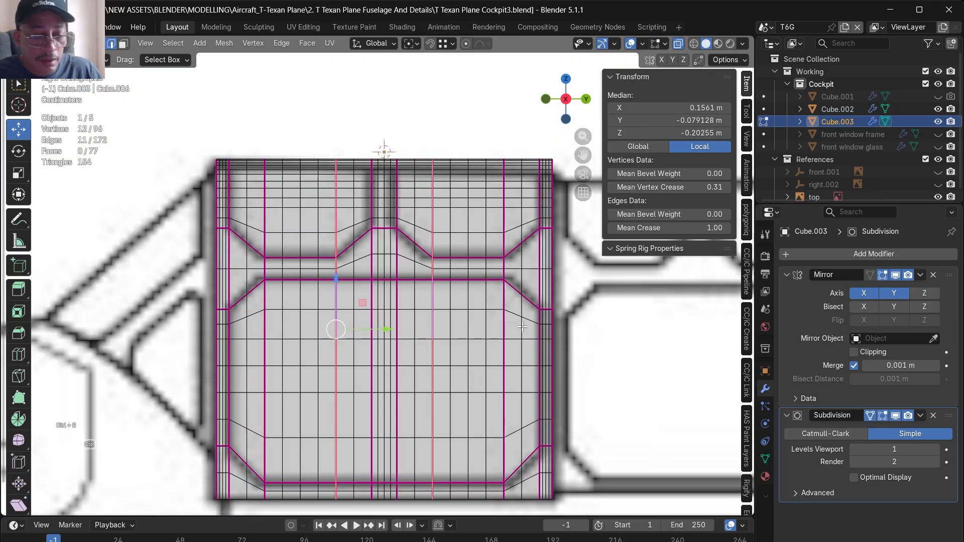
scroll(518, 311, "down", 3)
scroll(533, 412, "up", 3)
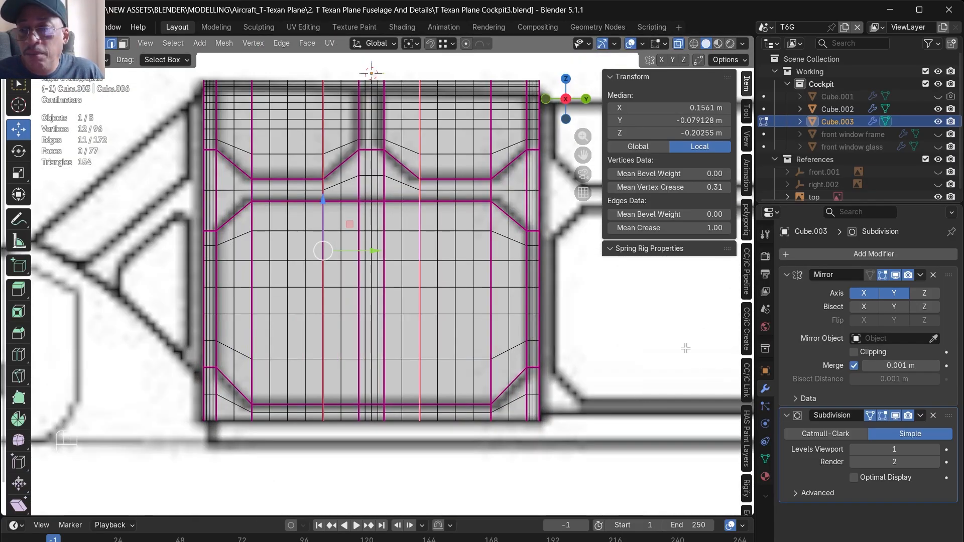
- Apply the Mirror modifier, set the subdivision's render level to 1, and apply the Subdivision modifier
left_click(920, 275)
left_click(862, 290)
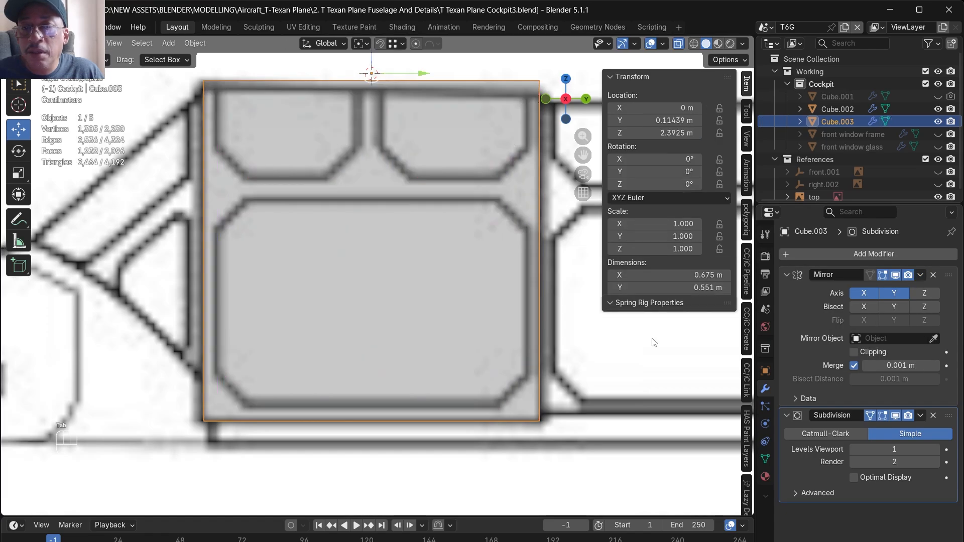
left_click(920, 275)
left_click(855, 322)
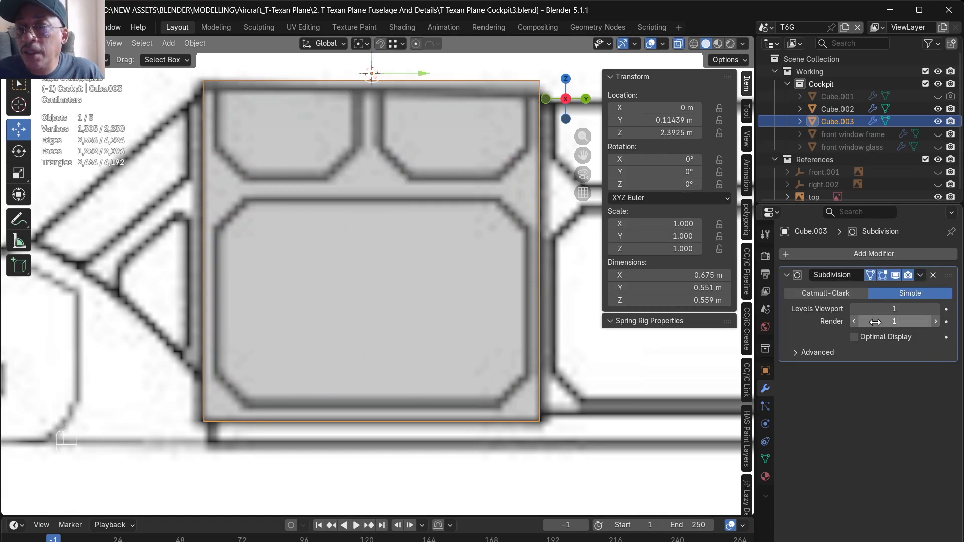
left_click(919, 276)
left_click(908, 291)
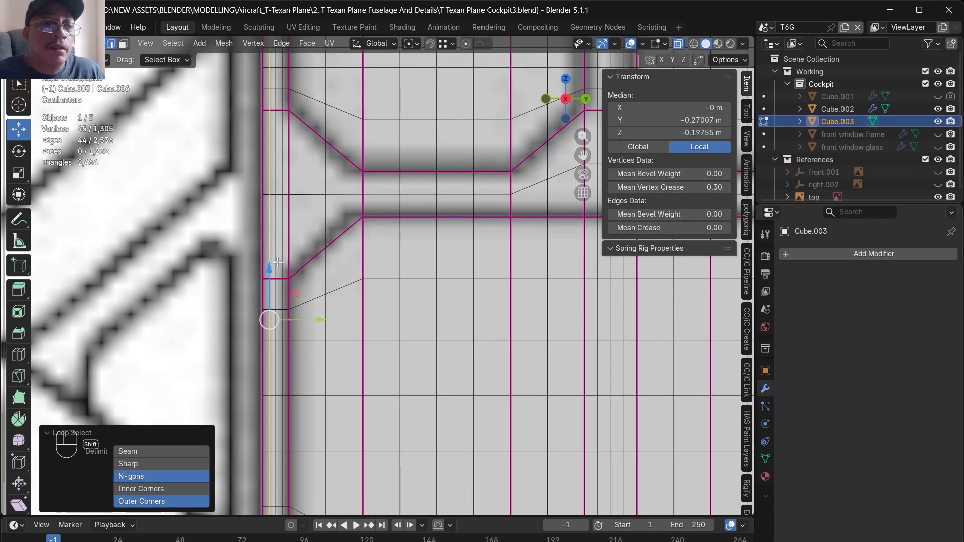
- Dissolve the extra vertical edge loops inside the section's front frame strip
left_click(280, 262, "alt+shift")
right_click(280, 261)
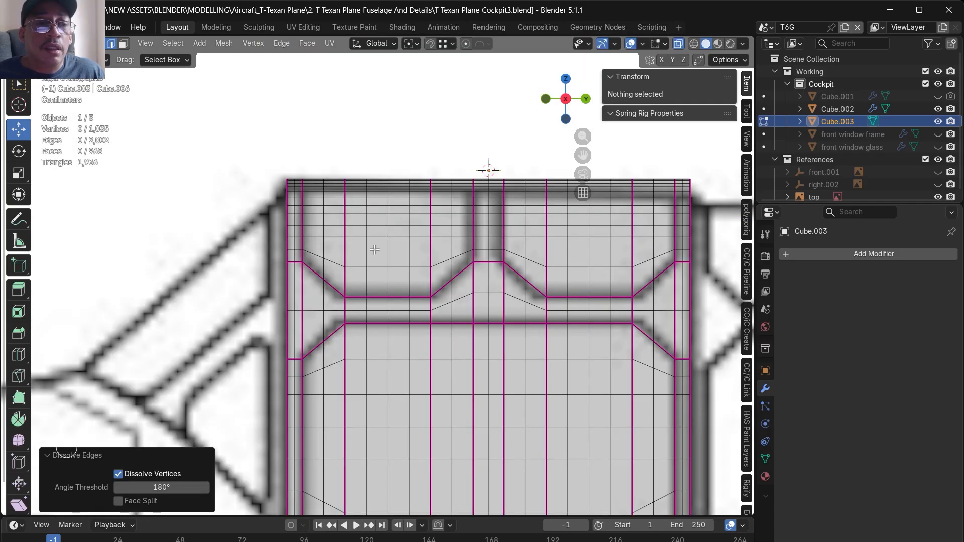
scroll(356, 234, "down", 1)
scroll(356, 233, "down", 2)
scroll(369, 374, "up", 3)
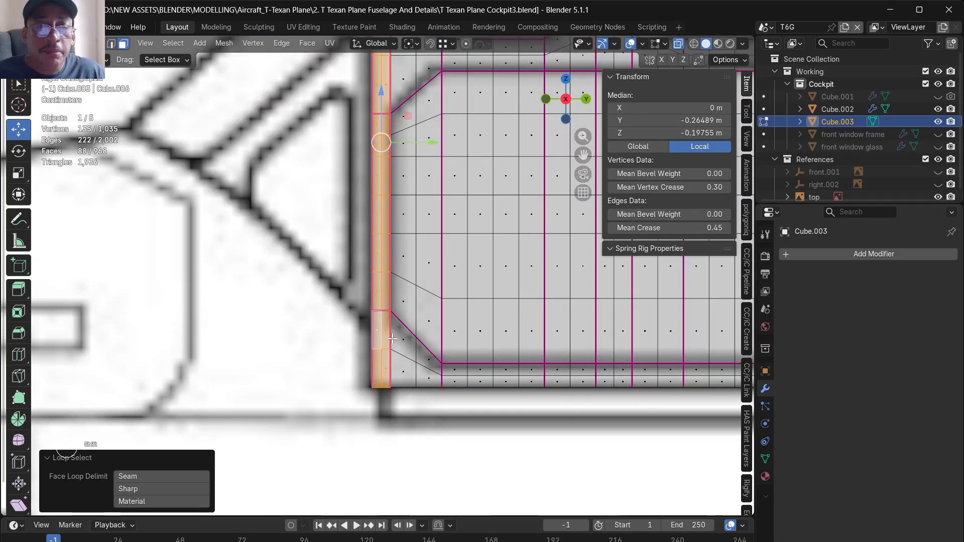
- Select the frame faces around all windows, including the borders, middle rail and centre divider on both sides, and separate them into a new object
left_click(392, 339, "alt+shift")
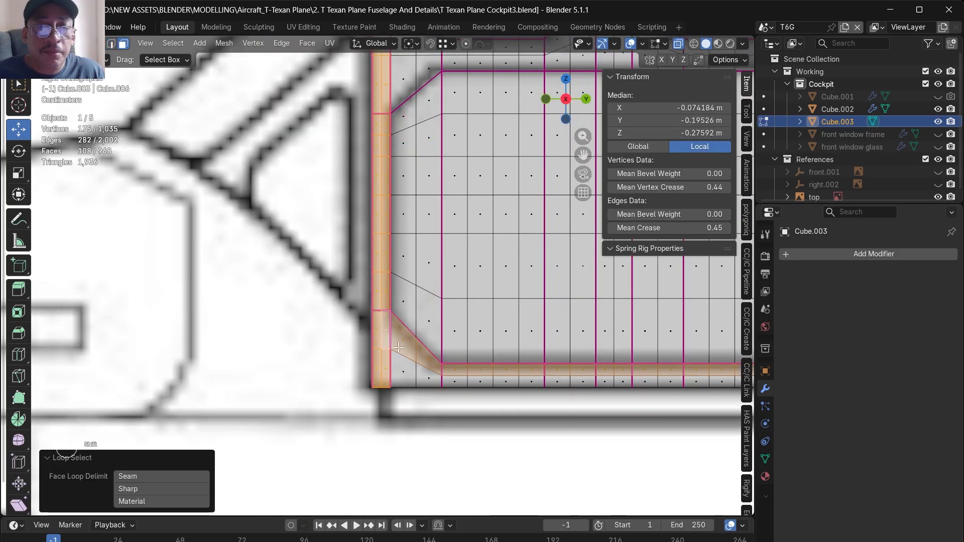
left_click(393, 371, "alt+shift")
scroll(420, 330, "down", 3)
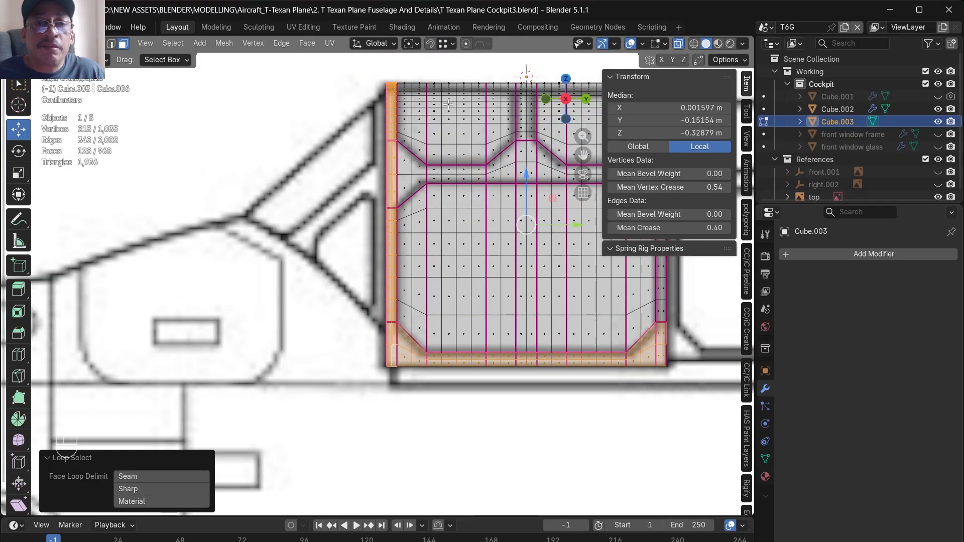
scroll(452, 95, "up", 4)
left_click(345, 266, "alt+shift")
left_click(341, 232, "alt+shift")
scroll(485, 207, "down", 2)
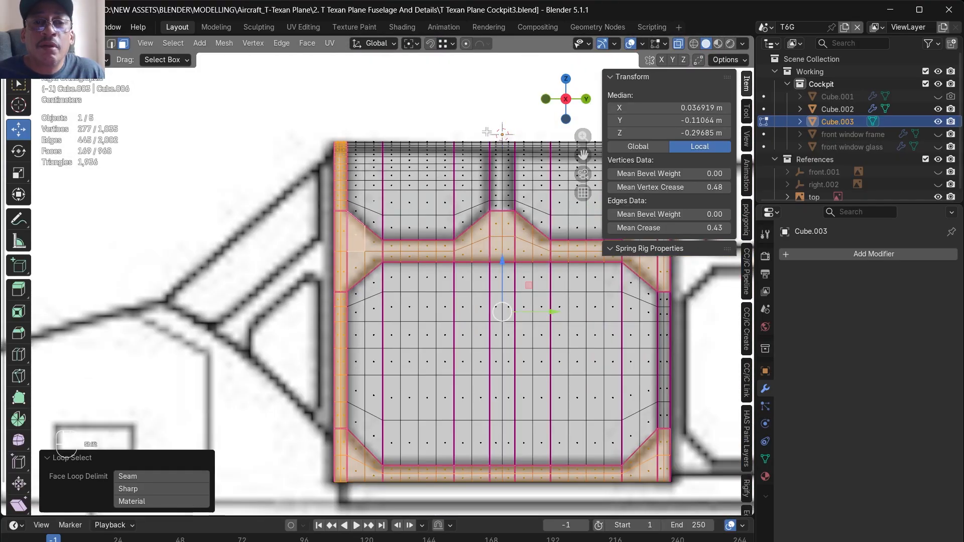
left_click(513, 219, "alt+shift")
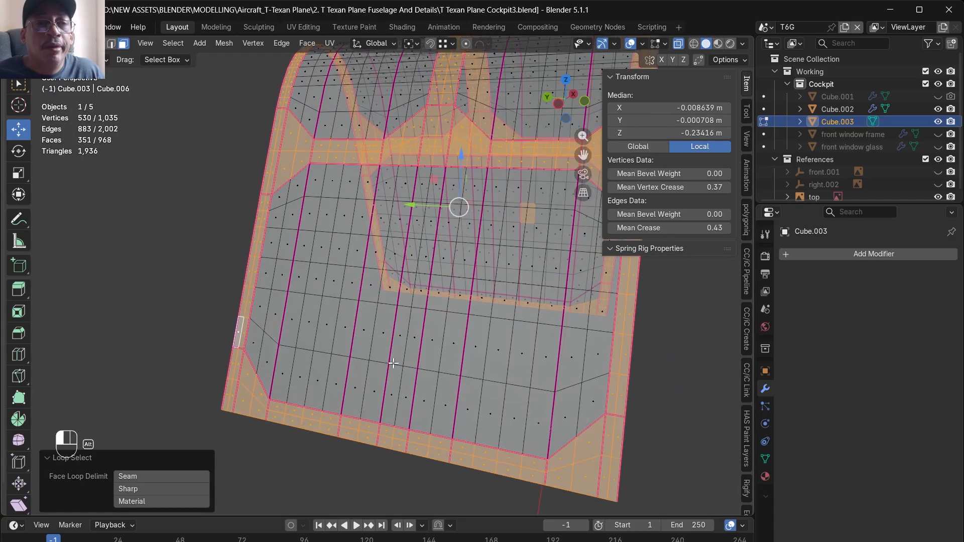
left_click_drag(409, 377, 353, 396, "alt")
scroll(353, 396, "down", 3)
left_click_drag(475, 329, 544, 319, "alt")
key("p")
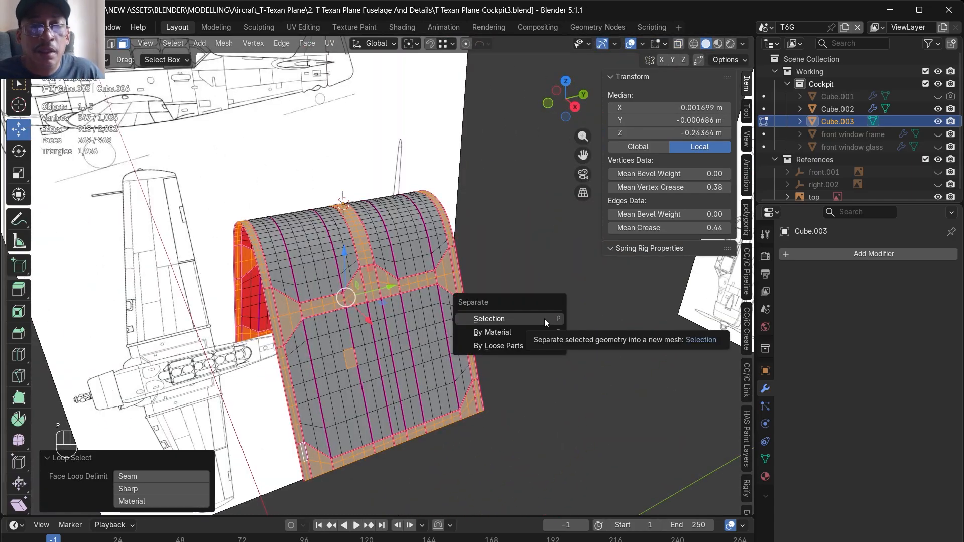
left_click(544, 318)
left_click_drag(545, 318, 596, 312, "alt")
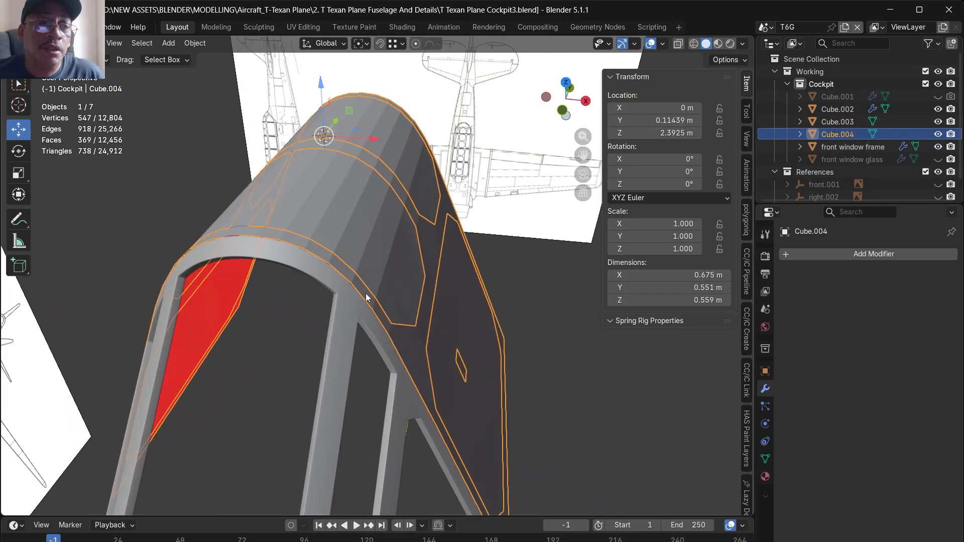
- Hide the glass object Cube.003 and show the front window frame to inspect the separated frame beside it
scroll(365, 293, "up", 2)
left_click_drag(378, 318, 358, 330, "alt")
scroll(419, 284, "down", 5)
left_click_drag(488, 319, 375, 321, "alt")
left_click(375, 320)
left_click(938, 122)
left_click_drag(396, 358, 501, 367, "alt")
scroll(426, 302, "up", 2)
left_click_drag(426, 303, 391, 329, "alt")
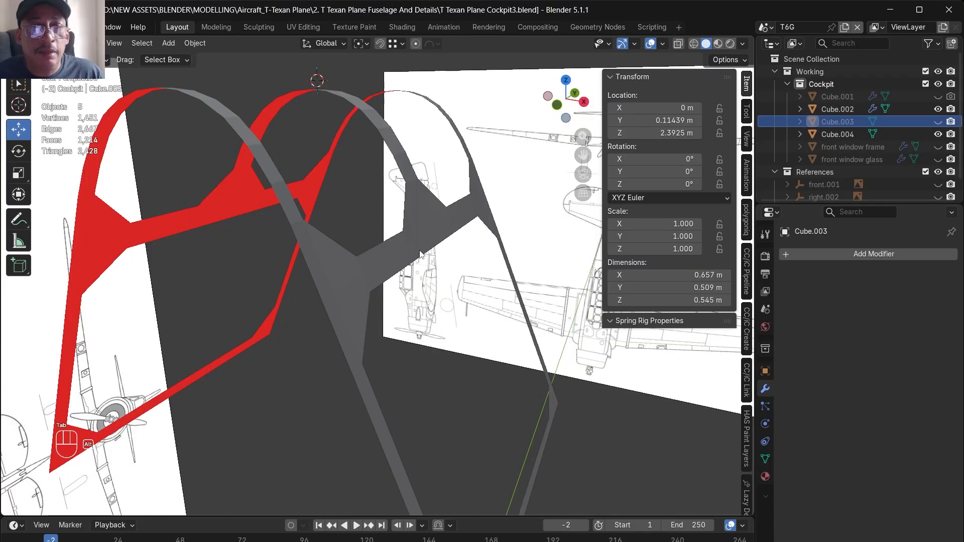
left_click_drag(420, 254, 378, 275, "alt")
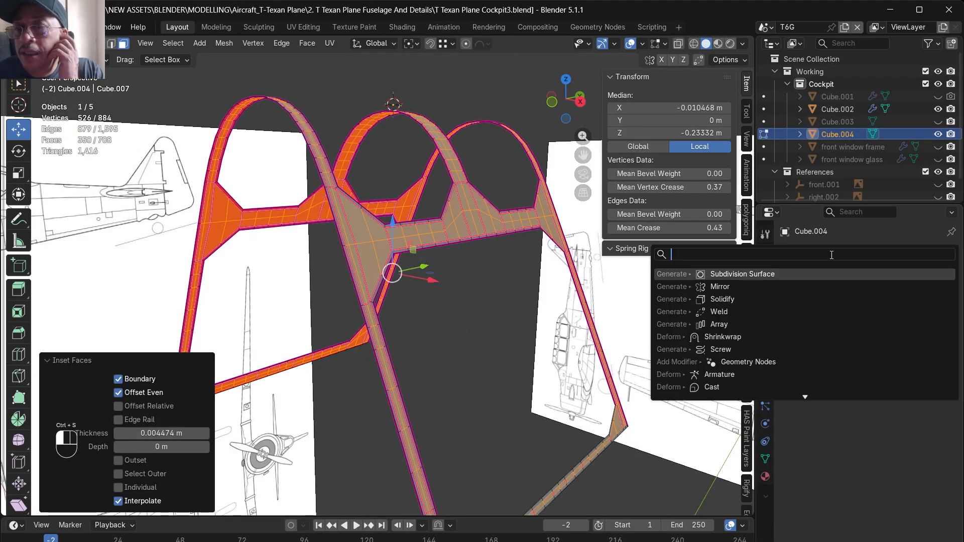
- Add a Solidify modifier to the separated frame and set its thickness to -0.01 m
left_click(833, 424)
left_click(855, 309)
left_click(855, 309)
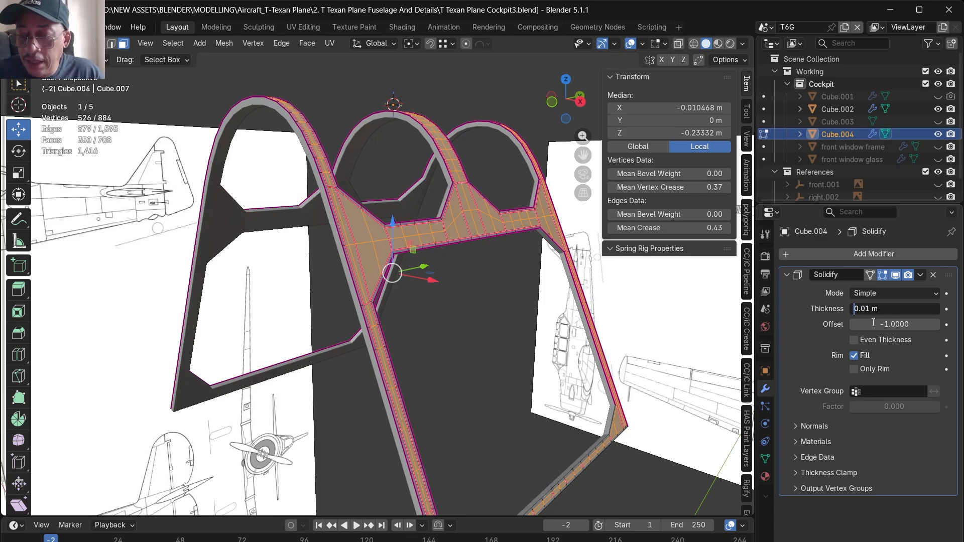
type("-")
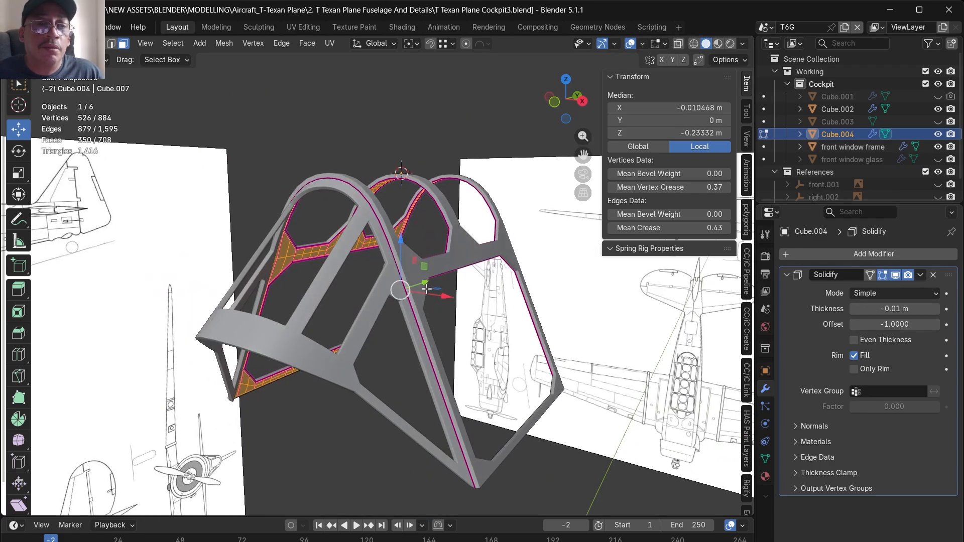
- Compare the solidified frame with the windshield frame from several angles, and hide the front window frame
left_click_drag(410, 298, 414, 300, "alt")
middle_click_drag(398, 293, 287, 303)
left_click_drag(322, 305, 366, 317, "alt")
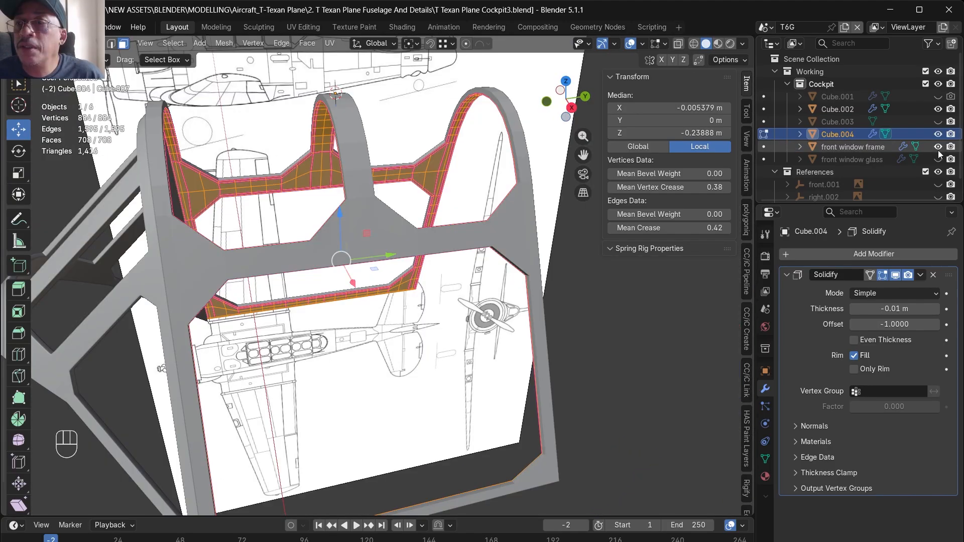
left_click(938, 147)
left_click_drag(578, 321, 501, 251, "alt")
scroll(385, 234, "down", 3)
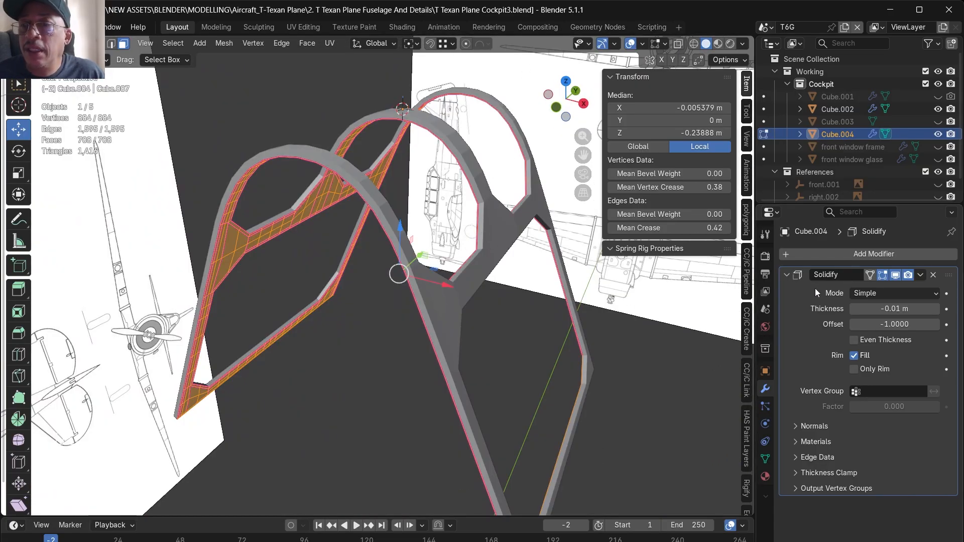
- Return to Object Mode and apply the Solidify modifier on the frame
key("Tab")
left_click(920, 275)
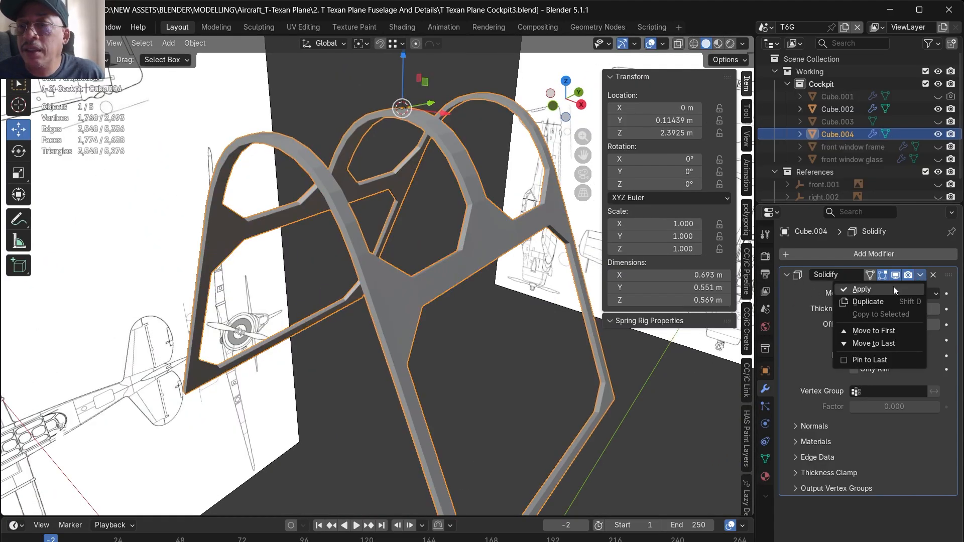
left_click(862, 290)
- Select the vertices near the frame's centre line in the see-through view and delete the negative X half of the mesh
left_click_drag(620, 357, 374, 227, "alt")
left_click_drag(468, 260, 384, 245, "alt")
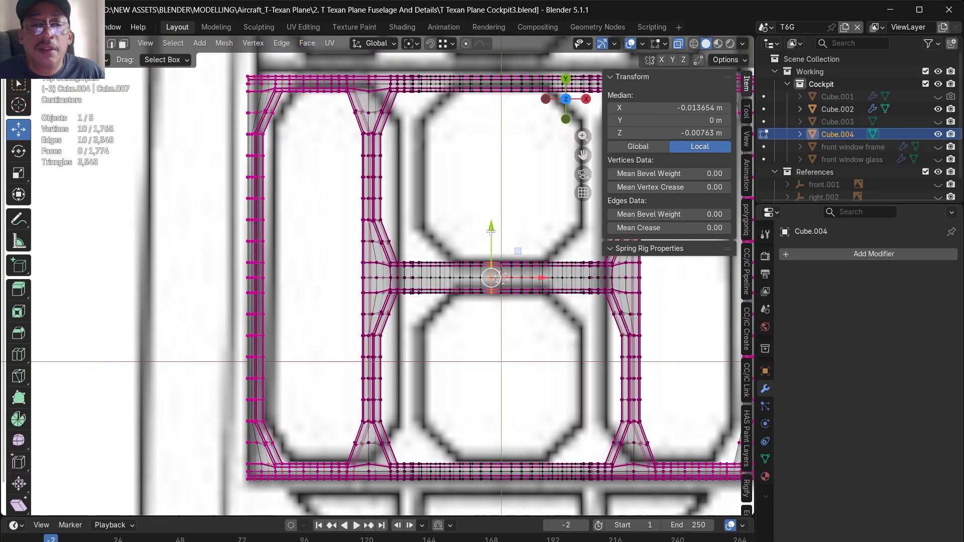
left_click_drag(488, 503, 494, 411, "alt+shift")
scroll(494, 409, "up", 5)
left_click_drag(496, 279, 517, 386, "shift")
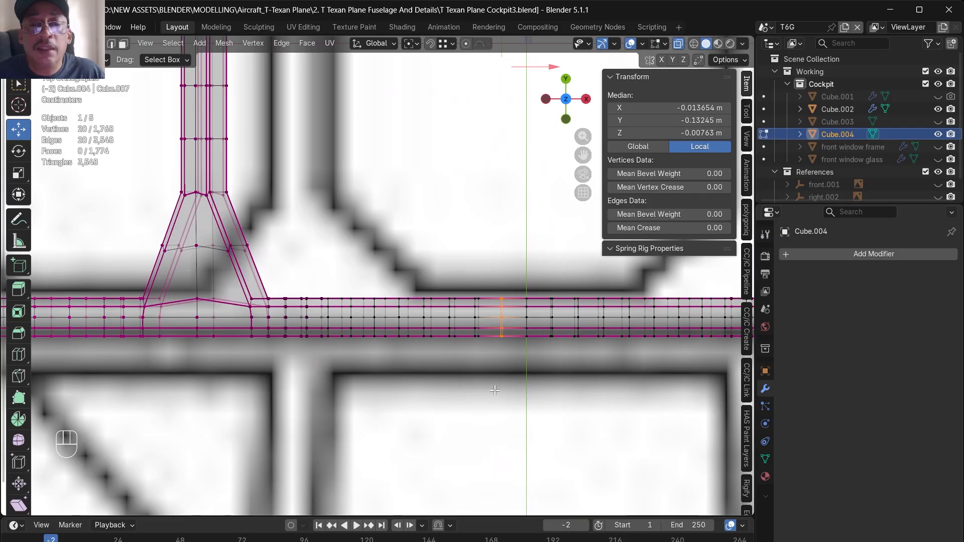
scroll(476, 397, "down", 10)
scroll(475, 196, "up", 4)
scroll(470, 242, "up", 3)
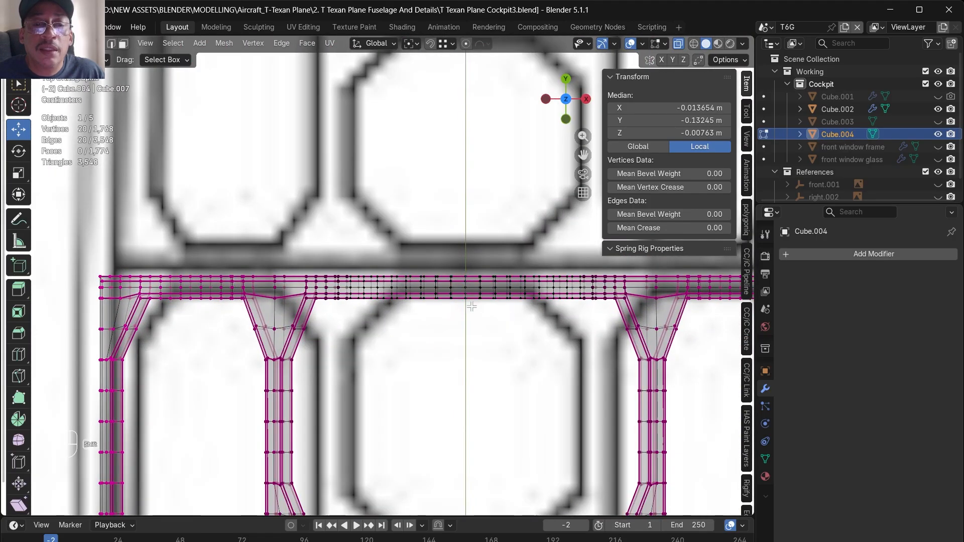
scroll(472, 307, "up", 2)
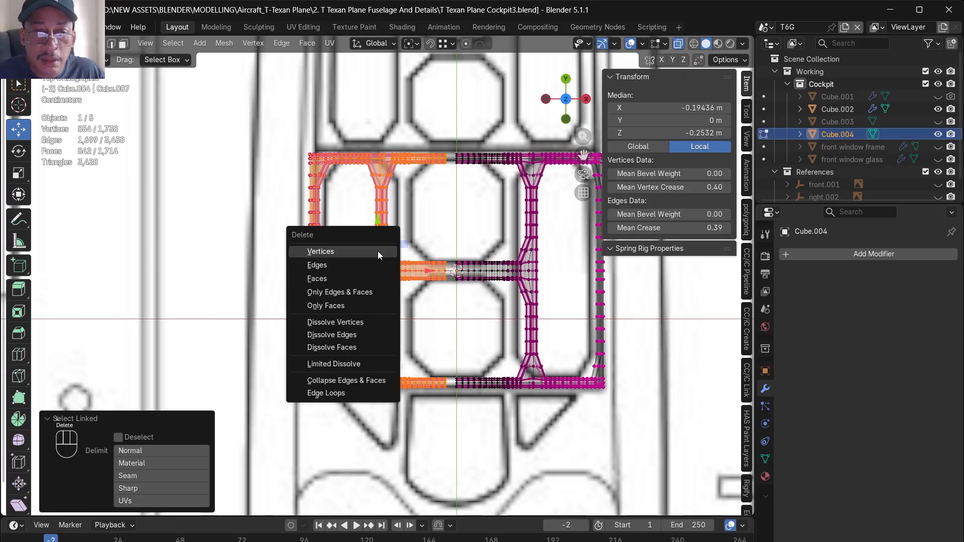
left_click(378, 251)
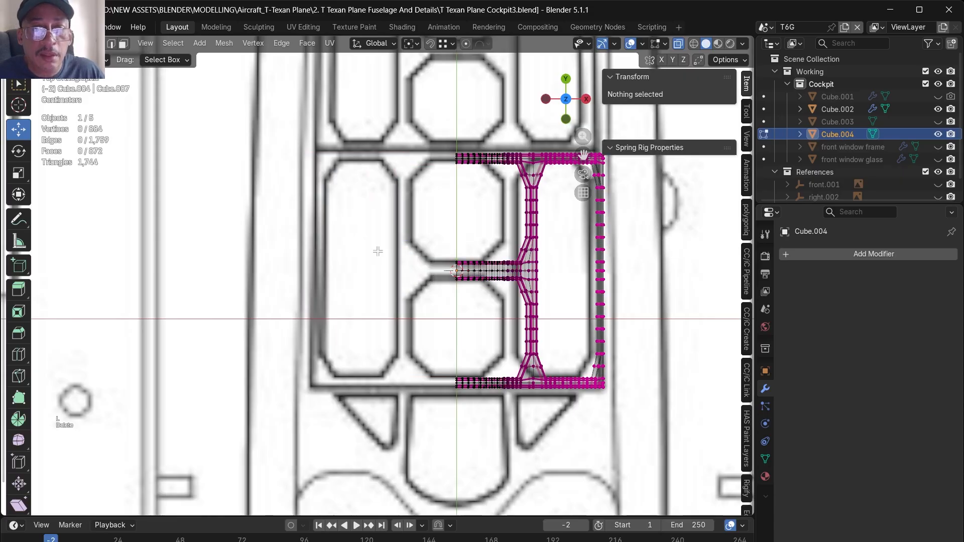
- Delete the positive Y half of the remaining frame mesh, keeping one quarter
left_click_drag(449, 147, 643, 262)
key("x")
left_click(643, 261)
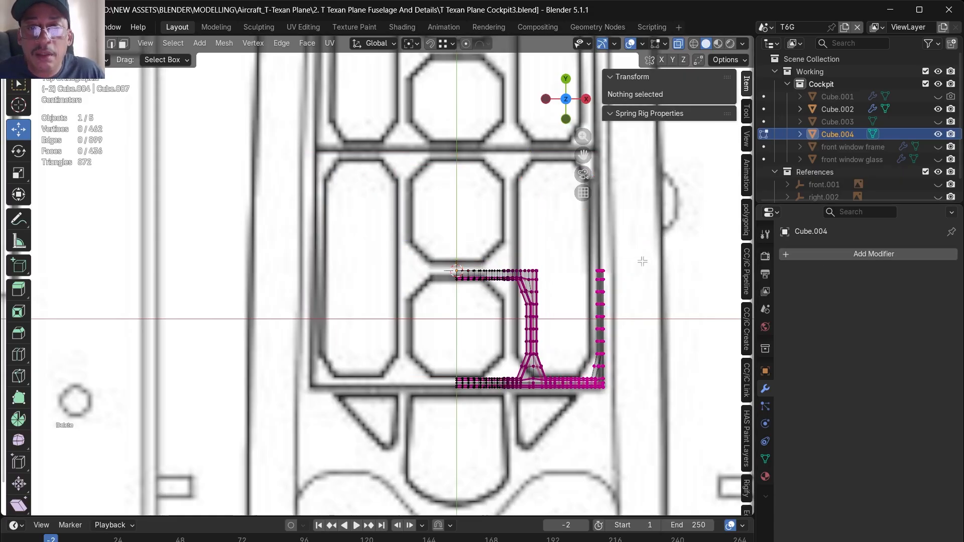
- Add a Mirror modifier to the quarter frame and enable both the X and Y axes
left_click(823, 262)
left_click(823, 254)
left_click(753, 306)
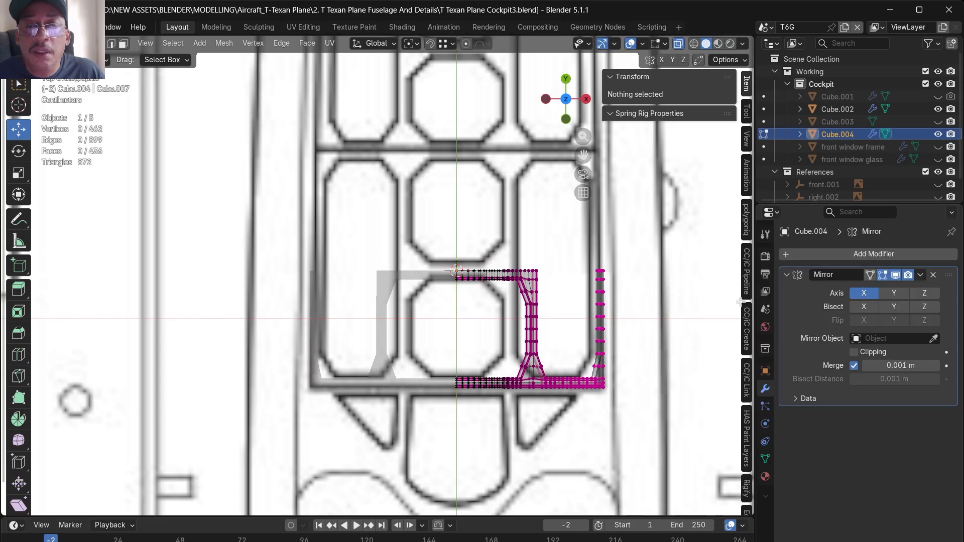
left_click(897, 294)
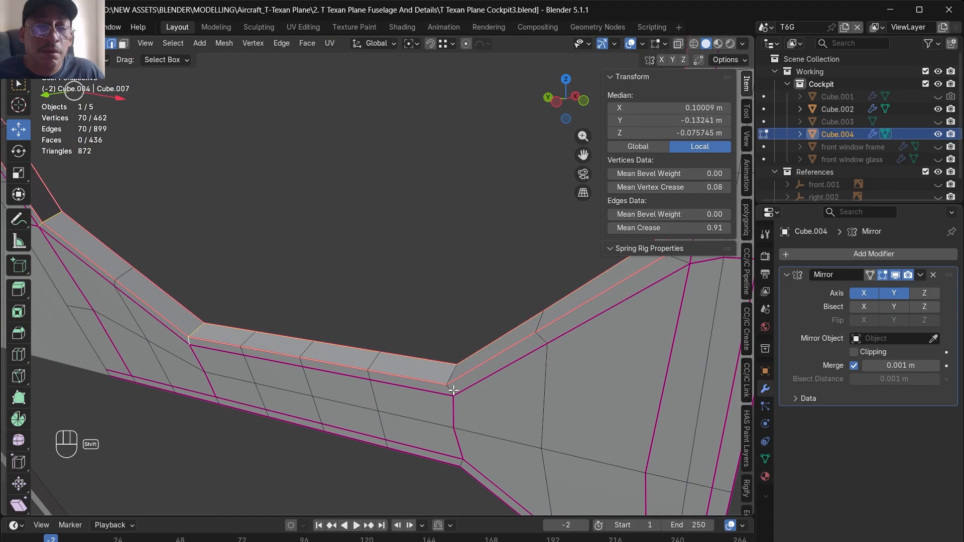
- Select the rim edge loops of the upper window opening and the short edges across its corners
left_click(454, 390, "shift")
left_click_drag(453, 373, 558, 401, "alt")
scroll(405, 385, "down", 5)
left_click_drag(432, 413, 381, 437, "alt")
scroll(289, 460, "up", 4)
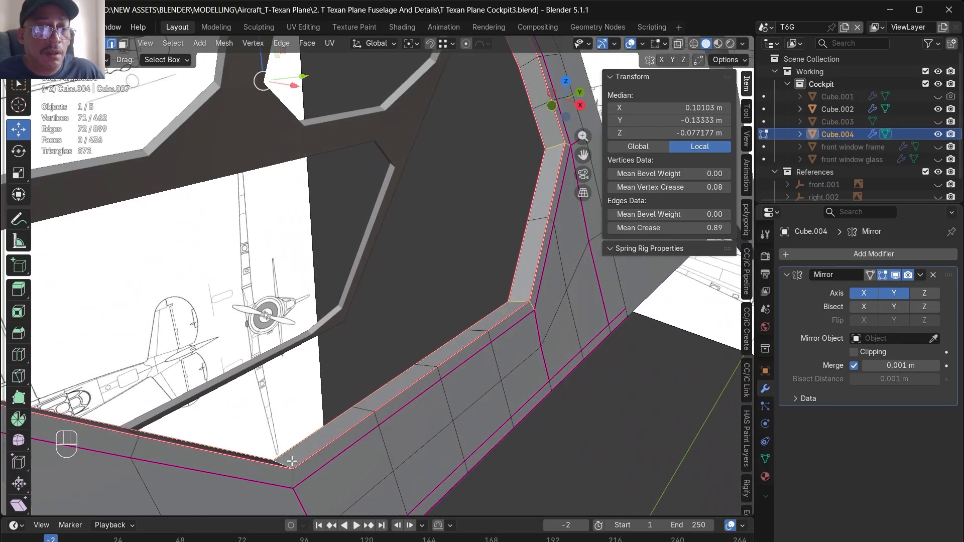
left_click(293, 477, "shift")
scroll(479, 432, "down", 4)
left_click_drag(321, 442, 275, 452, "alt")
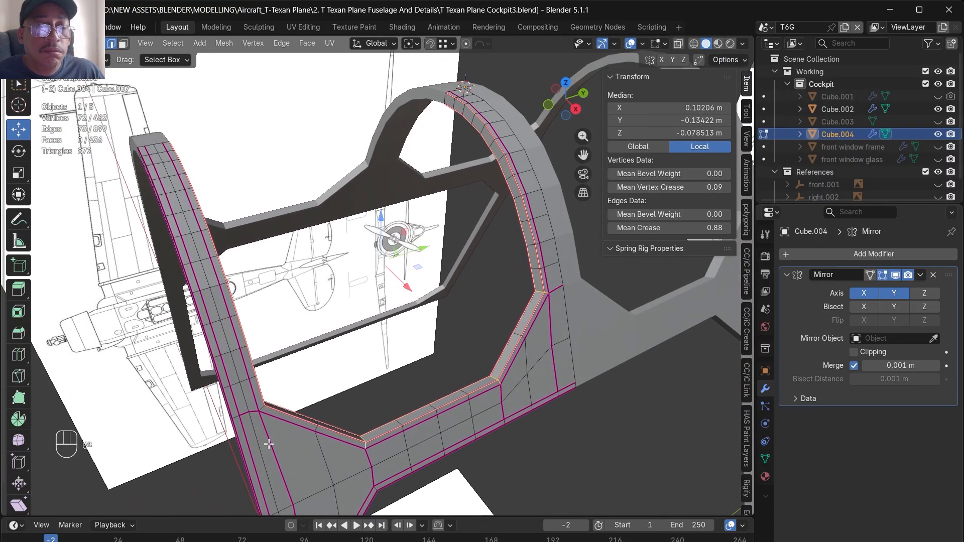
- Add the short corner edges of the lower window opening to the selection
scroll(254, 407, "up", 4)
double_click(278, 416, "shift")
scroll(372, 379, "down", 4)
left_click_drag(404, 352, 394, 331, "alt")
left_click_drag(394, 331, 388, 321, "alt")
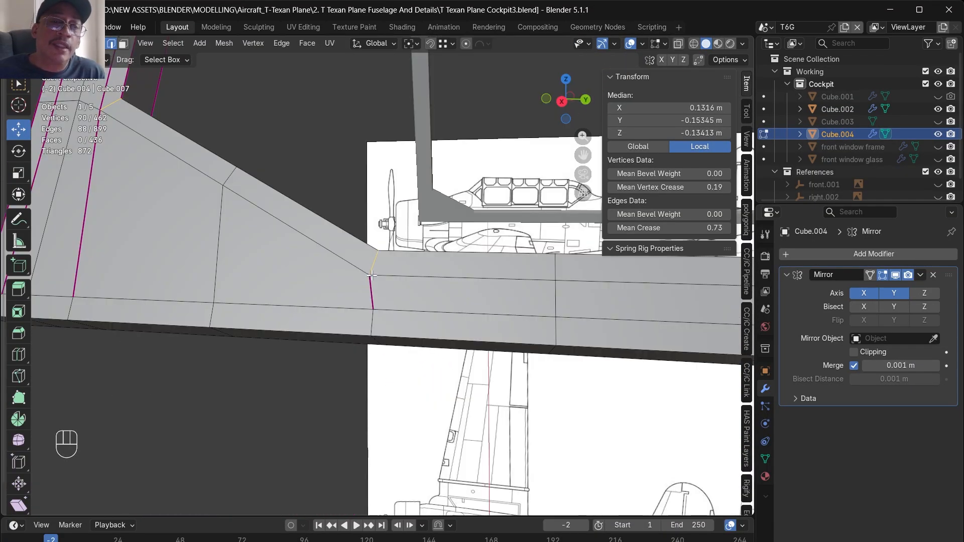
scroll(387, 282, "down", 5)
left_click_drag(390, 284, 431, 323, "alt")
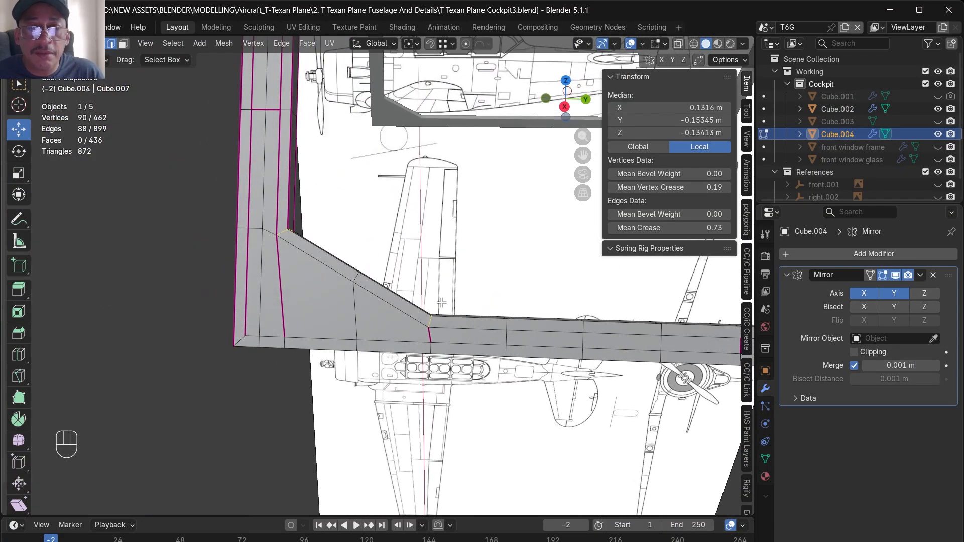
scroll(434, 323, "up", 7)
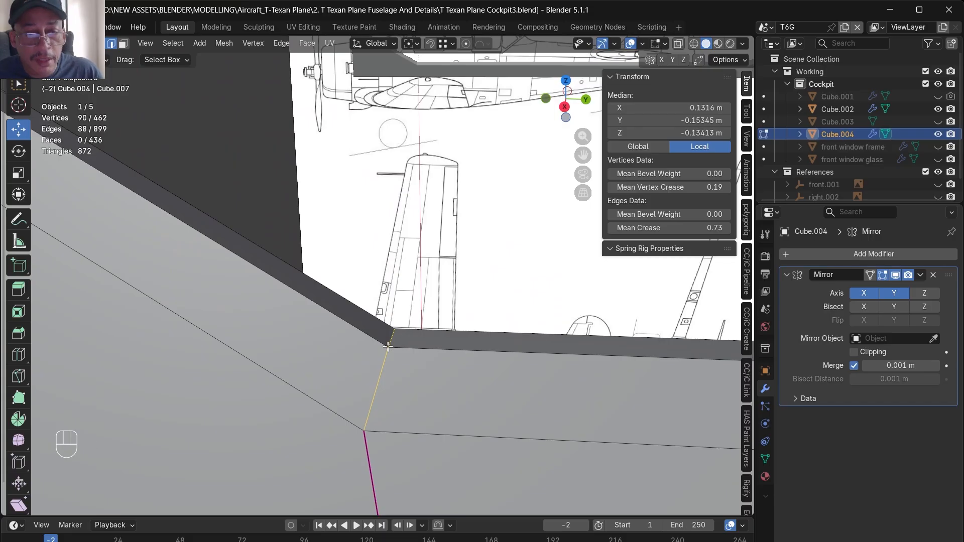
- Save the file and add both rim edge loops of the lower window opening to the selection
key("ctrl+s")
scroll(392, 368, "down", 8)
double_click(342, 330, "shift")
scroll(353, 327, "down", 4)
left_click_drag(354, 327, 346, 368, "alt")
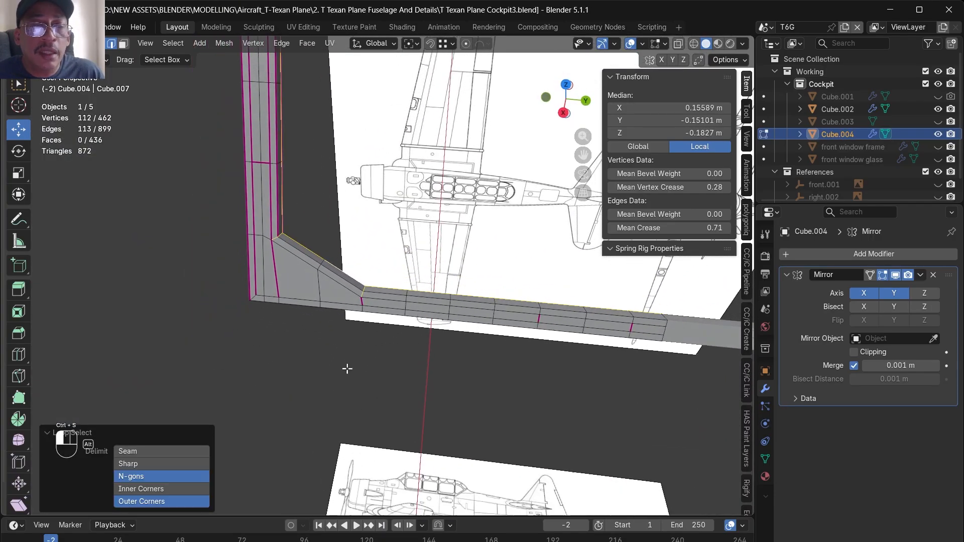
scroll(354, 286, "up", 4)
double_click(354, 299, "shift")
scroll(354, 300, "down", 4)
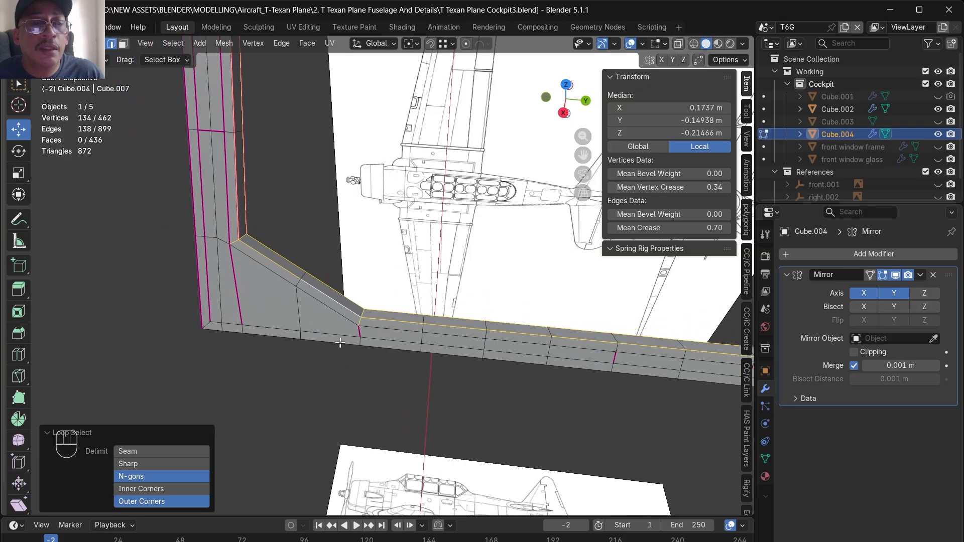
- Bevel the selected frame edges with a width of 0.00132 m and 2 segments, and inspect the bevelled corners
scroll(339, 327, "down", 3)
middle_click_drag(417, 124, 390, 82)
scroll(358, 97, "up", 5)
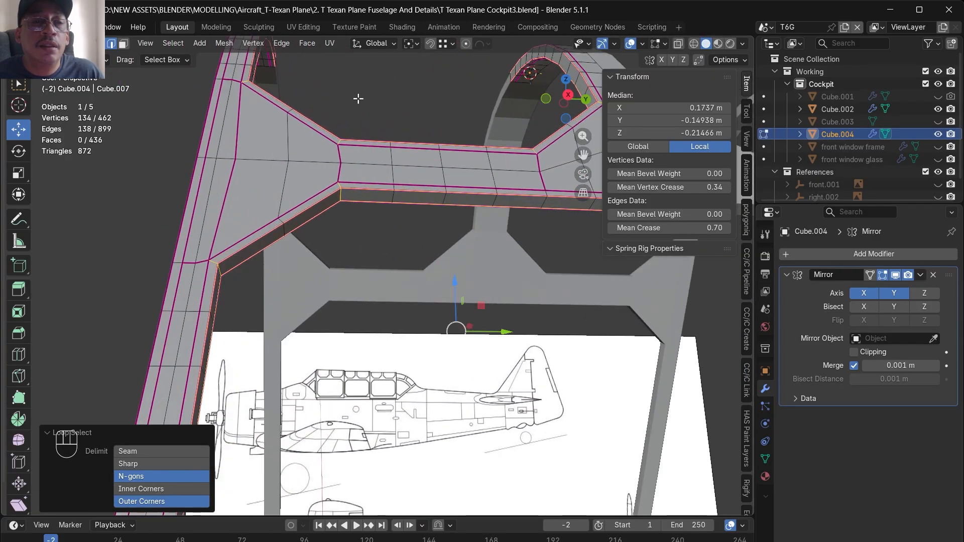
scroll(358, 98, "up", 2)
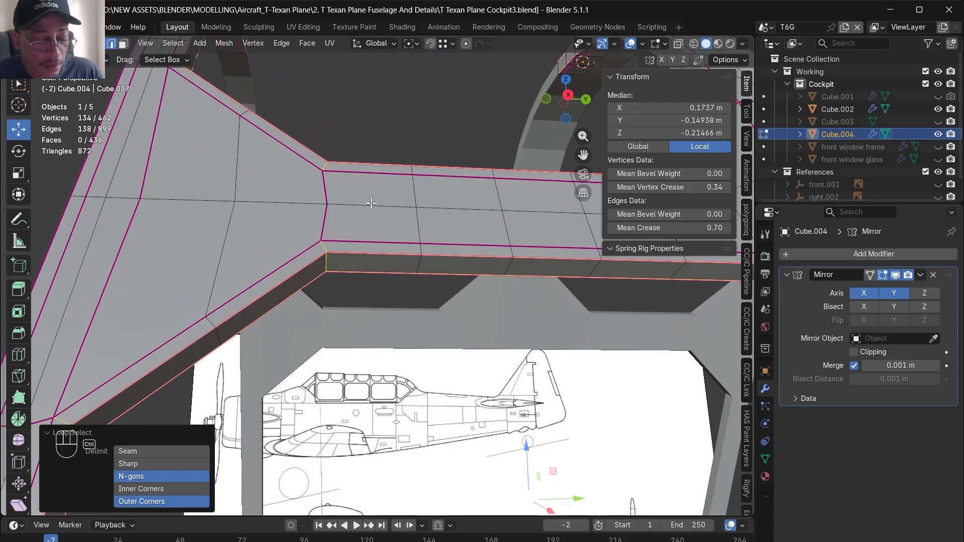
key("ctrl+b")
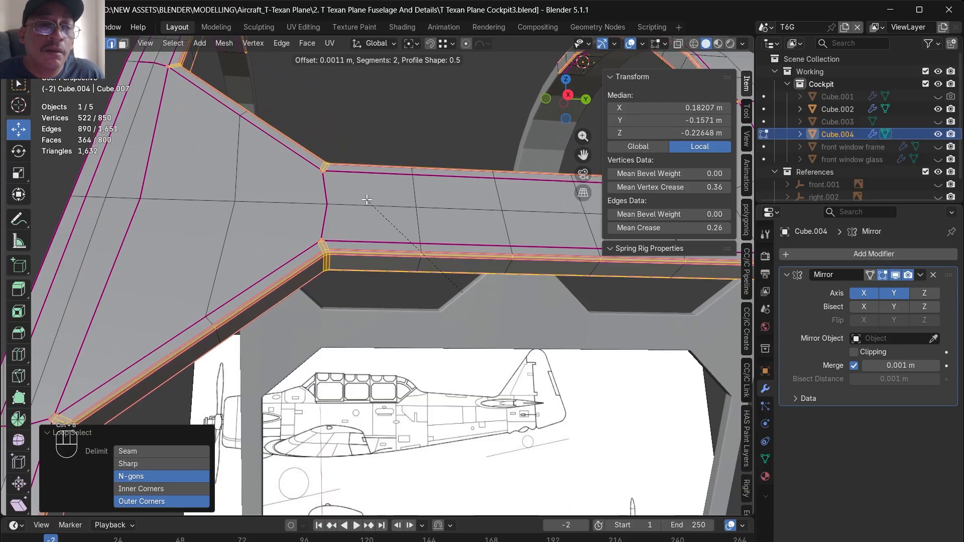
left_click(366, 199)
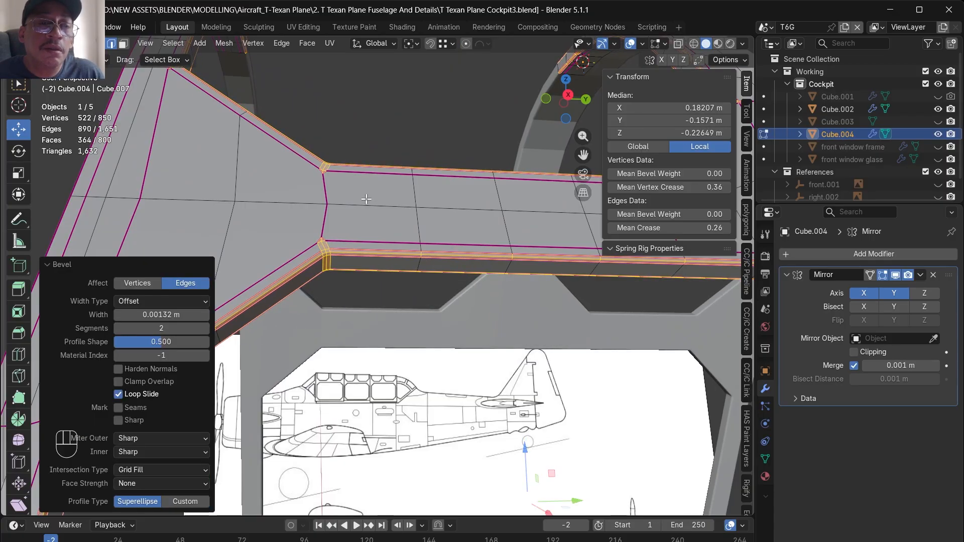
key("KP_Decimal")
middle_click_drag(416, 238, 452, 238)
scroll(433, 194, "up", 8)
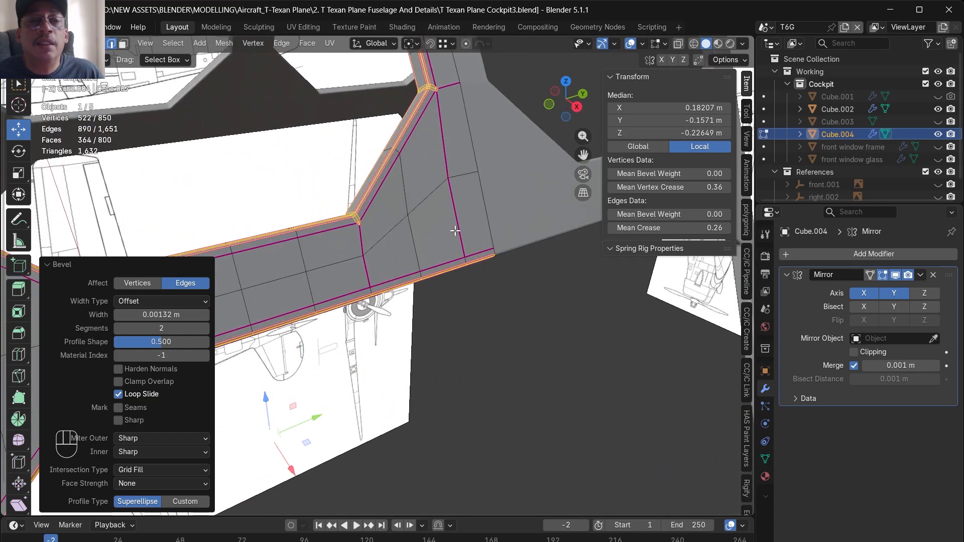
- Add a Subdivision modifier below the Mirror modifier on the frame
left_click(823, 254)
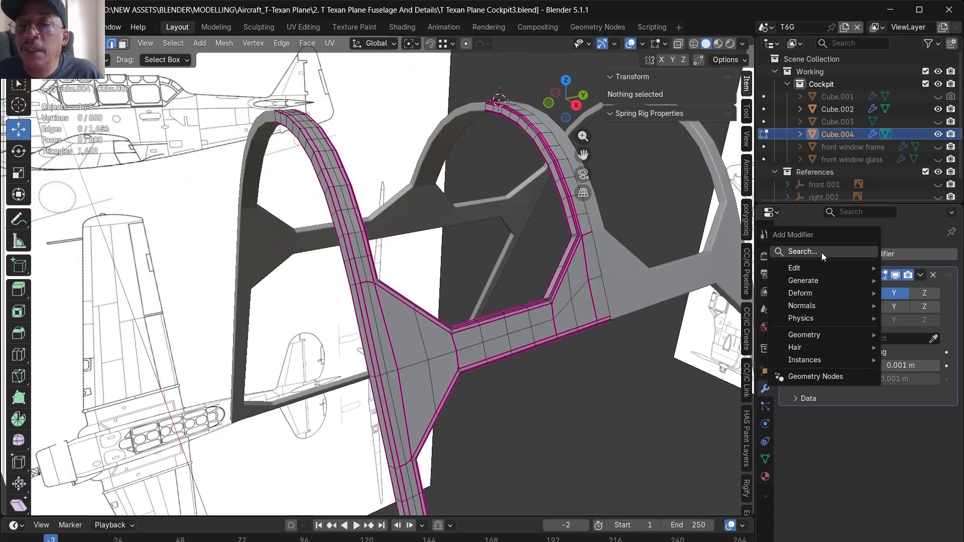
left_click(823, 254)
left_click(743, 300)
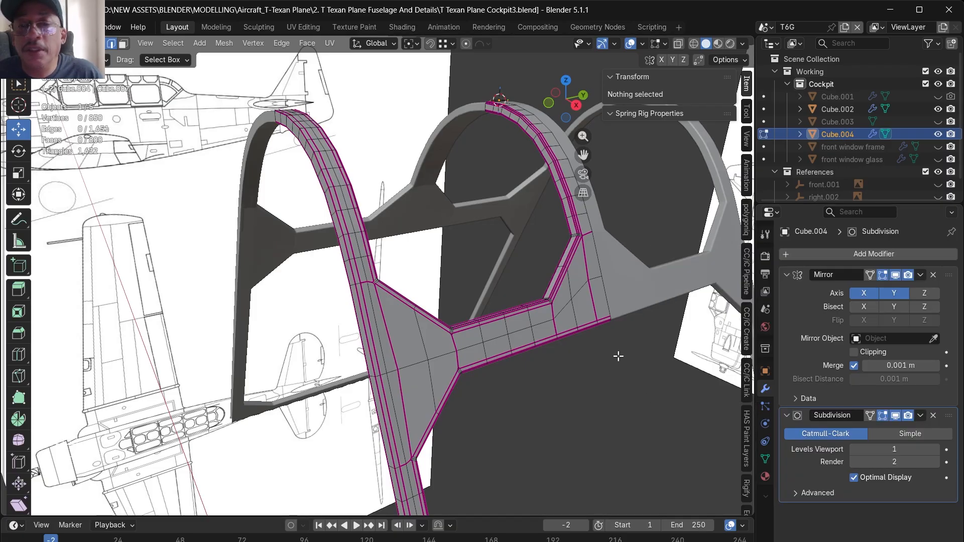
- Set the edge crease of the whole frame mesh to 0, clear its vertex crease as well, and shade the object smooth
middle_click_drag(619, 357, 871, 416)
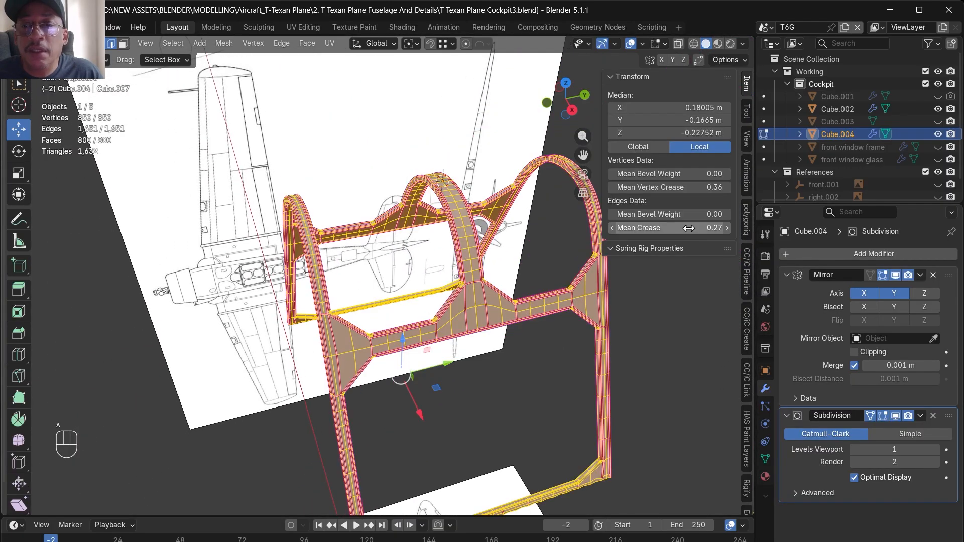
double_click(689, 228)
type("0")
key("Return")
double_click(700, 188)
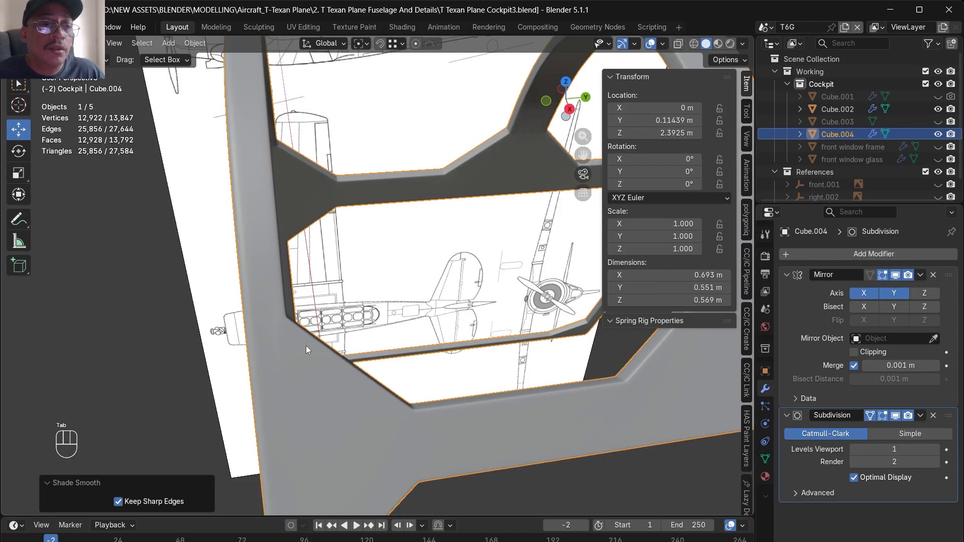
middle_click_drag(306, 346, 170, 331, "alt")
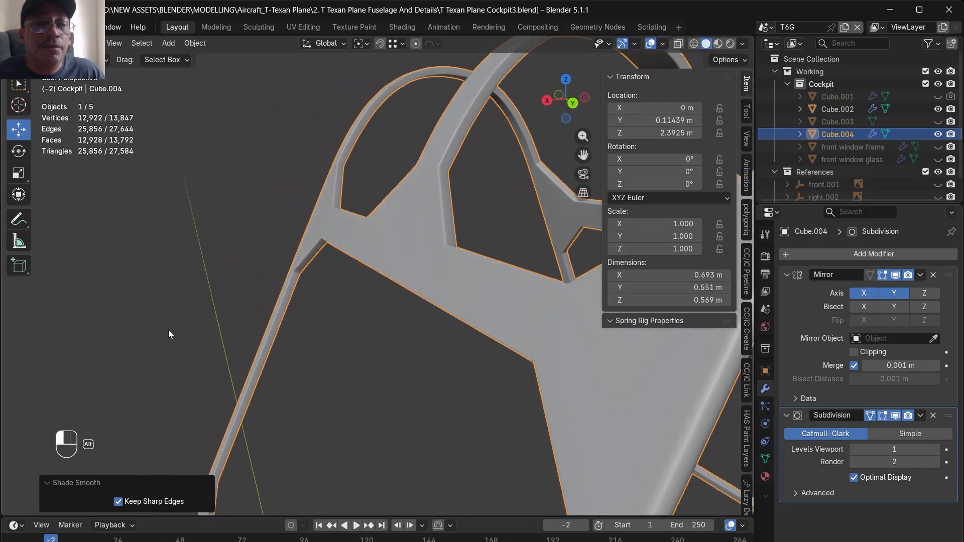
- Rename the frame object to "cockpit A" and the glass object Cube.003 to "cockpit A glass"
double_click(838, 134)
type("cockpit A")
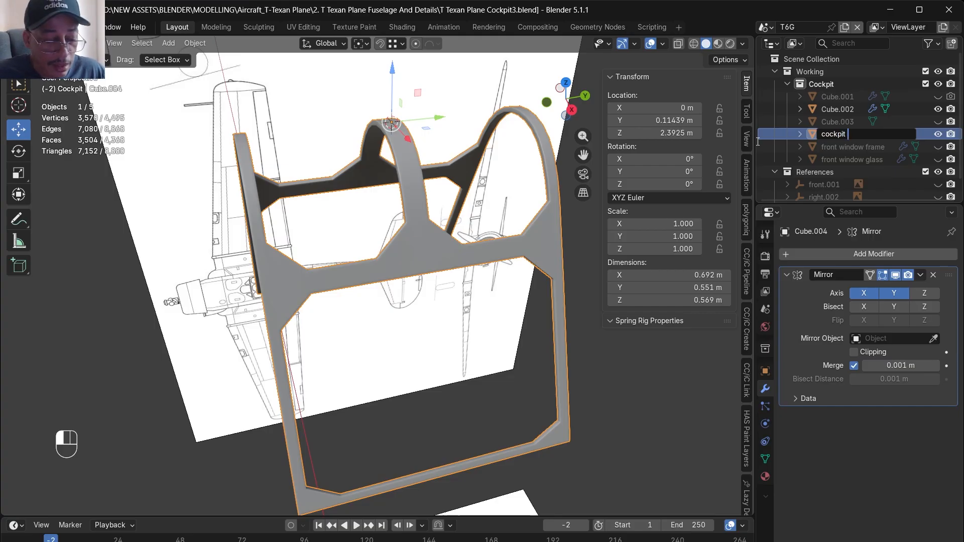
double_click(837, 133)
type("cockpit A glass")
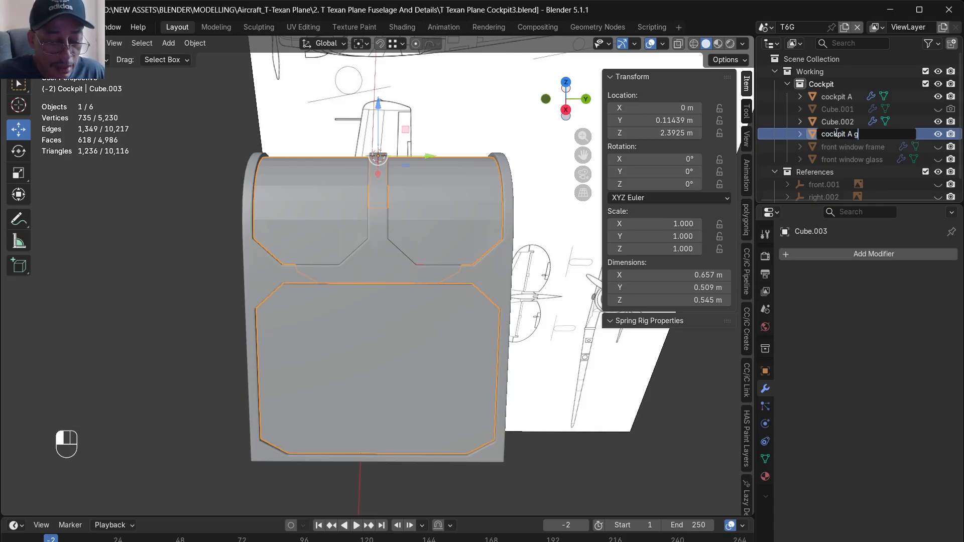
key("Return")
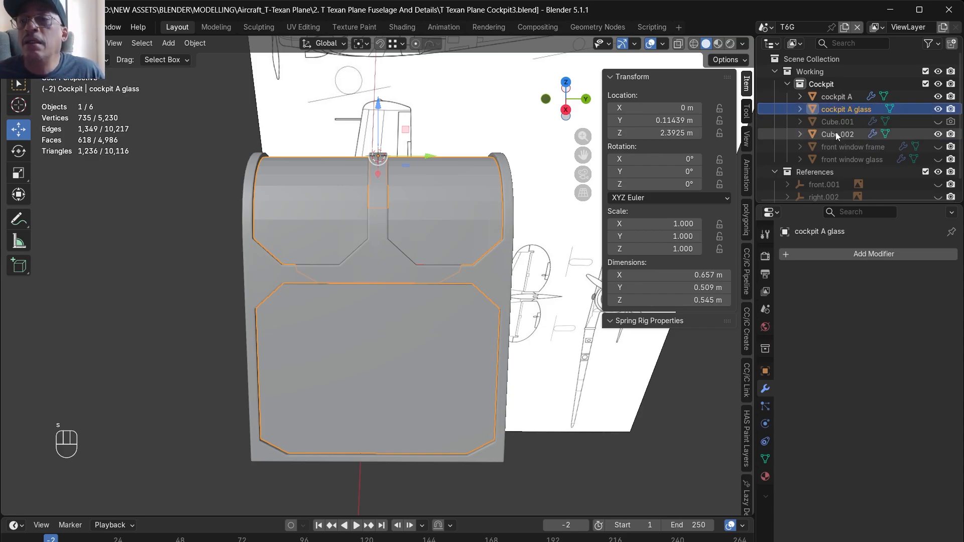
- Save the Blender file, and save an incremental version of it
key("ctrl+s")
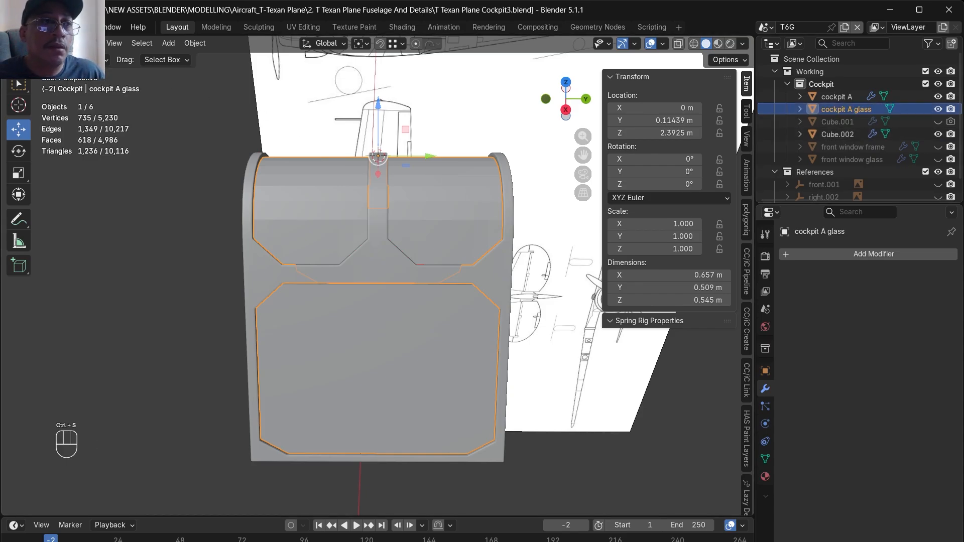
left_click(27, 26)
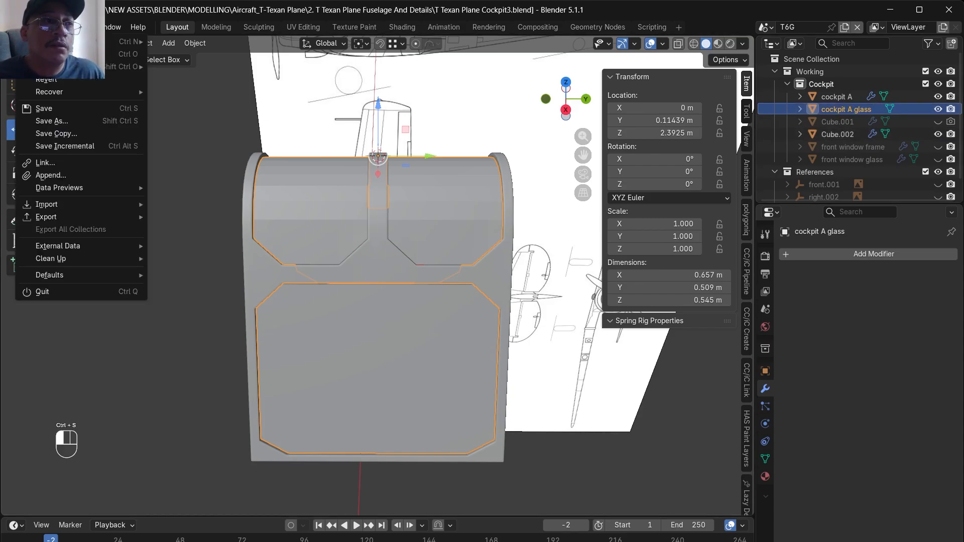
left_click(76, 147)
- Inspect the glass mesh in Edit Mode from several sides, including the creased edge loop across the upper panel
middle_click_drag(337, 268, 527, 321)
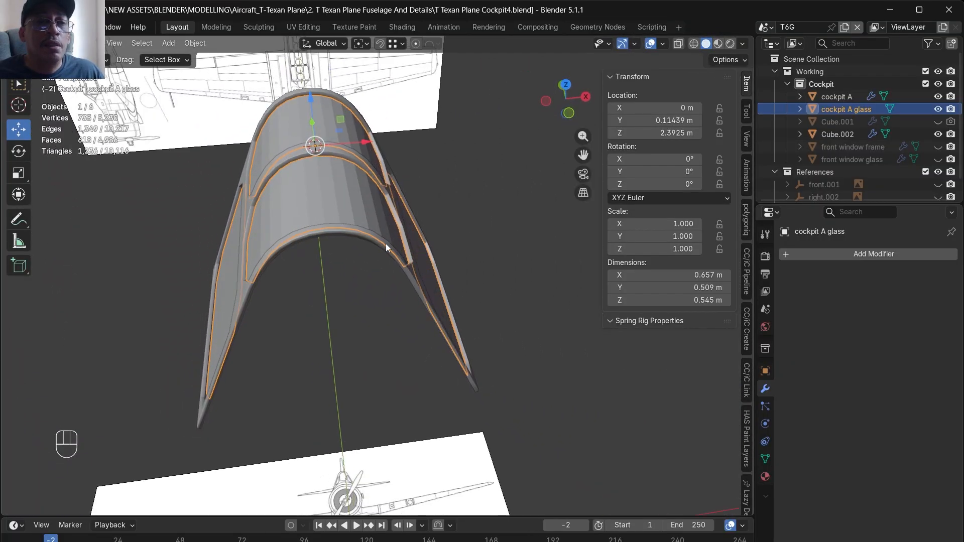
key("Tab")
middle_click_drag(279, 210, 296, 221)
left_click_drag(296, 222, 293, 389, "alt")
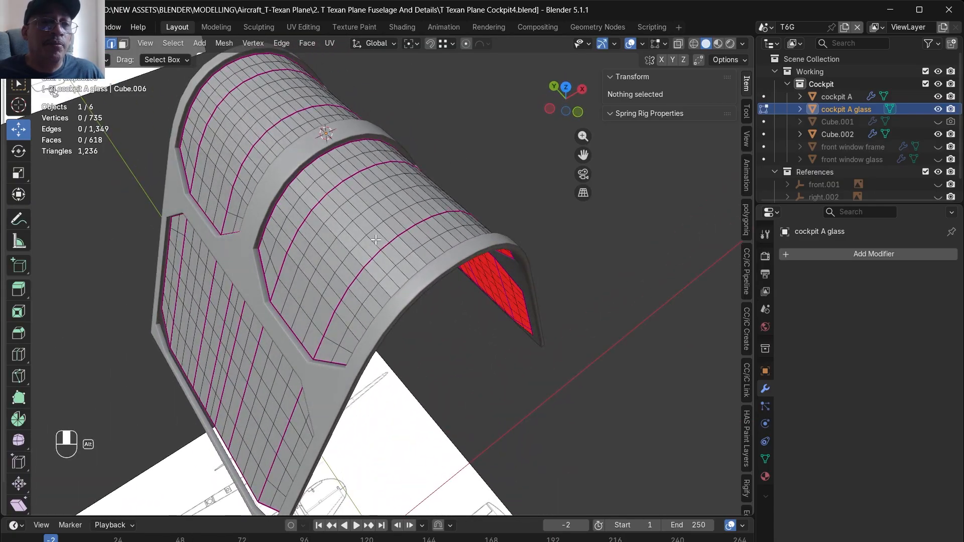
left_click_drag(291, 428, 342, 332, "alt")
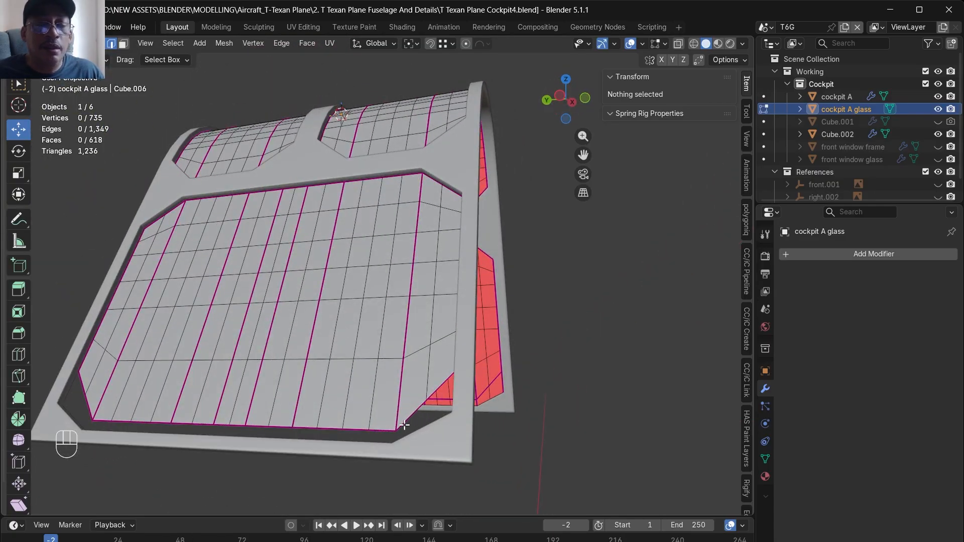
left_click_drag(433, 395, 357, 298, "alt")
left_click(306, 329, "alt")
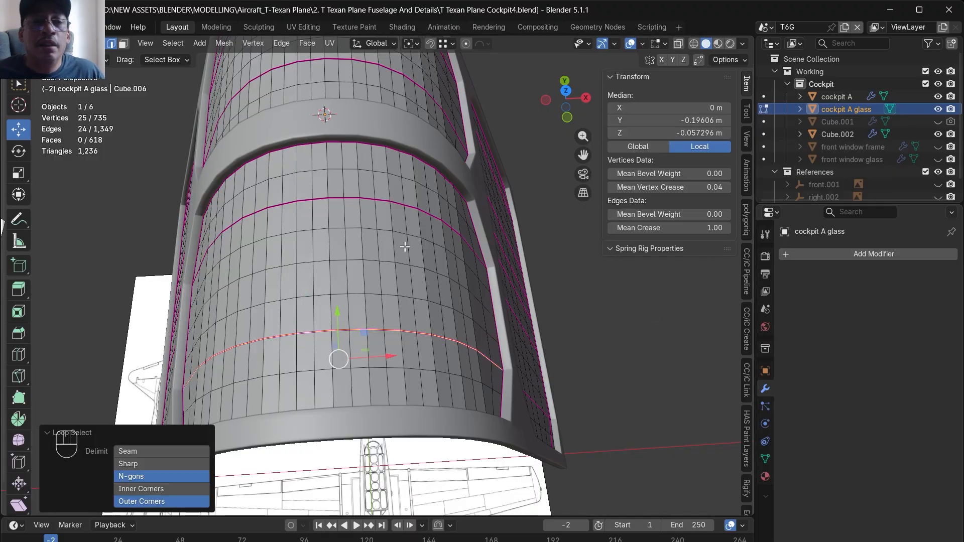
key("Tab")
key("Tab")
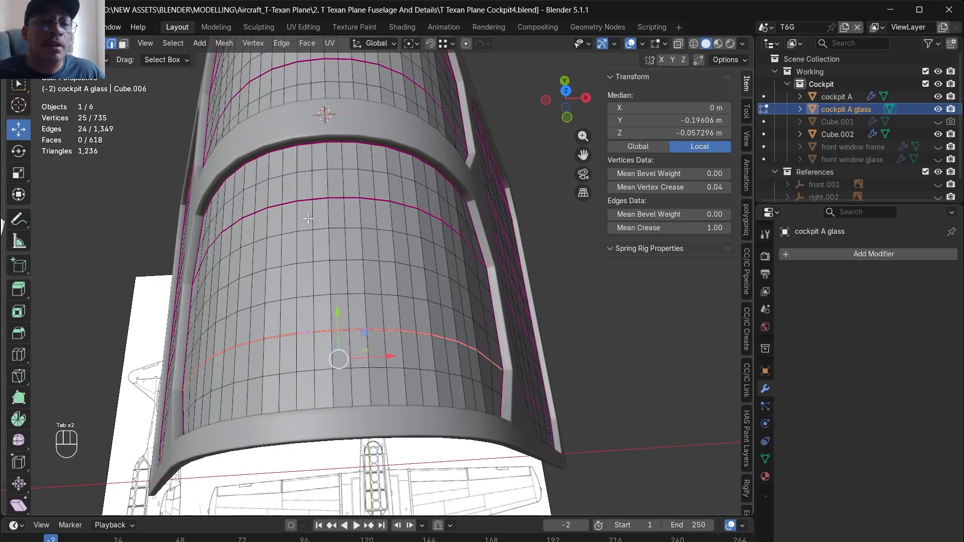
- Isolate the cockpit A glass object in local view and switch to face selection
key("slash")
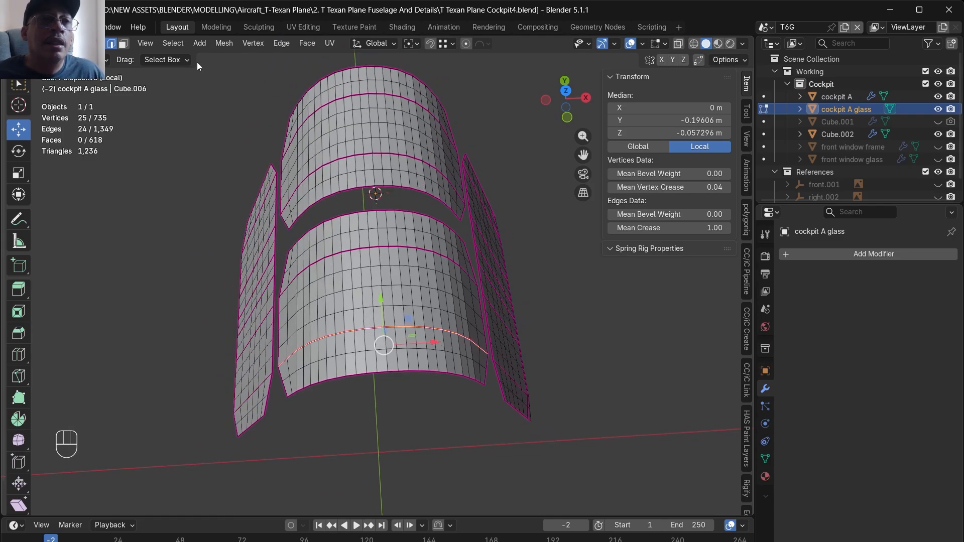
left_click(123, 44)
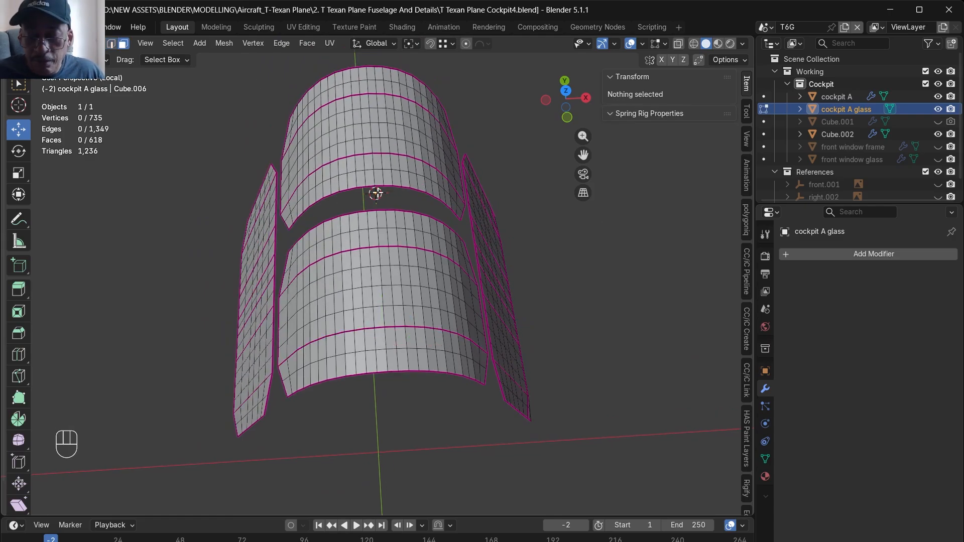
key("KP_7")
scroll(376, 192, "up", 3)
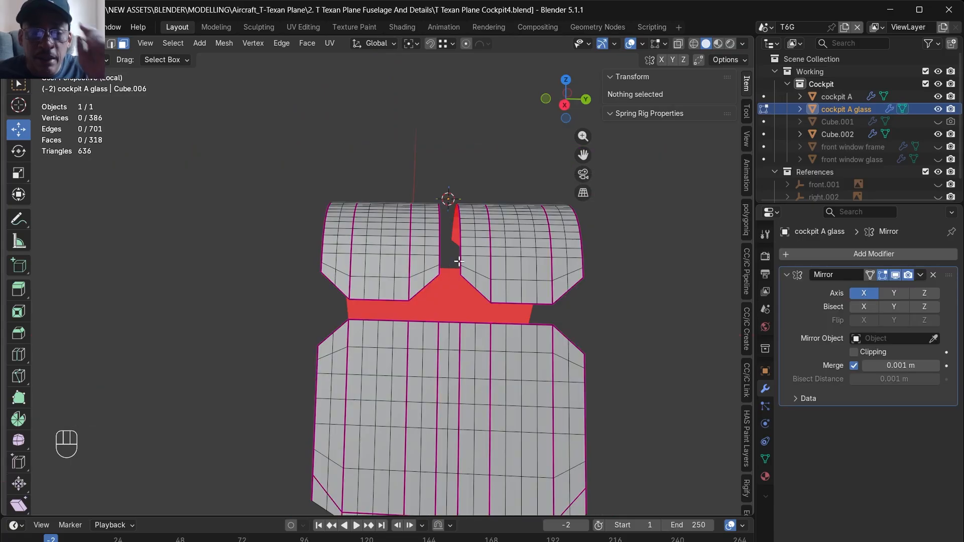
- Undo the glass edits back to the clean half mesh with its Mirror modifier
key("ctrl+z")
key("ctrl+z")
key("ctrl+z")
key("ctrl+z")
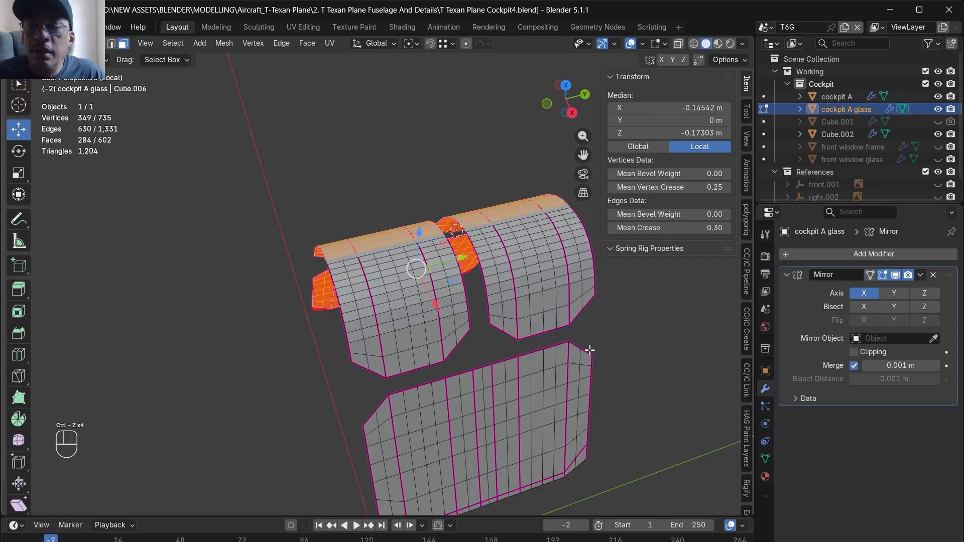
middle_click_drag(590, 350, 653, 355)
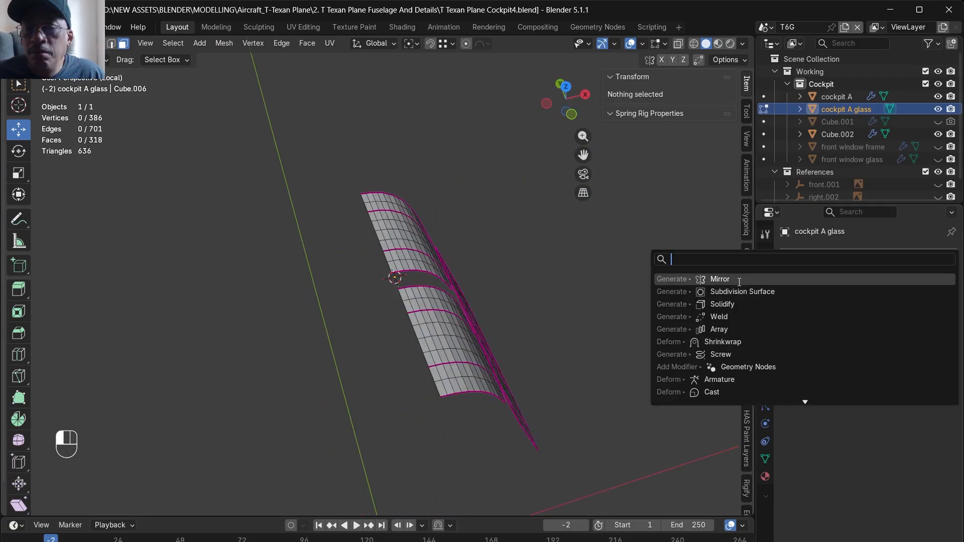
left_click(737, 278)
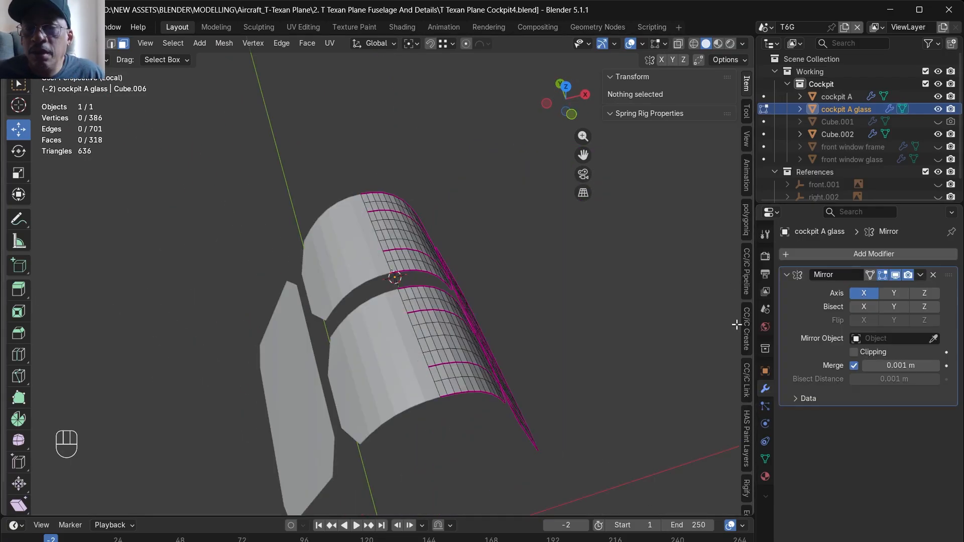
- Apply the Mirror modifier on the glass object and return to editing its full mesh
left_click(920, 277)
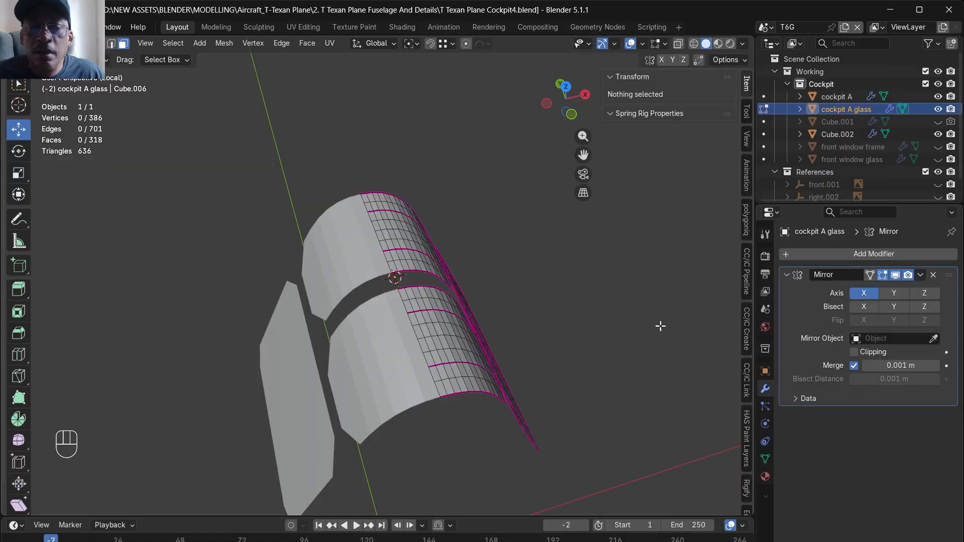
key("Tab")
left_click(920, 275)
left_click(875, 291)
middle_click_drag(653, 318, 436, 334)
key("Tab")
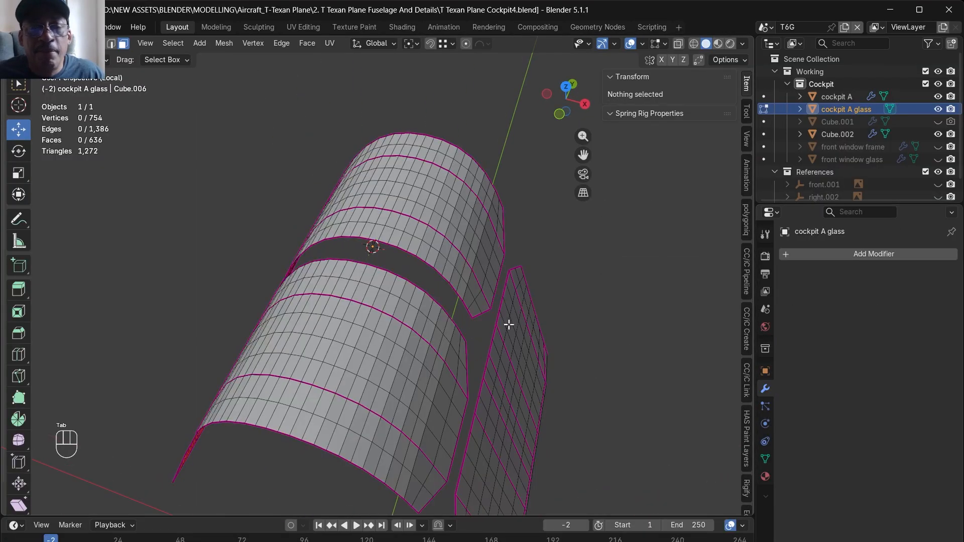
- Inset all faces of the glass panels by a thin border and leave local view
key("a")
middle_click_drag(509, 325, 683, 361)
key("i")
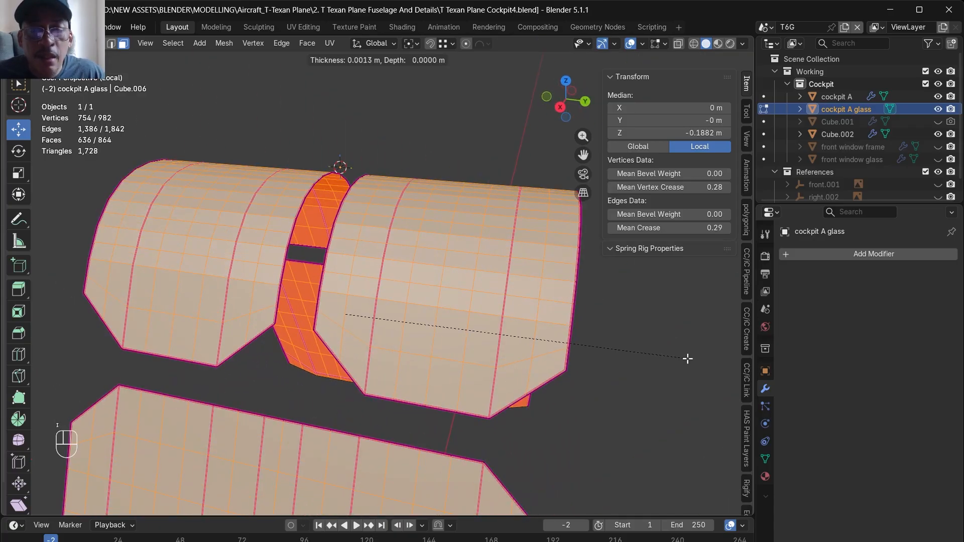
left_click(626, 335)
key("KP_Divide")
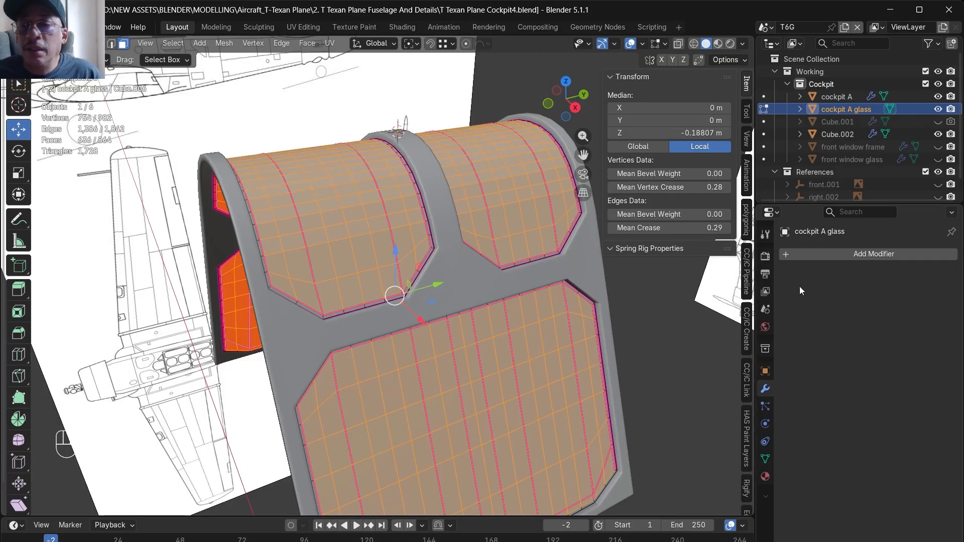
- Add a Solidify modifier to the glass with a thickness of -0.003 m
middle_click_drag(540, 260, 417, 286)
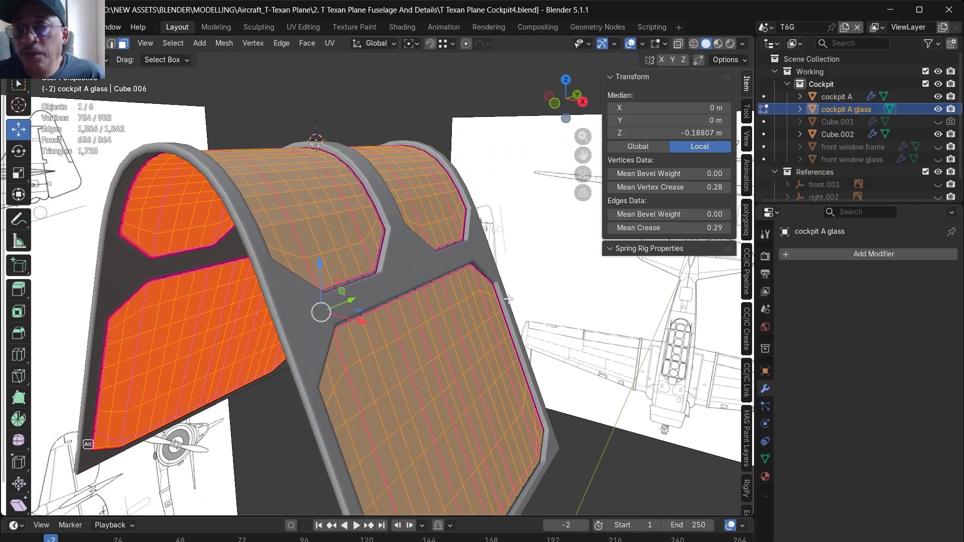
middle_click_drag(509, 299, 519, 337)
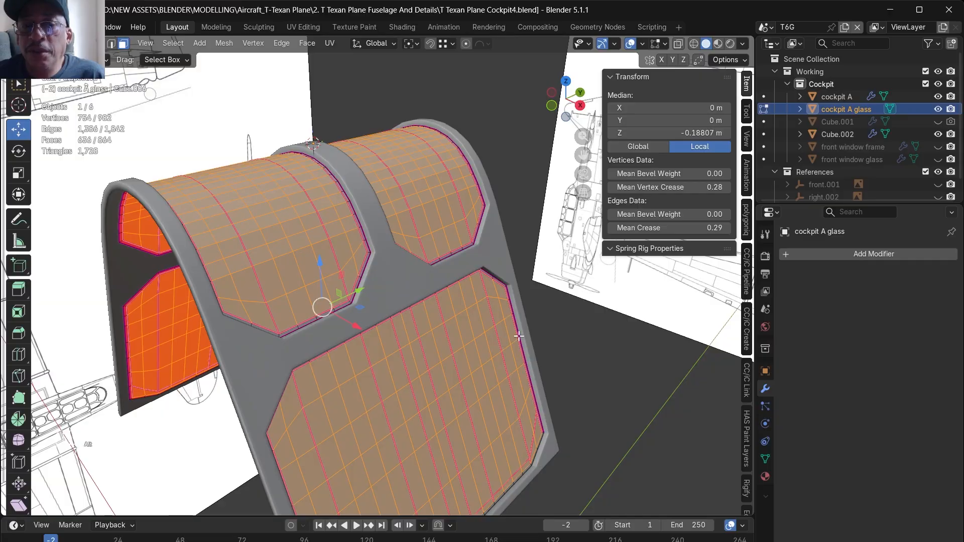
left_click(850, 255)
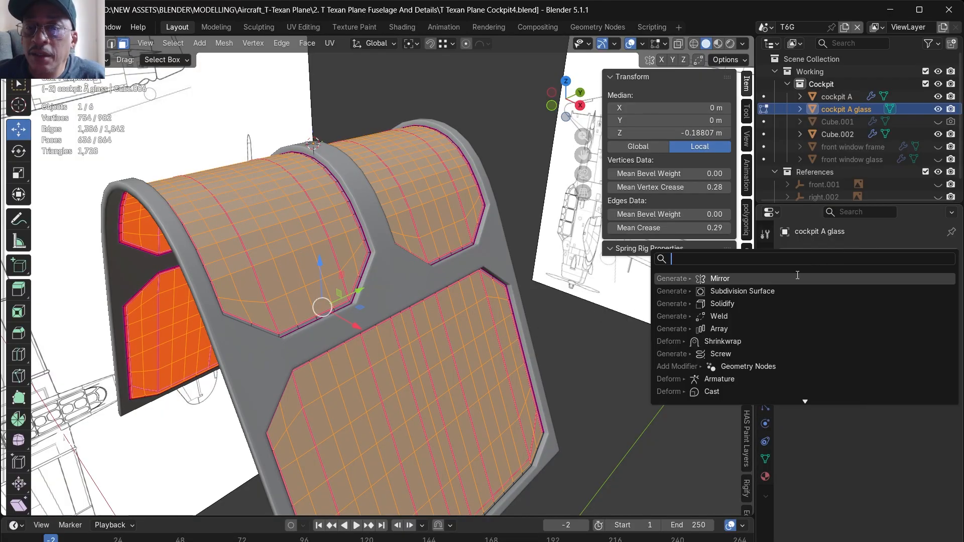
left_click(799, 304)
left_click(925, 309)
key("BackSpace")
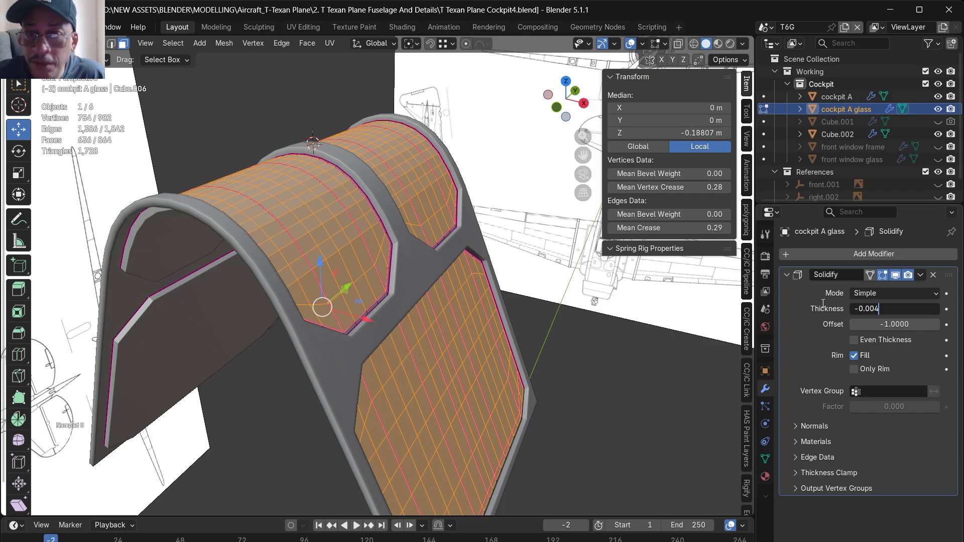
key("Return")
left_click(878, 305)
left_click(880, 304)
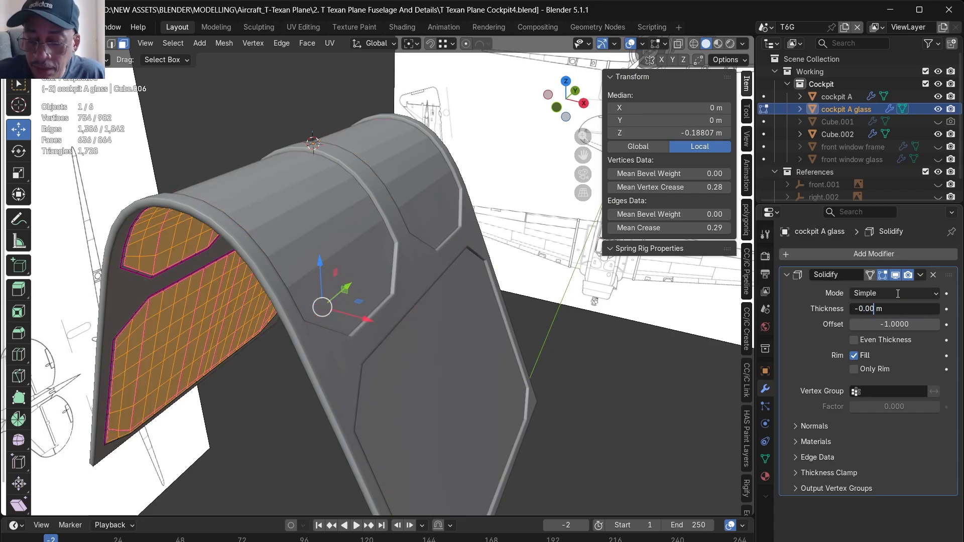
key("Return")
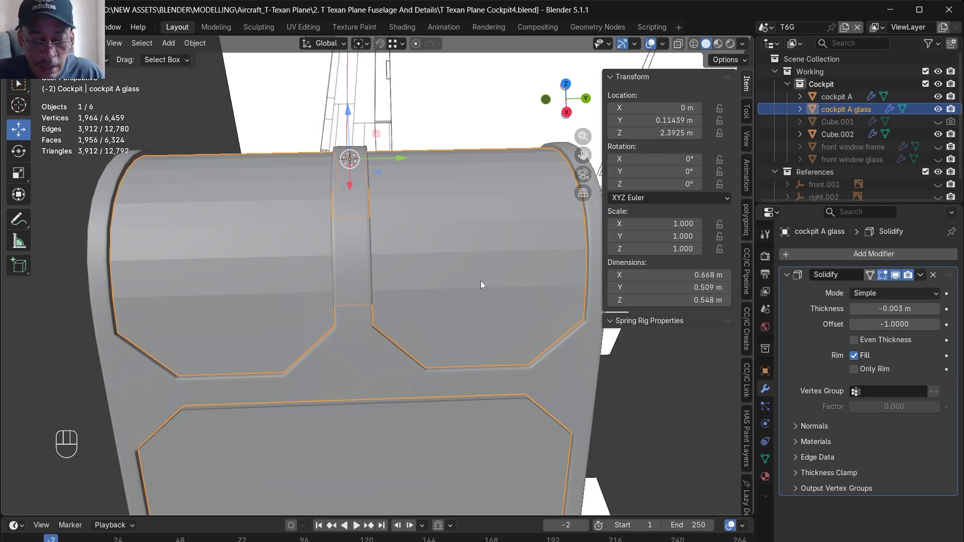
- Isolate the glass object, check its thickness, and apply the Solidify modifier
key("slash")
middle_click_drag(438, 277, 435, 254, "alt")
scroll(468, 171, "up", 3)
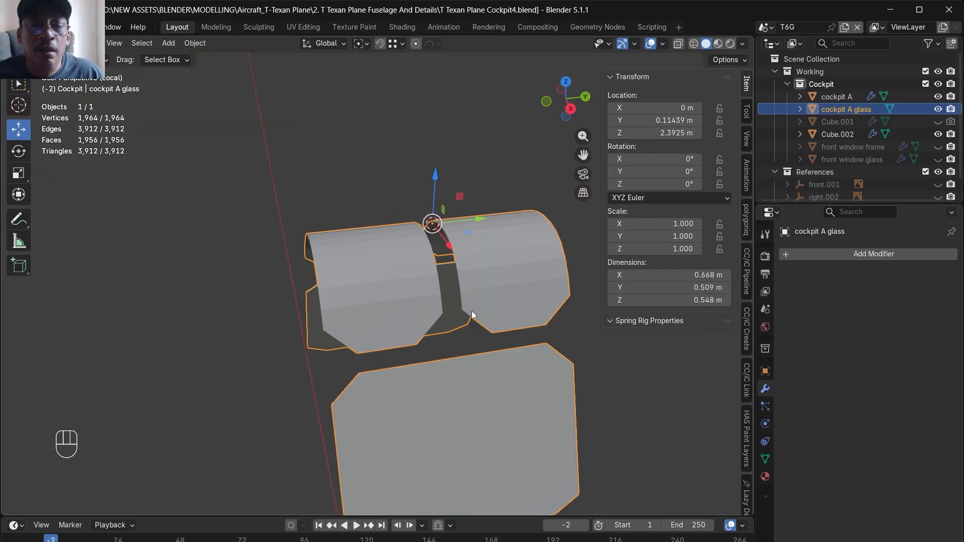
middle_click_drag(471, 312, 475, 316, "alt")
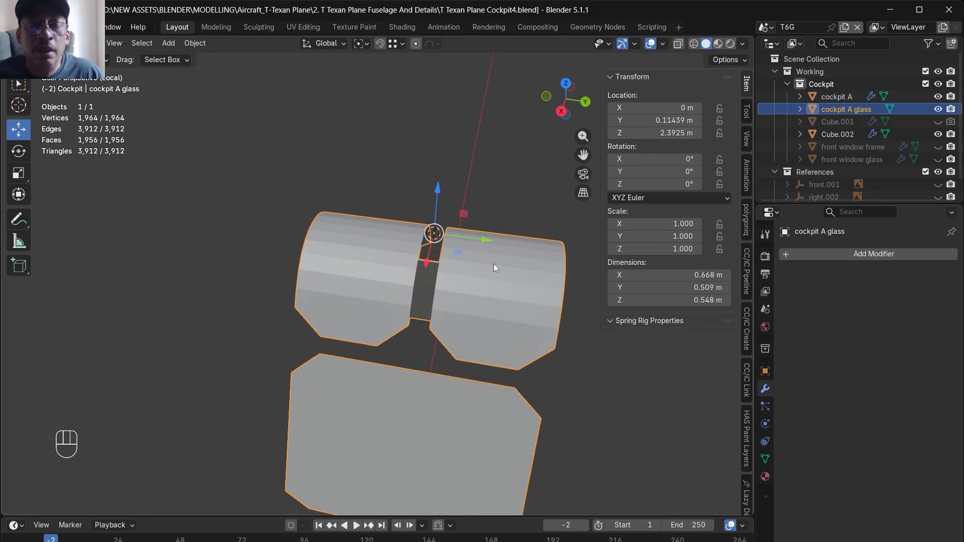
- Delete the lengthwise face loop just beside the centre line on both upper glass panels, on the negative X side
middle_click_drag(492, 258, 517, 271, "alt")
scroll(446, 288, "up", 3)
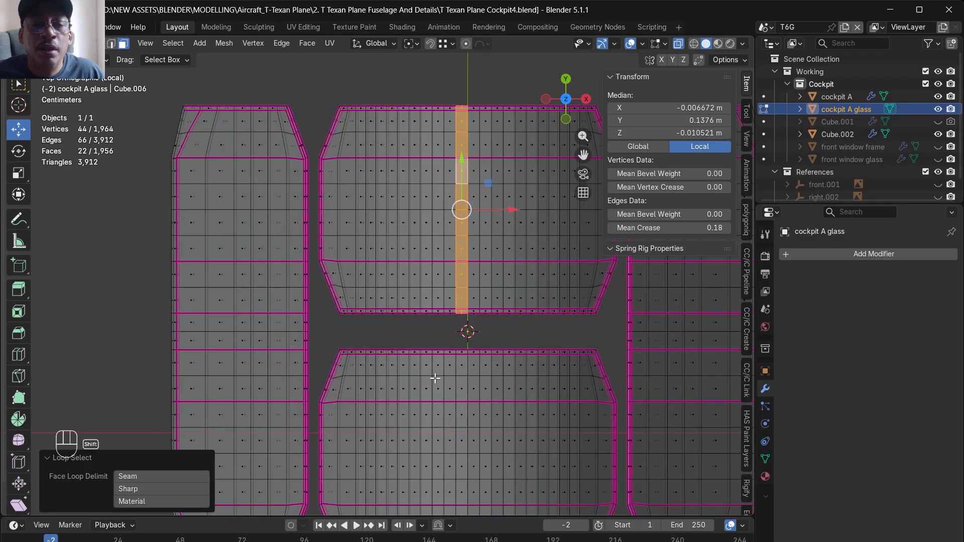
left_click(462, 377, "alt+shift")
scroll(426, 321, "down", 2)
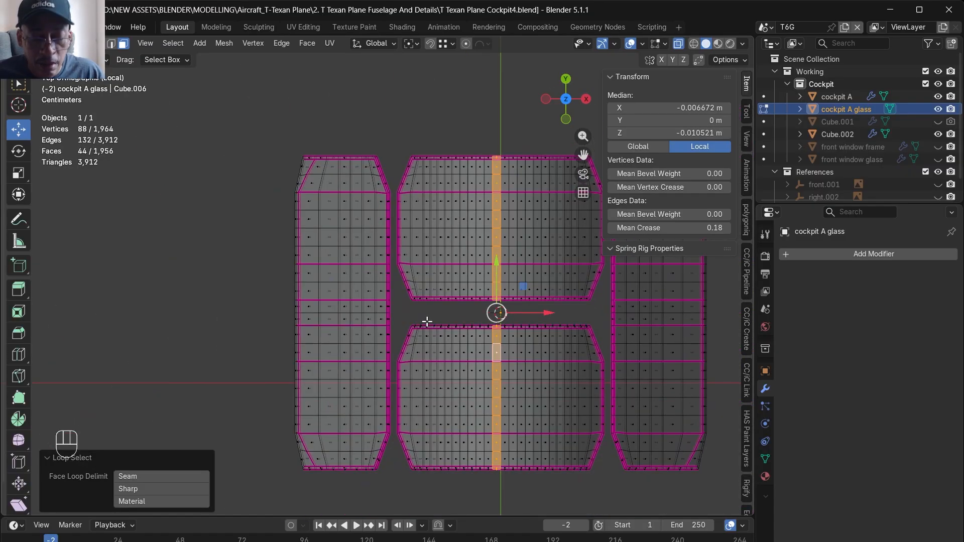
key("x")
left_click(427, 321)
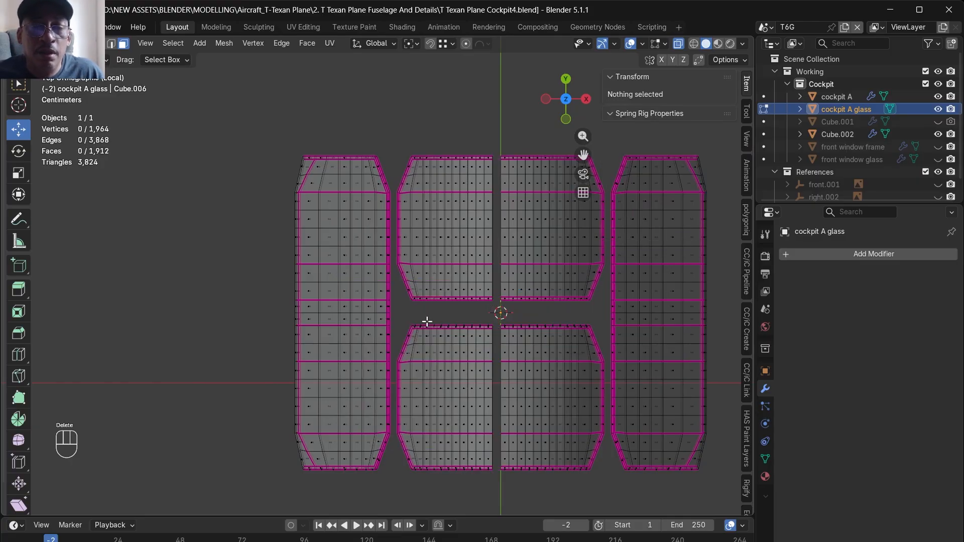
- Delete the glass faces on the negative X side and those on the positive Y side, keeping one quarter
left_click_drag(305, 135, 497, 475)
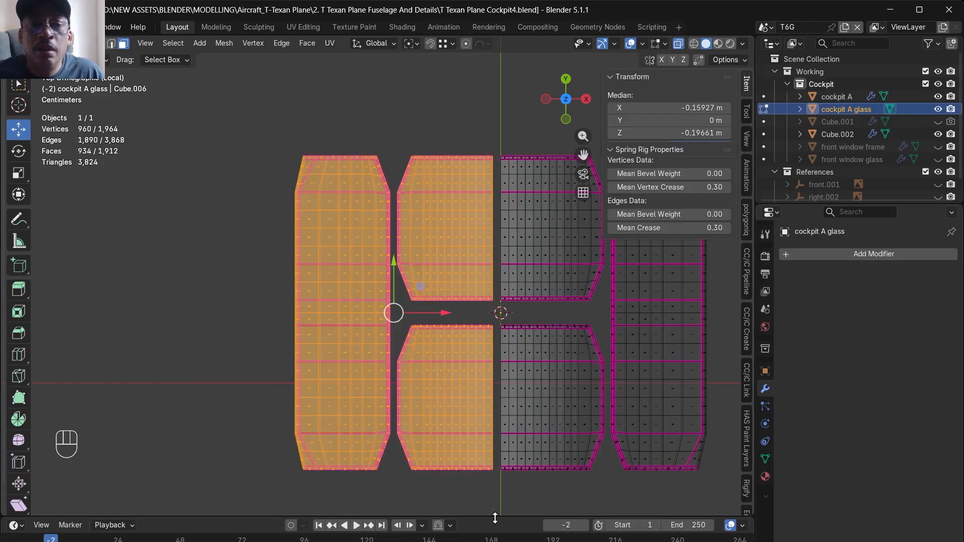
key("x")
left_click(460, 440)
middle_click_drag(458, 442, 520, 374)
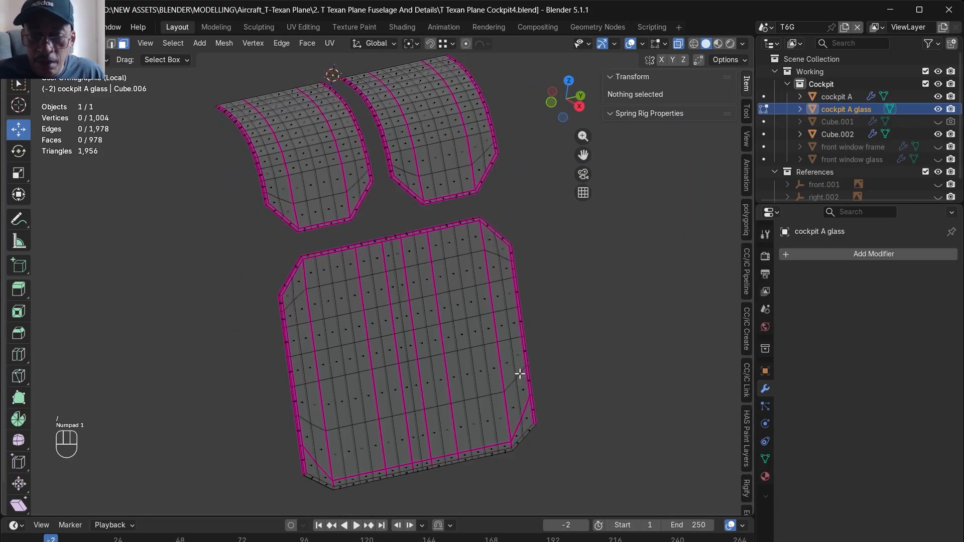
key("KP_3")
left_click_drag(662, 478, 380, 91)
key("x")
left_click(384, 114)
- Add a Mirror modifier to the glass and mirror it across the X and Y axes
left_click(806, 255)
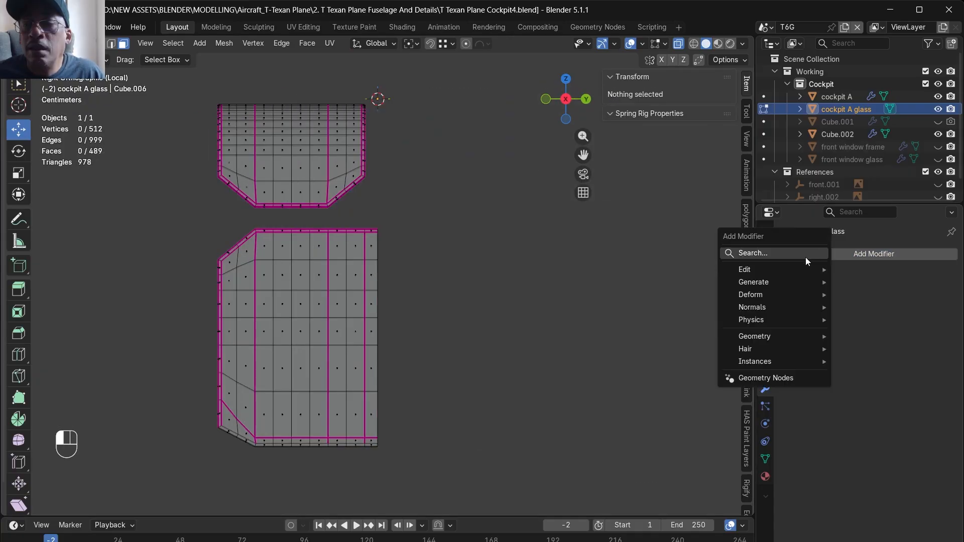
left_click(804, 255)
left_click(738, 296)
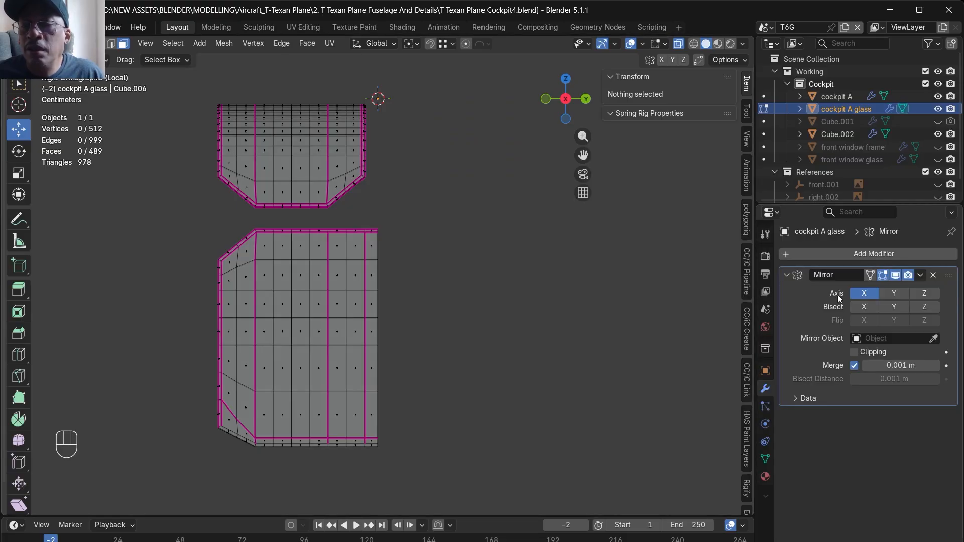
left_click(904, 292)
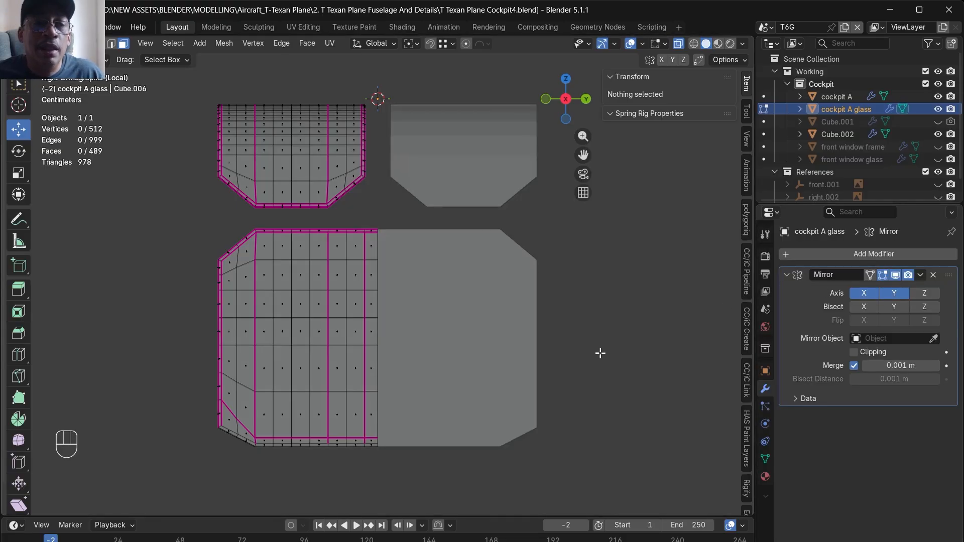
- Select the rim edge loops and the short corner edges of the upper glass panel
key("ctrl+z")
key("alt+z")
left_click_drag(322, 420, 290, 324, "shift")
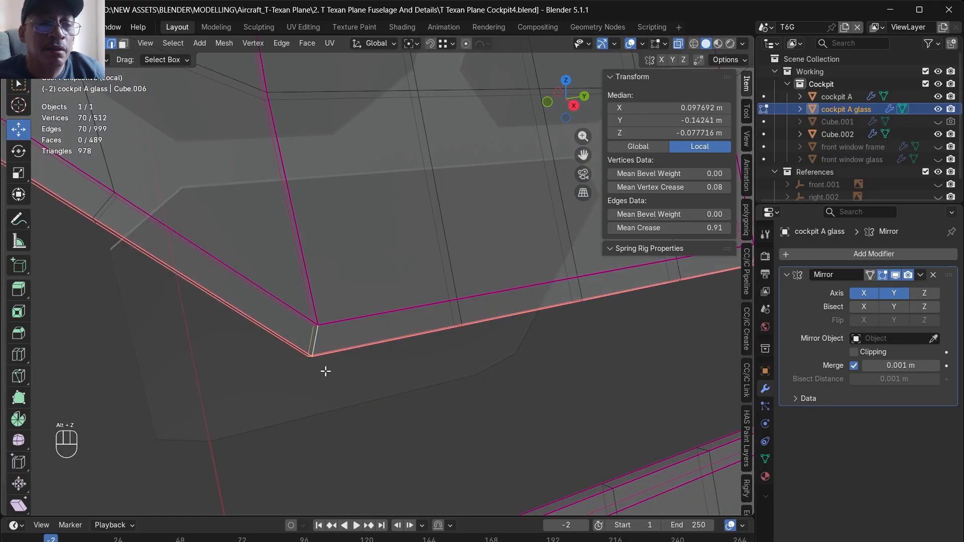
scroll(325, 368, "down", 8)
middle_click_drag(481, 355, 439, 365)
scroll(440, 365, "up", 4)
left_click(412, 341, "shift")
key("ctrl+z")
left_click_drag(429, 381, 416, 340, "shift")
scroll(417, 393, "down", 4)
scroll(520, 309, "up", 3)
left_click_drag(518, 311, 475, 280, "shift")
scroll(515, 331, "down", 4)
scroll(517, 283, "up", 5)
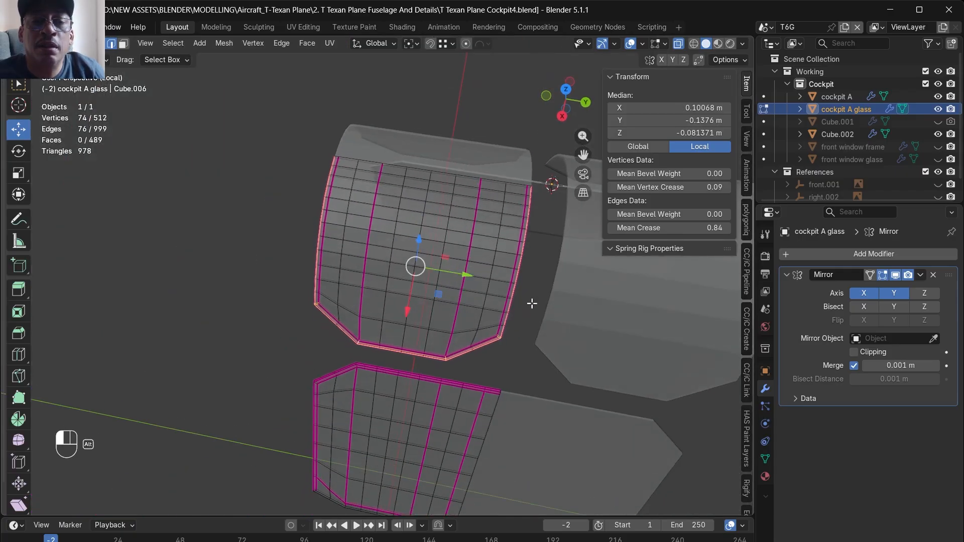
- Bevel the selected rim and corner edges of the glass panels with two segments and add a Subdivision modifier with one viewport level
left_click(393, 274, "alt+shift")
scroll(345, 363, "down", 1)
scroll(363, 352, "down", 4)
middle_click_drag(416, 247, 408, 306)
scroll(357, 127, "up", 4)
scroll(357, 127, "up", 2)
middle_click_drag(535, 262, 472, 248)
key("ctrl+b")
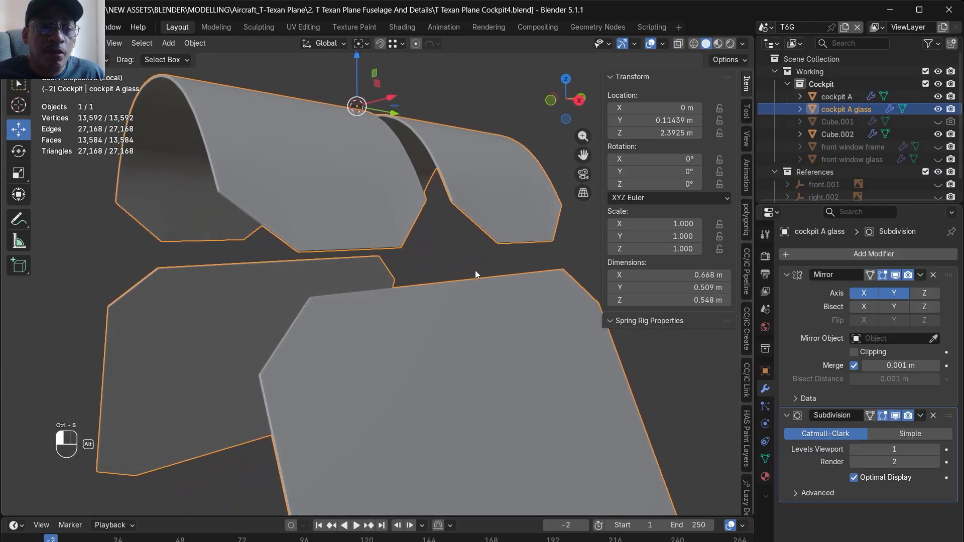
middle_click_drag(475, 270, 456, 288, "alt")
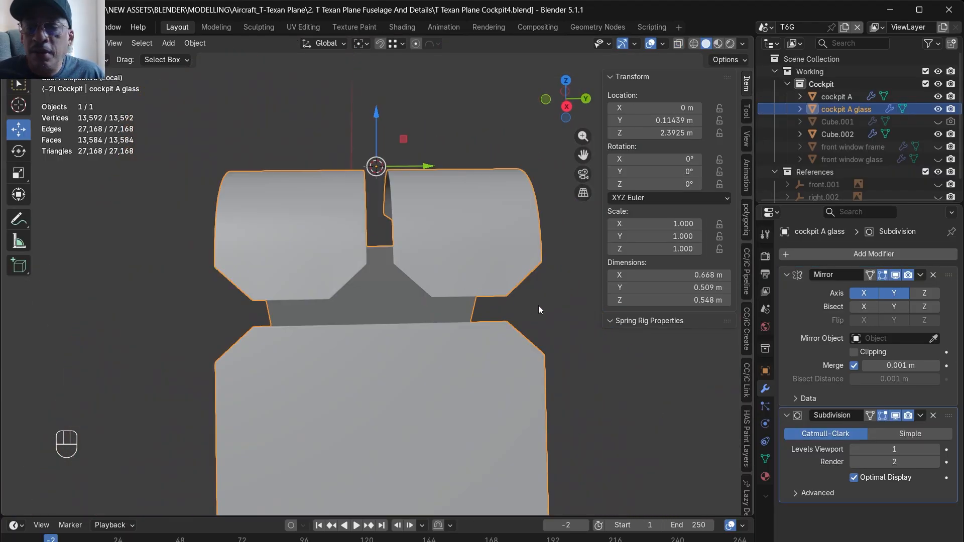
- Clear the creases on the whole glass mesh by setting both mean edge crease and mean vertex crease to 0
key("Tab")
key("a")
left_click(708, 228)
type("00")
key("Return")
left_click(717, 187)
type("0")
key("Return")
key("Tab")
- Show the full scene again with the front window frame and front window glass unhidden, and save the file
key("KP_Divide")
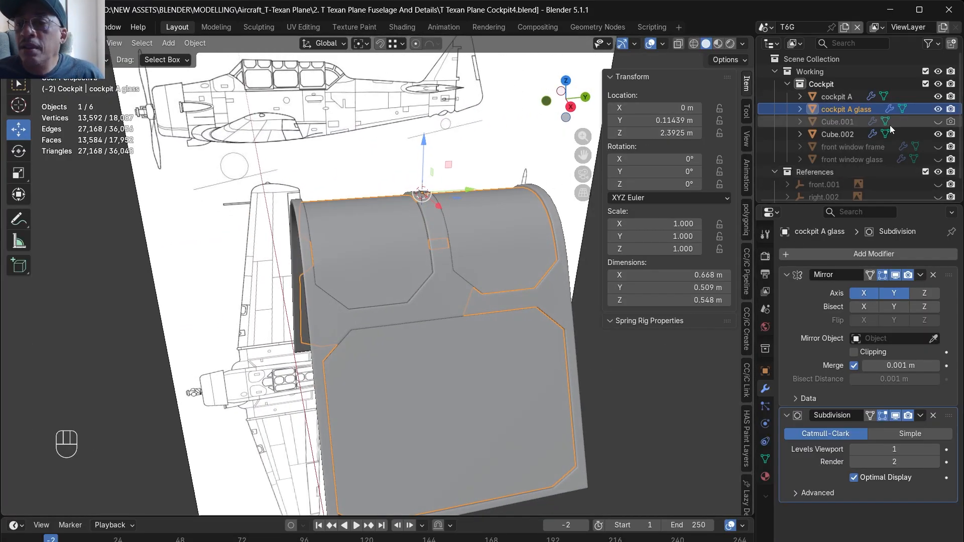
left_click(938, 147)
left_click(937, 159)
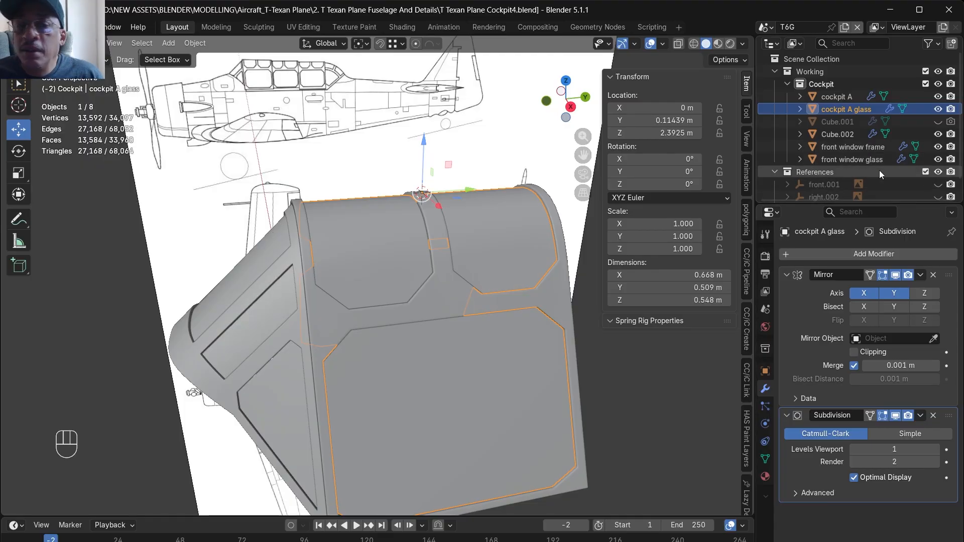
left_click(73, 259)
scroll(289, 316, "down", 3)
mouse_move(289, 316)
left_mouse_down("alt")
mouse_move(345, 382)
mouse_move(192, 351)
mouse_move(410, 254)
mouse_move(361, 306)
mouse_move(420, 282)
mouse_move(381, 322)
mouse_move(340, 315)
mouse_move(369, 303)
mouse_move(339, 297)
mouse_move(330, 306)
mouse_move(376, 299)
mouse_move(344, 279)
mouse_move(288, 328)
left_mouse_up("alt")
key("ctrl+s")
- Rename the combined frame and glass object as cockpit A
scroll(409, 255, "up", 2)
scroll(339, 298, "up", 2)
scroll(338, 298, "up", 2)
left_click(275, 327)
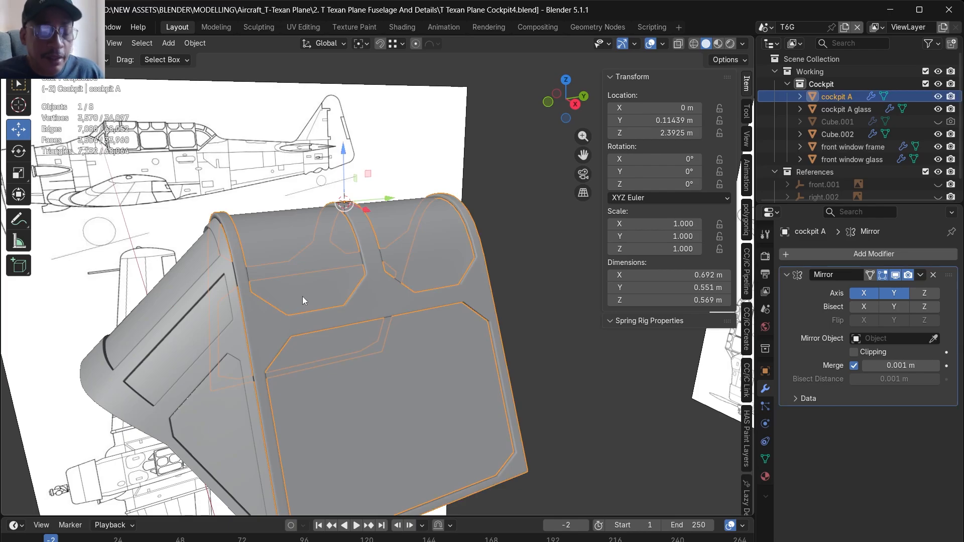
left_click_drag(294, 315, 312, 297, "alt")
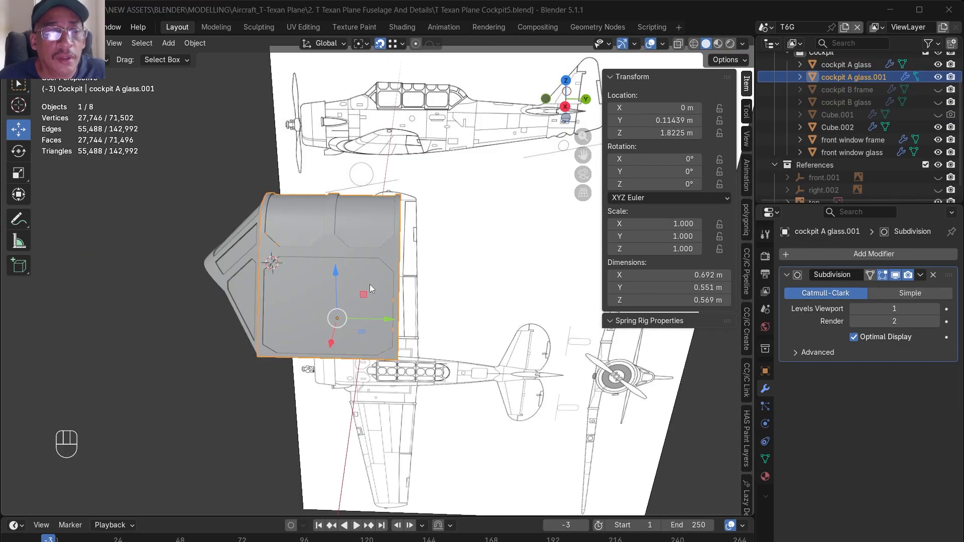
left_click_drag(370, 284, 339, 262, "alt")
key("BackSpace")
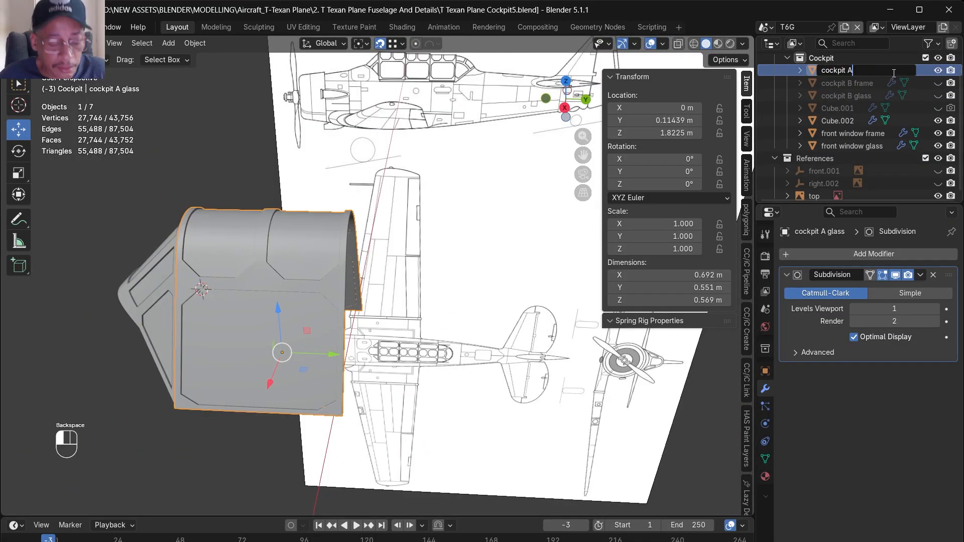
key("Return")
- Duplicate cockpit A and move the copy backwards along Y to about 0.724 m
key("shift+d")
key("Escape")
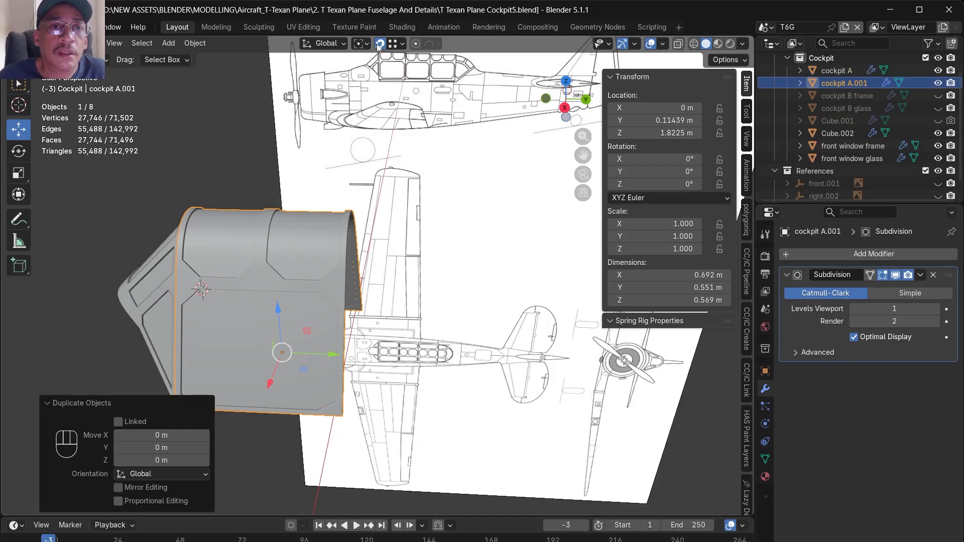
left_click_drag(332, 355, 387, 345)
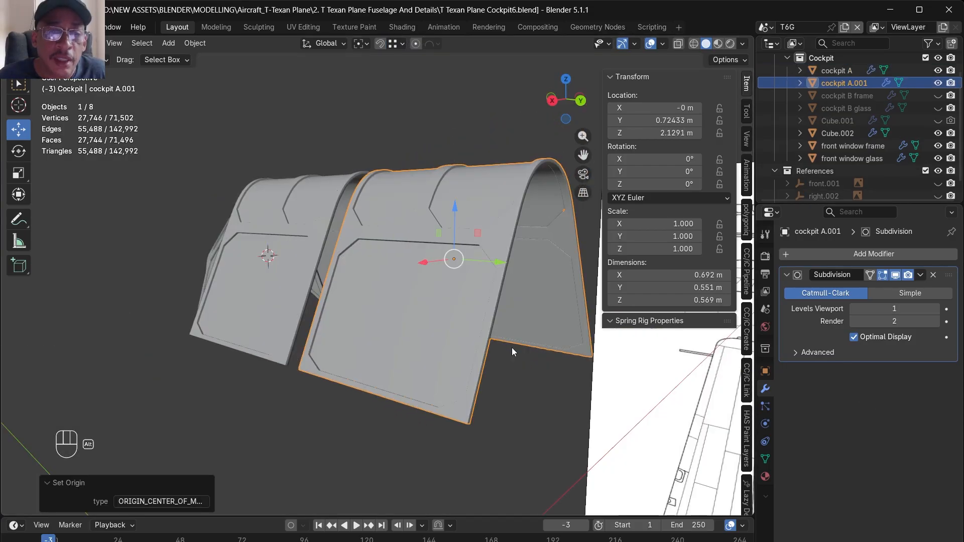
left_click_drag(511, 348, 406, 232, "alt")
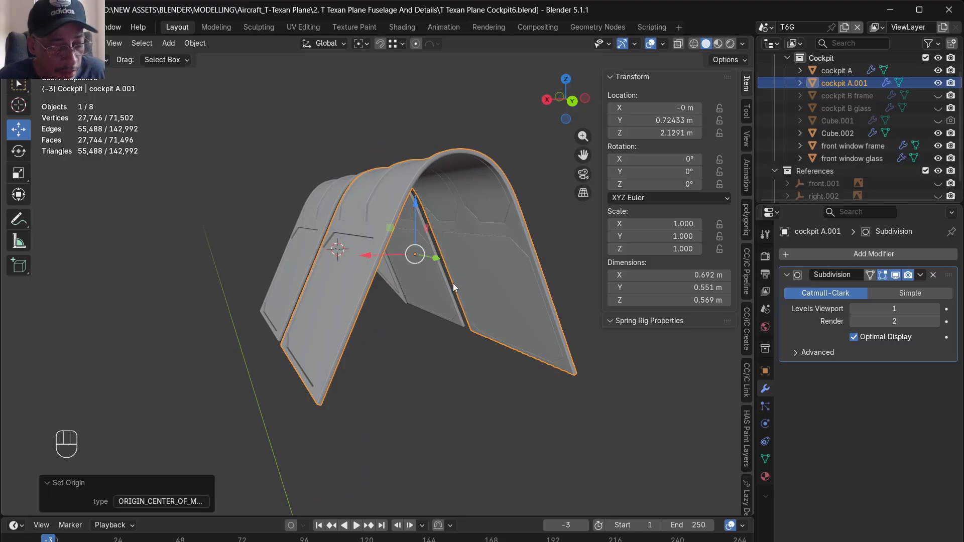
- Set the copy's origin to its bottom and move it about -0.059 m along Y, close against cockpit A
key("ctrl+alt+x")
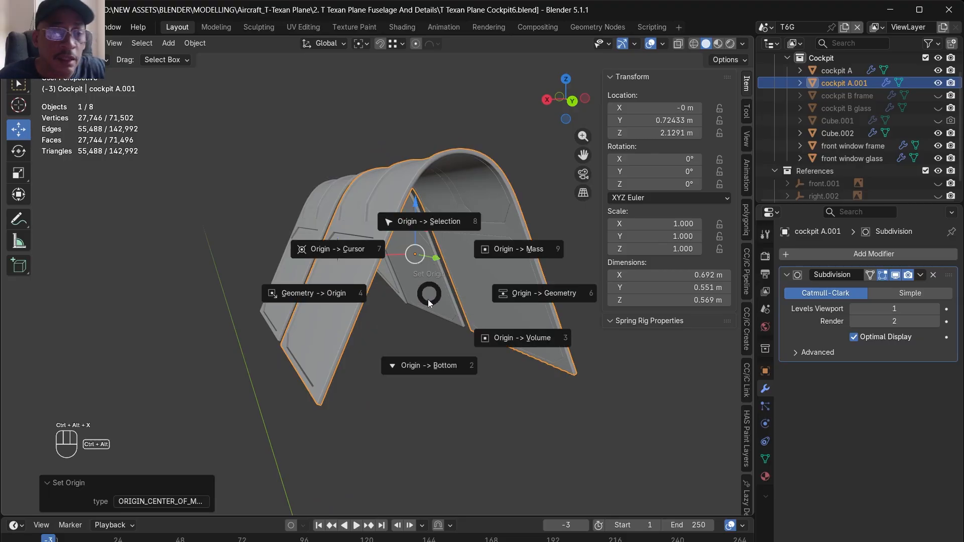
left_click(423, 366)
left_click_drag(338, 368, 272, 335, "alt")
middle_click_drag(273, 335, 328, 213)
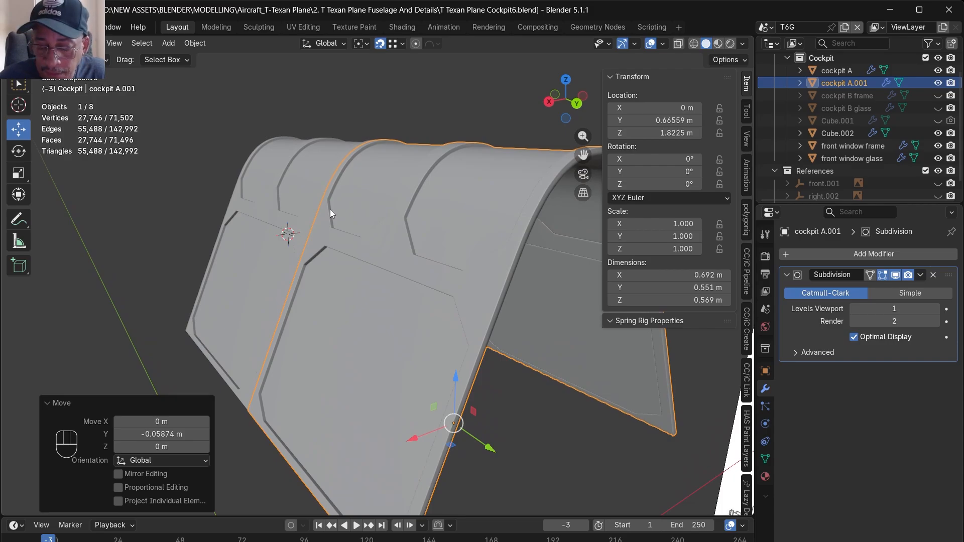
- Scale the copied canopy section uniformly to about 0.980 so it fits just inside cockpit A
scroll(330, 209, "down", 2)
key("KP_Decimal")
mouse_move(240, 197)
middle_mouse_down()
mouse_move(322, 196)
mouse_move(230, 189)
mouse_move(250, 189)
middle_mouse_up()
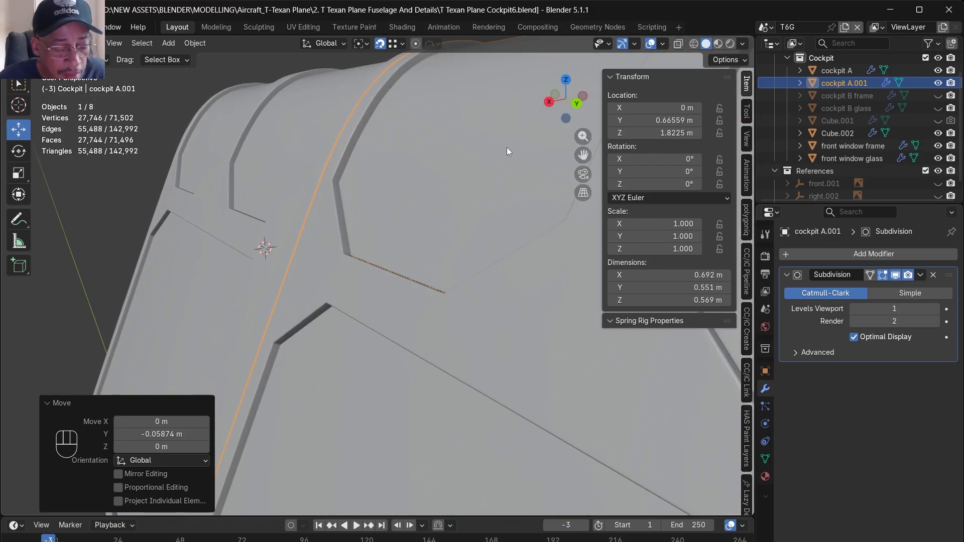
key("s")
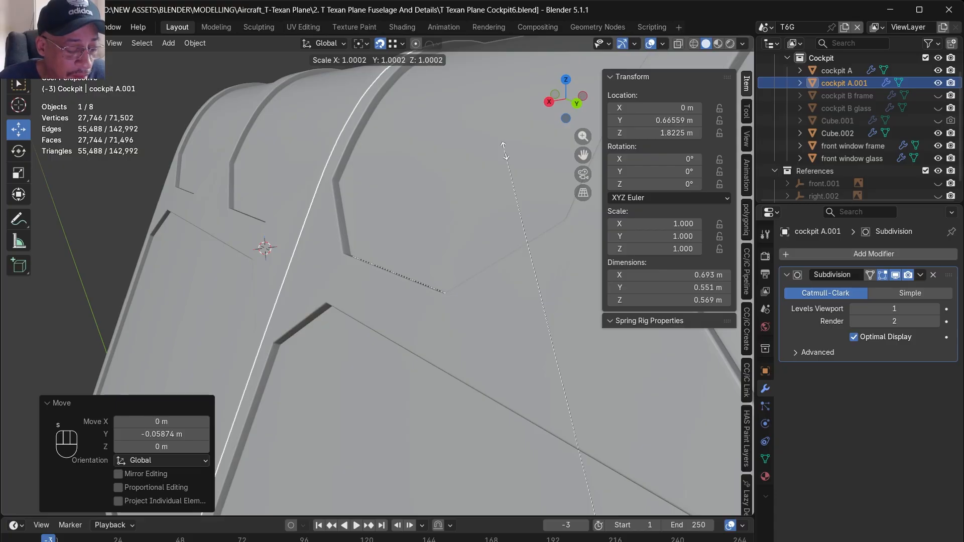
key("shift")
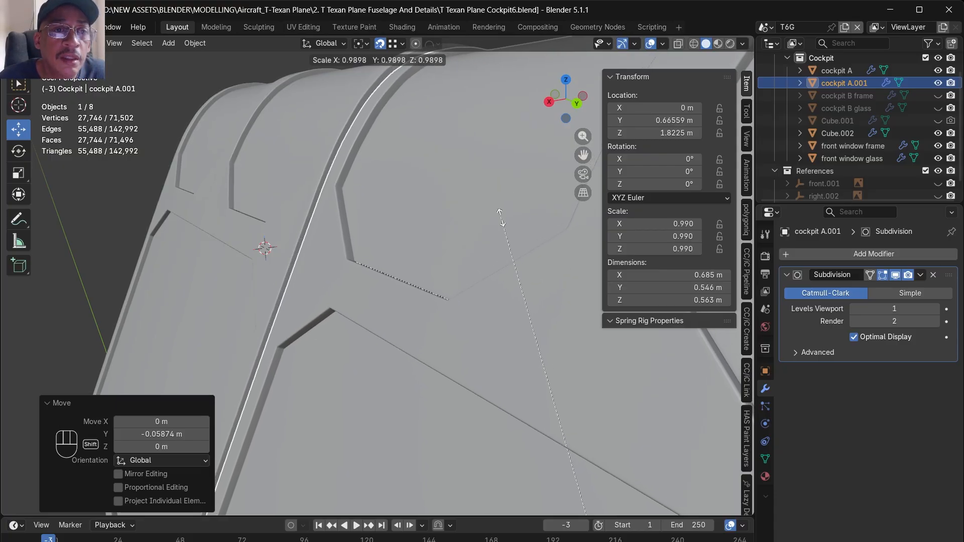
left_click(493, 275)
scroll(493, 275, "down", 5)
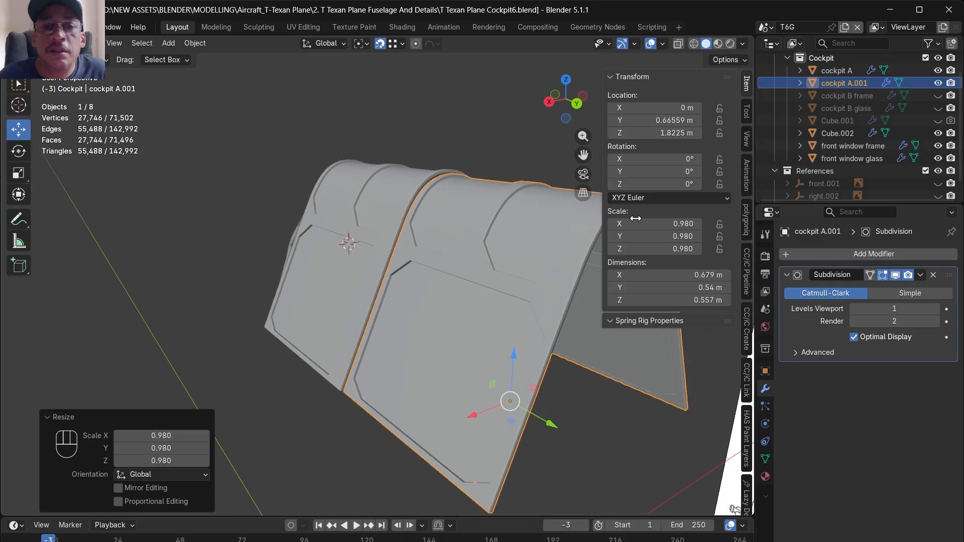
- Rename the copied canopy section as cockpit B
double_click(848, 83)
left_click_drag(848, 83, 887, 86)
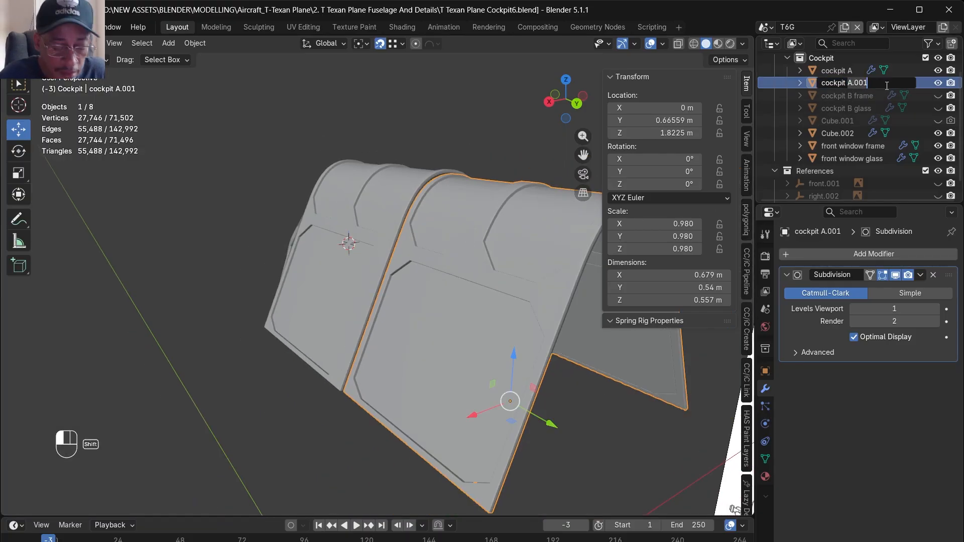
type("B")
key("Return")
- Stretch cockpit B along Y by a factor of about 1.019 and save the file
key("KP_3")
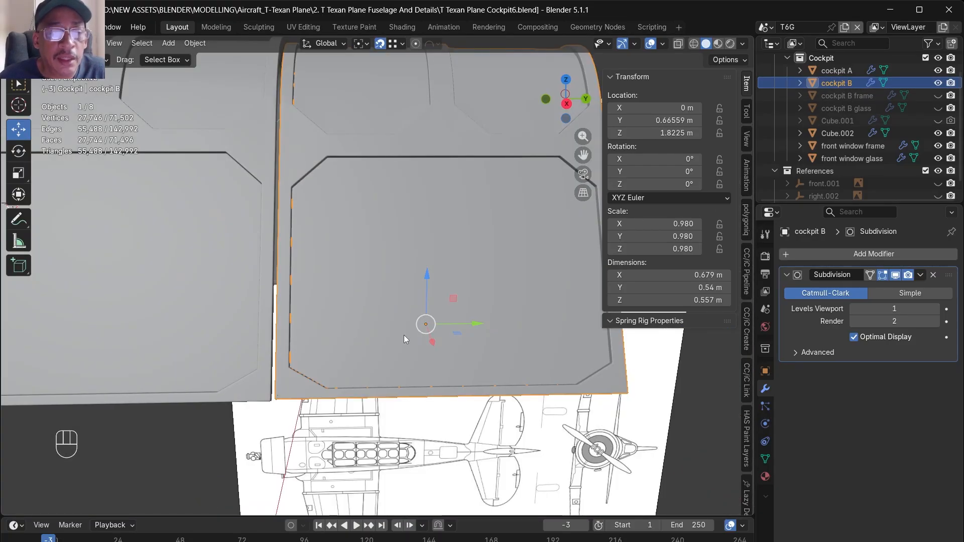
key("space")
key("s")
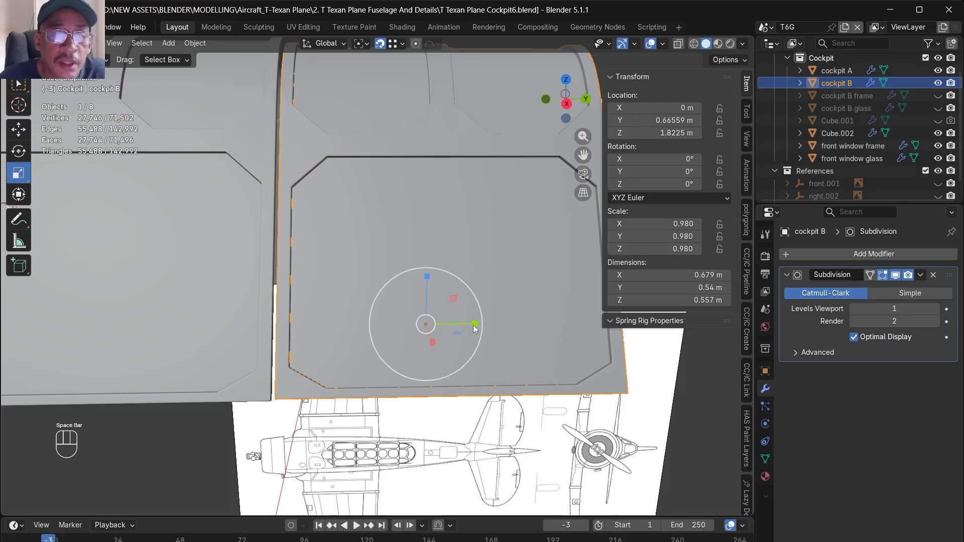
left_click_drag(477, 324, 497, 336)
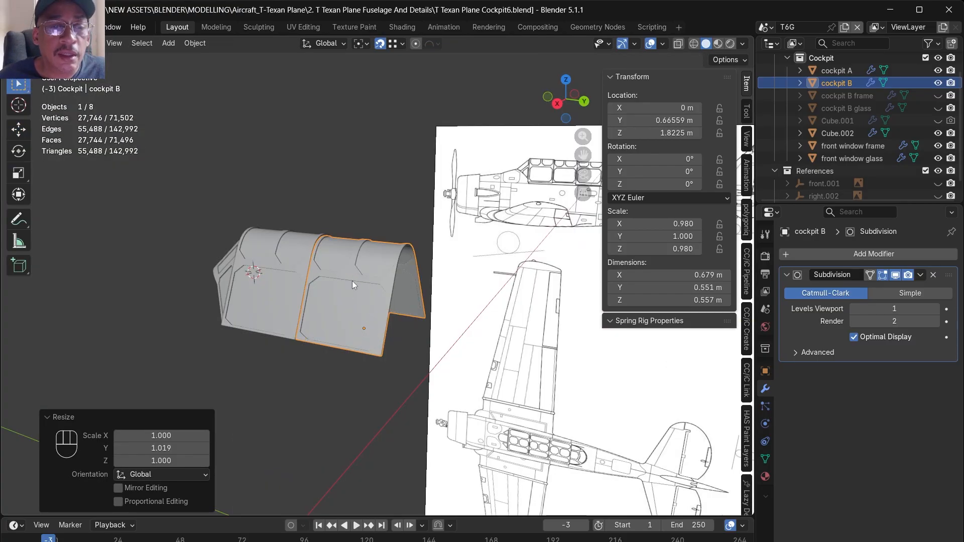
key("ctrl+s")
- Duplicate cockpit B and move the copy about 0.588 m along Y behind it
middle_click_drag(381, 299, 321, 294)
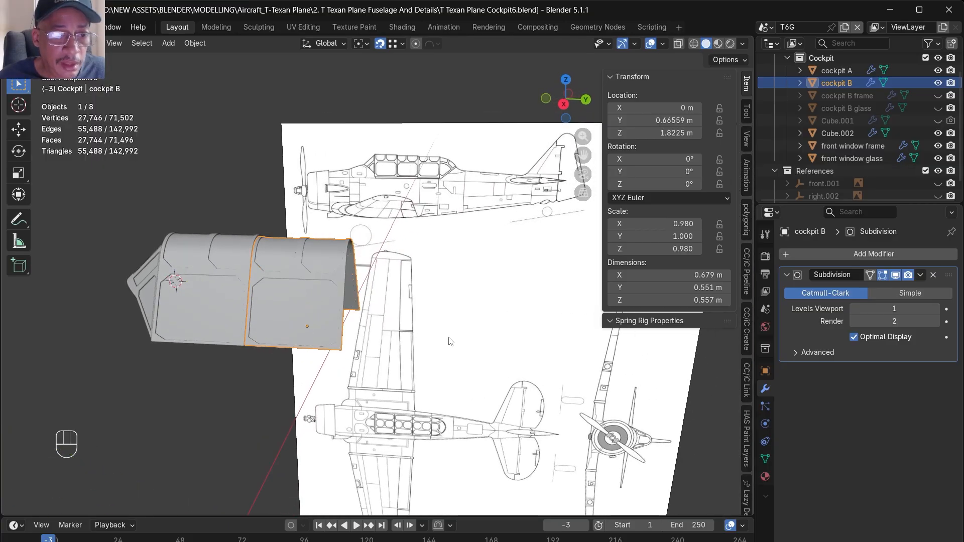
scroll(449, 336, "up", 4)
key("shift+d")
key("y")
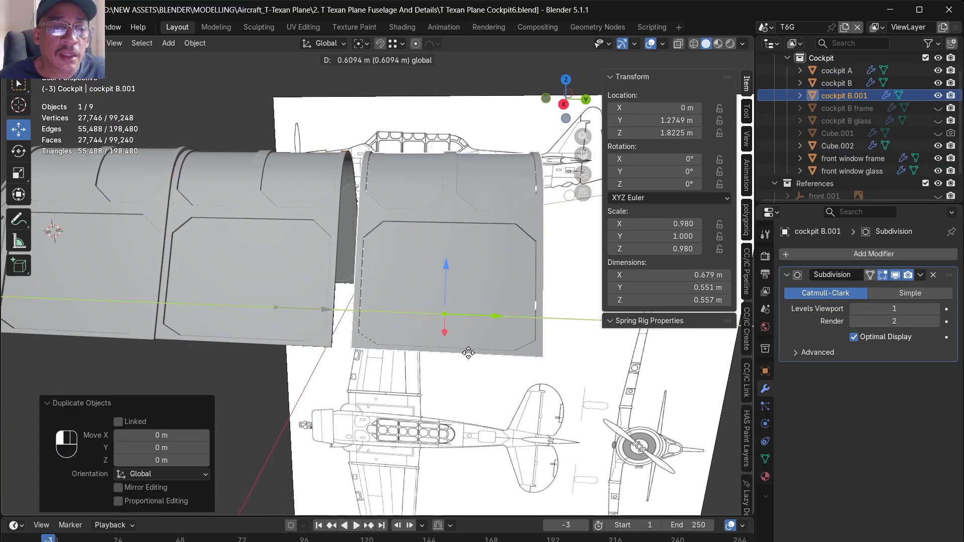
left_click(465, 353)
scroll(358, 326, "up", 3)
middle_click_drag(355, 385, 375, 385)
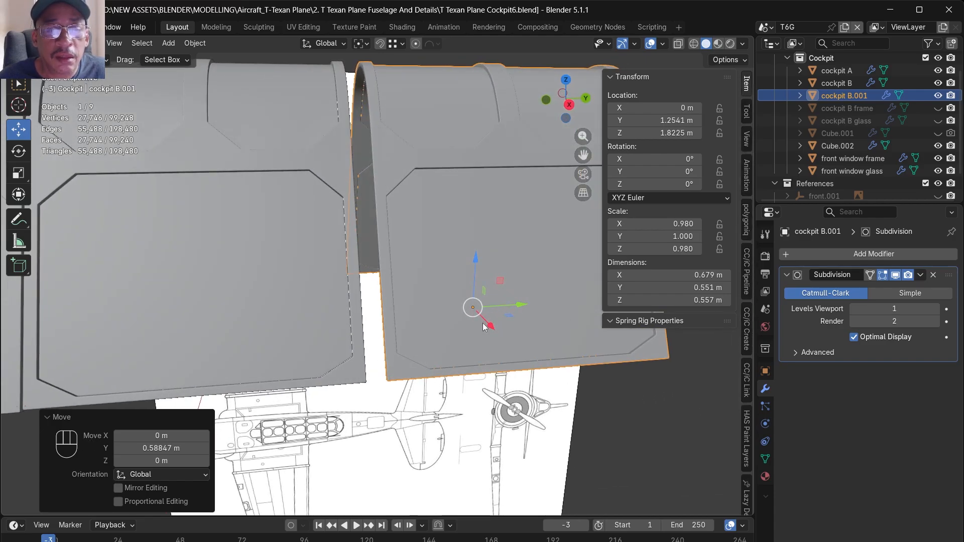
- Move the third canopy section about -0.038 m along Y until it meets the rear edge of cockpit B
scroll(389, 391, "down", 4)
left_click_drag(388, 394, 360, 387, "alt")
scroll(360, 390, "up", 3)
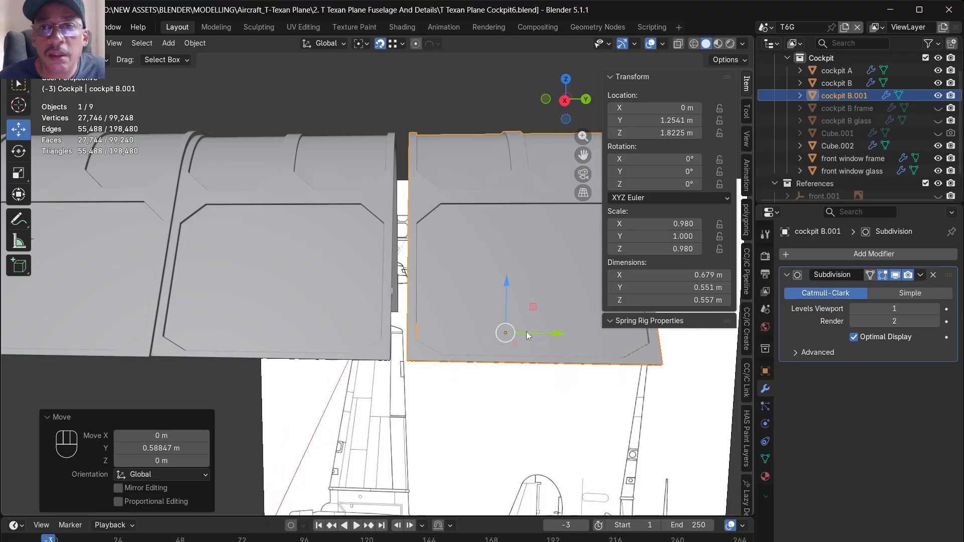
left_click_drag(521, 333, 366, 412)
scroll(351, 344, "down", 3)
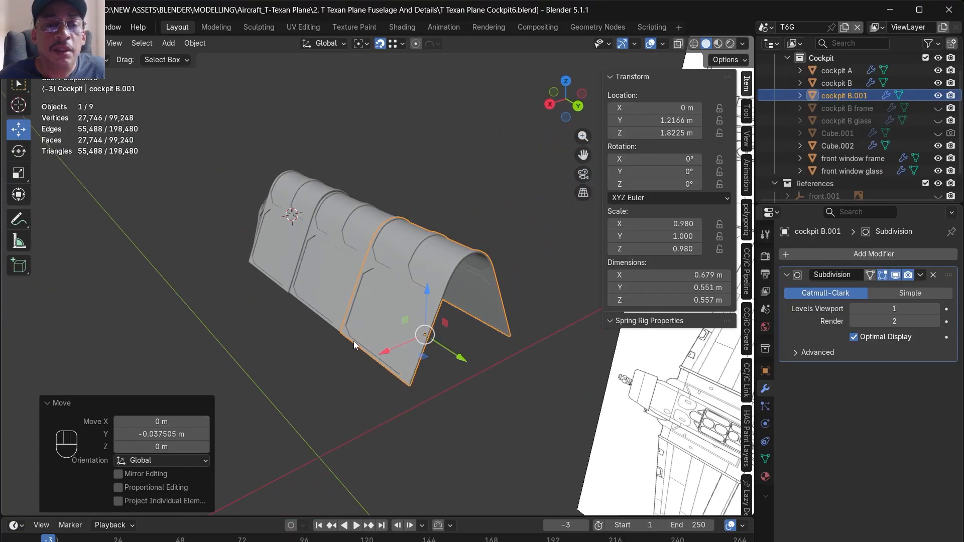
- Scale the third canopy section uniformly by about 0.986 so it fits just inside cockpit B
scroll(297, 319, "up", 5)
left_click_drag(288, 325, 325, 306, "alt+shift")
scroll(352, 303, "up", 2)
scroll(325, 306, "down", 2)
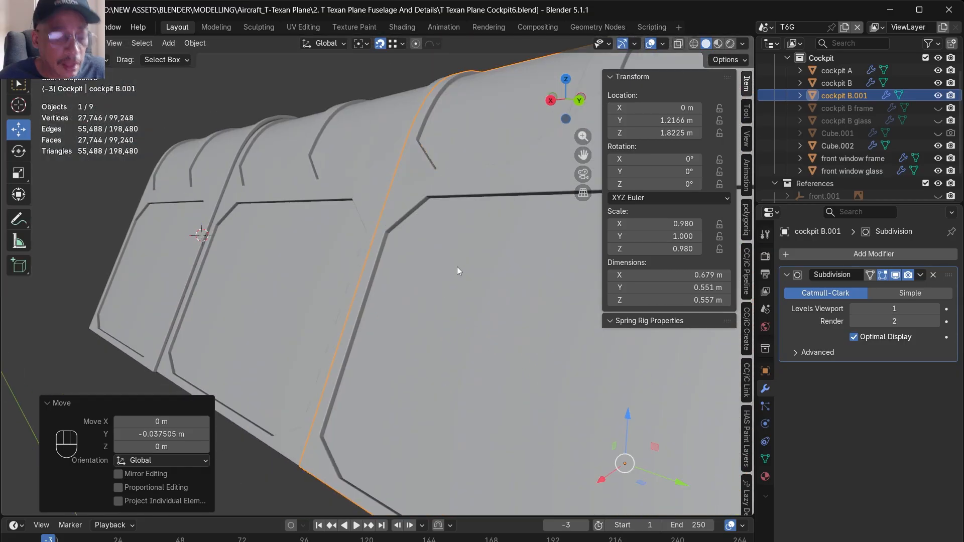
key("s")
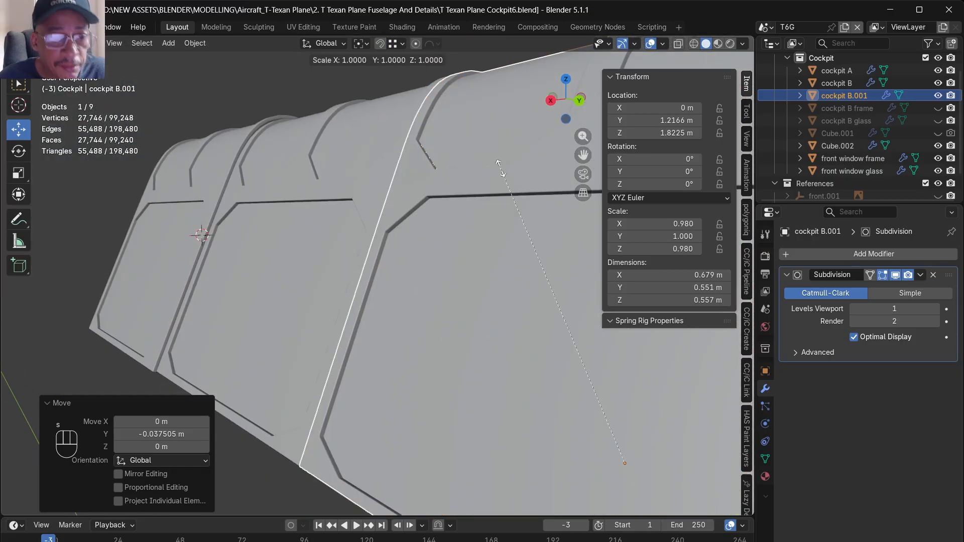
left_click(504, 172)
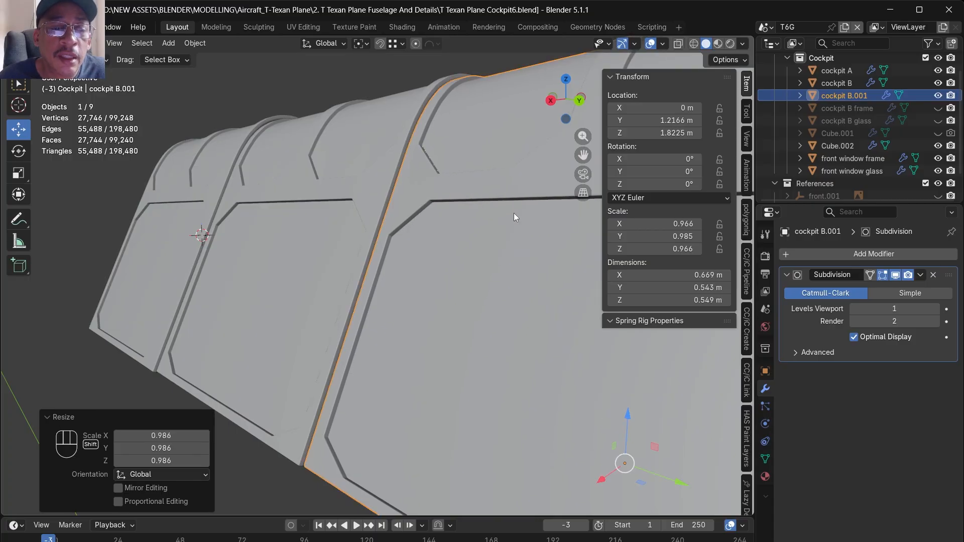
- Stretch the third canopy section along Y by a factor of about 1.015, deselect it and save the file
scroll(390, 251, "down", 6)
left_click_drag(421, 222, 482, 226, "alt")
scroll(482, 226, "up", 4)
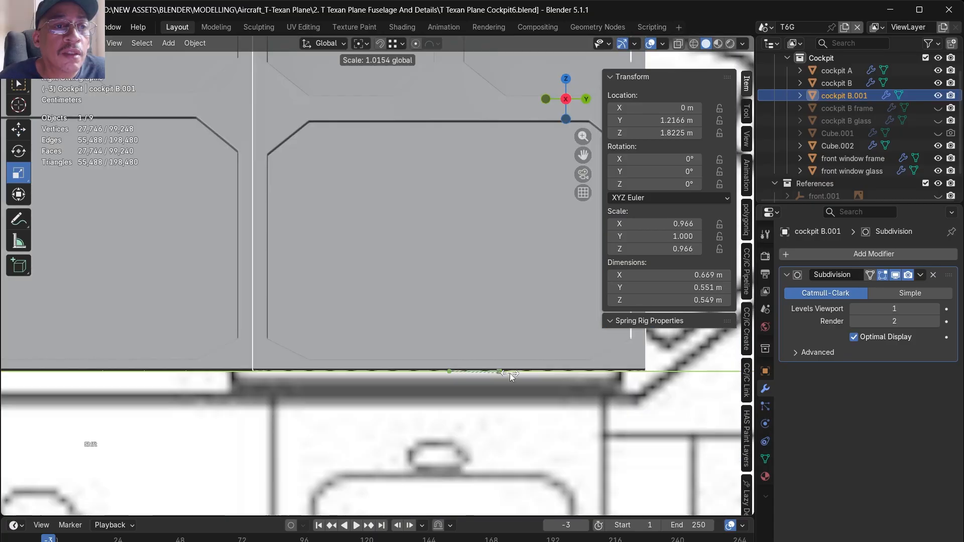
left_click_drag(510, 373, 509, 373)
scroll(408, 377, "down", 7)
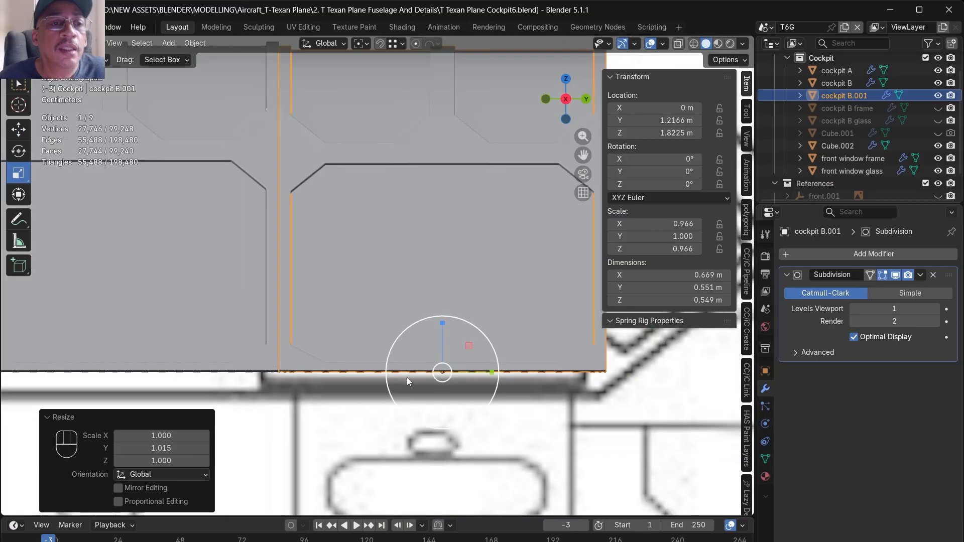
left_click(203, 181)
middle_click_drag(203, 181, 222, 184, "shift")
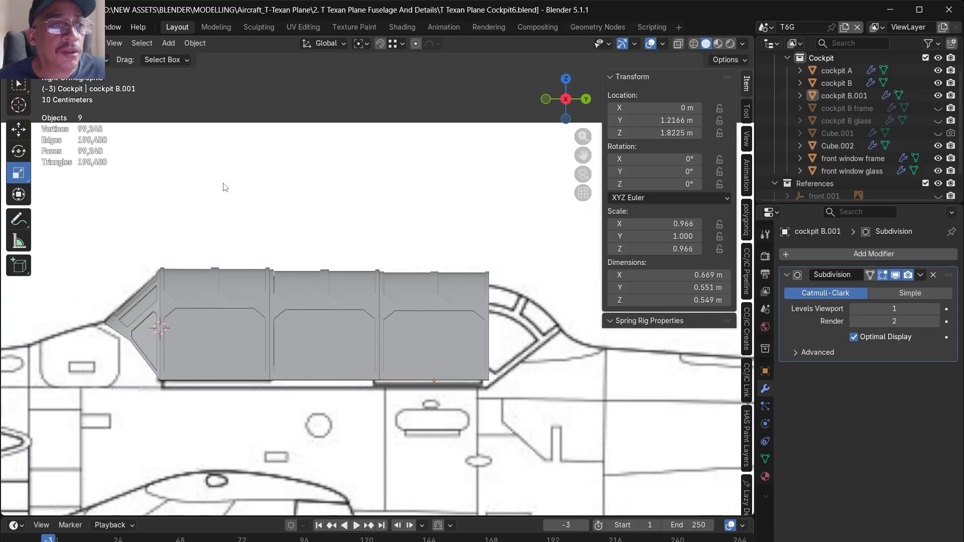
key("ctrl+s")
scroll(512, 280, "up", 5)
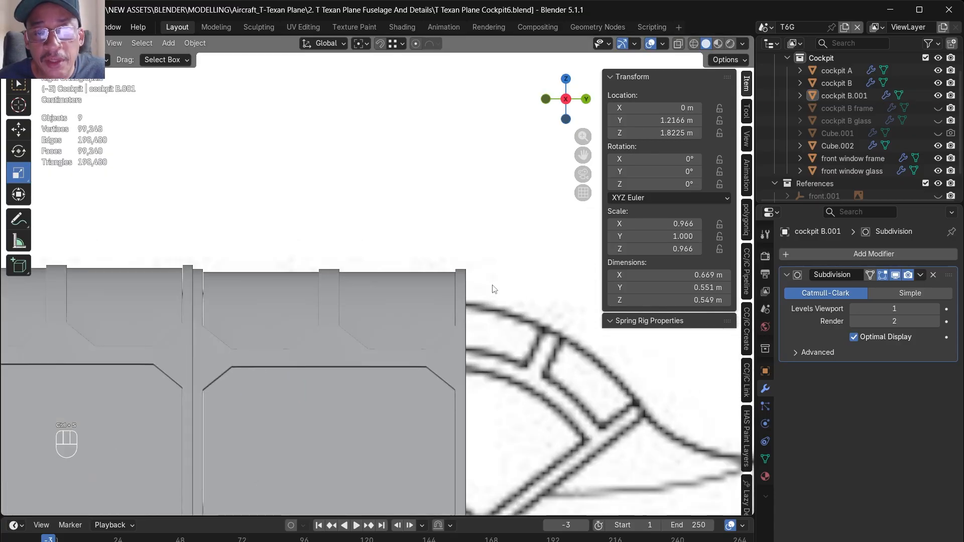
key("Tab")
key("Tab")
key("alt+z")
middle_click_drag(466, 285, 396, 287)
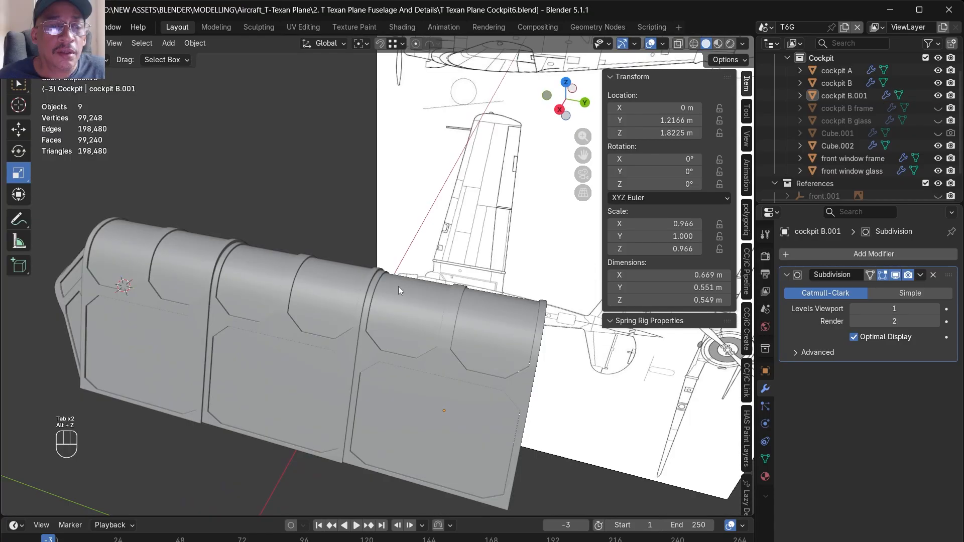
- Rename the third canopy section as cockpit C
double_click(843, 95)
left_click(847, 96)
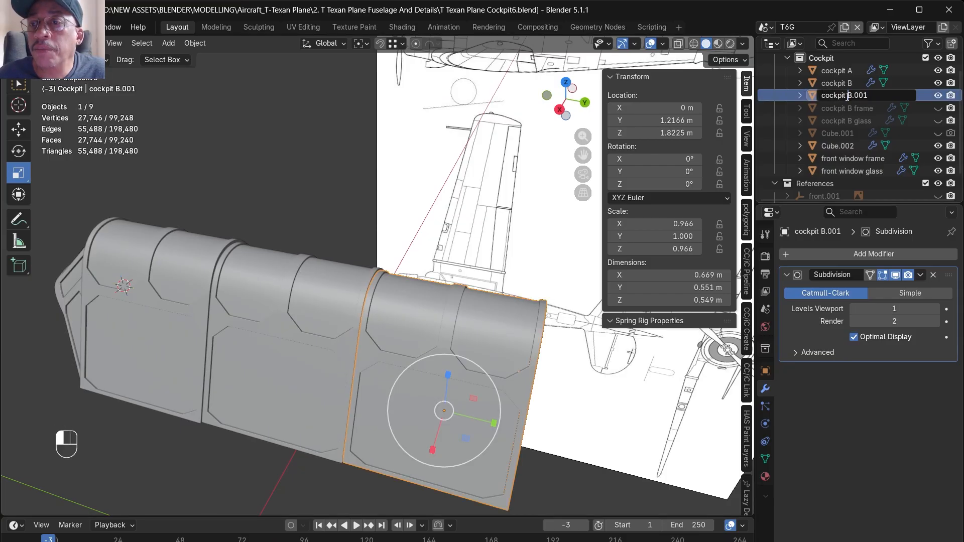
type("C")
key("Return")
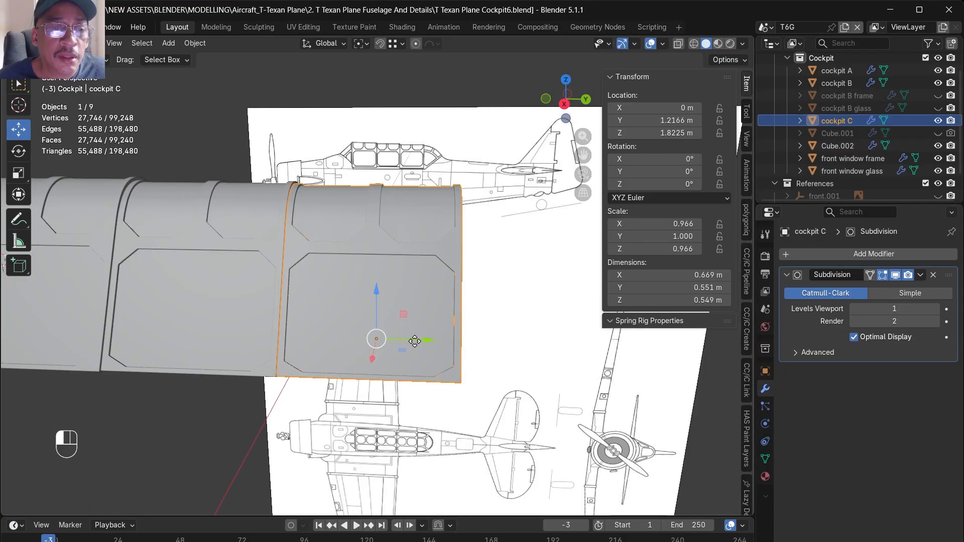
- Slide cockpit C about -0.267 m along Y into cockpit B and examine how the two sections overlap
left_click_drag(415, 341, 272, 322)
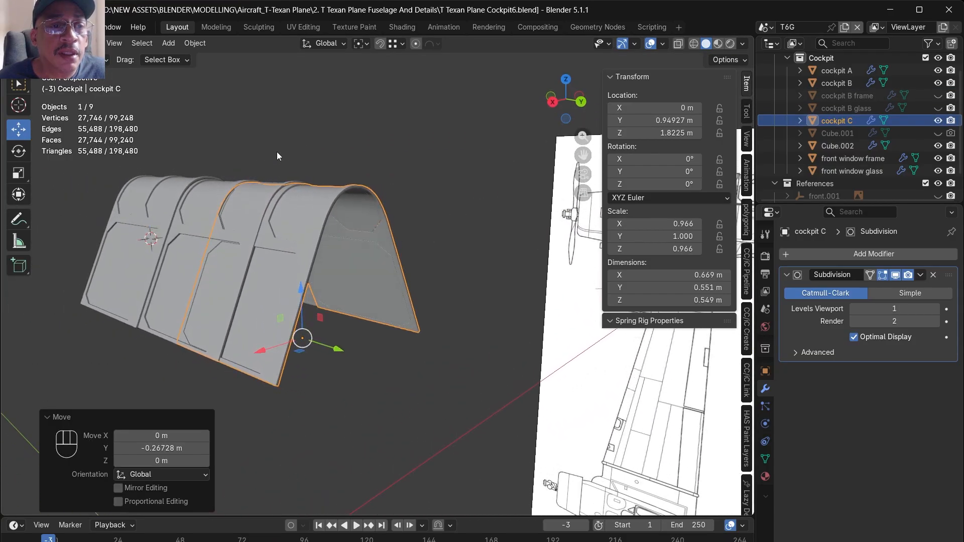
scroll(279, 161, "up", 5)
middle_click_drag(294, 248, 345, 204, "alt")
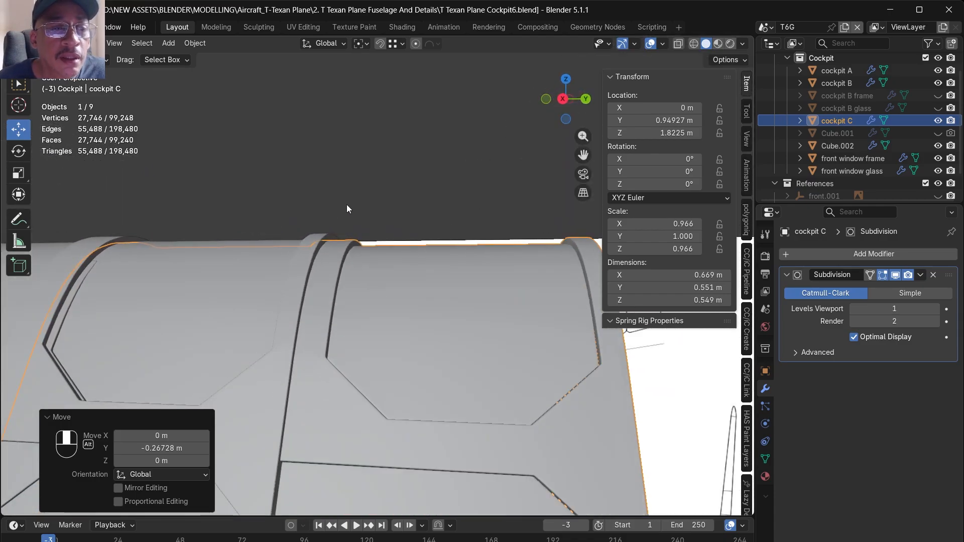
- Try scaling cockpit A to 1.010 along X, and undo that scaling together with cockpit C's slide into cockpit B
scroll(428, 230, "down", 8)
left_click(226, 272)
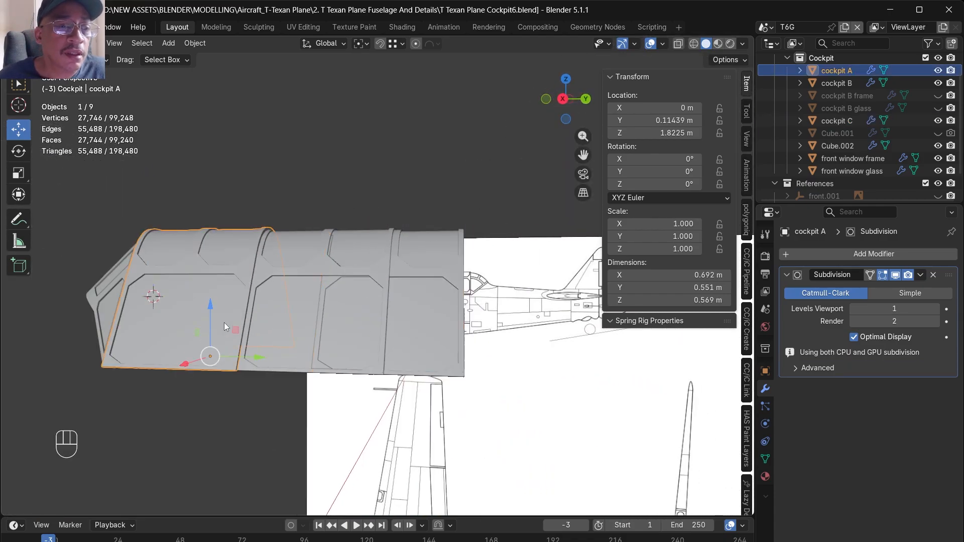
left_click_drag(230, 358, 320, 380)
middle_click_drag(320, 381, 287, 394)
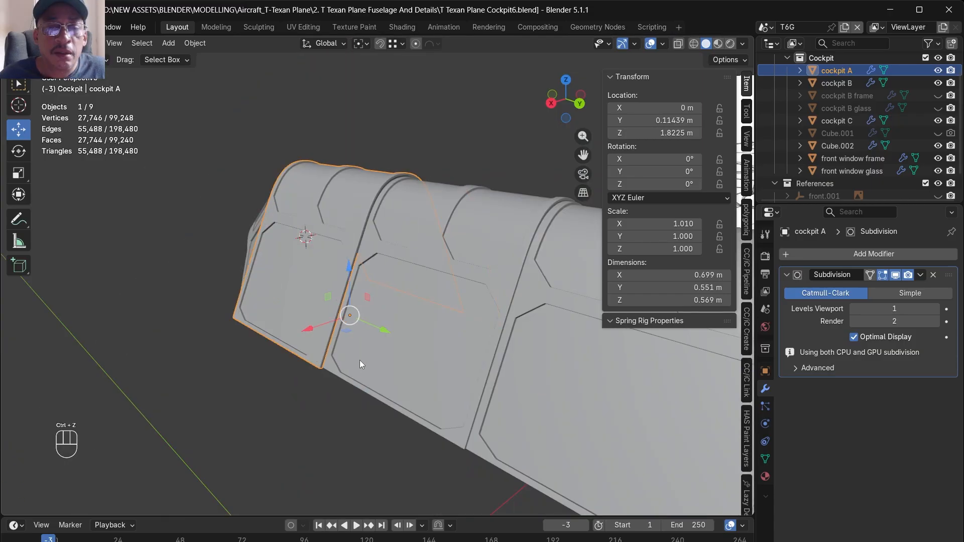
left_click_drag(359, 360, 385, 363, "alt")
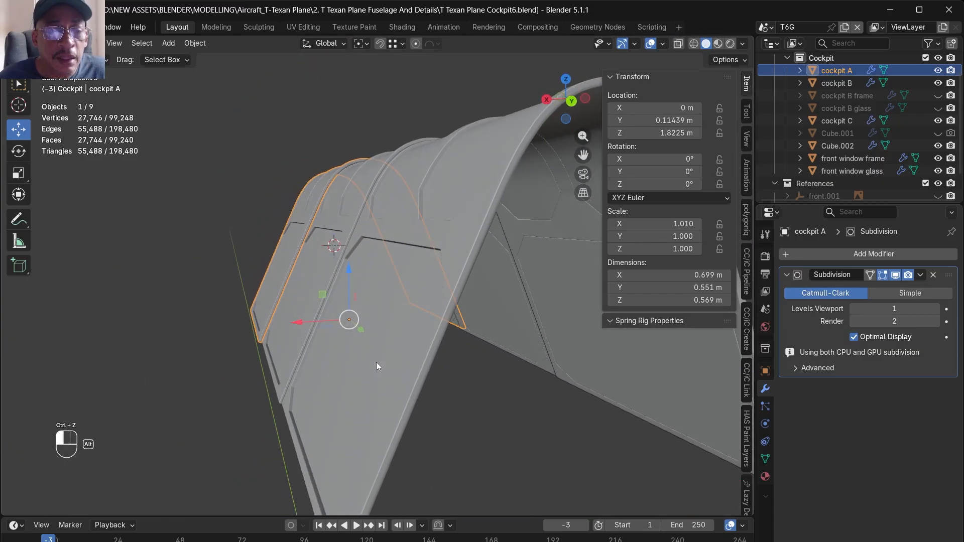
key("ctrl+z")
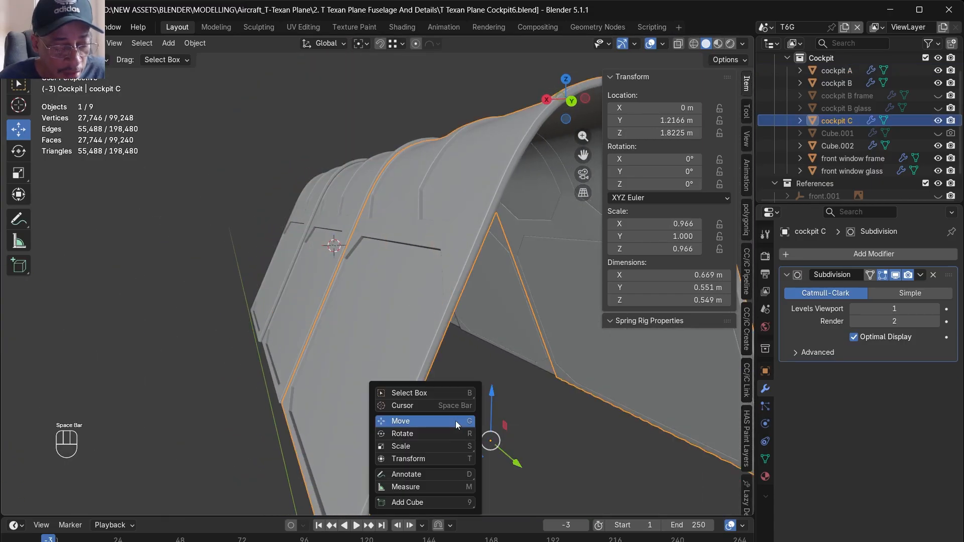
- Scale cockpit C uniformly by 0.997 and save the file
key("space")
key("s")
left_click_drag(452, 446, 443, 446)
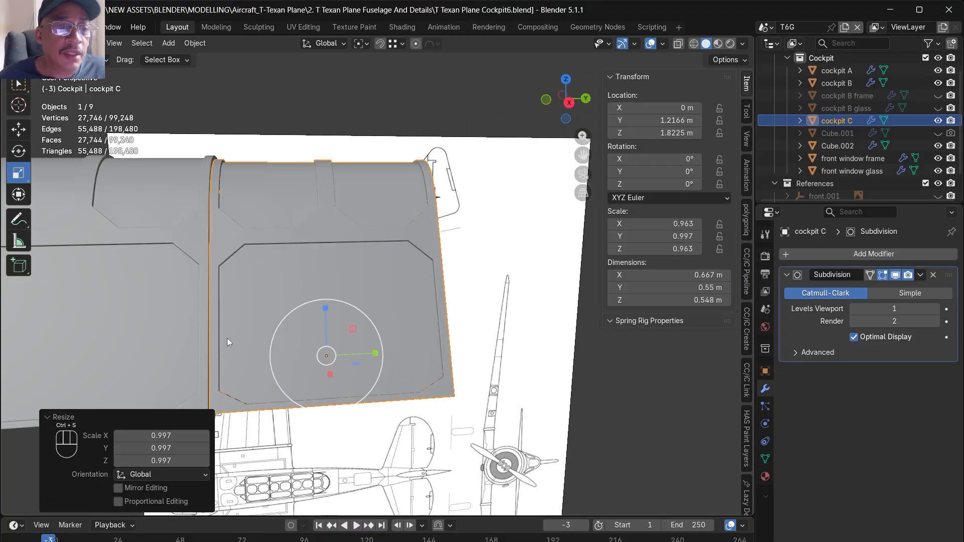
left_click_drag(289, 314, 207, 331, "alt")
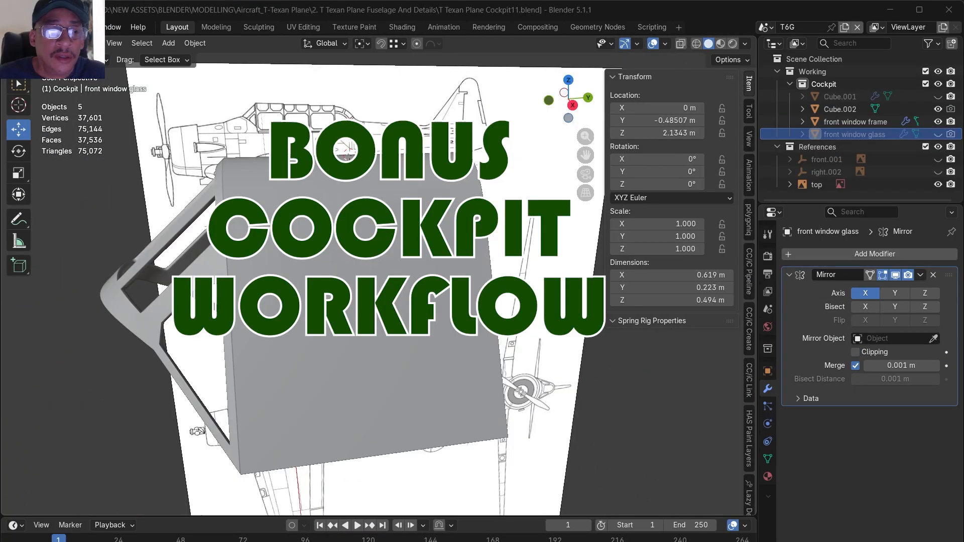
- Examine the Cube.002 canopy shell from several sides and inspect its creased window outlines and edge loops in Edit Mode
left_click_drag(346, 241, 350, 266, "alt")
left_click(352, 294)
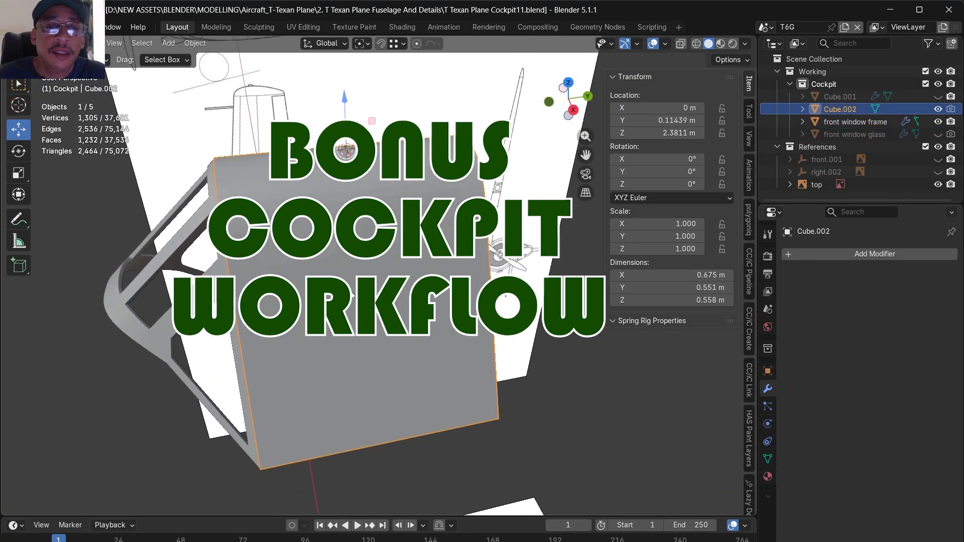
left_click_drag(373, 338, 332, 309, "alt")
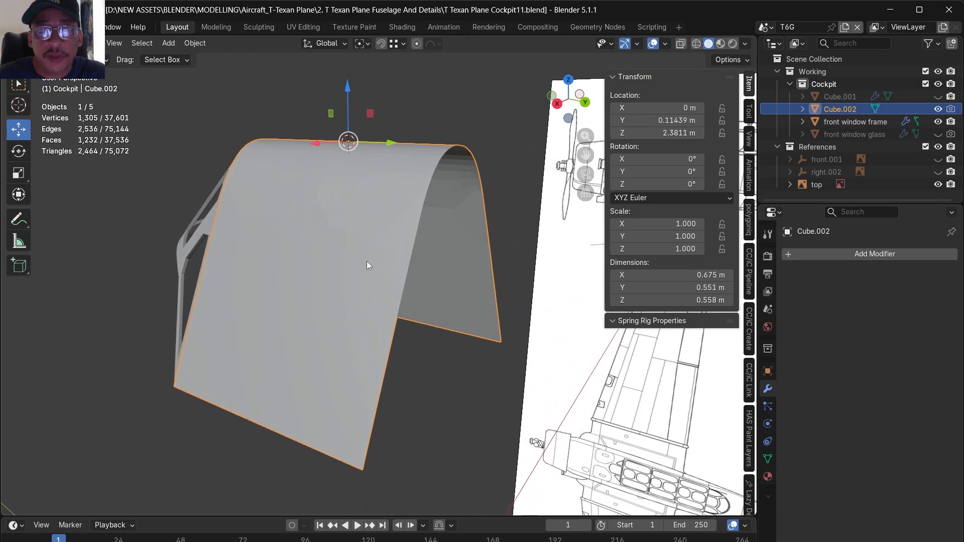
middle_click_drag(378, 278, 297, 297)
key("Tab")
scroll(297, 297, "up", 6)
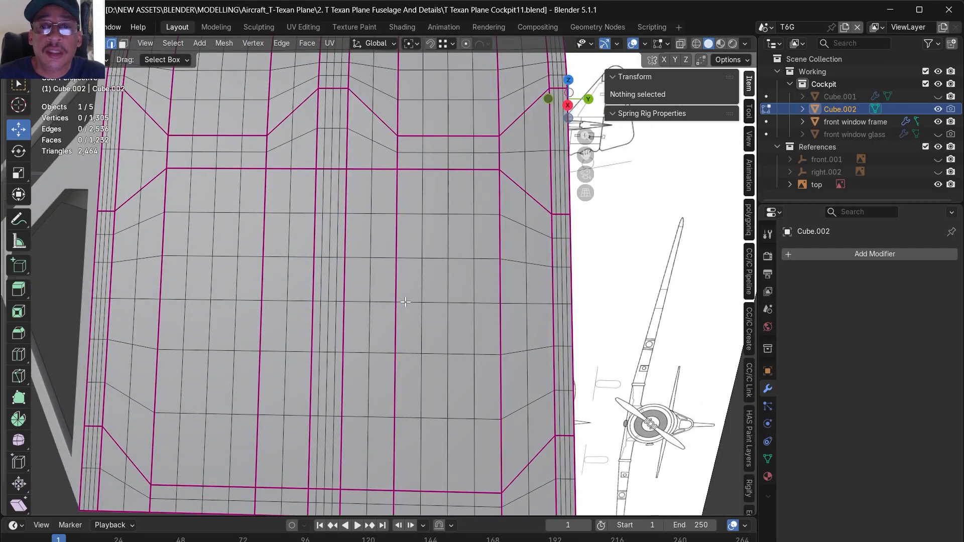
scroll(404, 301, "down", 4)
middle_click_drag(392, 303, 314, 312)
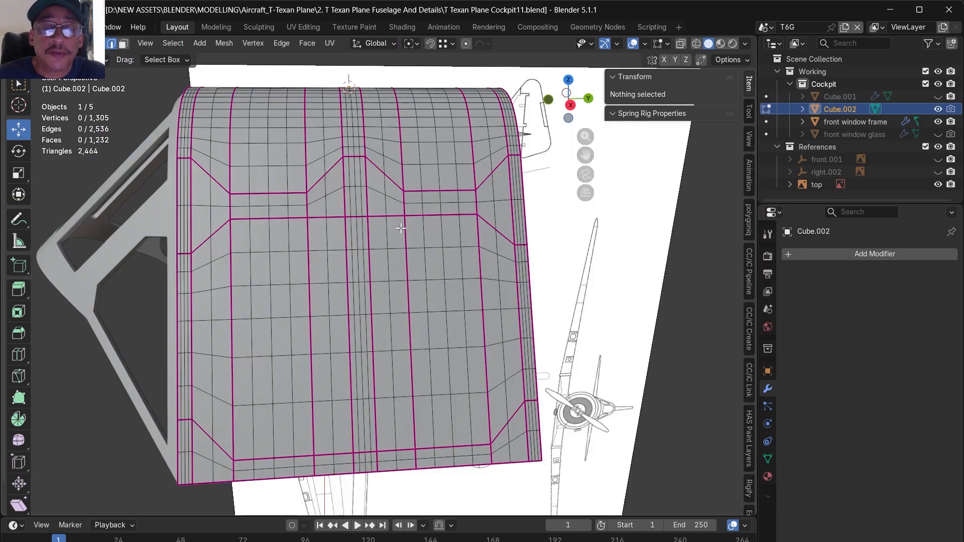
middle_click_drag(458, 342, 417, 360)
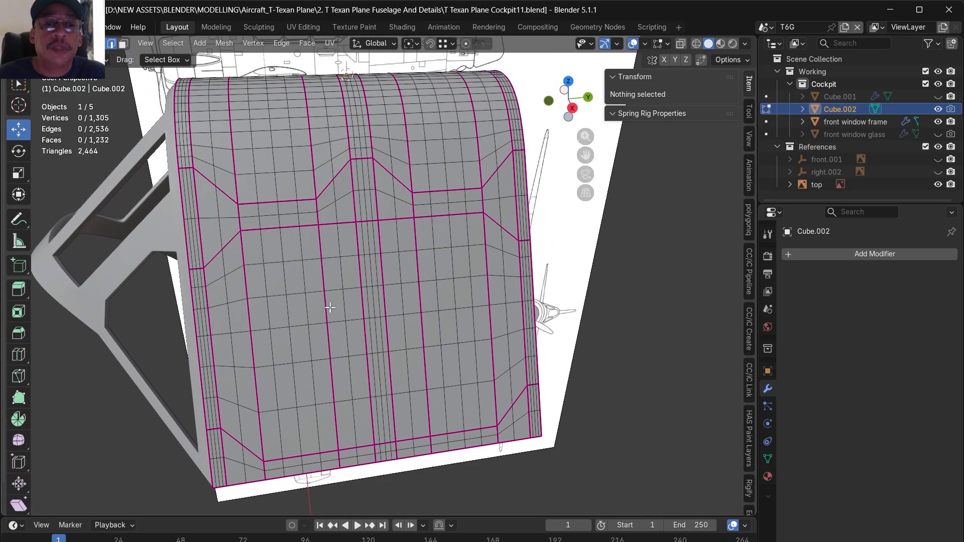
- Duplicate the canopy shell and, with snapping on, move the copy to Y 0.6649 m so it butts against the original's rear edge
key("Tab")
mouse_move(360, 348)
middle_mouse_down()
mouse_move(342, 355)
mouse_move(353, 350)
middle_mouse_up()
key("shift+d")
key("Escape")
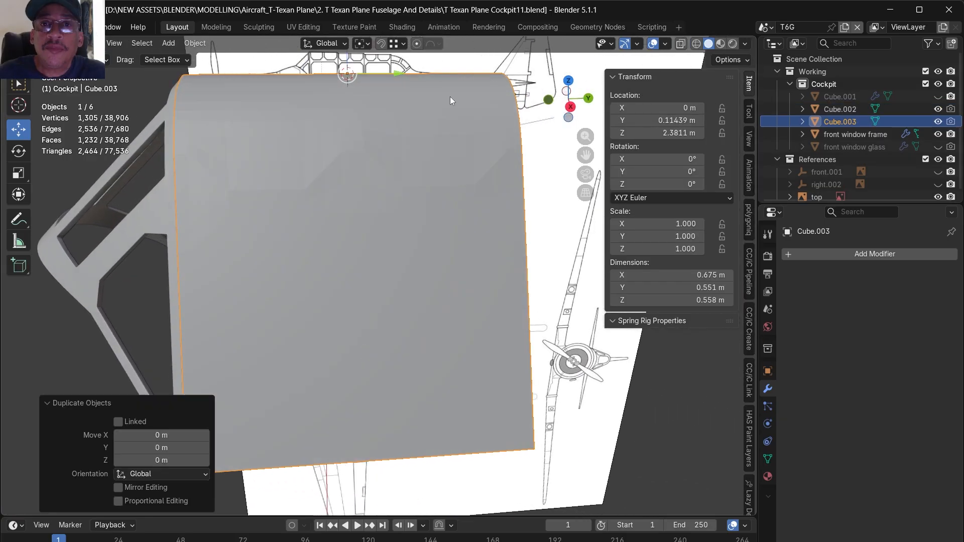
left_click(382, 43)
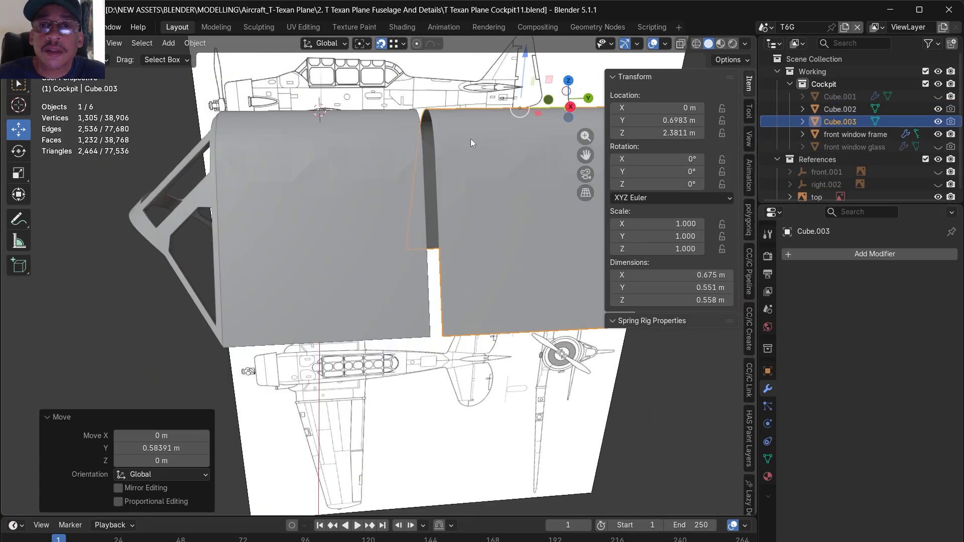
scroll(474, 139, "down", 3)
scroll(514, 120, "up", 3)
left_click_drag(519, 130, 380, 361)
middle_click_drag(380, 361, 421, 287)
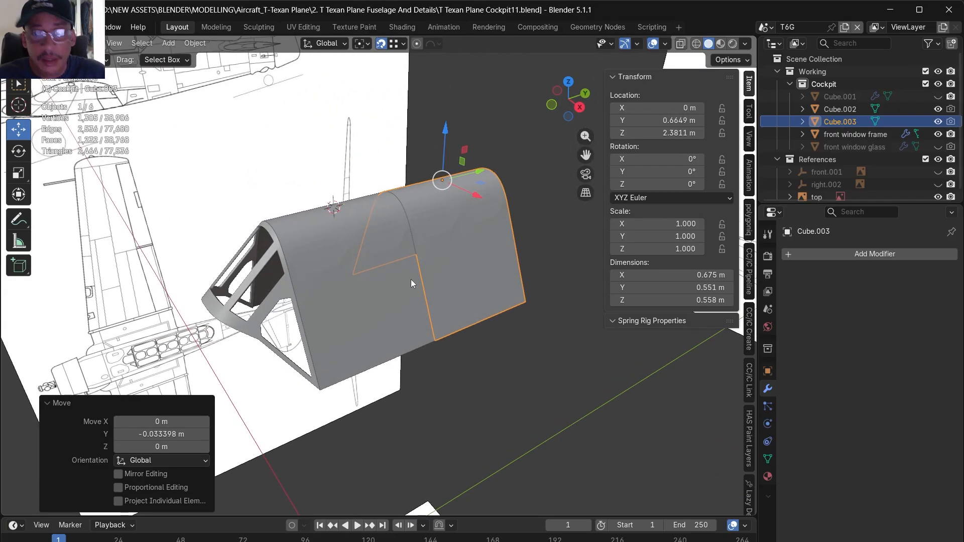
- Rename the original canopy shell as Canopy 1 and its rear duplicate as Canopy 2
left_click(839, 110)
double_click(840, 109)
type("Canopy 1")
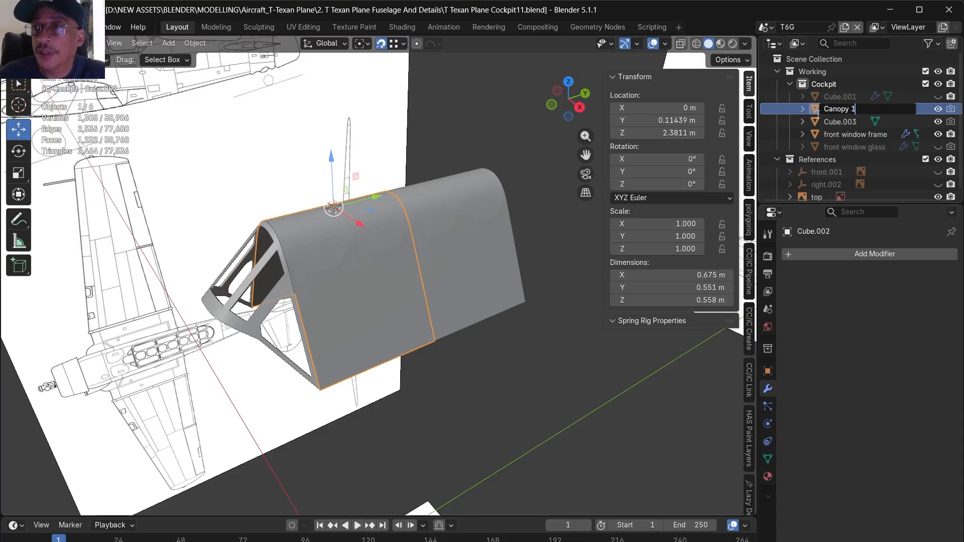
key("Return")
double_click(858, 123)
left_click_drag(856, 122, 776, 141)
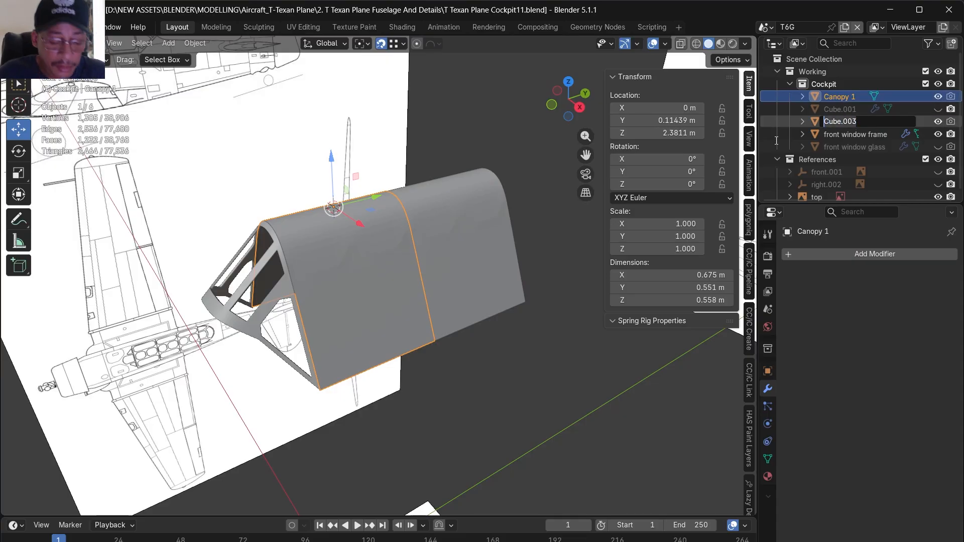
double_click(835, 122)
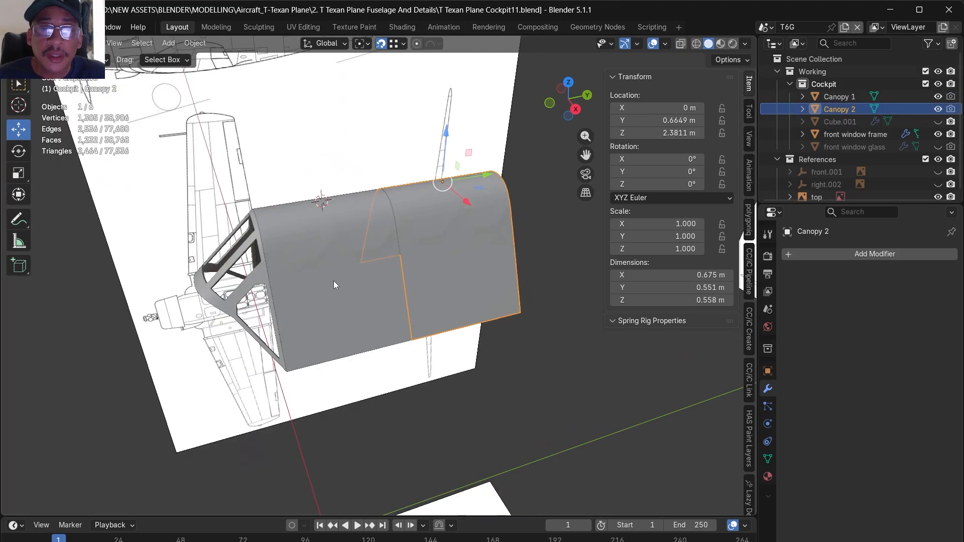
- Dissolve the uncreased support edge loops inside Canopy 1's front, middle and rear frame bands in Edit Mode
scroll(487, 203, "up", 3)
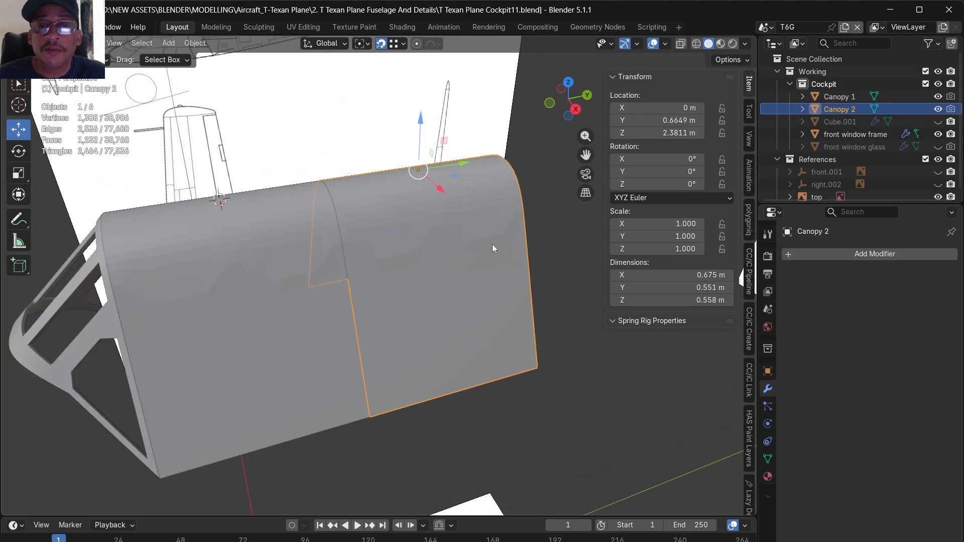
middle_click_drag(301, 332, 273, 307)
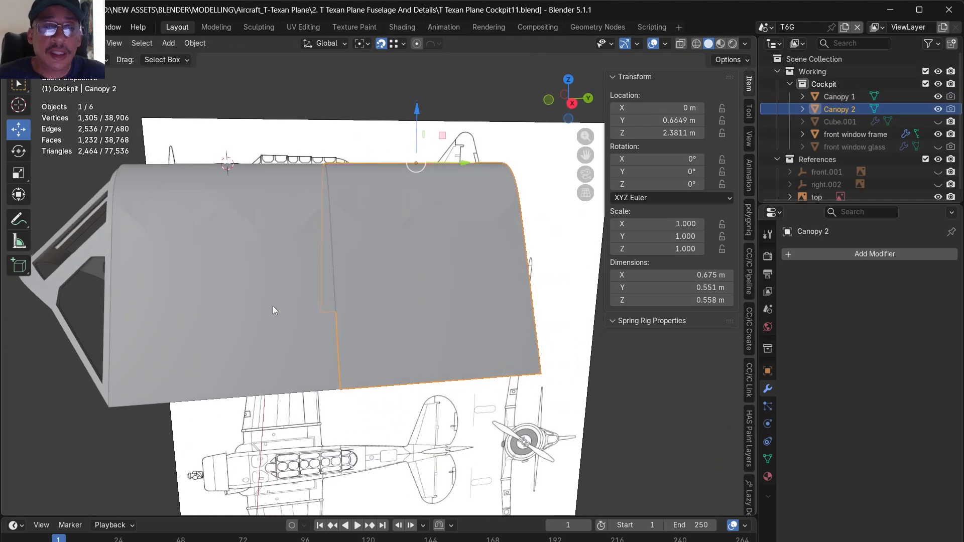
middle_click_drag(357, 284, 288, 294)
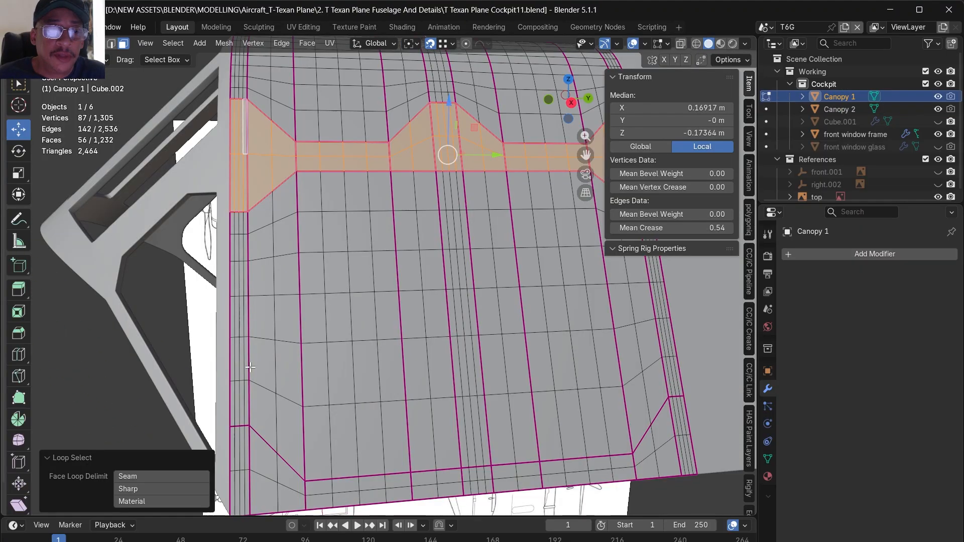
middle_click_drag(250, 367, 143, 80)
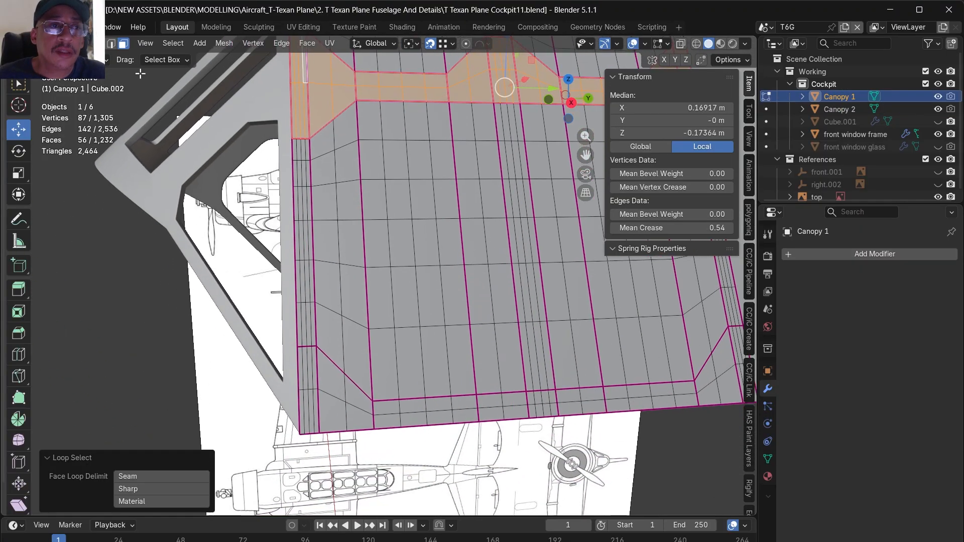
left_click(111, 43)
left_click(303, 354, "alt")
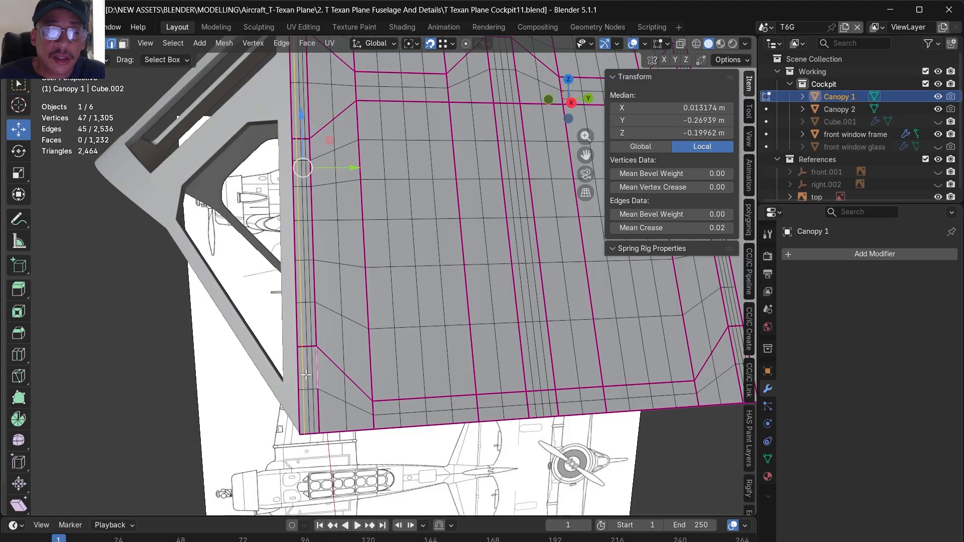
left_click(310, 374, "alt")
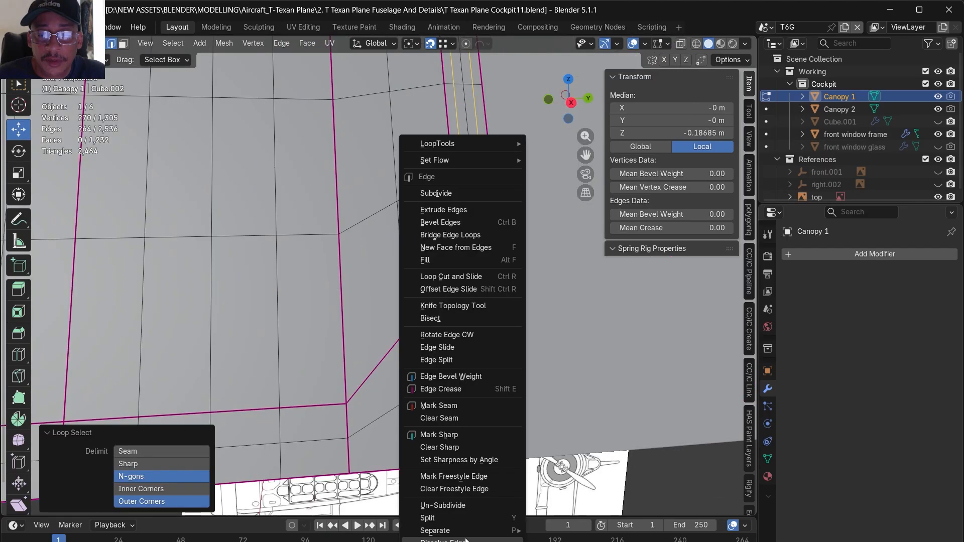
left_click(498, 539)
scroll(546, 354, "down", 8)
scroll(475, 158, "up", 5)
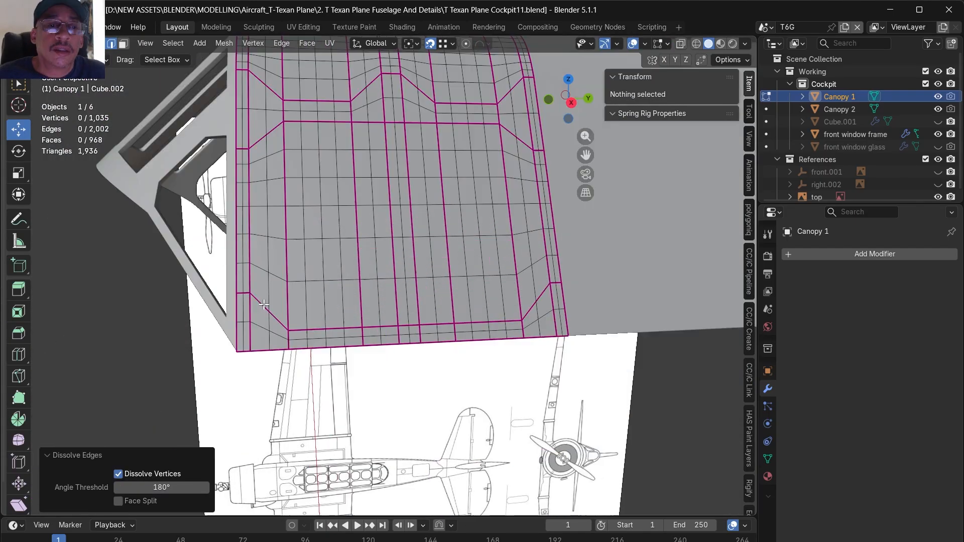
- Select all frame faces around Canopy 1's window panes, separate them into their own object and leave Edit Mode
left_click(123, 45)
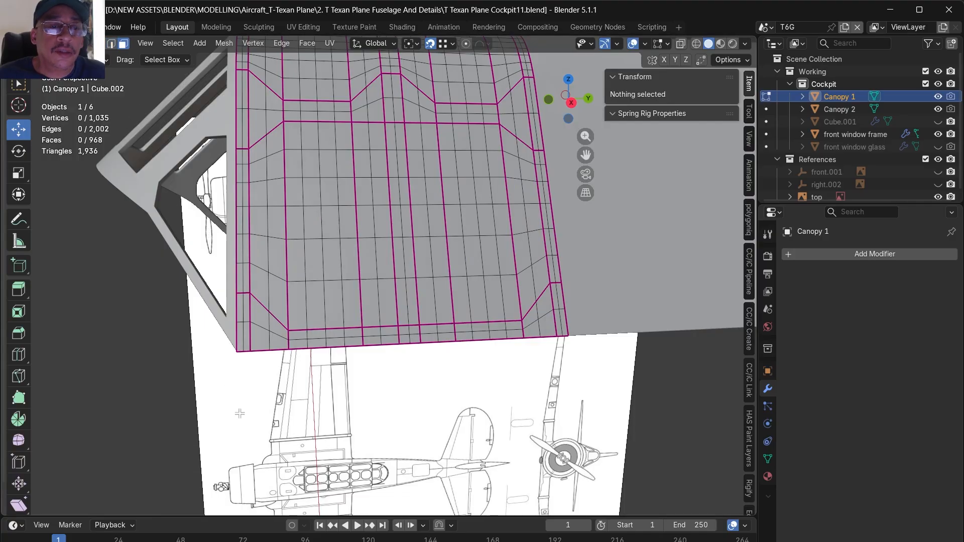
left_click(246, 322, "alt")
left_click(242, 322, "alt+shift")
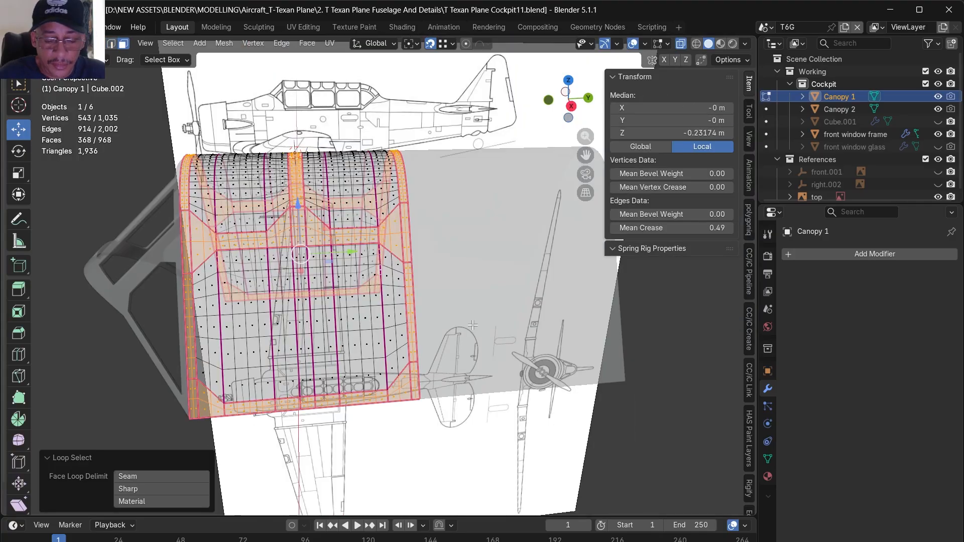
key("p")
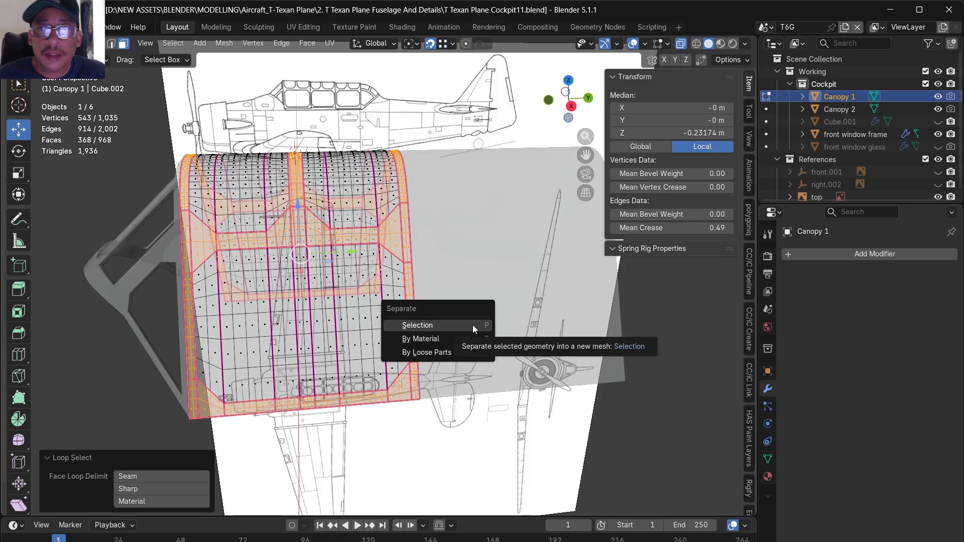
left_click(472, 325)
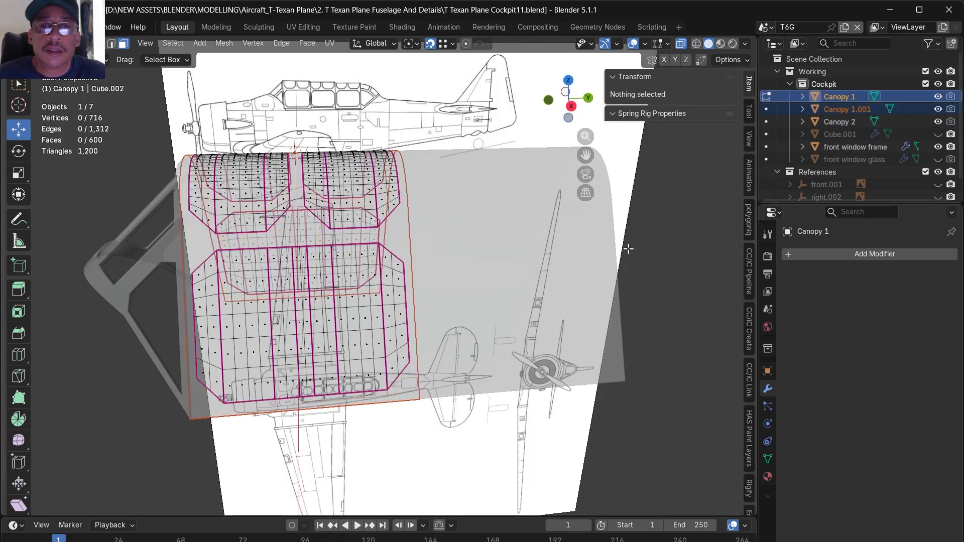
key("Tab")
- Select the window pane object left after the separation and rename it as Canopy 1 Glass
left_click(397, 234)
left_click(409, 275)
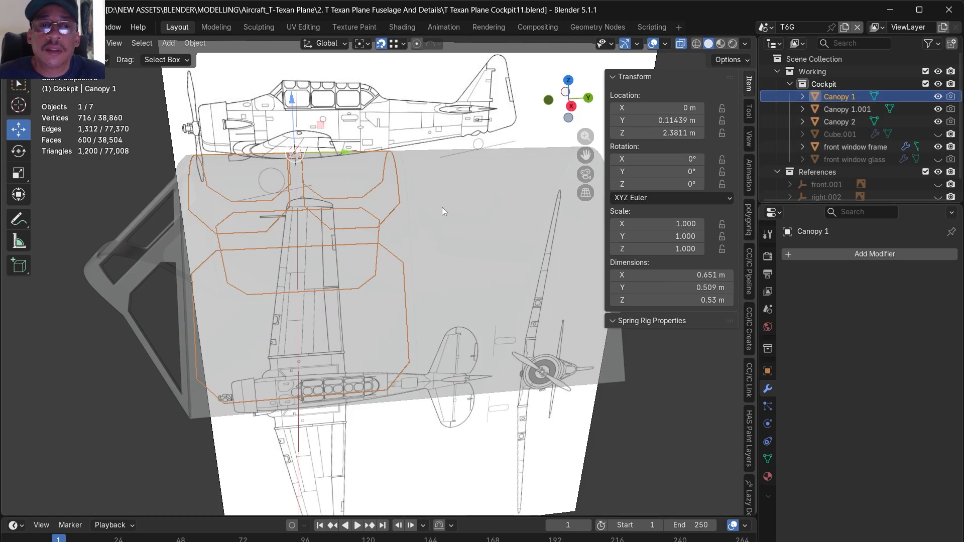
scroll(464, 193, "up", 2)
double_click(846, 94)
left_click(856, 96)
key("Left")
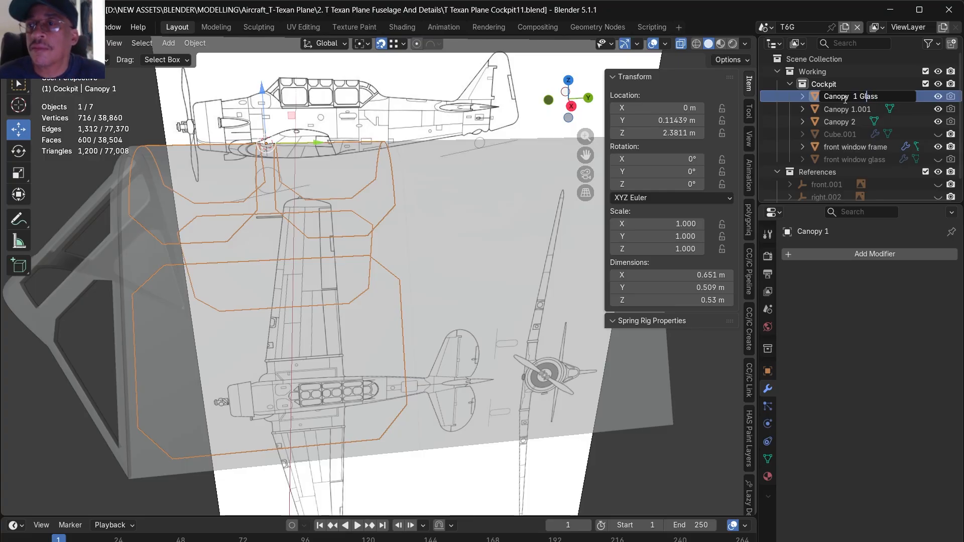
key("BackSpace")
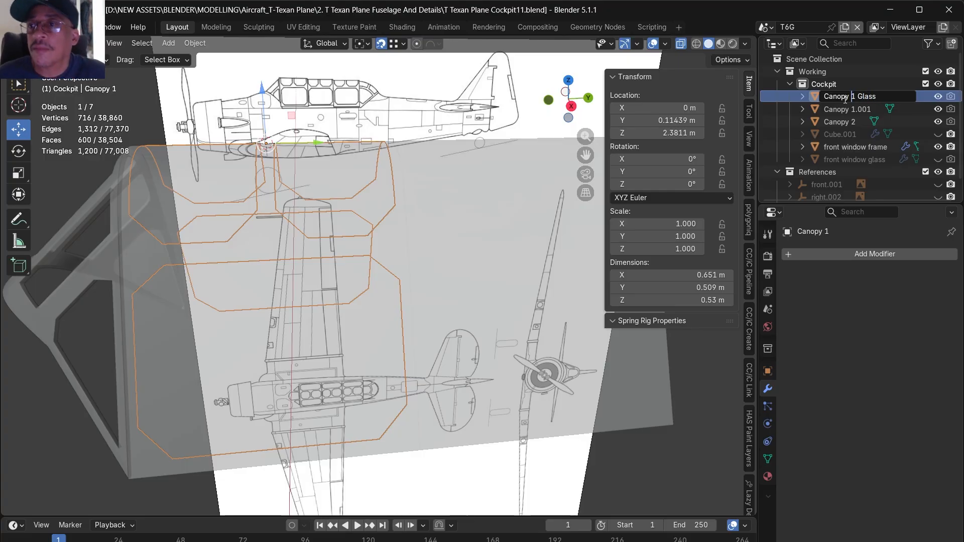
- Rename the separated frame object as Canopy 1 Frame
double_click(855, 109)
left_click(855, 109)
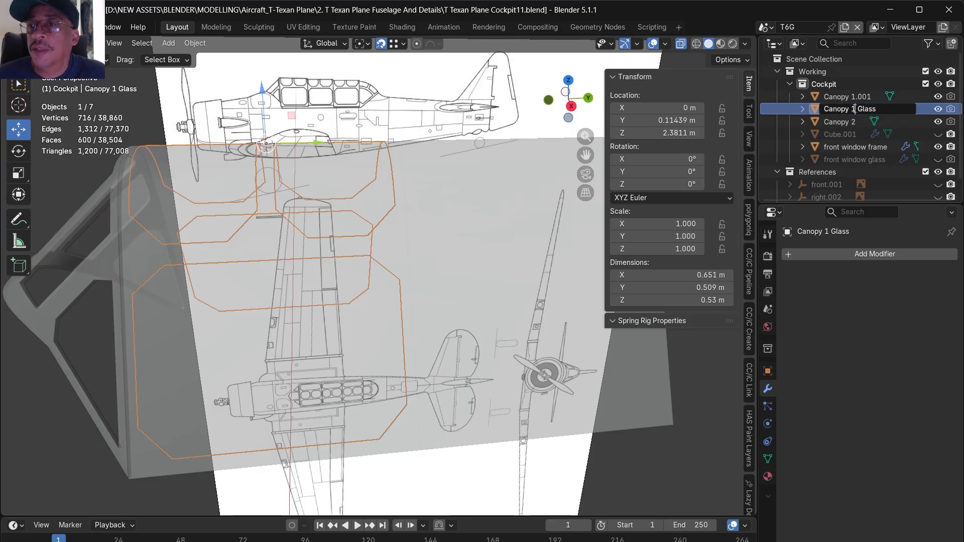
key("shift+End")
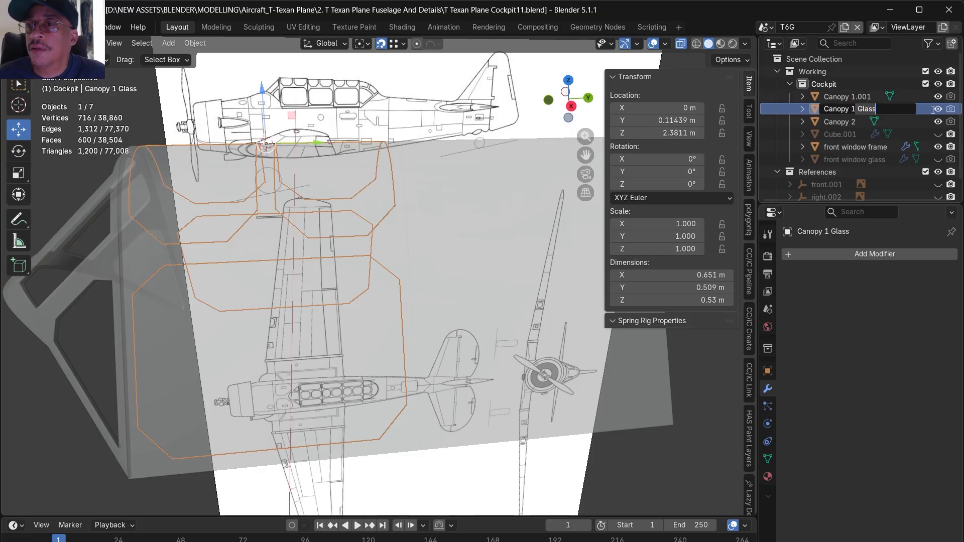
double_click(877, 96)
left_click(876, 97)
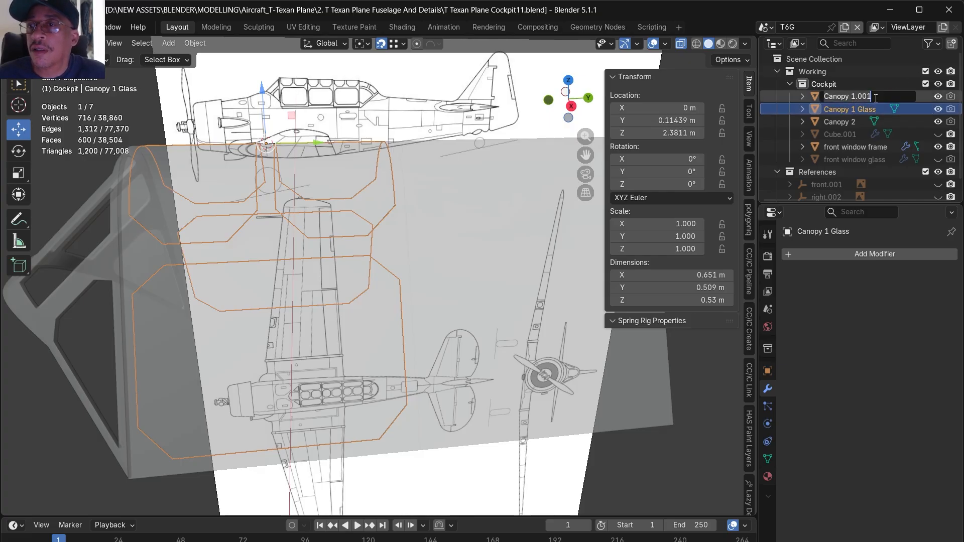
key("Left")
key("Left")
key("Left")
key("Left")
key("Left")
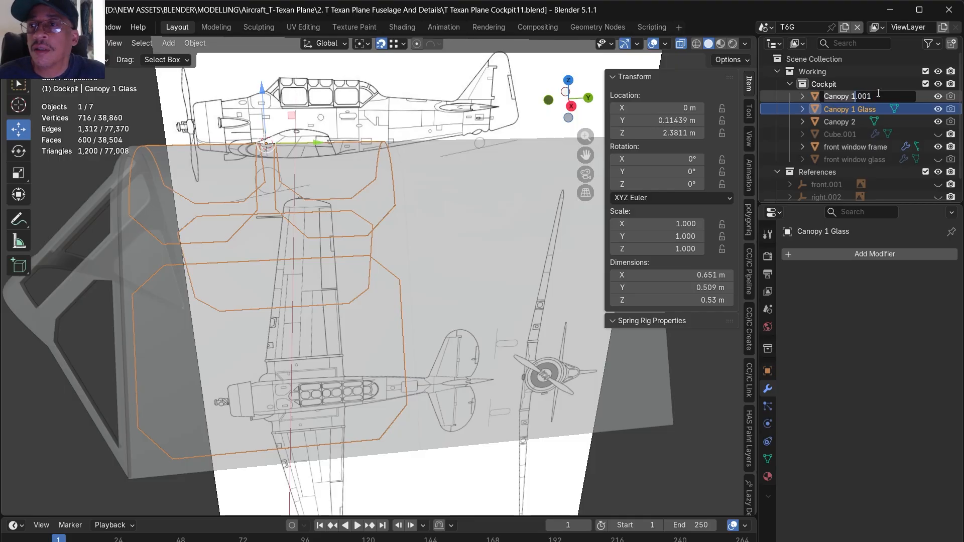
- Add a Solidify modifier to Canopy 1 Frame and set its thickness to -0.01 m
left_click(854, 254)
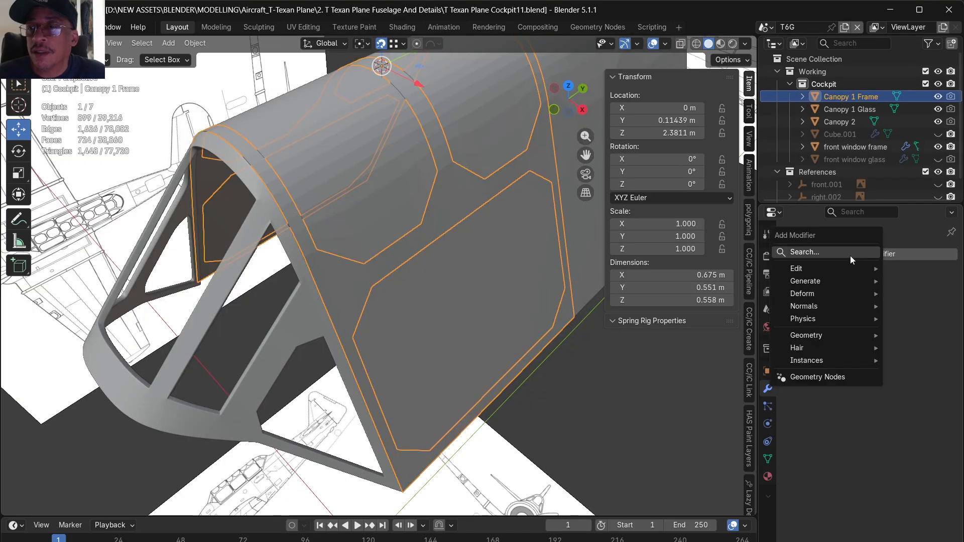
left_click(819, 254)
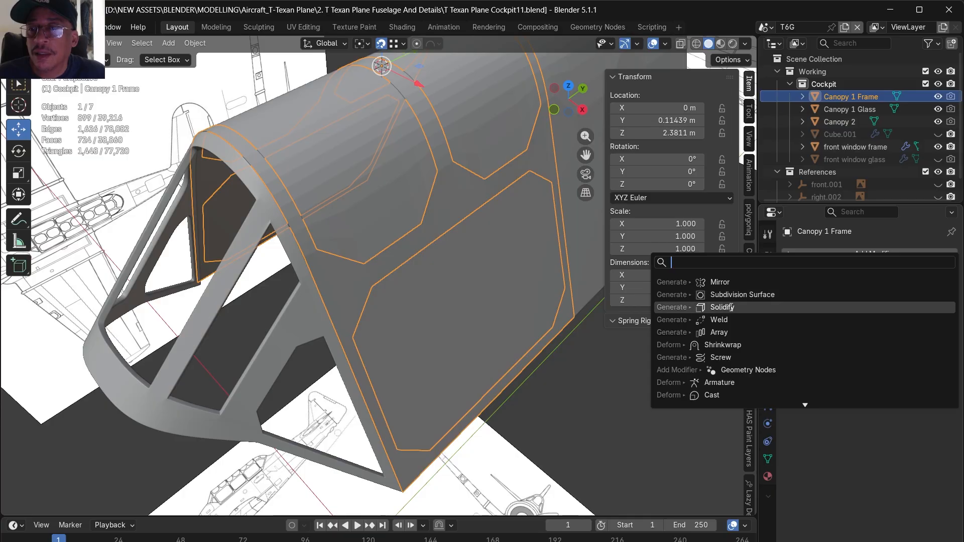
left_click(693, 308)
left_click(877, 309)
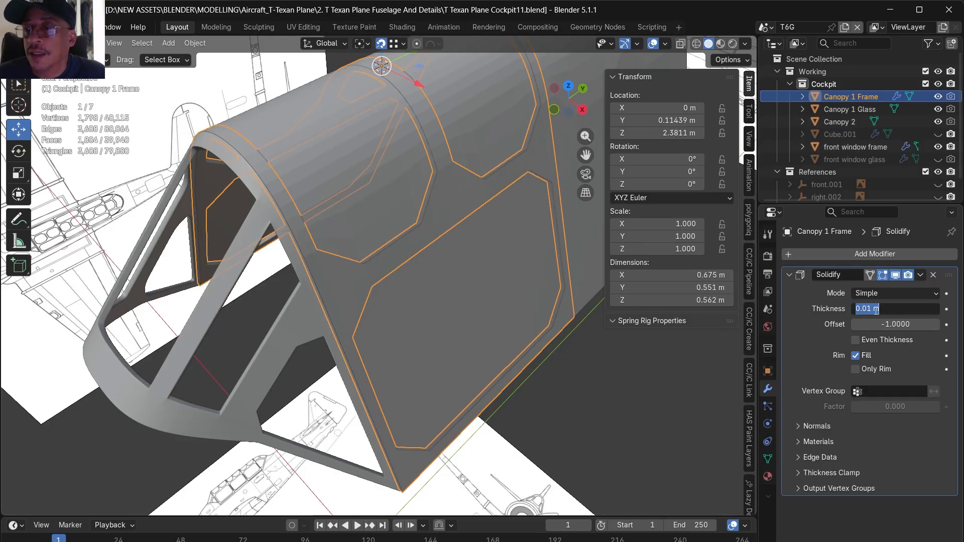
left_click(858, 309)
type("-")
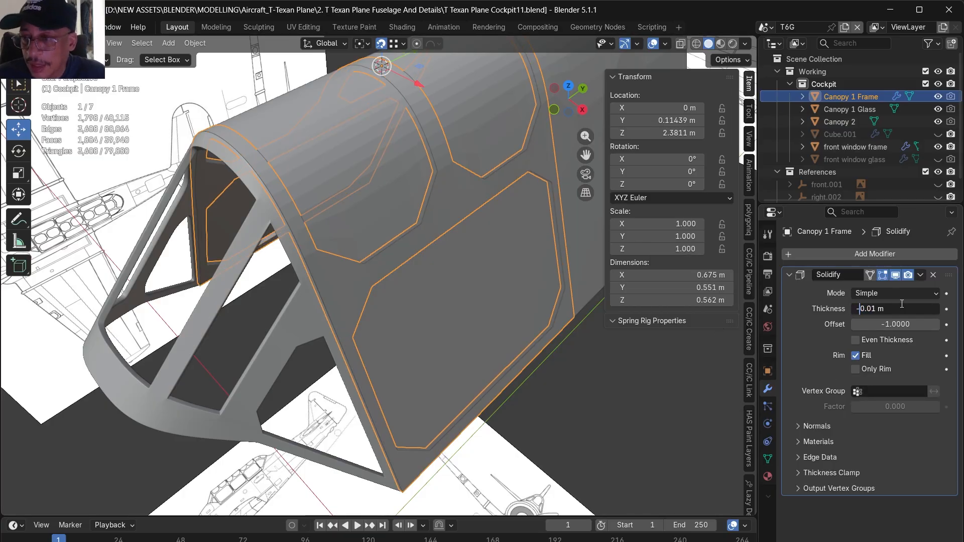
key("Return")
middle_click_drag(468, 399, 246, 364)
scroll(246, 365, "down", 4)
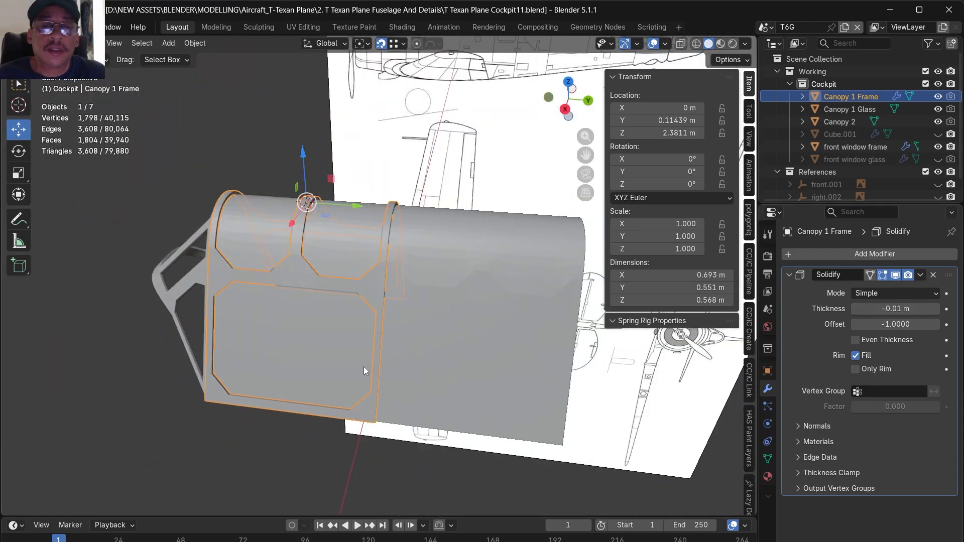
- Apply the Solidify modifier on Canopy 1 Frame
middle_click_drag(360, 366, 327, 336)
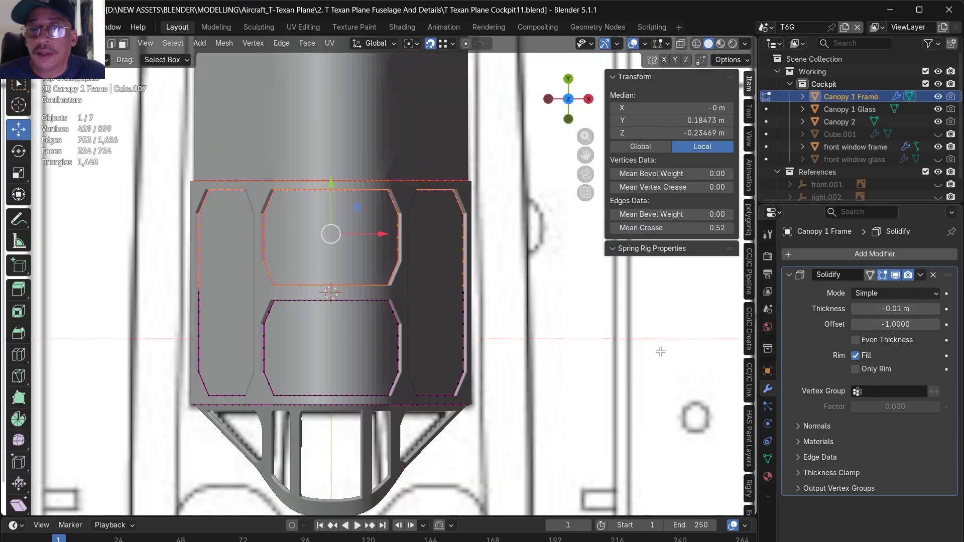
key("Tab")
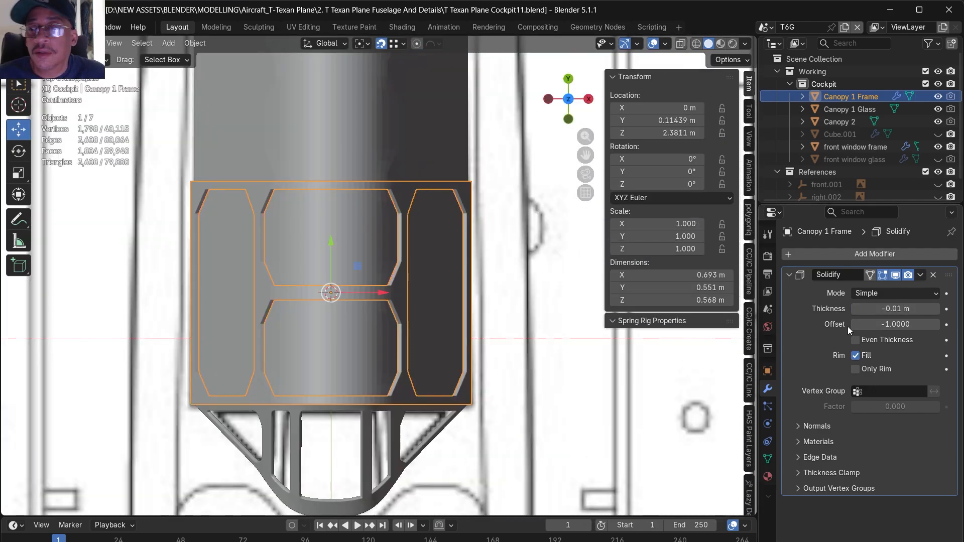
left_click(921, 275)
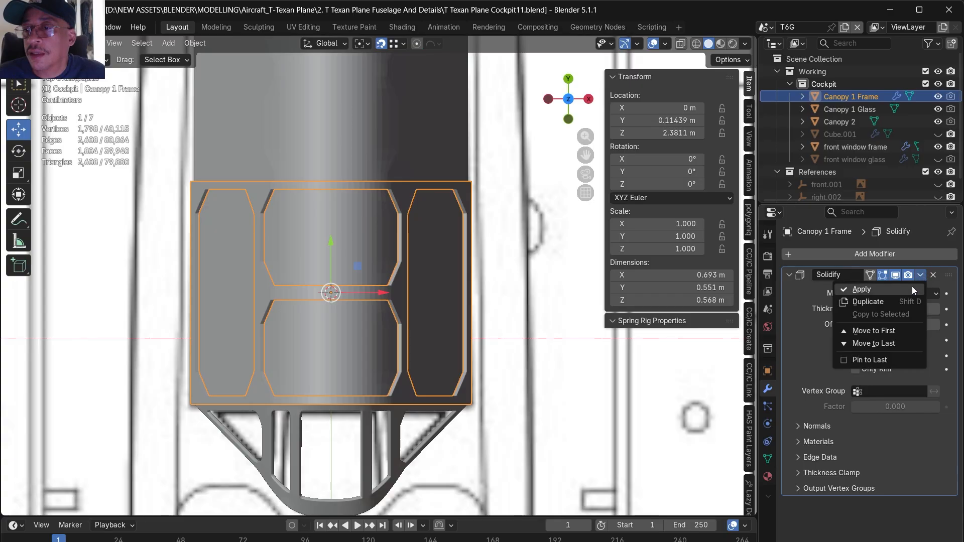
left_click(861, 289)
- In Edit Mode, delete the negative-X half and then the rear half of the Canopy 1 Frame mesh, keeping one front quarter
key("Tab")
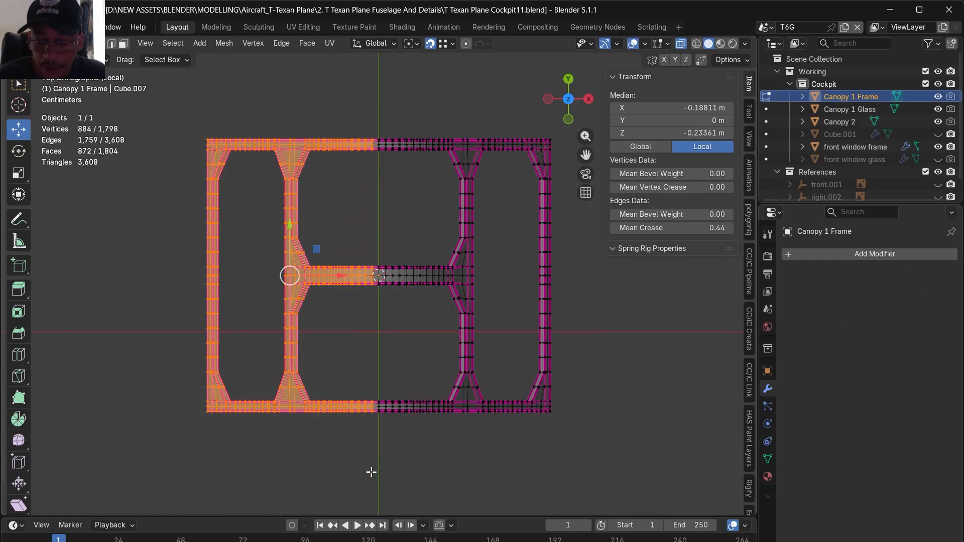
key("x")
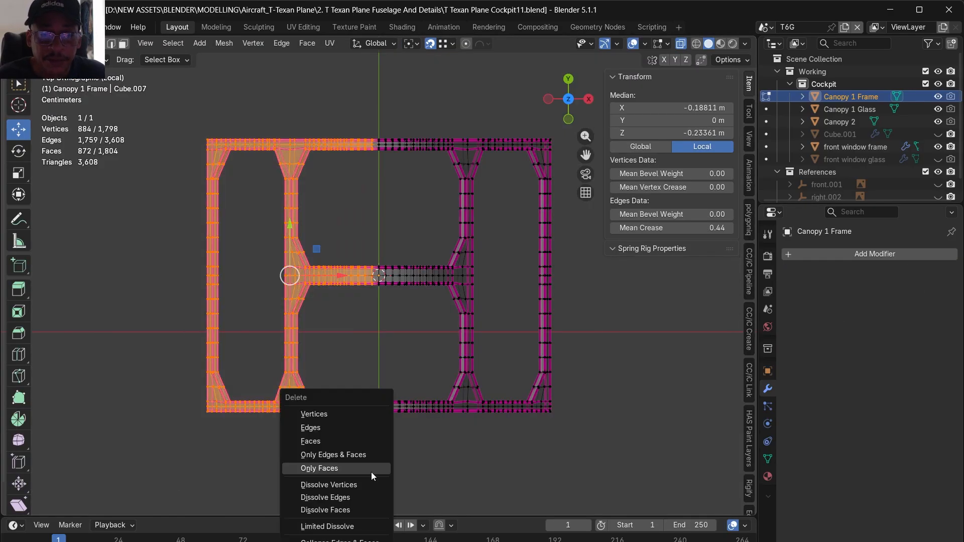
key("Up")
key("Up")
key("Up")
key("Up")
key("Return")
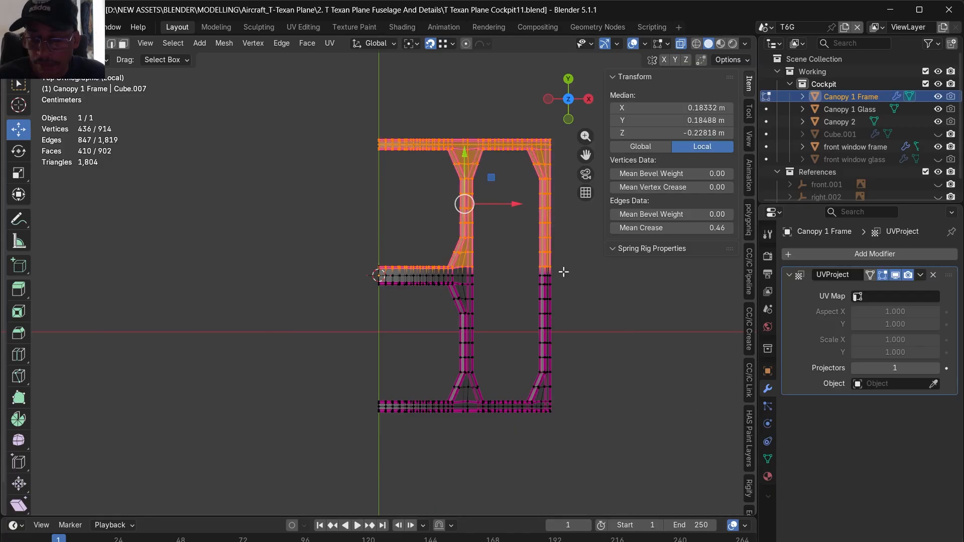
key("x")
left_click(563, 273)
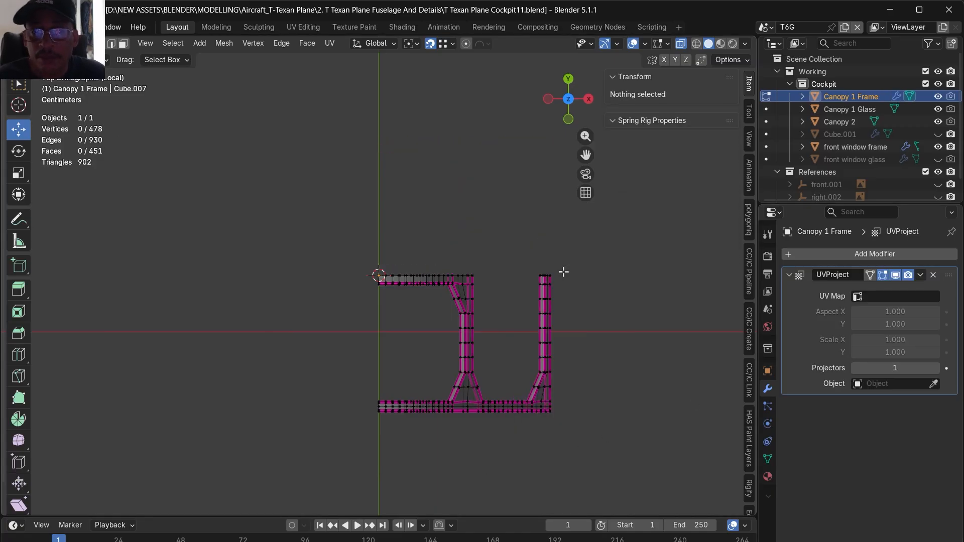
- Add a Mirror modifier on X and Y to Canopy 1 Frame and set the mean crease of all its edges to 0
middle_click_drag(620, 364, 515, 330)
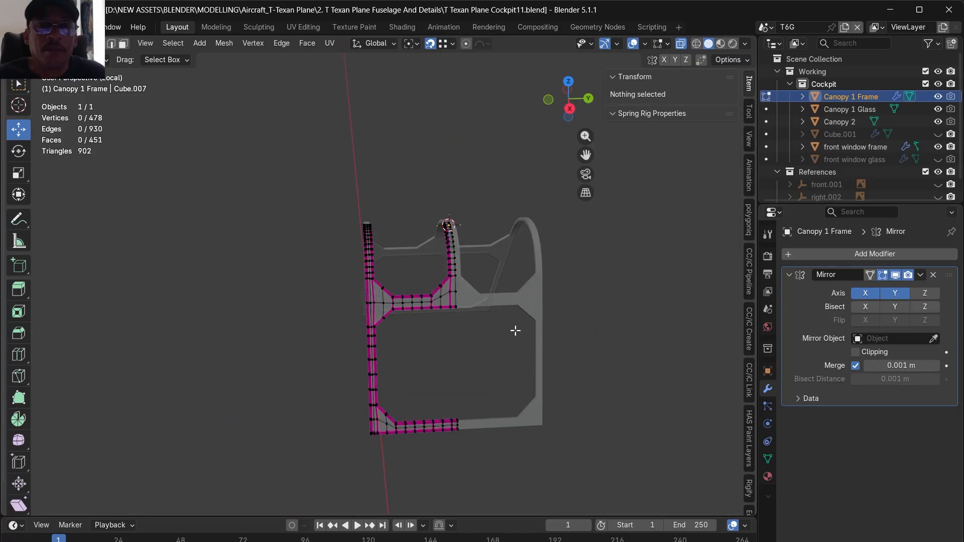
middle_click_drag(365, 308, 459, 298)
scroll(388, 318, "up", 3)
middle_click_drag(387, 319, 481, 298)
key("a")
left_click(713, 226)
type("00")
key("Return")
- Select the border edge loops of the frame and its window openings, bevel them about 0.0014 m with 2 segments, and return to the full scene
mouse_move(366, 301)
middle_mouse_down()
mouse_move(338, 351)
mouse_move(409, 327)
mouse_move(372, 305)
middle_mouse_up()
scroll(408, 328, "up", 3)
key("alt+a")
left_click(347, 324, "alt")
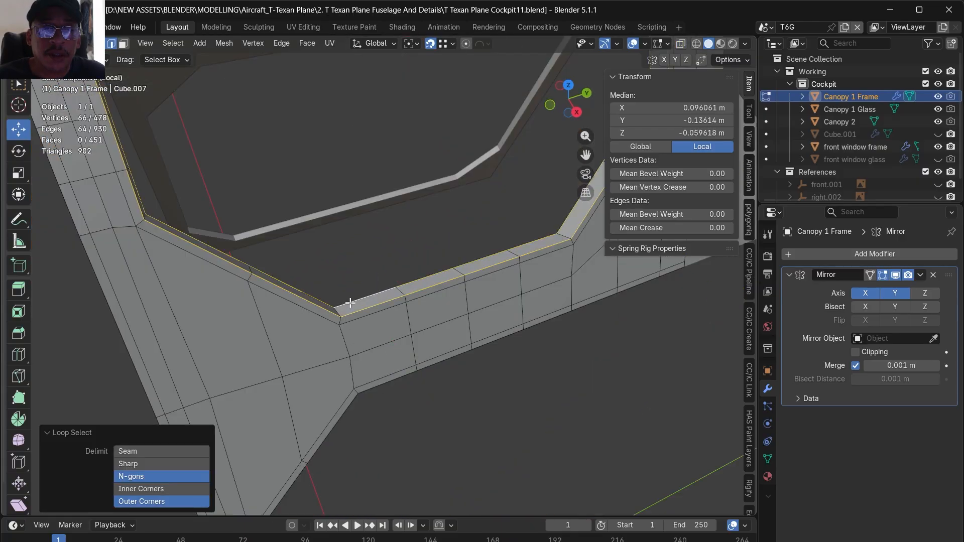
left_click(372, 392, "alt+shift")
middle_click_drag(381, 398, 73, 110)
left_click(324, 299, "shift")
middle_click_drag(324, 299, 246, 304)
left_click_drag(203, 375, 289, 472, "shift")
middle_click_drag(289, 472, 343, 270)
key("ctrl+b")
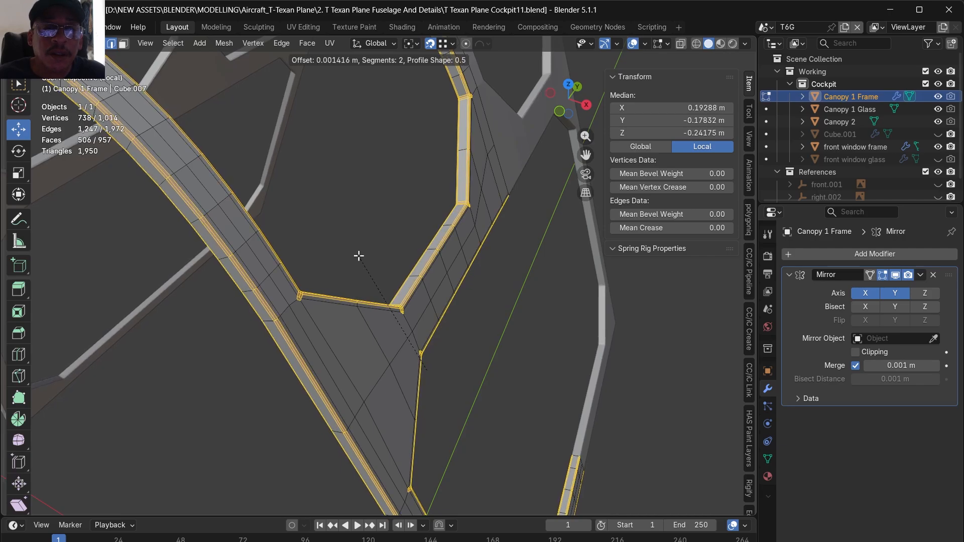
left_click(358, 256)
key("Tab")
key("KP_Divide")
key("KP_7")
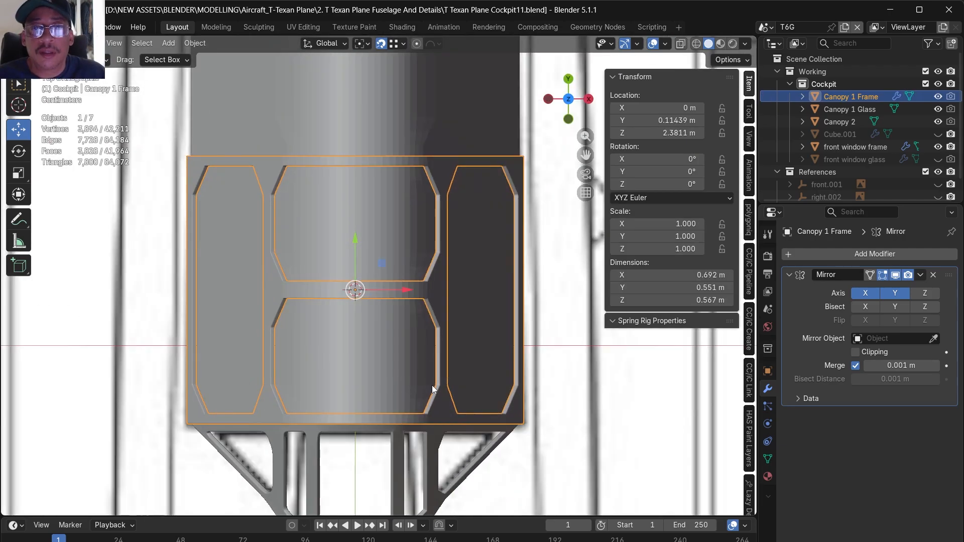
- Isolate Canopy 1 Glass in local view and add a Solidify modifier to it
middle_click_drag(424, 411, 376, 339)
left_click(361, 362)
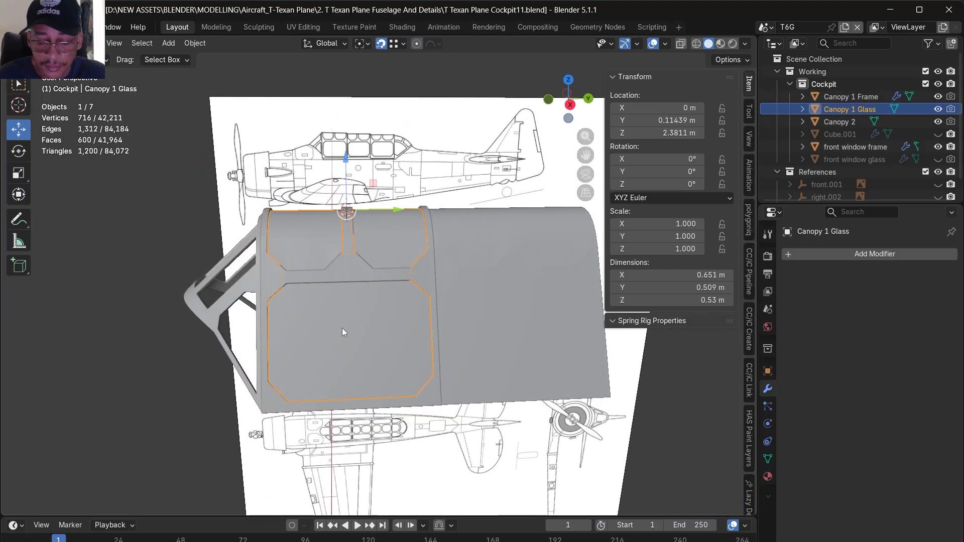
key("KP_Divide")
middle_click_drag(205, 267, 264, 265)
left_click(874, 254)
left_click(718, 452)
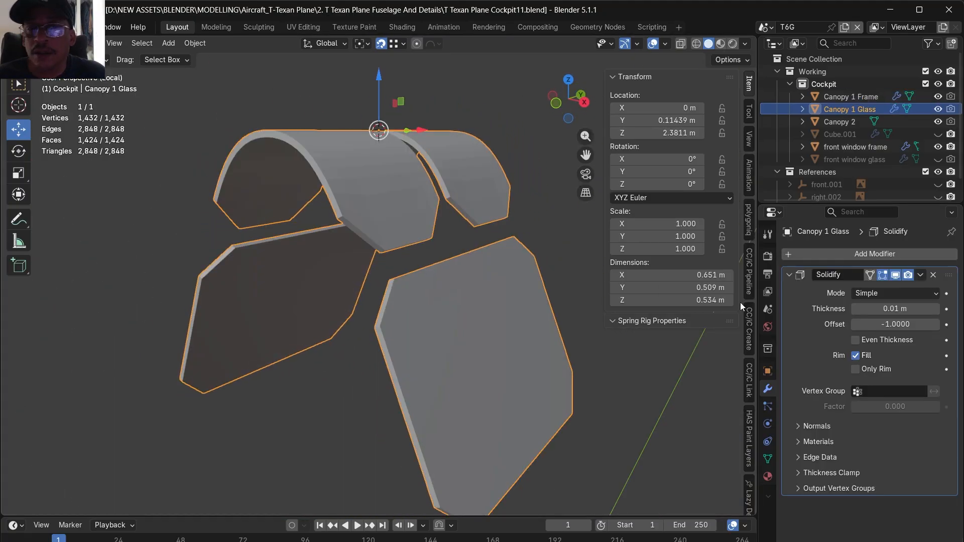
middle_click_drag(509, 367, 502, 353)
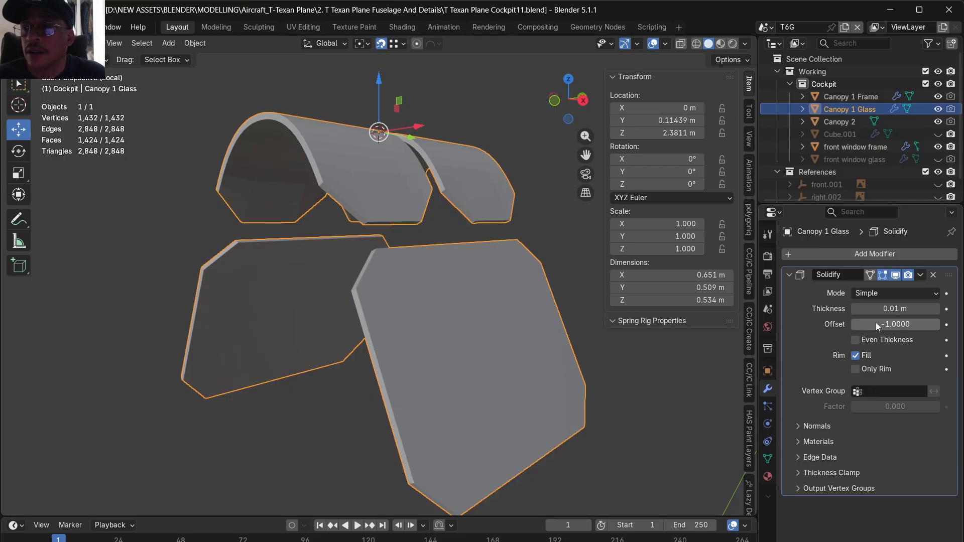
- Set the glass Solidify thickness to -0.003 m and apply the modifier
left_click(879, 308)
left_click(898, 312)
key("ctrl+a")
key("BackSpace")
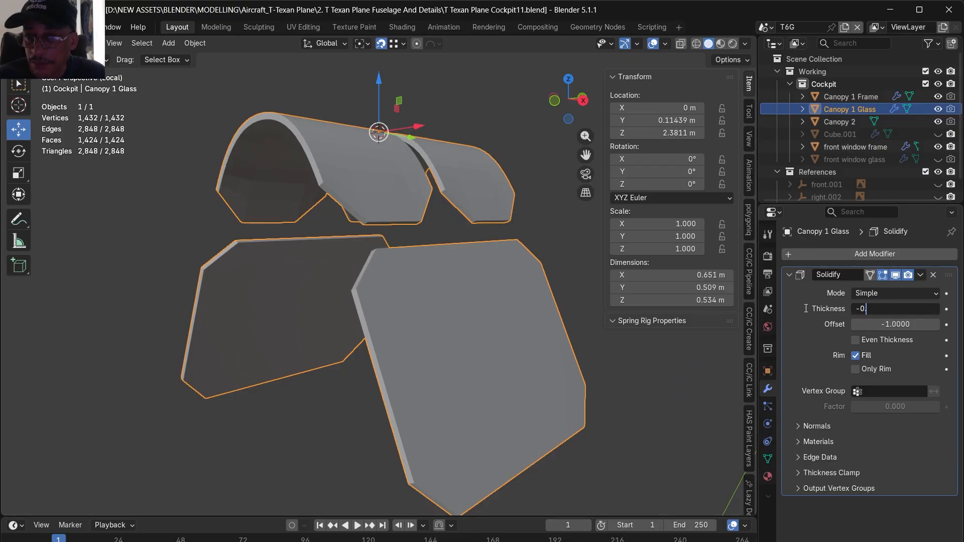
type("-0.00")
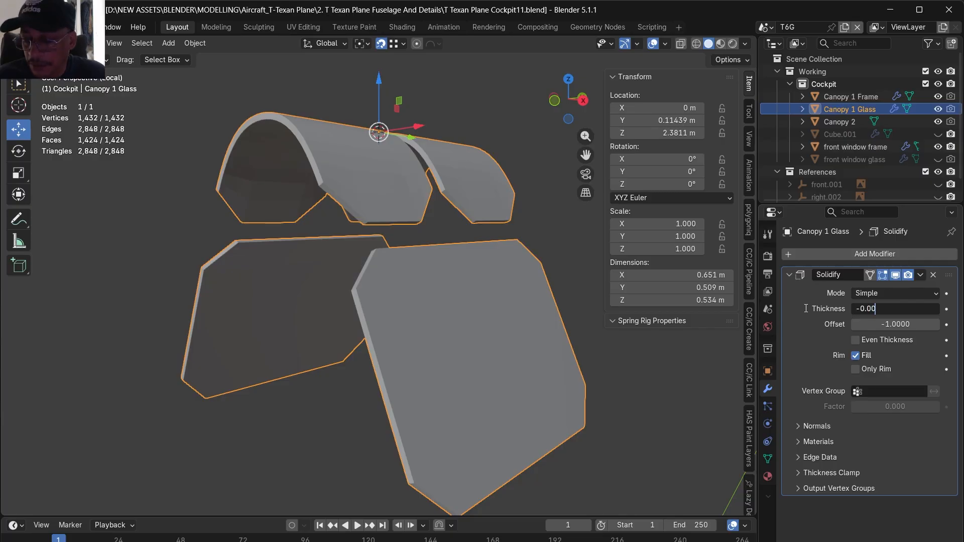
type("3")
key("Return")
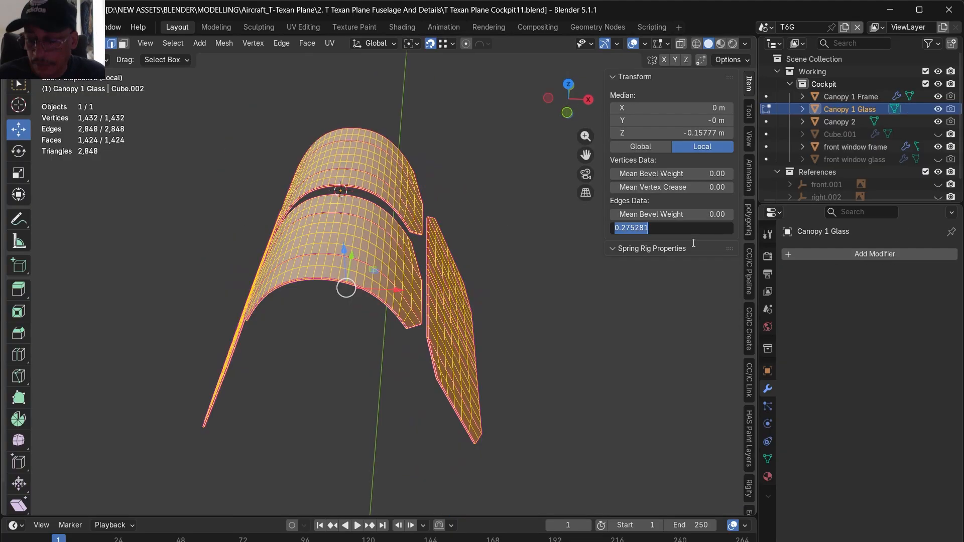
- Set the mean crease of all Canopy 1 Glass edges to 0 in Edit Mode
key("BackSpace")
type("00")
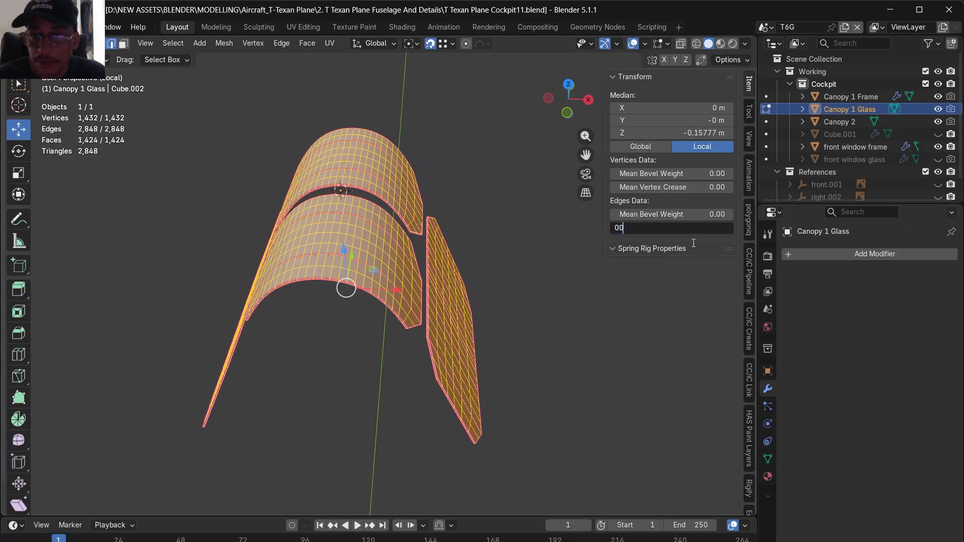
key("Return")
middle_click_drag(566, 358, 490, 401)
scroll(490, 402, "up", 5)
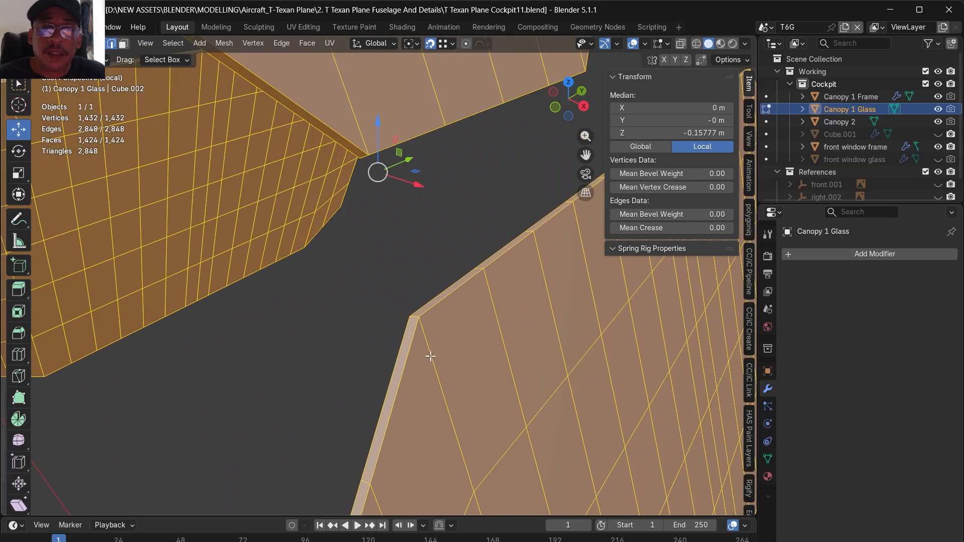
key("KP_Decimal")
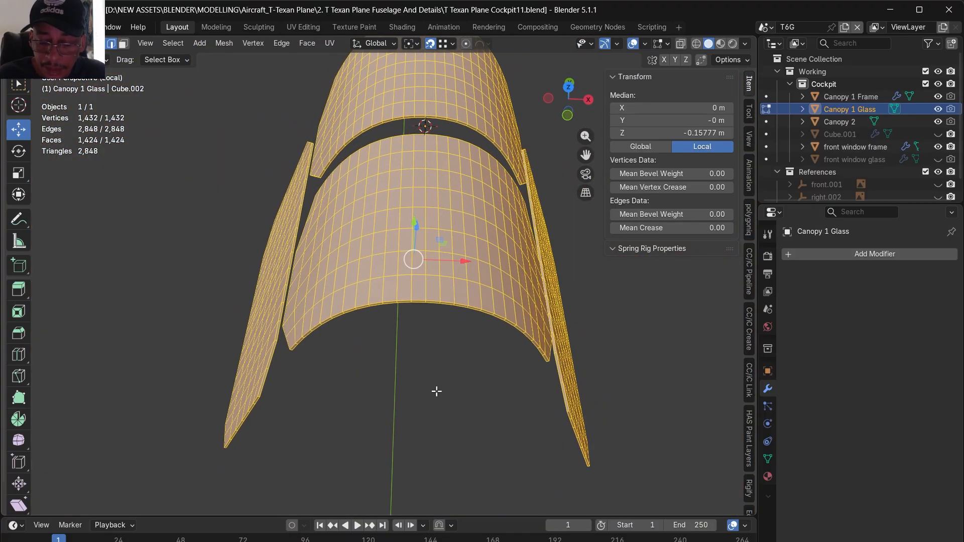
- Delete the negative-X half of the Canopy 1 Glass faces and add a Mirror modifier on the X axis
key("KP_7")
key("3")
key("alt+z")
left_click_drag(211, 125, 416, 472)
key("x")
key("f")
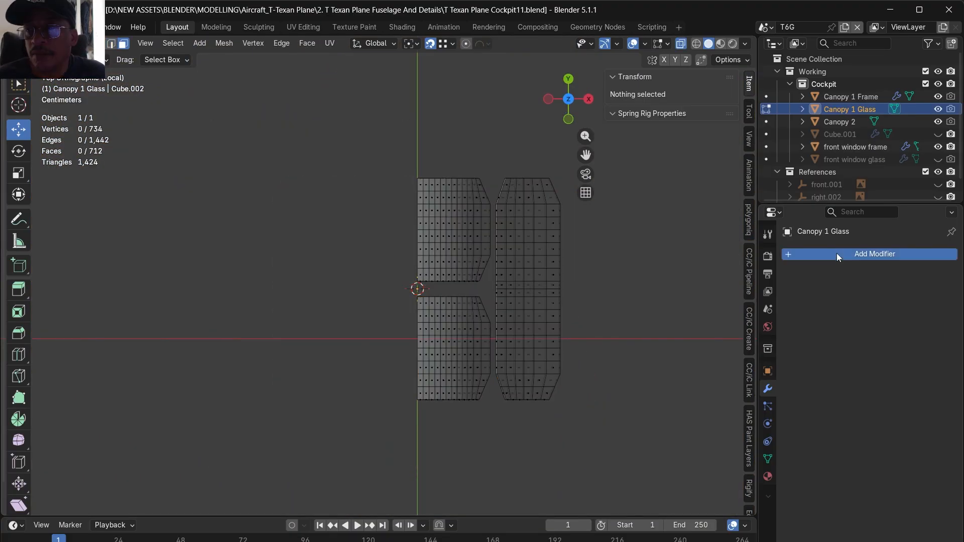
left_click(837, 253)
left_click(691, 291)
- Select the rim edge loops around the upper and side glass panes and bevel them about 0.0006 m with 2 segments
middle_click_drag(595, 430, 374, 251)
scroll(374, 250, "up", 5)
left_click(111, 43)
left_click(397, 265, "alt")
left_click(379, 230, "alt+shift")
middle_click_drag(392, 263, 411, 213)
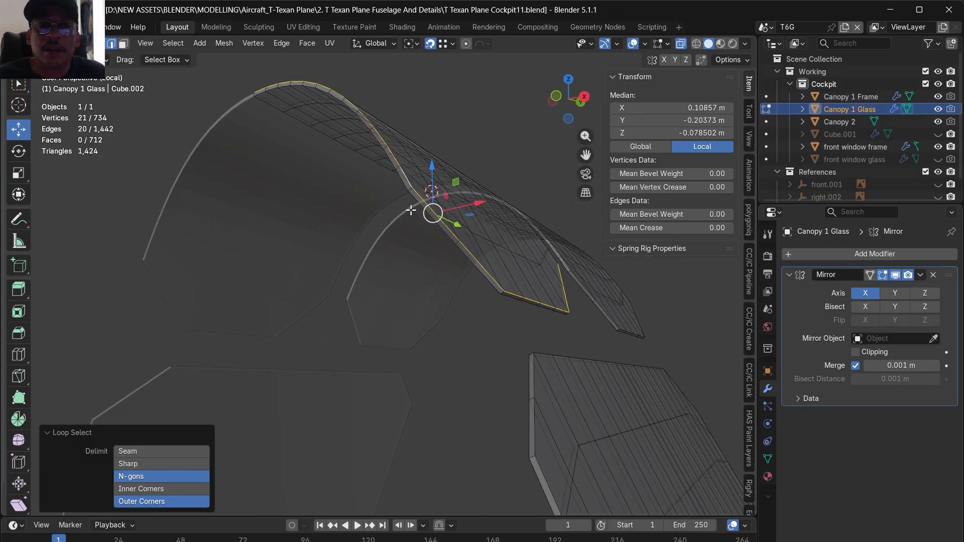
left_click(411, 199, "alt+shift")
left_click(402, 179, "alt+shift")
middle_click_drag(504, 258, 484, 317)
middle_click_drag(397, 317, 502, 246)
left_click(495, 242, "alt+shift")
left_click(497, 250, "alt+shift")
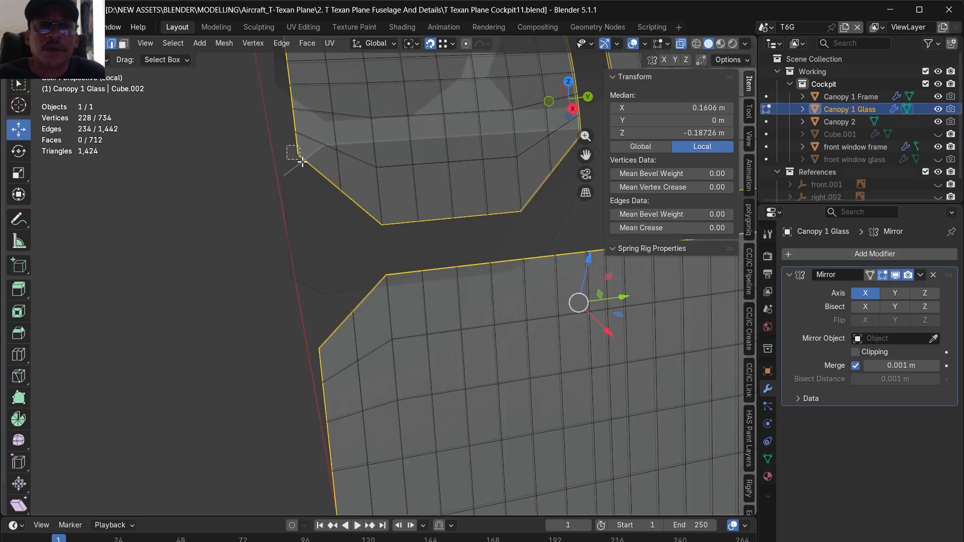
scroll(303, 224, "down", 3)
scroll(452, 187, "up", 3)
left_click(447, 191, "shift")
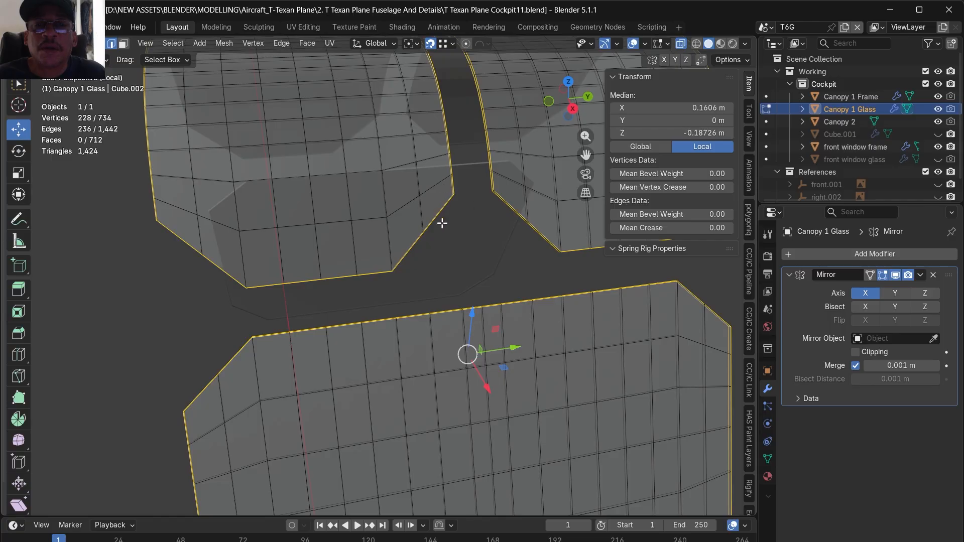
scroll(450, 216, "down", 3)
scroll(452, 226, "up", 4)
scroll(478, 212, "up", 2)
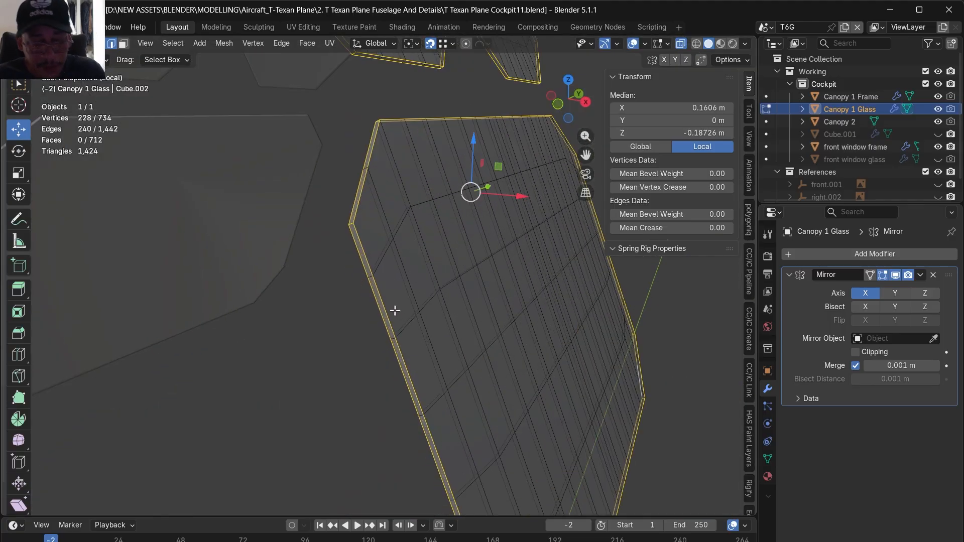
key("ctrl+b")
left_click(398, 323)
- Add a Subdivision Surface modifier with on-cage display to Canopy 1 Glass, then leave Edit Mode, X-ray and the isolated view
scroll(407, 319, "down", 4)
middle_click_drag(473, 347, 518, 349)
left_click(819, 258)
left_click(805, 260)
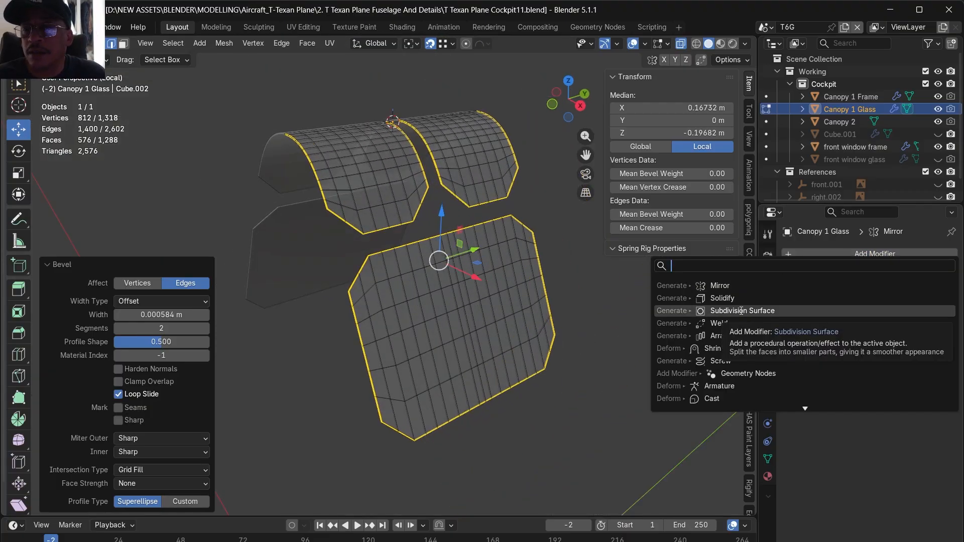
left_click(728, 310)
left_click(869, 415)
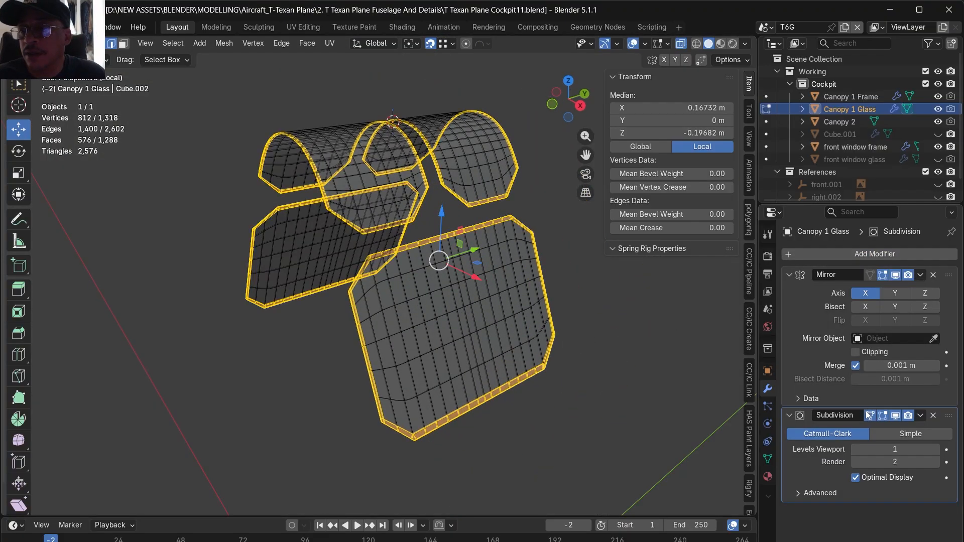
left_click(691, 401)
key("Tab")
middle_click_drag(614, 385, 593, 394)
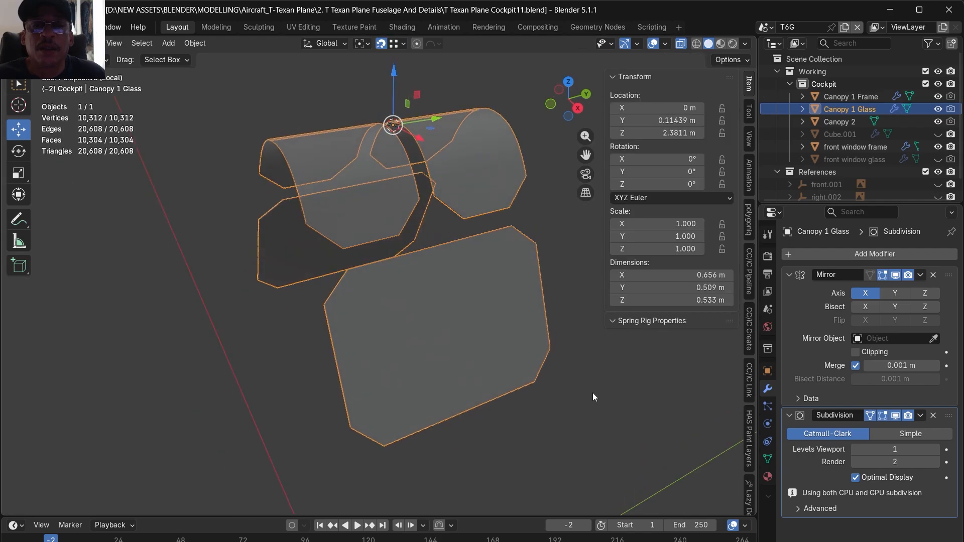
key("alt+z")
key("KP_Divide")
- Select all frame faces of Canopy 2 in Edit Mode, including the roof strip between the upper glass panes
middle_click_drag(444, 372, 319, 382)
scroll(319, 382, "up", 3)
mouse_move(312, 225)
middle_mouse_down()
mouse_move(286, 248)
mouse_move(281, 228)
mouse_move(311, 216)
middle_mouse_up()
left_click(372, 188)
key("Tab")
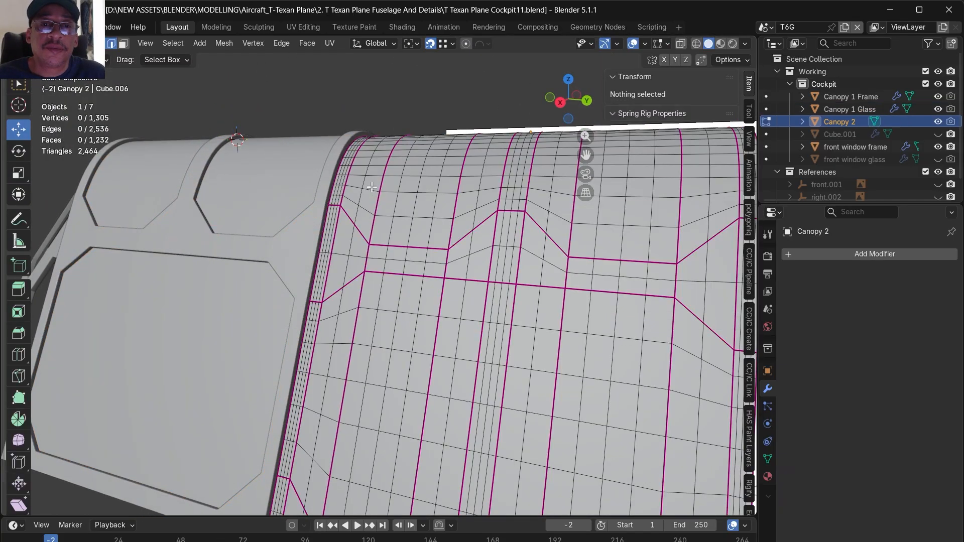
middle_click_drag(386, 212, 356, 274)
scroll(336, 431, "up", 4)
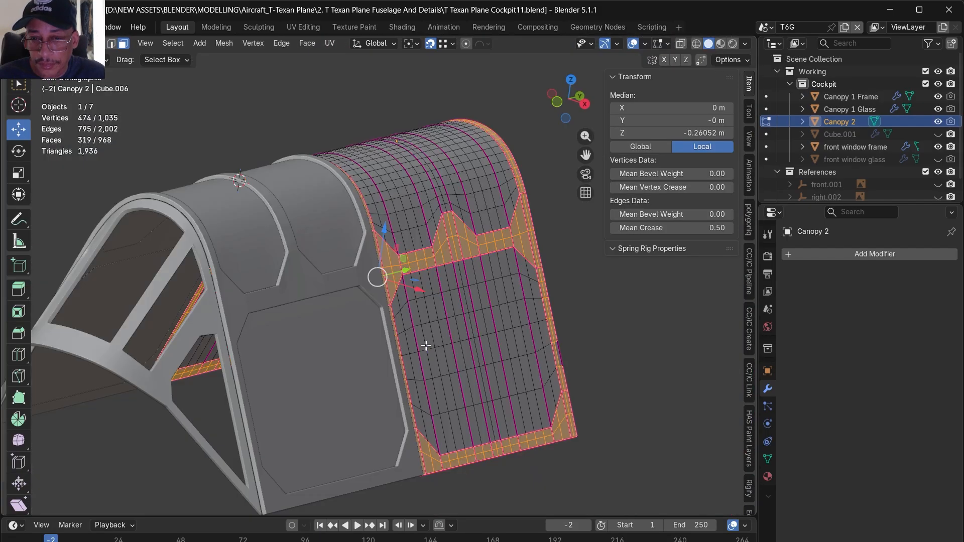
key("KP_3")
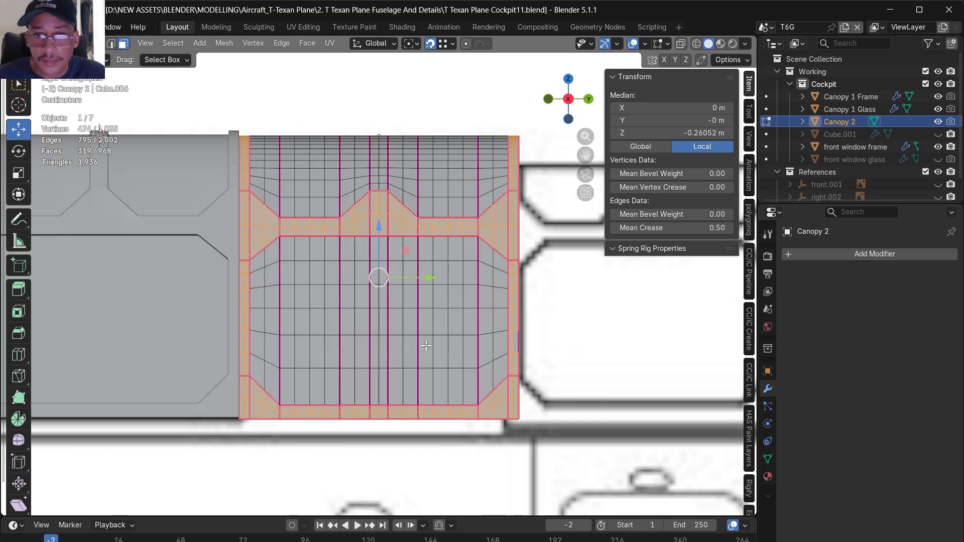
scroll(381, 132, "up", 2)
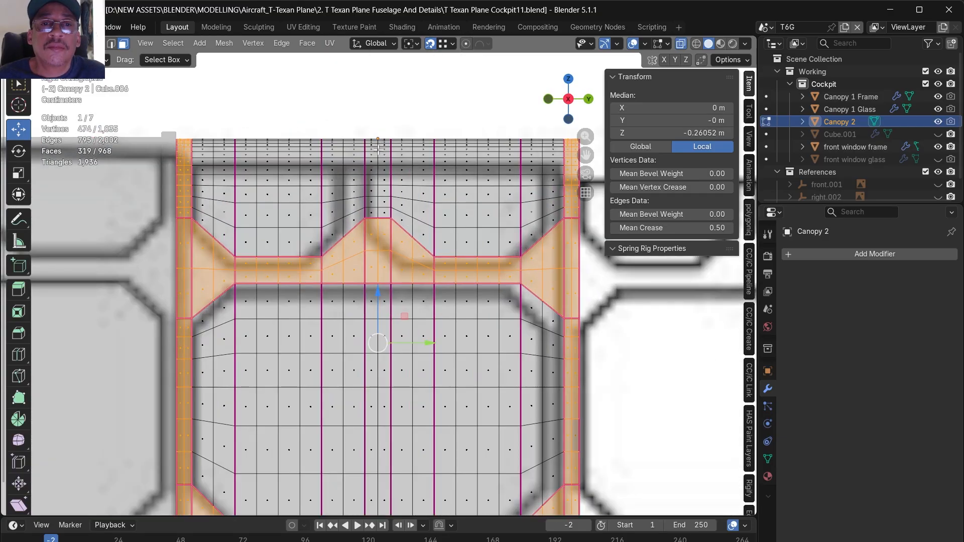
left_click_drag(356, 128, 396, 233, "shift")
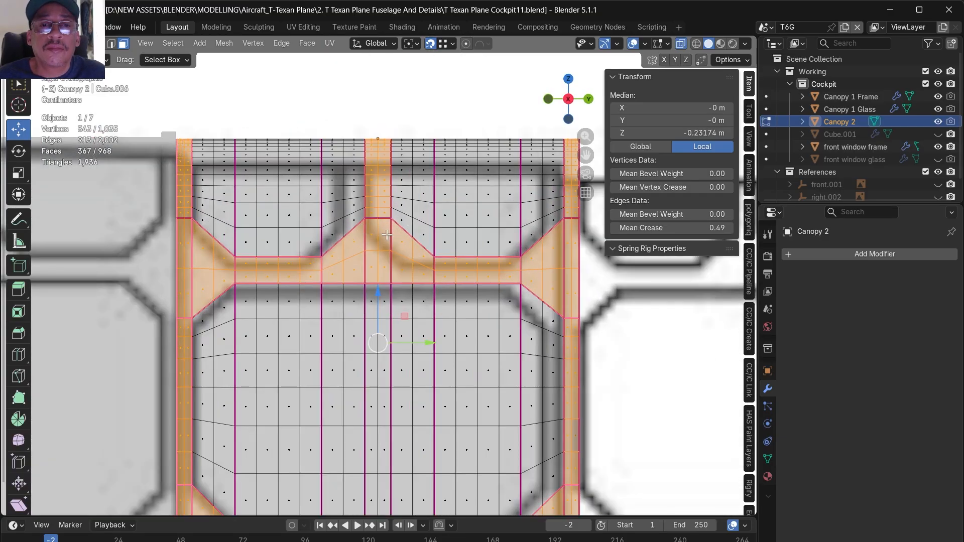
middle_click_drag(393, 233, 388, 286)
- Separate the selected frame faces into a new object and rename it Canopy 2 Frame
key("p")
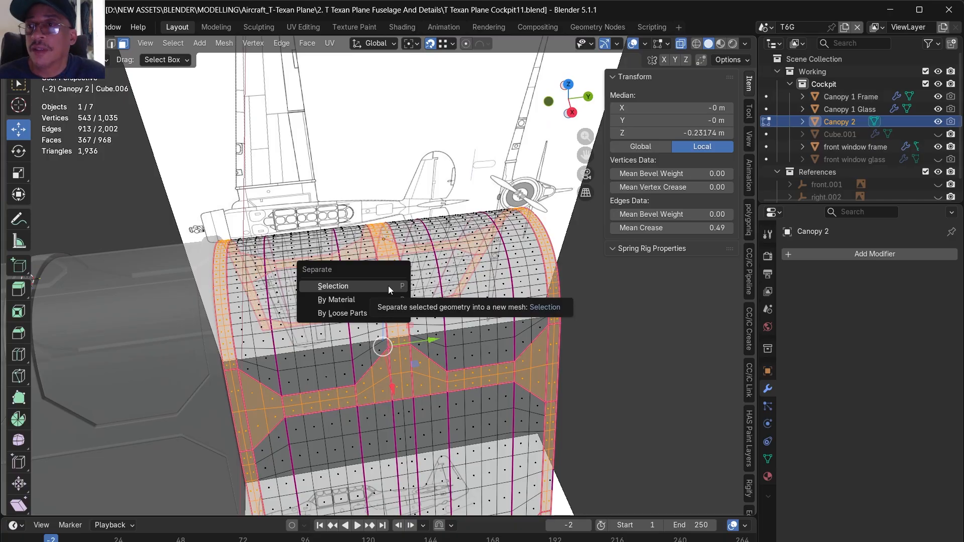
left_click(388, 285)
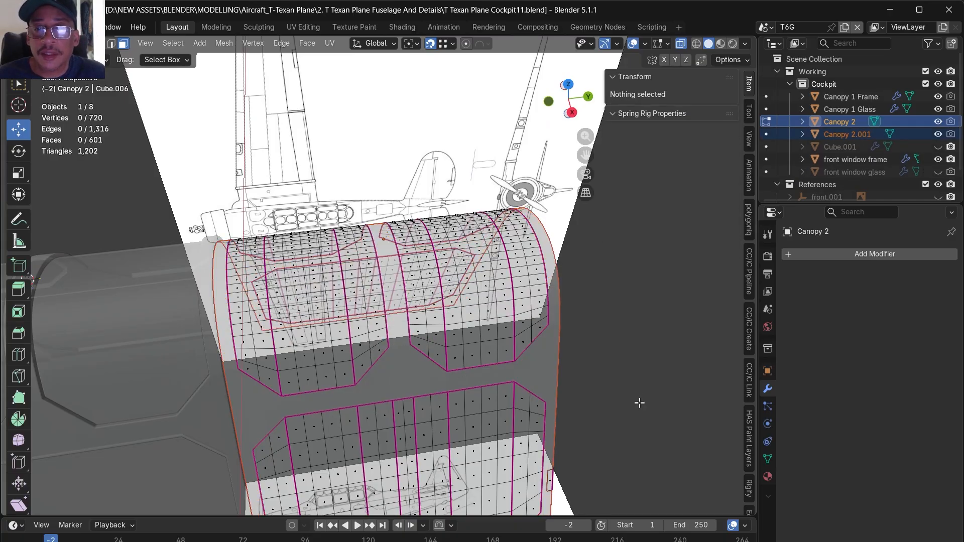
key("Tab")
left_click(548, 372)
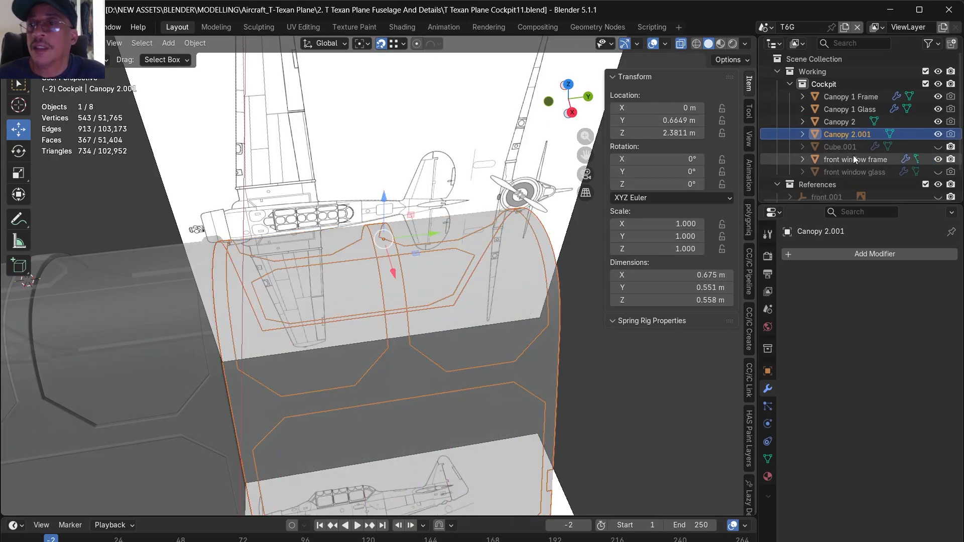
double_click(850, 136)
left_click_drag(855, 138, 891, 139)
key("BackSpace")
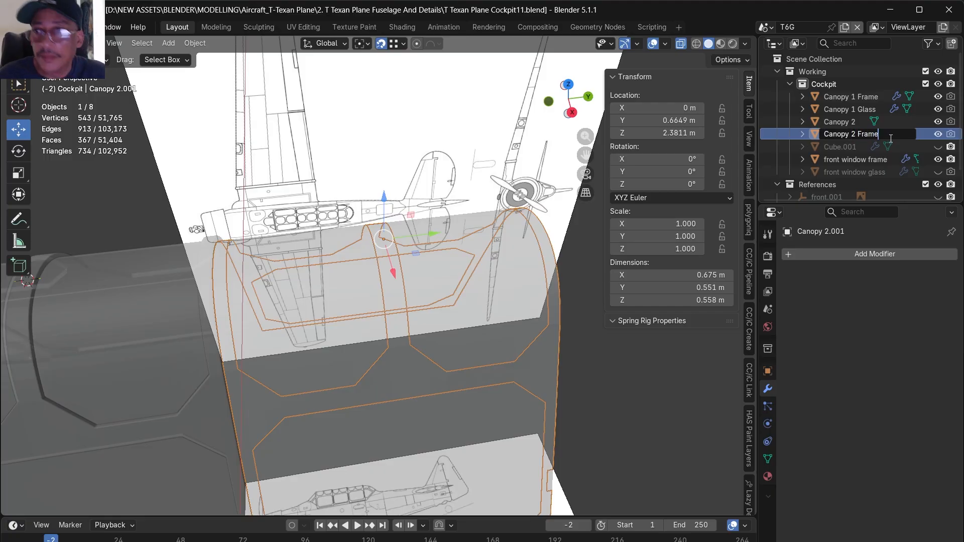
type("Frame")
key("Return")
left_click(857, 123)
double_click(857, 122)
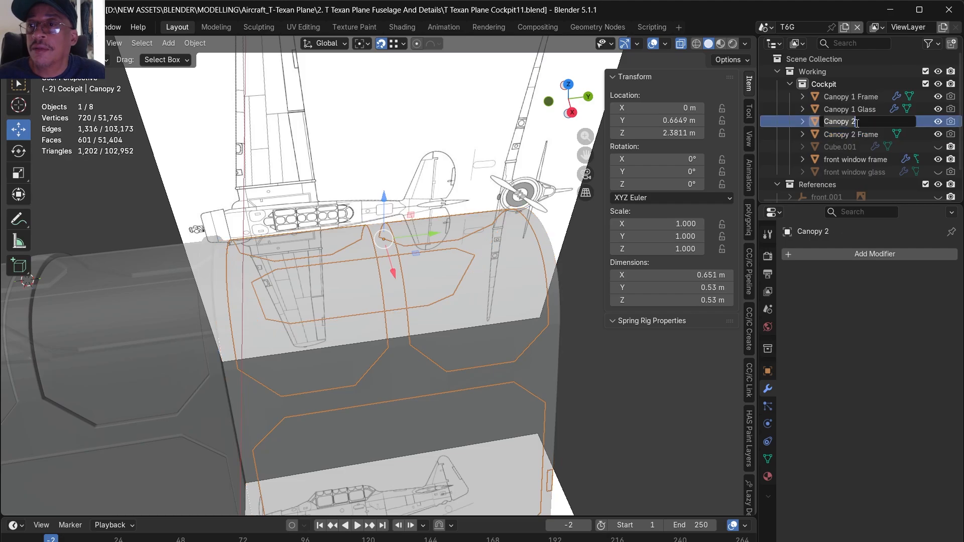
type("Ga")
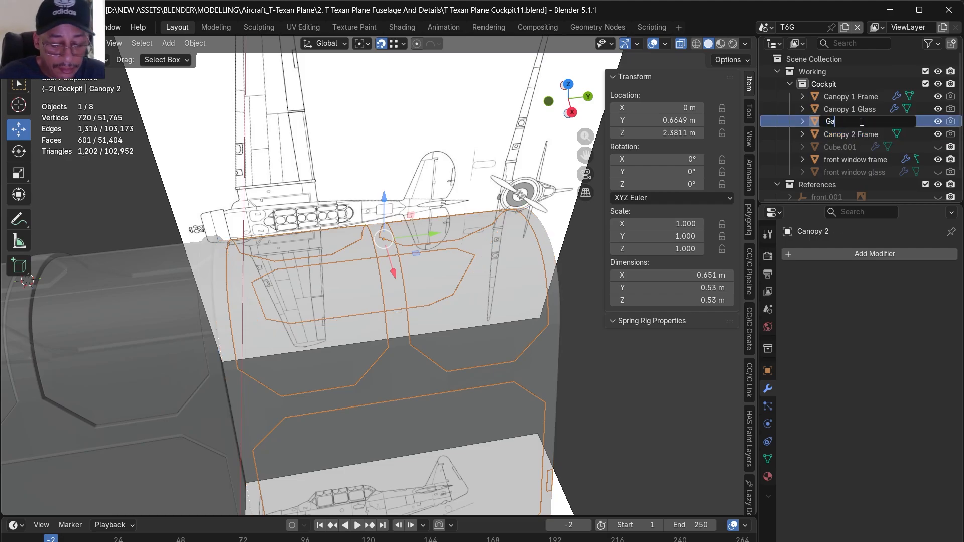
- Separate the selected frame faces from Canopy 2 and rename the remaining object Canopy 2 Glass
key("p")
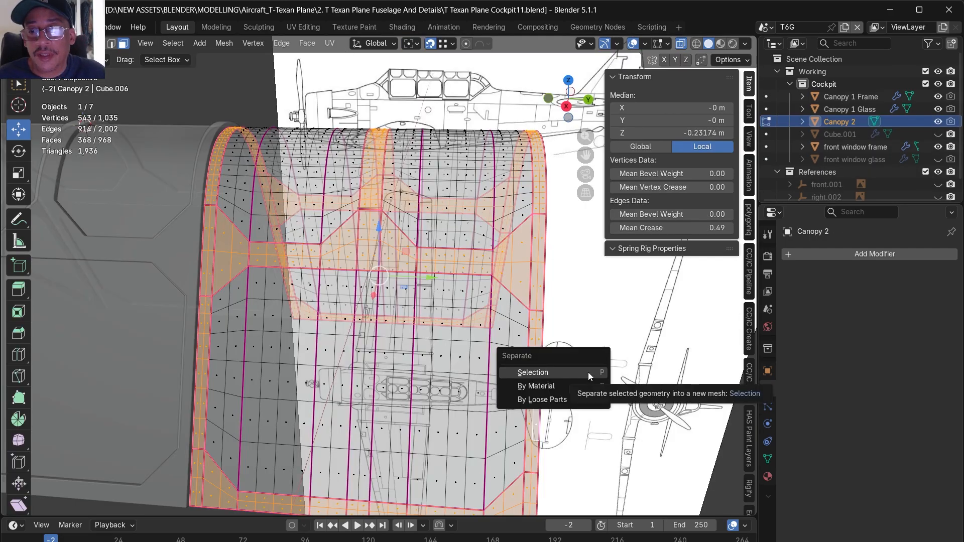
left_click(588, 372)
middle_click_drag(578, 328, 623, 329)
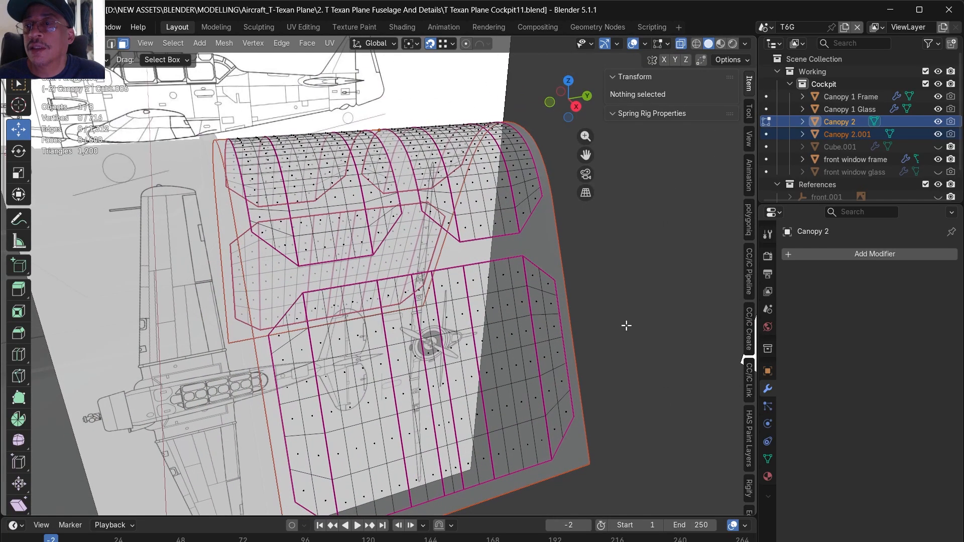
double_click(856, 122)
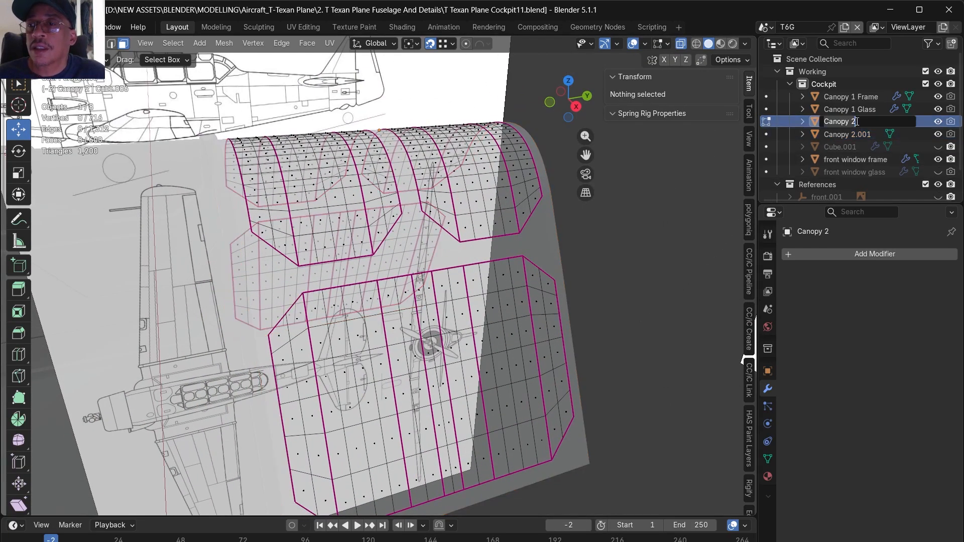
key("BackSpace")
type("Canopy 2")
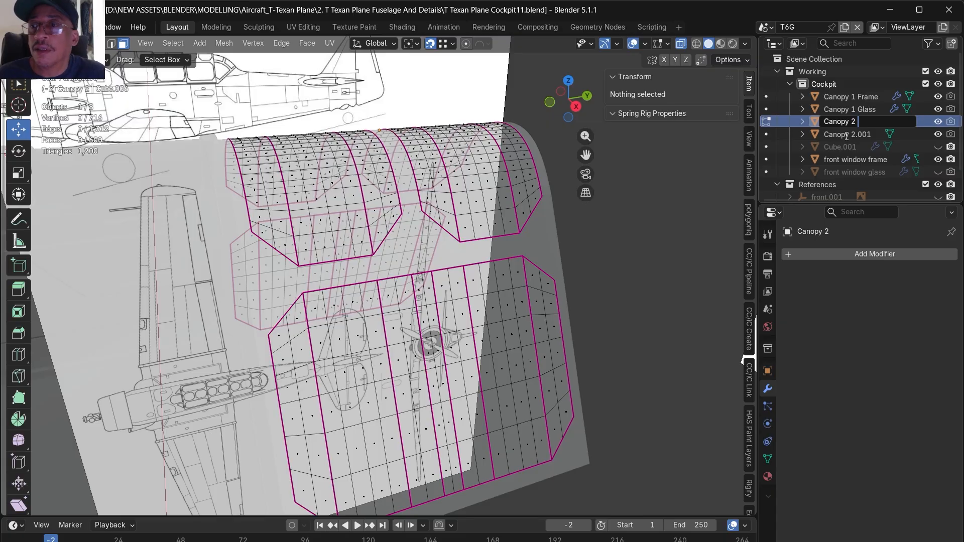
type(" Fr")
type("a")
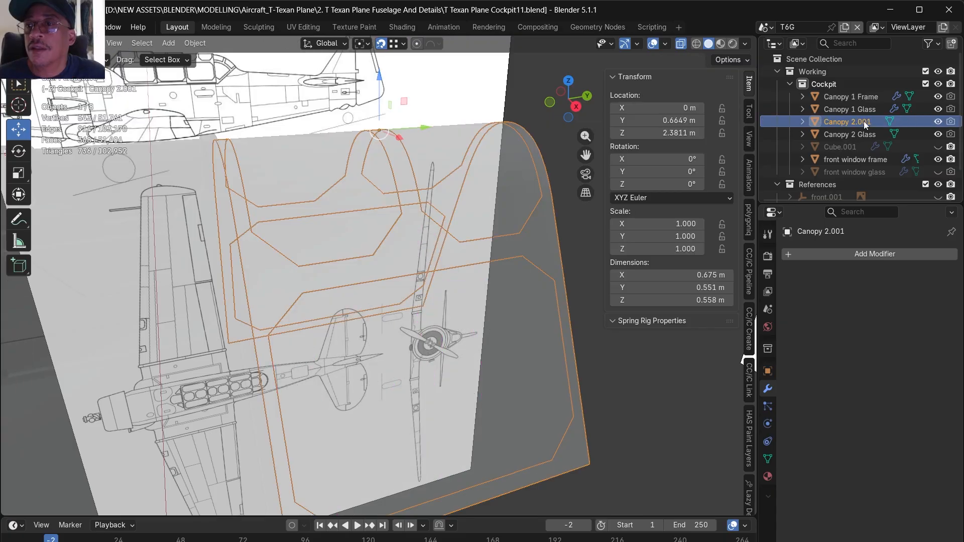
- Rename the separated Canopy 2.001 object as Canopy 2 Frame
double_click(867, 121)
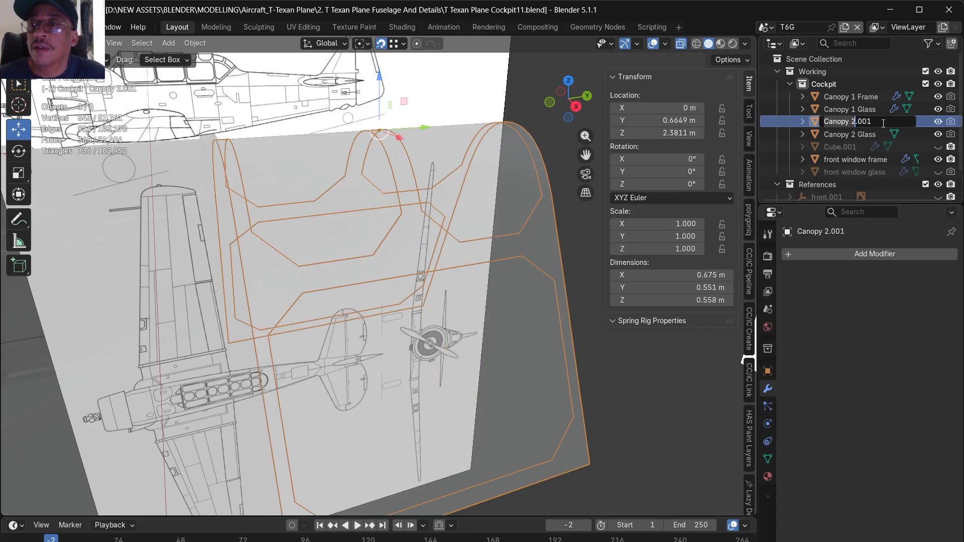
key("Right")
key("BackSpace")
key("BackSpace")
key("BackSpace")
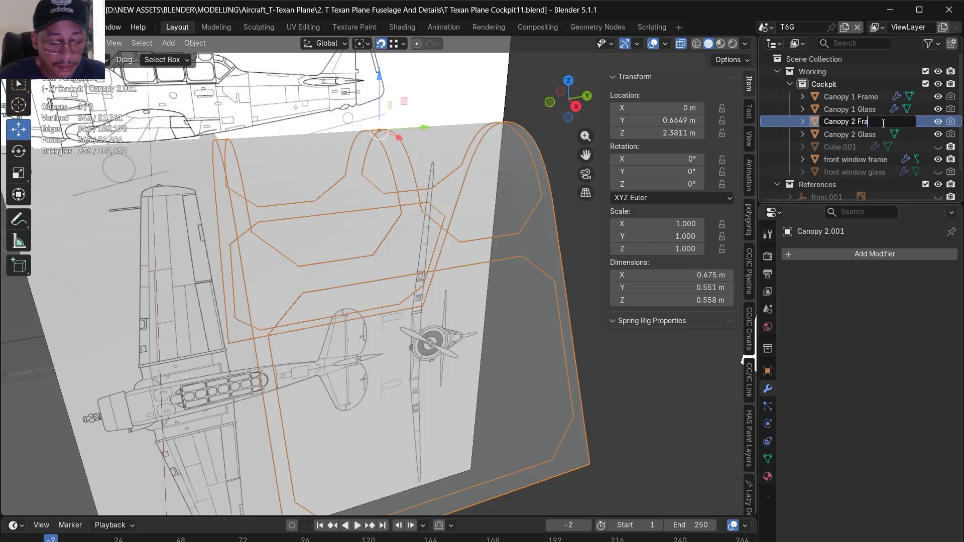
key("Return")
middle_click_drag(435, 232, 435, 288)
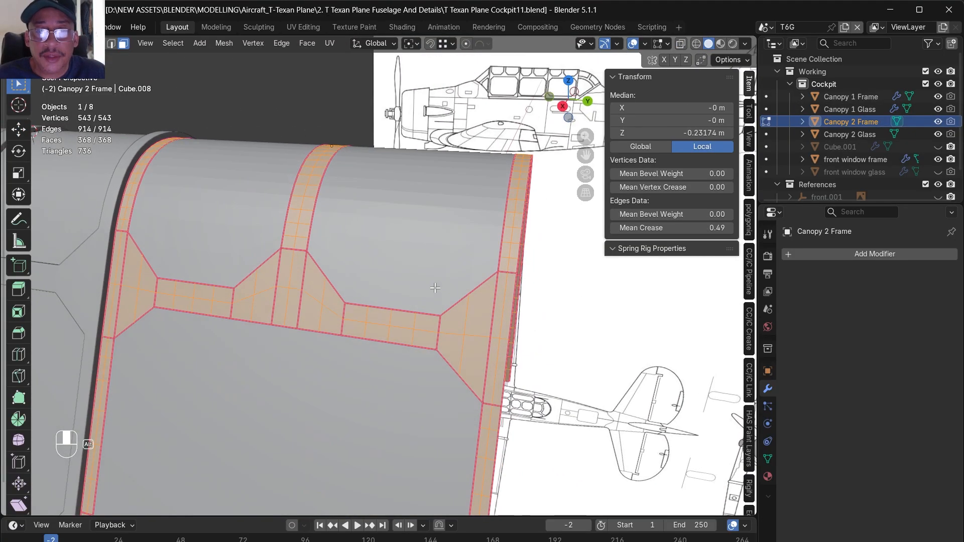
key("i")
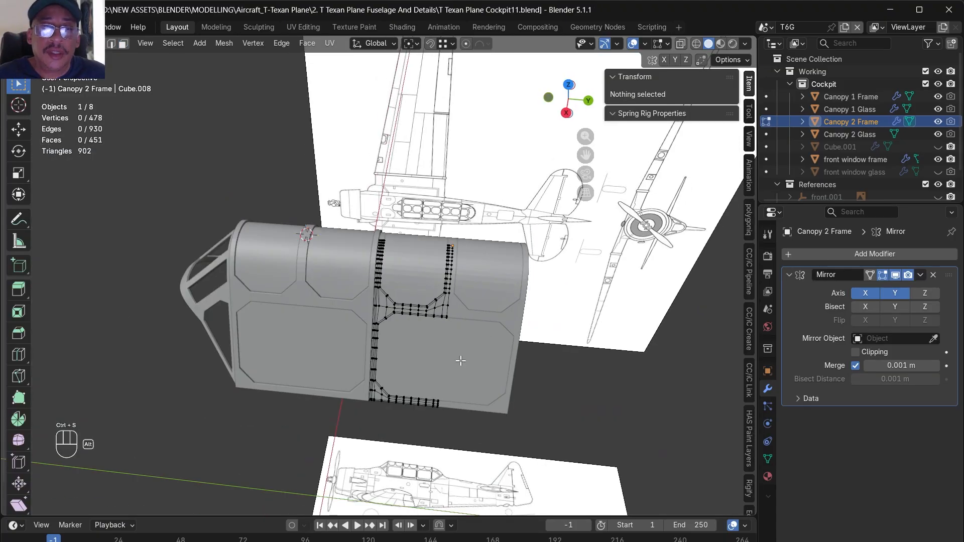
middle_click_drag(461, 360, 446, 344, "alt")
scroll(432, 307, "up", 6)
middle_click_drag(454, 422, 422, 371, "alt+shift")
key("Tab")
scroll(410, 358, "down", 5)
middle_click_drag(374, 326, 342, 342, "alt")
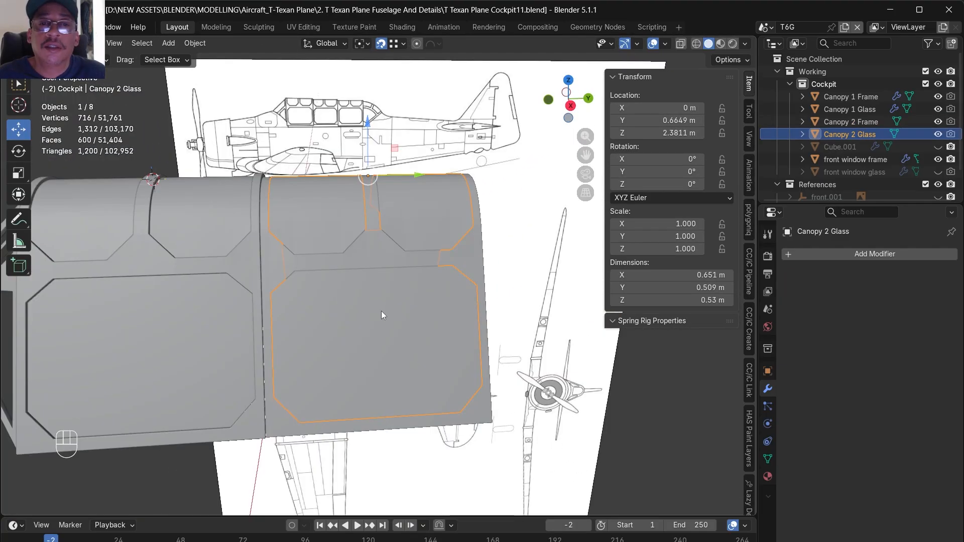
- Duplicate Canopy 2 Frame and Canopy 2 Glass and move the copies about 0.55 m along Y, against the section's rear edge
left_click_drag(515, 322, 337, 220)
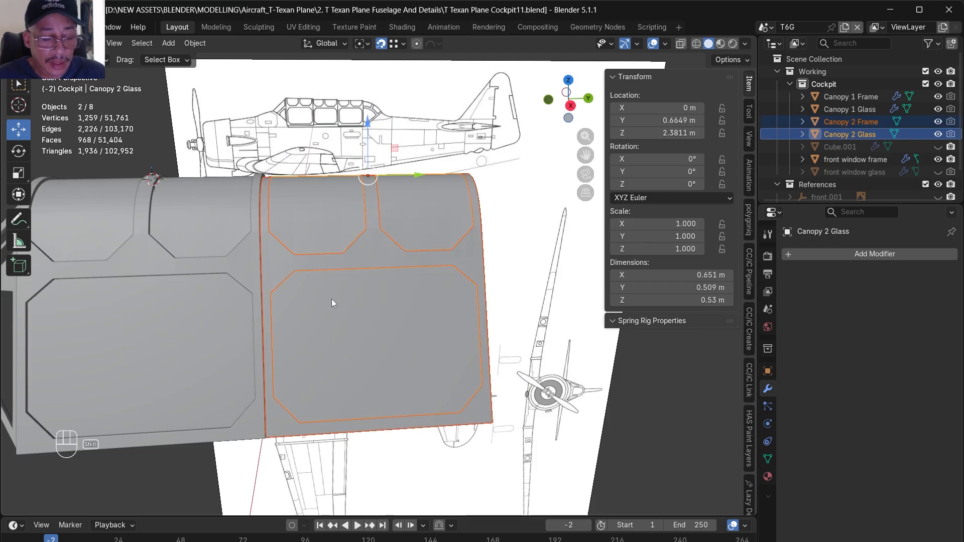
key("shift+d")
right_click(430, 280)
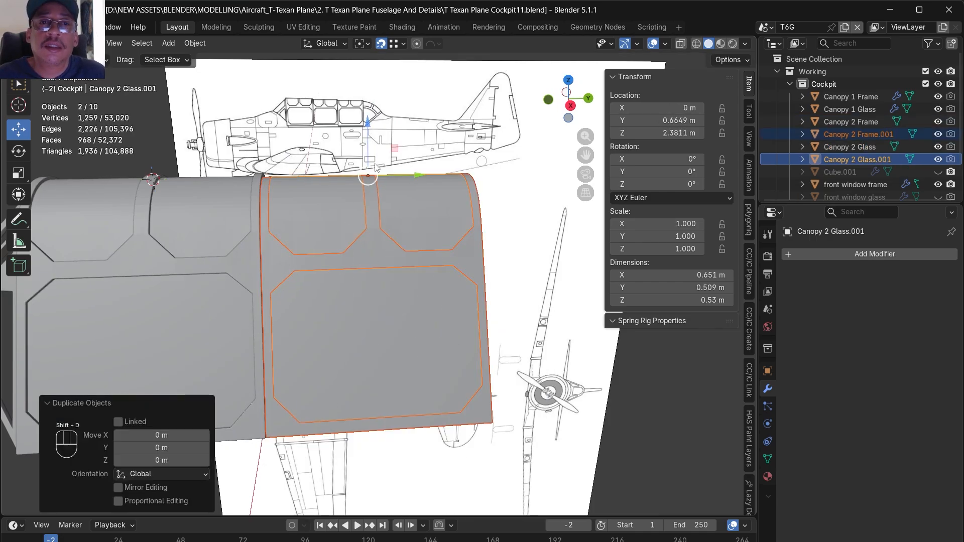
left_click_drag(388, 174, 609, 249)
scroll(504, 197, "down", 2)
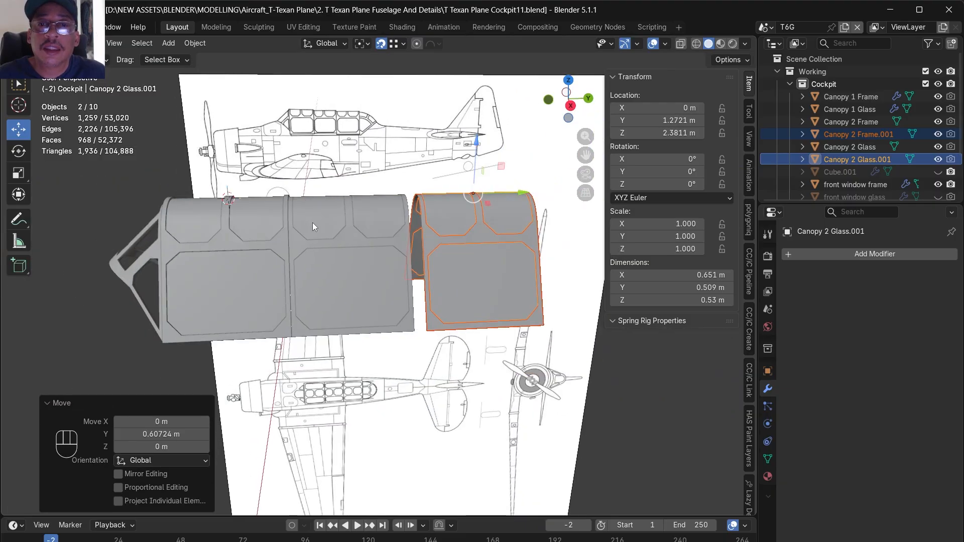
left_click_drag(509, 195, 418, 332)
scroll(428, 307, "up", 5)
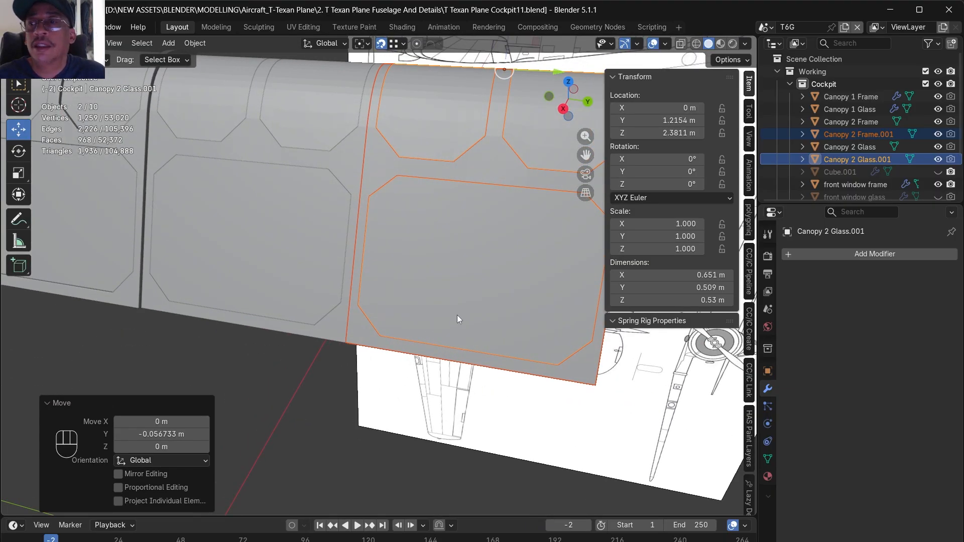
- Rename Canopy 2 Frame.001 as Canopy 3 Frame
double_click(856, 134)
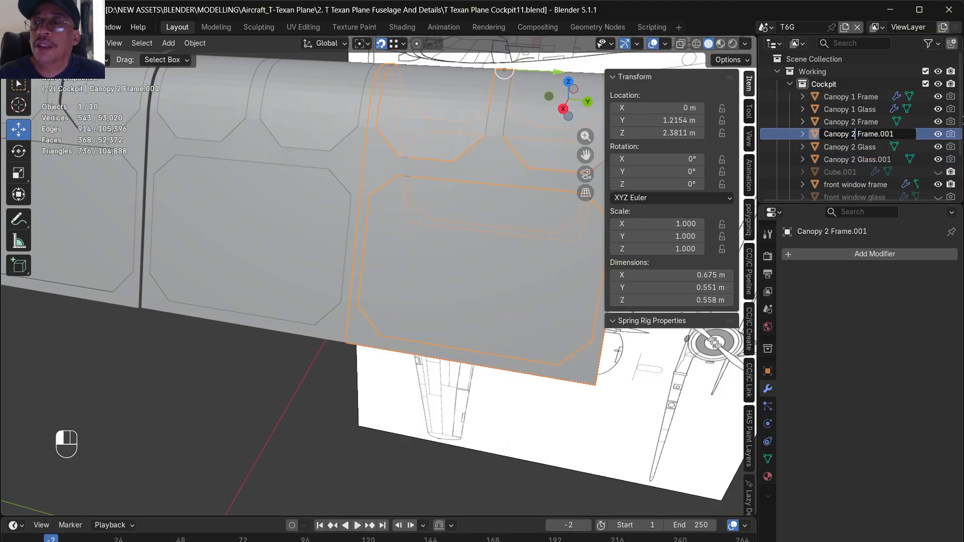
key("Right")
key("Right")
key("shift+Right")
key("shift+Right")
key("shift+Right")
key("shift+Right")
key("Delete")
key("Return")
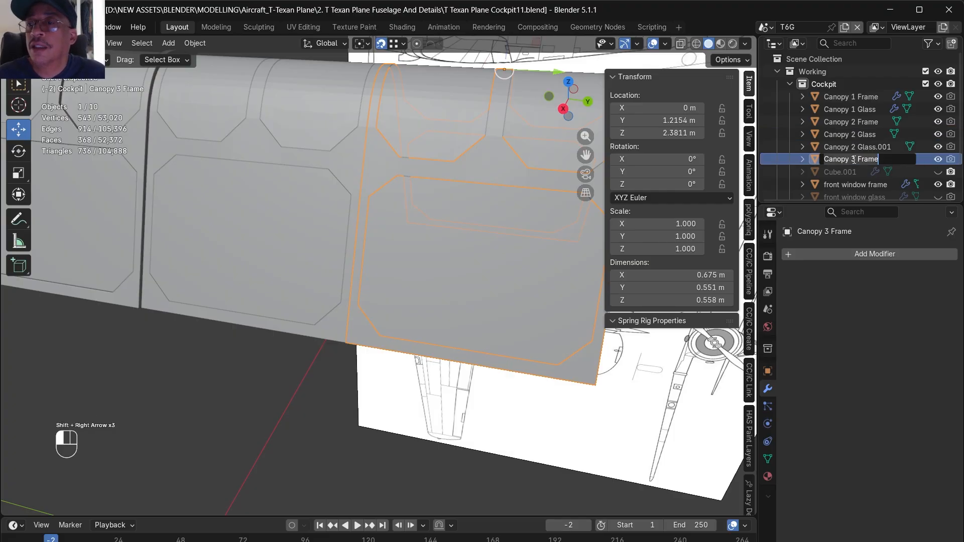
left_click(860, 161)
- Rename Canopy 2 Glass.001 as Canopy 3 Glass
left_click(854, 147)
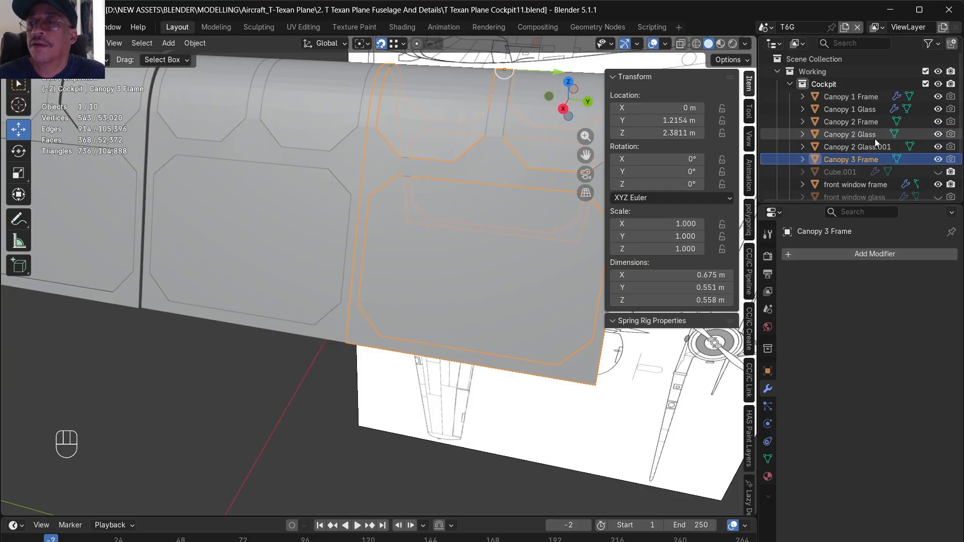
double_click(854, 147)
left_click(858, 147)
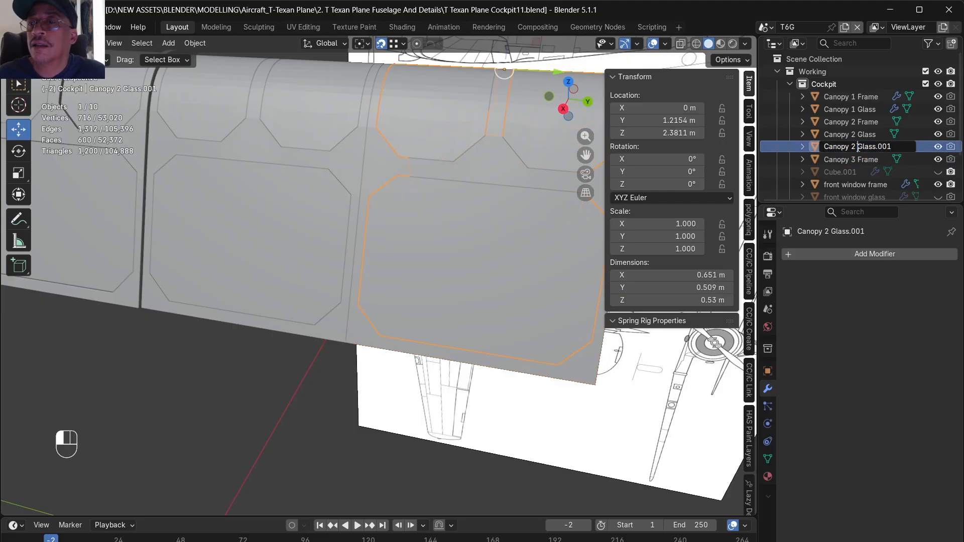
key("Left")
key("shift+Left")
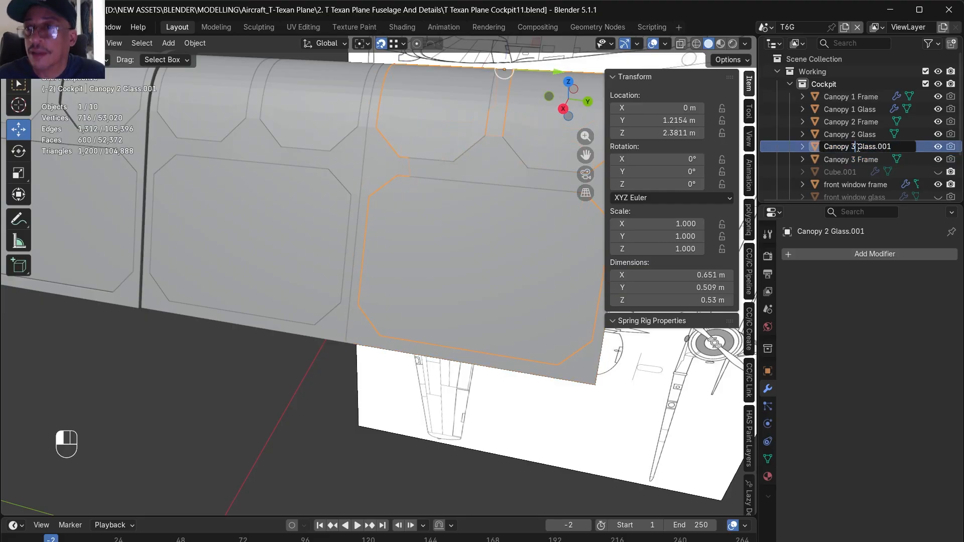
key("Right")
key("Right")
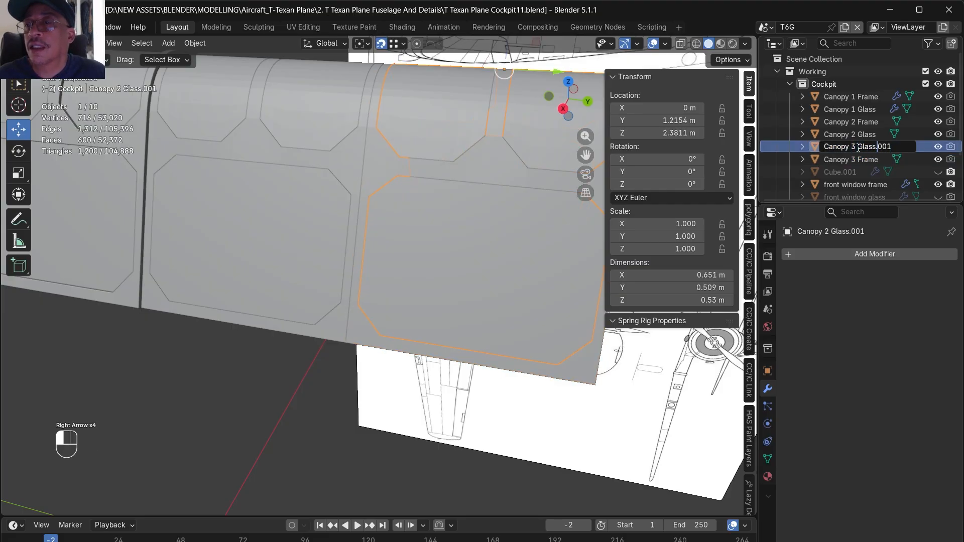
key("shift+Right")
key("shift+Right")
key("shift+Right")
key("shift+Right")
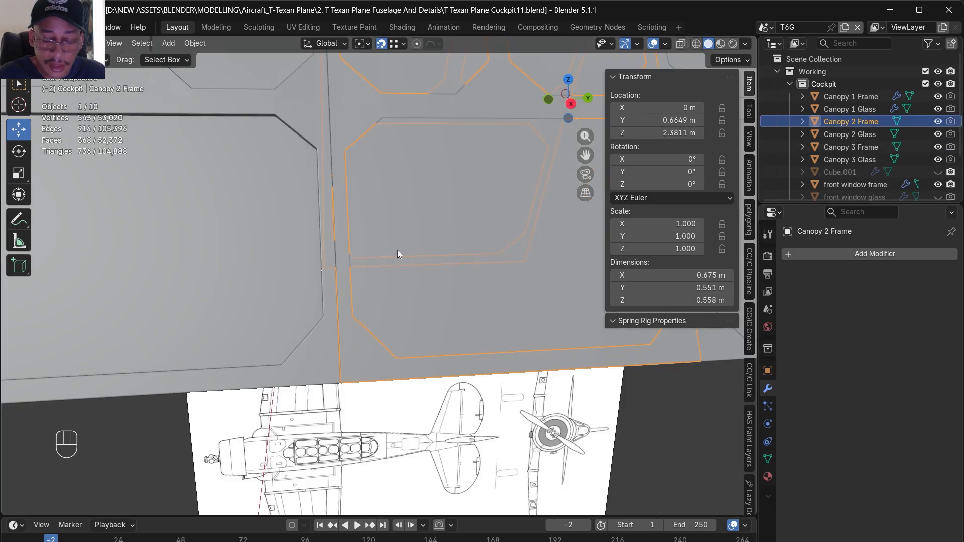
- Isolate Canopy 2 Frame and inset all its faces by about 0.0043 m with Boundary and Offset Even on
key("KP_Divide")
middle_click_drag(367, 225, 598, 259)
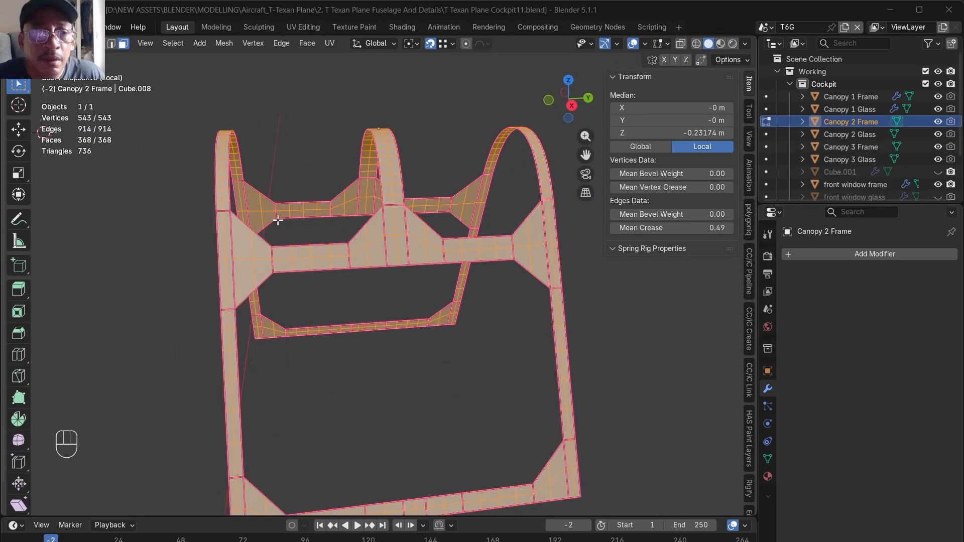
scroll(349, 248, "up", 3)
left_click_drag(349, 248, 339, 260, "alt")
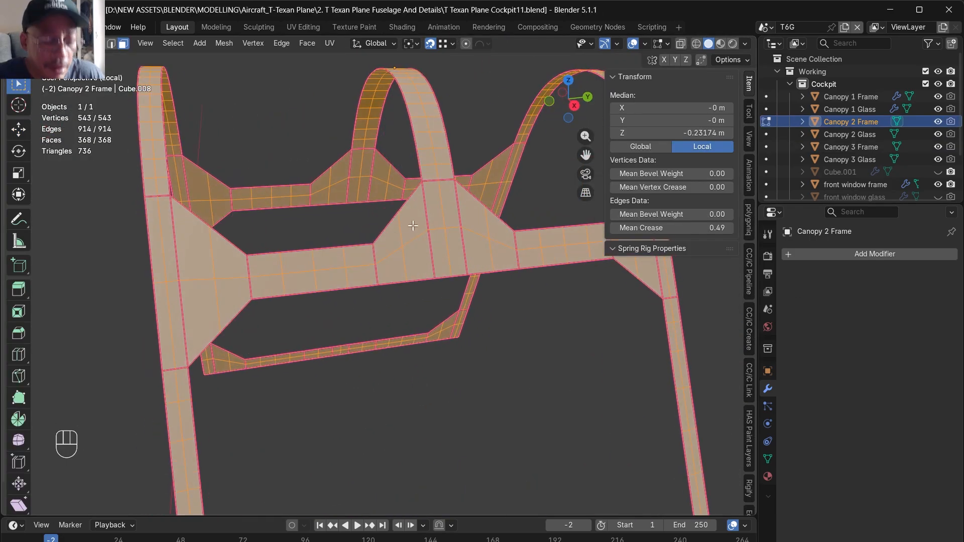
key("i")
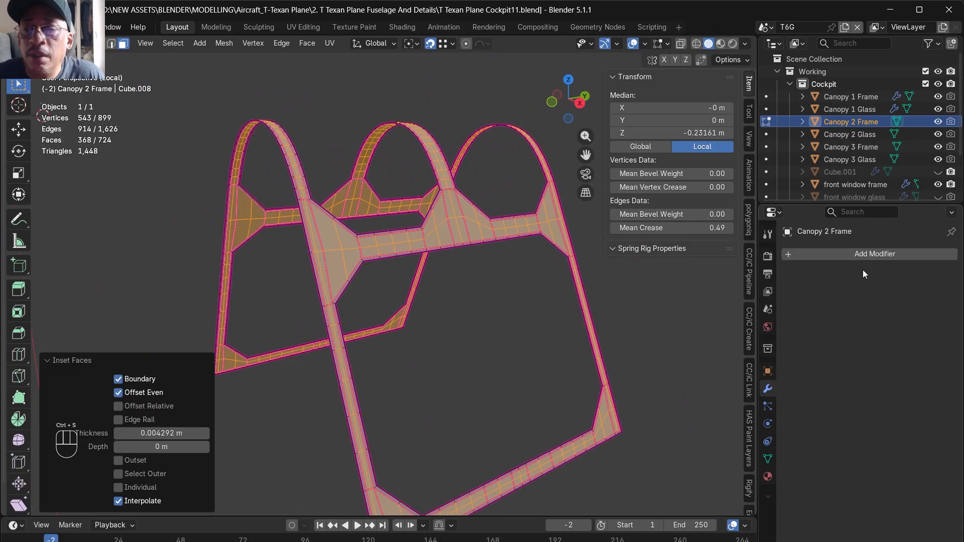
- Add a Solidify modifier with 0.01 m thickness to Canopy 2 Frame and apply it in Object Mode
left_click(830, 252)
left_click(781, 248)
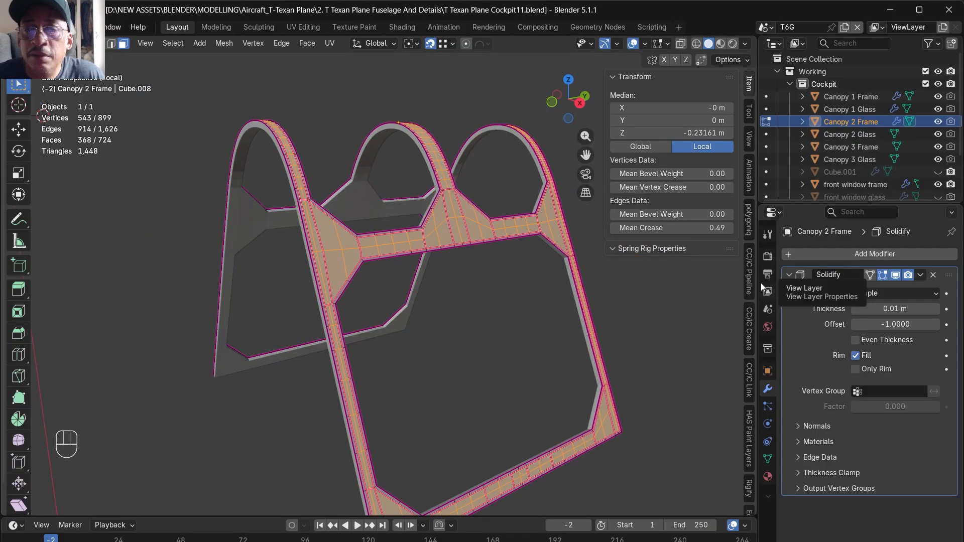
key("Tab")
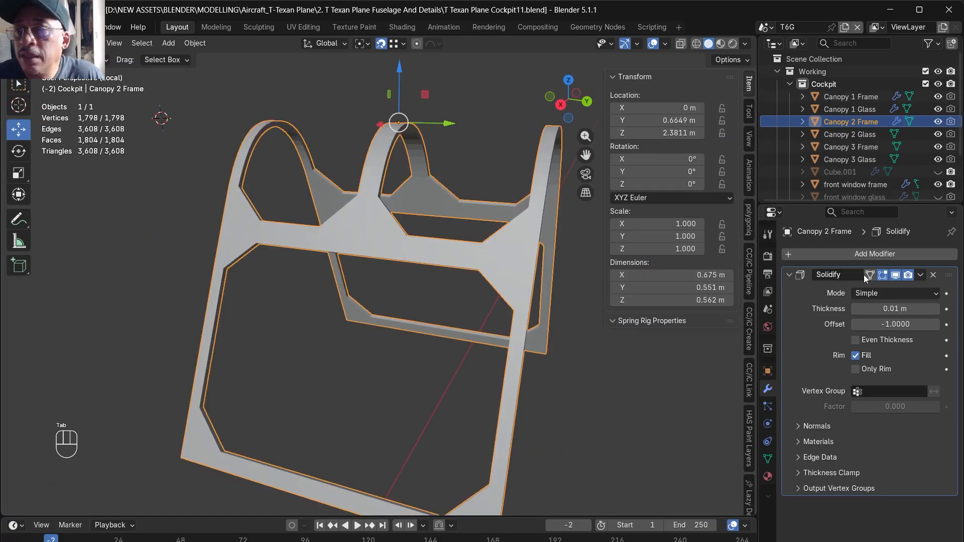
left_click(920, 275)
left_click(896, 290)
- Leave the isolated view, try moving Canopy 2 Frame along Y, and undo the move
key("KP_Divide")
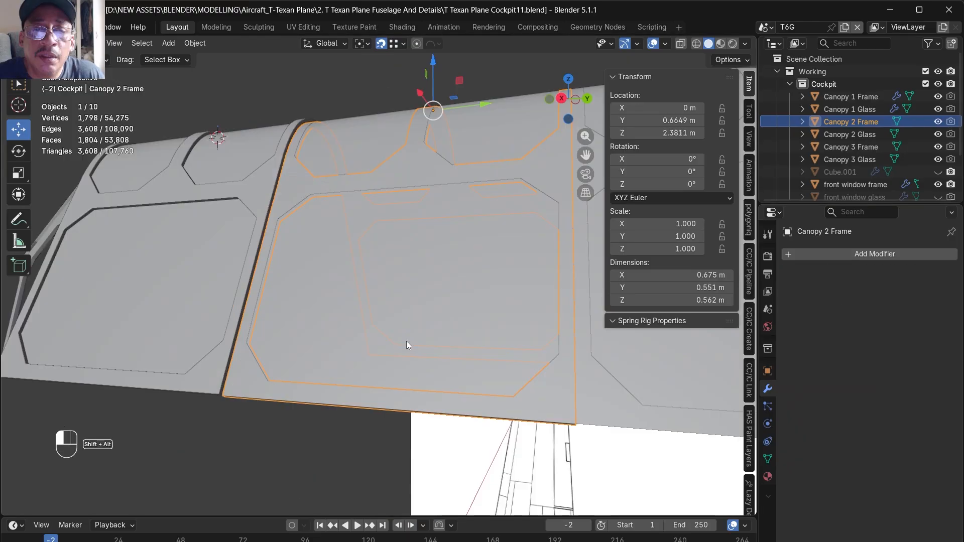
left_click_drag(417, 350, 413, 321, "alt")
left_click_drag(406, 150, 391, 152, "alt")
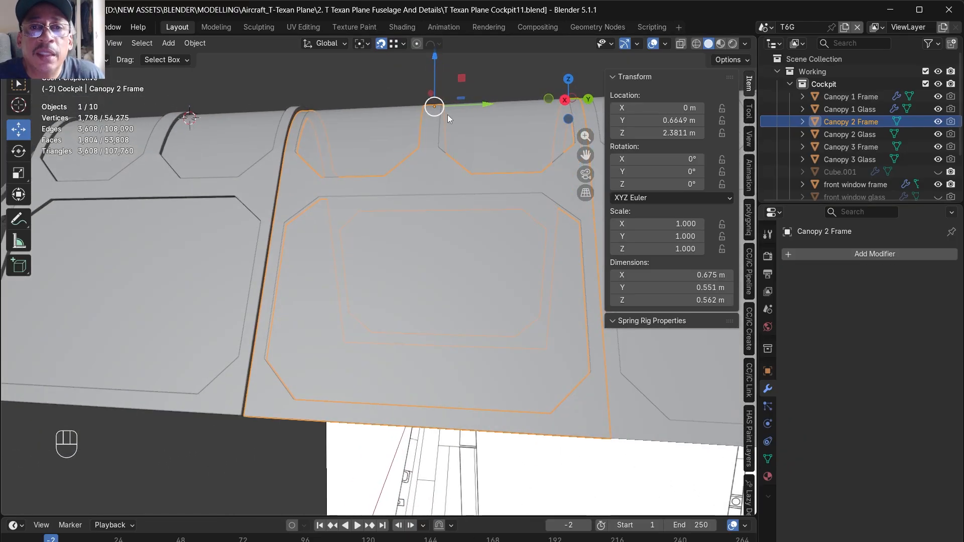
left_click_drag(474, 103, 384, 119)
key("ctrl+z")
key("ctrl+z")
key("ctrl+z")
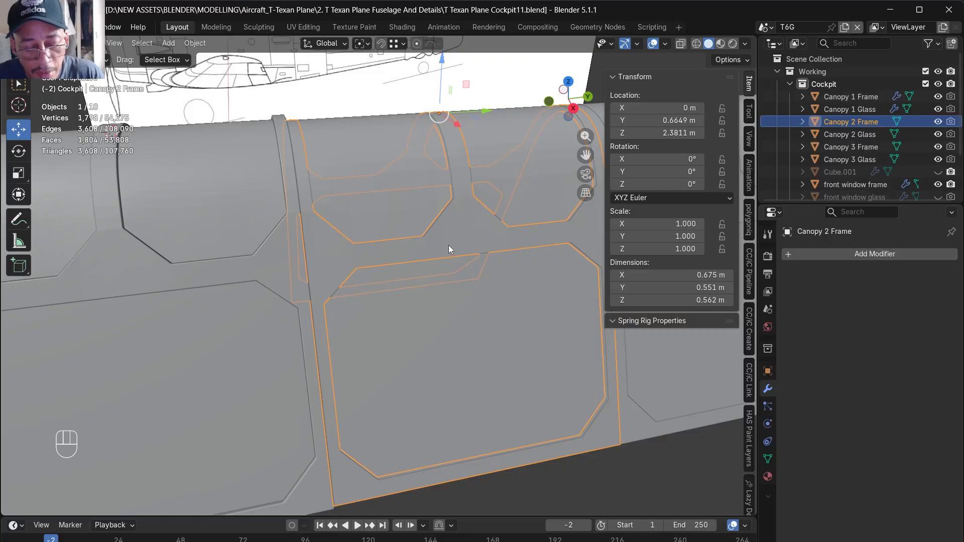
- Isolate Canopy 2 Frame and open its mesh for editing in the top orthographic view
key("slash")
middle_click_drag(397, 254, 417, 233, "alt")
middle_click_drag(520, 265, 496, 223, "alt")
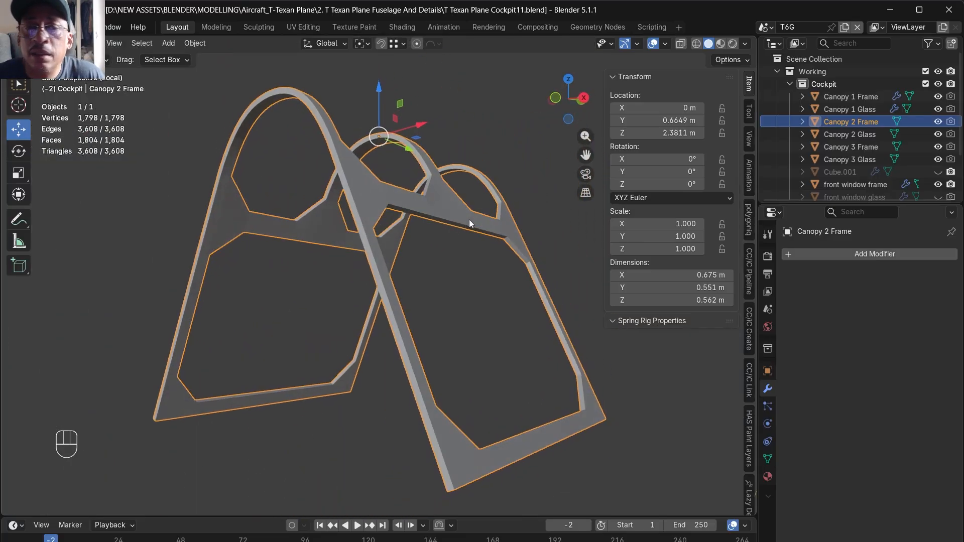
key("Tab")
middle_click_drag(396, 204, 477, 291, "alt")
key("KP_7")
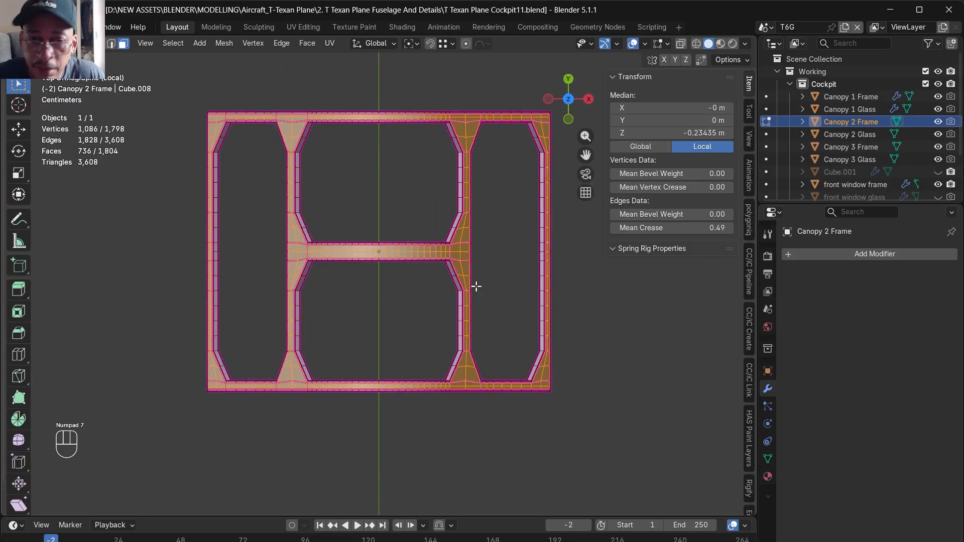
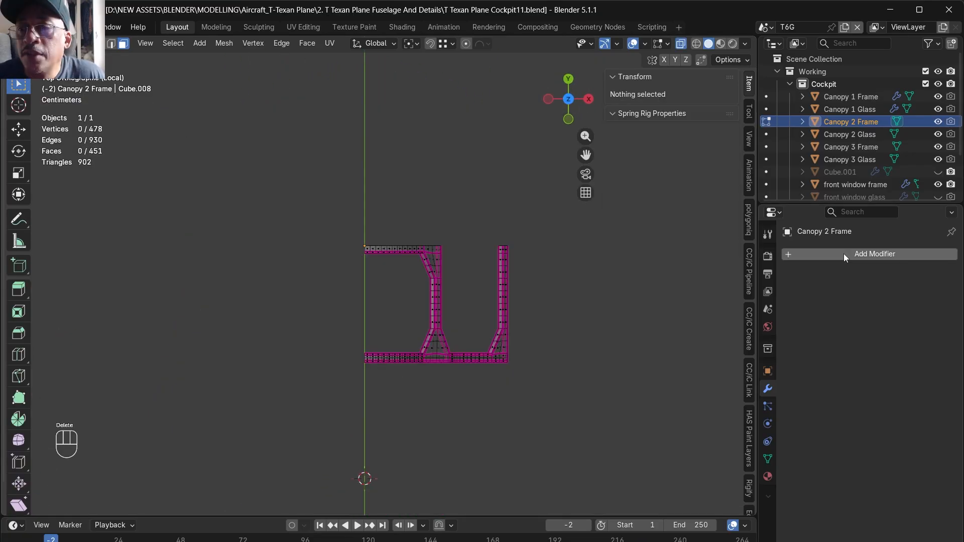
- Add a Mirror modifier on the X and Y axes to the remaining quarter of Canopy 2 Frame
left_click(845, 254)
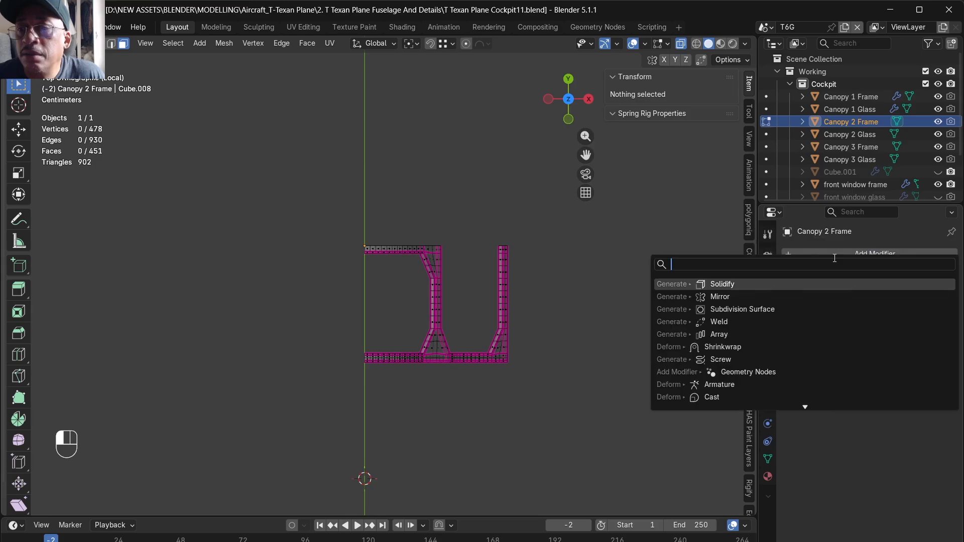
left_click(720, 296)
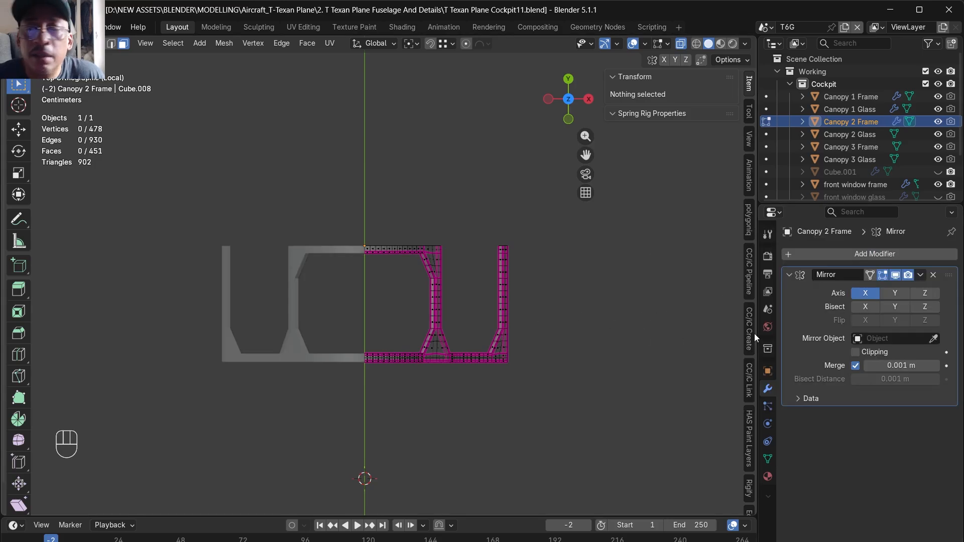
left_click(893, 294)
middle_click_drag(653, 361, 323, 220, "alt")
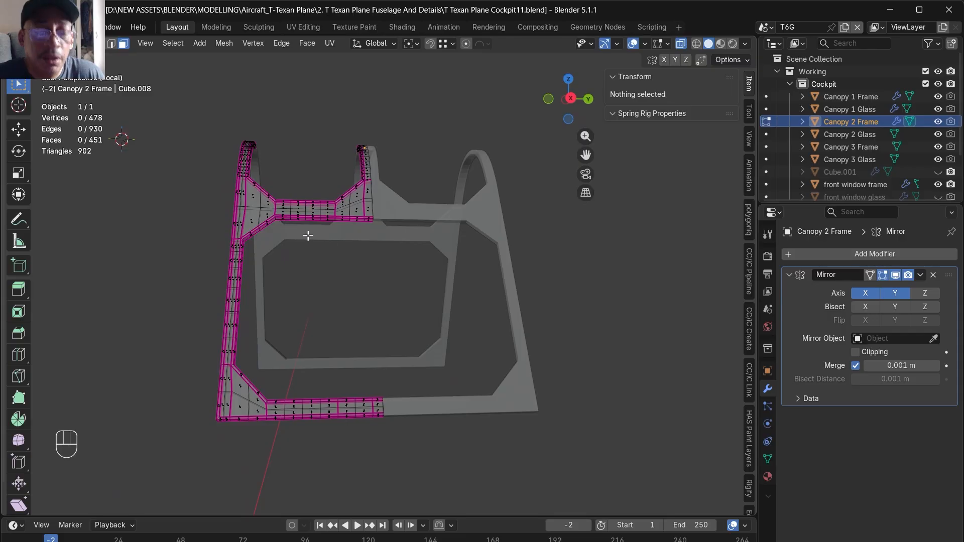
- Set the mean crease of all Canopy 2 Frame edges to 0 and clear the selection
left_click(708, 228)
type("0")
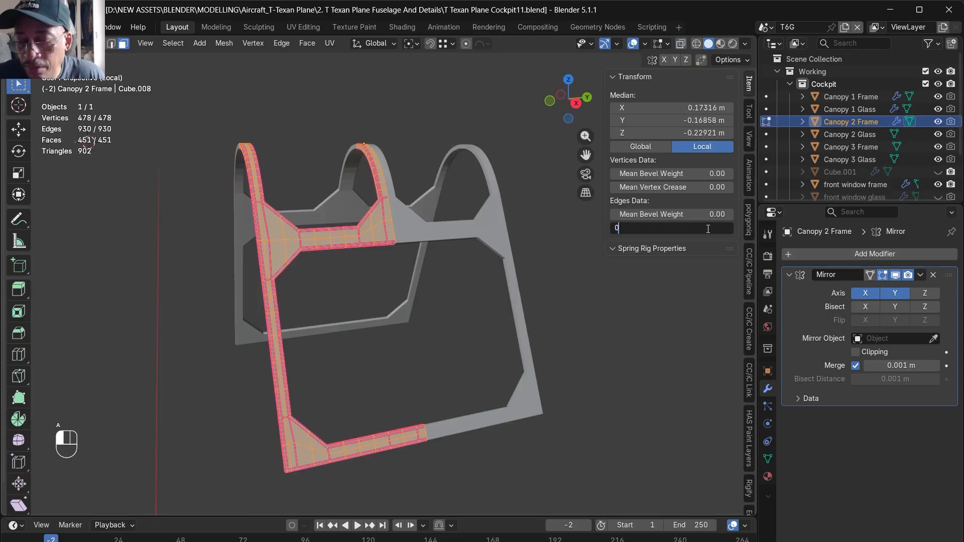
key("Return")
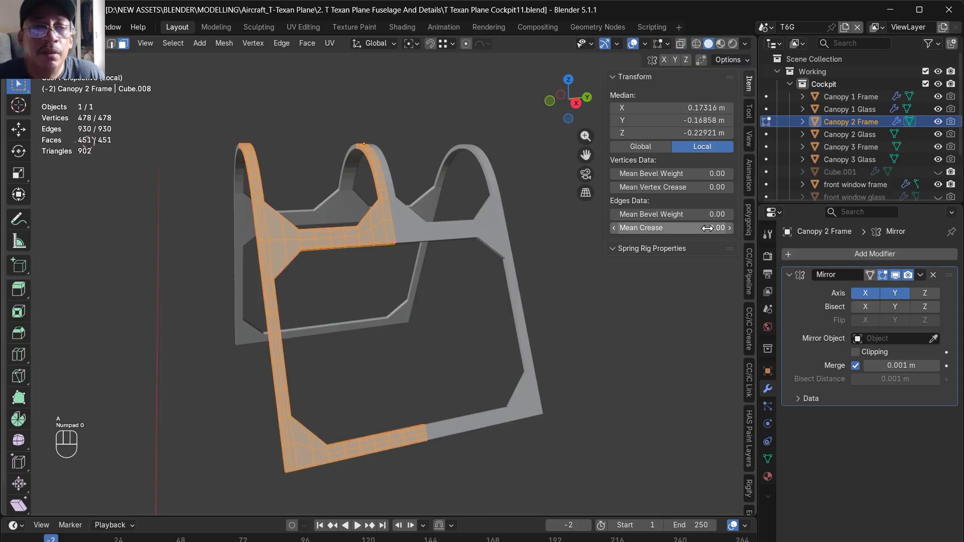
key("alt+a")
- Select the edge loops around the lower side window opening of Canopy 2 Frame in edge mode
scroll(366, 248, "up", 6)
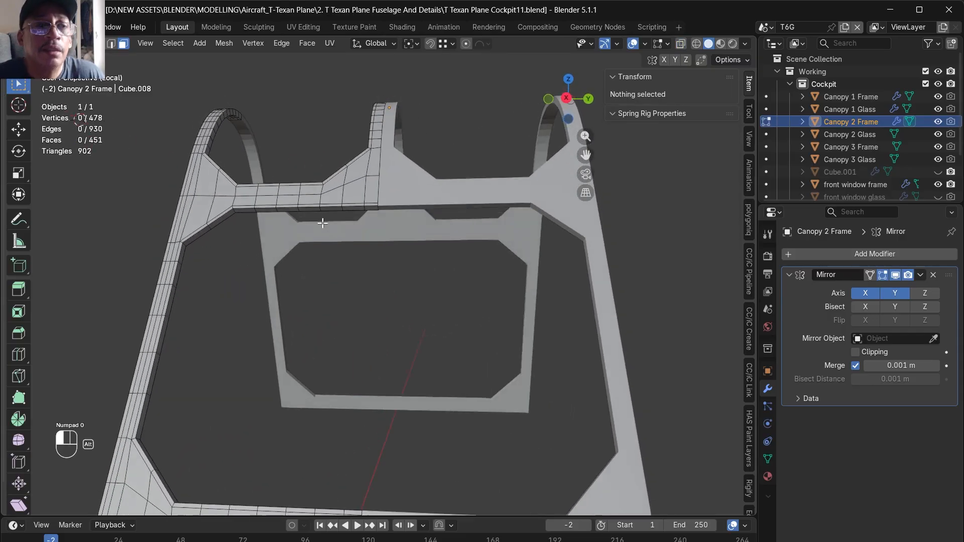
scroll(175, 141, "up", 2)
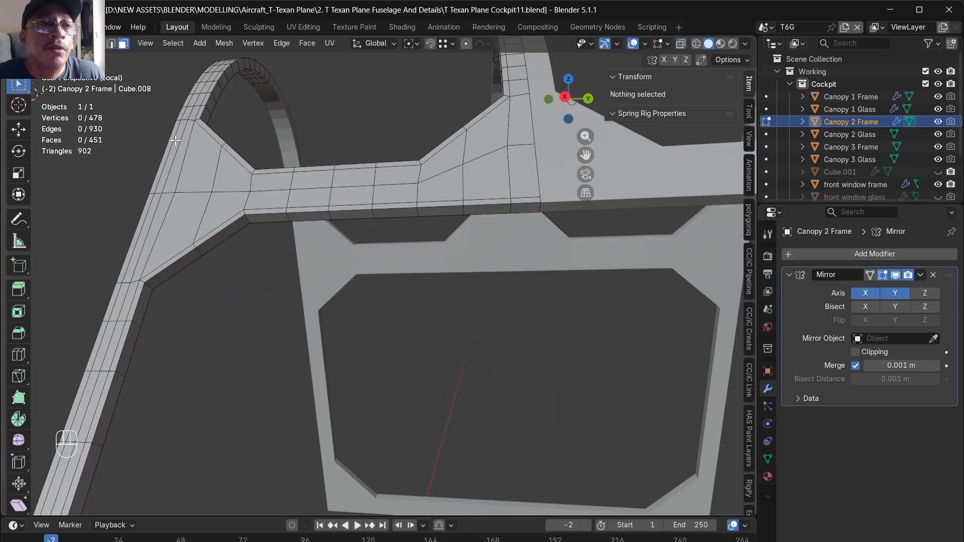
left_click(288, 216, "alt")
key("2")
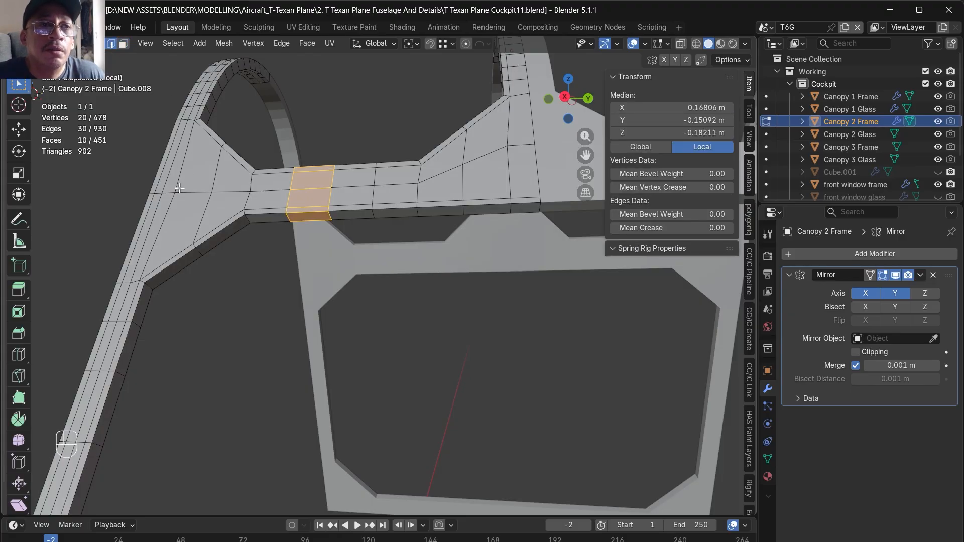
left_click(163, 220)
left_click(223, 234, "alt")
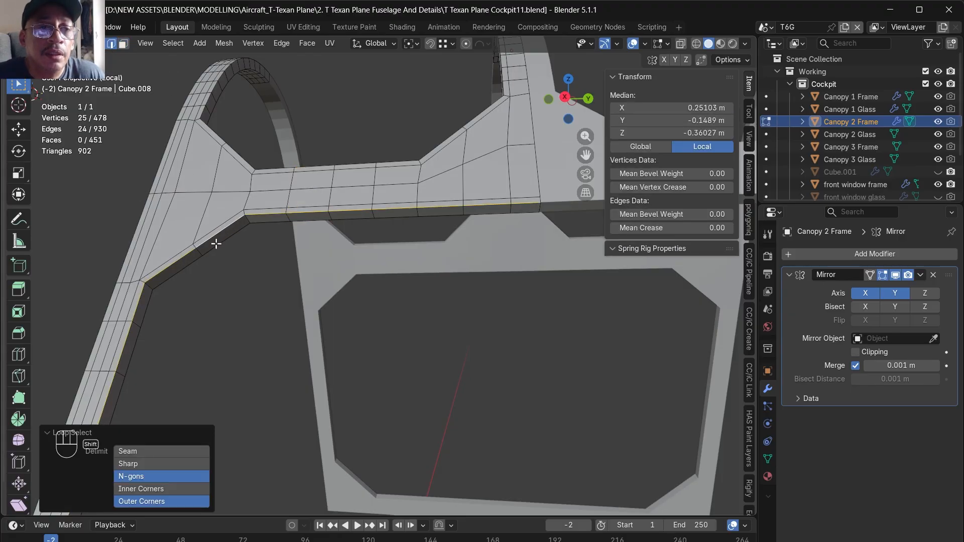
middle_click_drag(232, 243, 300, 227)
- Add the edge loops around the upper window opening and its corner edges to the Canopy 2 Frame selection
scroll(286, 259, "down", 4)
middle_click_drag(286, 259, 278, 327)
scroll(249, 193, "up", 5)
scroll(263, 271, "up", 4)
left_click(263, 269, "alt+shift")
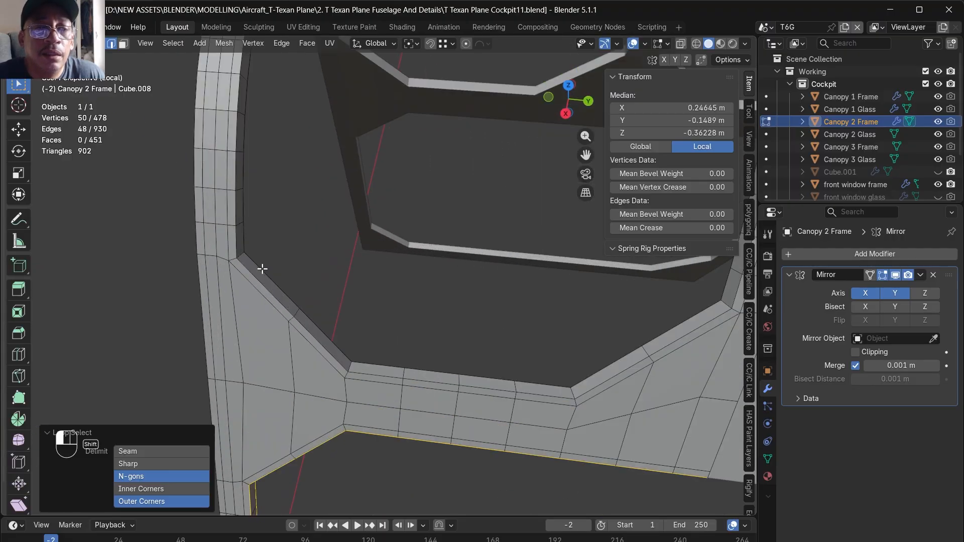
left_click(254, 278, "alt+shift")
left_click_drag(254, 277, 277, 264, "alt")
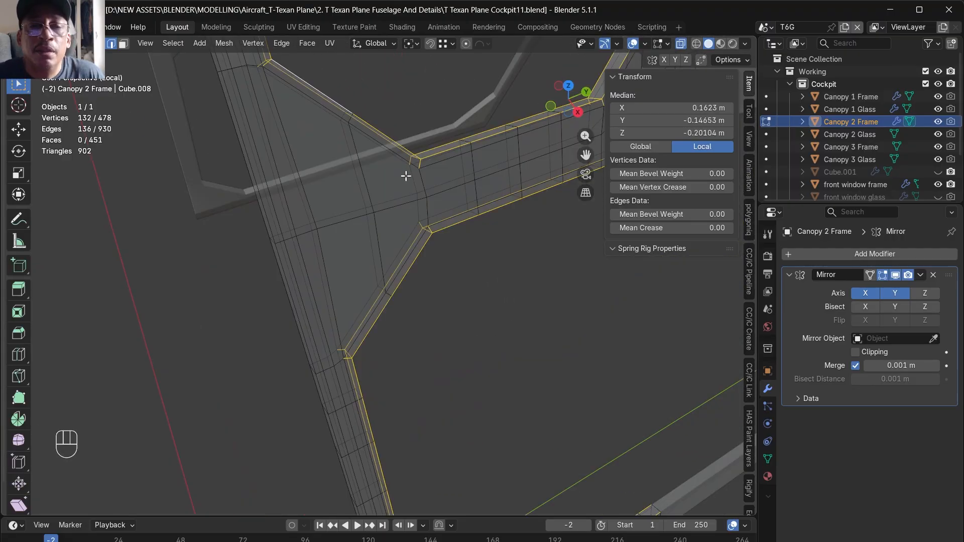
left_click_drag(419, 174, 418, 239, "alt+shift")
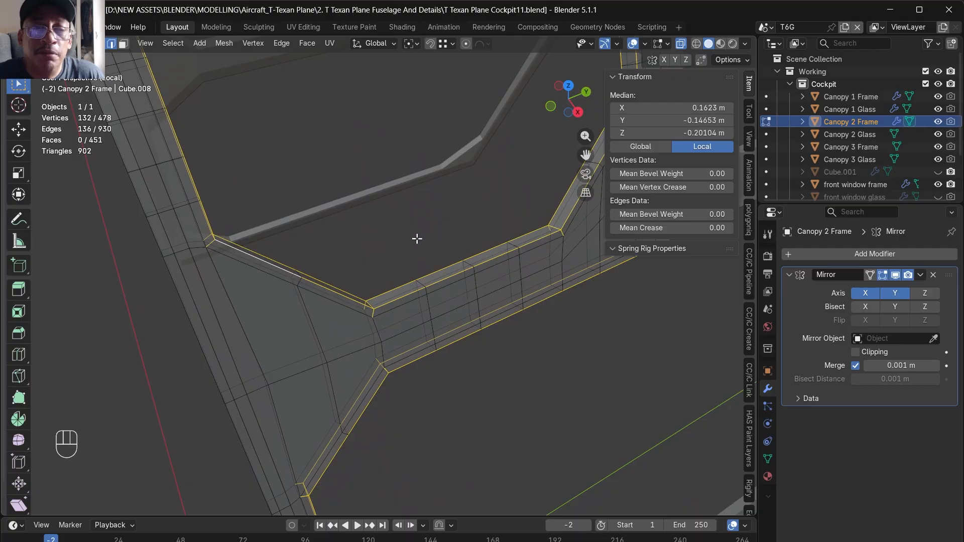
- Try beveling the selected window opening edges by about 0.0008 m with 2 segments and adding a Subdivision modifier
key("alt+z")
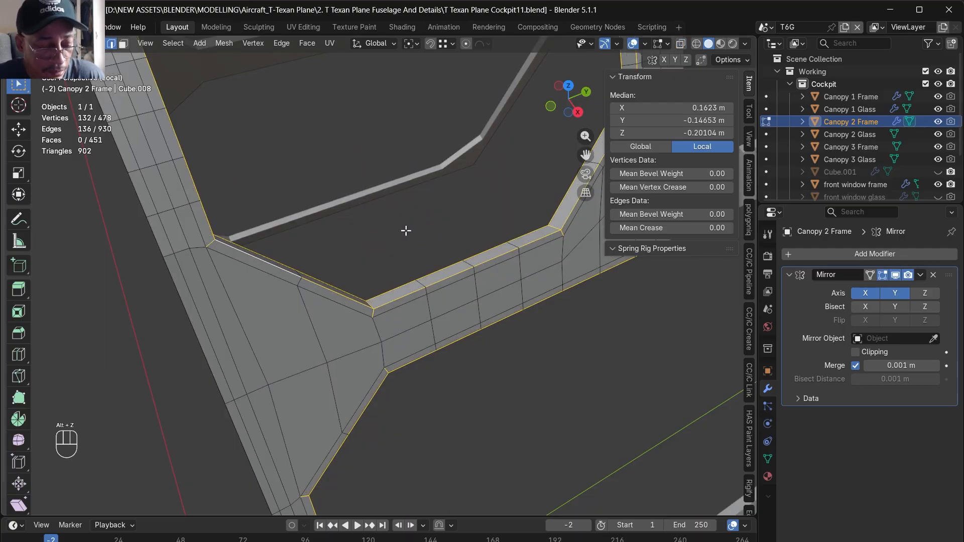
key("ctrl+b")
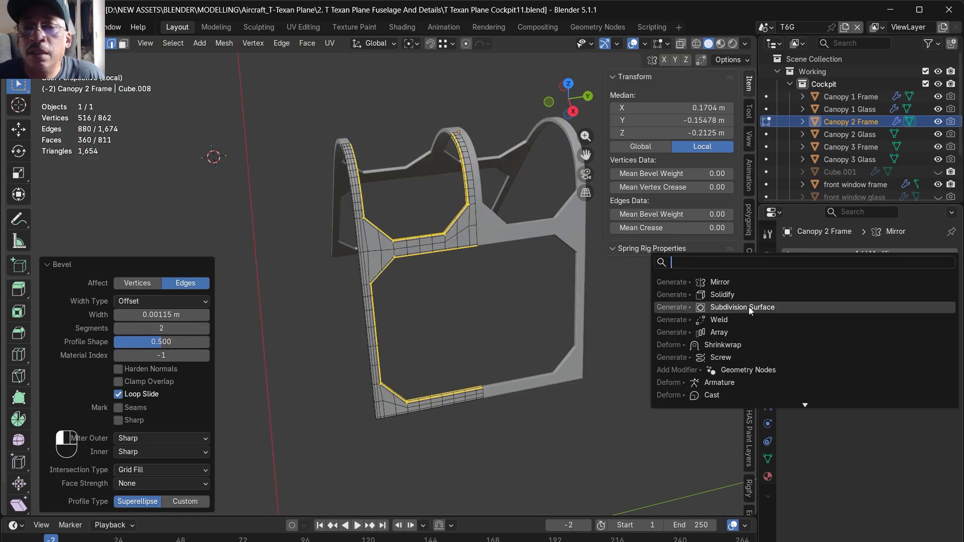
left_click(749, 306)
- Undo the bevel on the window opening edges and remove the Subdivision modifier from Canopy 2 Frame
key("ctrl+z")
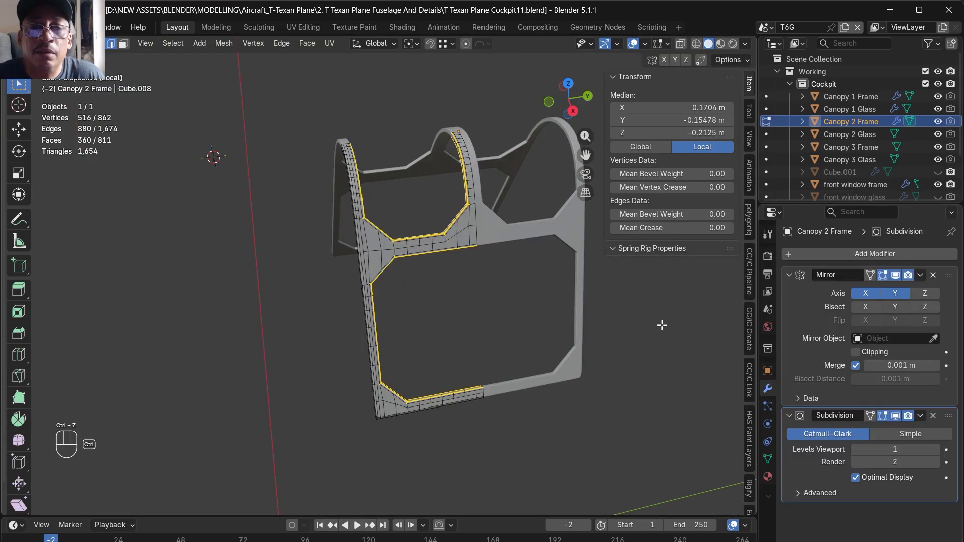
scroll(432, 206, "up", 3)
key("ctrl+z")
key("ctrl+z")
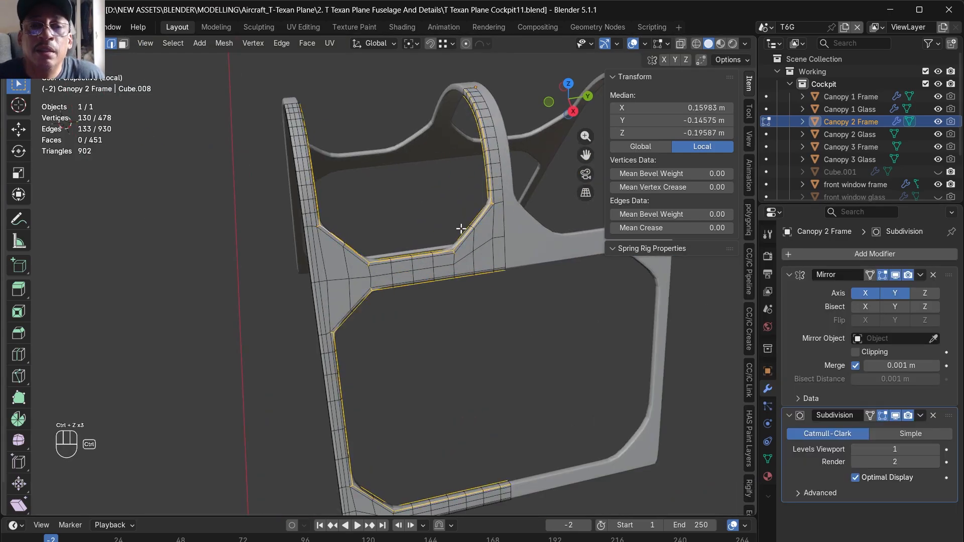
left_click(934, 416)
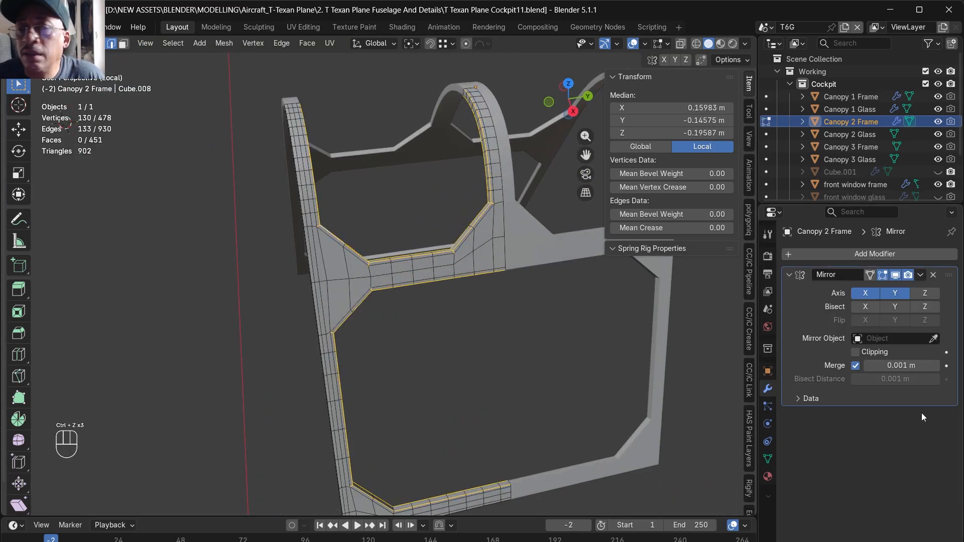
- Add the frame's outer border edges to the selection and bevel all selected edges by about 0.0022 m with 2 segments
scroll(357, 312, "up", 3)
left_click_drag(317, 366, 435, 346, "alt")
double_click(339, 316, "shift")
scroll(338, 315, "down", 5)
scroll(342, 378, "up", 4)
key("alt+z")
left_click_drag(435, 346, 421, 302, "alt+shift")
key("ctrl+b")
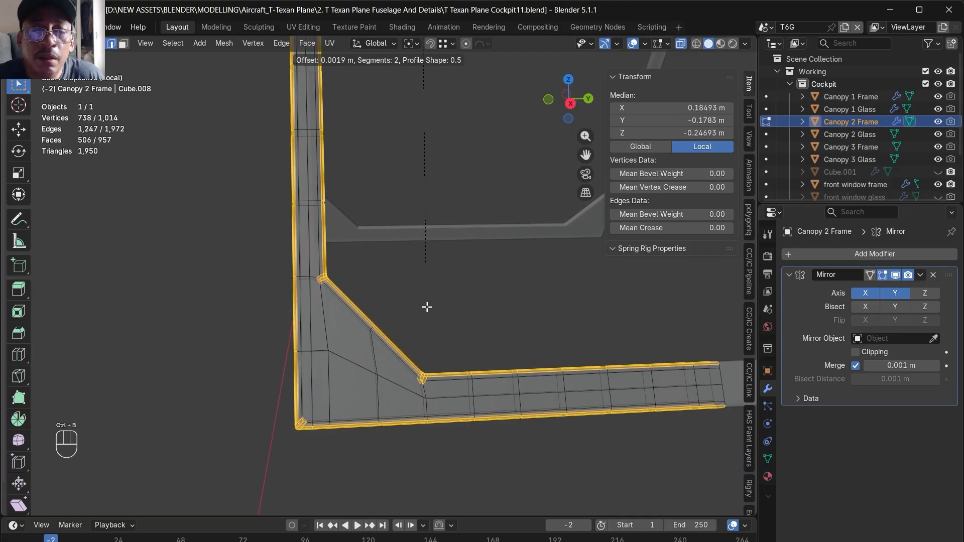
left_click(427, 310)
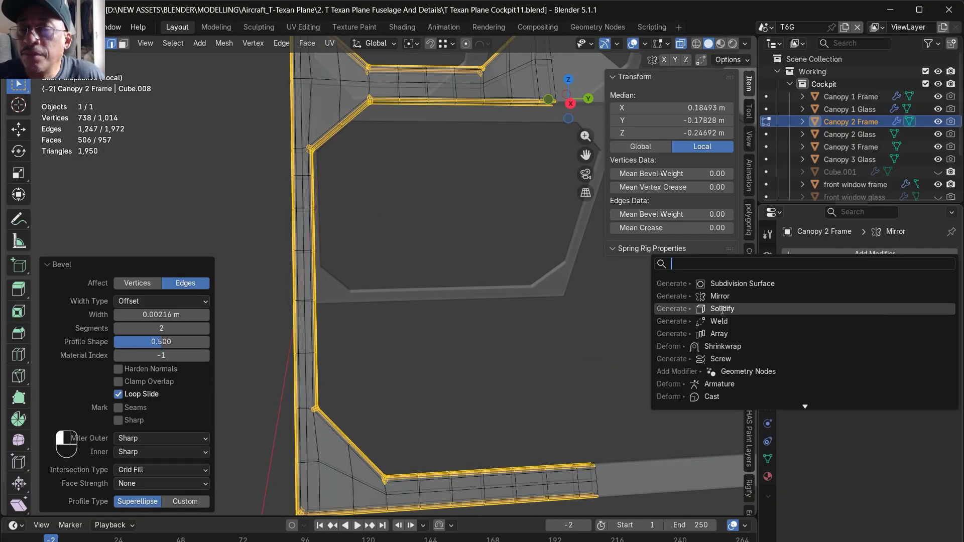
- Add a Subdivision Surface modifier set to Simple to Canopy 2 Frame and show it on the edit cage
left_click(742, 284)
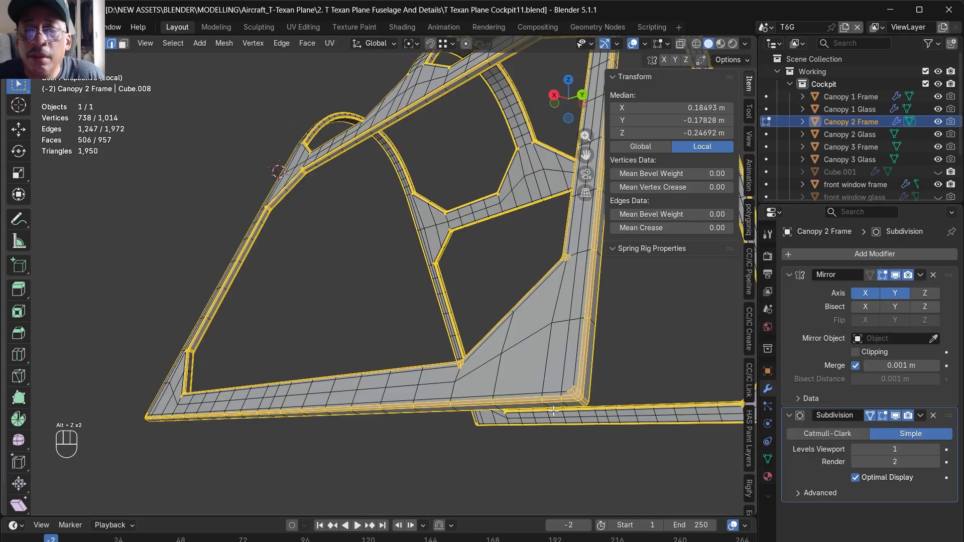
left_click_drag(502, 381, 583, 408, "alt")
middle_click_drag(583, 408, 605, 406, "alt")
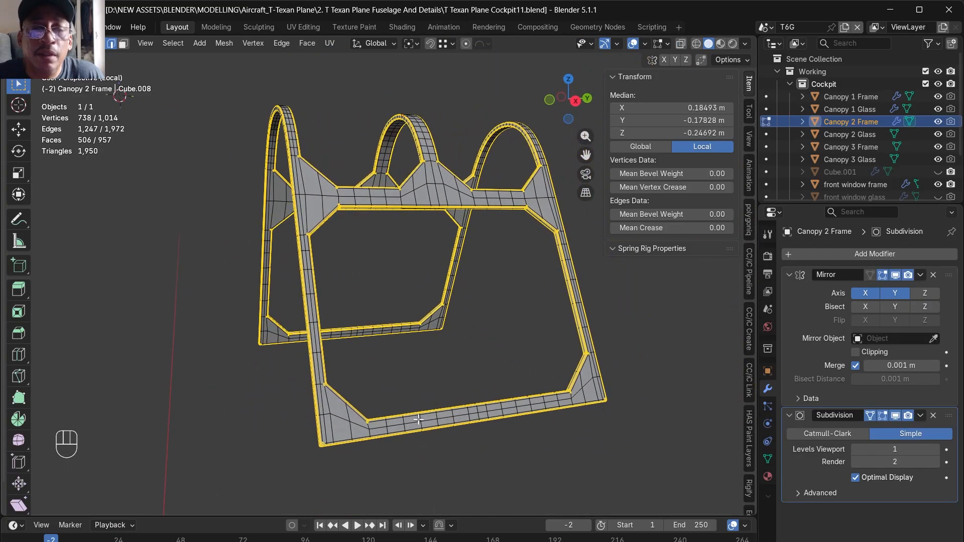
scroll(396, 421, "up", 4)
middle_click_drag(273, 432, 295, 416, "alt")
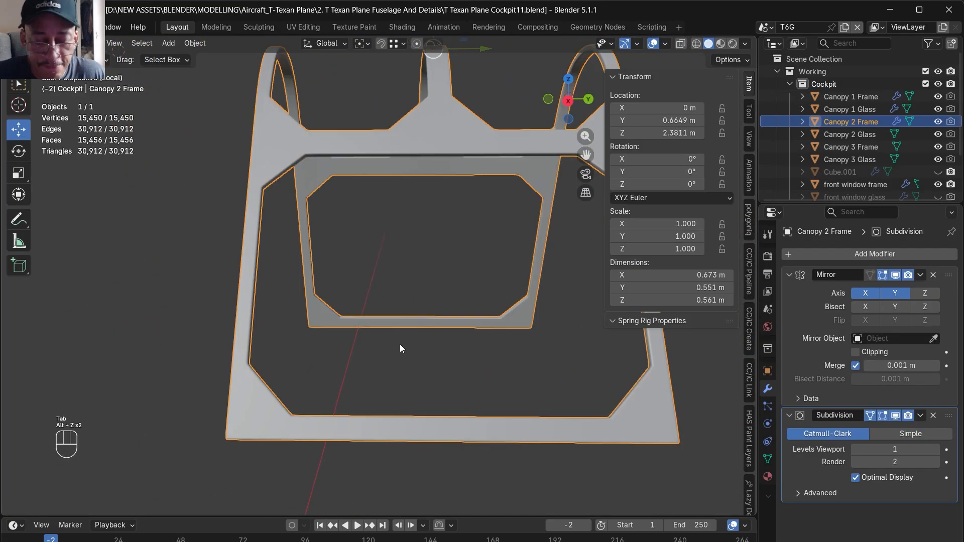
- Leave the isolated view and add a Solidify modifier with 0.01 m thickness to Canopy 2 Glass
key("slash")
middle_click_drag(399, 344, 363, 353, "alt")
left_click(354, 336)
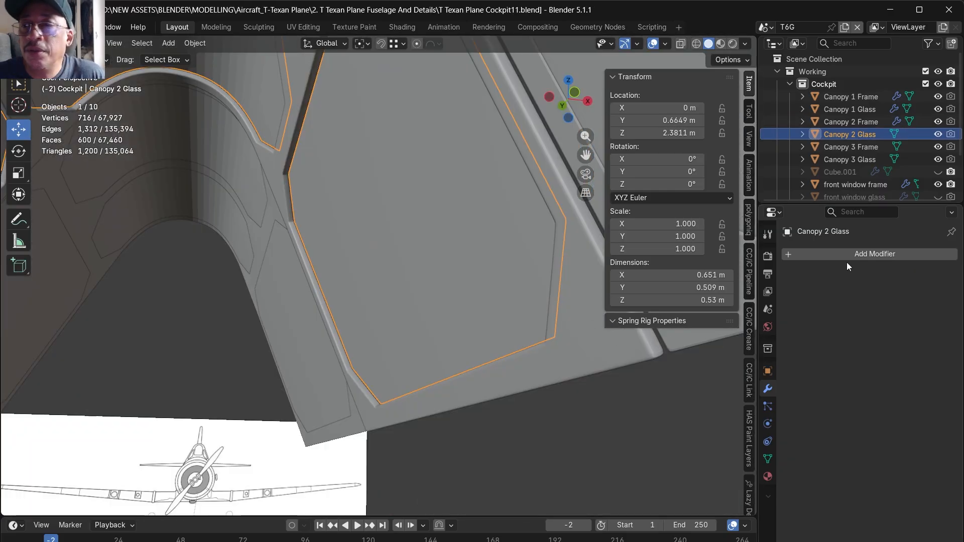
left_click(854, 254)
left_click(854, 253)
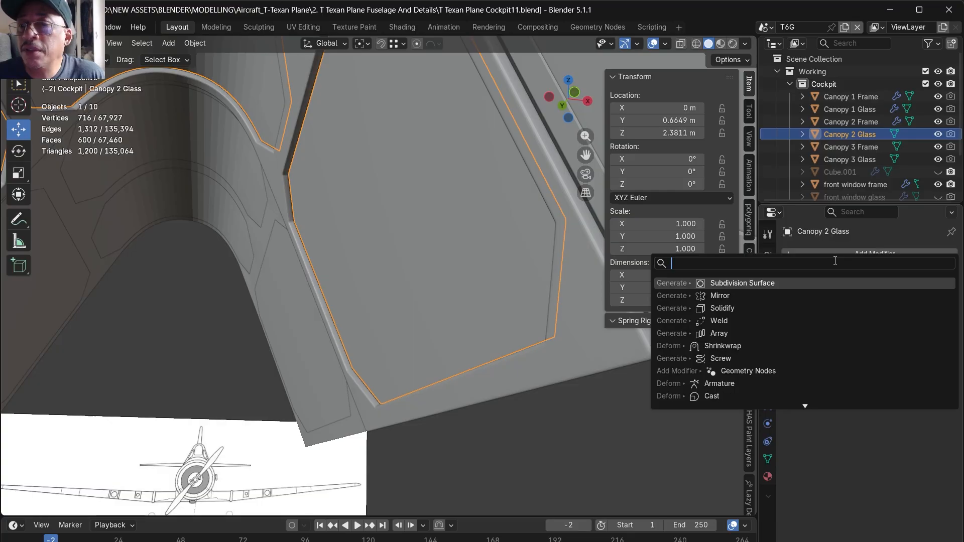
left_click(723, 308)
middle_click_drag(683, 324, 488, 312)
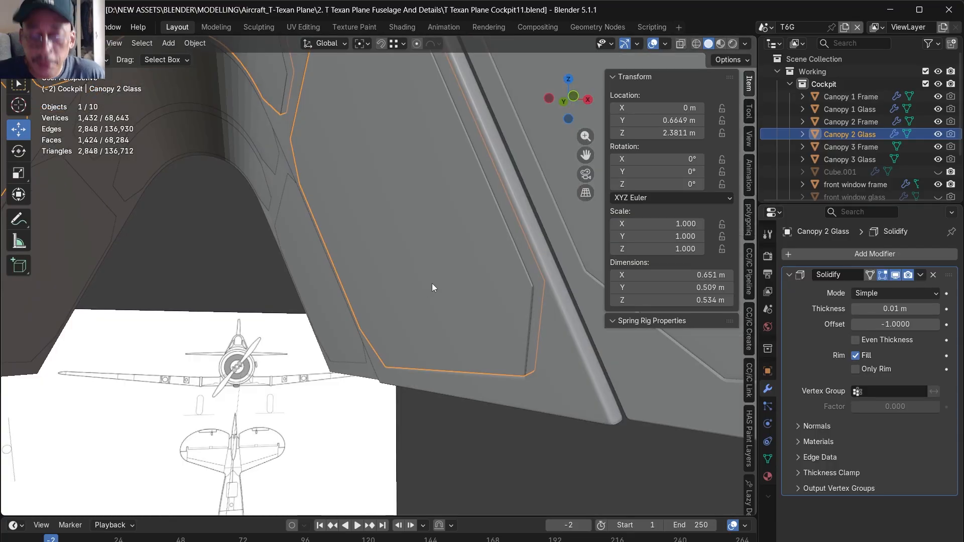
- Isolate Canopy 2 Glass and select all faces of its lower side pane in face mode
key("KP_Divide")
left_click_drag(432, 282, 584, 404, "alt")
left_click_drag(410, 337, 302, 280, "alt")
key("Tab")
left_click(255, 278)
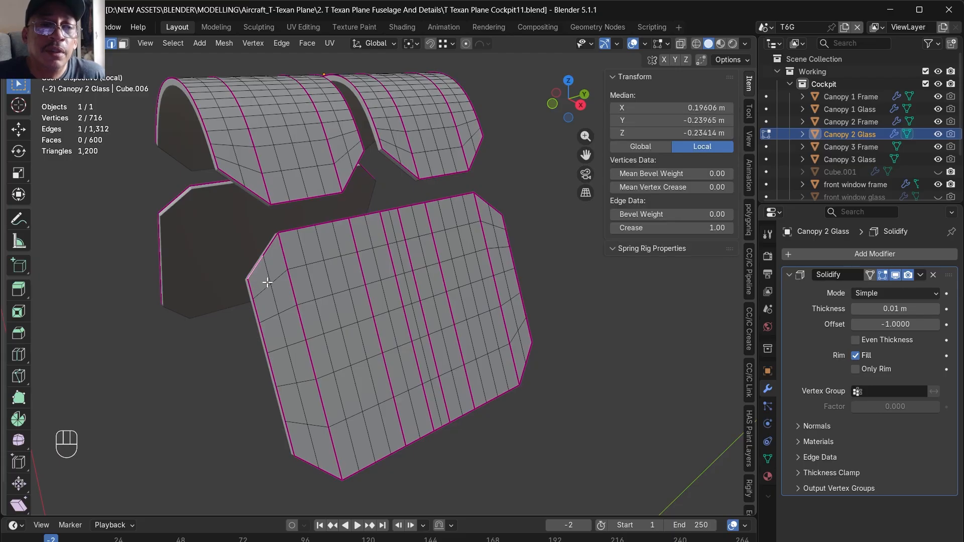
left_click(263, 291)
left_click(122, 43)
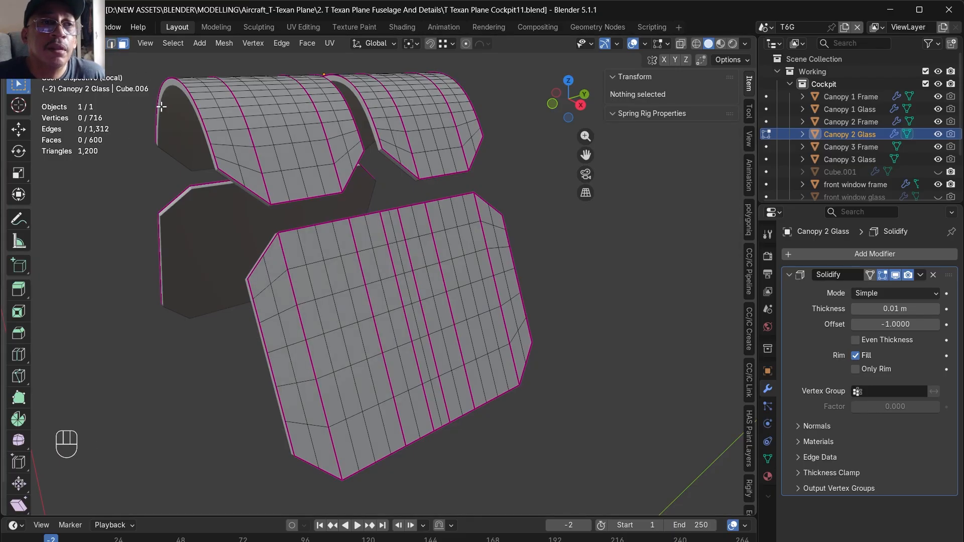
left_click(252, 278)
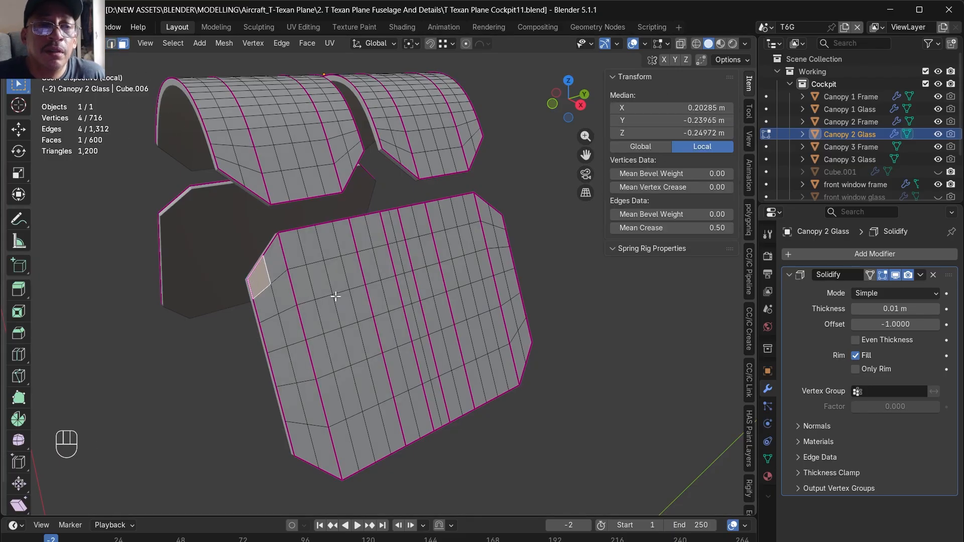
left_click(526, 350, "ctrl+shift")
- Extend the face selection to the other panes of Canopy 2 Glass and apply the Solidify modifier
middle_click_drag(502, 350, 456, 393)
middle_click_drag(424, 308, 435, 326)
left_click(252, 398, "shift")
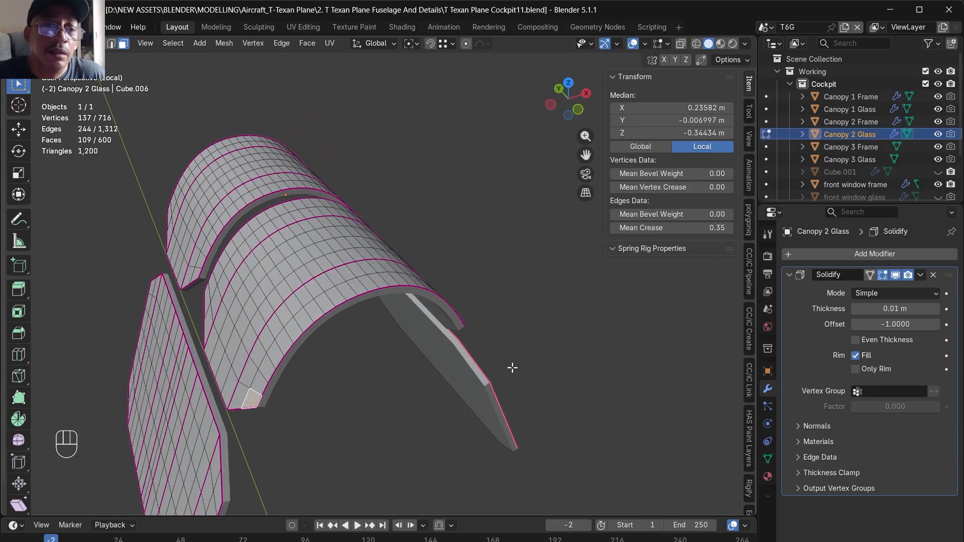
left_click_drag(458, 420, 422, 194, "alt")
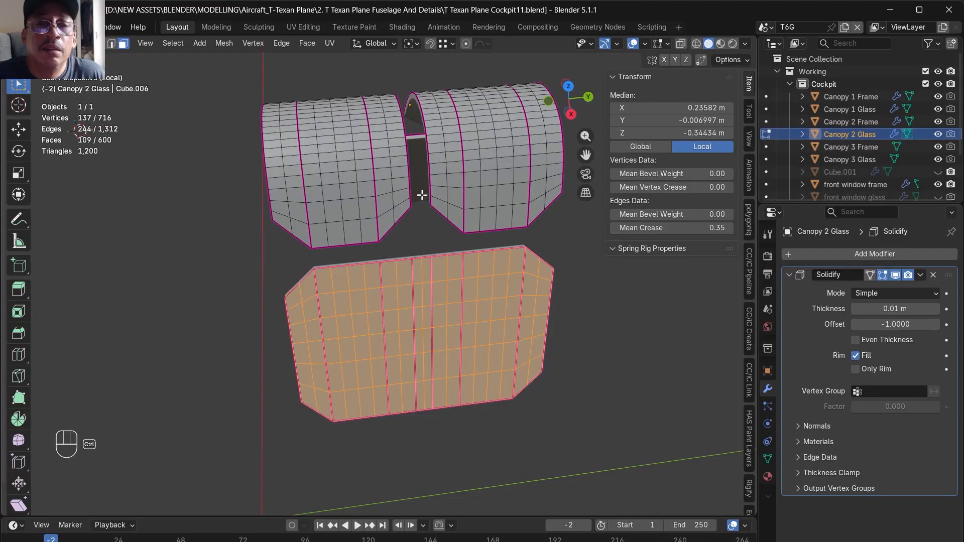
left_click(401, 209, "ctrl+shift")
- Delete the selected outer shell of Canopy 2 Glass, keeping only the inner panes
key("x")
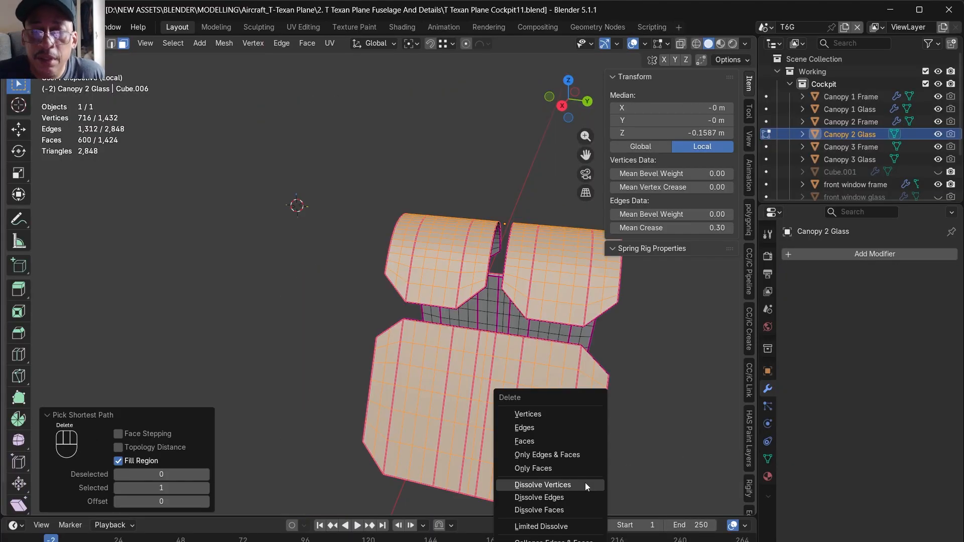
key("Up")
key("Up")
key("Up")
key("Up")
key("Up")
key("Return")
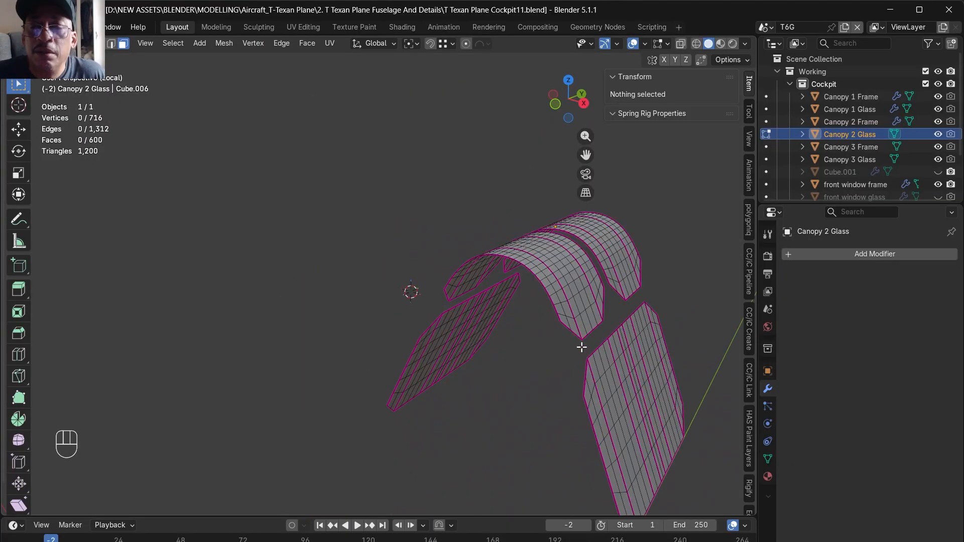
- Add a new Solidify modifier with 0.01 m thickness to the remaining panes of Canopy 2 Glass
left_click_drag(683, 396, 717, 255, "alt")
scroll(449, 312, "up", 5)
scroll(452, 316, "down", 5)
middle_click_drag(452, 317, 499, 349)
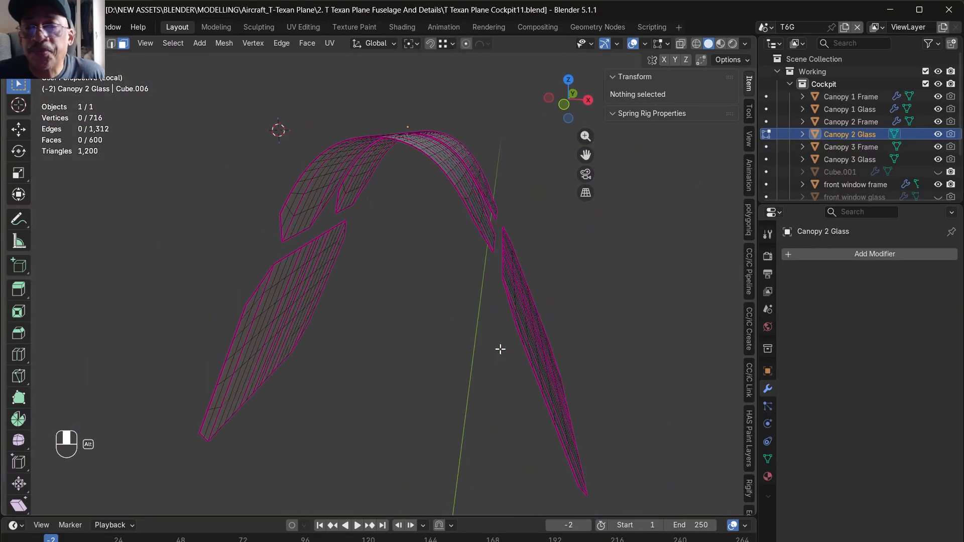
left_click(814, 254)
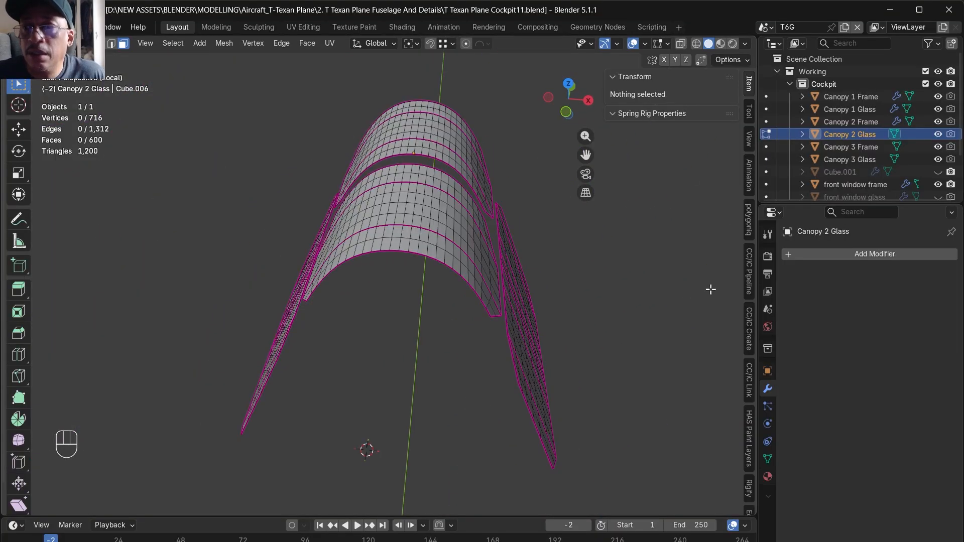
left_click(812, 255)
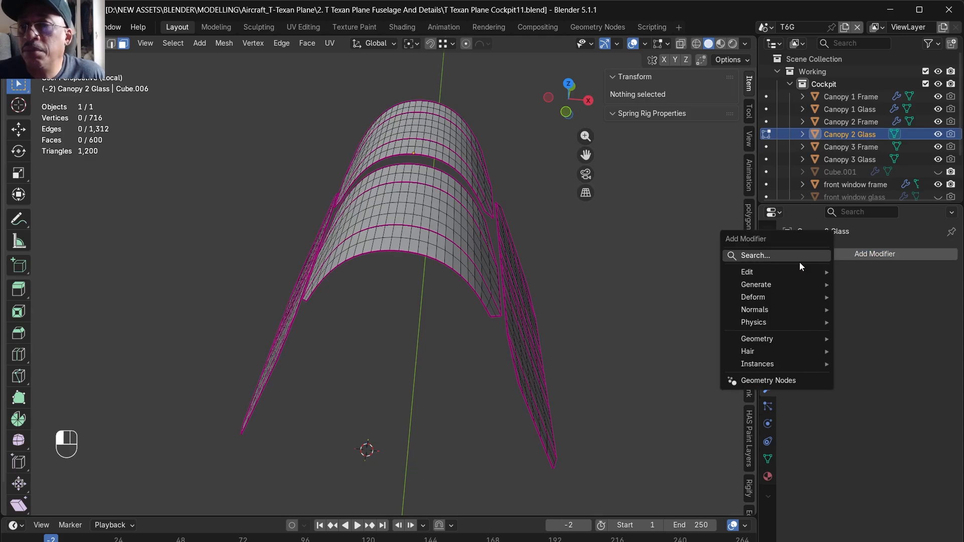
left_click(790, 258)
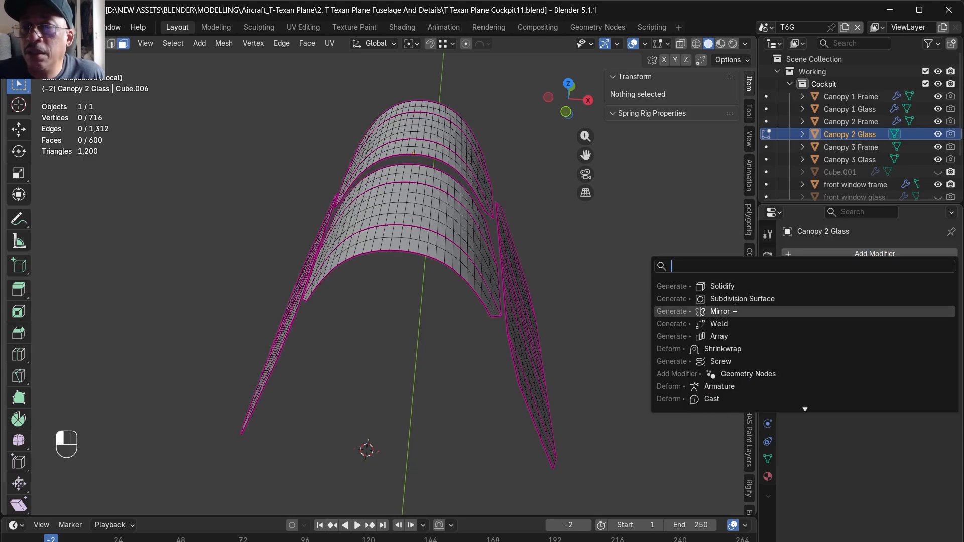
left_click(737, 284)
mouse_move(633, 332)
middle_mouse_down()
mouse_move(614, 354)
mouse_move(733, 343)
middle_mouse_up()
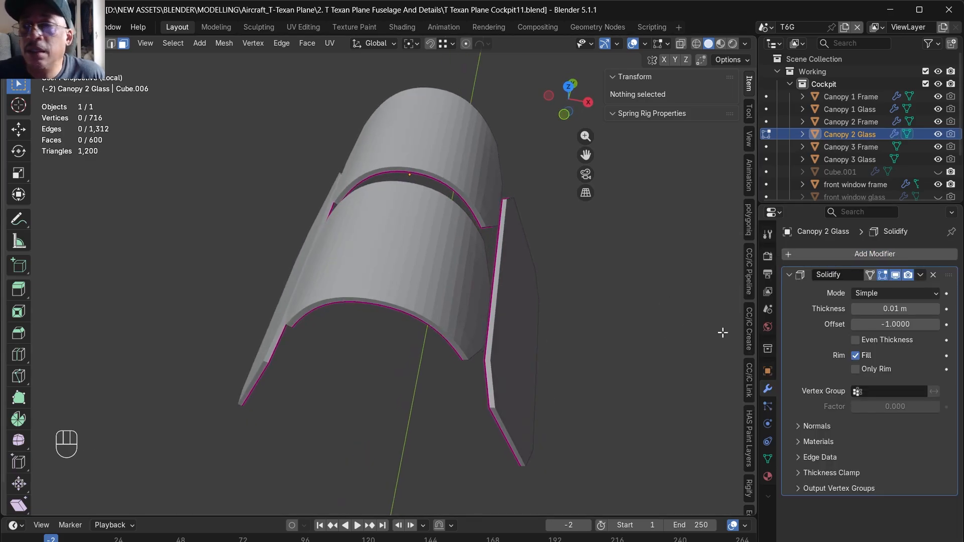
- Set the Solidify thickness of Canopy 2 Glass to 0.003 m and apply the modifier
left_click(882, 308)
type("0.003")
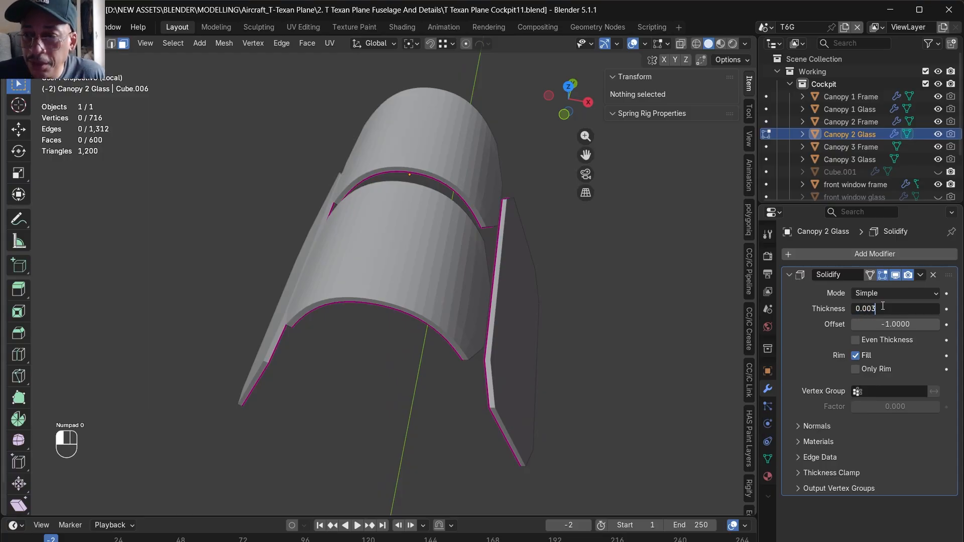
key("Return")
middle_click_drag(273, 370, 282, 349)
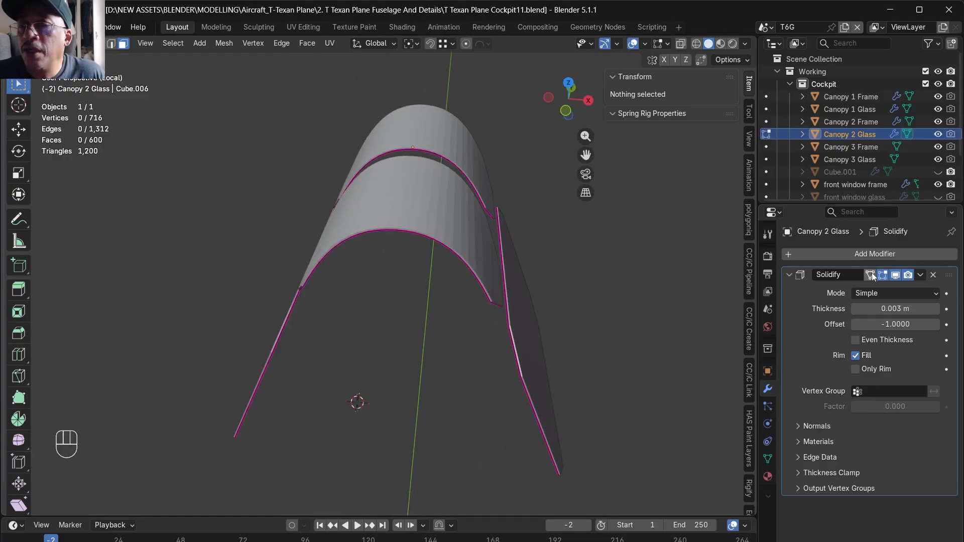
key("Tab")
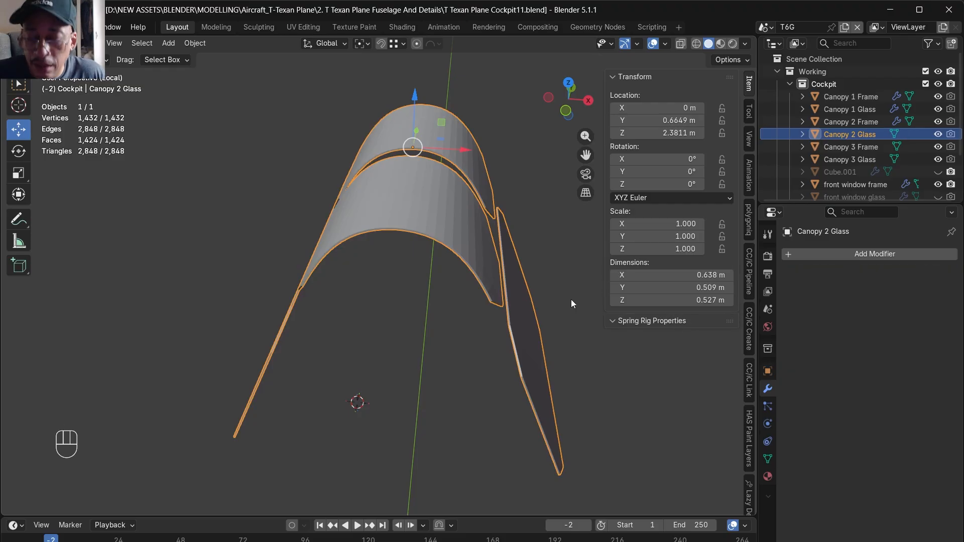
- Delete the vertices on the negative X half of Canopy 2 Glass and add a Mirror modifier on the X axis
key("KP_7")
key("alt+z")
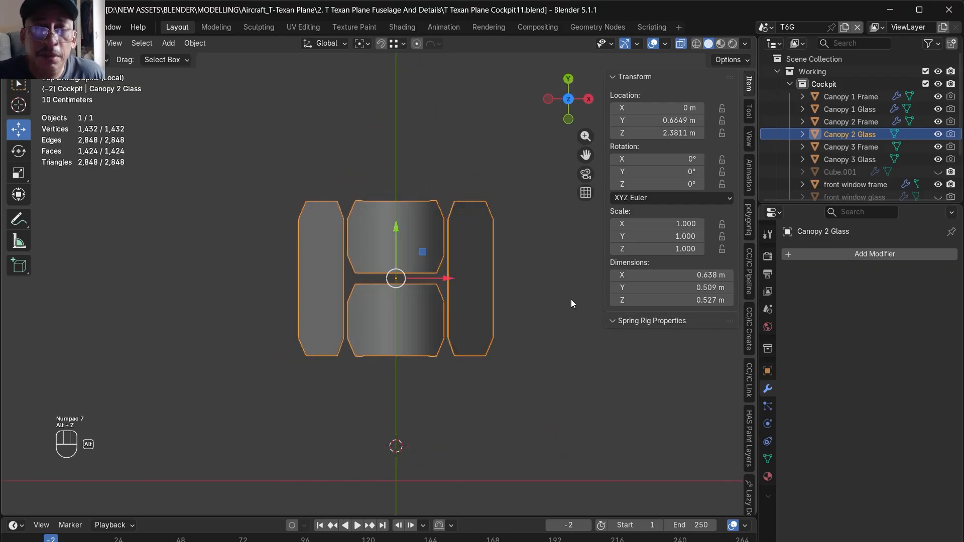
key("Tab")
left_click_drag(206, 78, 437, 447)
key("Delete")
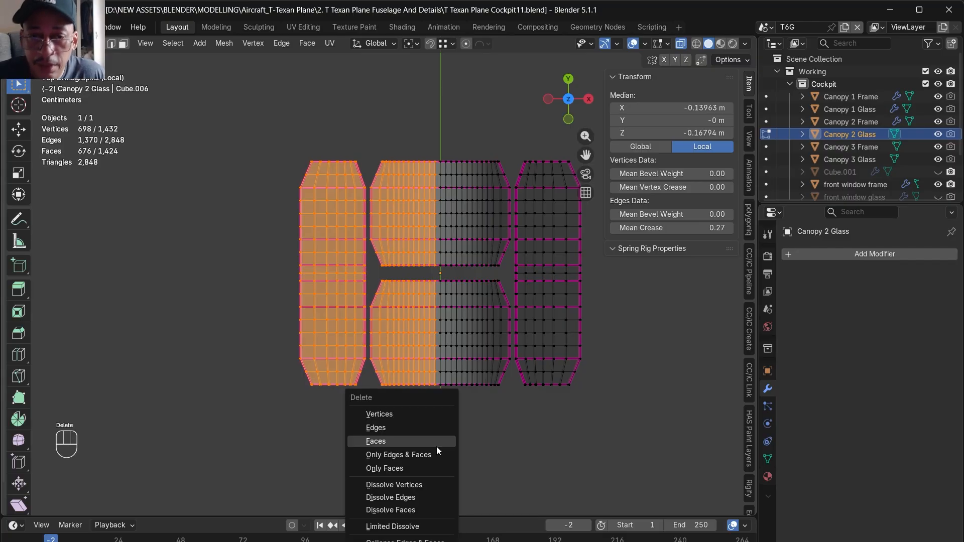
key("Up")
key("Up")
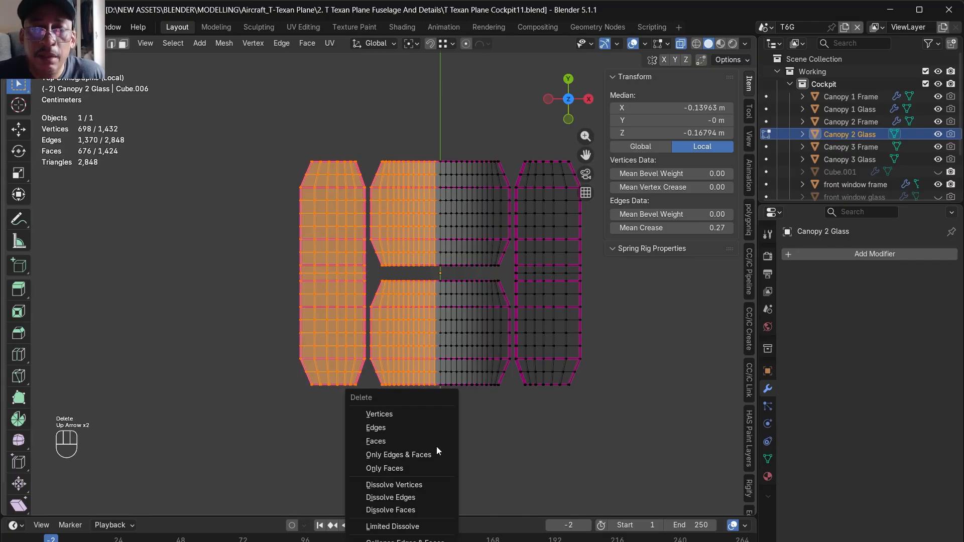
key("Return")
left_click(894, 253)
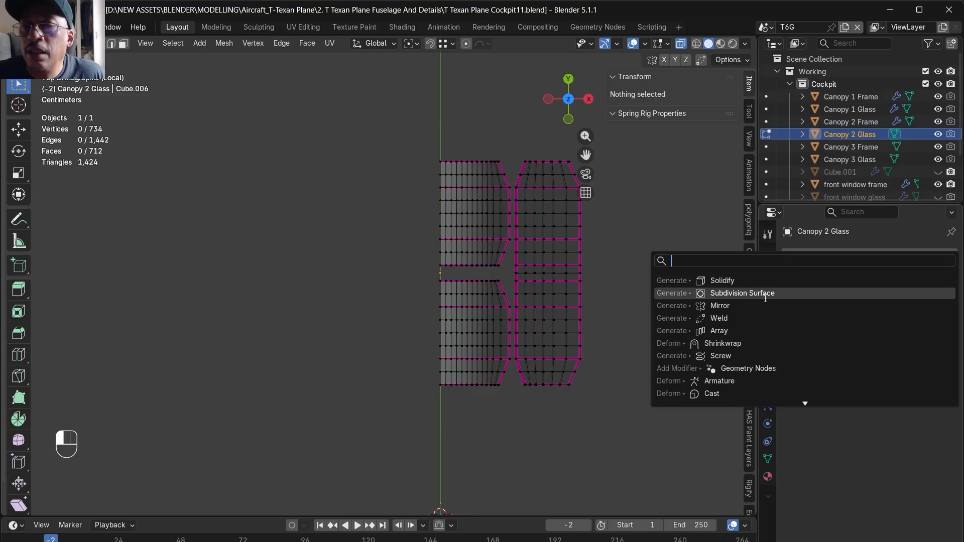
left_click(753, 306)
- Delete the vertices on the positive Y half of Canopy 2 Glass and enable mirroring on the Y axis
middle_click_drag(577, 424, 271, 195)
key("KP_1")
key("KP_3")
left_click_drag(529, 400, 379, 79)
key("Delete")
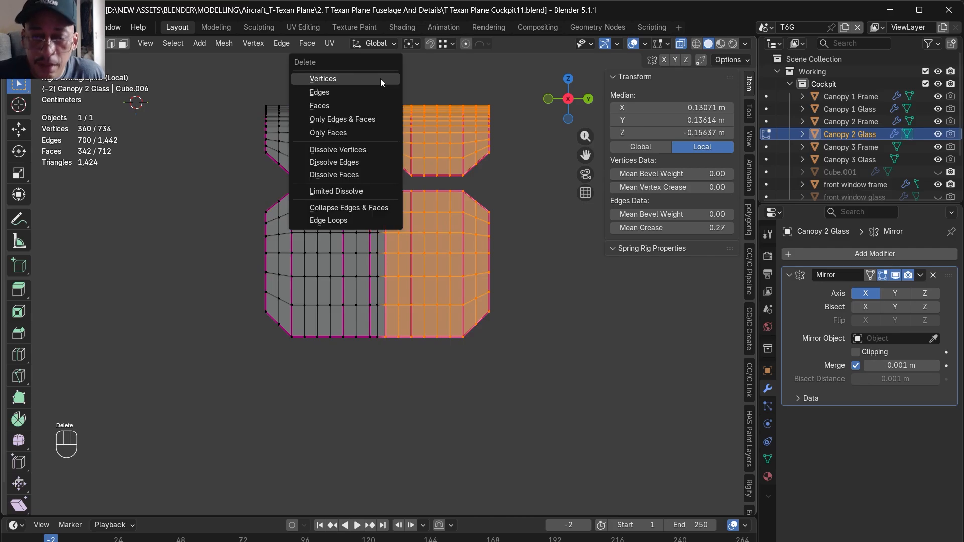
left_click(380, 78)
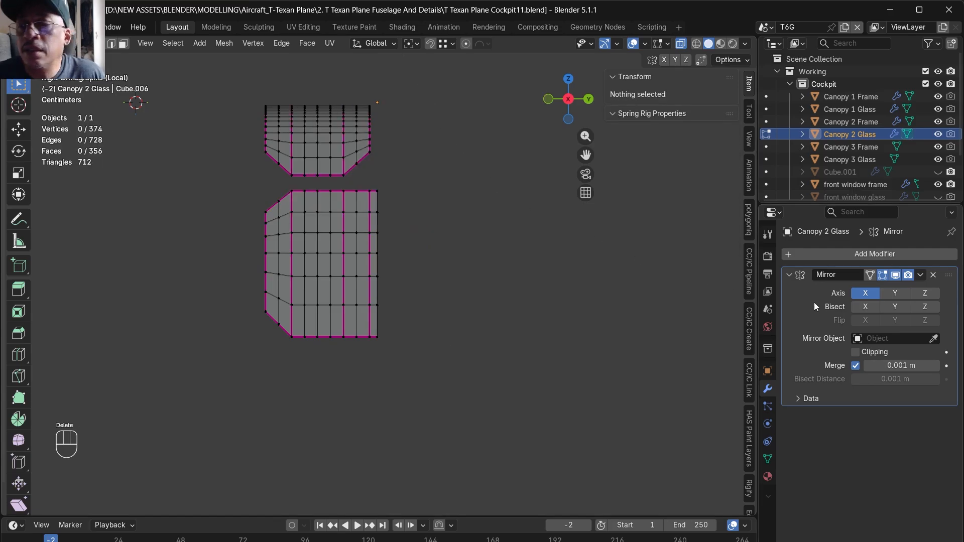
left_click(894, 293)
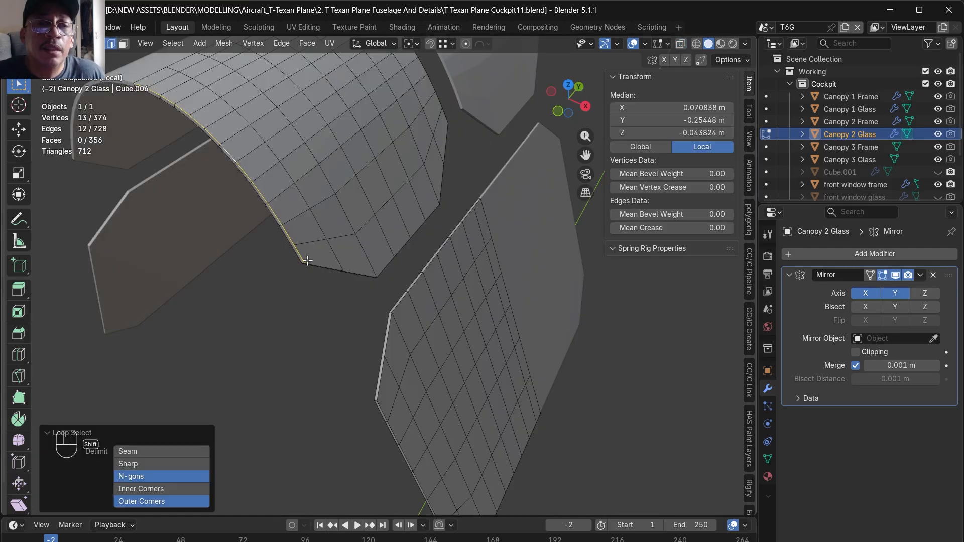
- Select the inner and outer border edge loops around the upper curved pane of Canopy 2 Glass
left_click(308, 262, "alt+shift")
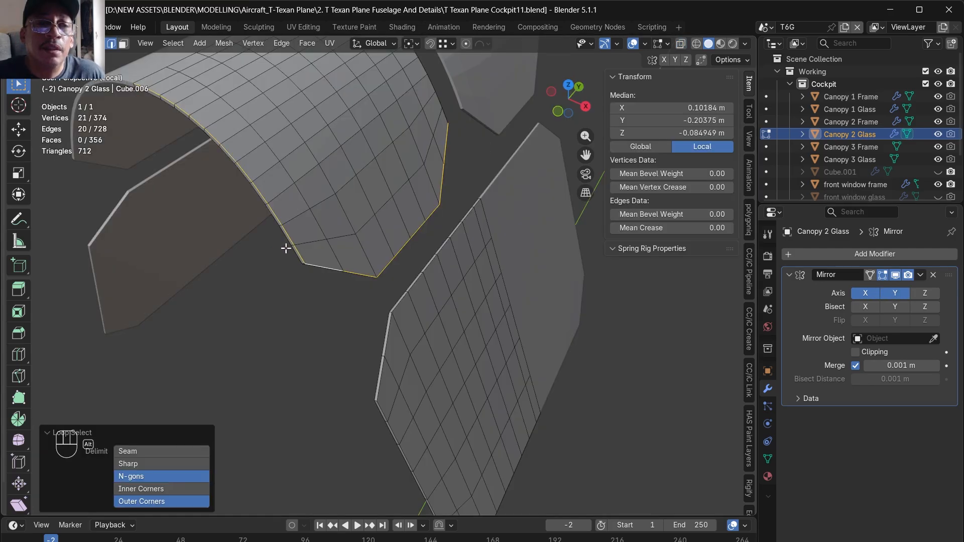
middle_click_drag(287, 248, 314, 176)
left_click(316, 207, "alt+shift")
left_click(334, 243, "alt+shift")
middle_click_drag(333, 243, 466, 325)
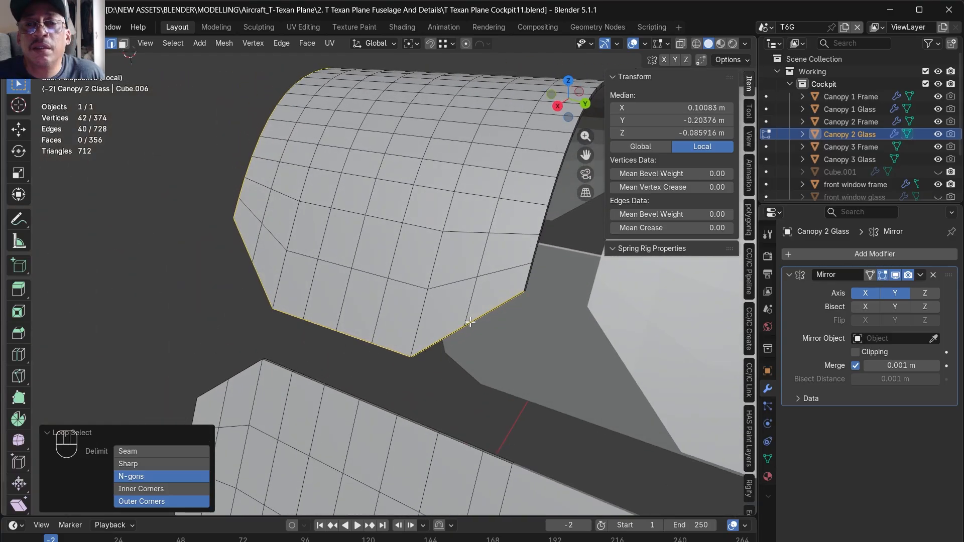
left_click(530, 269, "alt+shift")
left_click(532, 280, "alt+shift")
middle_click_drag(532, 280, 438, 335)
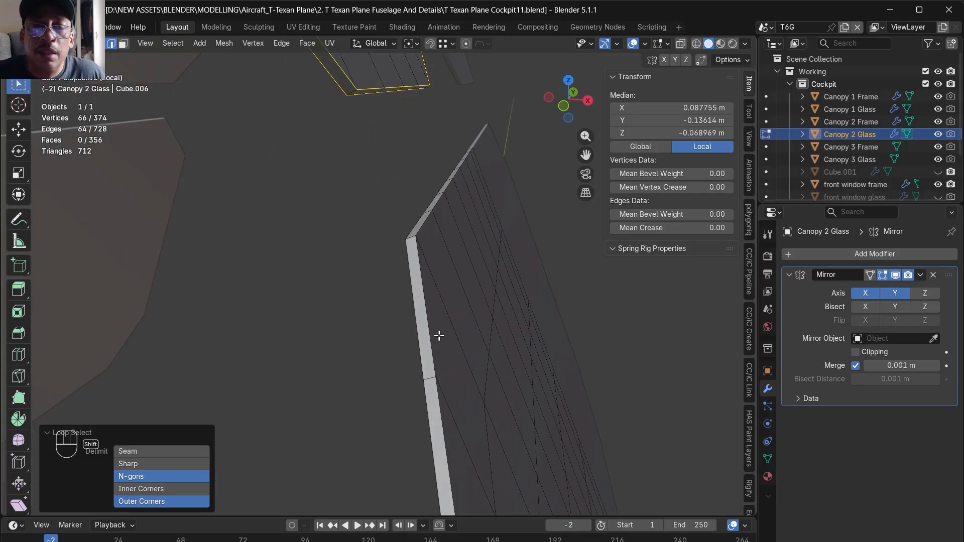
- Add both border edge loops of the lower side pane to the selection, leaving out the mirror seam
double_click(431, 327, "shift")
double_click(415, 332, "shift")
left_click_drag(426, 280, 353, 248, "alt")
scroll(350, 277, "down", 10)
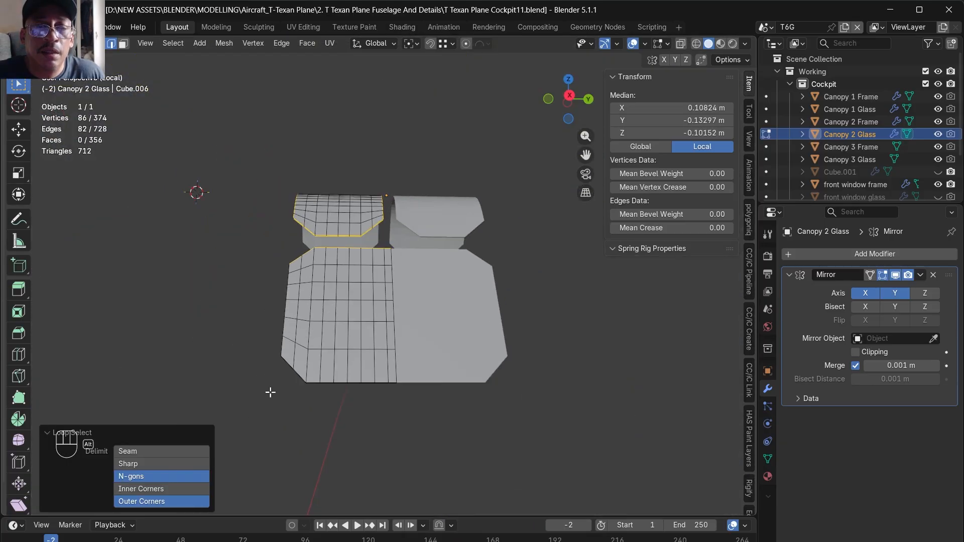
key("alt+z")
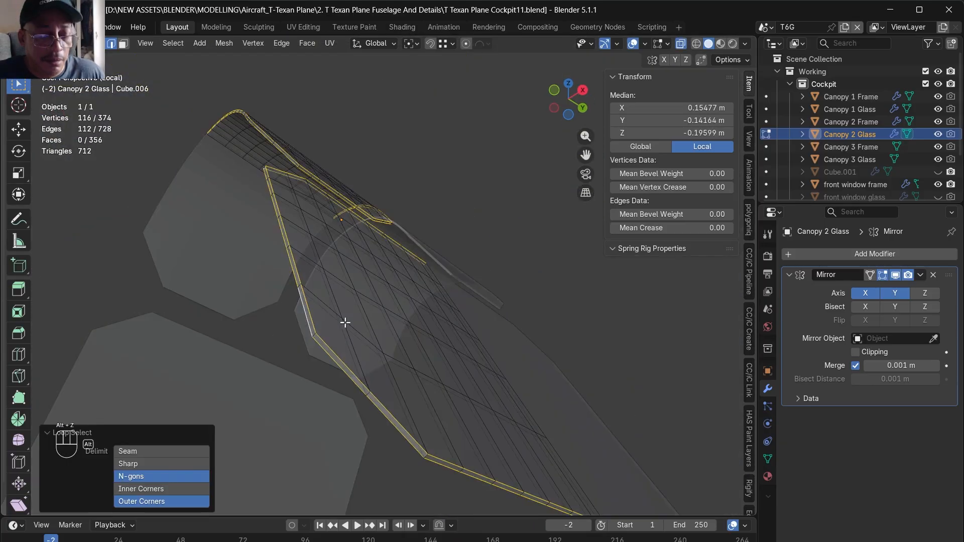
left_click_drag(343, 324, 254, 450, "alt")
scroll(219, 265, "up", 4)
left_click_drag(221, 265, 364, 258, "alt")
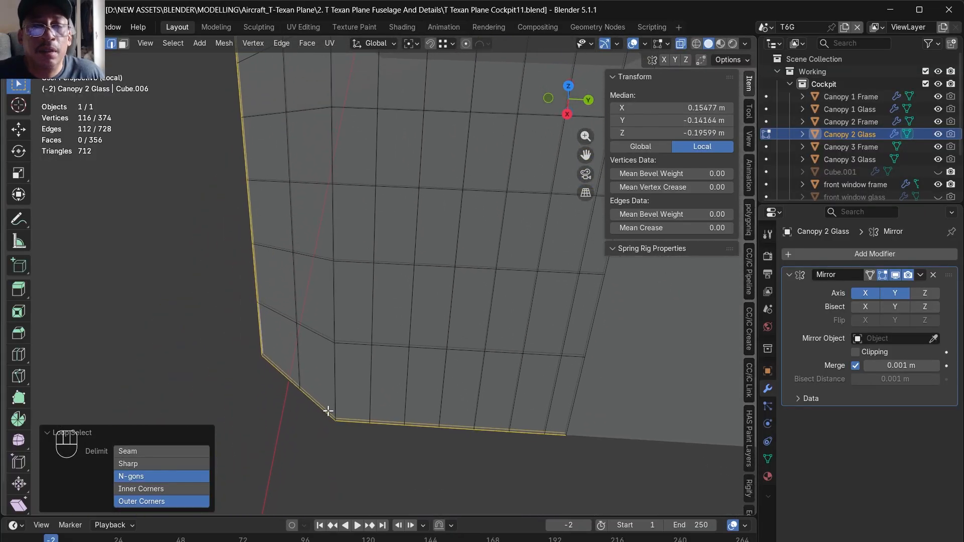
left_click(331, 409, "shift")
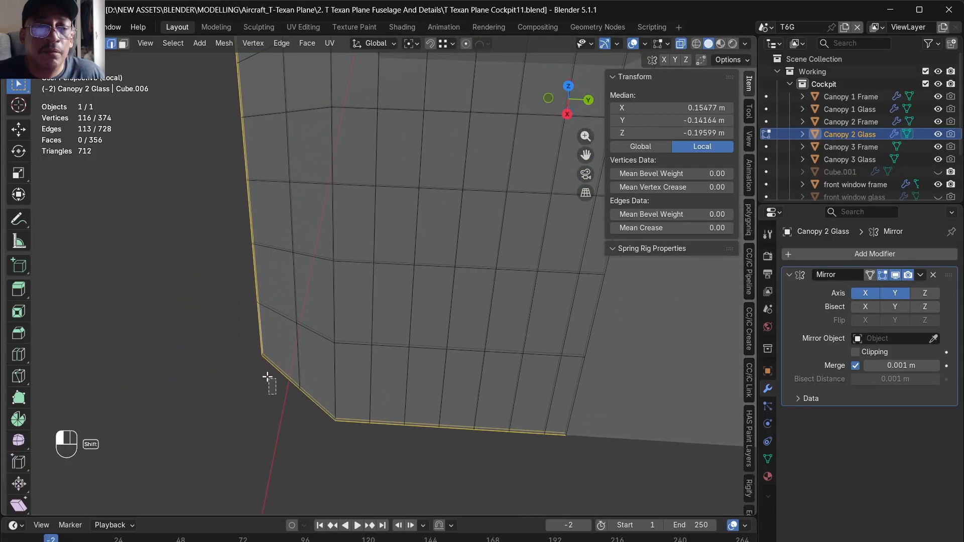
scroll(266, 367, "down", 5)
left_click_drag(297, 291, 307, 263, "alt")
left_click_drag(233, 248, 272, 275, "shift")
- Bevel the selected border edges of Canopy 2 Glass with 2 segments and a width of about 0.001 m
key("ctrl+b")
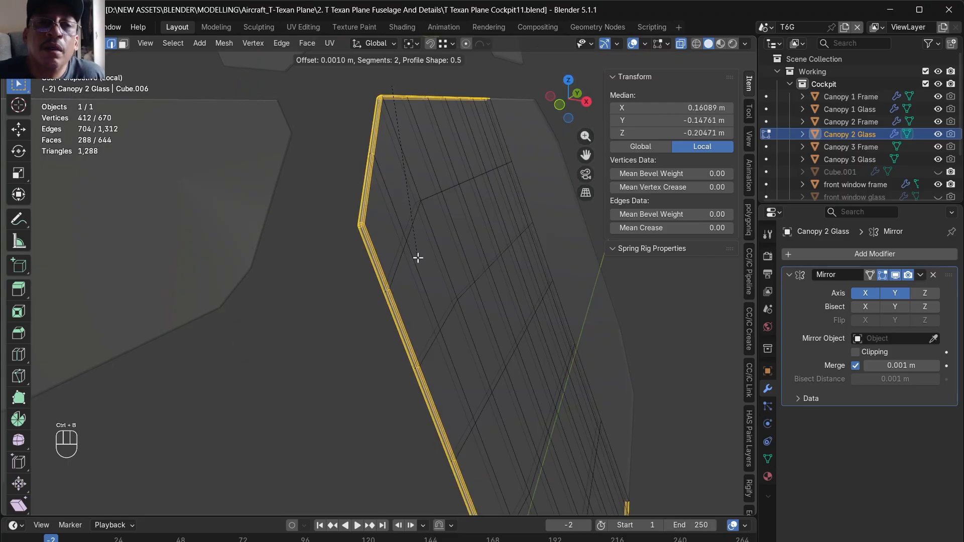
left_click(418, 257)
middle_click_drag(418, 258, 394, 307)
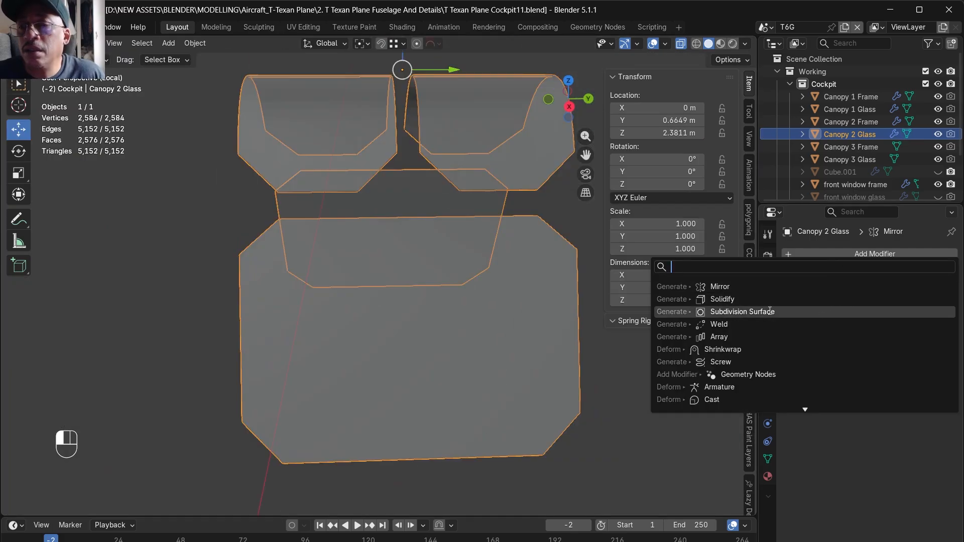
- Add a Subdivision Surface modifier with on-cage display to Canopy 2 Glass and leave local view
left_click(768, 309)
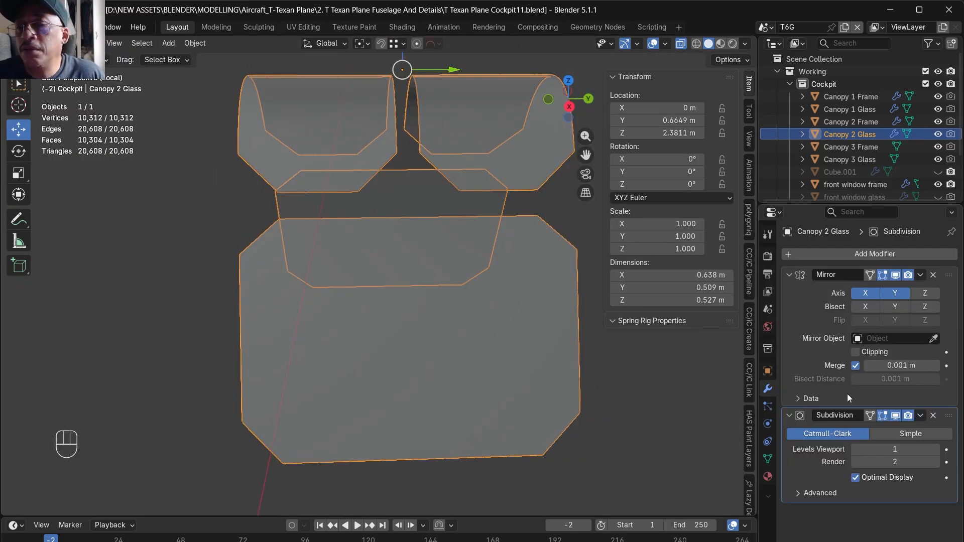
left_click(870, 415)
key("KP_Divide")
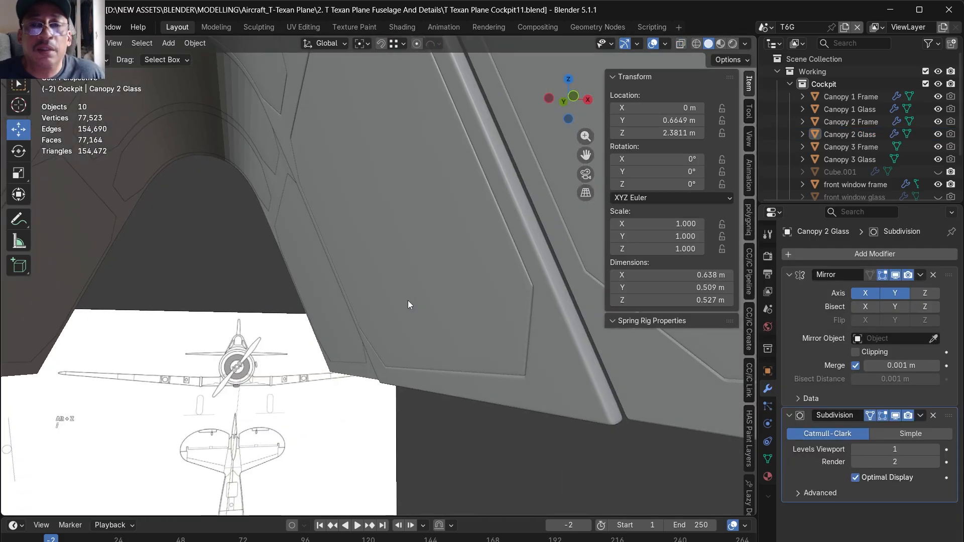
- Select Canopy 3 Frame and isolate it in local view
middle_click_drag(419, 309, 441, 291)
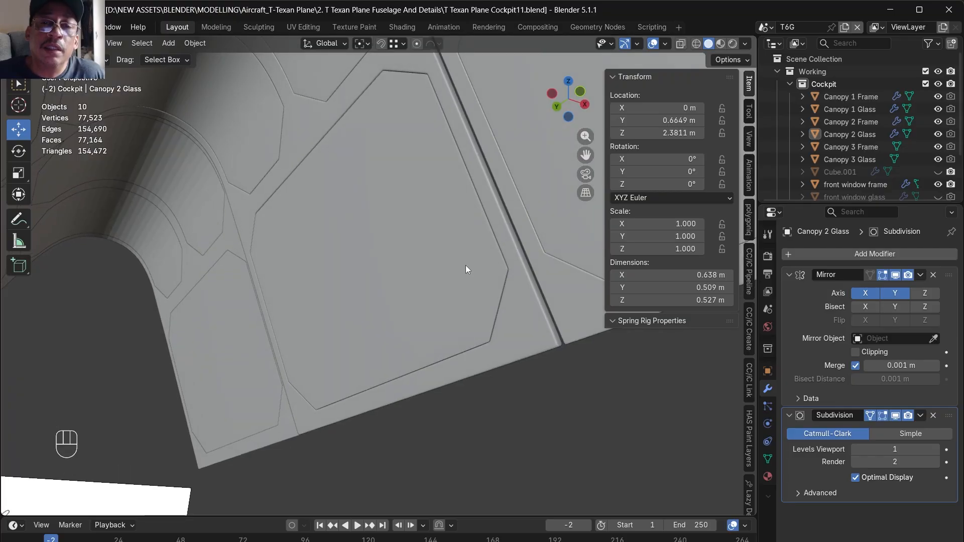
middle_click_drag(497, 308, 495, 273)
middle_click_drag(499, 313, 538, 286)
left_click(529, 283)
left_click(465, 306)
middle_click_drag(470, 417, 449, 224)
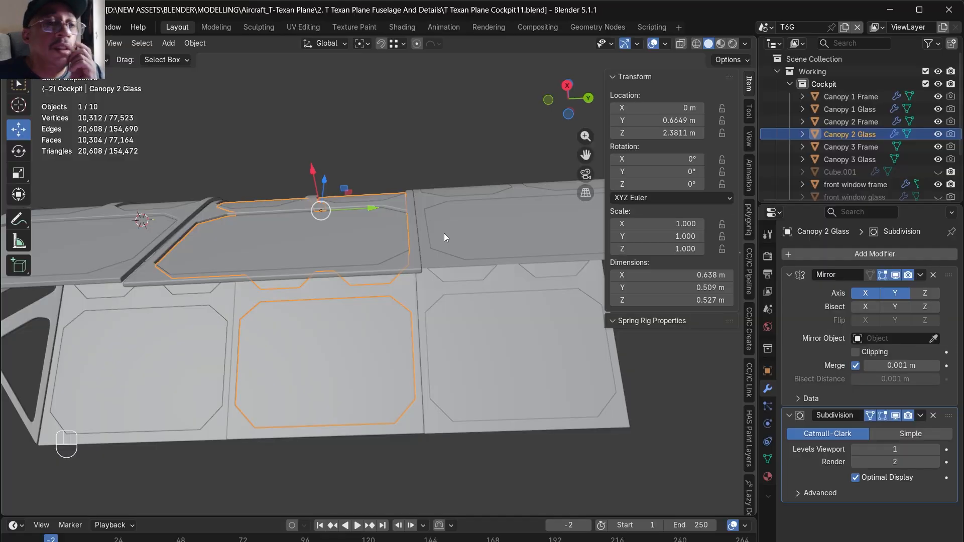
left_click(443, 241)
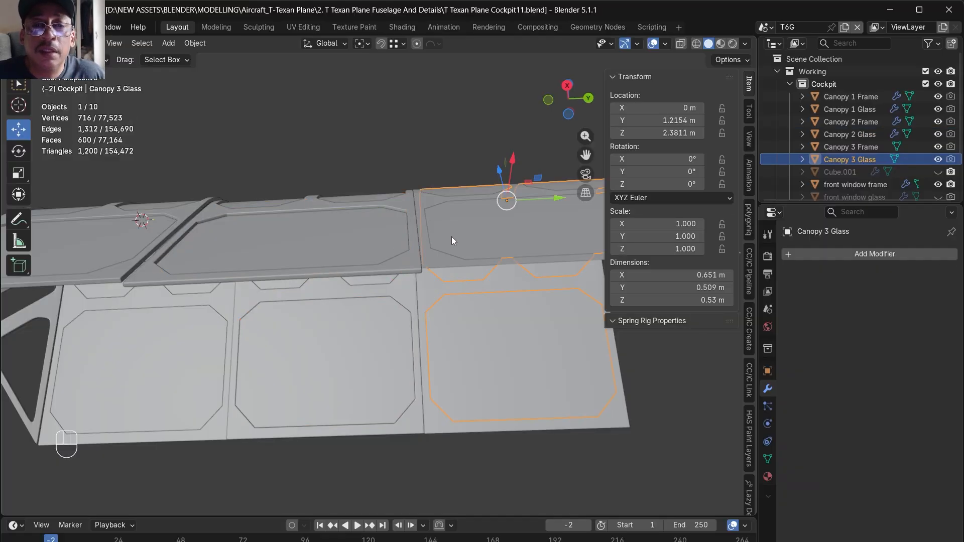
left_click(435, 253)
key("KP_Divide")
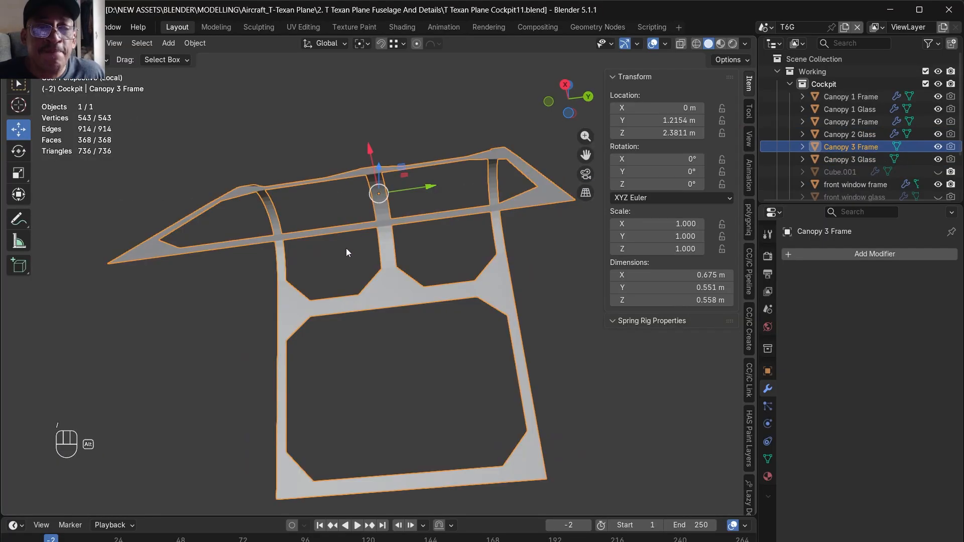
- Try adding a Solidify modifier with 0.01 m thickness to Canopy 3 Frame and applying it
left_click(873, 256)
left_click(845, 255)
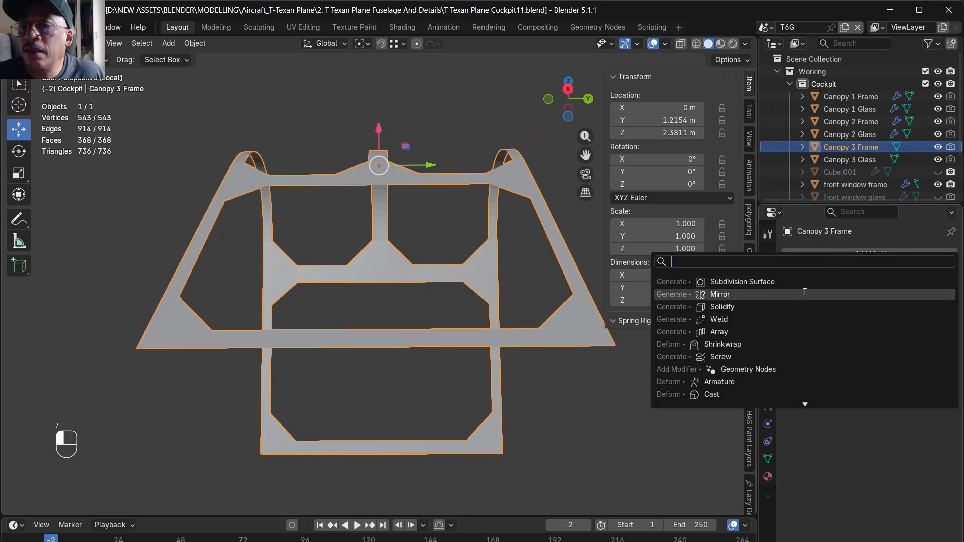
left_click(757, 306)
middle_click_drag(558, 368, 441, 266)
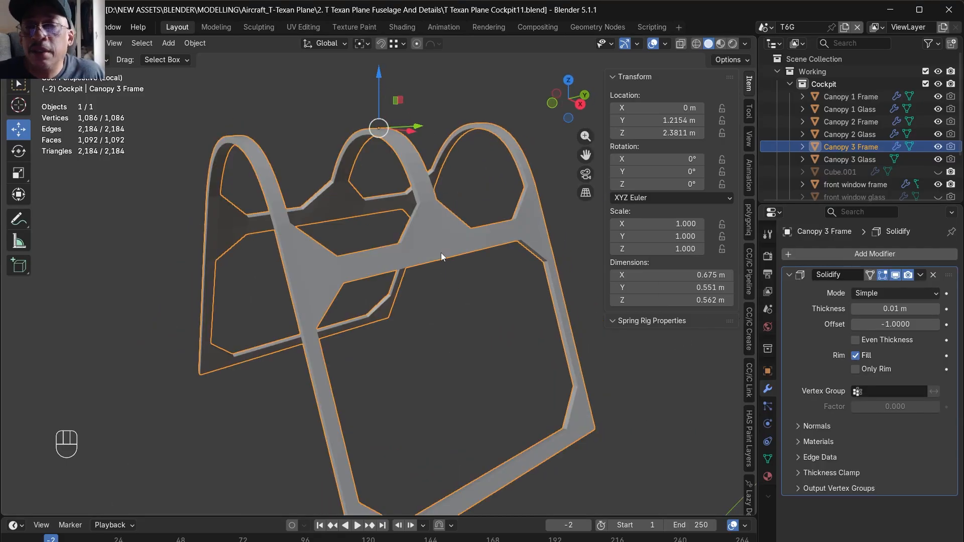
left_click(920, 275)
left_click(879, 290)
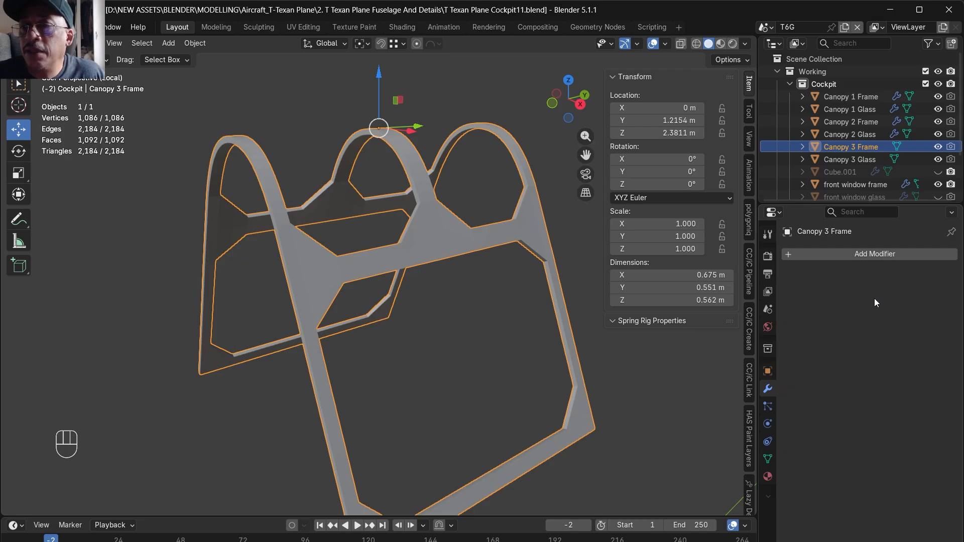
- Undo the applied Solidify modifier on Canopy 3 Frame
key("Tab")
key("ctrl+z")
key("ctrl+z")
key("ctrl+z")
key("ctrl+z")
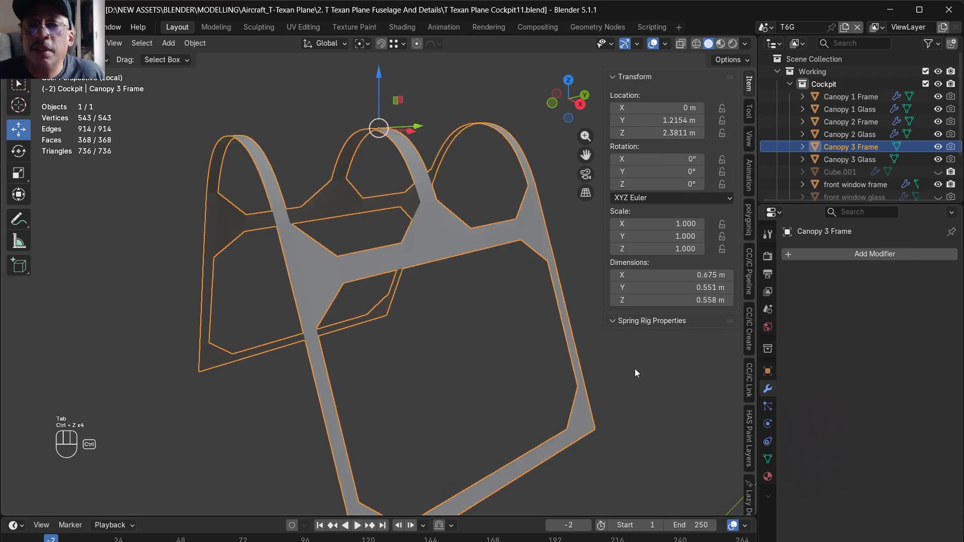
- Inset all faces of Canopy 3 Frame, then add and apply a Solidify modifier with 0.01 m thickness
key("Tab")
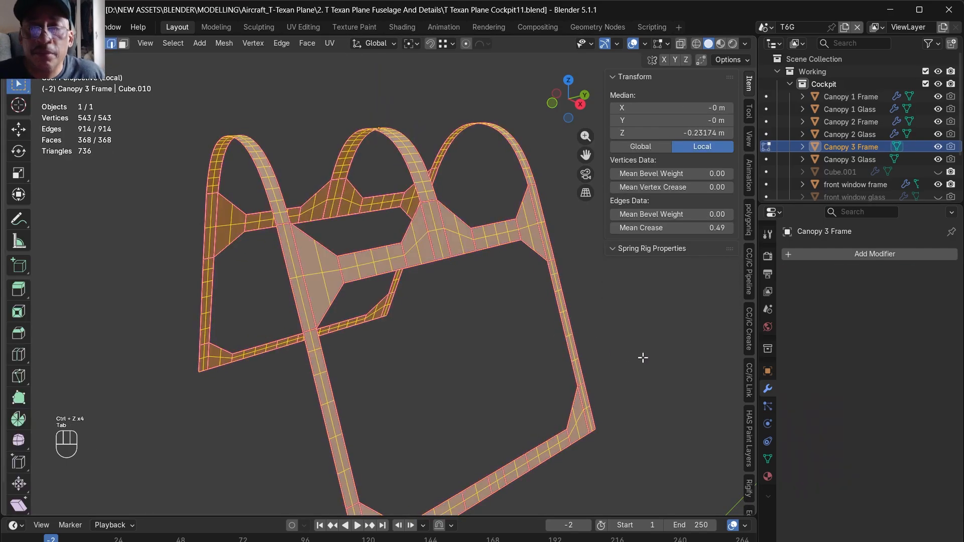
middle_click_drag(647, 362, 529, 392)
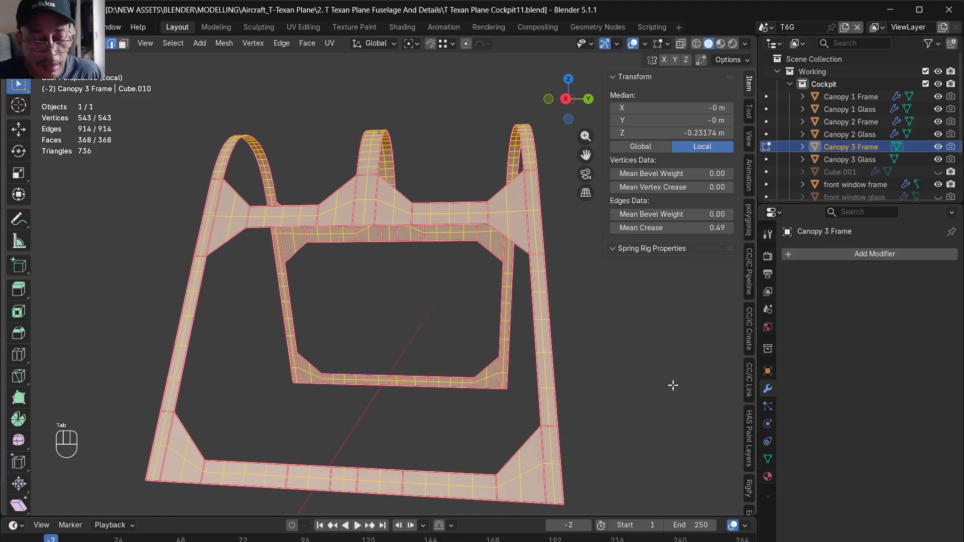
key("KP_Divide")
left_click(856, 254)
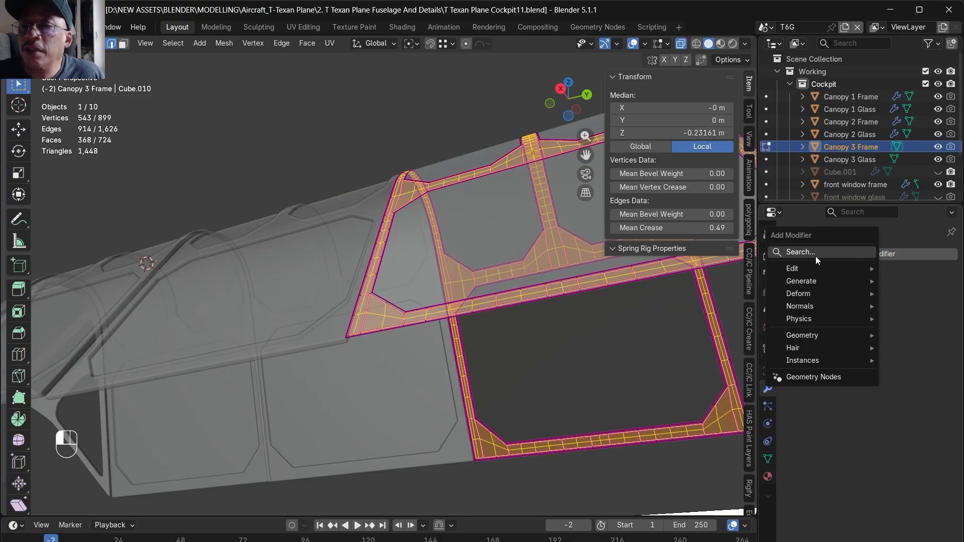
left_click(816, 255)
left_click(751, 295)
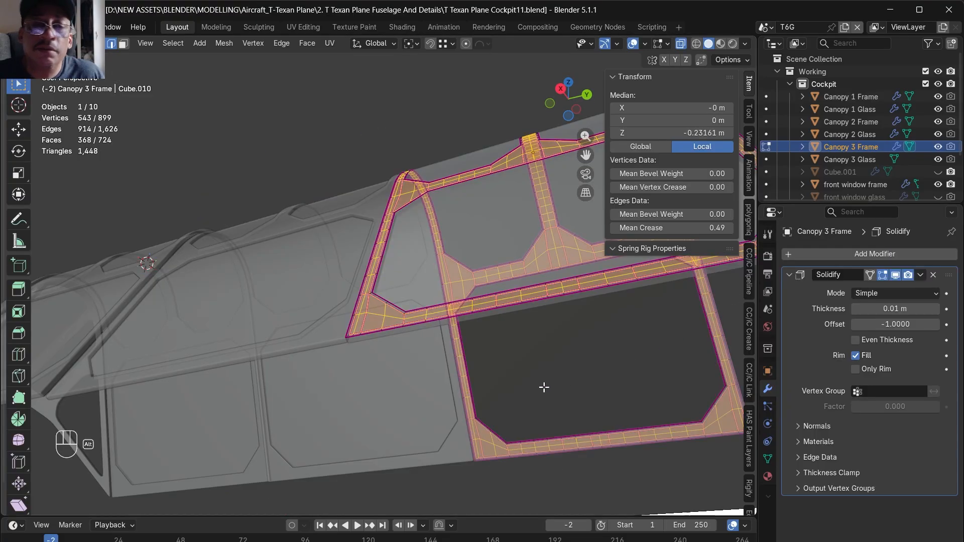
middle_click_drag(546, 387, 545, 400)
- Select the rim face loops along the outer border and window openings of Canopy 3 Frame and delete their faces
middle_click_drag(352, 324, 258, 147)
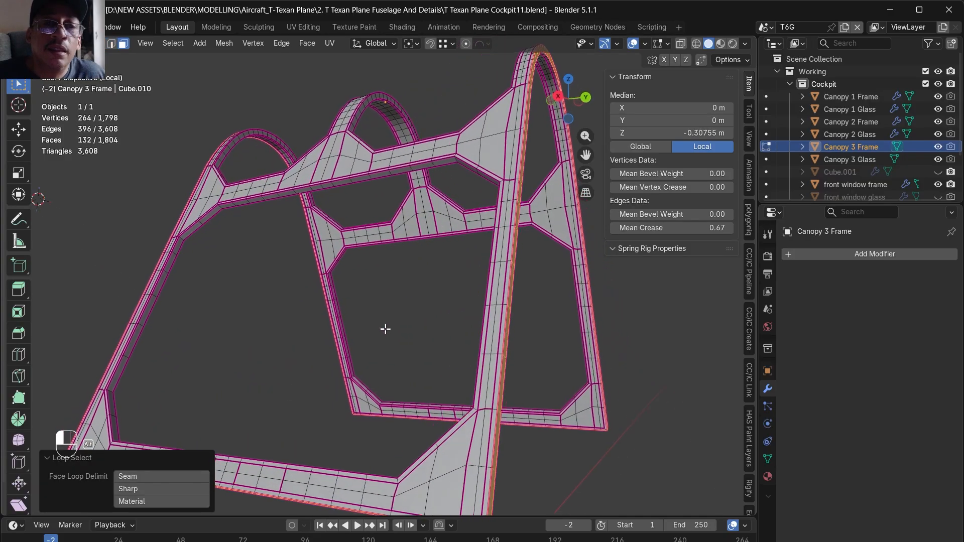
scroll(333, 200, "up", 2)
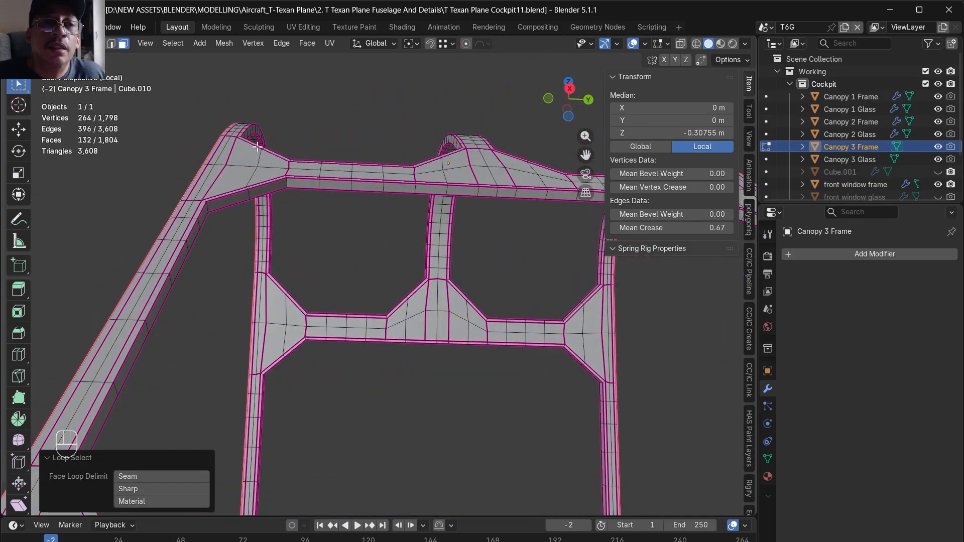
scroll(274, 188, "up", 1)
double_click(286, 182, "shift")
left_click_drag(287, 211, 255, 364, "alt")
scroll(256, 363, "down", 2)
key("Delete")
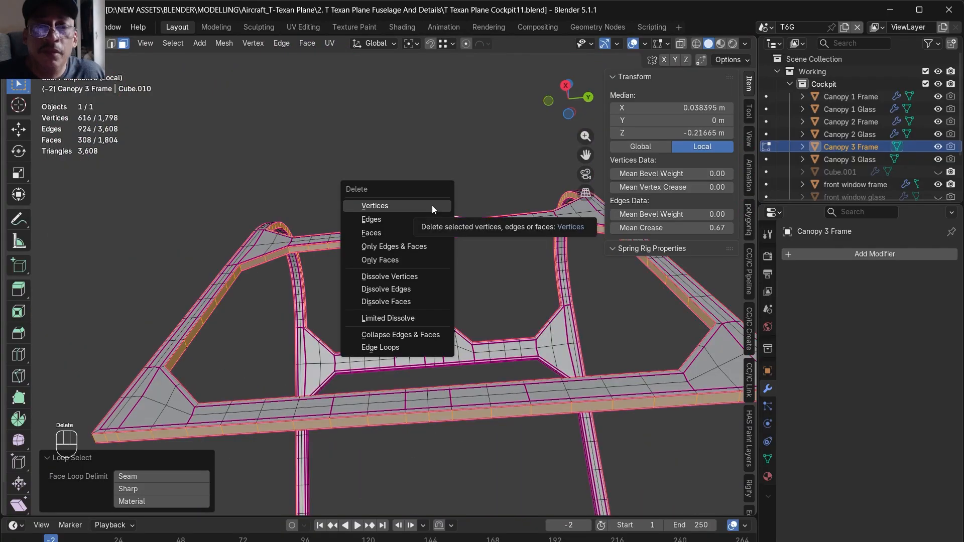
key("Down")
key("Down")
key("Down")
key("Up")
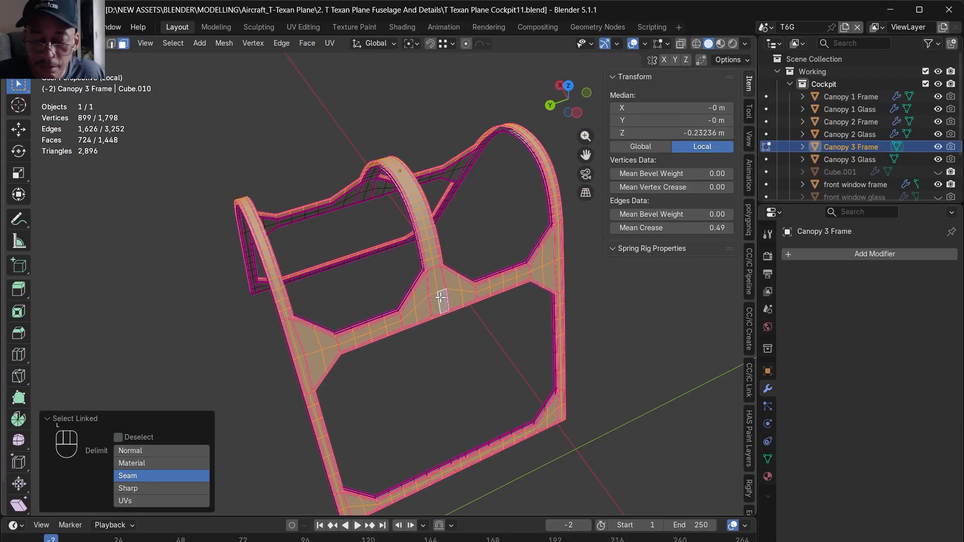
- Delete the outer shell of Canopy 3 Frame, keeping only the inner one, and save the file
key("Delete")
left_click(441, 297)
left_click_drag(441, 297, 487, 327, "alt")
key("ctrl+s")
- Leave local view and add a new Solidify modifier with 0.01 m thickness to the remaining shell of Canopy 3 Frame
key("KP_Divide")
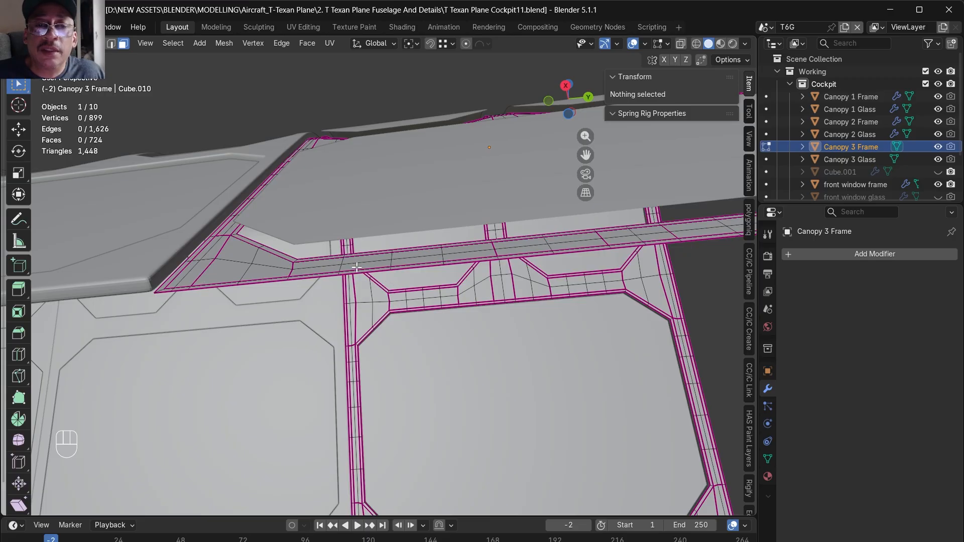
left_click(875, 254)
left_click(720, 281)
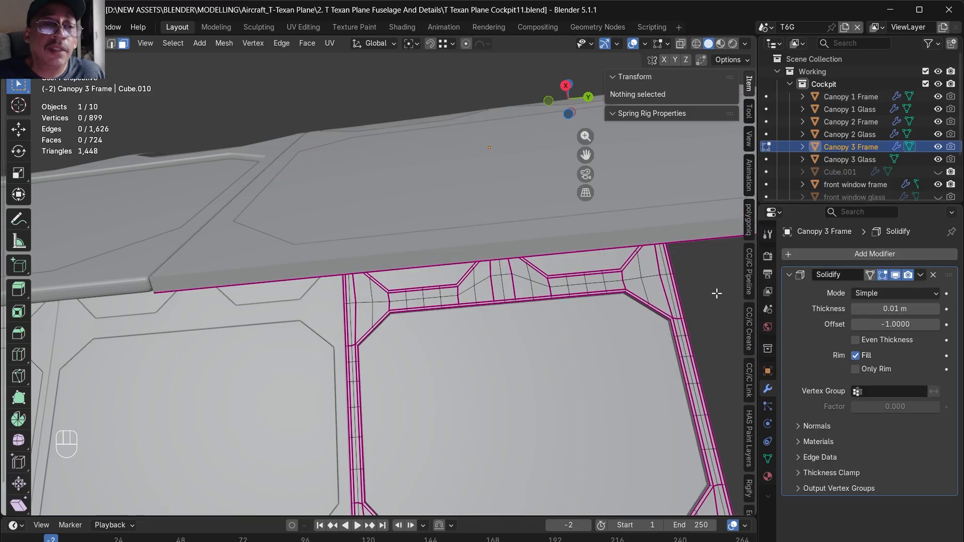
- Set the Solidify thickness of Canopy 3 Frame to -0.01 m, isolate the object and apply the modifier
left_click(870, 310)
left_click(856, 308)
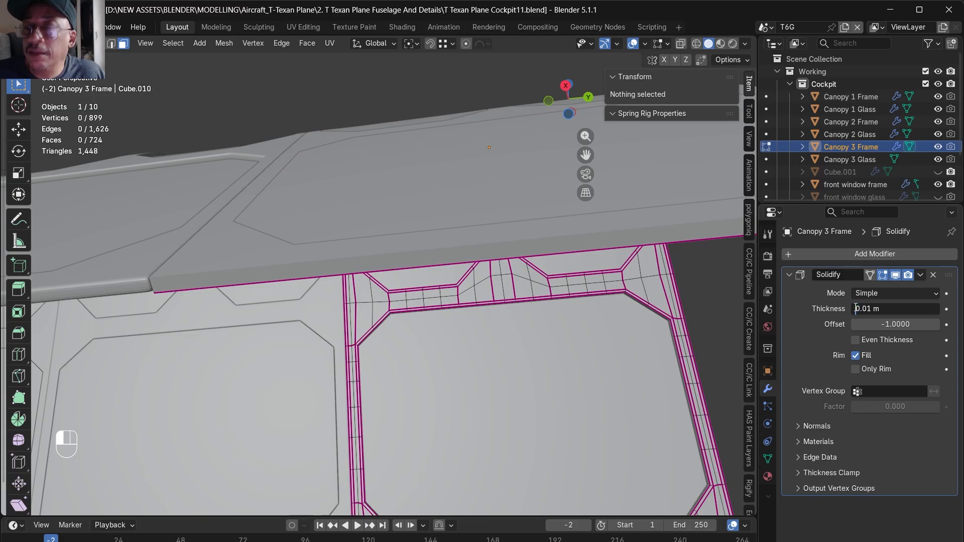
type("-")
key("Return")
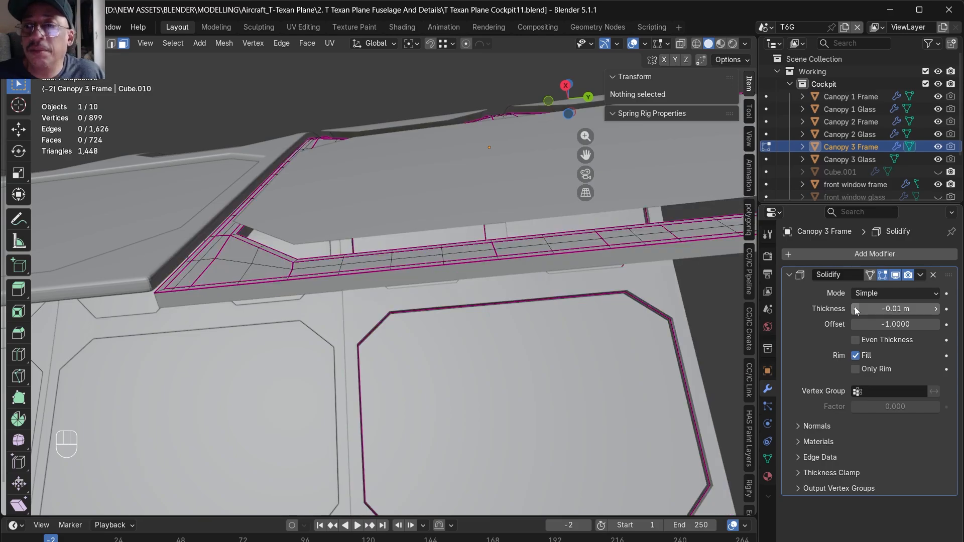
key("slash")
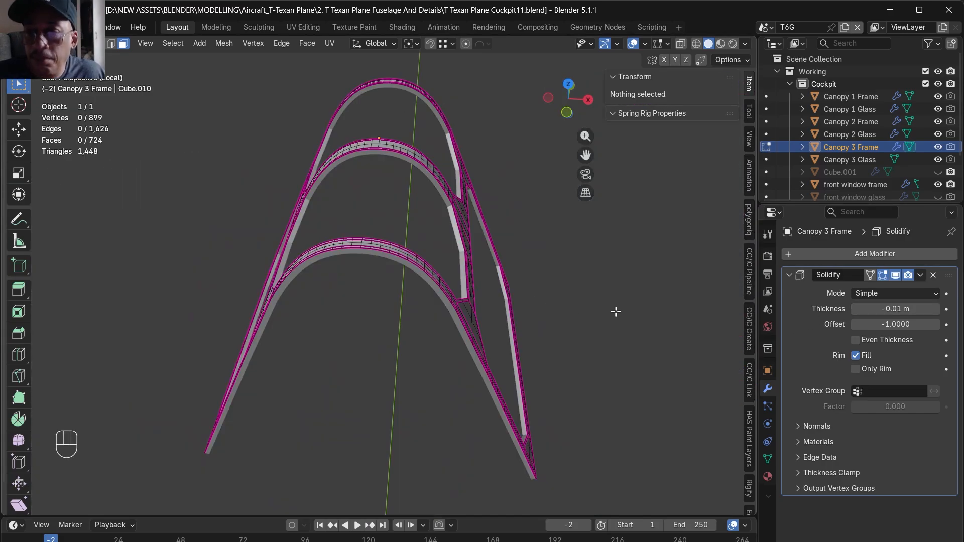
key("Tab")
left_click(871, 257)
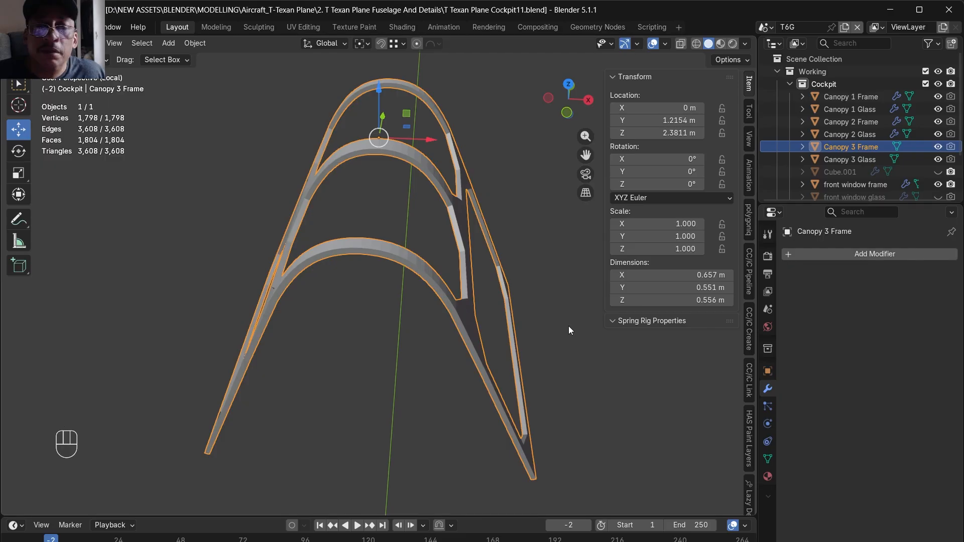
- Reduce Canopy 3 Frame to its +X, -Y quarter and add a Mirror modifier on the X and Y axes
key("KP_7")
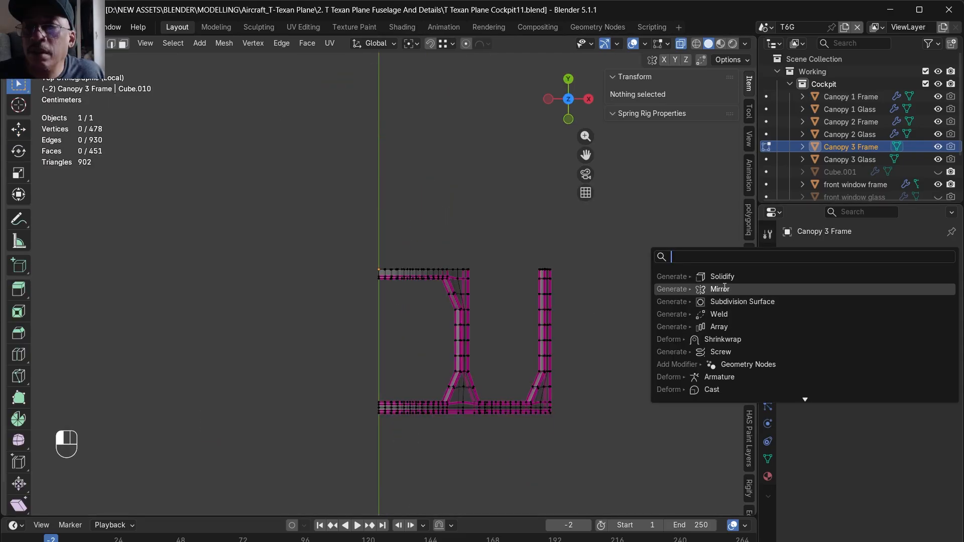
left_click(688, 286)
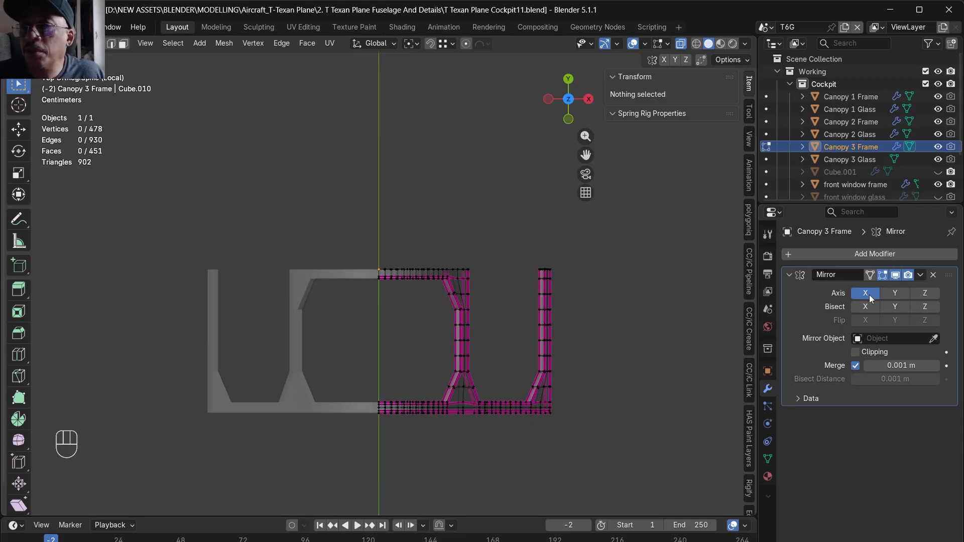
left_click(888, 294)
- Set the mean crease of all edges of Canopy 3 Frame to 0
middle_click_drag(527, 352, 322, 223)
double_click(717, 228)
type("0")
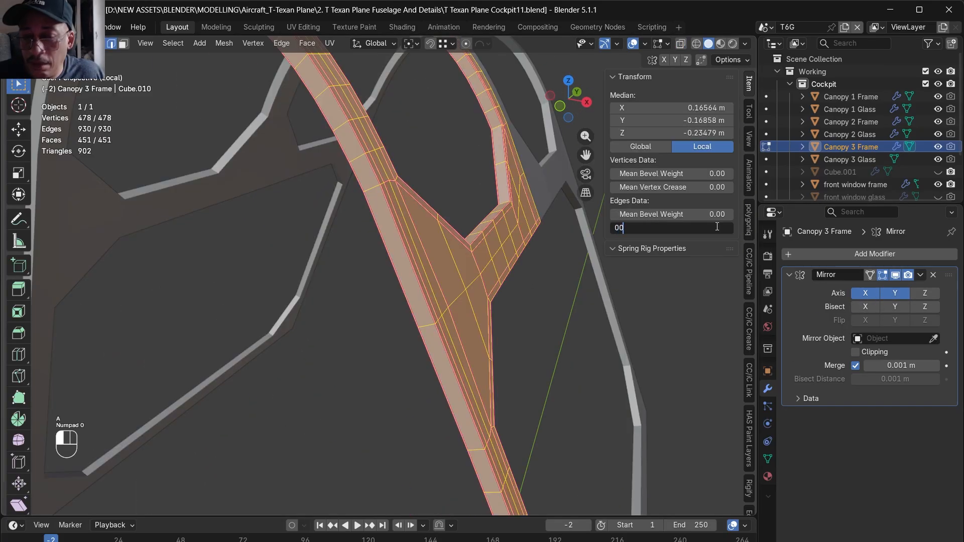
key("Return")
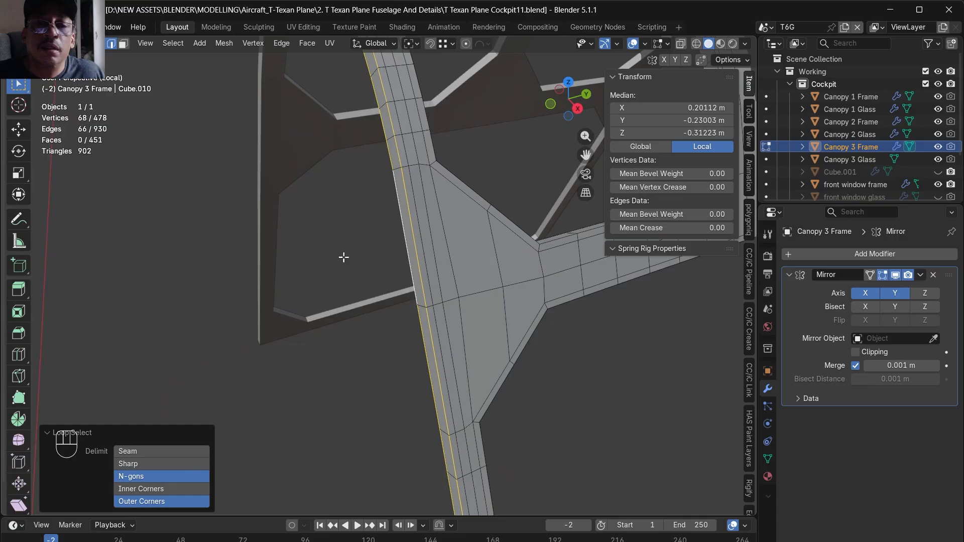
- Select the edge loops along the outer border and window openings of Canopy 3 Frame and bevel them with 2 segments
scroll(342, 256, "down", 6)
left_click_drag(398, 336, 395, 224, "alt")
scroll(387, 437, "up", 3)
double_click(466, 387, "shift")
middle_click_drag(426, 367, 295, 389)
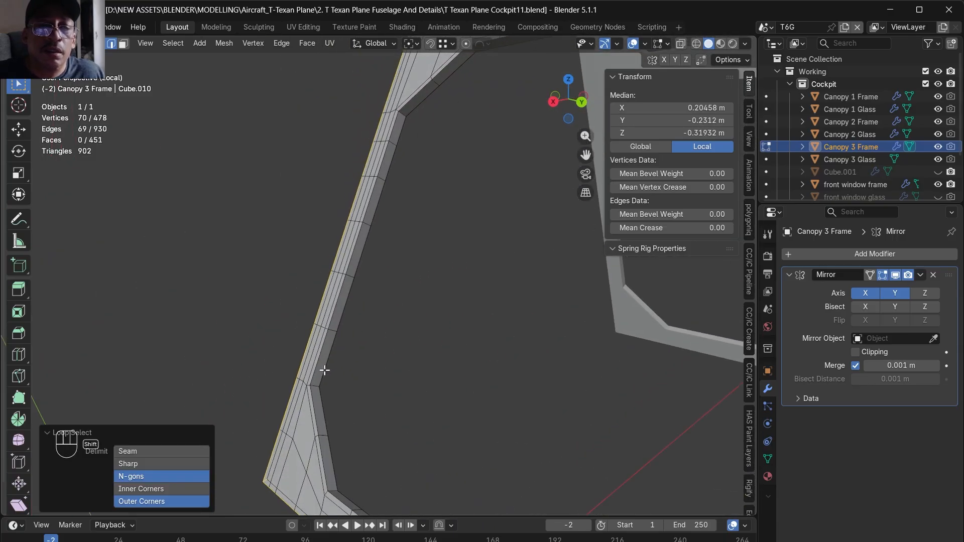
key("alt+z")
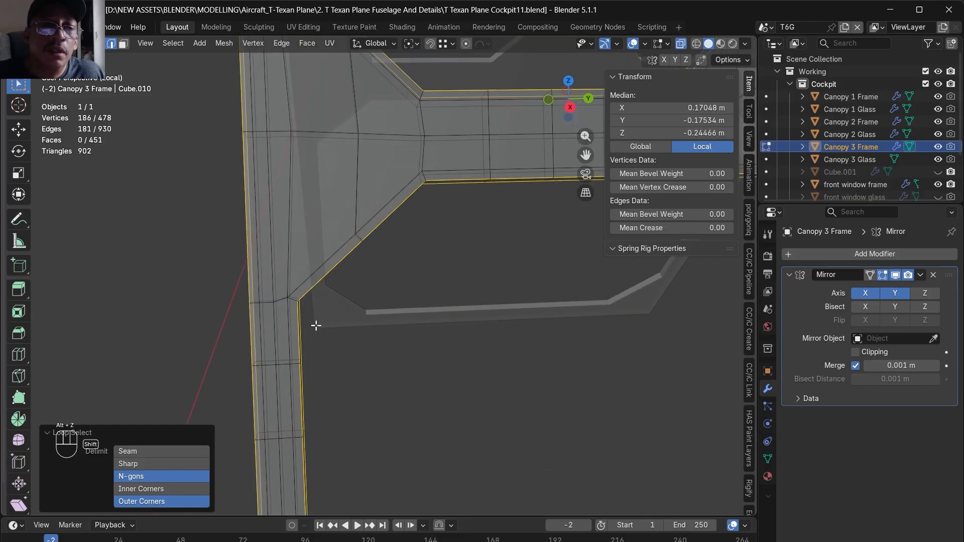
left_click_drag(316, 327, 280, 285, "shift")
left_click_drag(439, 212, 424, 192, "shift")
scroll(418, 252, "down", 4)
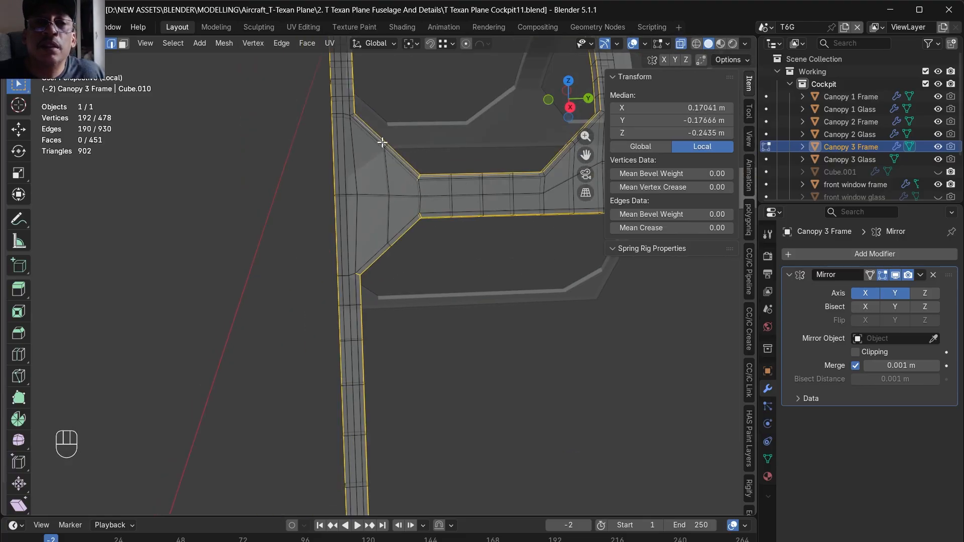
middle_click_drag(382, 150, 591, 331)
key("ctrl+b")
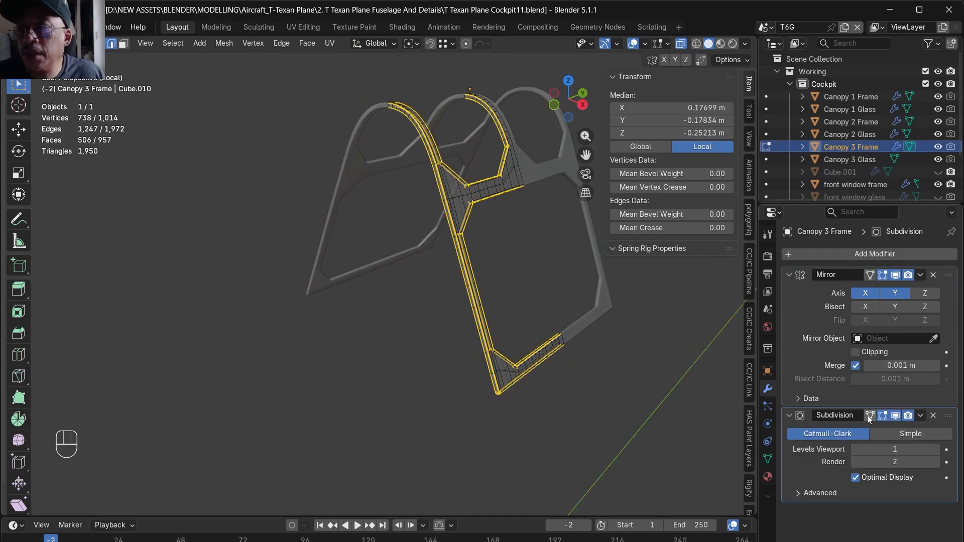
- Add a Subdivision modifier with viewport level 1 to Canopy 3 Frame, then return to Object Mode and deselect the frame
left_click(869, 416)
key("alt+z")
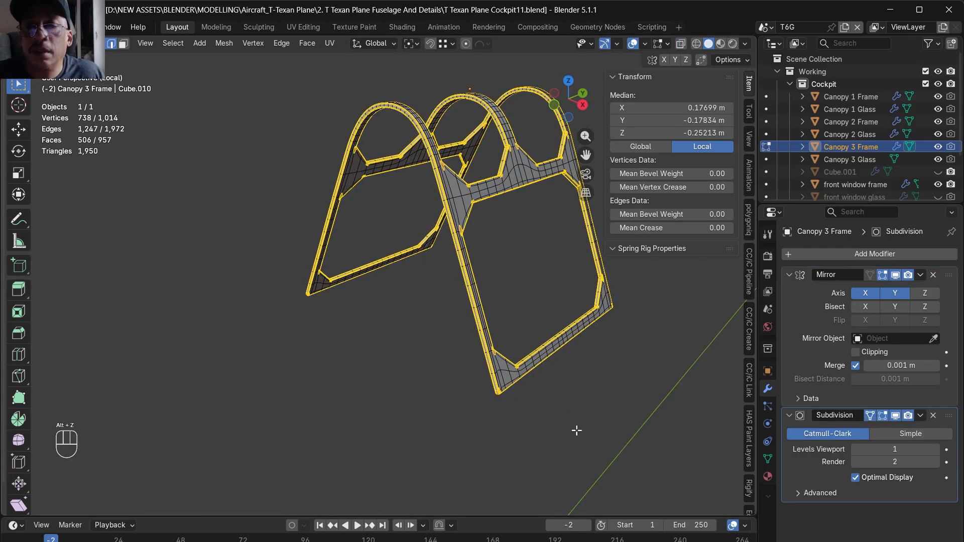
key("Tab")
left_click(555, 420)
scroll(475, 204, "up", 5)
left_click_drag(475, 203, 416, 238, "alt")
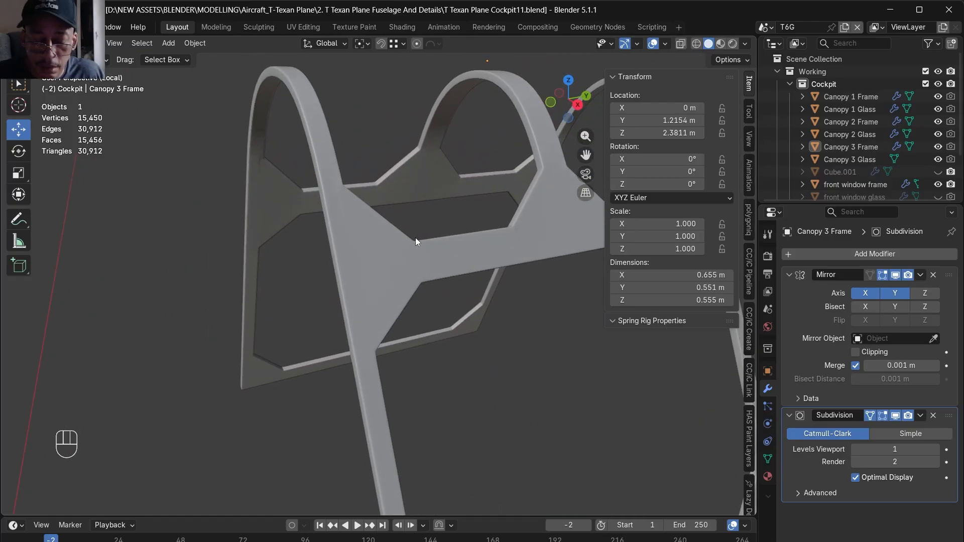
- Leave local view and add a Solidify modifier to Canopy 3 Glass
key("slash")
left_click_drag(415, 237, 393, 231, "alt")
left_click(389, 246)
left_click(867, 252)
mouse_move(827, 270)
left_click(824, 253)
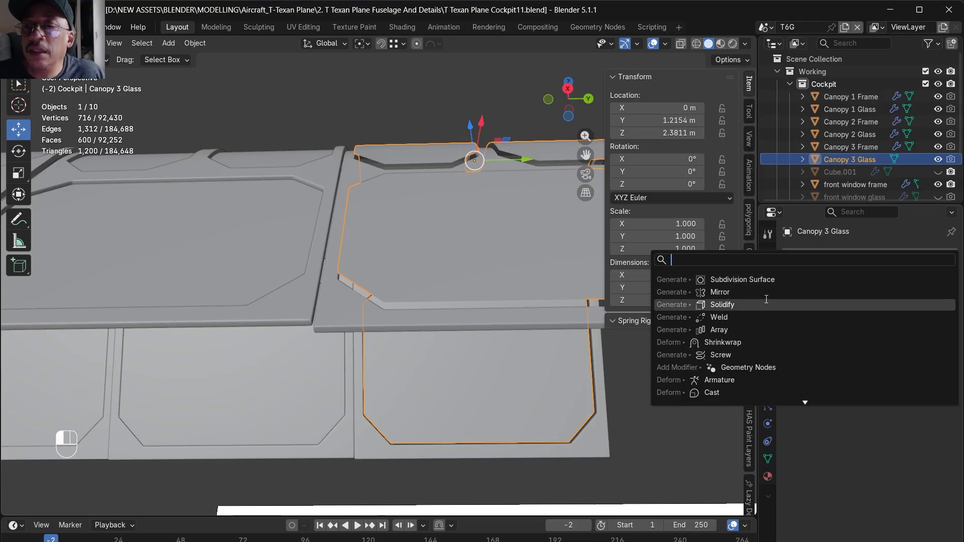
left_click(722, 305)
- Set the Solidify thickness of Canopy 3 Glass to 0.02 m, isolate the object and apply the modifier
left_click_drag(603, 324, 401, 373, "alt")
left_click_drag(541, 276, 515, 324, "alt")
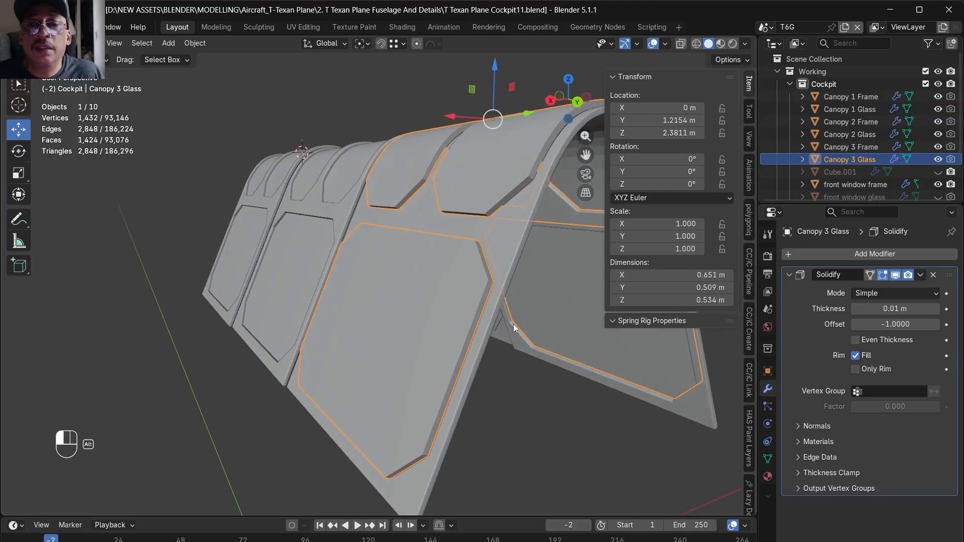
left_click_drag(516, 323, 482, 281, "alt")
double_click(903, 311)
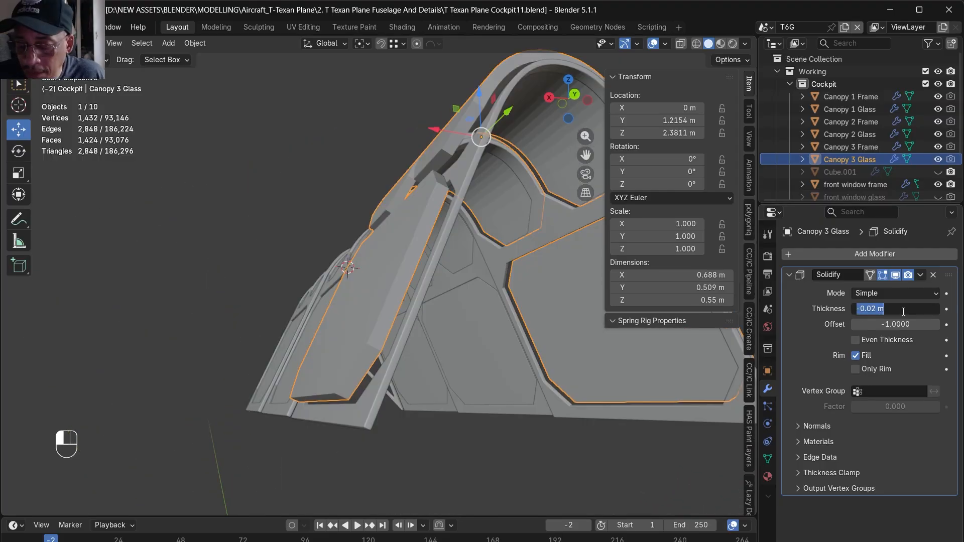
type("0.")
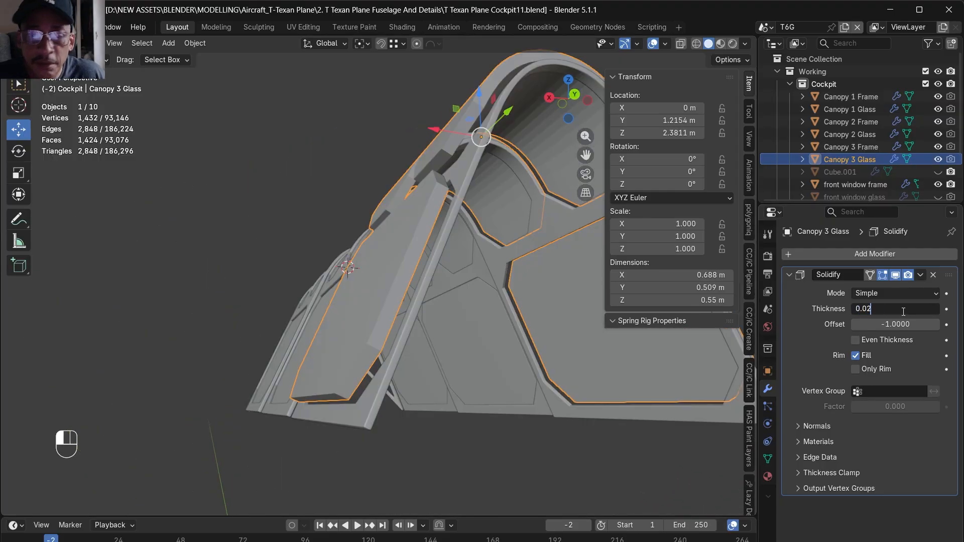
key("Return")
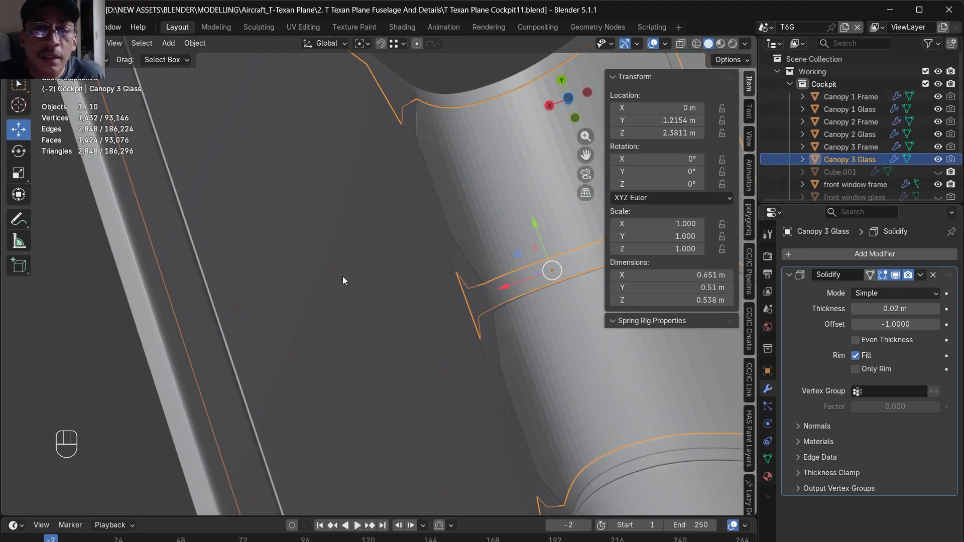
left_click_drag(343, 277, 433, 351, "alt")
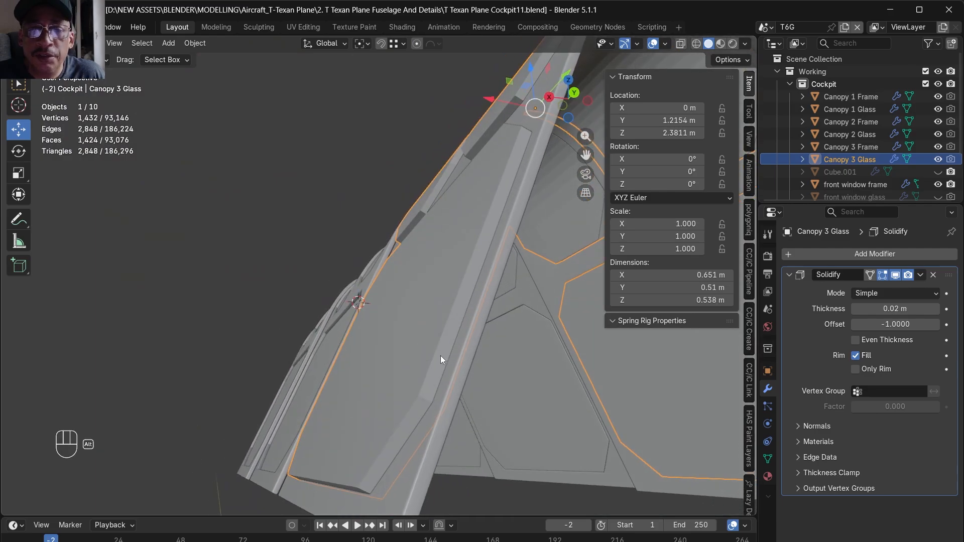
left_click_drag(491, 386, 467, 423, "alt")
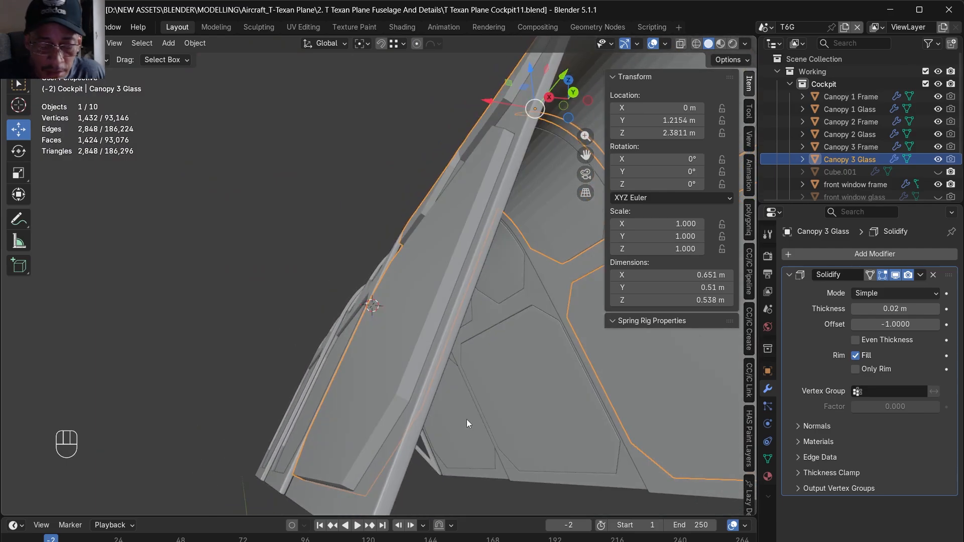
key("KP_Divide")
left_click(919, 277)
left_click(917, 288)
- Select the rim face loops around all panes of Canopy 3 Glass and delete their faces
key("Tab")
double_click(470, 231)
left_click_drag(451, 256, 391, 377, "alt")
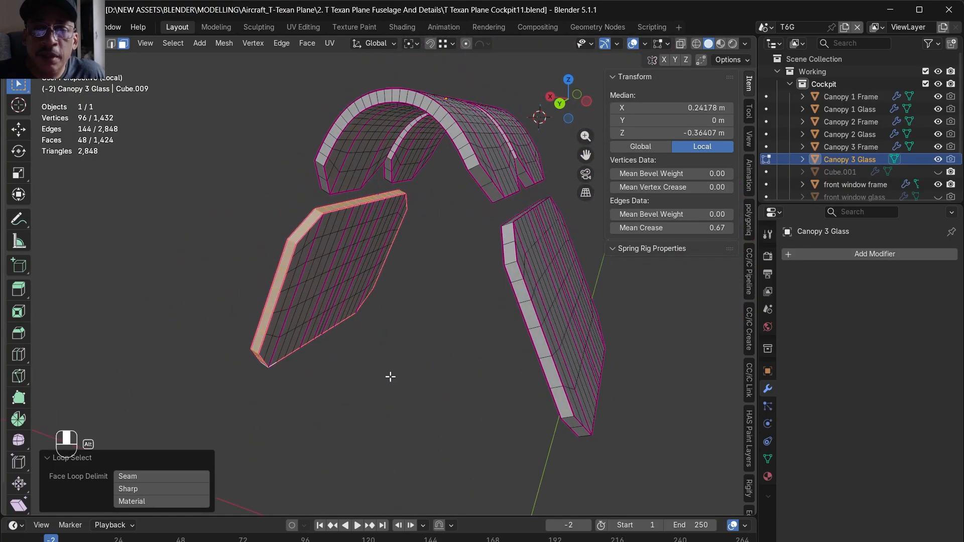
double_click(507, 256, "shift")
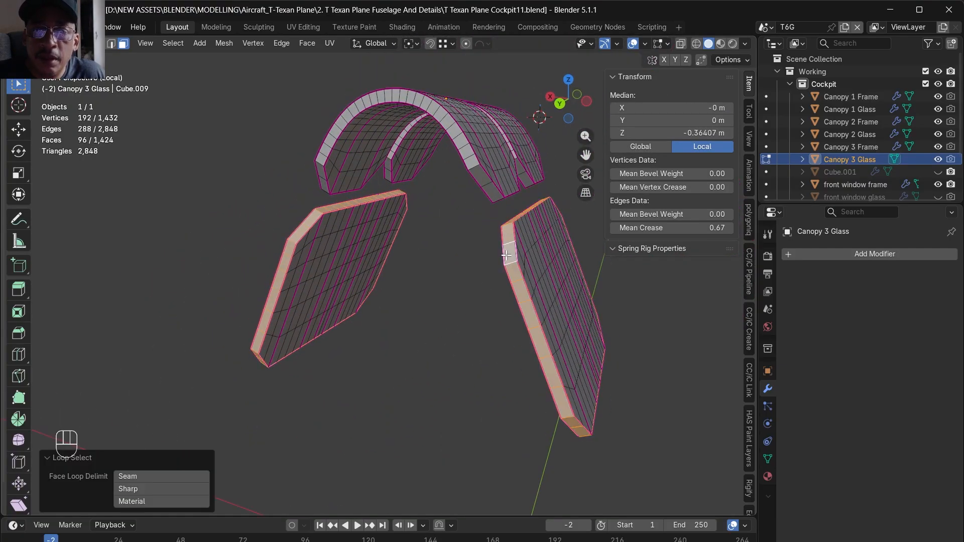
double_click(475, 170, "shift")
key("Delete")
left_click_drag(475, 171, 475, 317, "alt")
key("Down")
key("Down")
key("Return")
- Select the linked outer shells of the side and roof panes of Canopy 3 Glass and delete their faces, keeping the inner shells
left_click(457, 340)
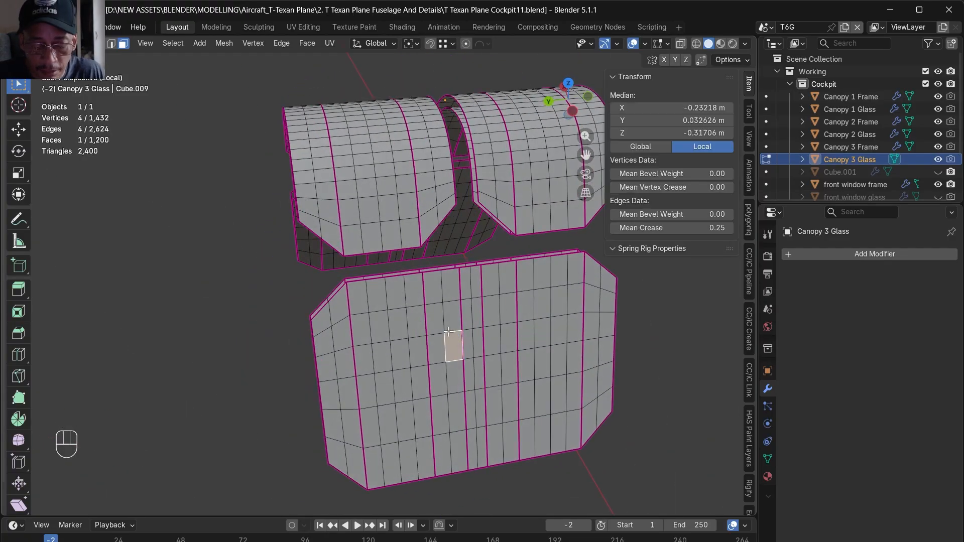
key("l")
left_click(394, 183, "shift")
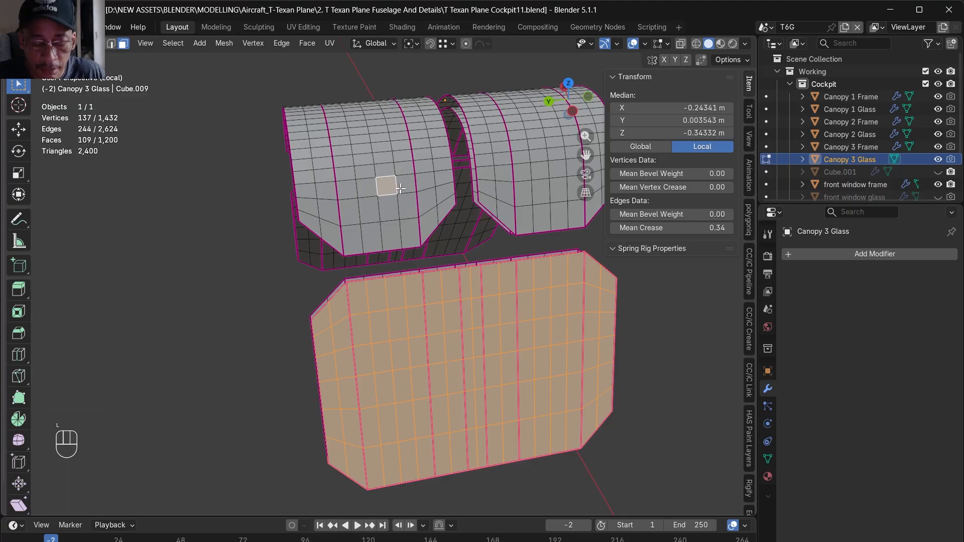
key("l")
left_click(522, 157, "shift")
key("l")
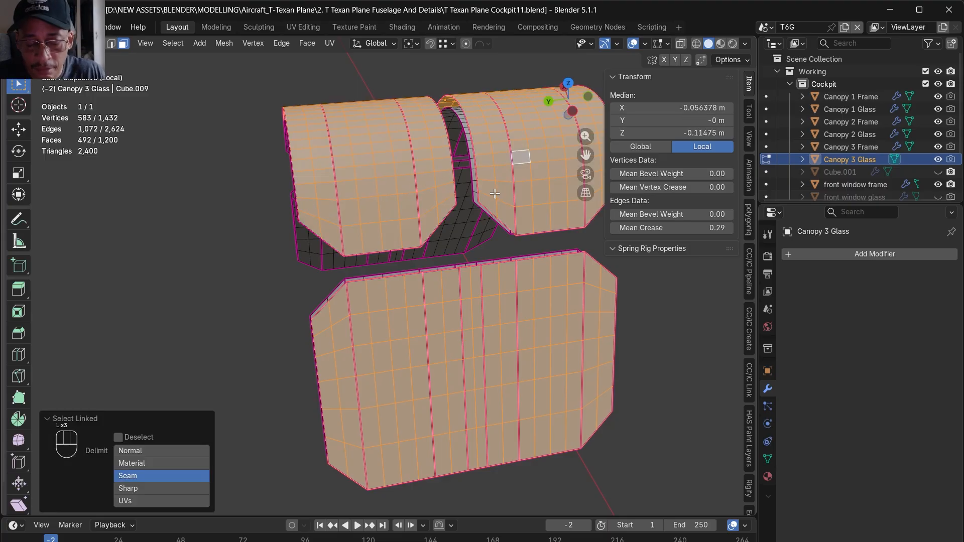
scroll(402, 256, "down", 4)
middle_click_drag(381, 267, 558, 251)
key("l")
key("Delete")
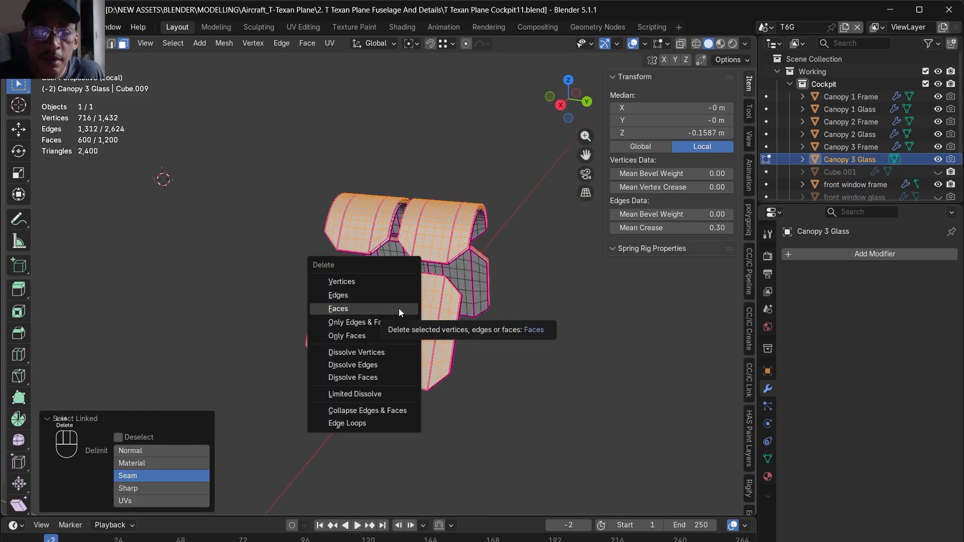
left_click(399, 308)
- Leave local view and add a Solidify modifier with 0.003 m thickness to Canopy 3 Glass
key("slash")
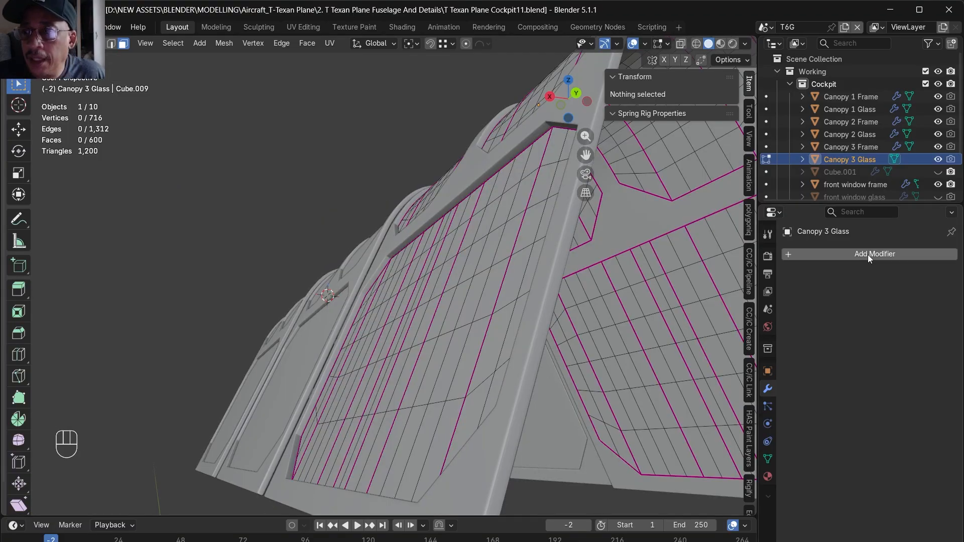
left_click(853, 254)
left_click(827, 259)
left_click(806, 282)
left_click(893, 308)
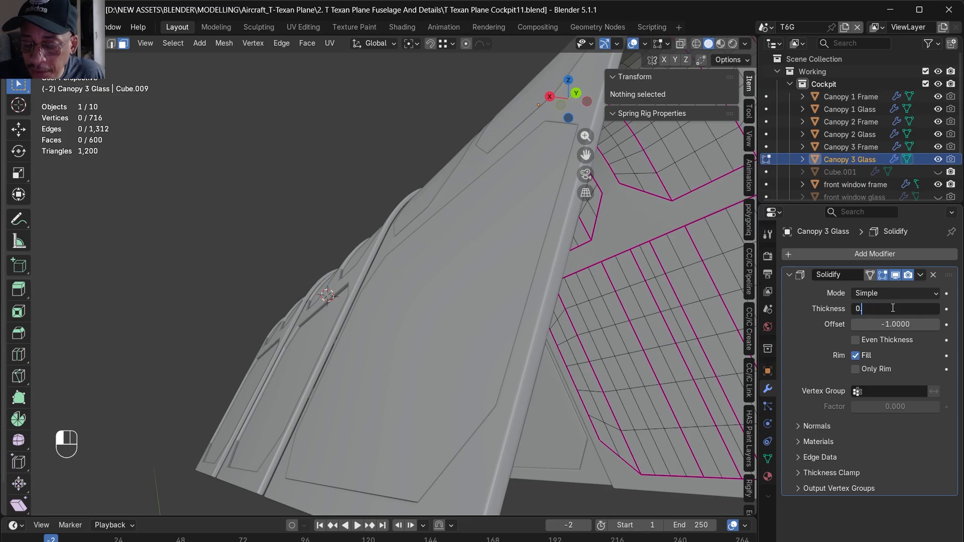
type("0.003")
key("Return")
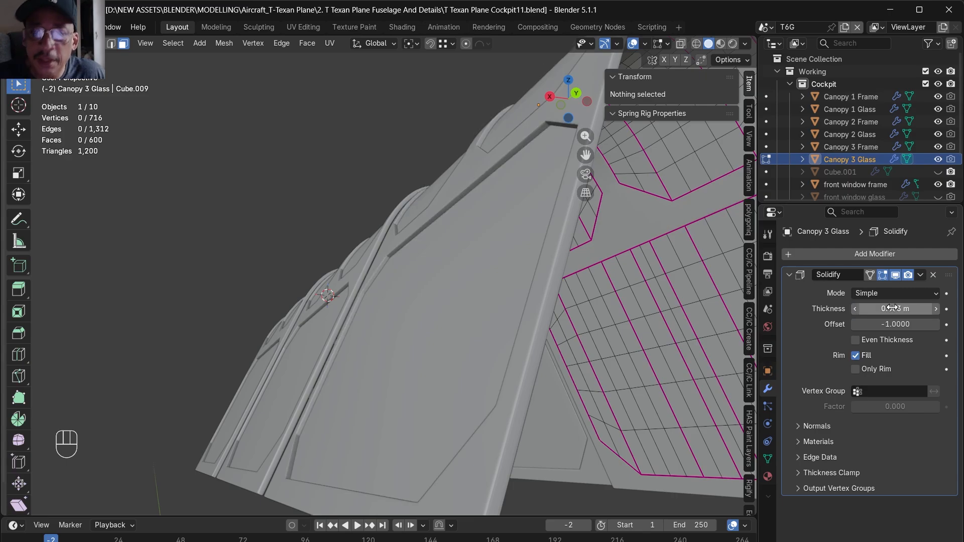
- Isolate Canopy 3 Glass, apply its Solidify modifier and set the mean crease of all edges to 0
scroll(377, 372, "down", 3)
scroll(321, 371, "up", 4)
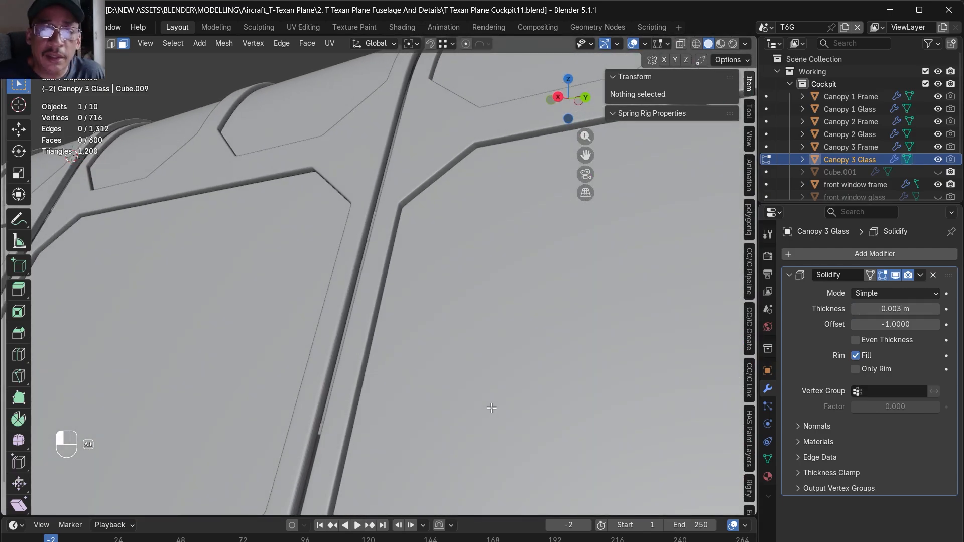
key("slash")
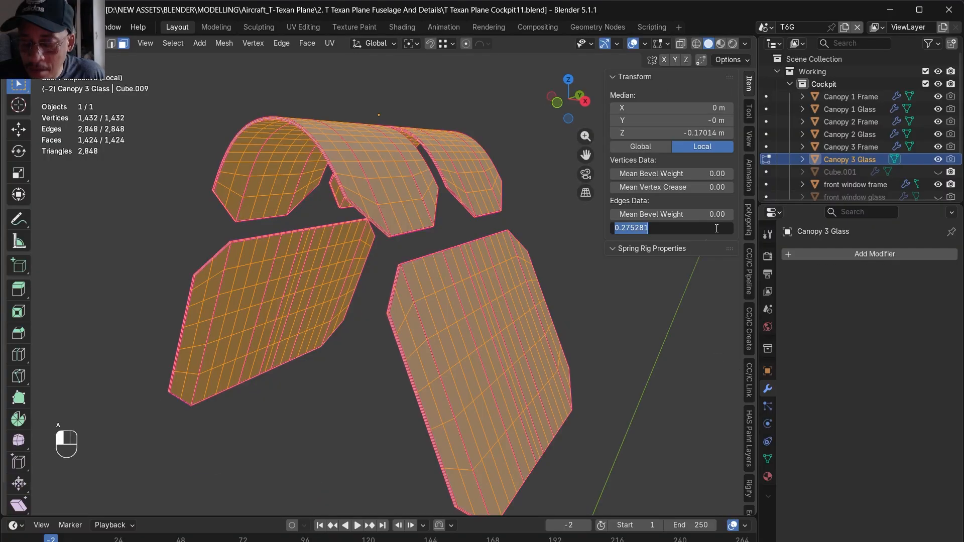
type("0.275281")
key("Return")
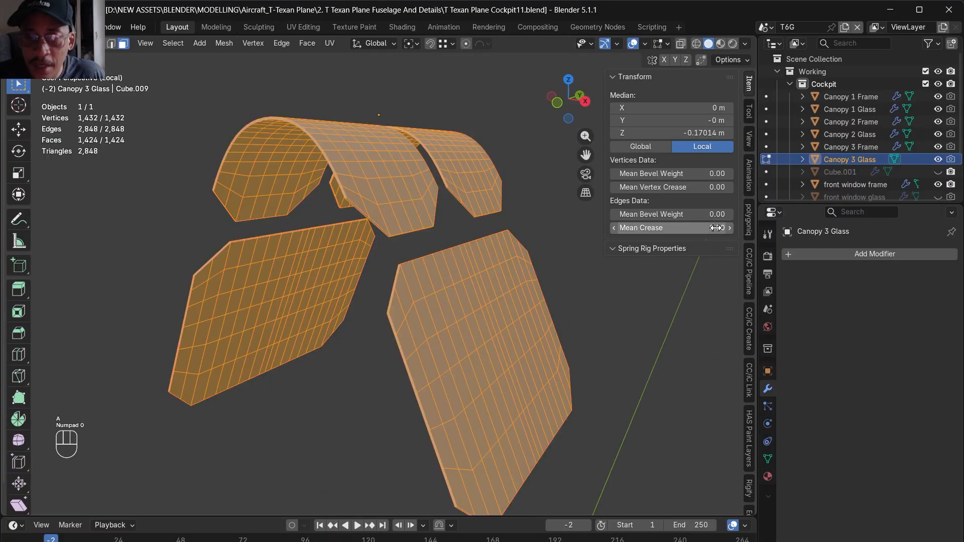
- In top view, delete the -X half and then the +Y half of Canopy 3 Glass, leaving one quarter
key("alt+a")
key("KP_7")
key("alt+z")
left_click_drag(223, 108, 422, 415)
key("x")
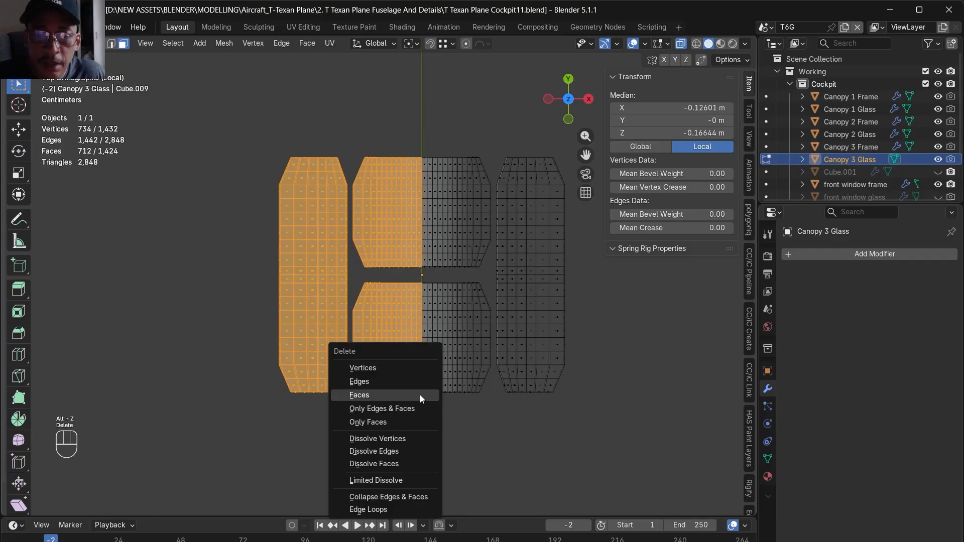
left_click(419, 394)
scroll(430, 365, "down", 1)
left_click_drag(398, 146, 606, 288)
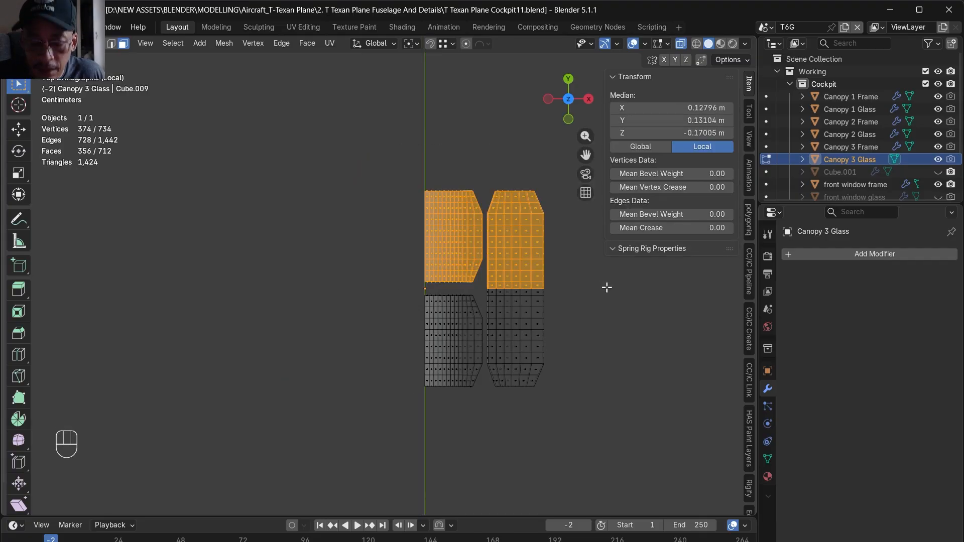
key("x")
left_click(607, 287)
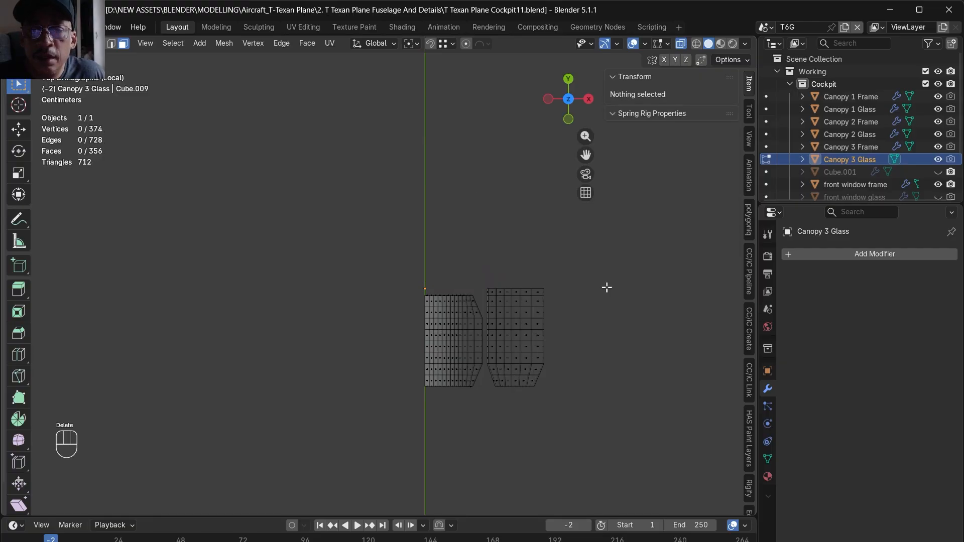
- Add a Mirror modifier on the X and Y axes to Canopy 3 Glass
key("shift+a")
left_click(734, 306)
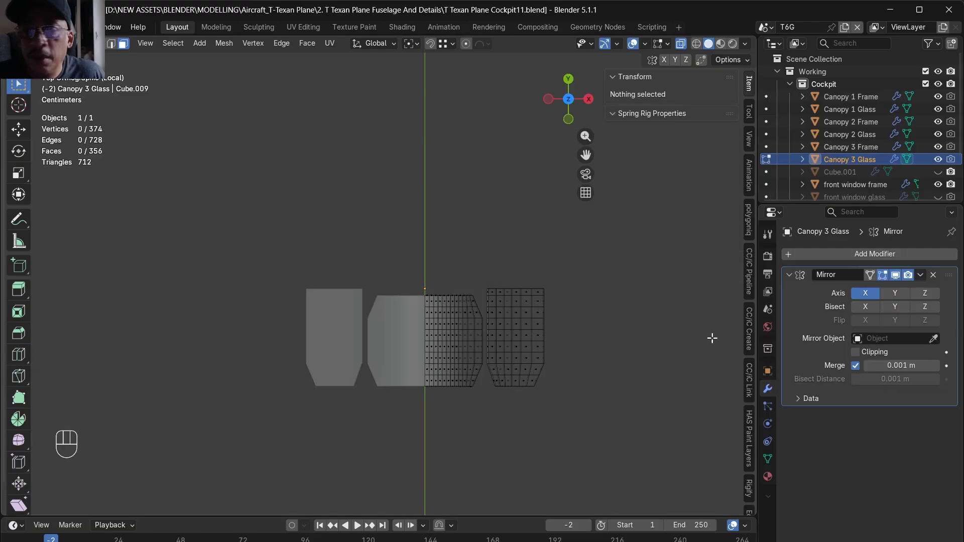
left_click(893, 296)
- Bevel the outer rim edge loops of the Canopy 3 Glass roof and side panes with 2 segments and about 0.0008 m width
left_click_drag(655, 370, 504, 280, "alt")
left_click(395, 284, "alt+shift")
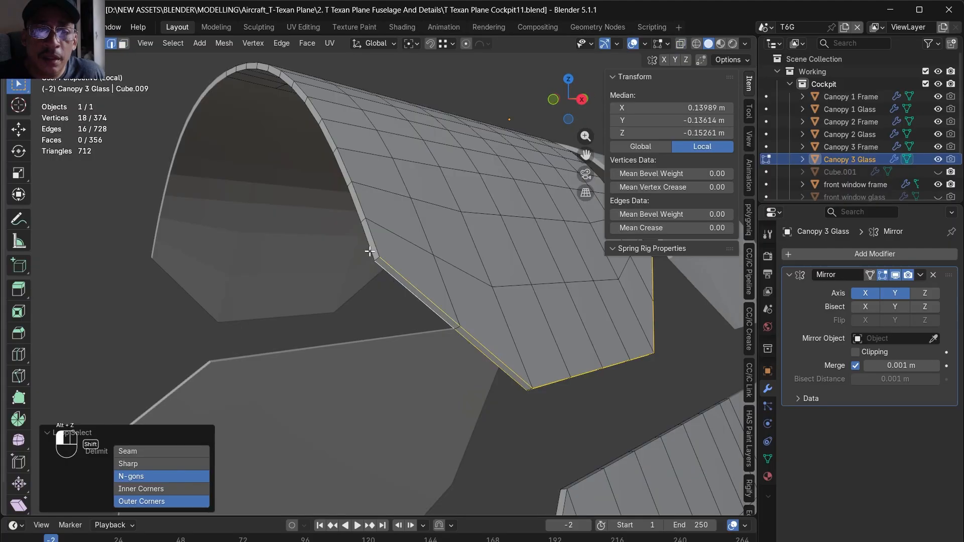
left_click(370, 250, "alt+shift")
left_click(372, 244, "alt+shift")
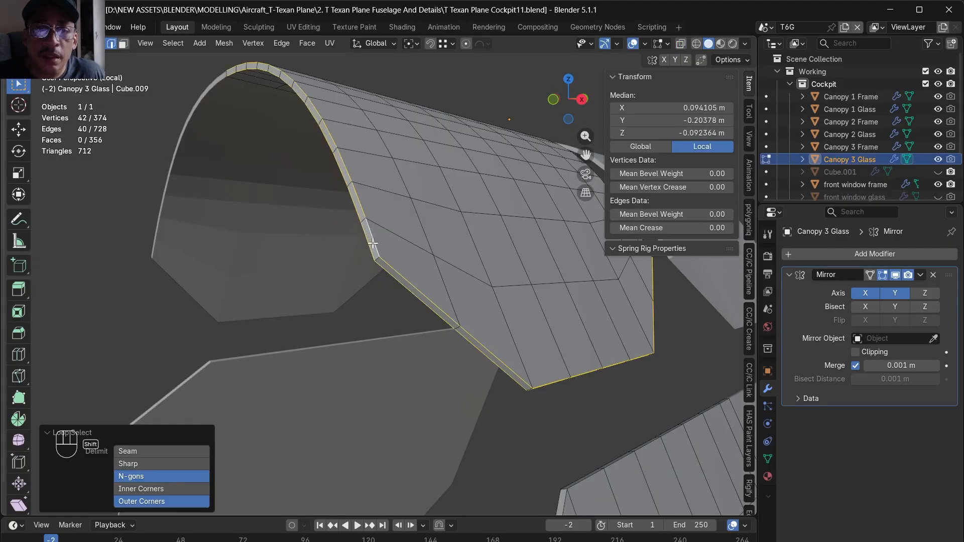
middle_click_drag(498, 391, 435, 342, "alt")
scroll(407, 304, "down", 4)
scroll(407, 305, "down", 2)
middle_click_drag(407, 305, 366, 355, "alt")
scroll(366, 355, "up", 3)
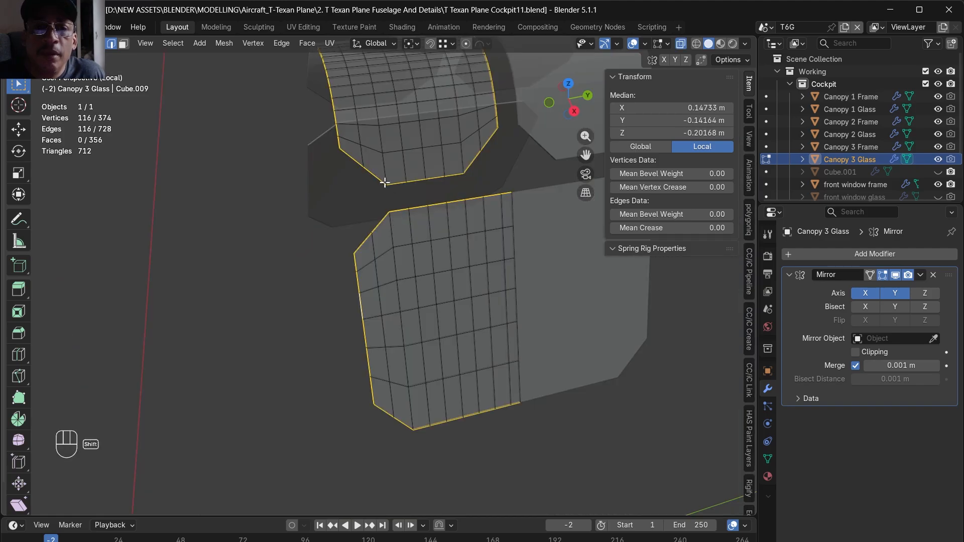
left_click(385, 183, "shift")
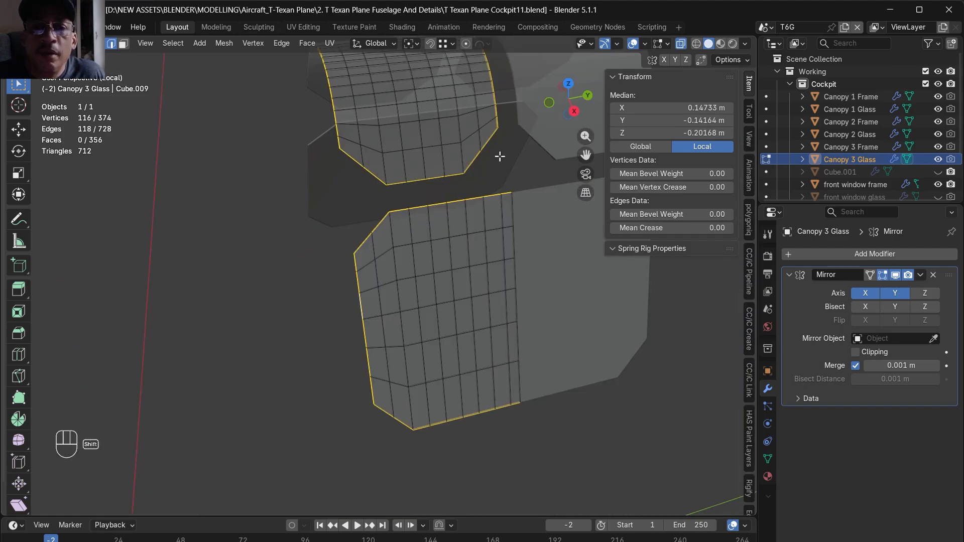
left_click_drag(496, 125, 495, 124, "shift")
left_click_drag(462, 215, 467, 295, "alt")
scroll(467, 294, "down", 3)
left_click_drag(440, 263, 495, 193, "alt")
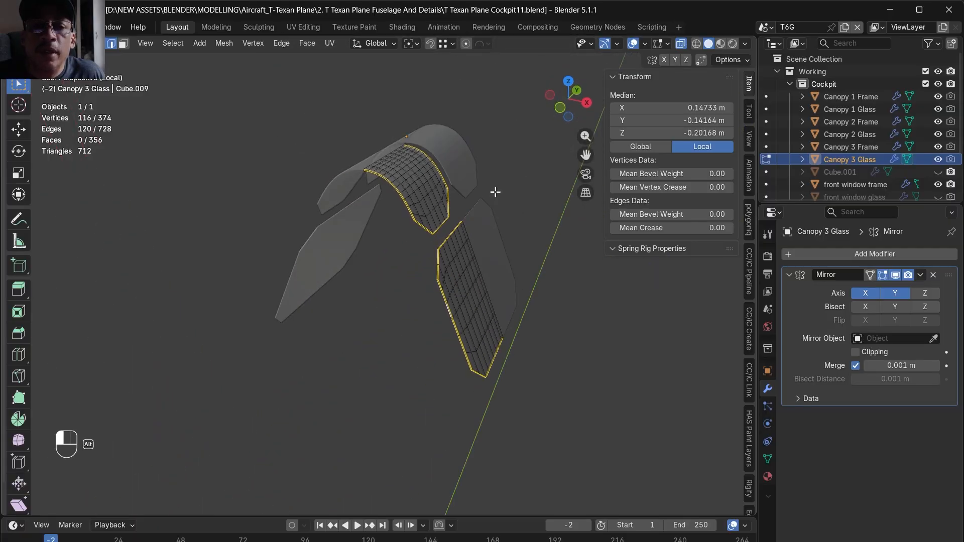
key("alt+z")
scroll(469, 211, "up", 6)
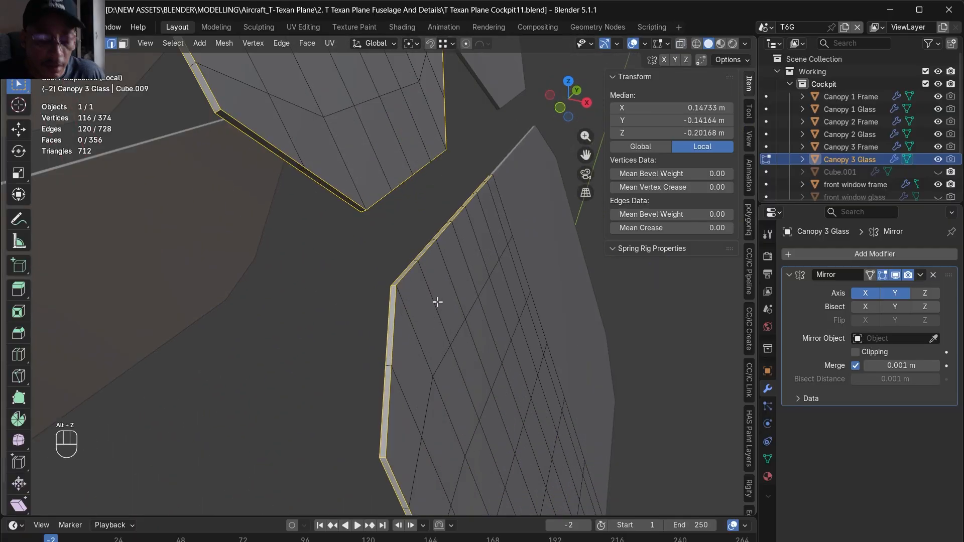
key("ctrl+b")
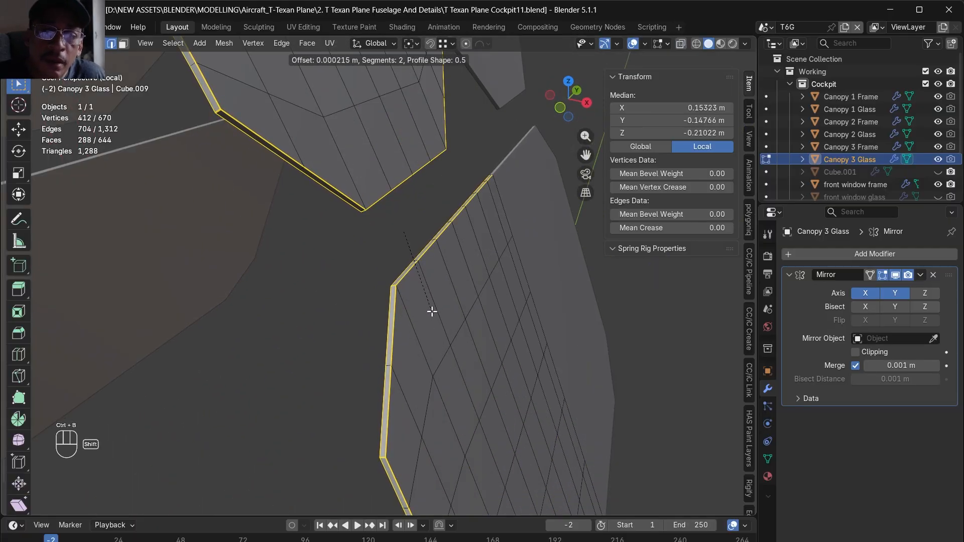
left_click(433, 323)
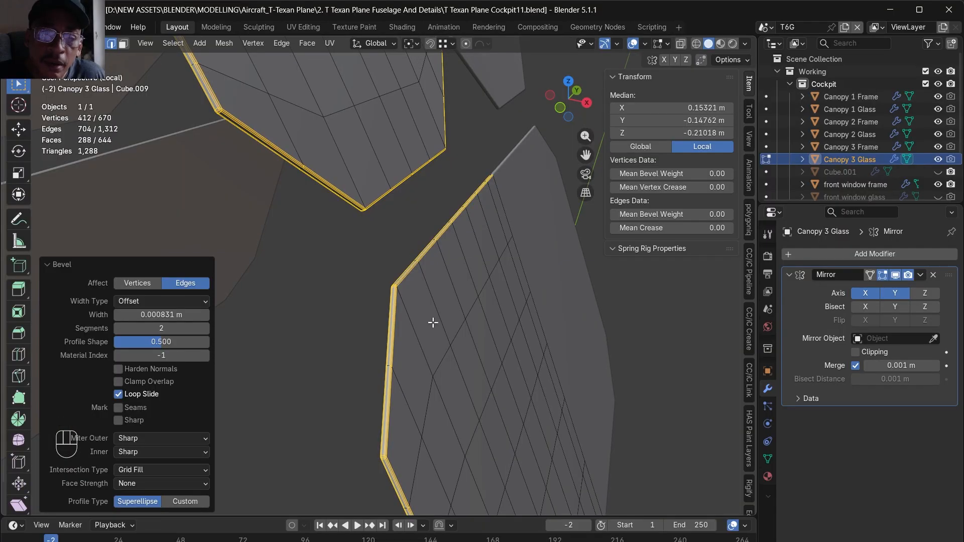
- Leave Edit Mode, add a Subdivision Surface modifier to Canopy 3 Glass and exit local view
scroll(432, 323, "down", 8)
middle_click_drag(433, 323, 528, 340)
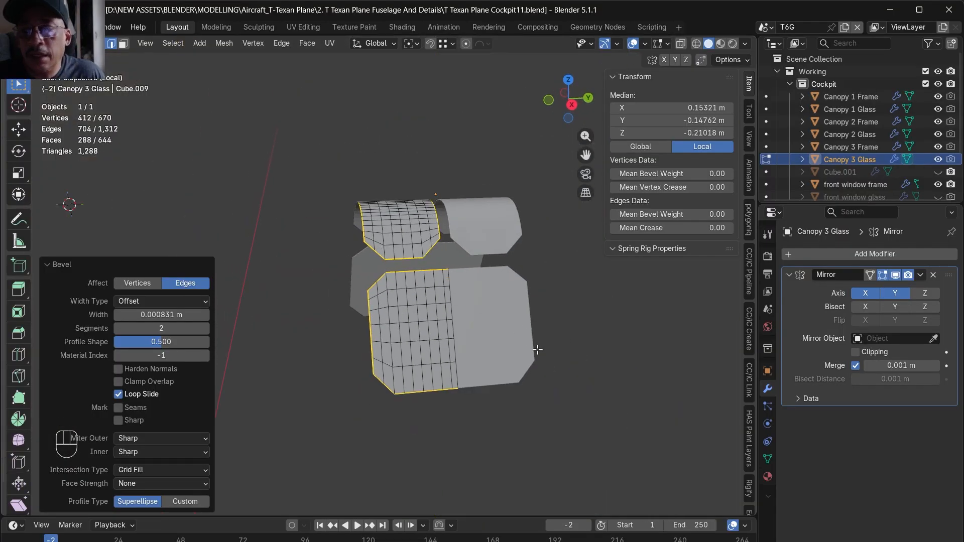
key("Tab")
left_click(873, 255)
left_click(831, 261)
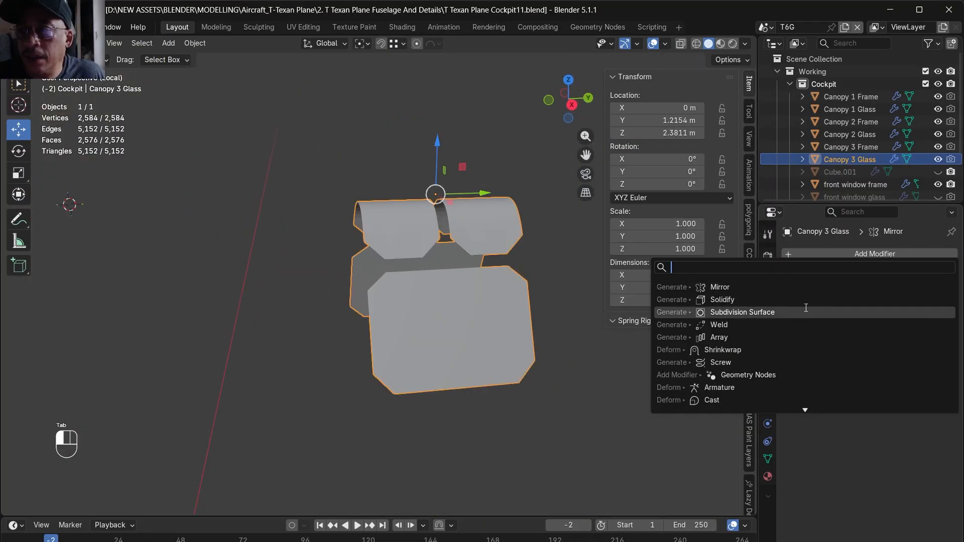
left_click(749, 313)
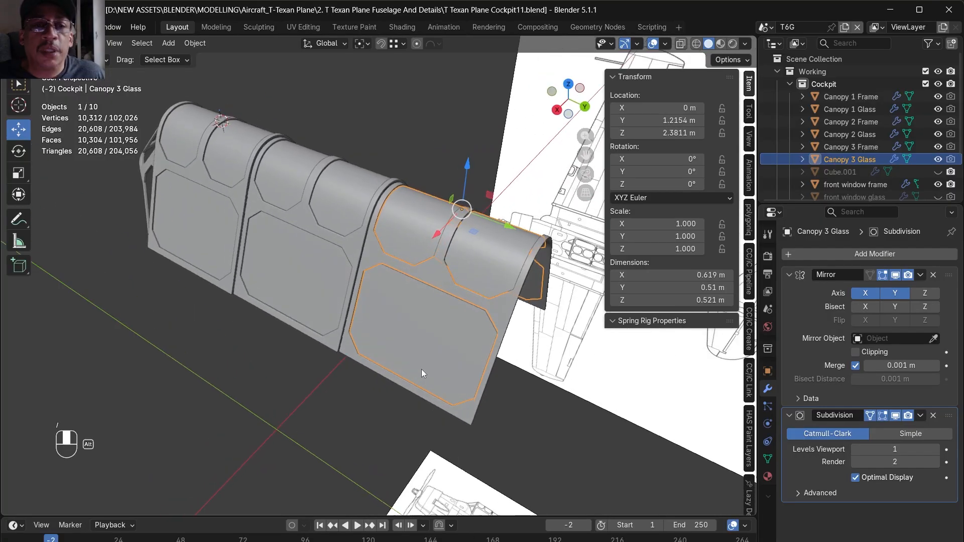
middle_click_drag(421, 369, 342, 376, "alt")
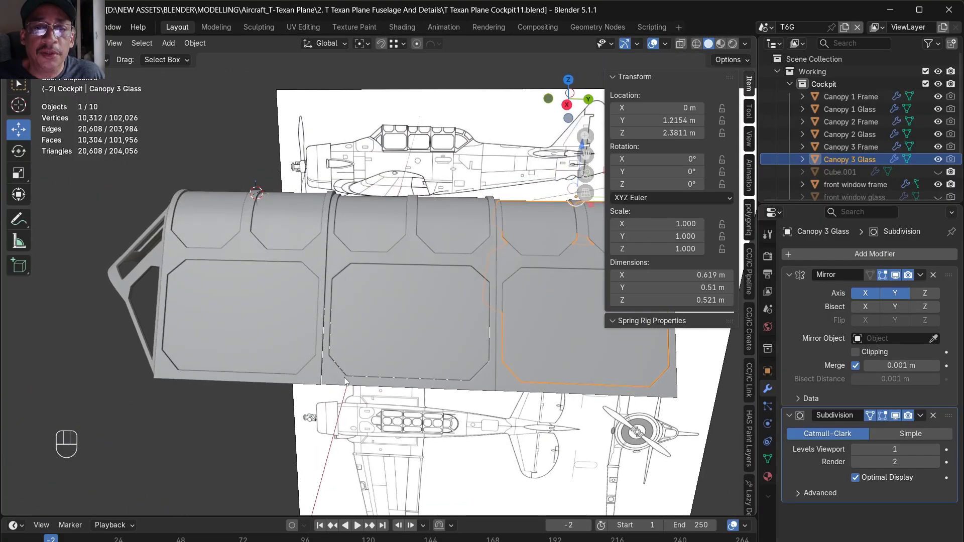
- Try sliding Canopy 2 Frame and Canopy 2 Glass about 0.35 m along -Y toward the first canopy section
left_click_drag(343, 376, 396, 283)
scroll(430, 200, "up", 3)
mouse_move(329, 287)
middle_mouse_down("alt")
mouse_move(302, 282)
mouse_move(318, 282)
middle_mouse_up("alt")
left_click_drag(446, 197, 290, 220)
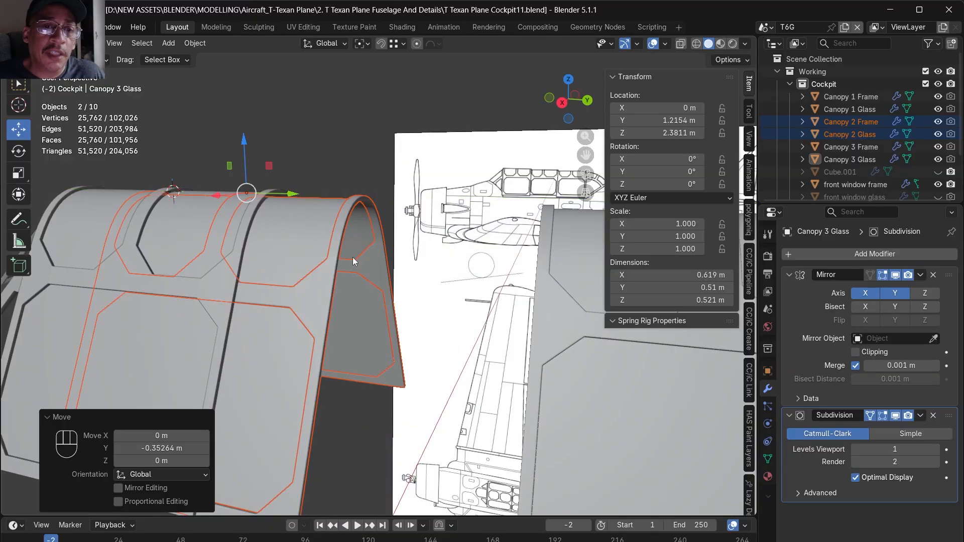
scroll(329, 289, "down", 3)
middle_click_drag(326, 293, 389, 288, "alt")
left_click(364, 414)
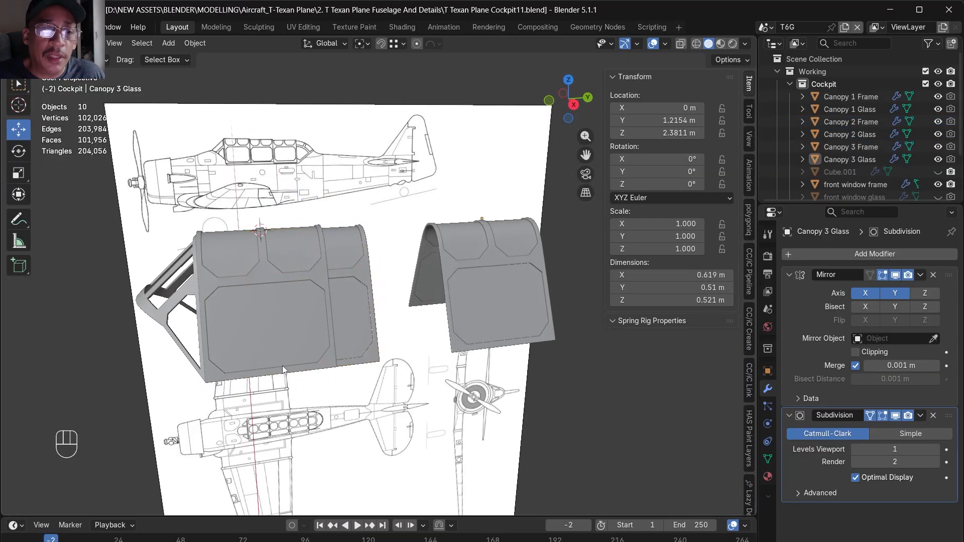
- Try sliding Canopy 3 Frame and Canopy 3 Glass about 0.62 m along -Y over the second canopy section
scroll(286, 304, "up", 3)
scroll(375, 386, "down", 3)
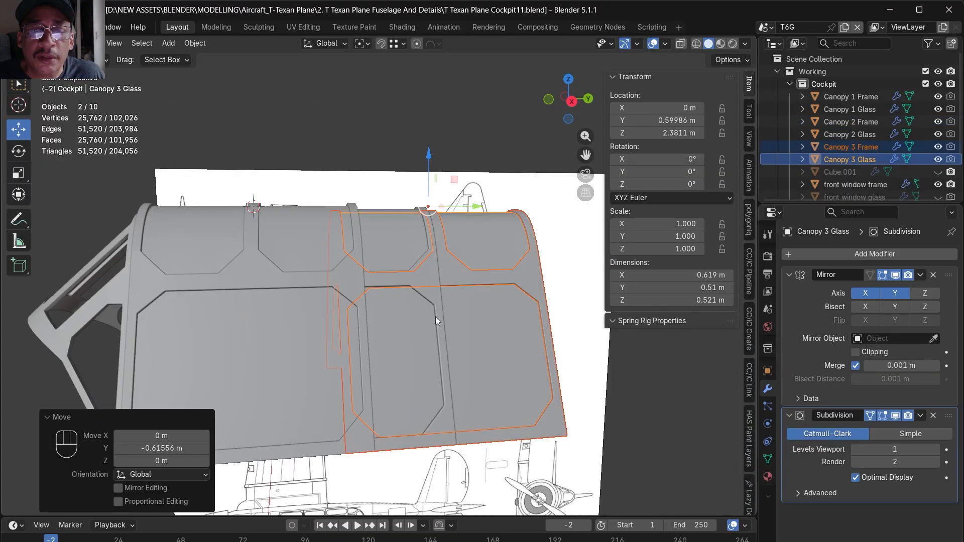
scroll(474, 332, "down", 3)
middle_click_drag(479, 334, 333, 320, "alt")
scroll(300, 294, "up", 4)
middle_click_drag(320, 283, 450, 312, "alt")
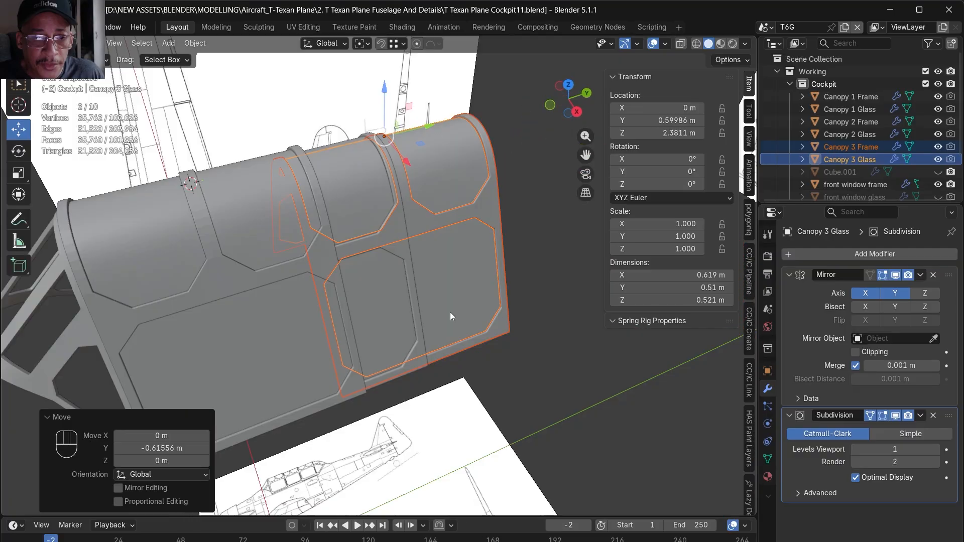
- Undo the test slides of the Canopy 2 and Canopy 3 sections
key("ctrl+z")
key("ctrl+z")
key("ctrl+z")
key("ctrl+z")
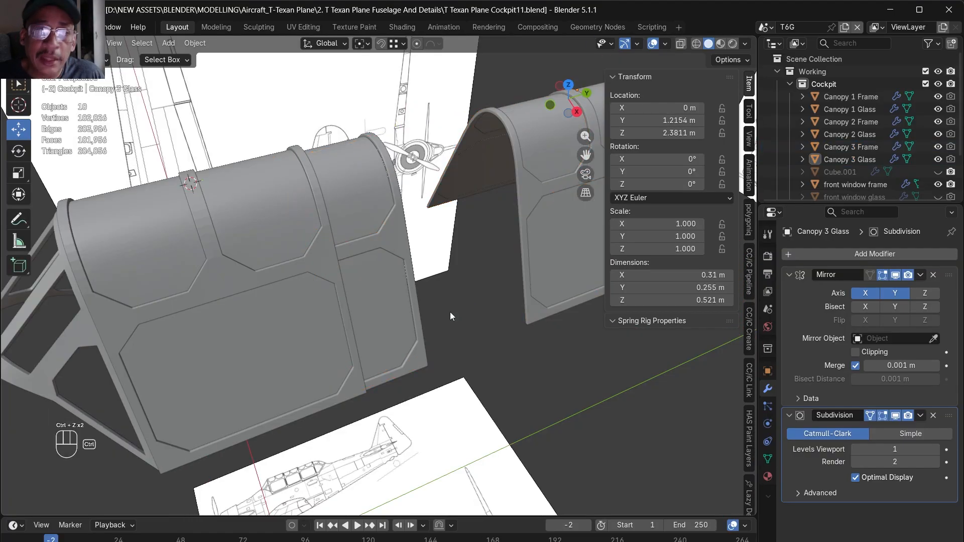
- Try sliding Canopy 3 Frame and Canopy 3 Glass along -Y again, and undo the move
middle_click_drag(450, 312, 390, 306, "alt")
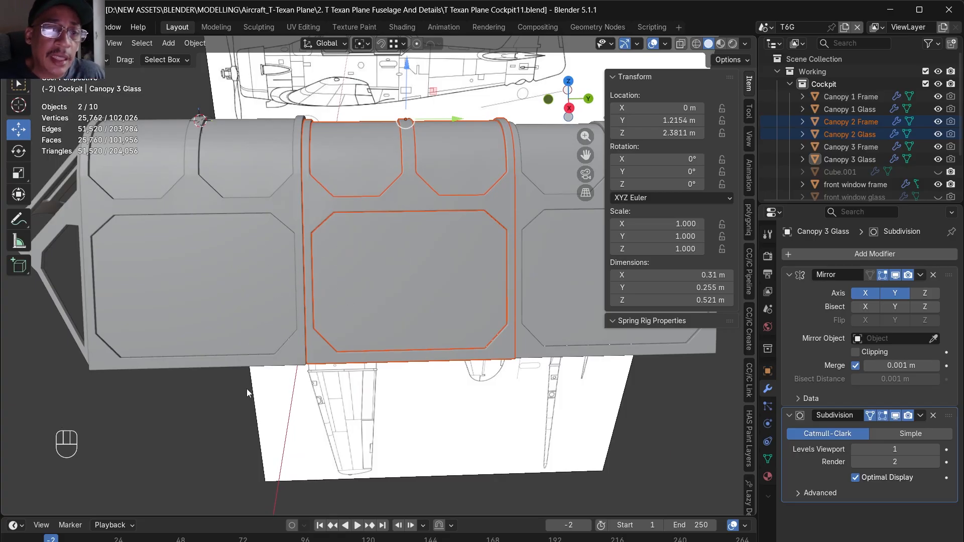
middle_click_drag(424, 300, 557, 250, "alt")
scroll(391, 237, "down", 3)
left_click_drag(558, 250, 536, 204)
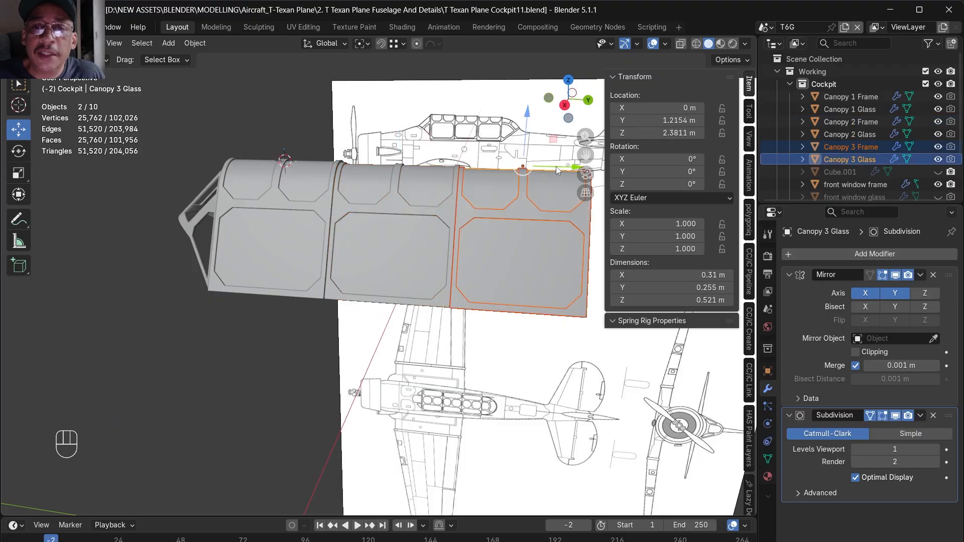
left_click_drag(556, 167, 482, 169)
scroll(464, 221, "up", 3)
middle_click_drag(464, 221, 454, 286, "alt")
key("ctrl+z")
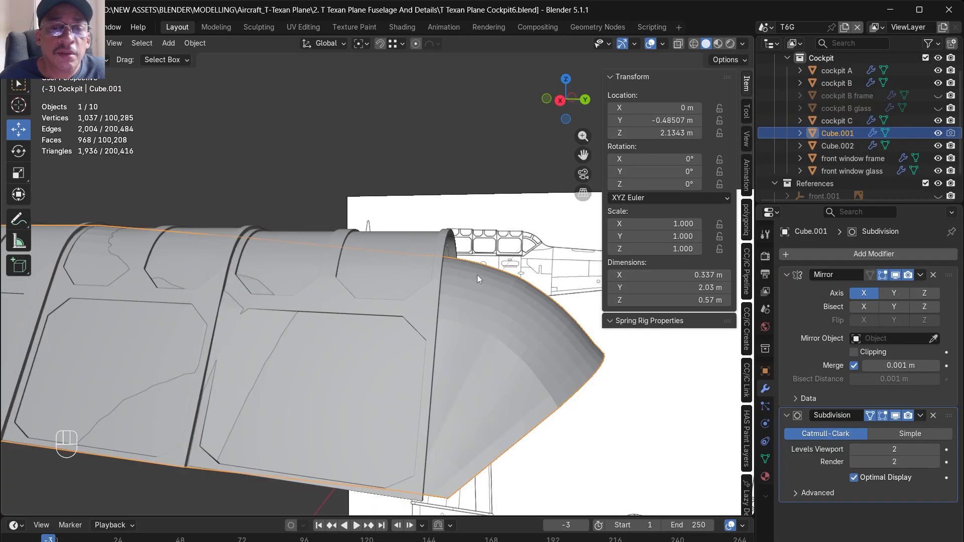
- In side view with cockpit C hidden, raise the upper vertices of Cube.001's narrow vertical band by about 0.038 m in Z
key("Tab")
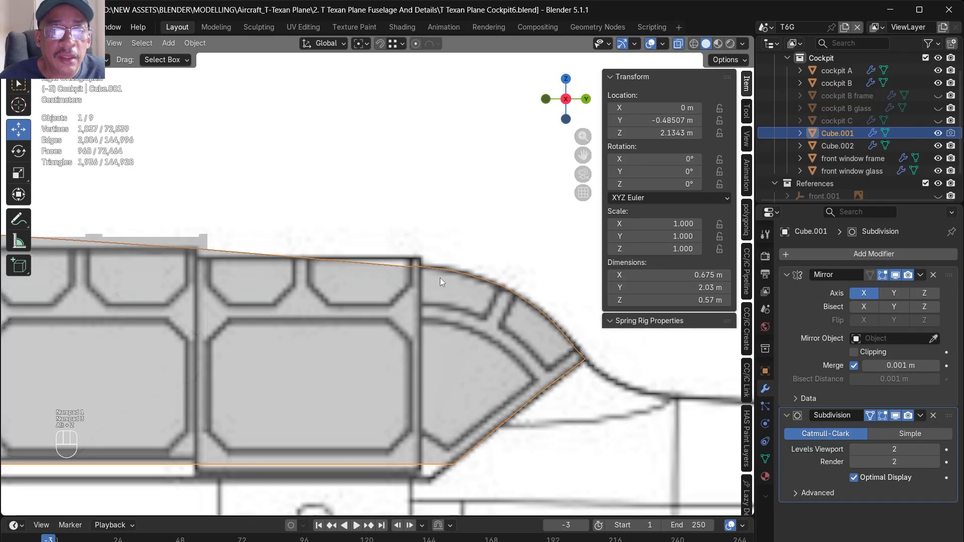
key("Tab")
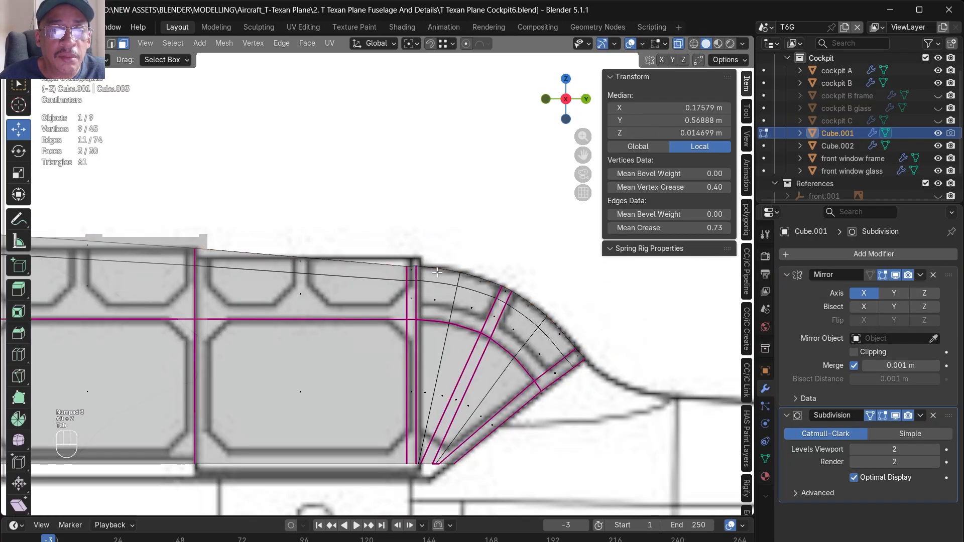
left_click(413, 275, "alt")
left_click_drag(410, 252, 413, 234)
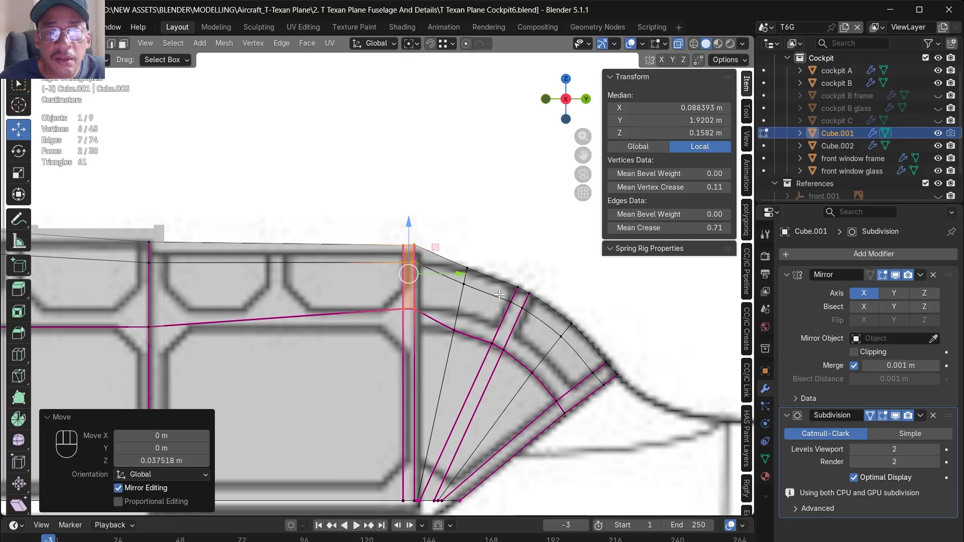
- Move Cube.001's upper vertices between the vertical band and first slanted rib outward to round the rear roofline along the blueprint
left_click_drag(520, 274, 523, 267)
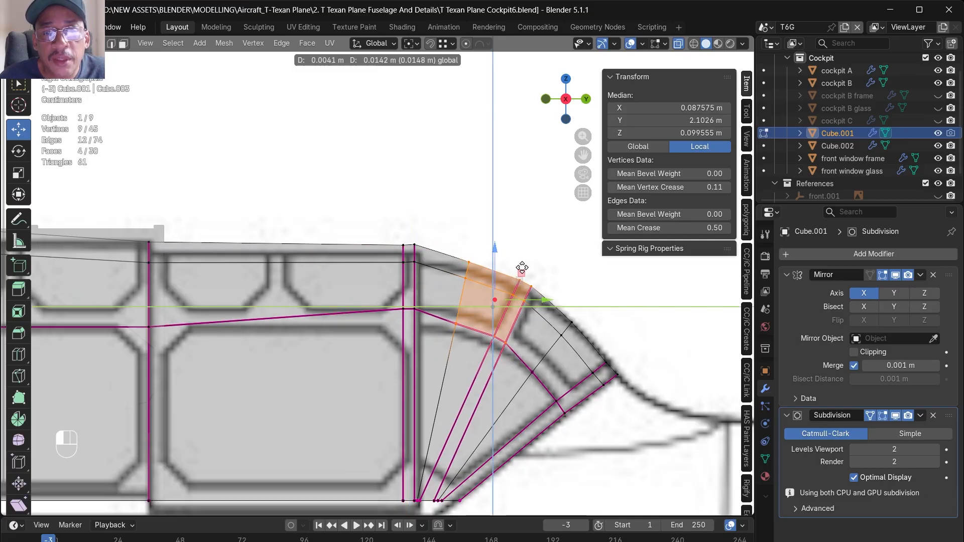
left_click_drag(522, 268, 522, 269)
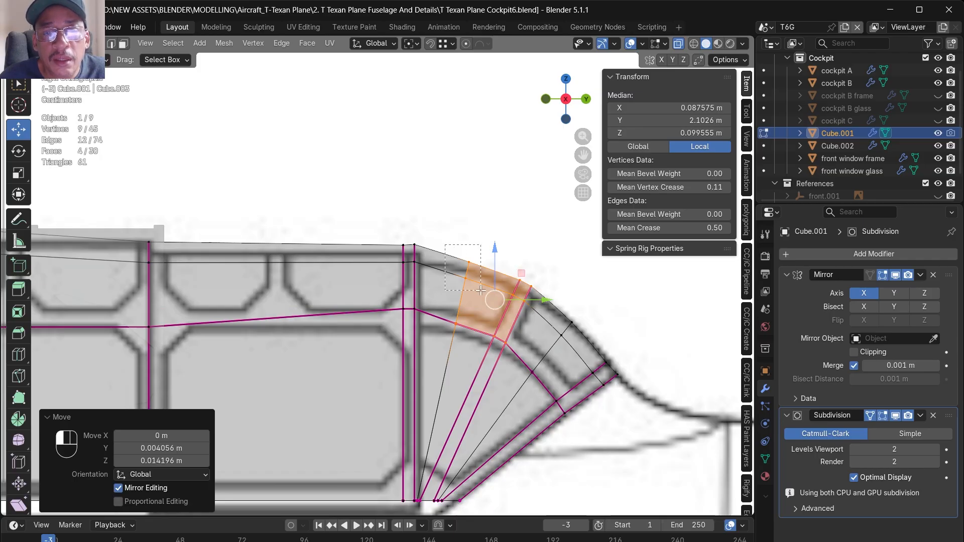
left_click(469, 262)
left_click_drag(498, 237, 501, 231)
scroll(531, 281, "up", 3)
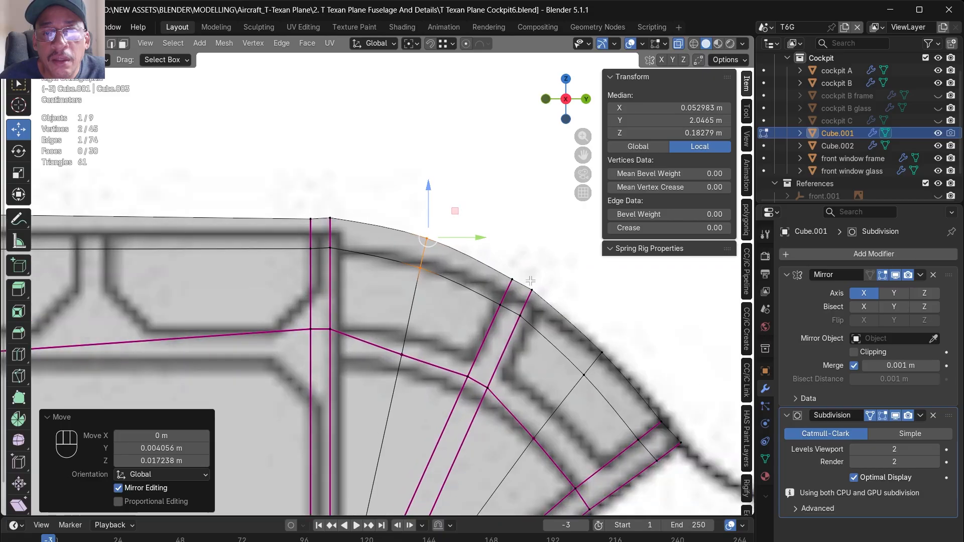
left_click(518, 282)
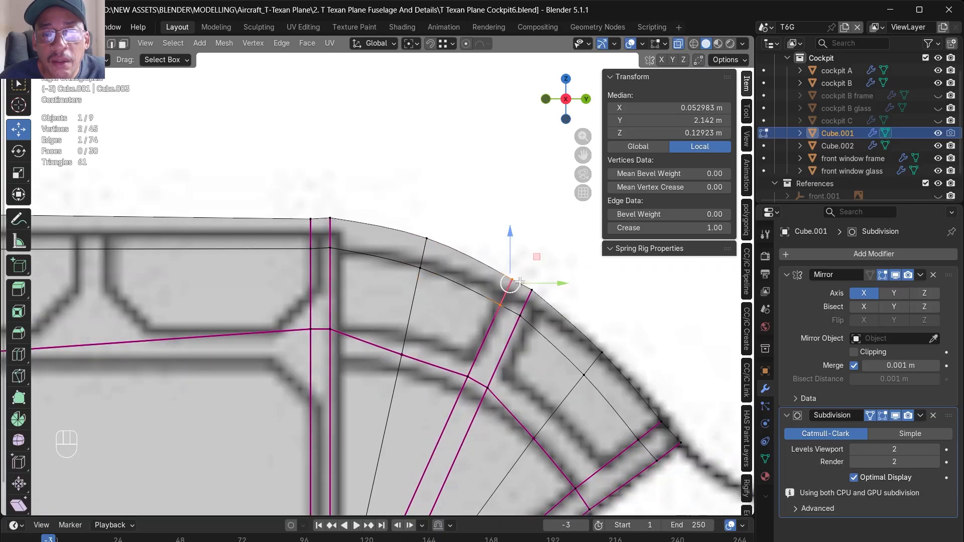
left_click_drag(533, 258, 535, 255)
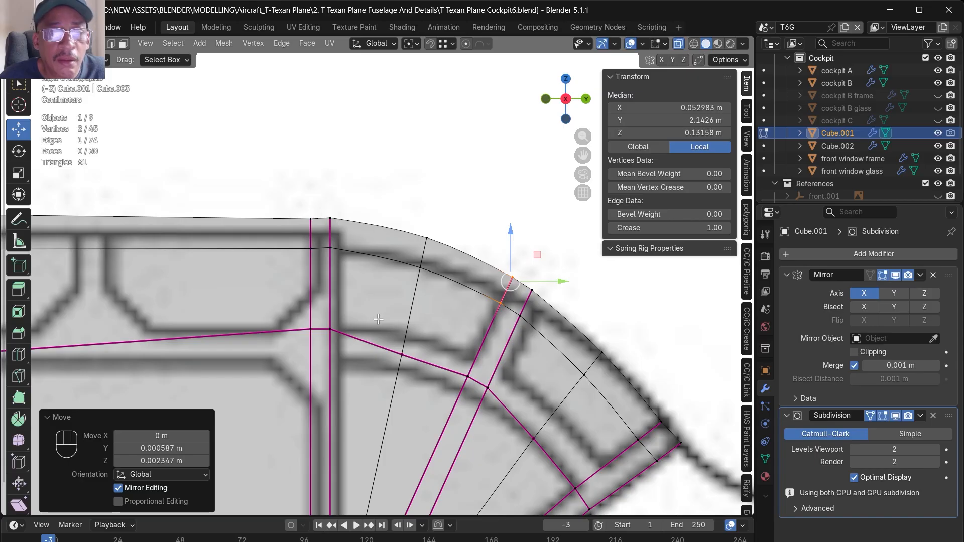
- Move the middle crease line's vertices behind the vertical band and at the first slanted rib up and back to follow the blueprint curve
left_click(403, 351)
left_click_drag(429, 324, 434, 308)
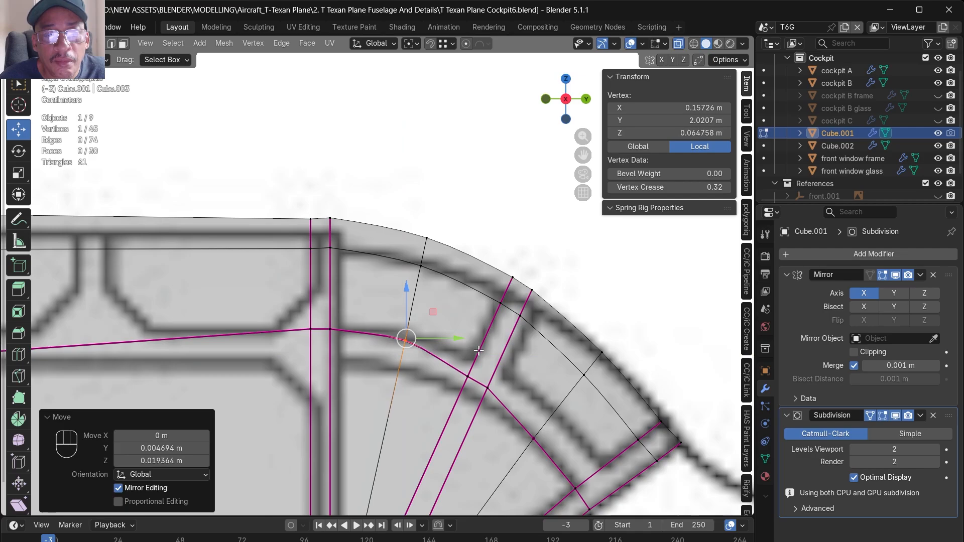
scroll(408, 276, "down", 5)
scroll(446, 325, "up", 5)
left_click(408, 300)
left_click_drag(437, 271, 438, 270)
left_click_drag(441, 333, 441, 333)
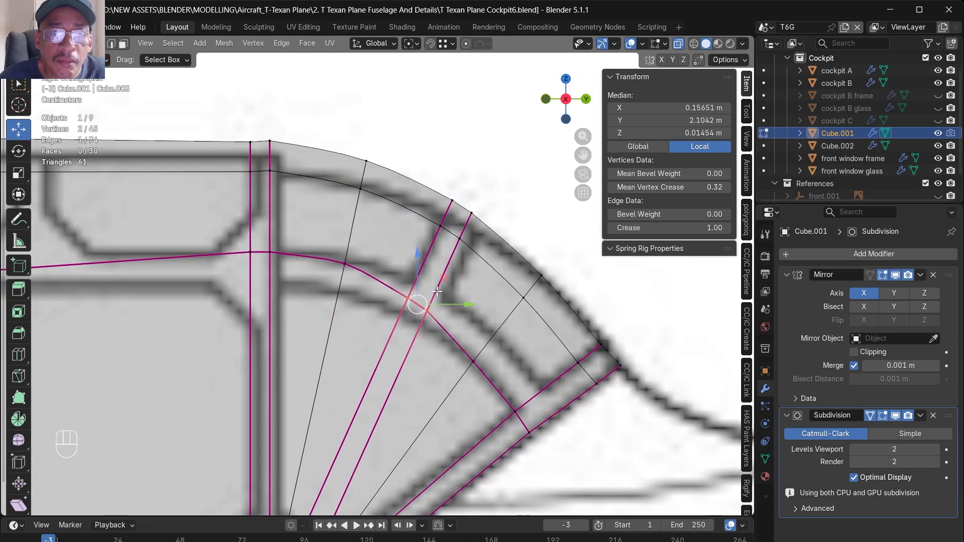
left_click_drag(445, 282, 452, 270)
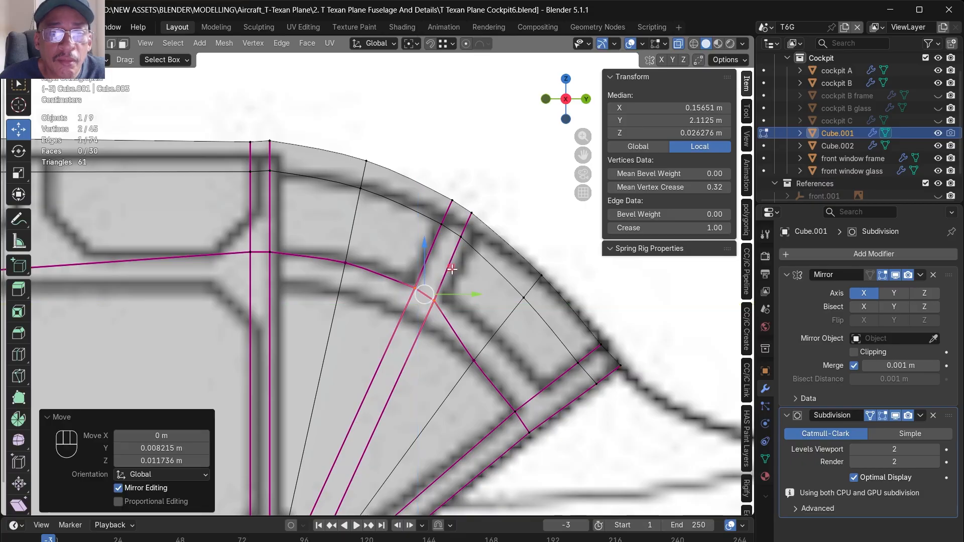
- Move the crease line's rear vertices outward onto the blueprint curve, then nudge the upper roofline vertices at and behind the slanted rib
left_click(474, 360)
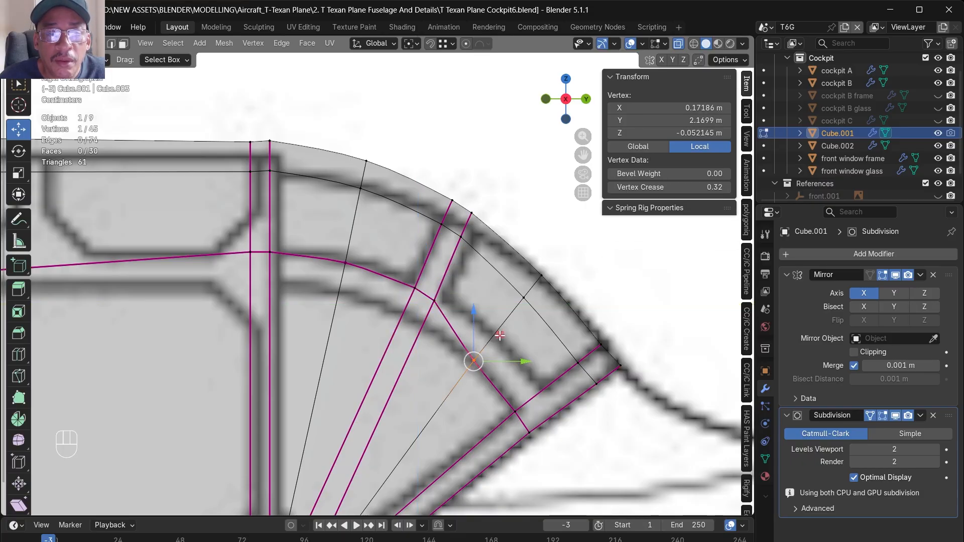
key("g")
key("shift+x")
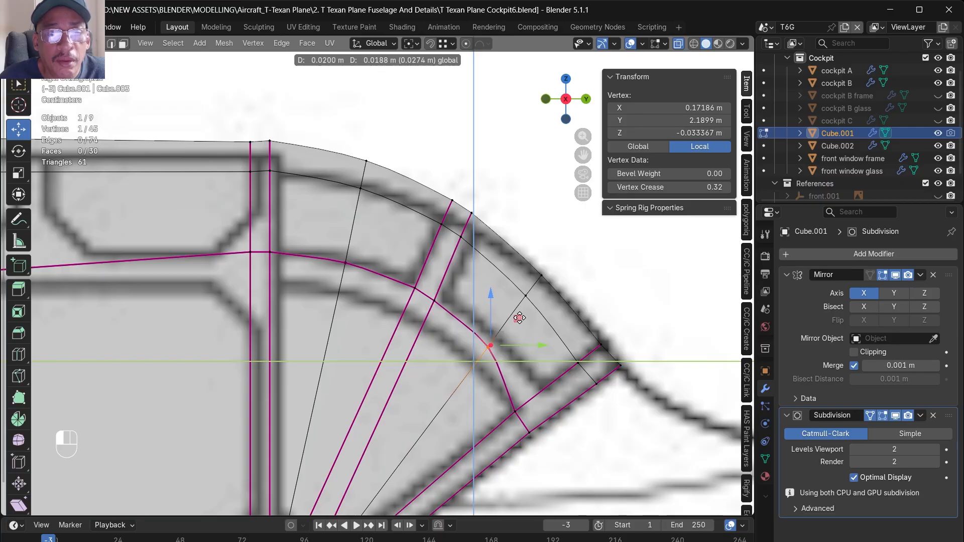
left_click_drag(551, 396, 573, 383)
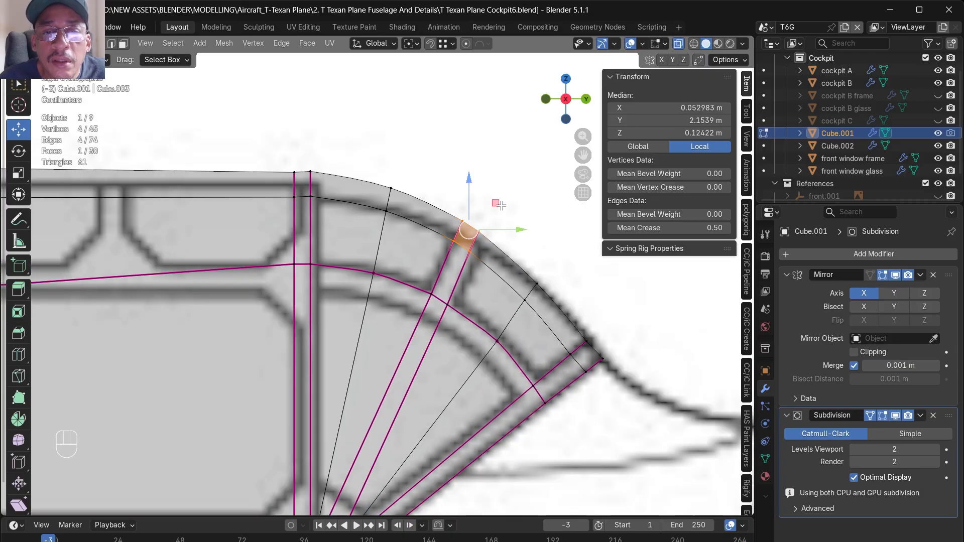
left_click_drag(504, 200, 503, 204)
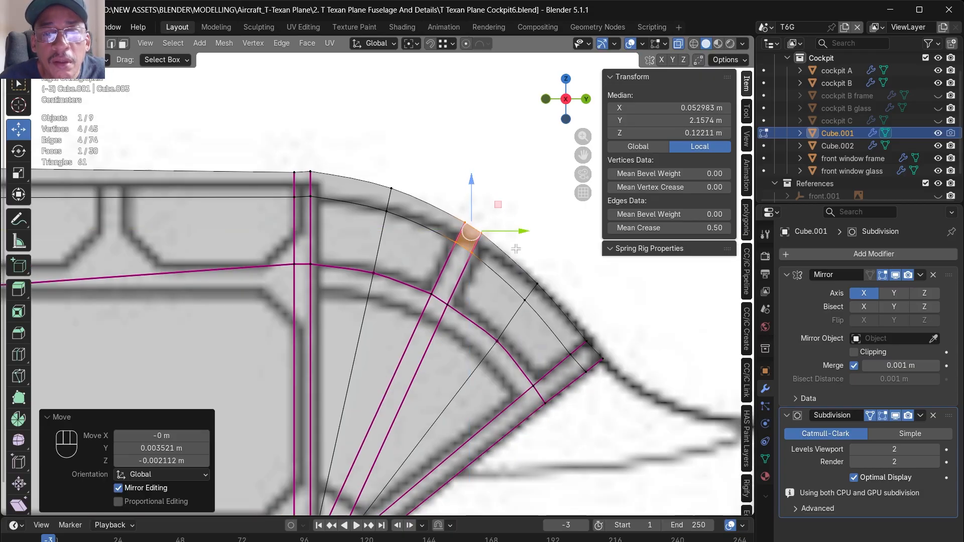
left_click(547, 295)
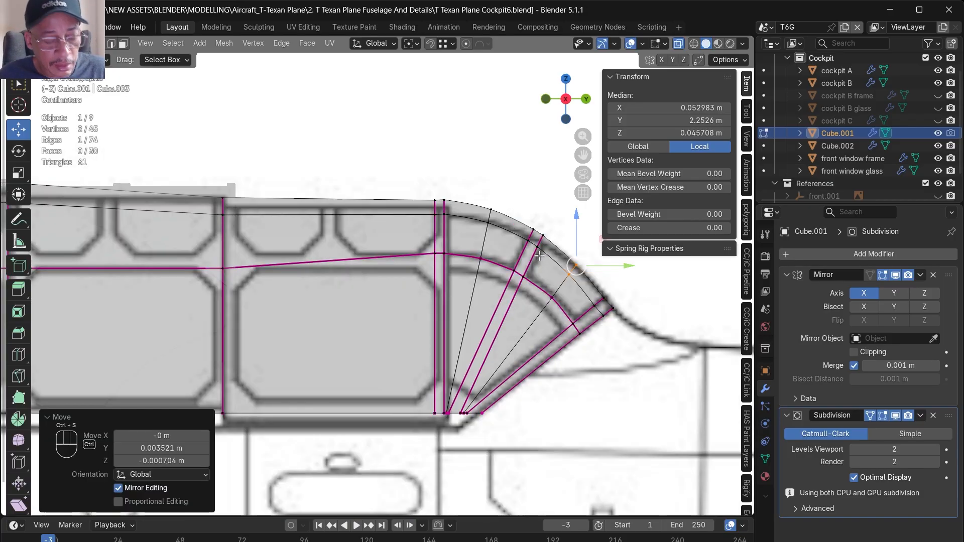
- Duplicate Cube.001, isolate the copy and delete all its faces ahead of the rear dome, keeping the narrow vertical band
middle_click_drag(529, 262, 606, 288)
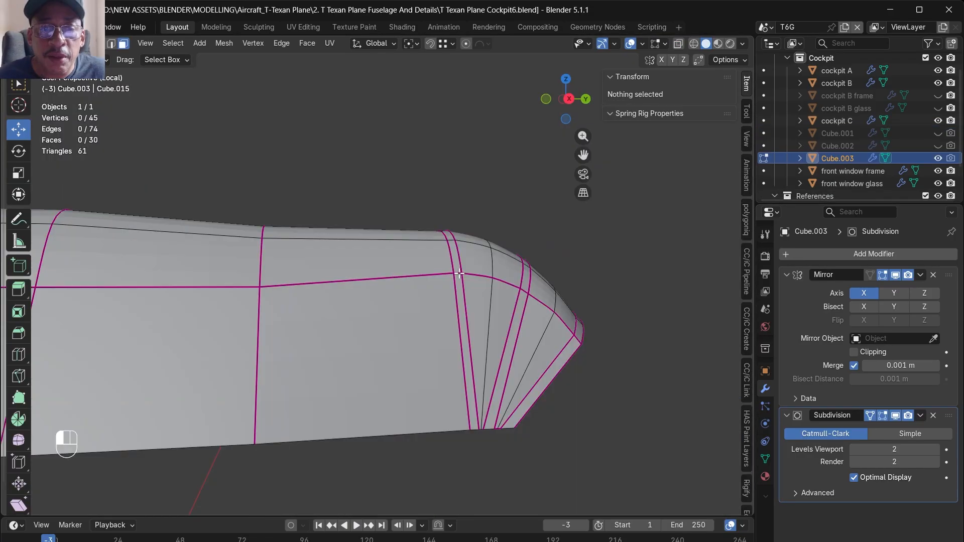
left_click(456, 316, "alt")
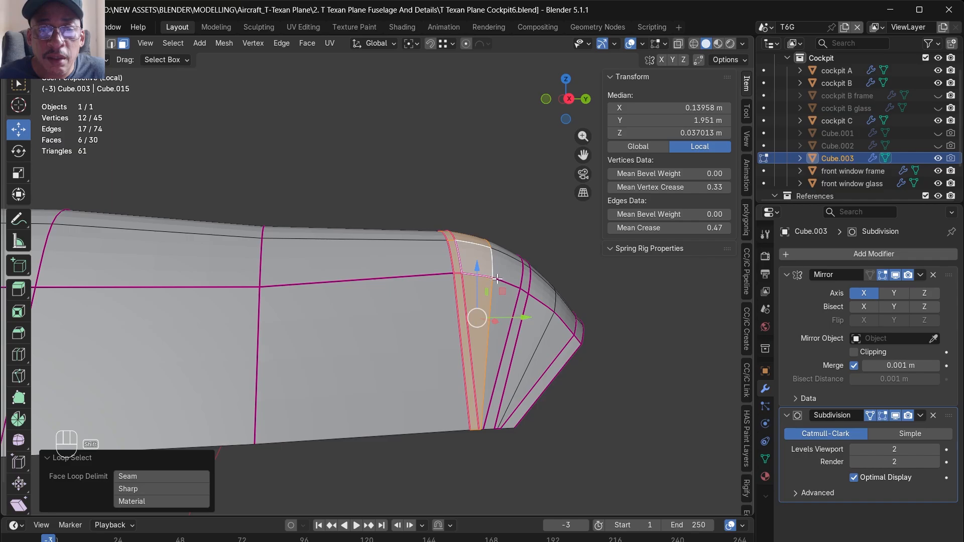
left_click(519, 284, "alt+shift")
left_click(546, 300, "alt+shift")
left_click(552, 307, "alt+shift")
left_click(565, 318, "alt+shift")
left_click(579, 340, "alt+shift")
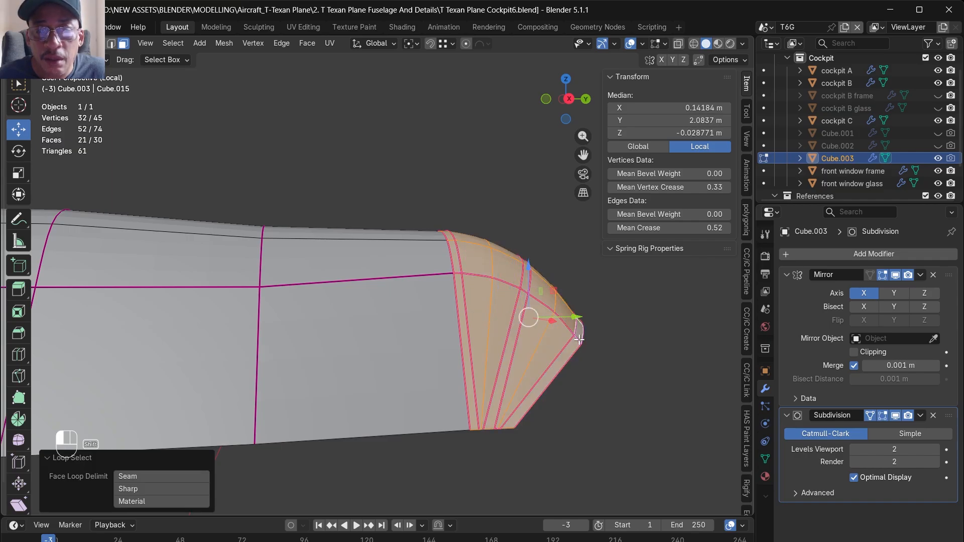
key("x")
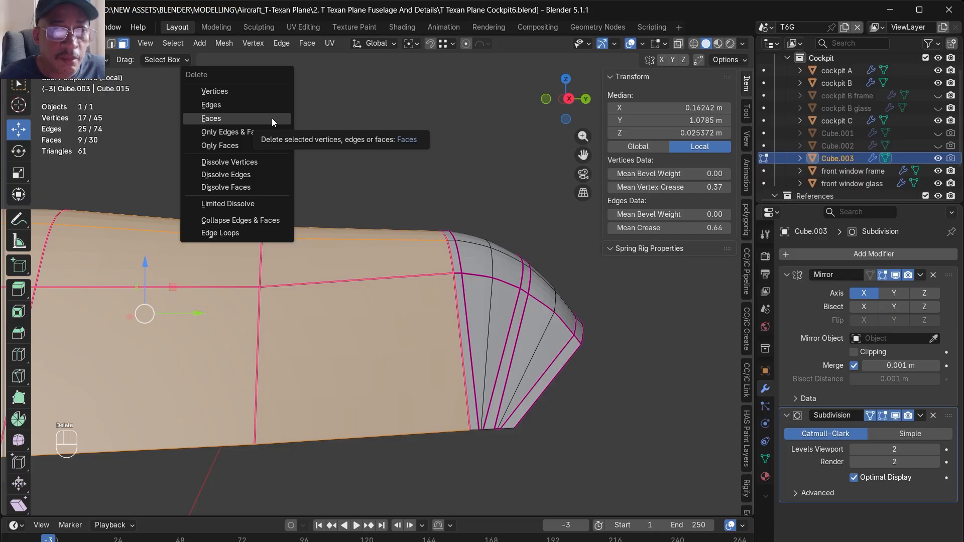
left_click(272, 119)
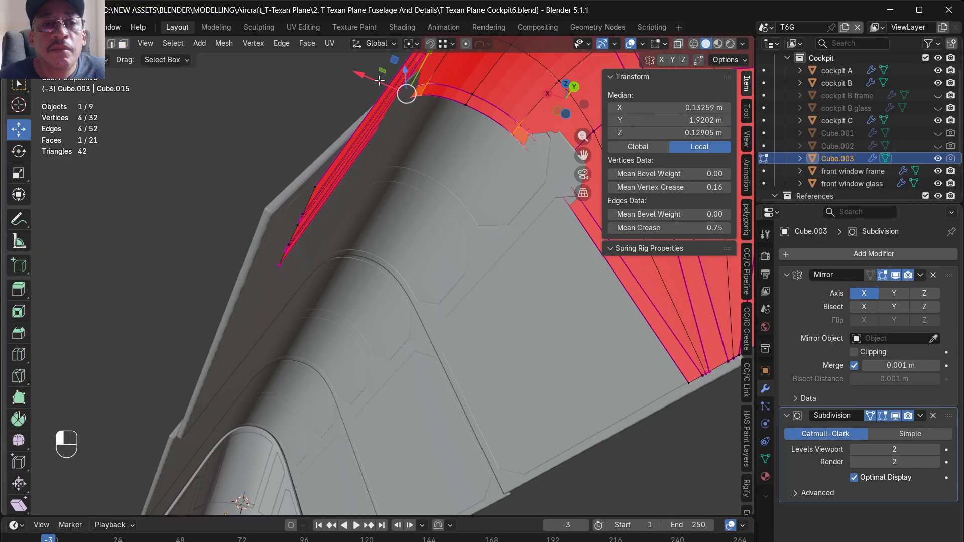
- Fit Cube.003 to the canopy by moving the front band's side face about 0.004 m inward and the bottom vertices 0.0189 m outward in X
key("g")
key("x")
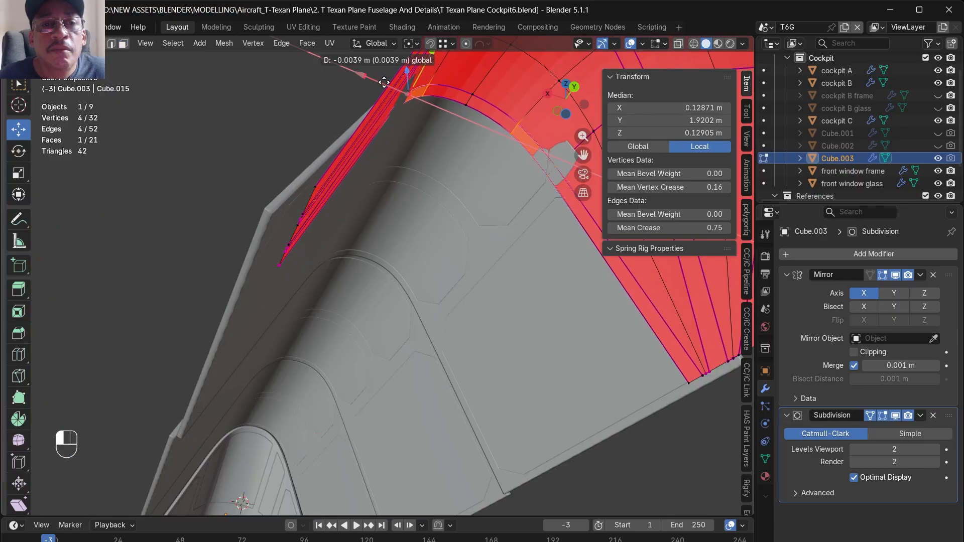
left_click_drag(385, 83, 384, 84)
scroll(336, 167, "down", 3)
middle_click_drag(370, 194, 369, 230, "alt")
left_click_drag(292, 251, 279, 248)
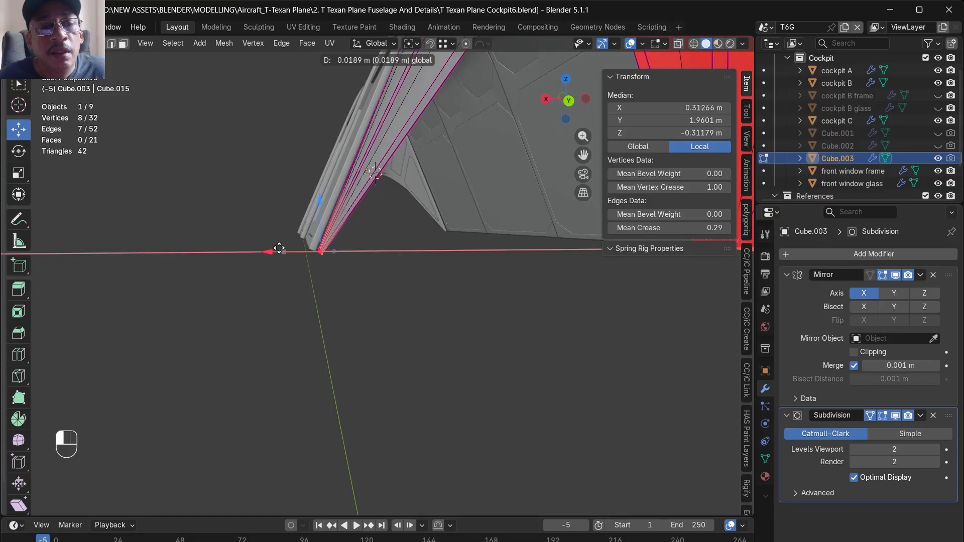
left_click_drag(280, 248, 279, 248)
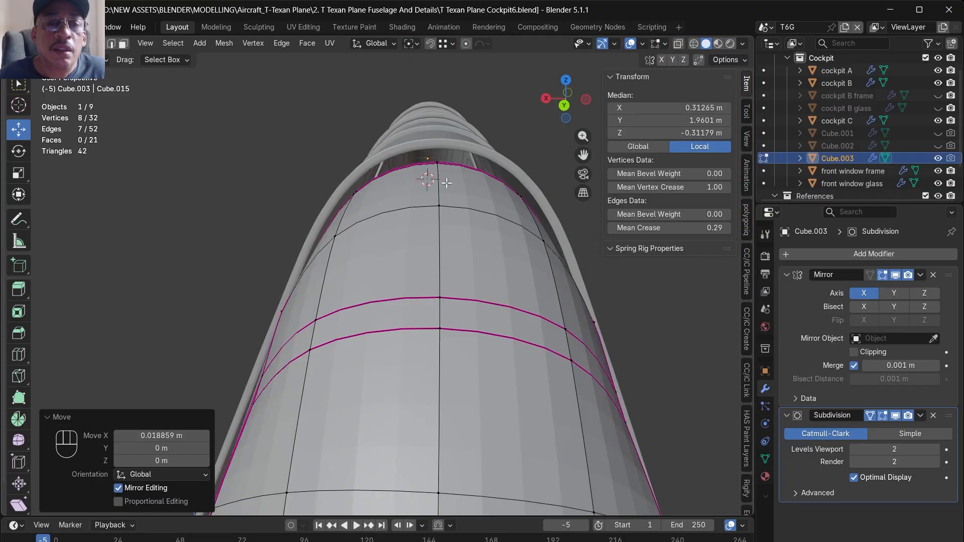
- Raise the top face of Cube.003's front band by about 0.009 m in Z to meet the canopy frame
left_click_drag(446, 181, 436, 164, "alt")
left_click_drag(448, 108, 449, 94)
key("ctrl+z")
left_click_drag(366, 216, 340, 196, "shift")
left_click_drag(396, 143, 395, 135)
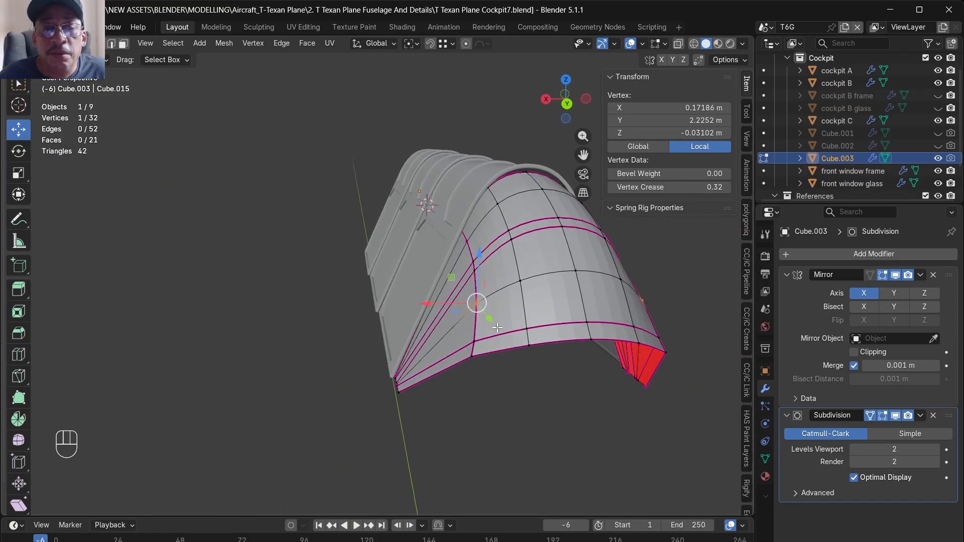
- Move the dome's side vertex at the rear edge of the middle crease line about 0.005 m inward in X
middle_click_drag(497, 327, 450, 363)
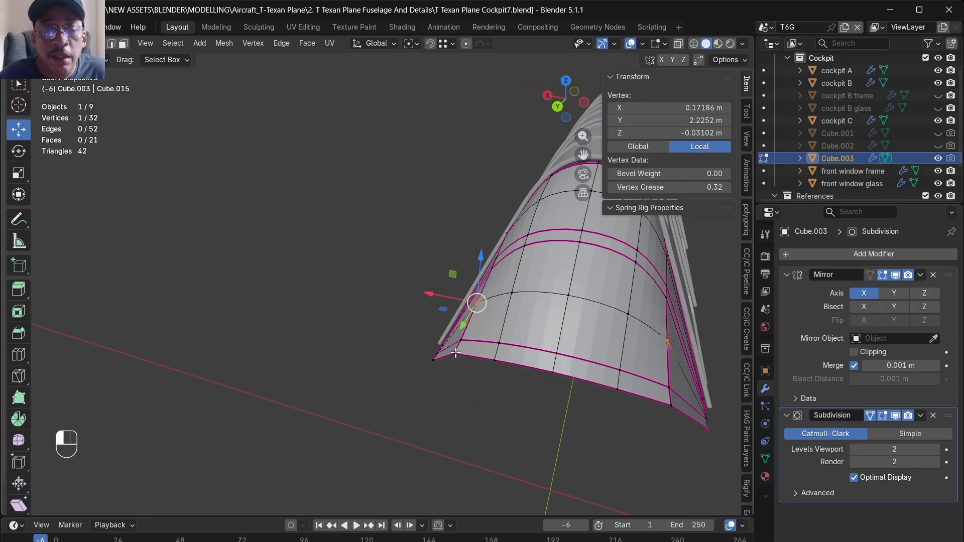
left_click(455, 353)
left_click_drag(457, 361, 432, 390, "alt")
left_click_drag(420, 357, 425, 454)
scroll(463, 331, "up", 4)
left_click_drag(460, 344, 425, 369, "alt")
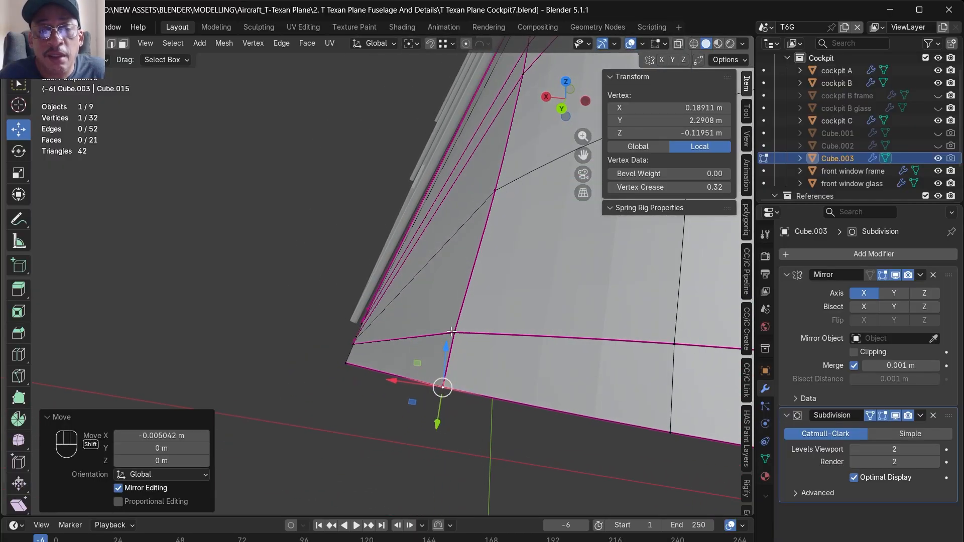
- Nudge the adjacent crease-line vertex on the rear rib inward in X to even out the side, and save the file
left_click(444, 353, "shift")
left_click(457, 327)
left_click_drag(433, 331, 440, 331)
scroll(439, 333, "down", 6)
left_click_drag(430, 367, 513, 360, "alt")
scroll(431, 355, "up", 1, "alt")
scroll(430, 356, "up", 4)
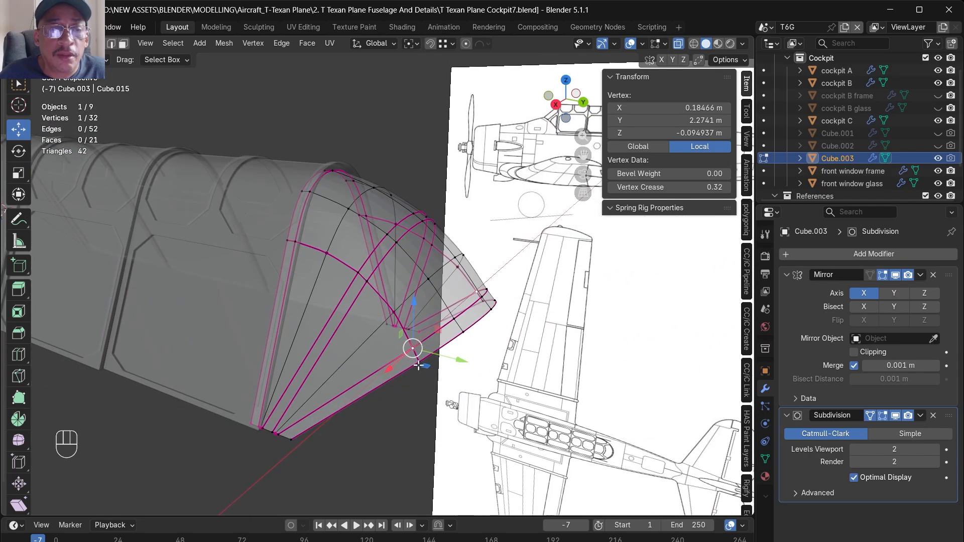
left_click_drag(422, 364, 359, 387, "alt")
key("ctrl+s")
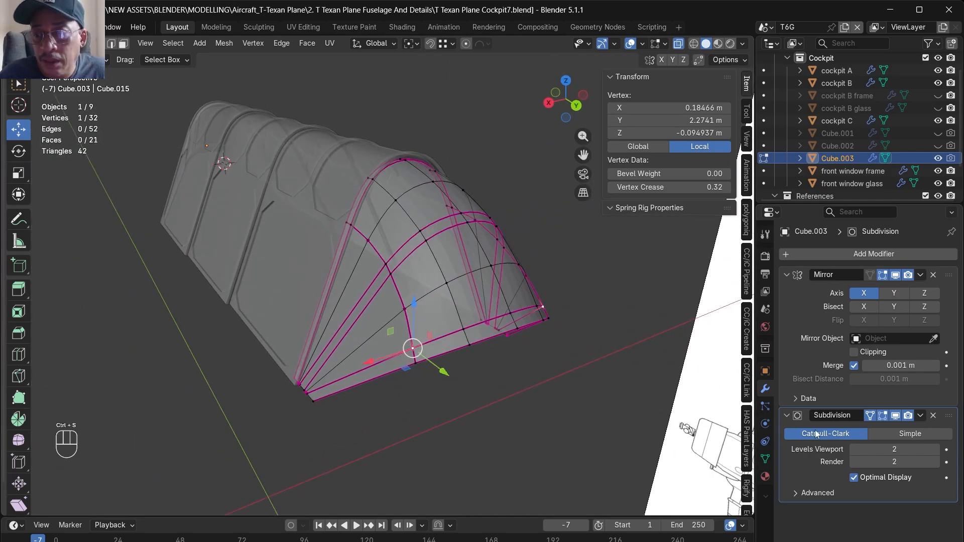
- Turn off Optimal Display for Cube.003's subdivision and move the whole dome mesh about 0.011 m forward in Y
left_click(852, 477)
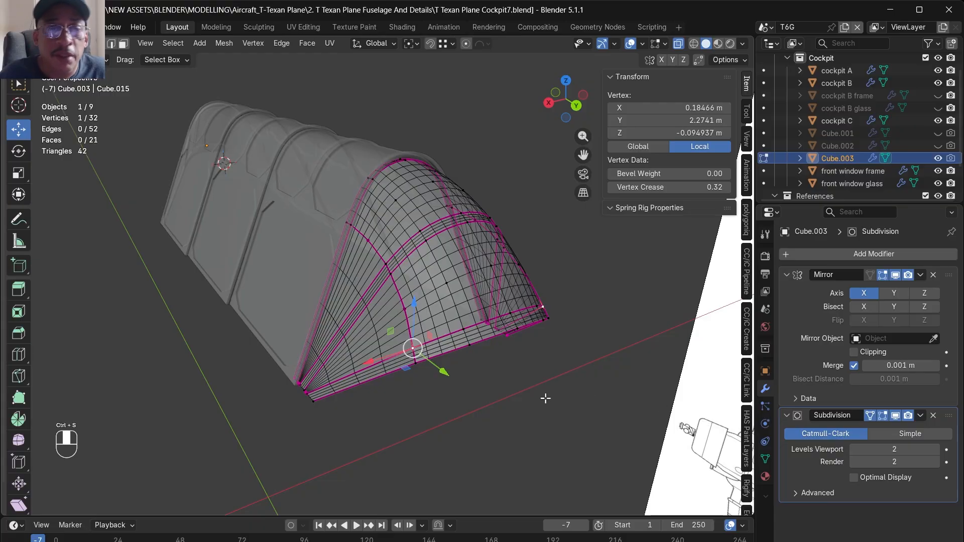
middle_click_drag(545, 398, 603, 381)
scroll(410, 346, "up", 3)
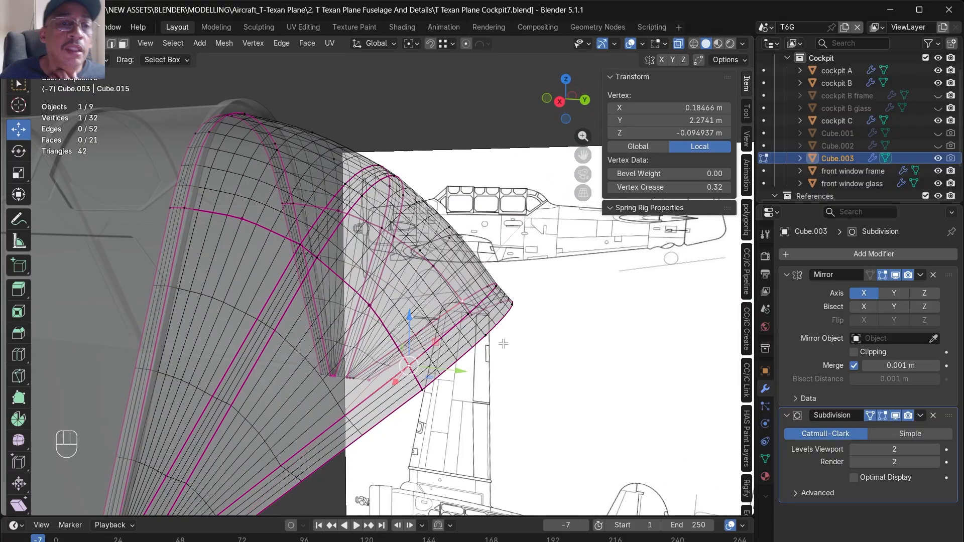
key("a")
key("KP_3")
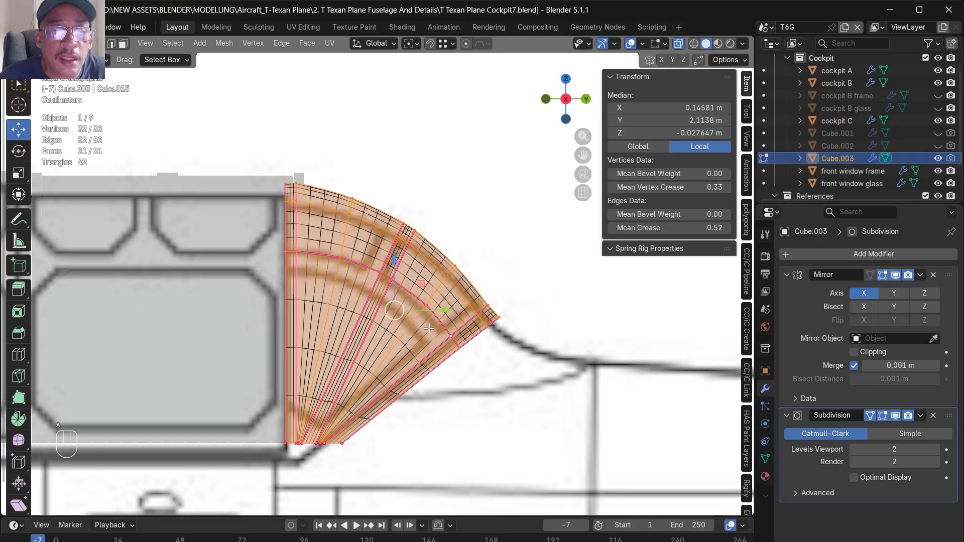
left_click(439, 318, "alt")
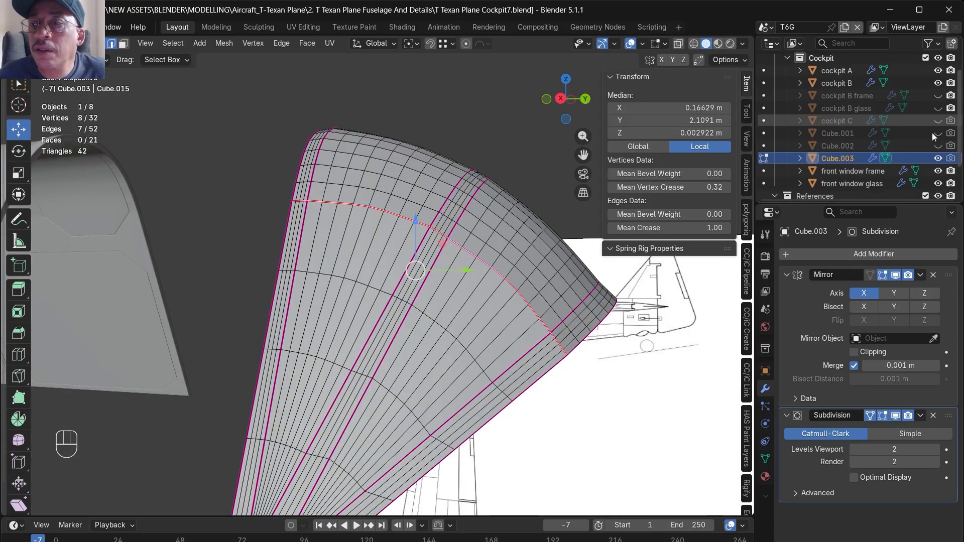
- Rotate the slanted rib's front edge line by about -2.2° around the 3D cursor snapped to its bottom vertex
key("KP_3")
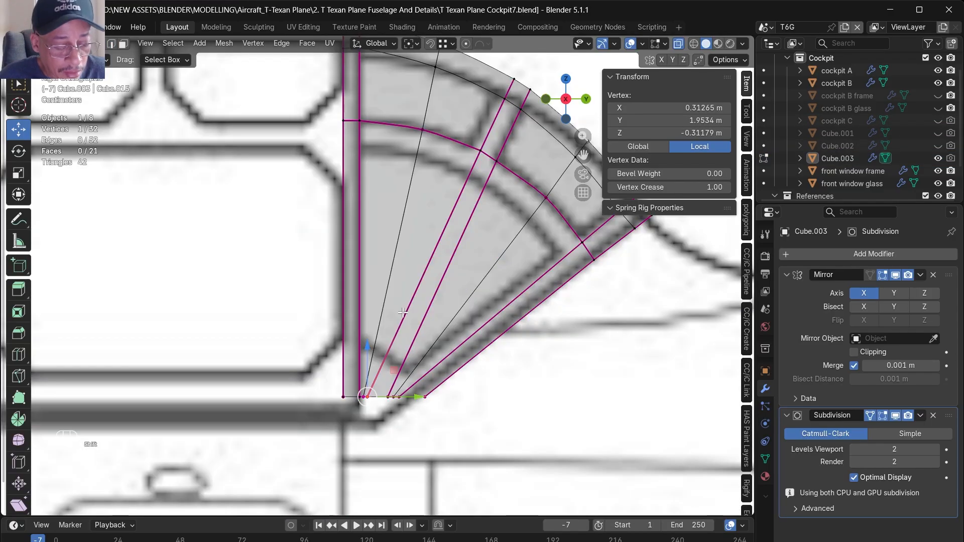
key("shift+s")
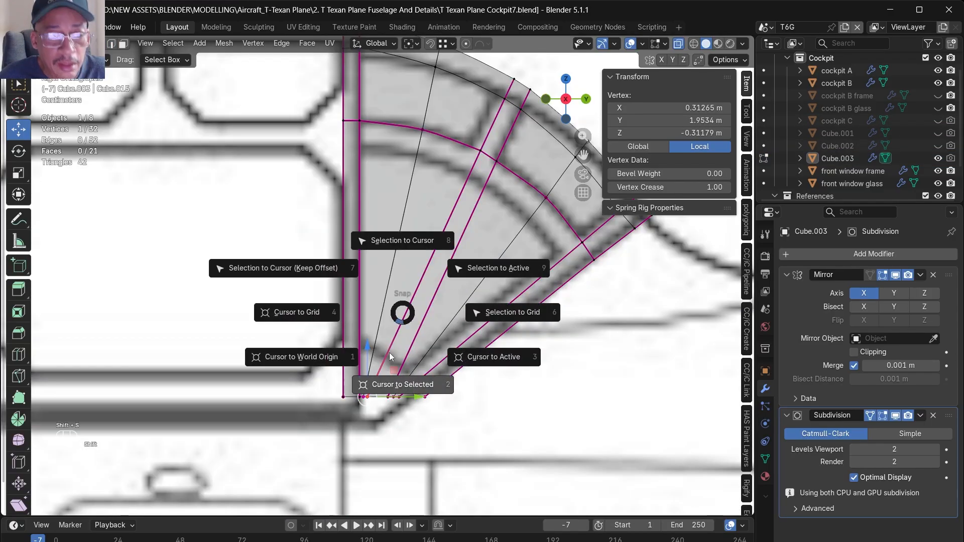
left_click(380, 395)
left_click(381, 367, "alt")
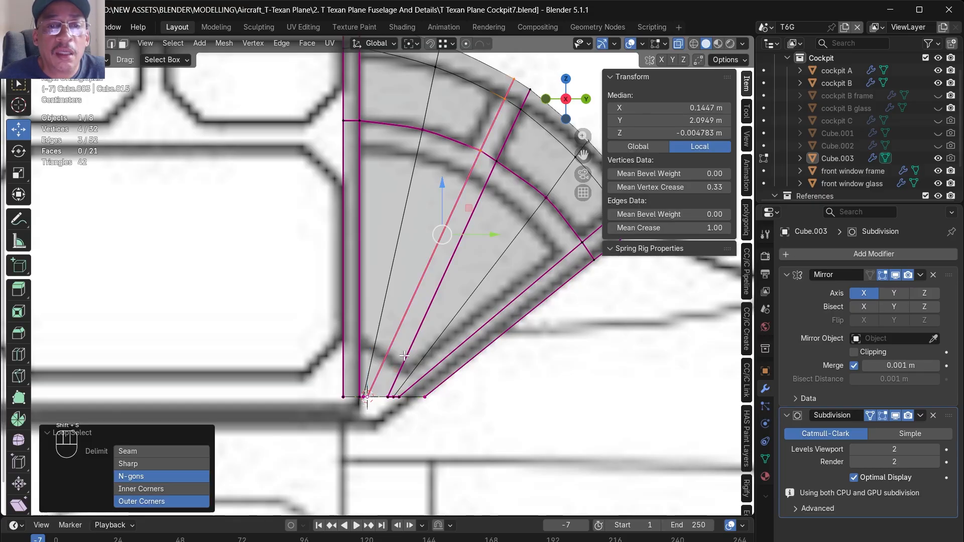
left_click(410, 44)
left_click(430, 83)
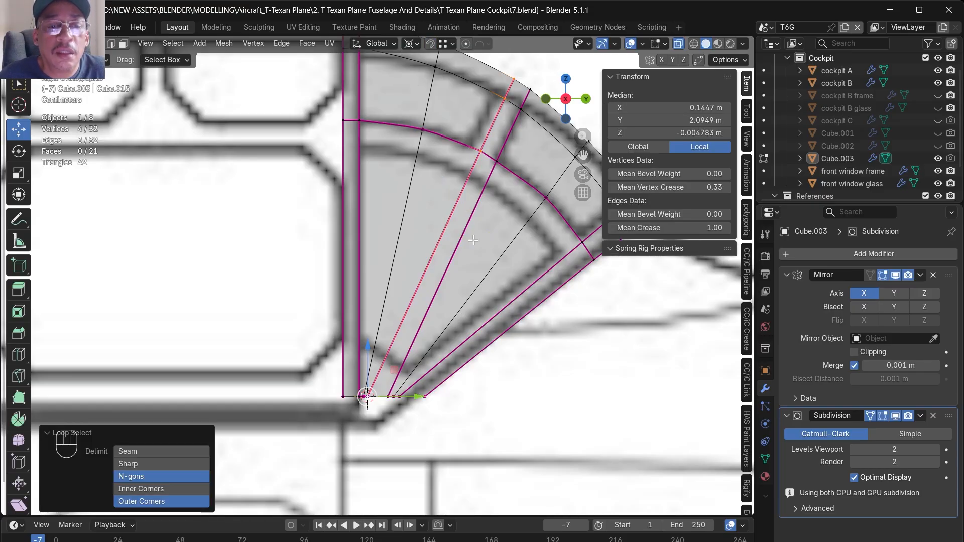
key("r")
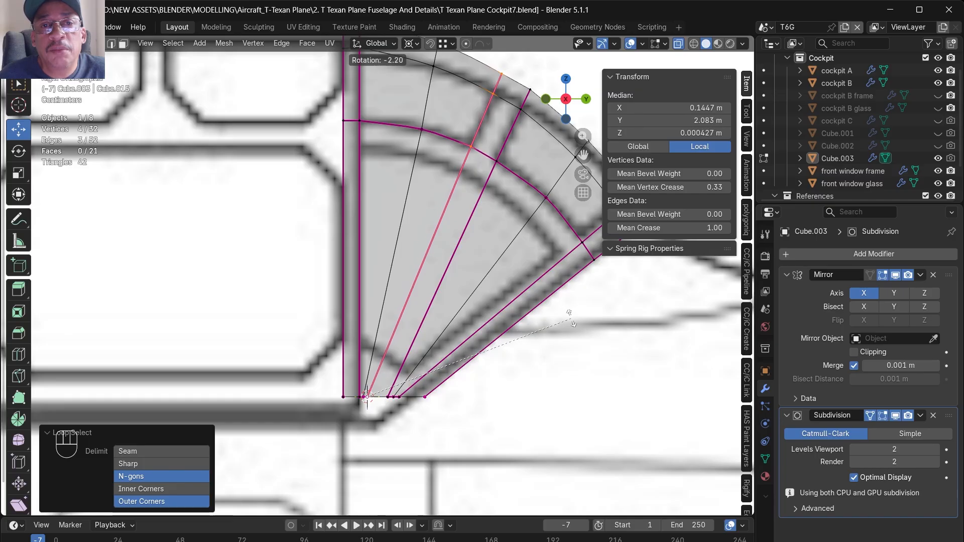
left_click(572, 318)
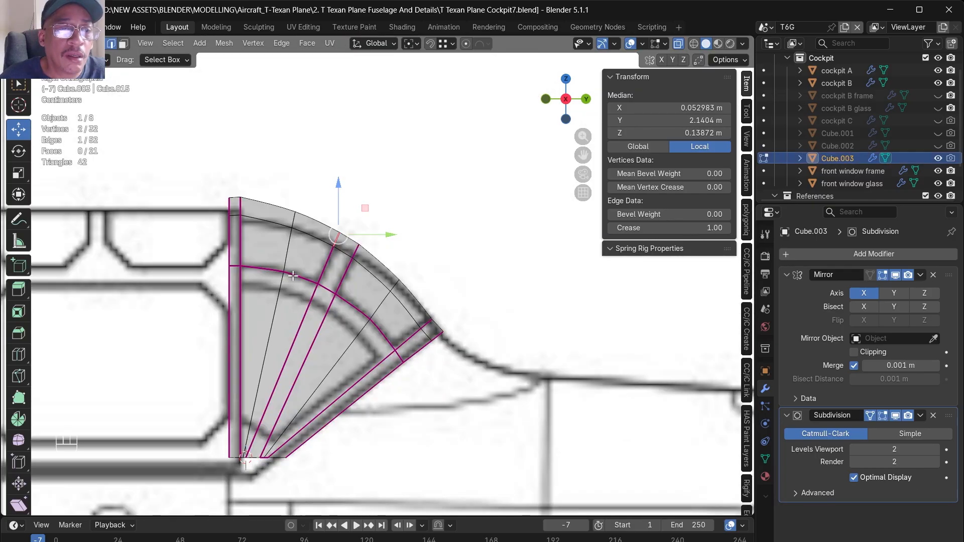
- Set the mean edge crease and mean vertex crease of the dome's middle horizontal loop to 0
left_click(293, 276, "alt")
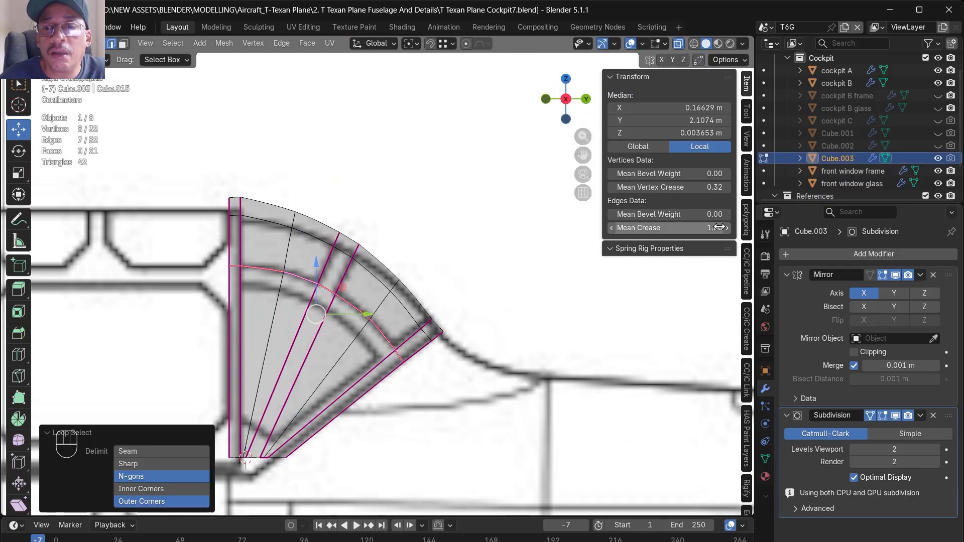
left_click(719, 228)
type("0")
key("Return")
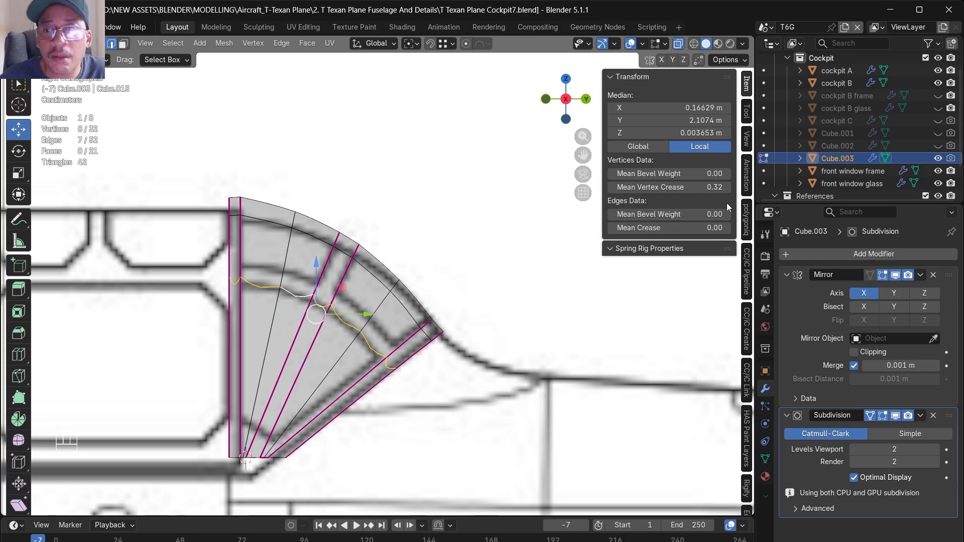
left_click(711, 188)
type("00")
key("Return")
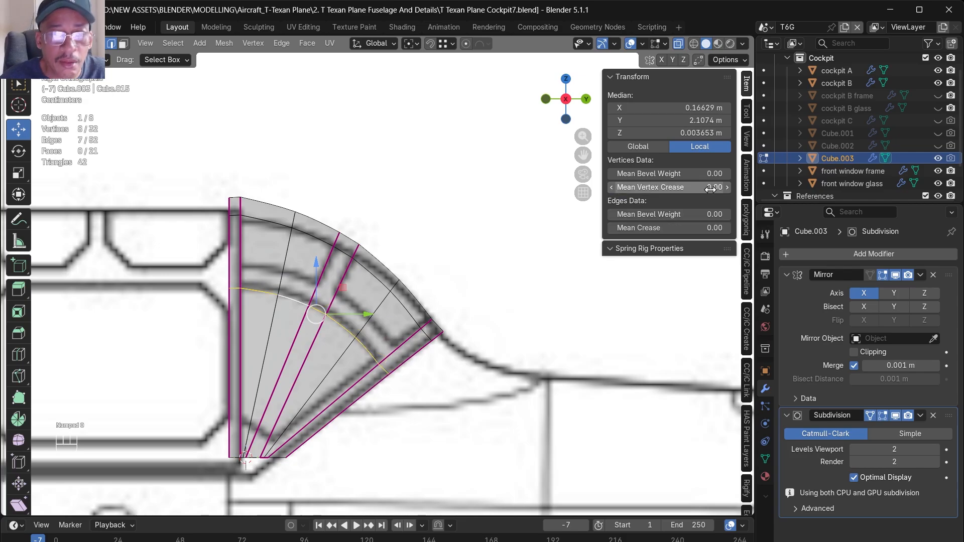
- Apply Cube.003's Mirror and Subdivision modifiers in Object Mode
middle_click_drag(503, 301, 454, 348)
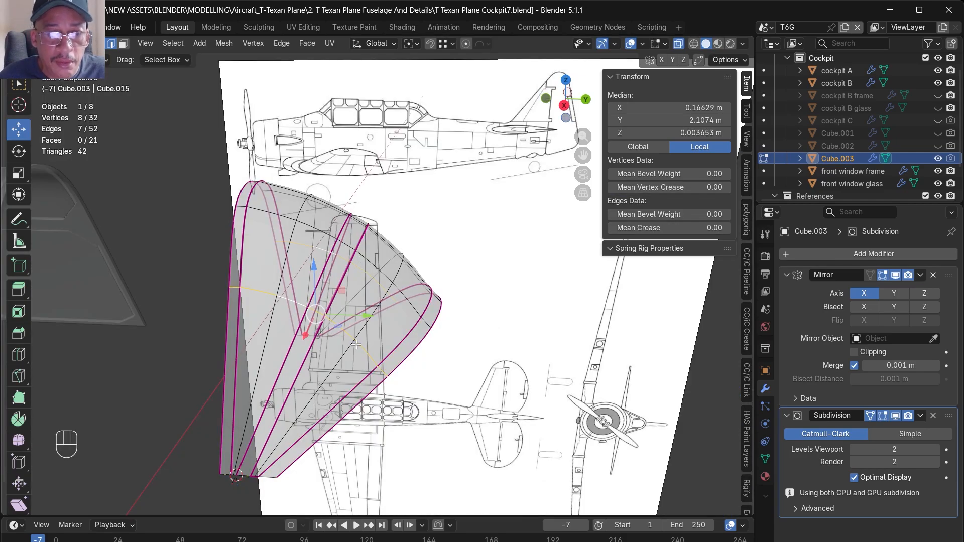
left_click(920, 275)
left_click(907, 290)
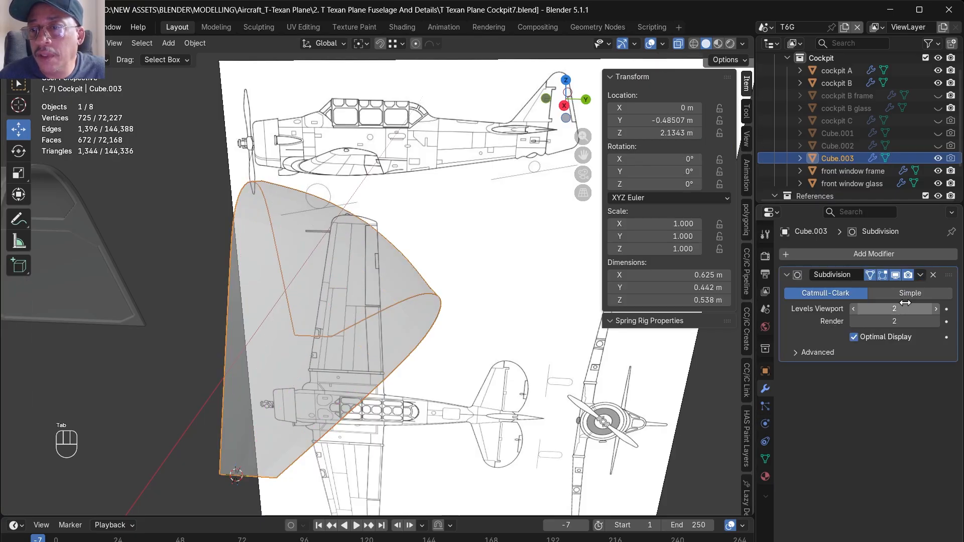
left_click(920, 275)
left_click(903, 295)
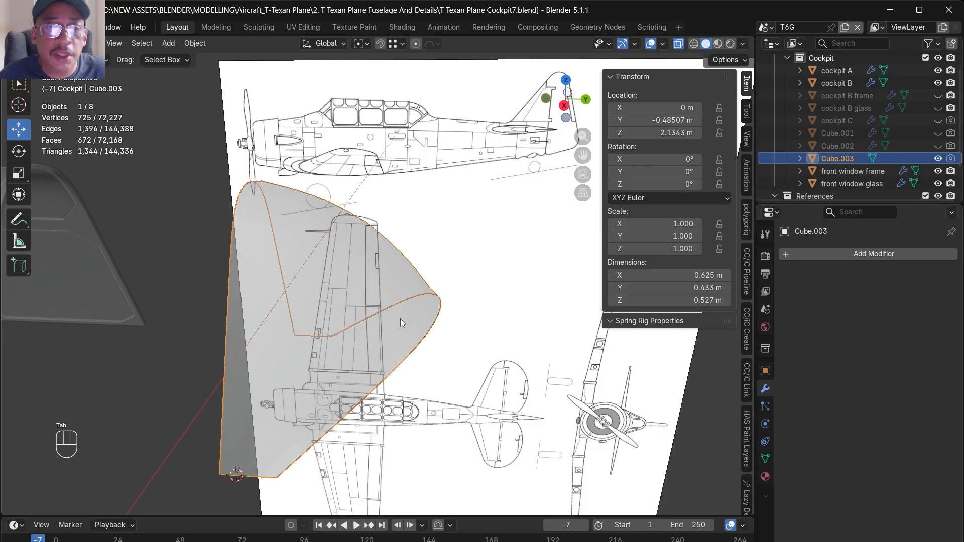
- Delete one half of Cube.003's mesh along the centreline and add a Mirror modifier on the X axis
key("Tab")
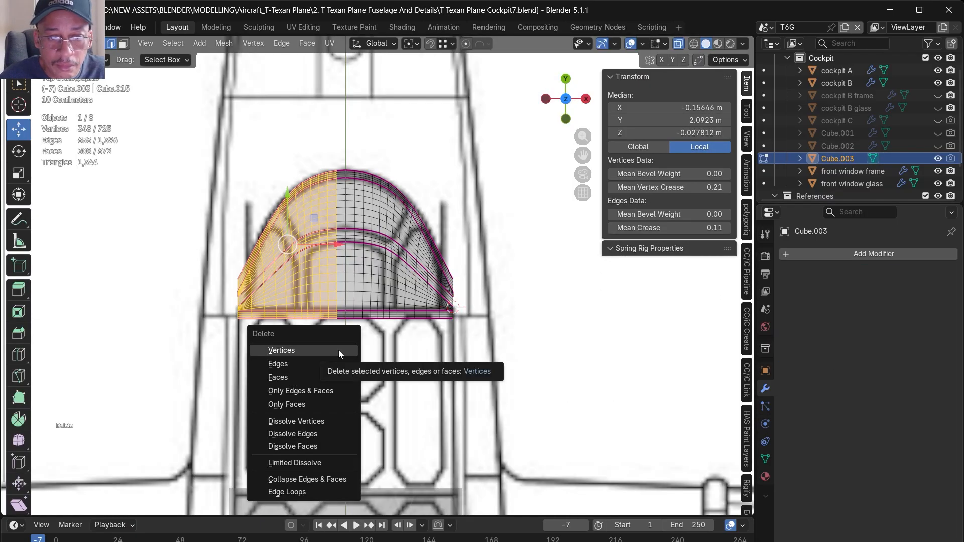
left_click(339, 351)
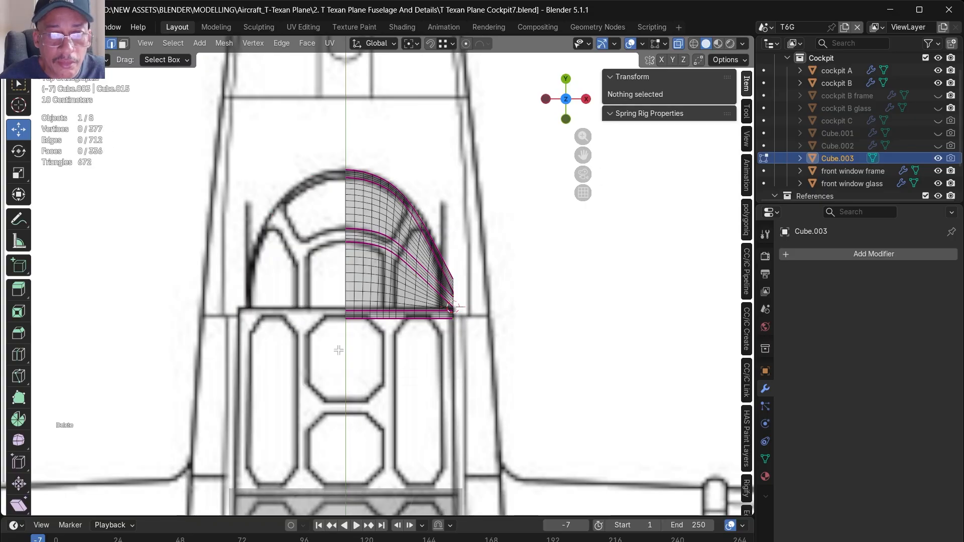
left_click(810, 254)
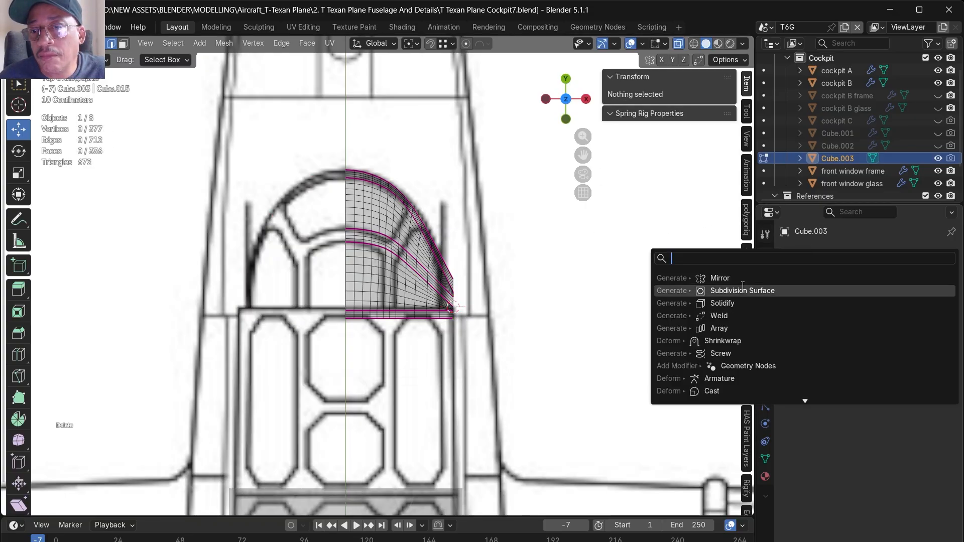
left_click(732, 298)
key("ctrl+z")
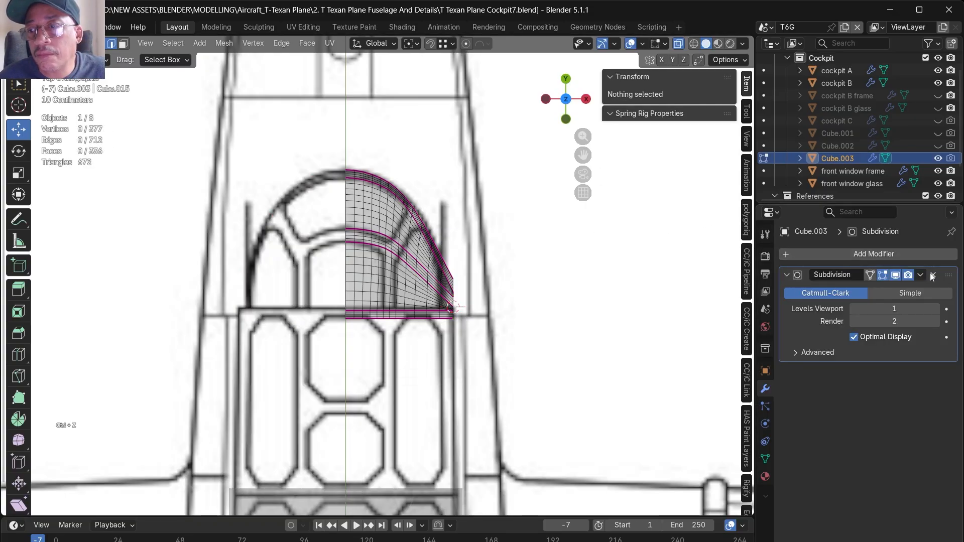
left_click(935, 276)
left_click(871, 256)
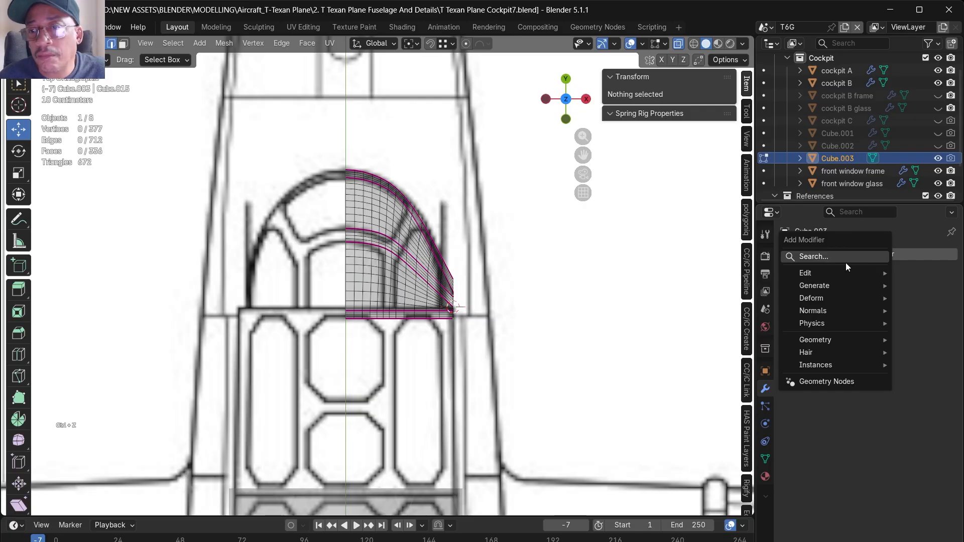
mouse_move(815, 285)
left_click(723, 359)
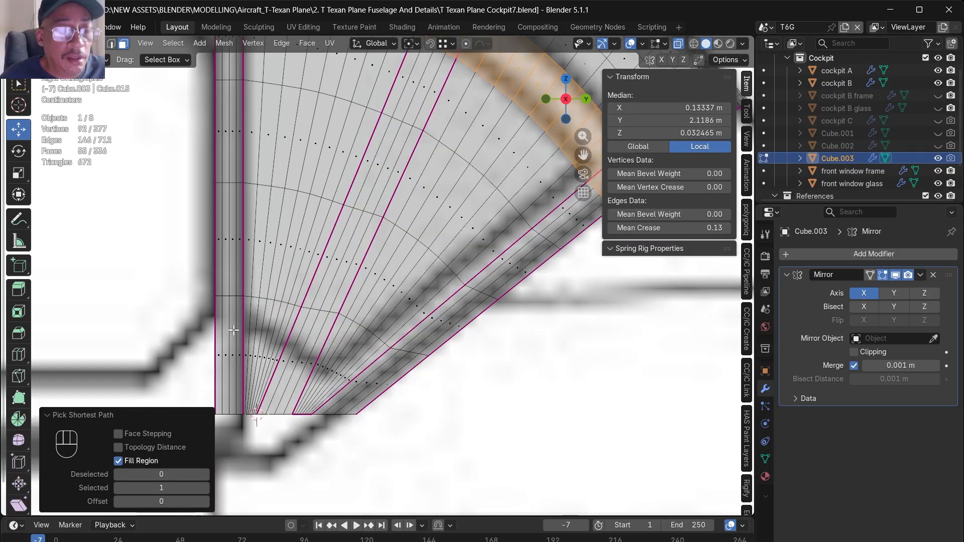
- Knife-cut a slanted line across the dome's lower corner, following the blueprint's frame edge from the front strip to the rear strip
left_click(208, 303)
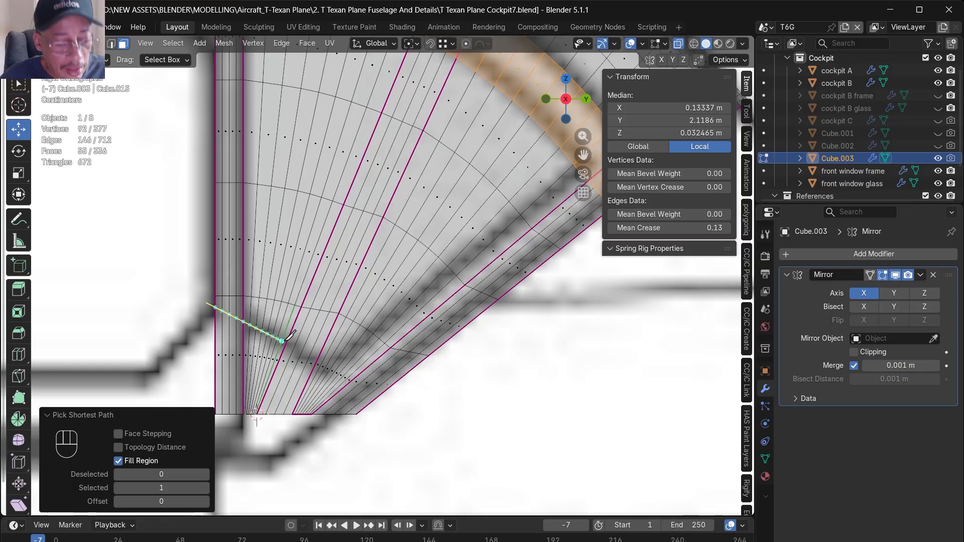
key("c")
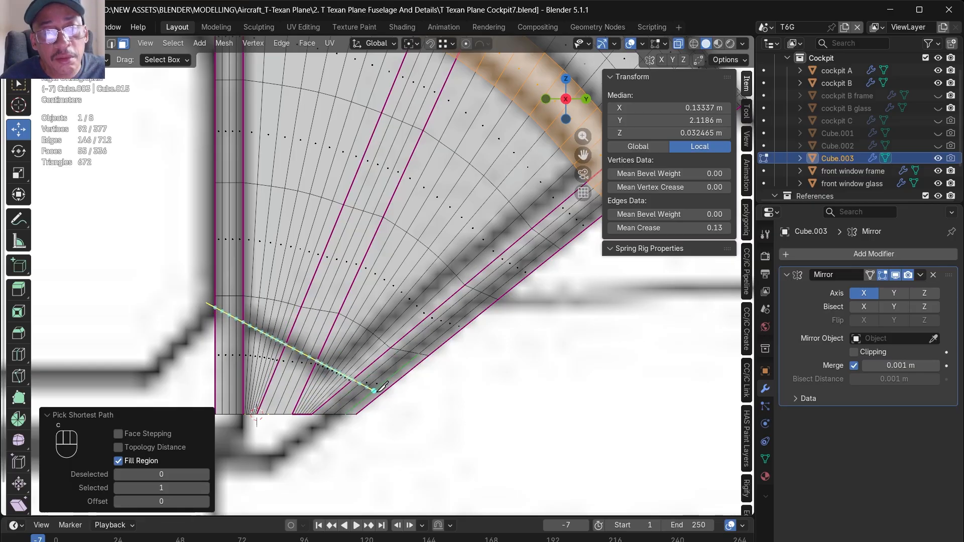
left_click(412, 398)
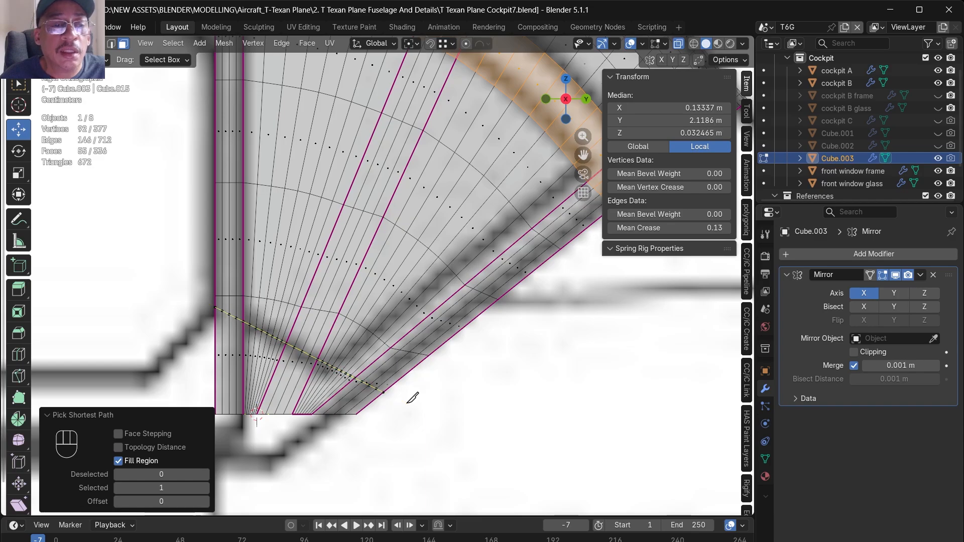
key("KP_Enter")
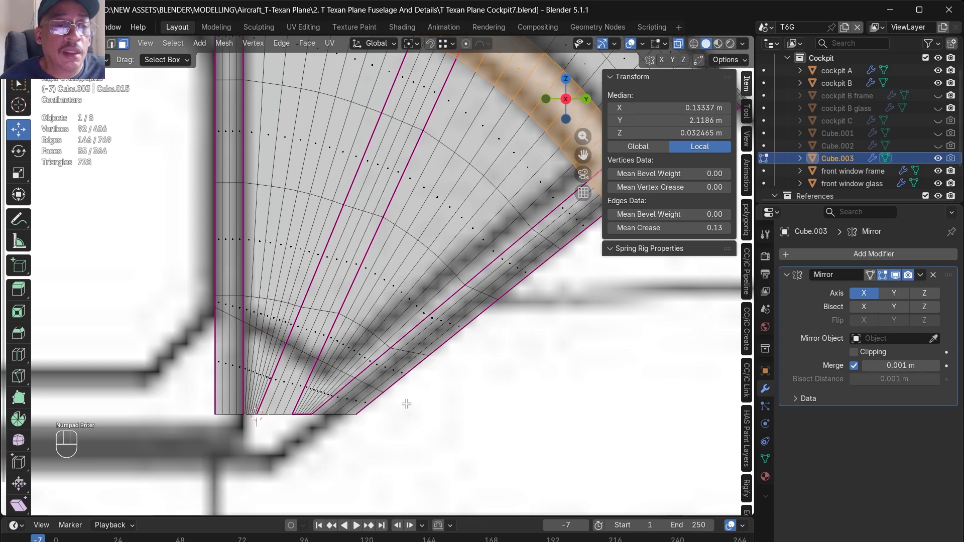
- Select the horizontal edge loop just above the new cut in edge mode and dissolve it
left_click(375, 336, "alt")
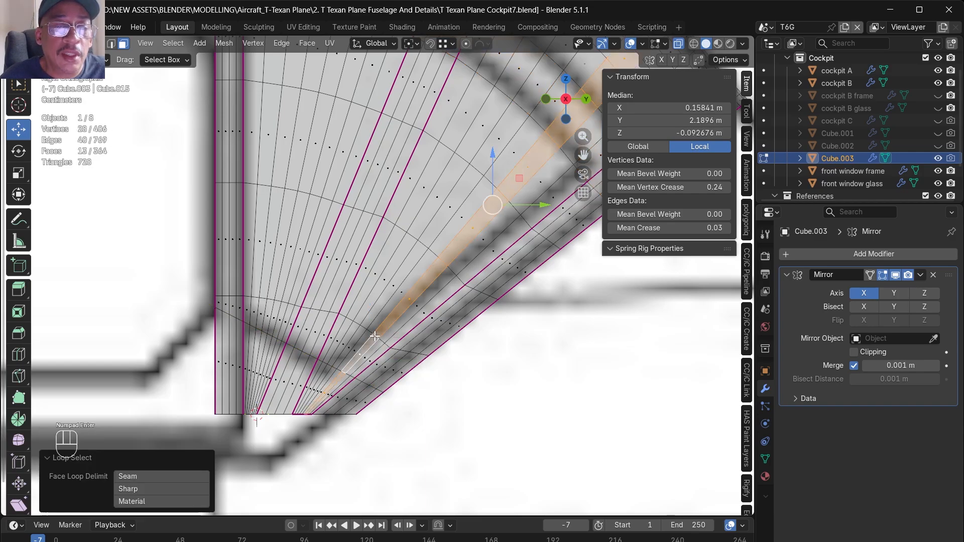
left_click(112, 43)
left_click(396, 346, "alt")
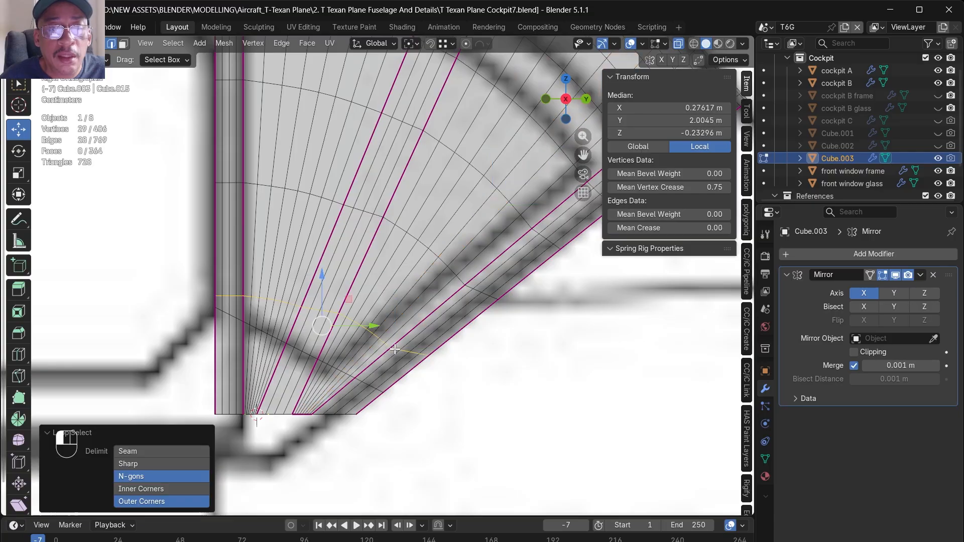
right_click(394, 347)
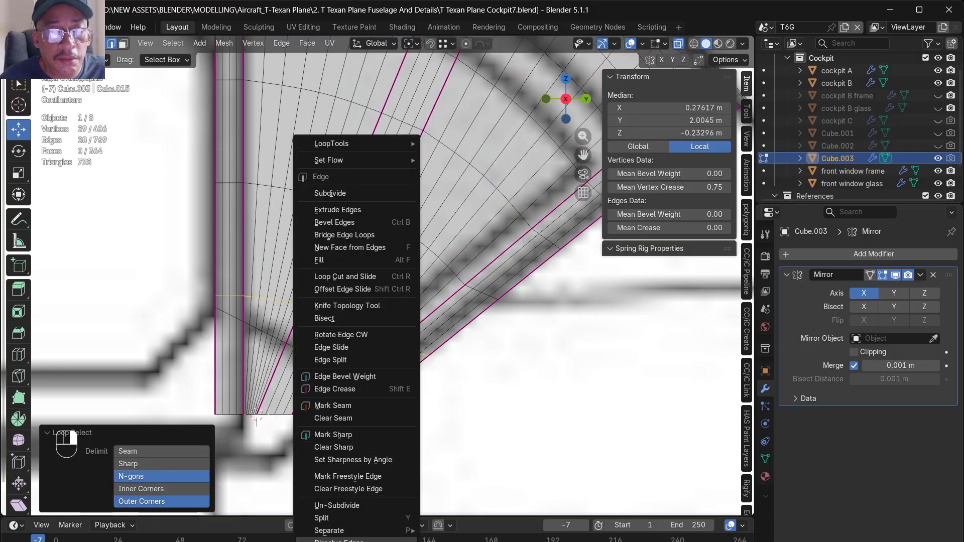
left_click(341, 539)
- Select the faces of the dome's slanted upper rib and curved horizontal band in face mode
scroll(502, 301, "up", 2)
mouse_move(436, 110)
left_mouse_down()
mouse_move(422, 142)
mouse_move(424, 123)
mouse_move(445, 121)
mouse_move(442, 138)
mouse_move(411, 194)
mouse_move(425, 137)
mouse_move(374, 246)
mouse_move(417, 190)
mouse_move(410, 216)
mouse_move(434, 252)
left_mouse_up()
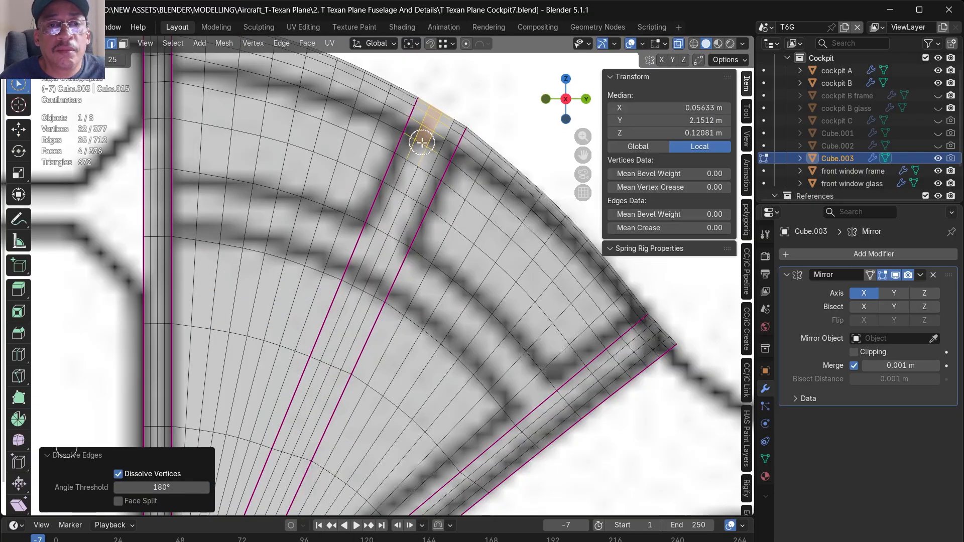
left_click(122, 44)
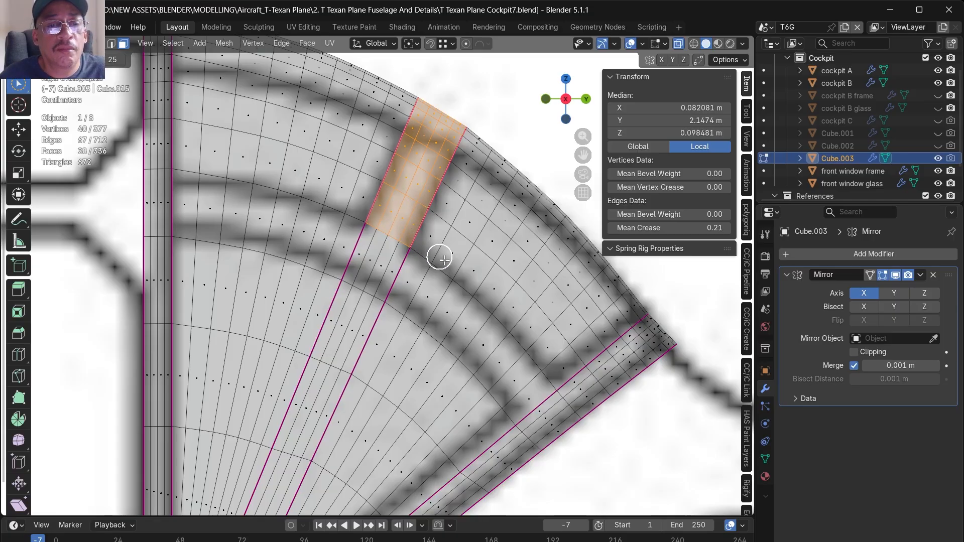
mouse_move(576, 442)
left_mouse_down()
mouse_move(517, 398)
mouse_move(431, 305)
mouse_move(329, 235)
mouse_move(213, 192)
mouse_move(148, 201)
mouse_move(230, 215)
left_mouse_up()
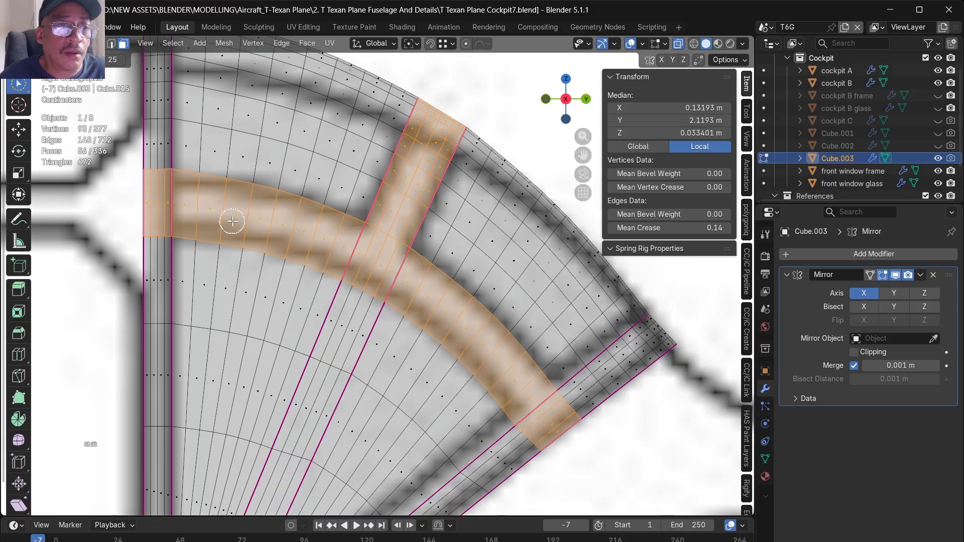
scroll(442, 288, "down", 6)
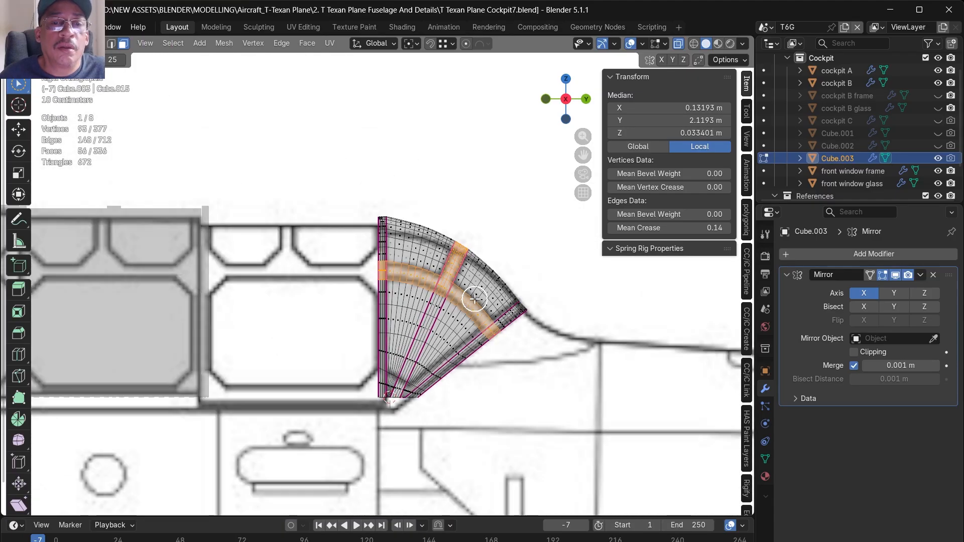
- Undo the latest changes and add the faces of the dome's lower corner to the frame selection with circle select
key("ctrl+z")
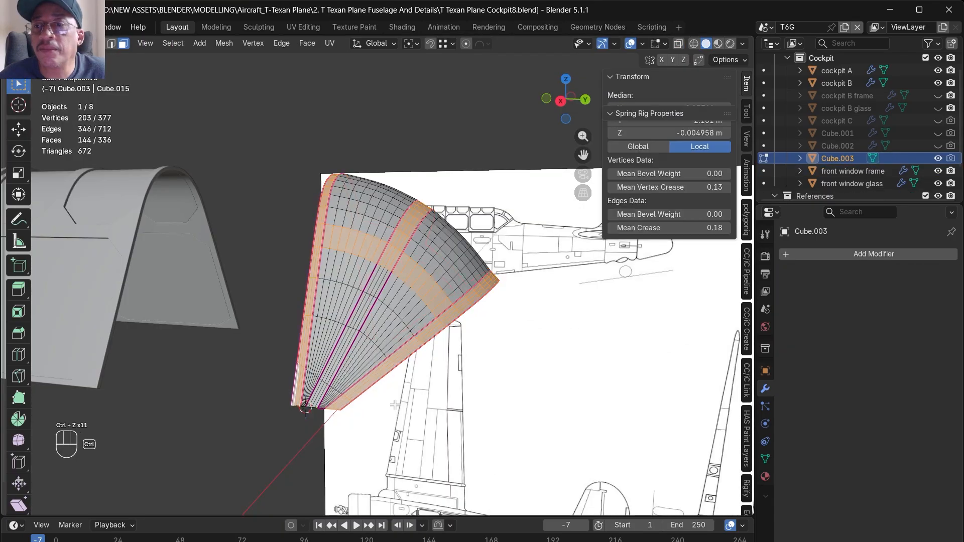
key("ctrl+z")
scroll(316, 389, "up", 3)
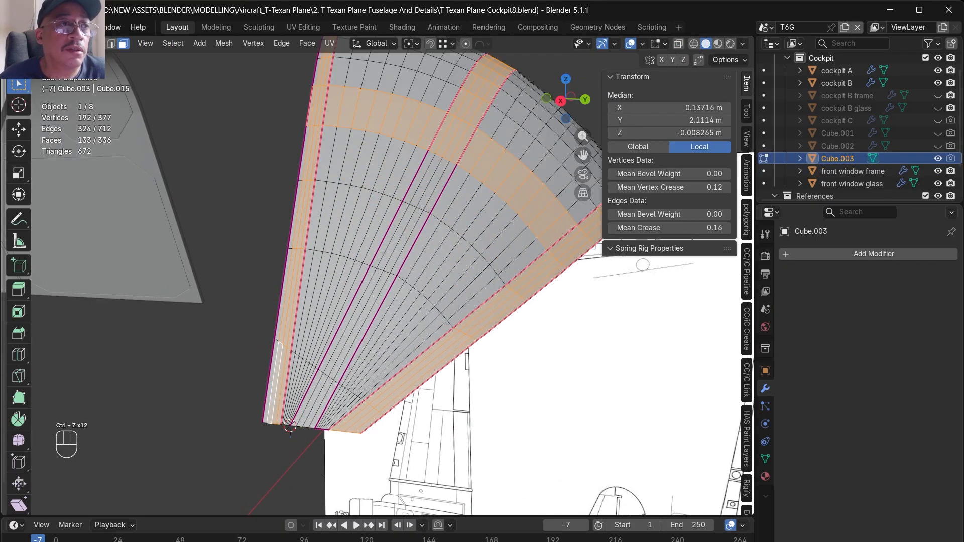
key("c")
mouse_move(275, 393)
left_mouse_down()
mouse_move(288, 383)
mouse_move(338, 408)
left_mouse_up()
mouse_move(350, 274)
middle_mouse_down()
mouse_move(381, 338)
mouse_move(401, 347)
middle_mouse_up()
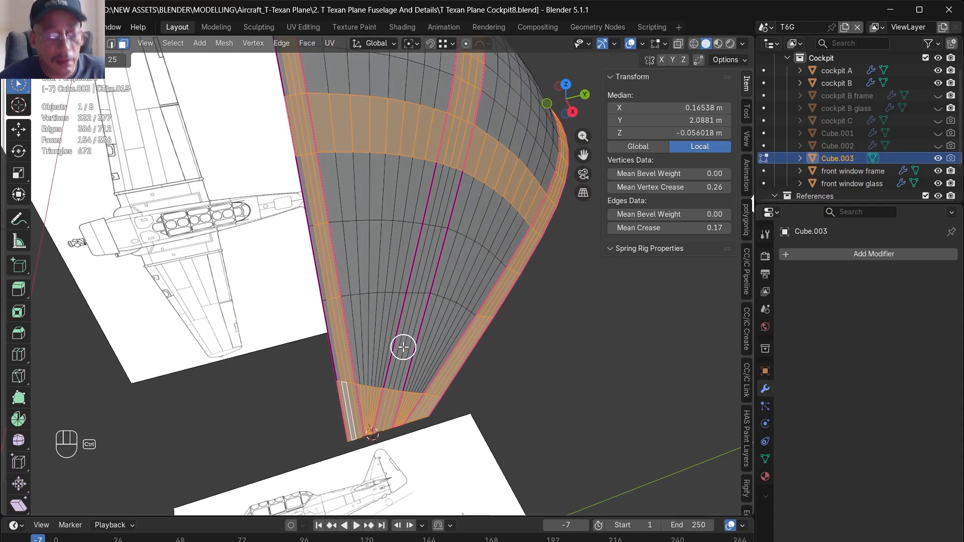
- Complete the frame face selection, separate it into its own object, and save the file
left_click(338, 382, "shift")
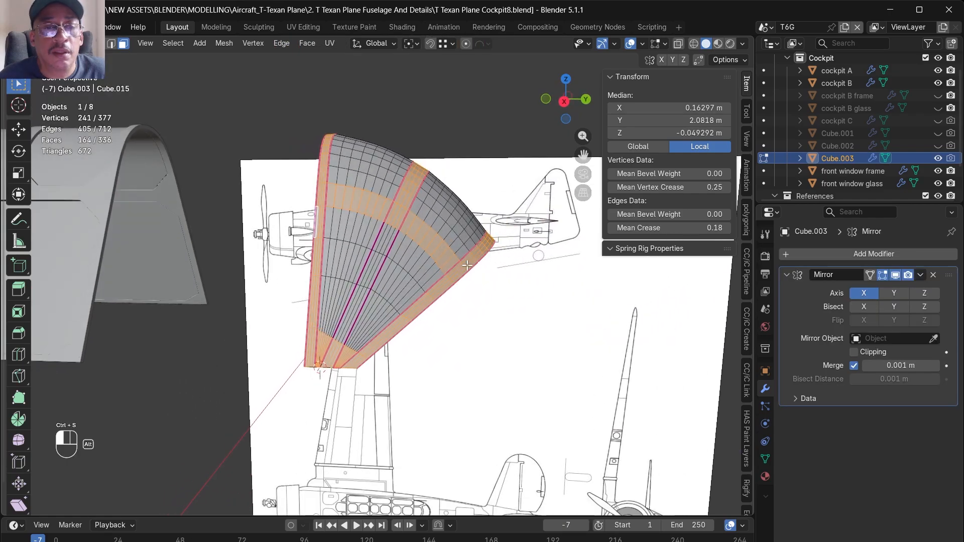
key("p")
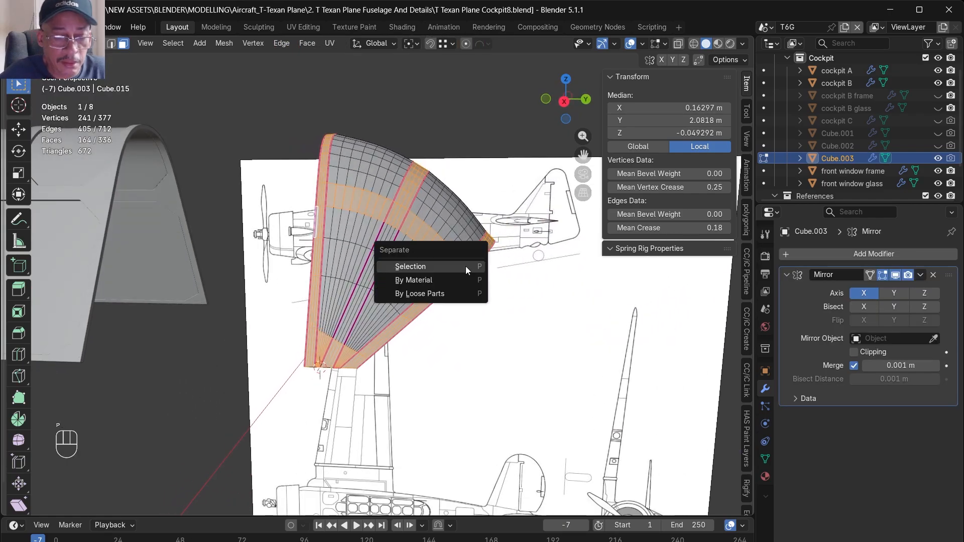
left_click(465, 266)
middle_click_drag(452, 284, 435, 269, "alt")
key("ctrl+s")
- Isolate the separated frame object Cube.004 in local view and apply its Mirror modifier in Object Mode
scroll(435, 269, "up", 4)
key("Tab")
left_click(436, 267)
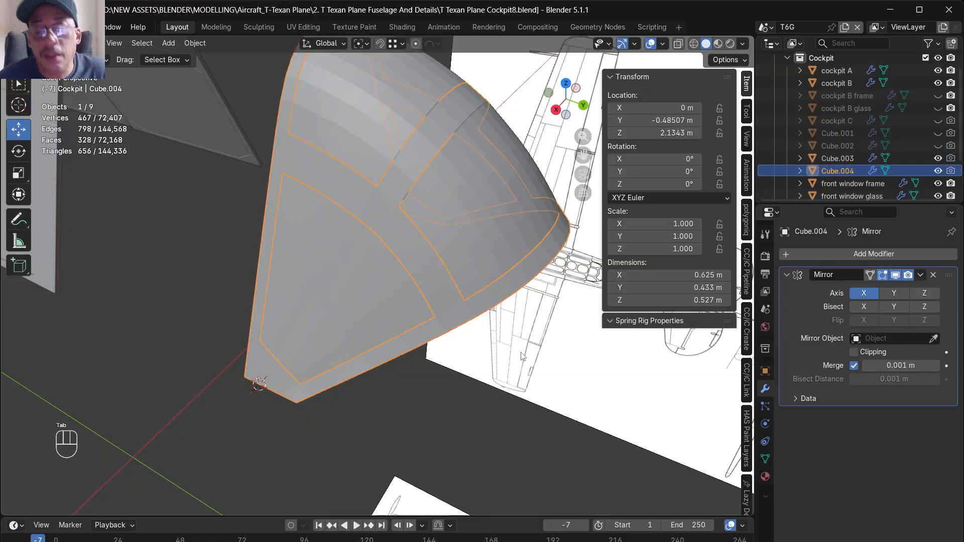
key("slash")
left_click(920, 276)
left_click(916, 289)
middle_click_drag(456, 381, 510, 357)
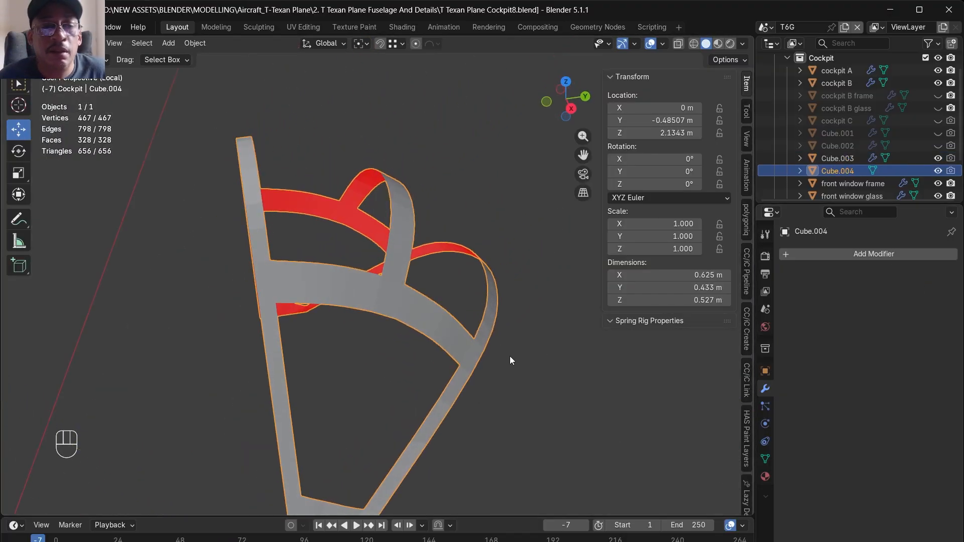
- Dissolve the surplus lengthwise edge loops in the frame's front and rear strips
key("Tab")
scroll(263, 419, "up", 4)
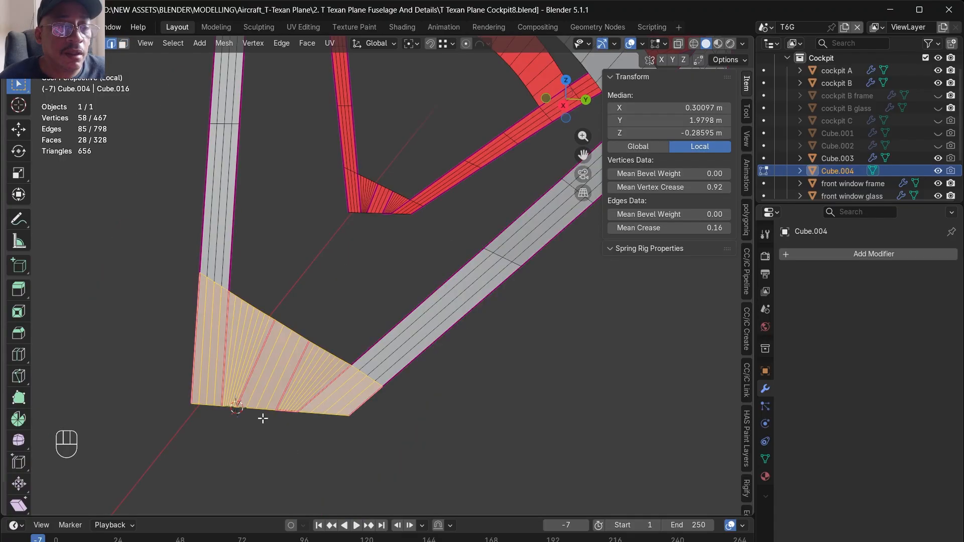
left_click(200, 385, "alt")
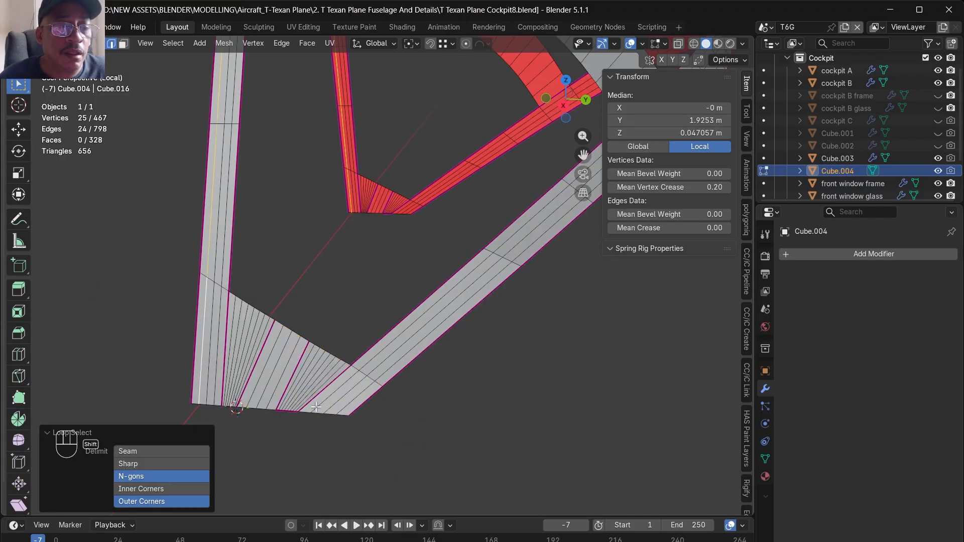
left_click(349, 402, "alt+shift")
right_click(349, 404)
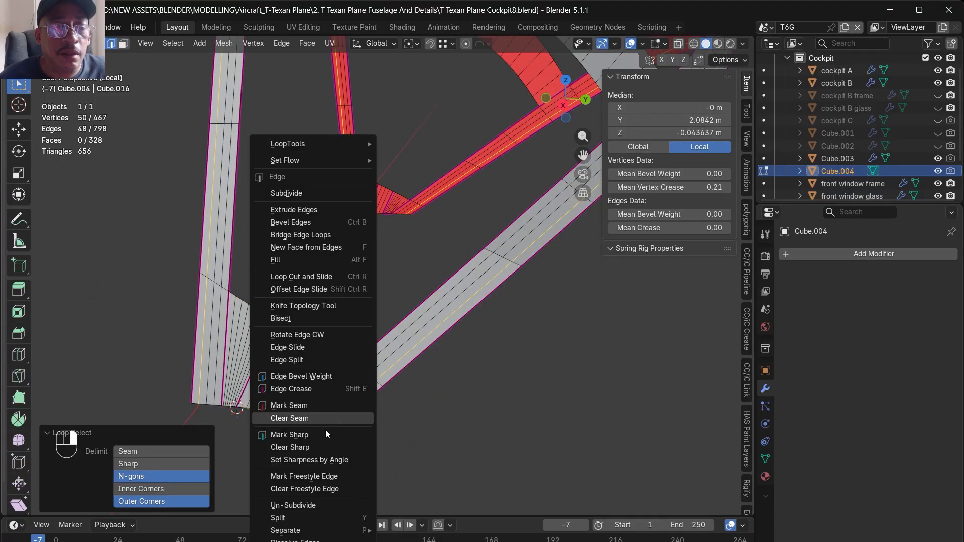
left_click(296, 540)
scroll(395, 437, "down", 4)
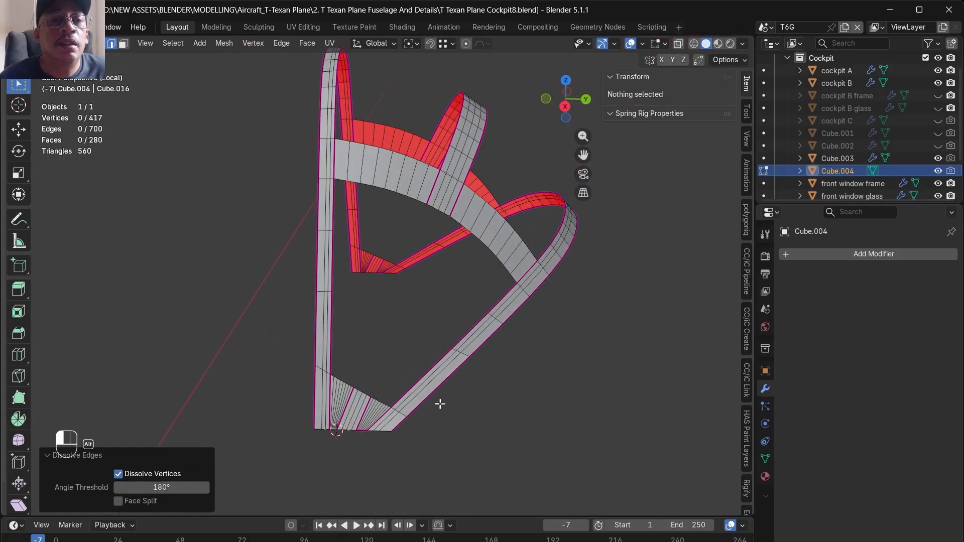
scroll(445, 293, "up", 4)
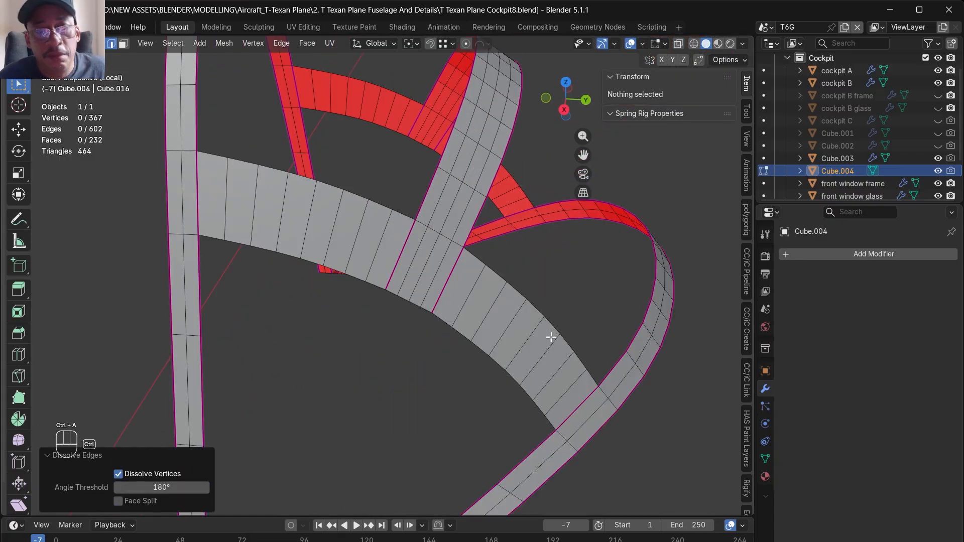
- Select all of the frame's faces and start an inset on them
left_click(504, 345)
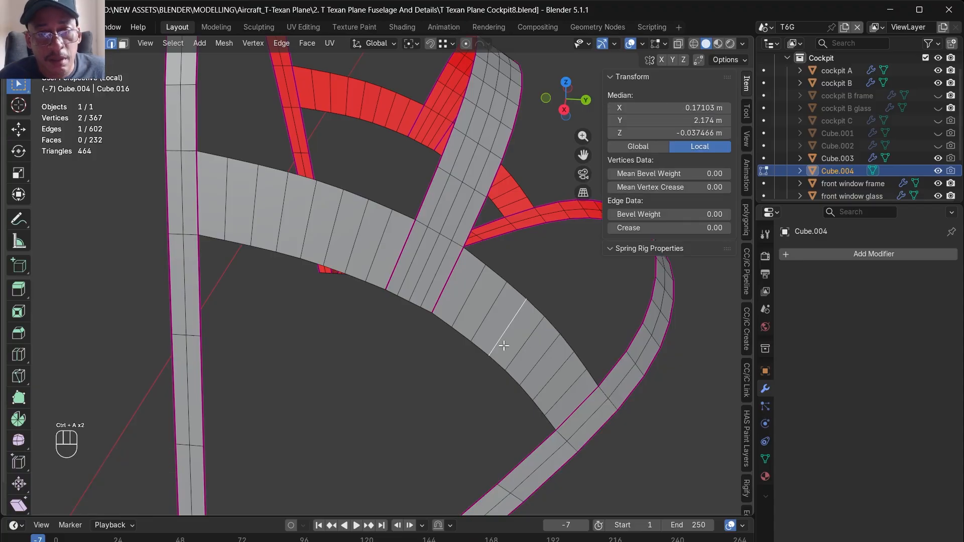
key("a")
scroll(502, 346, "down", 3)
key("a")
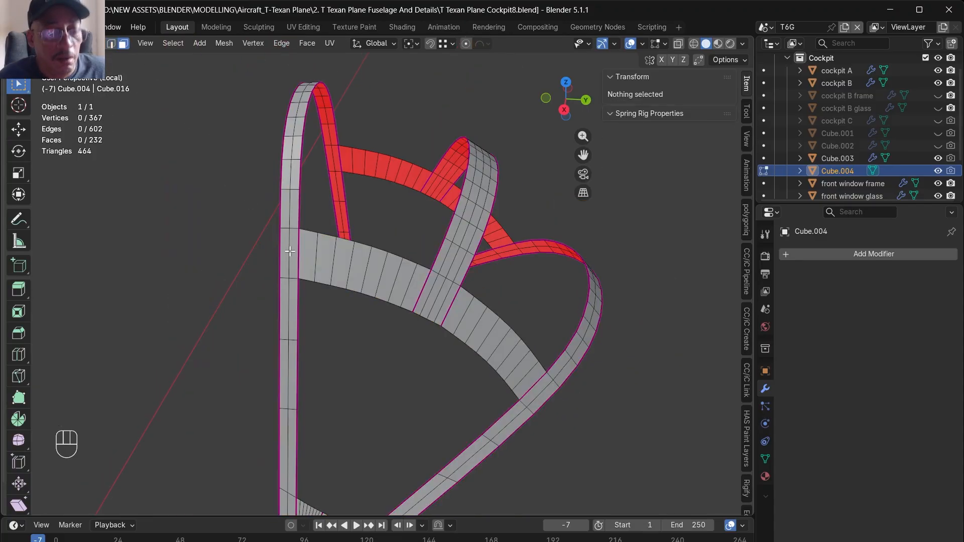
key("a")
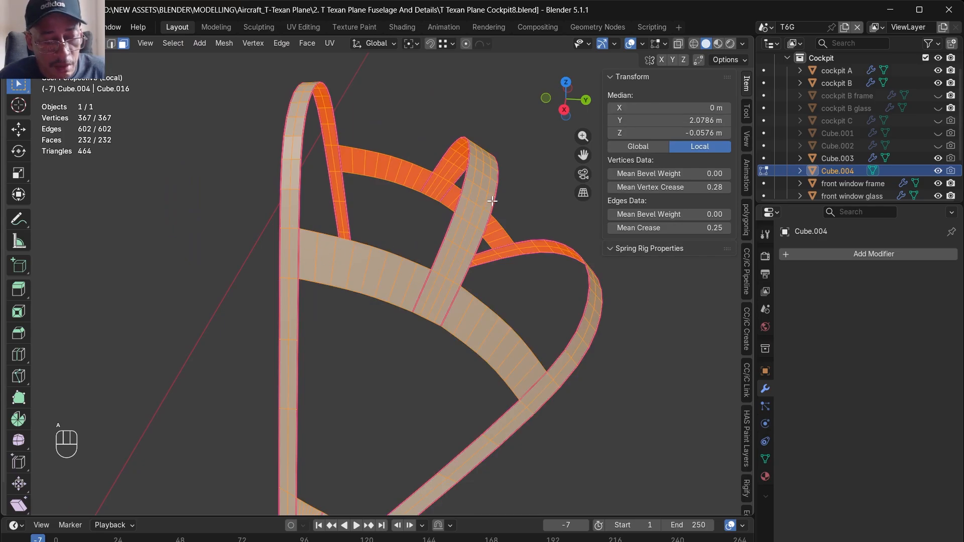
key("i")
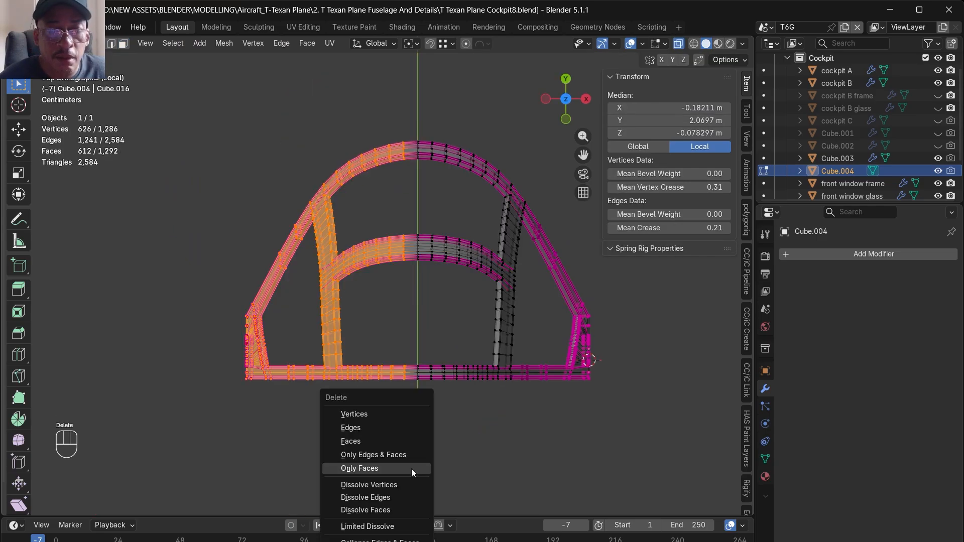
- Delete one half of the frame's mesh along the centreline and add a Mirror modifier on the X axis
key("Up")
key("Up")
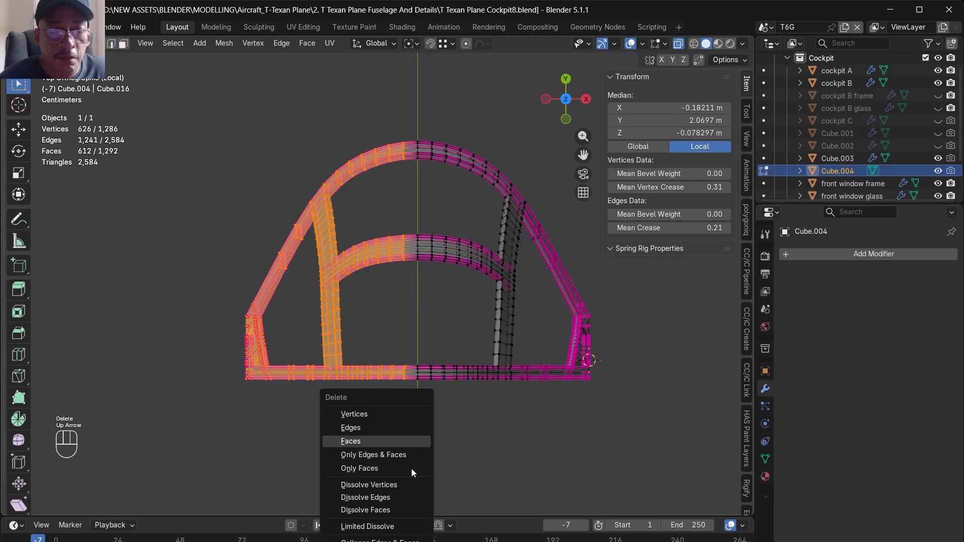
key("Up")
key("Up")
key("Return")
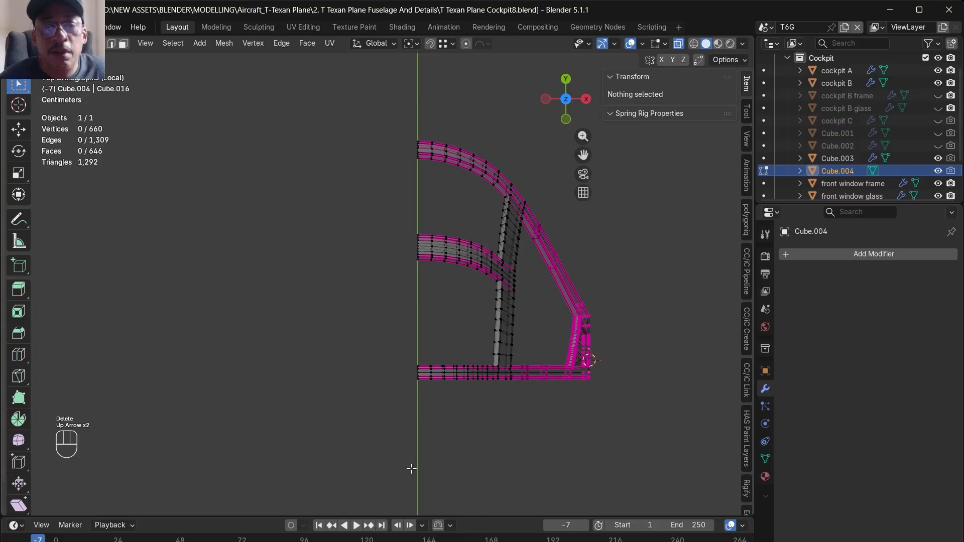
left_click(853, 253)
left_click(848, 255)
left_click(741, 297)
- Select the edge loops around the frame's outline and window openings and bevel them by about 0.0024 m with 2 segments
middle_click_drag(694, 311, 477, 322)
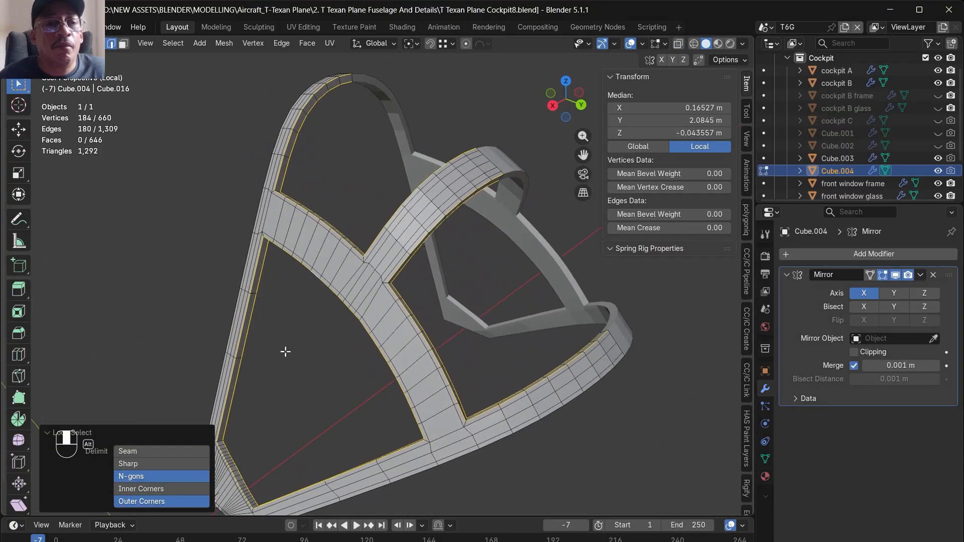
middle_click_drag(285, 351, 243, 242)
scroll(244, 242, "up", 4)
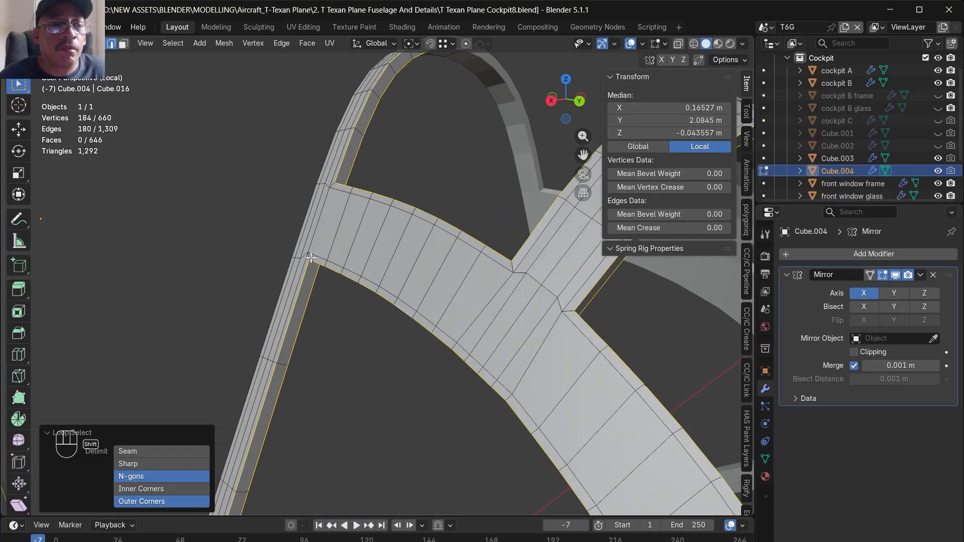
middle_click_drag(311, 280, 321, 213)
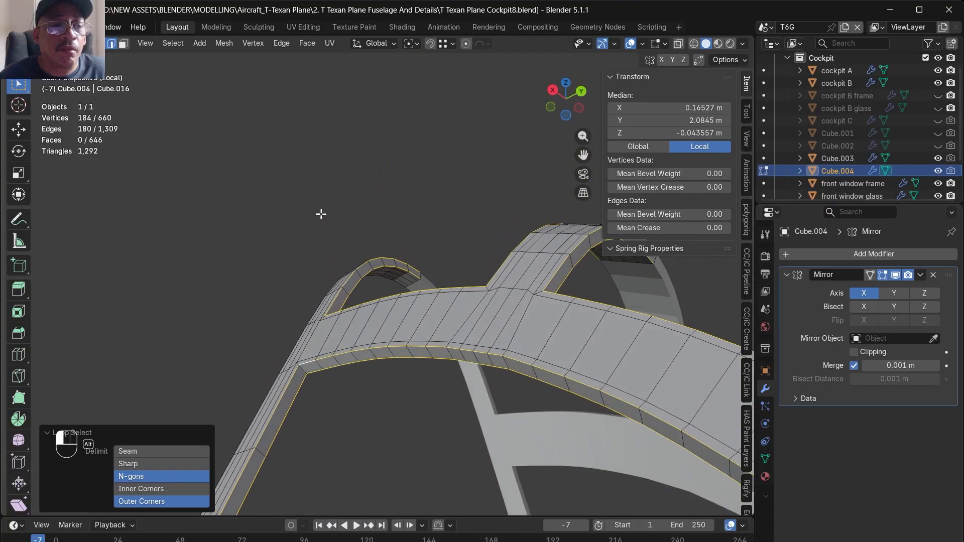
double_click(305, 373, "shift")
scroll(363, 234, "down", 7)
middle_click_drag(371, 327, 493, 390)
scroll(406, 269, "up", 6)
double_click(464, 357, "shift")
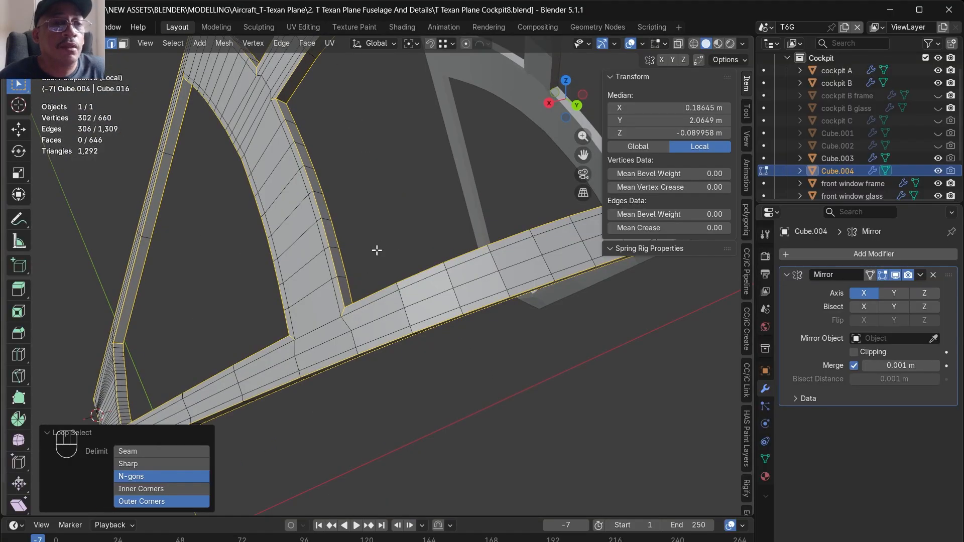
key("ctrl+b")
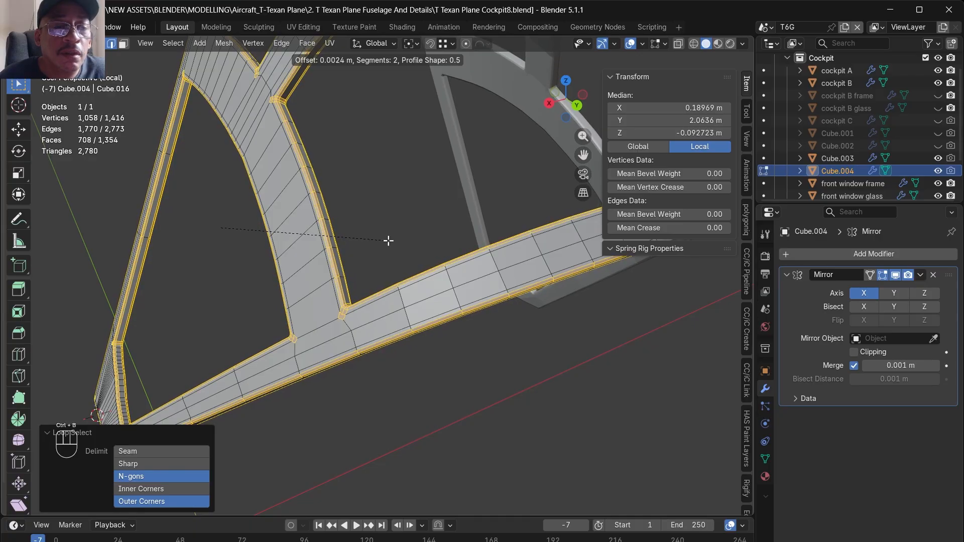
left_click(388, 241)
- Add a Subdivision modifier to the frame below its Mirror modifier
middle_click_drag(388, 240, 476, 300)
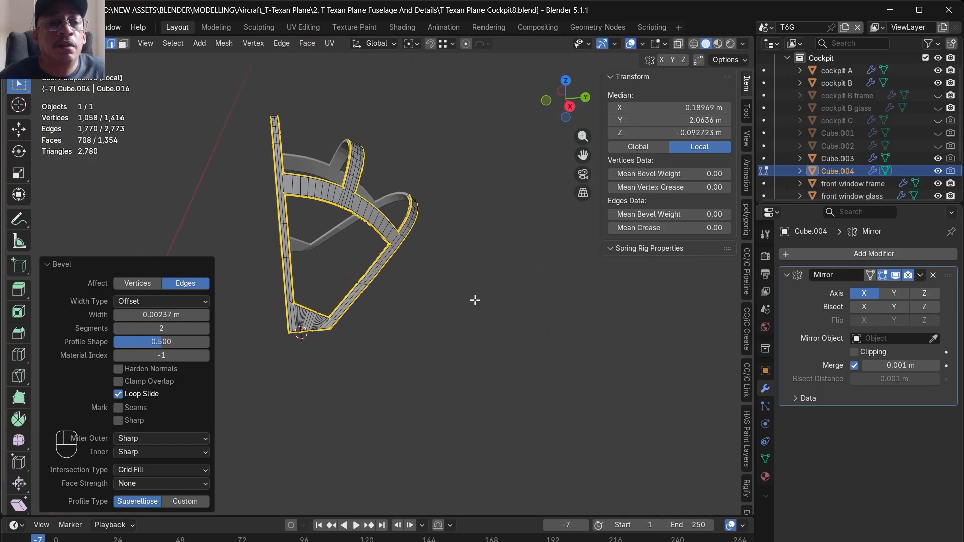
scroll(414, 291, "up", 5)
scroll(522, 339, "down", 4)
scroll(446, 400, "up", 7)
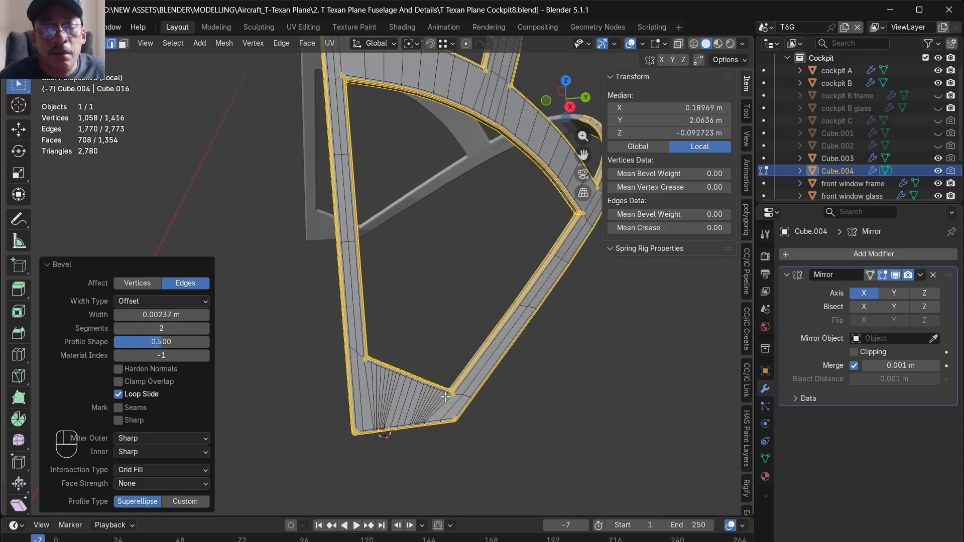
scroll(478, 419, "up", 3)
scroll(487, 413, "down", 1)
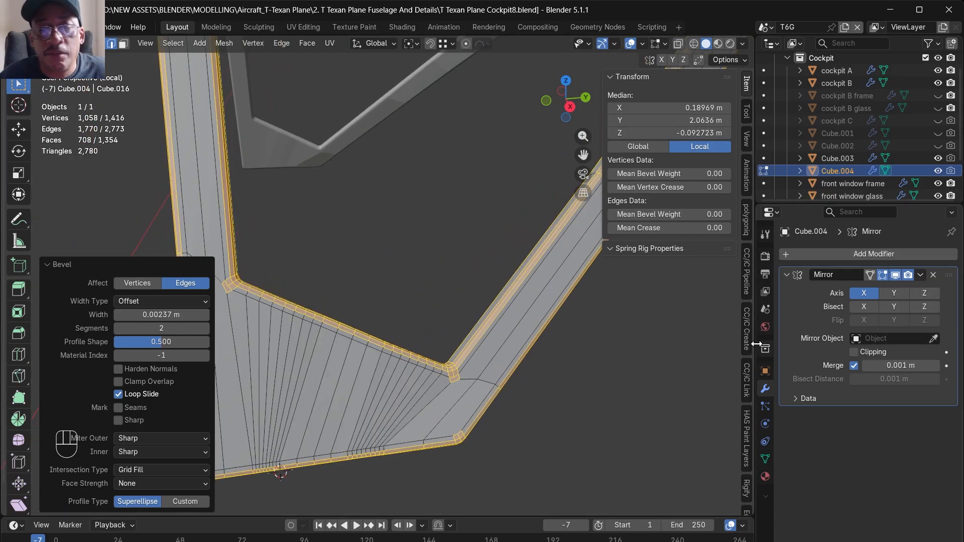
left_click(877, 254)
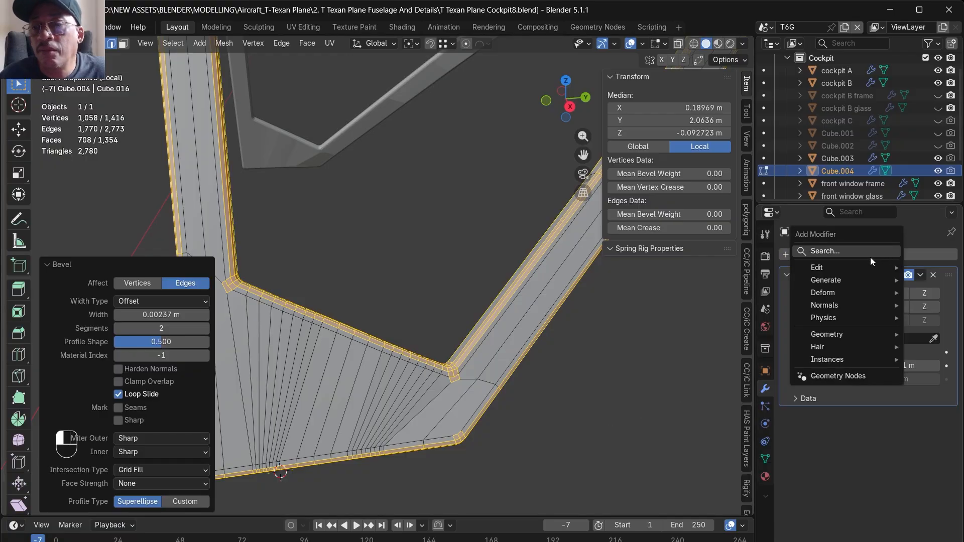
left_click(870, 257)
left_click(745, 310)
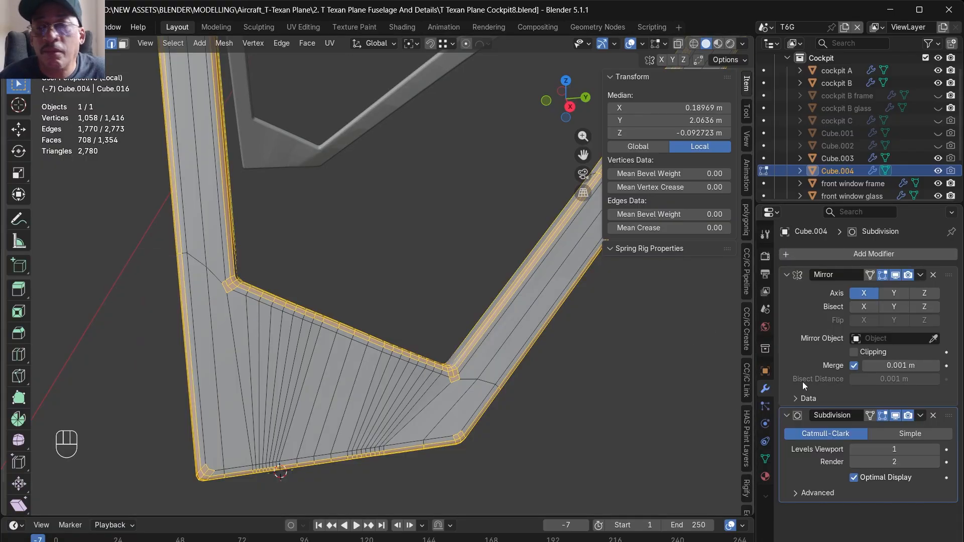
- Turn on the on-cage display of the frame's Subdivision modifier and save the file
left_click(867, 417)
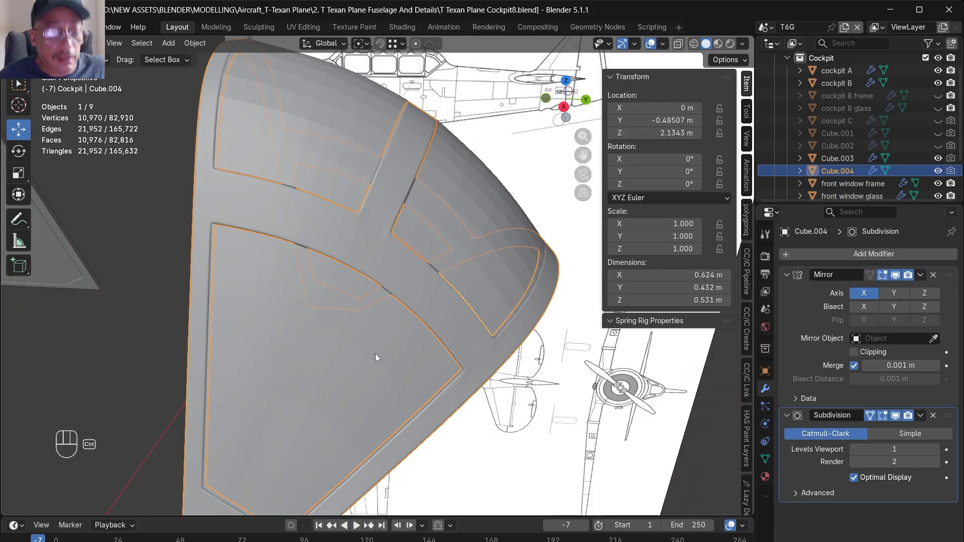
key("ctrl+s")
- Isolate the rear dome's glass object and add a Solidify modifier with 0.01 m thickness to it
scroll(376, 353, "down", 5)
middle_click_drag(427, 356, 366, 345, "alt")
left_click(311, 320)
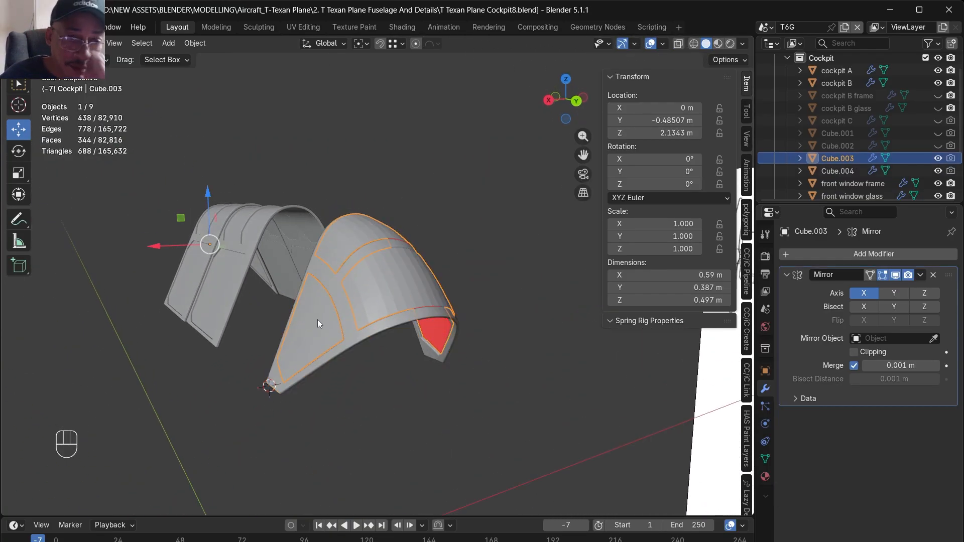
key("slash")
middle_click_drag(348, 305, 468, 332, "alt")
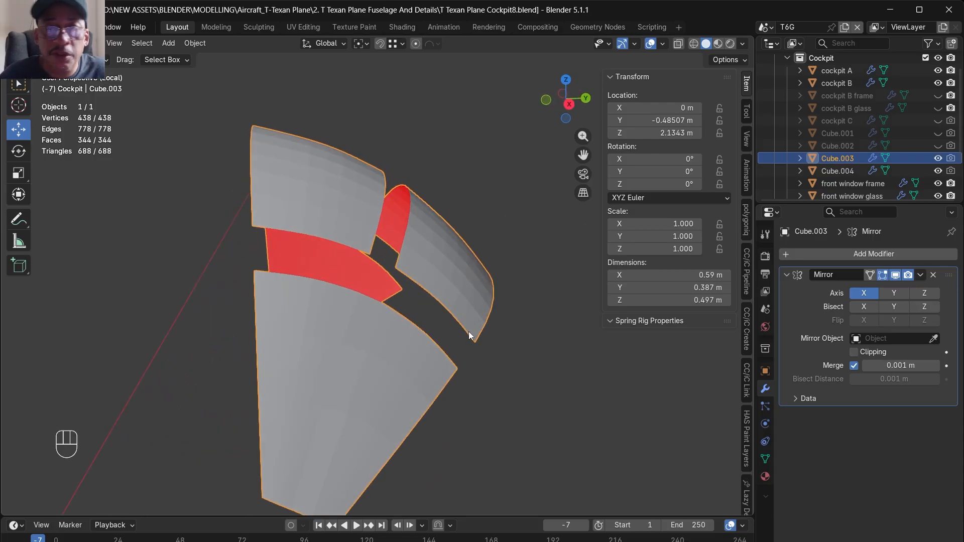
middle_click_drag(547, 351, 601, 405, "alt")
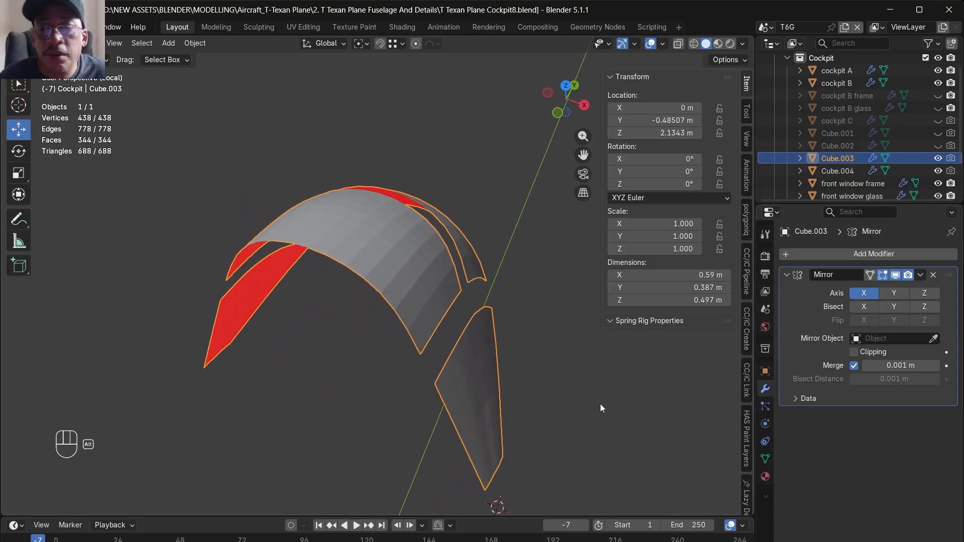
middle_click_drag(546, 375, 486, 335, "alt")
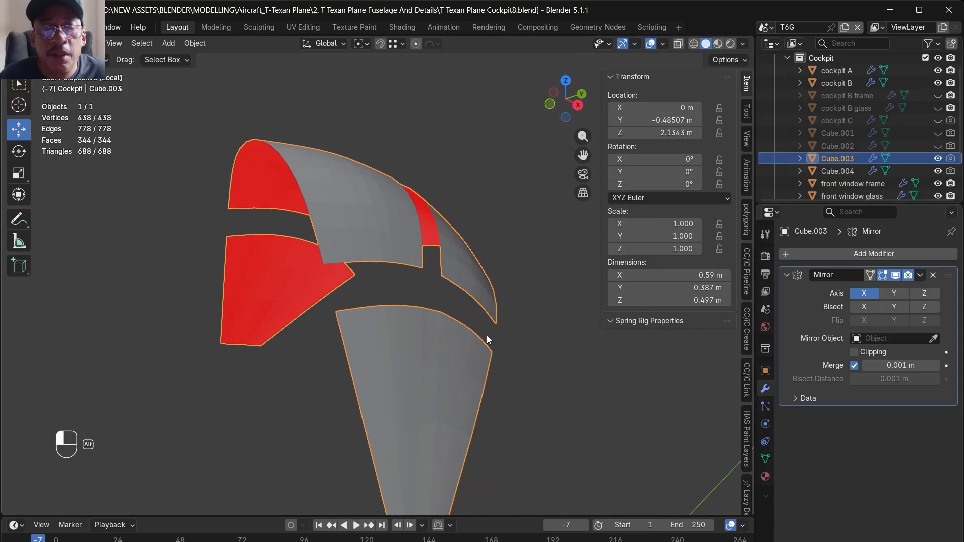
middle_click_drag(641, 384, 553, 325, "alt")
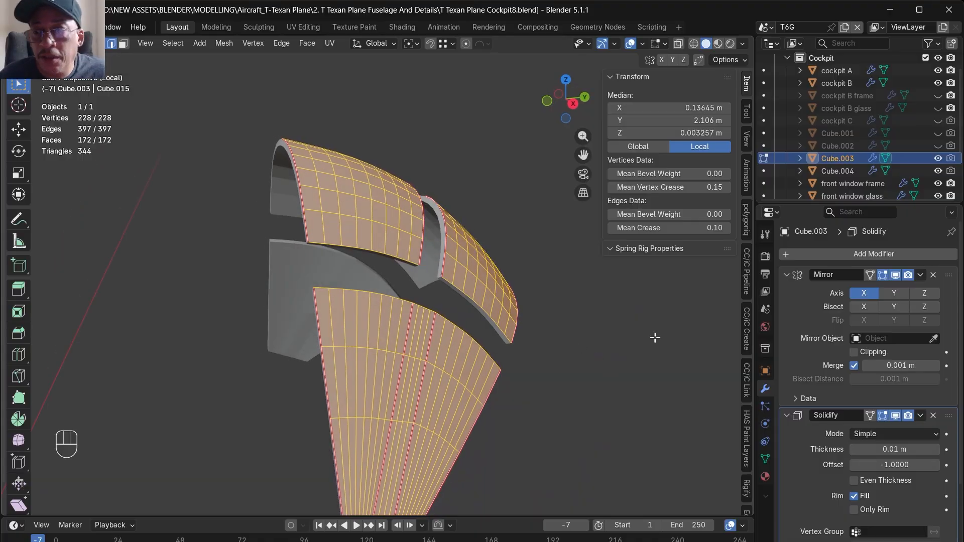
- Apply the glass object's Mirror modifier and its Solidify modifier
left_click(920, 275)
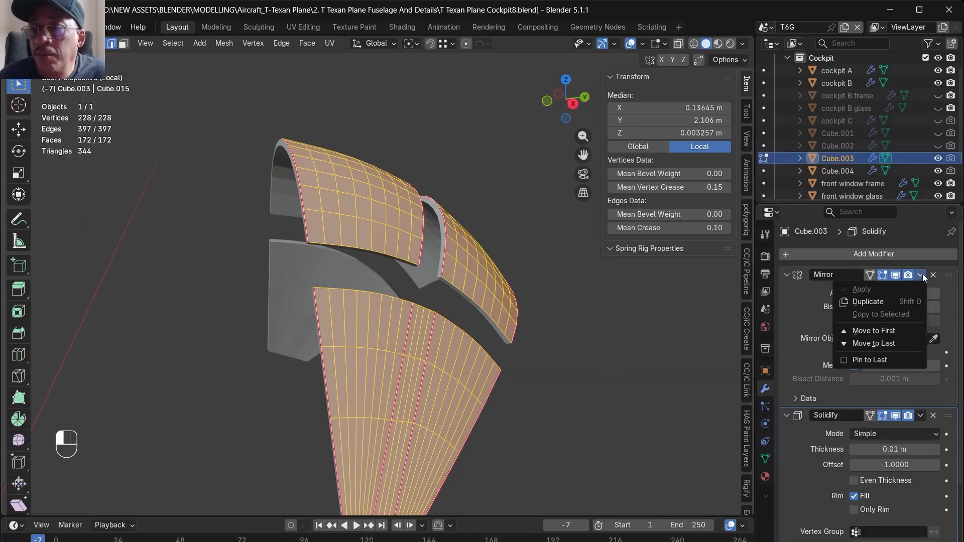
left_click(688, 329)
key("Tab")
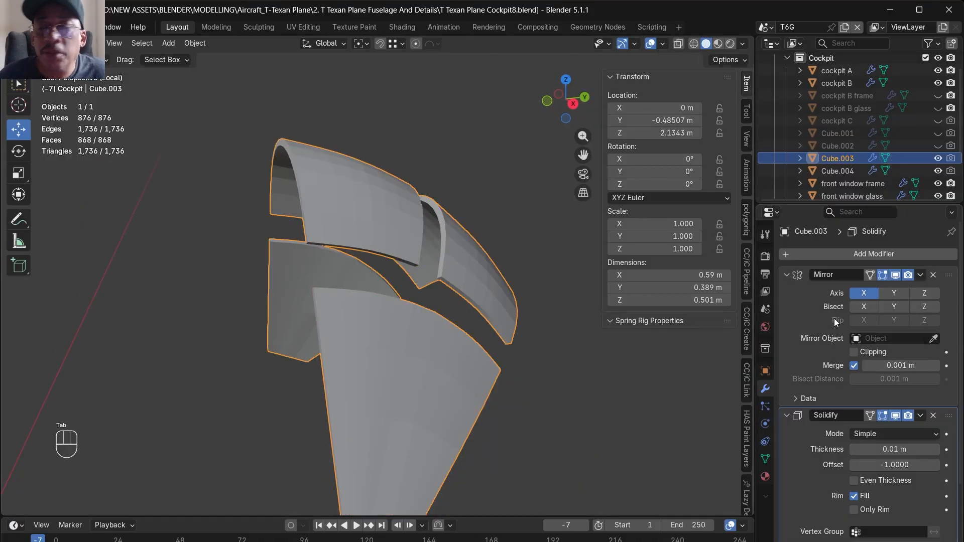
left_click(920, 274)
left_click(907, 288)
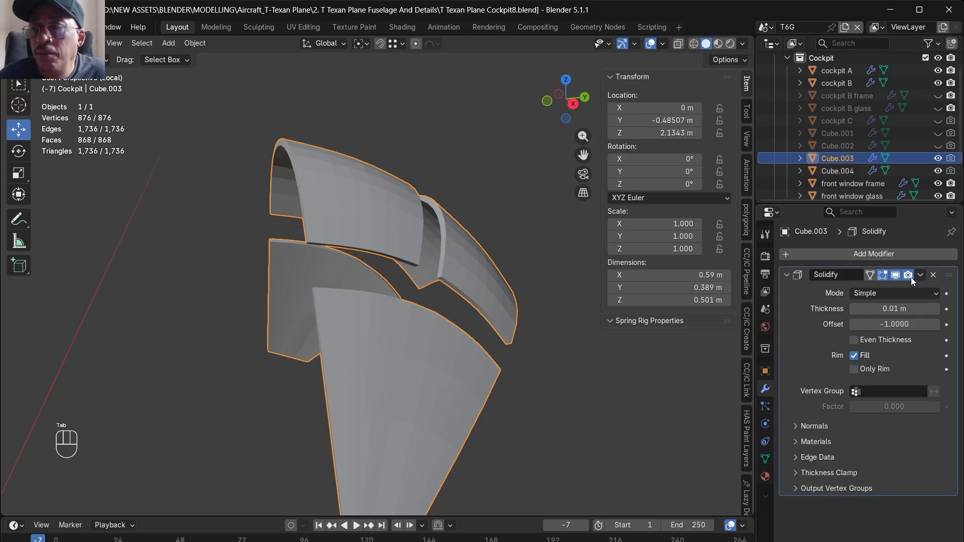
left_click(919, 275)
left_click(892, 288)
- Select the rim face loops around the two upper glass panes and one side pane and delete those faces
middle_click_drag(583, 372, 502, 474)
scroll(502, 479, "up", 1)
middle_click_drag(512, 437, 502, 393)
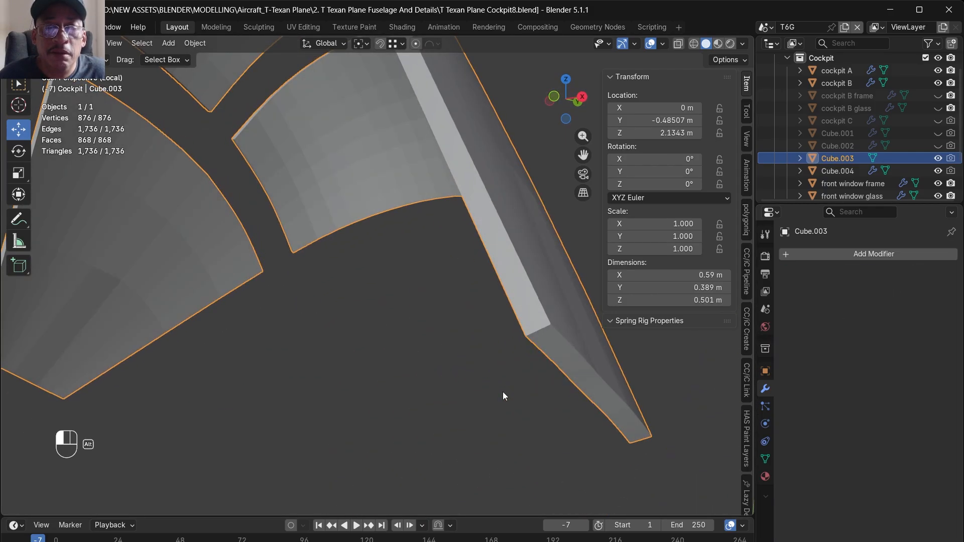
key("Tab")
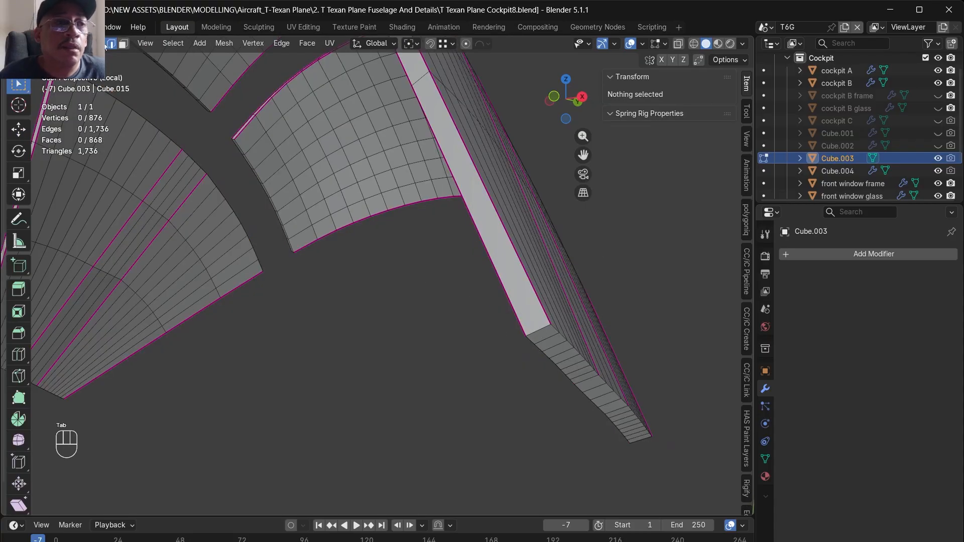
left_click(122, 45)
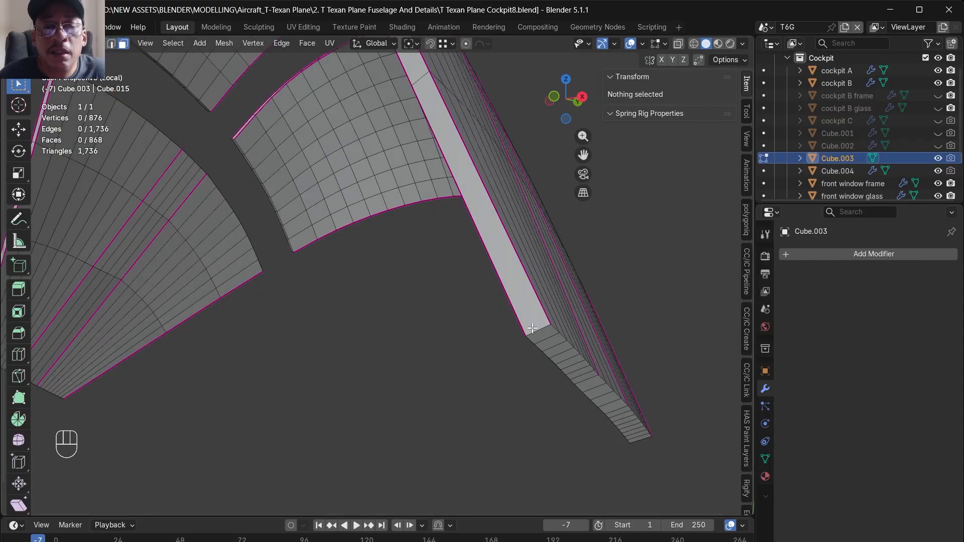
left_click(530, 328, "alt")
scroll(530, 328, "down", 4)
middle_click_drag(560, 246, 523, 101)
scroll(497, 173, "up", 3)
scroll(497, 173, "up", 2)
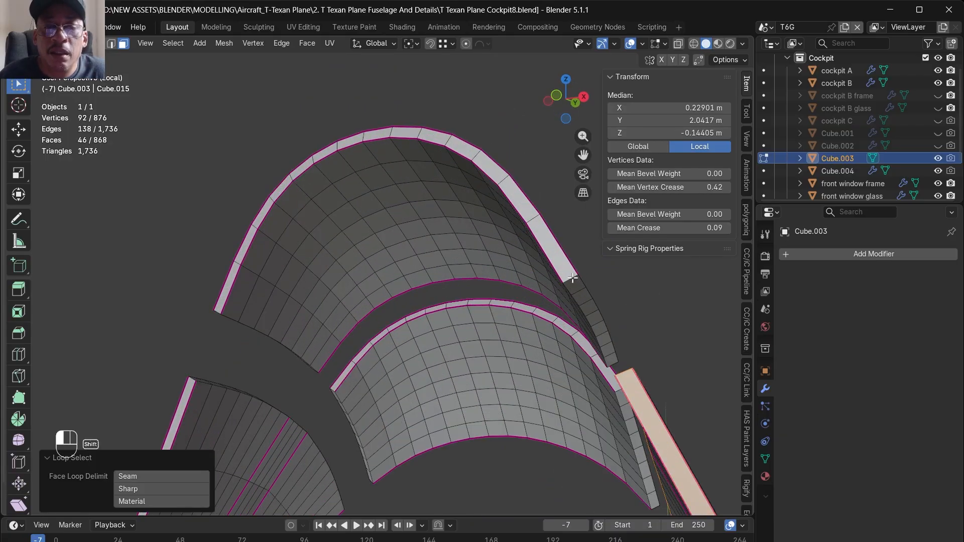
left_click(575, 284, "alt+shift")
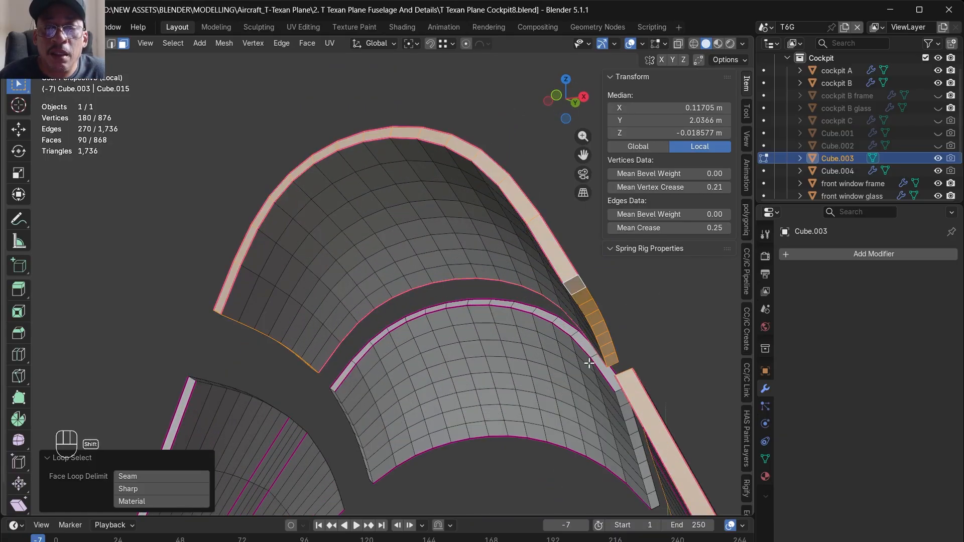
left_click(621, 394, "alt+shift")
key("Delete")
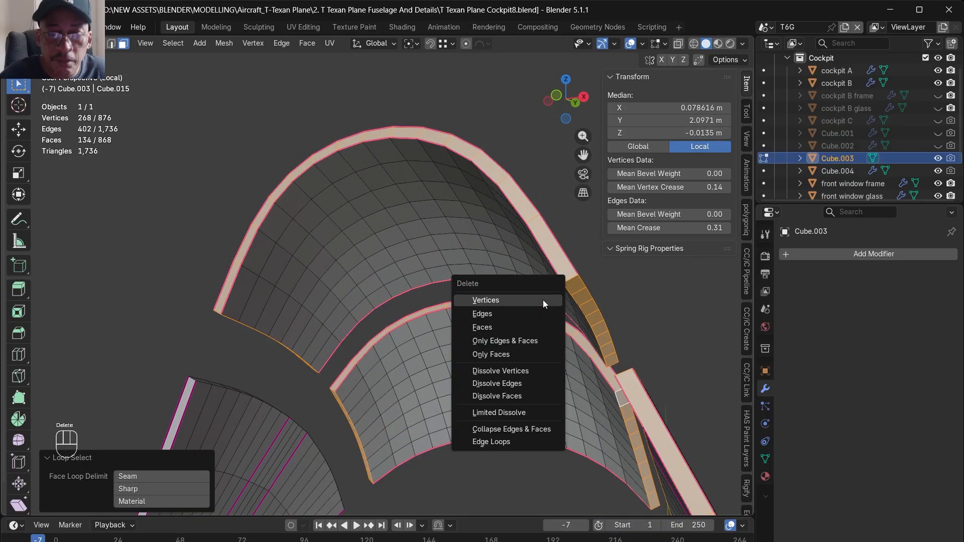
key("Down")
key("Down")
key("Return")
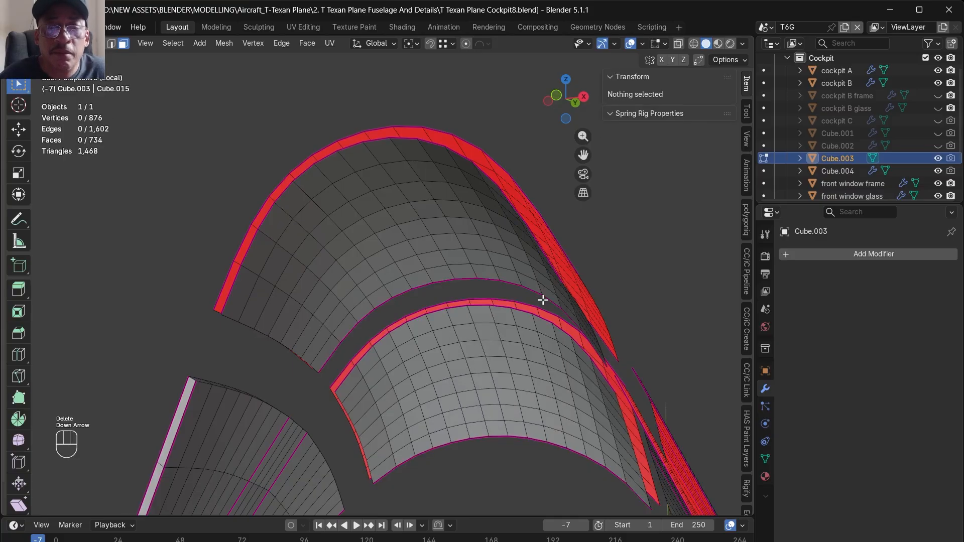
- Select the linked outer faces of the two upper panes and the same side pane and delete them
left_click_drag(525, 278, 455, 340, "alt")
left_click(456, 292)
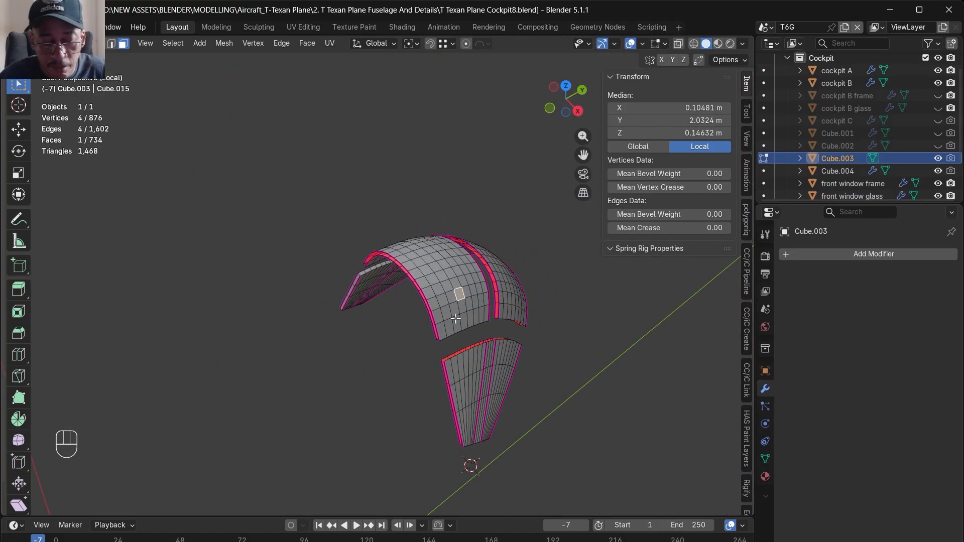
key("l")
left_click(507, 300, "shift")
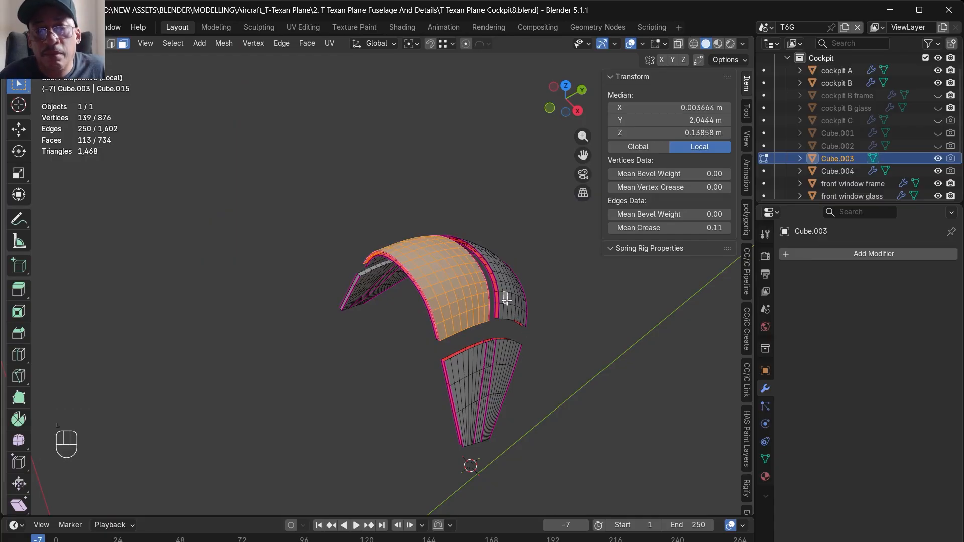
key("l")
left_click(500, 376, "shift")
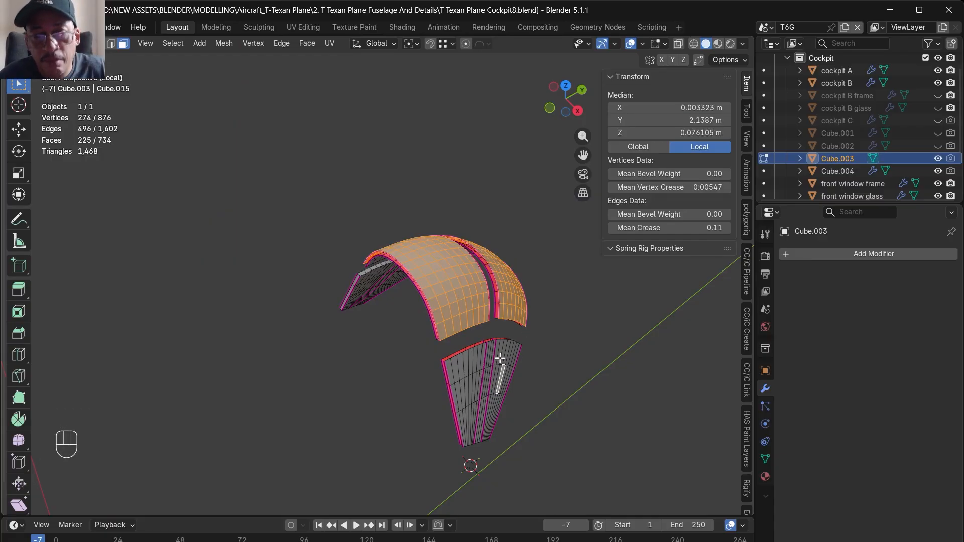
key("l")
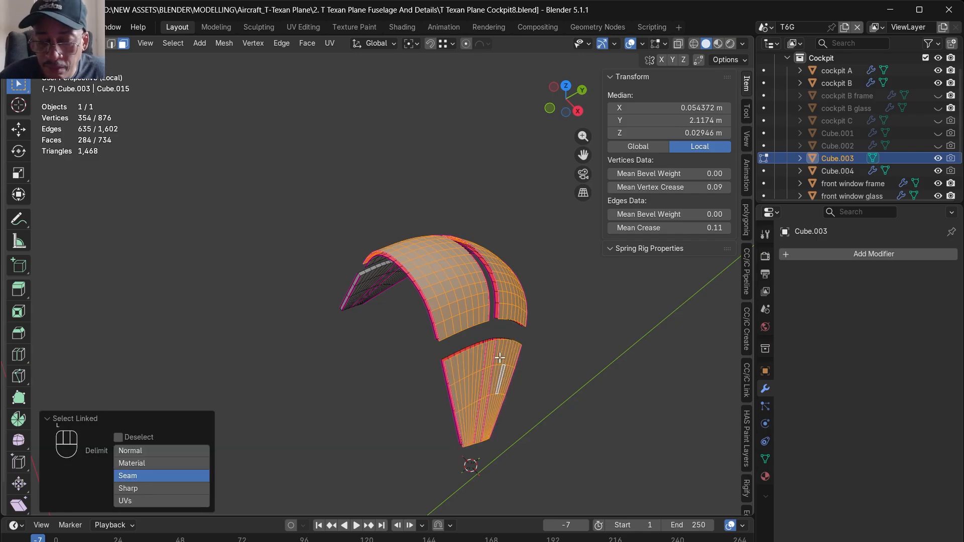
key("Delete")
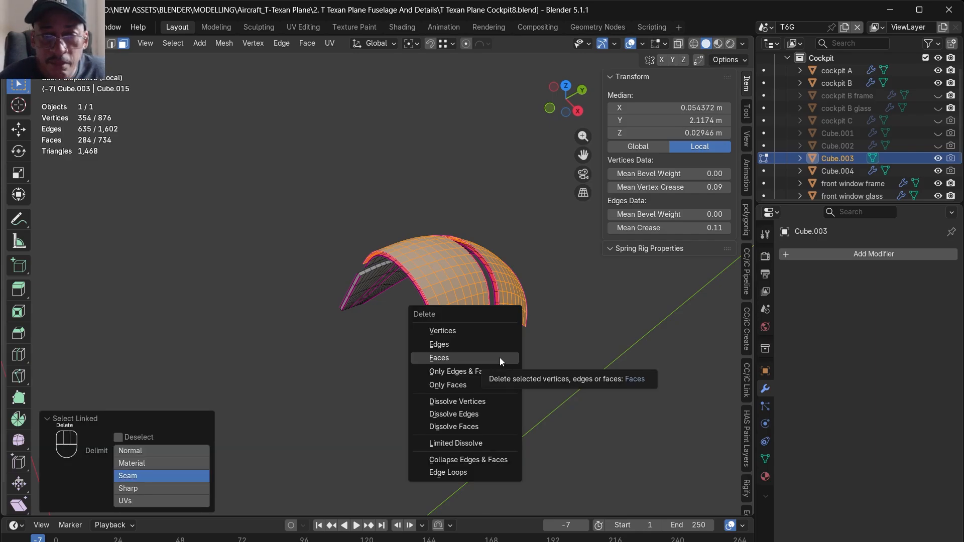
left_click(499, 357)
- Delete the negative-X half of the glass mesh along the centreline, including its intact side pane
middle_click_drag(499, 358, 513, 322, "alt")
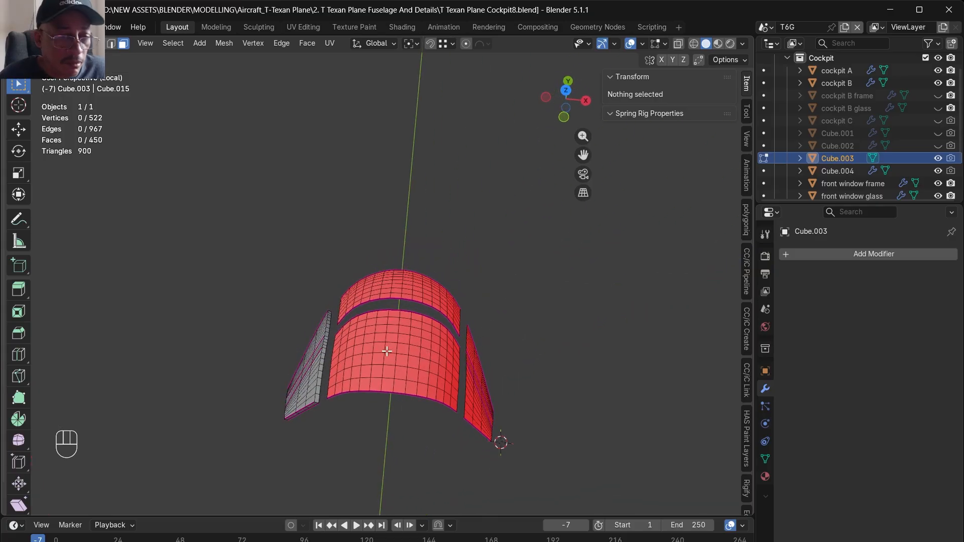
left_click_drag(388, 351, 402, 337, "alt")
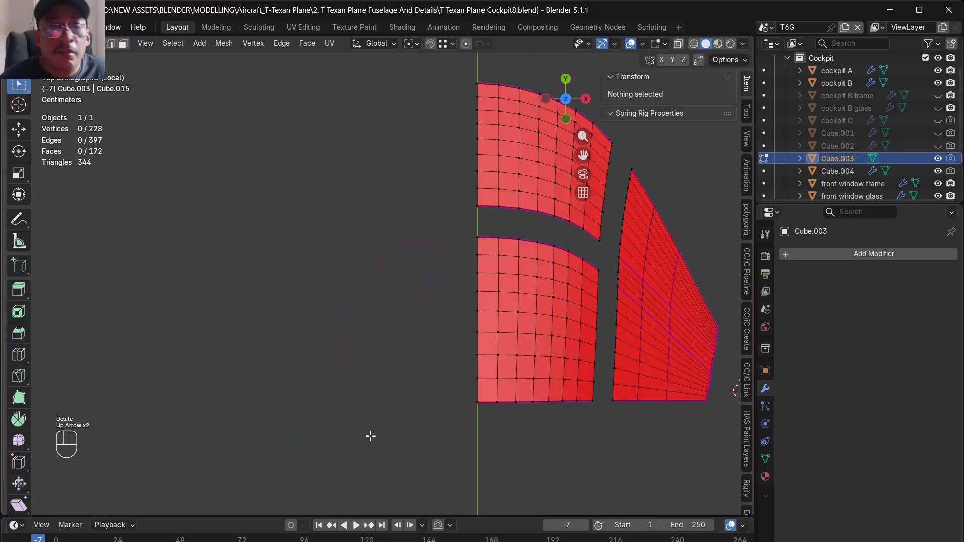
scroll(371, 303, "down", 4)
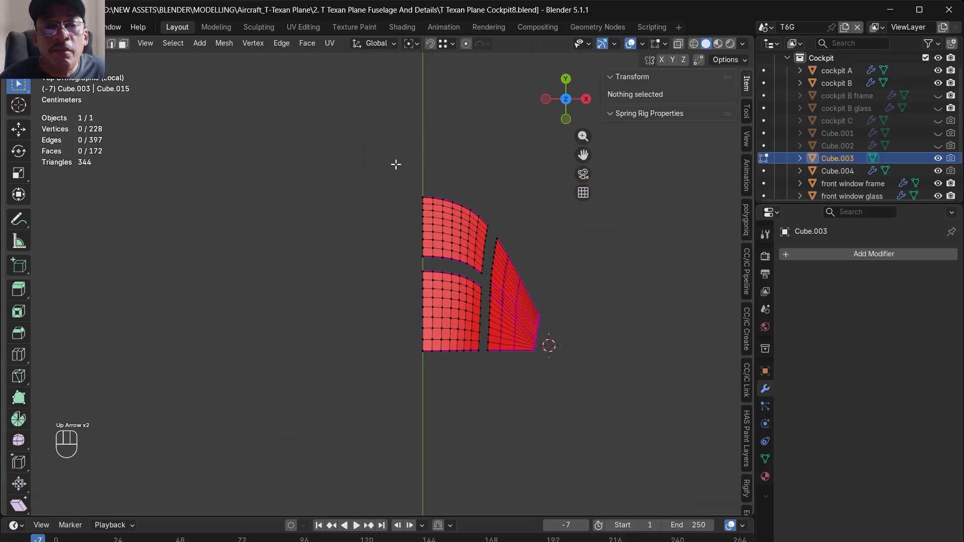
- Select the whole remaining half of the glass mesh and flip its normals
left_click(230, 45)
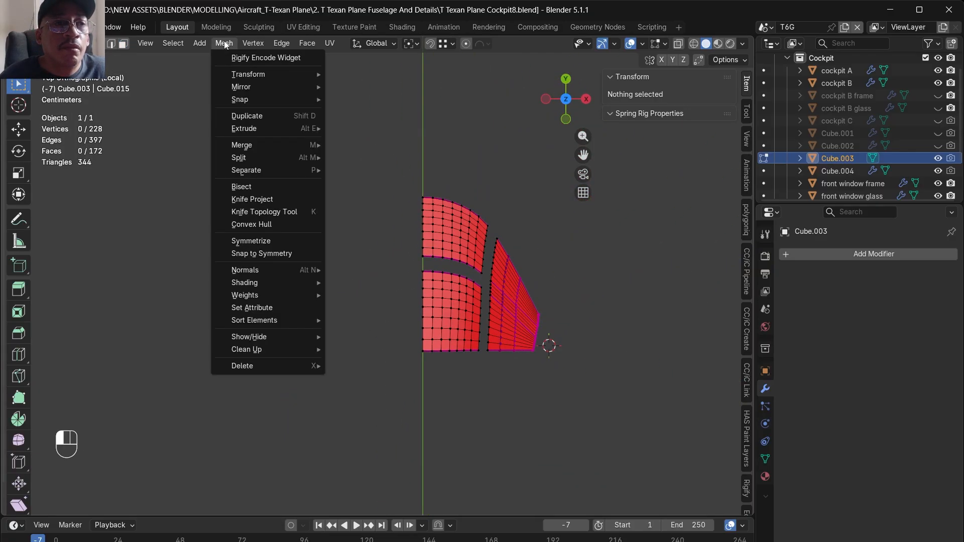
mouse_move(264, 275)
left_click(347, 270)
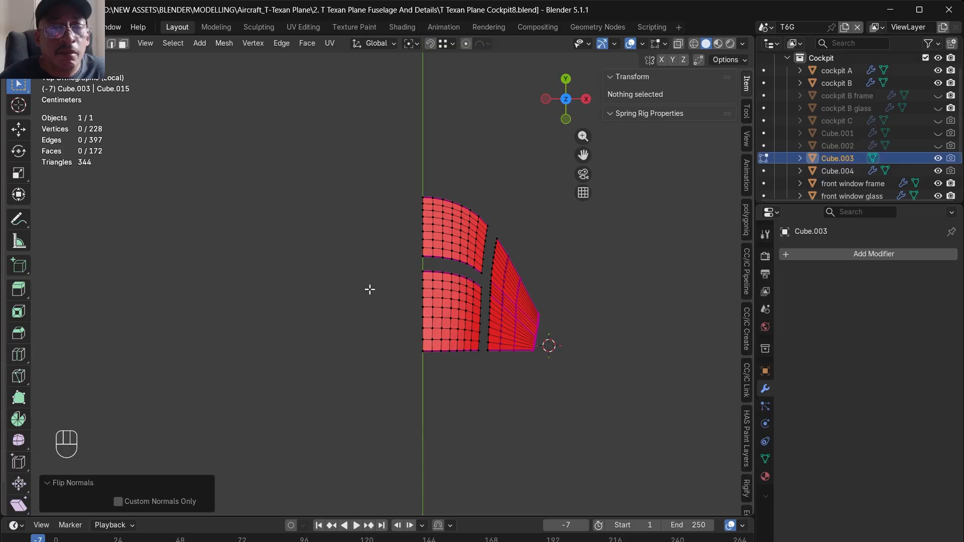
left_click_drag(358, 197, 587, 402)
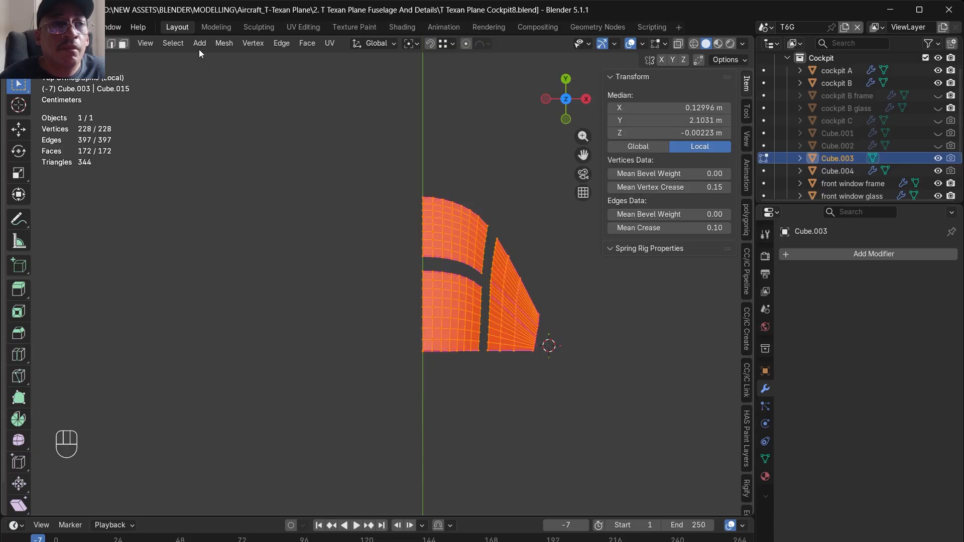
left_click(222, 43)
mouse_move(249, 272)
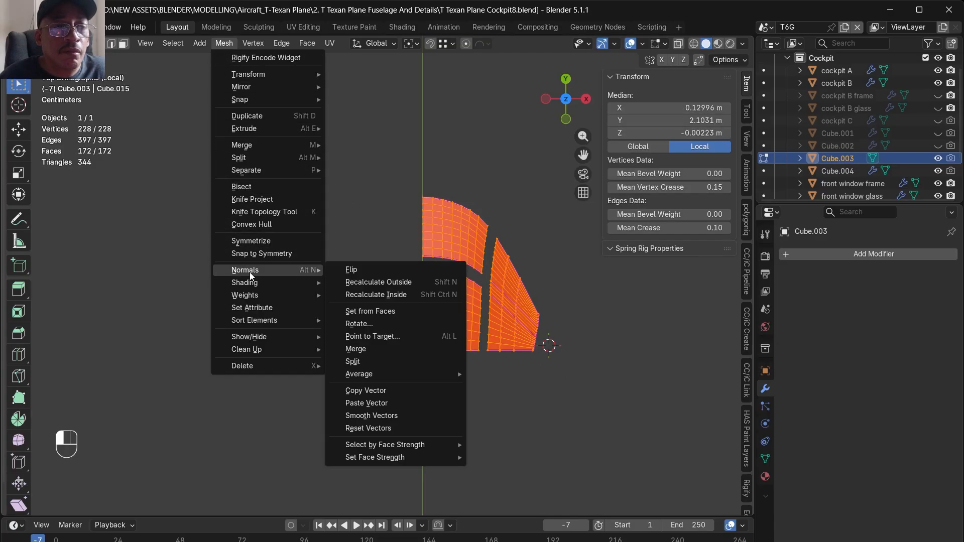
left_click(370, 271)
- Add a Mirror modifier on the X axis to the glass and apply it
key("Tab")
left_click(854, 253)
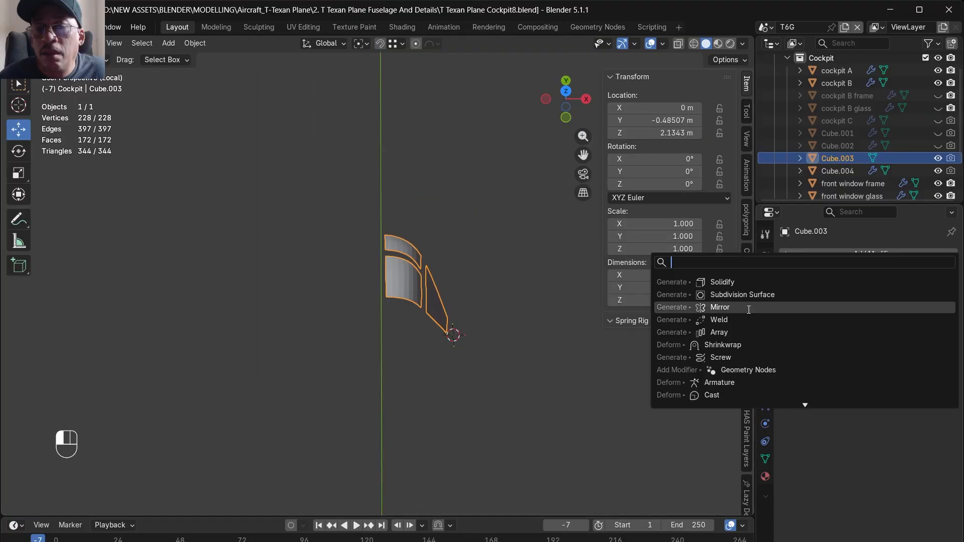
left_click(720, 308)
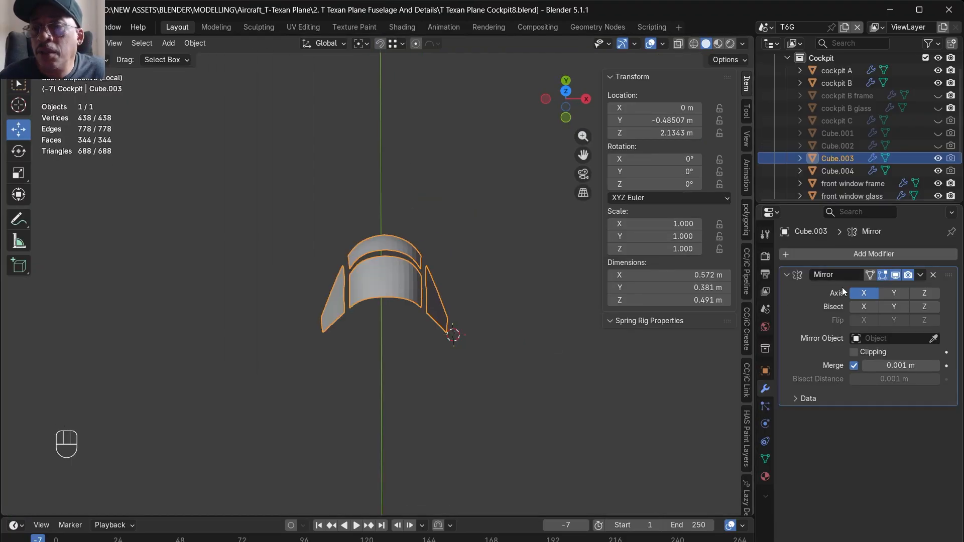
left_click(824, 254)
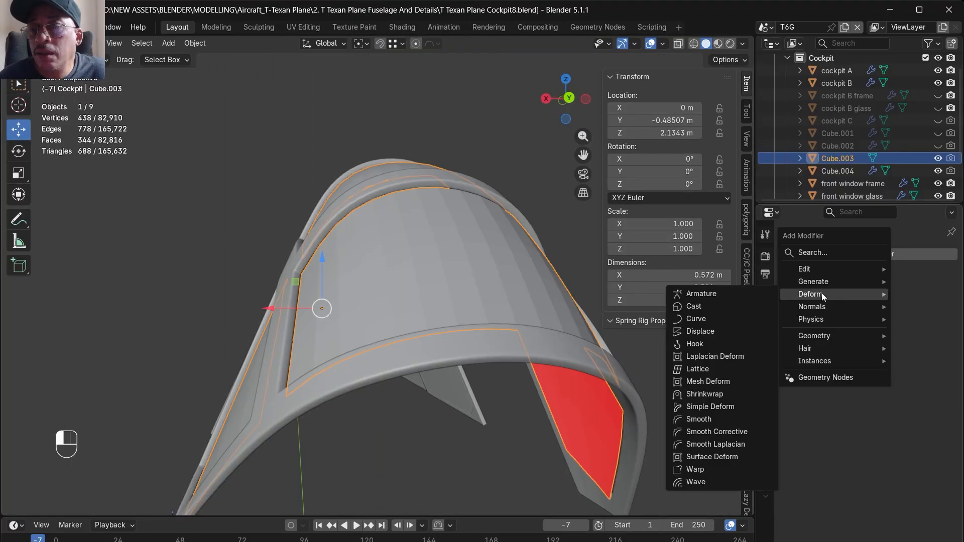
- Add a Solidify modifier with a thickness of -0.003 m to the mirrored glass and apply it
left_click(832, 254)
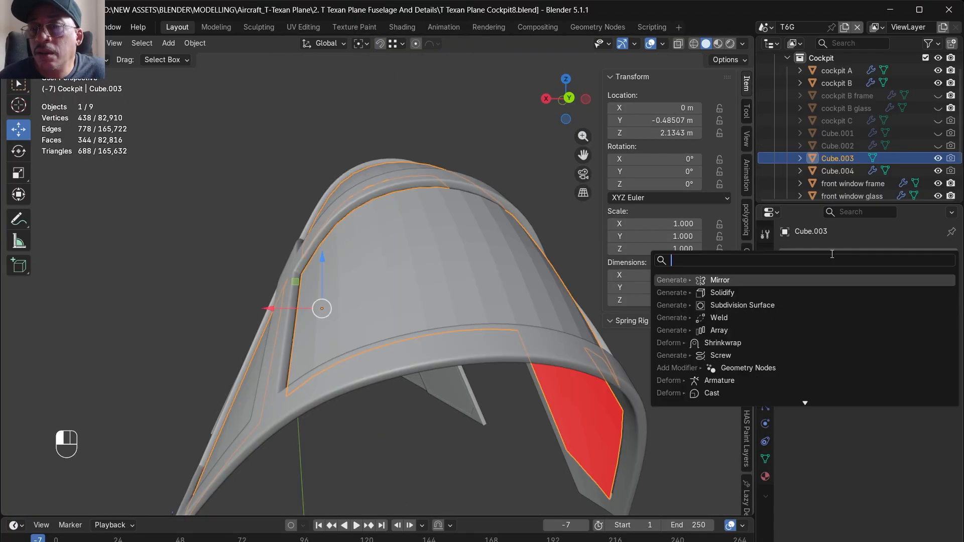
left_click(734, 293)
left_click_drag(475, 301, 686, 303, "alt")
left_click(878, 309)
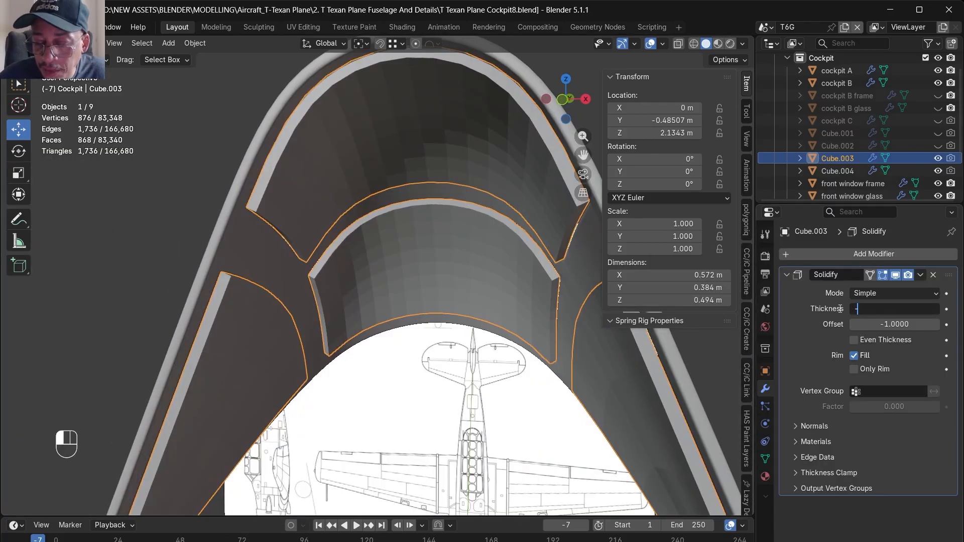
type("-0.003")
key("Return")
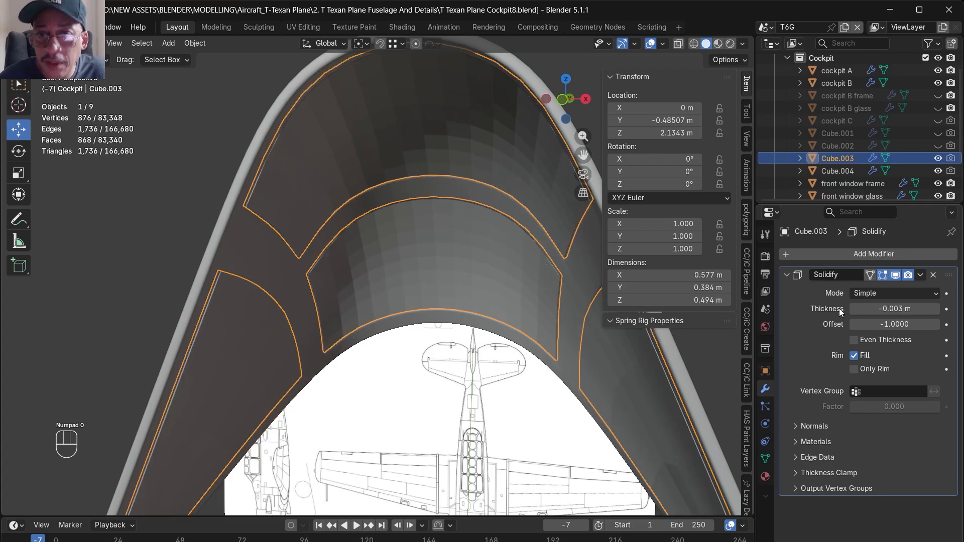
left_click_drag(729, 348, 442, 274, "alt")
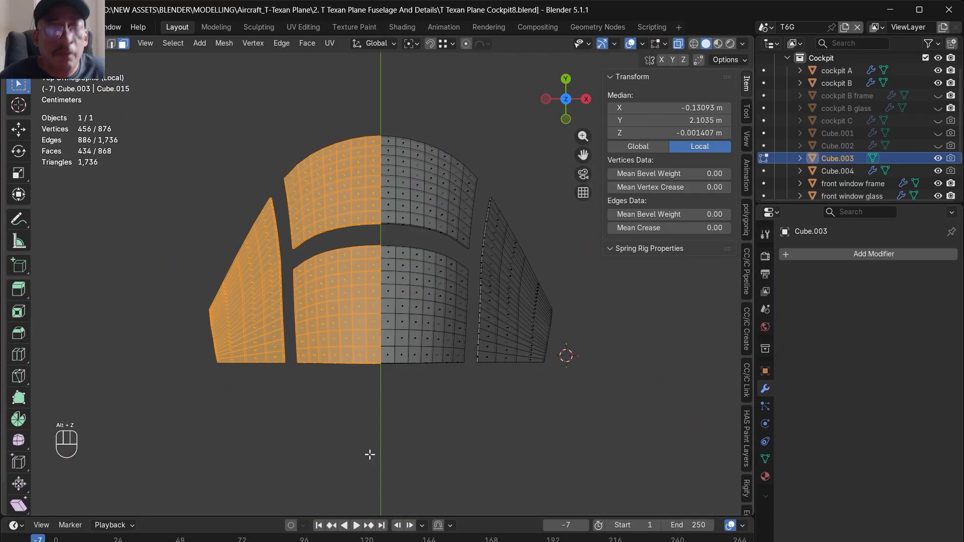
- Try deleting the vertices of the glass mesh's selected half, then undo the deletion
key("Delete")
key("Up")
key("Up")
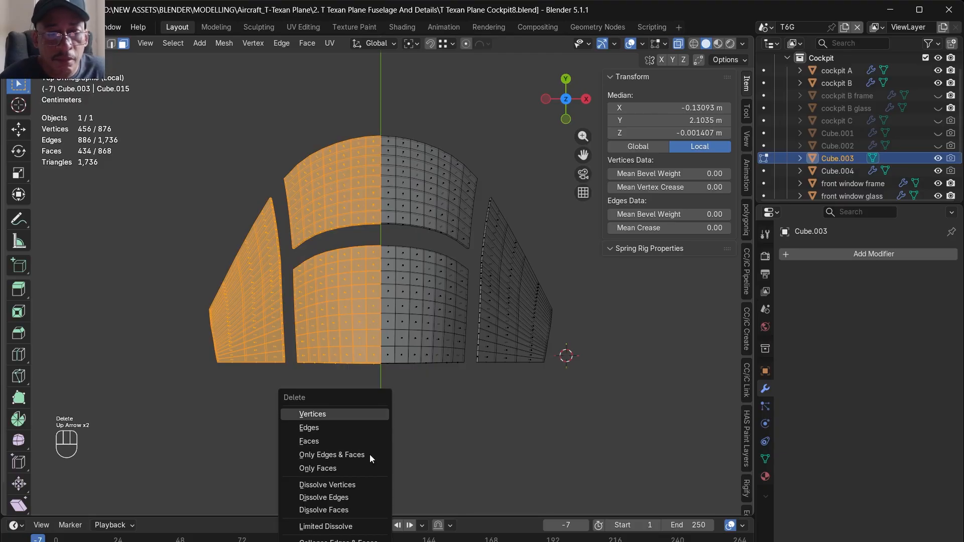
key("Return")
key("ctrl+z")
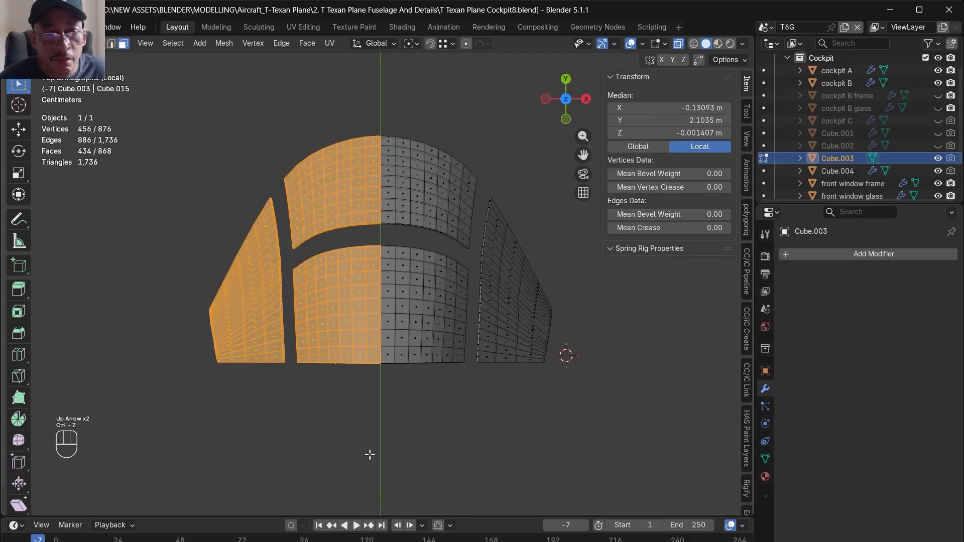
- Delete the selected half of the glass mesh and add a Mirror modifier on the X axis
key("Delete")
left_click(369, 441)
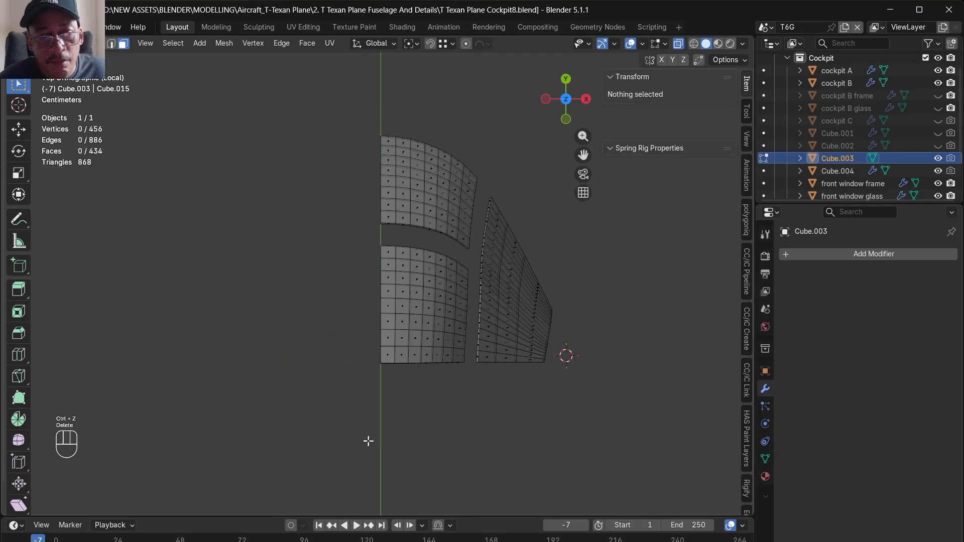
left_click(860, 253)
left_click(829, 255)
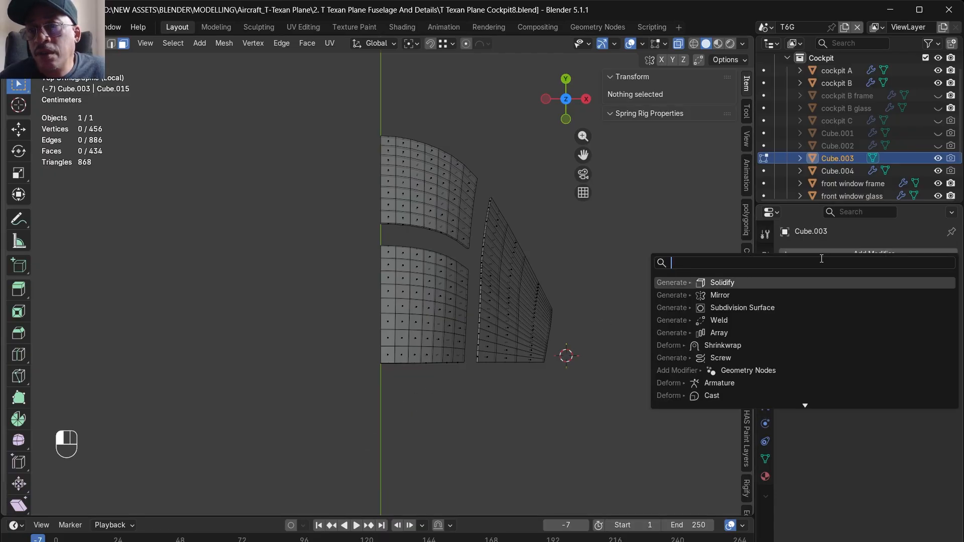
left_click(736, 295)
- Select the inner and outer border edge loops of the front roof pane in edge mode
left_click(311, 250, "alt")
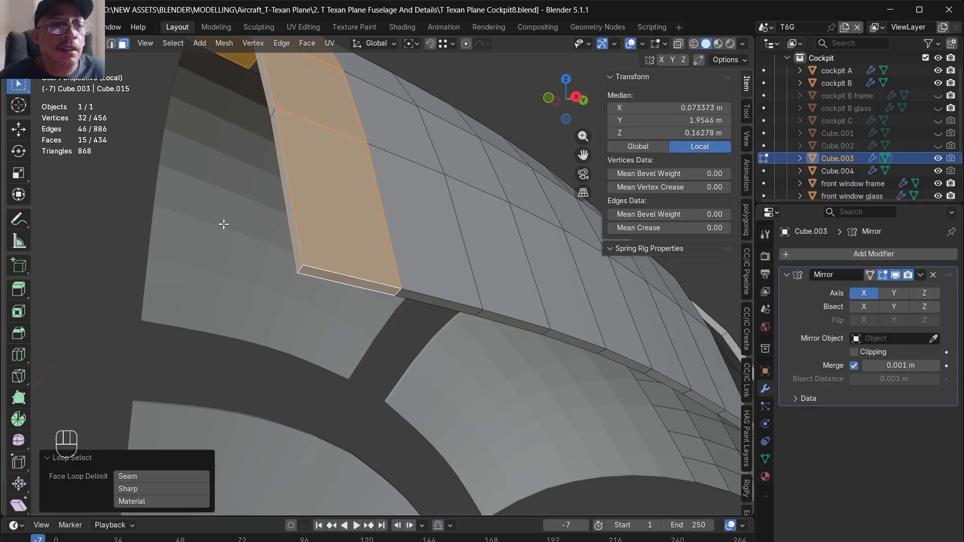
key("2")
left_click(365, 278, "alt")
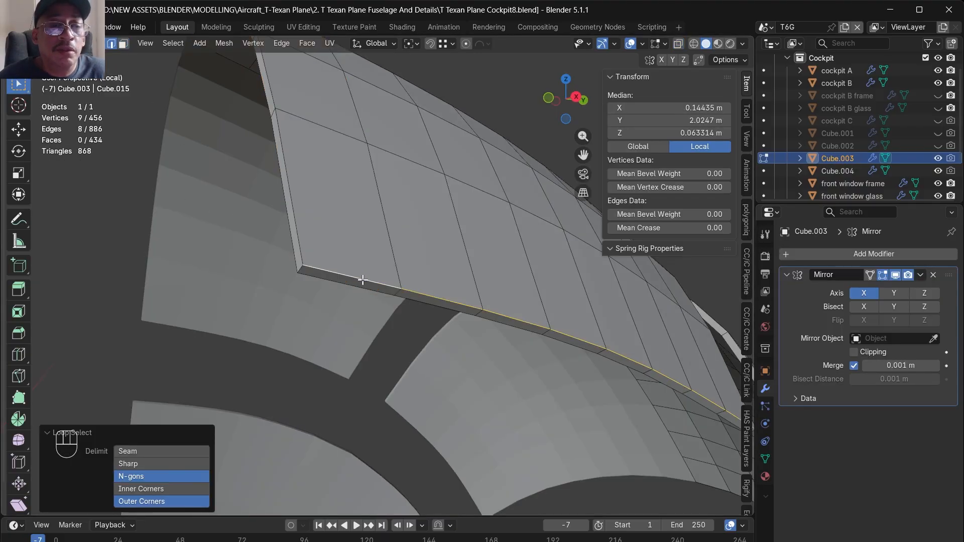
left_click(303, 251, "alt+shift")
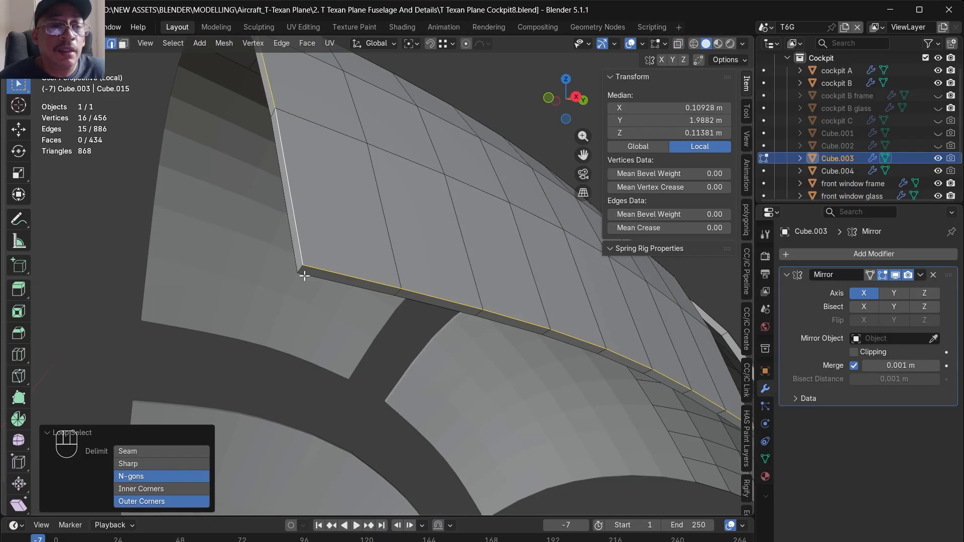
double_click(324, 282, "shift")
double_click(295, 263, "shift")
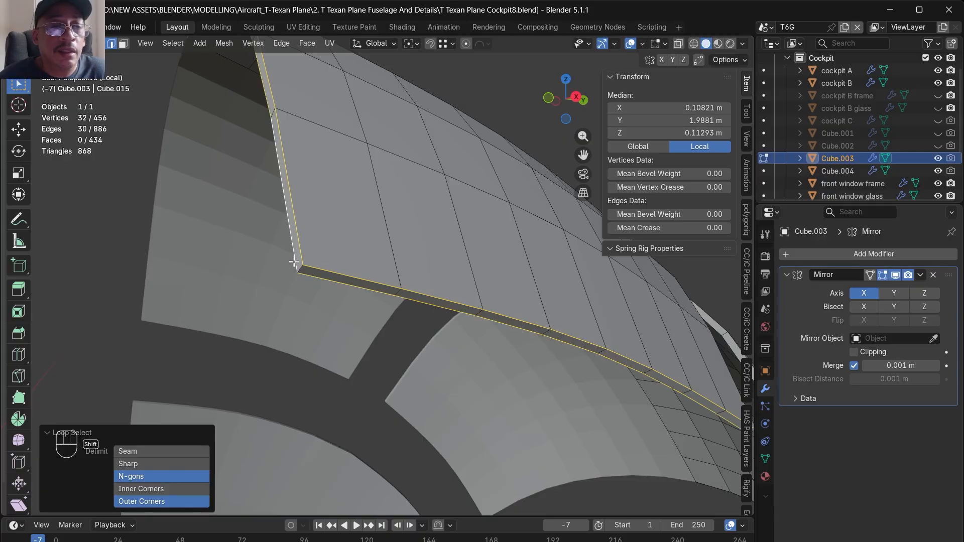
scroll(298, 270, "down", 5)
middle_click_drag(298, 269, 341, 330)
left_click(342, 330, "alt+shift")
middle_click_drag(312, 366, 502, 274)
scroll(448, 318, "up", 2)
- Add the border edge loops of the rear roof pane to the selection
left_click(443, 319, "alt+shift")
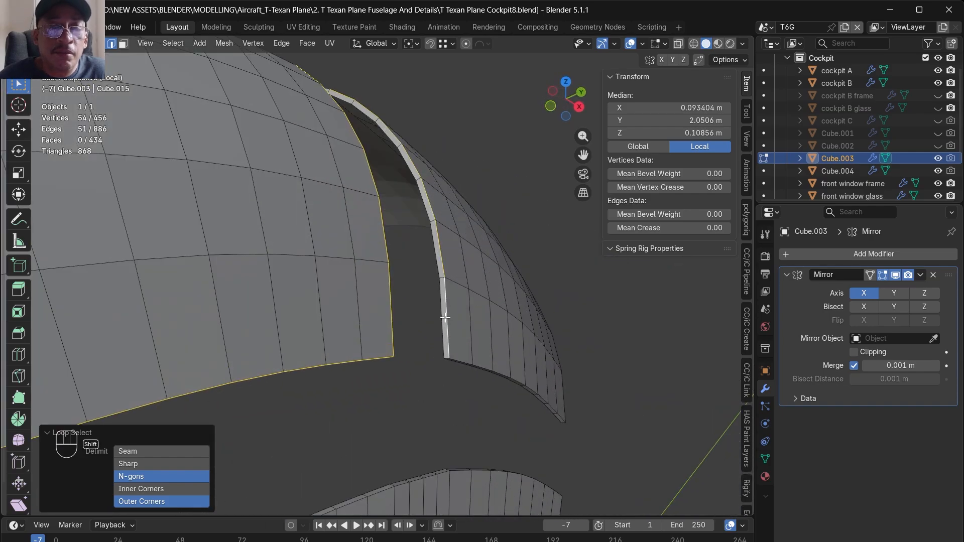
middle_click_drag(459, 383, 496, 364)
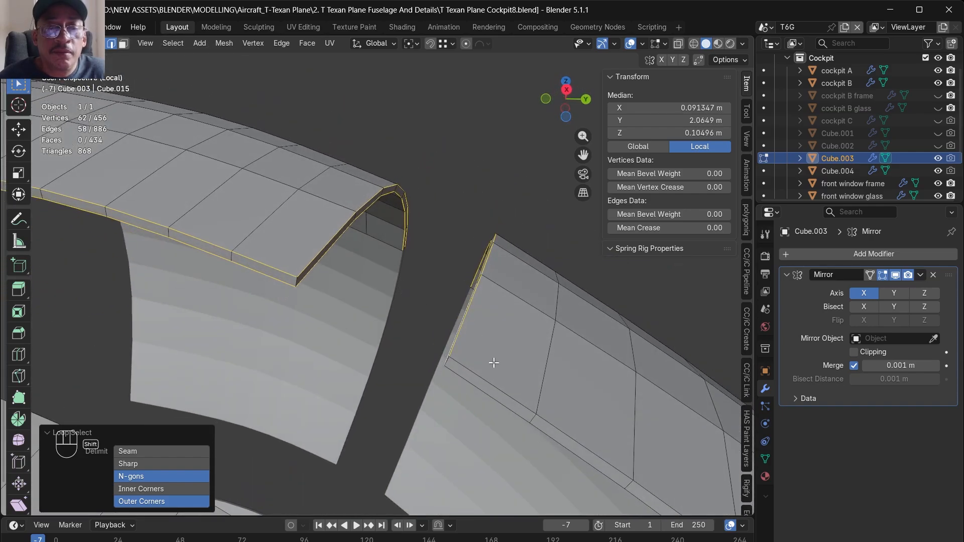
left_click(483, 376, "alt+shift")
scroll(420, 299, "down", 3)
middle_click_drag(545, 393, 438, 306)
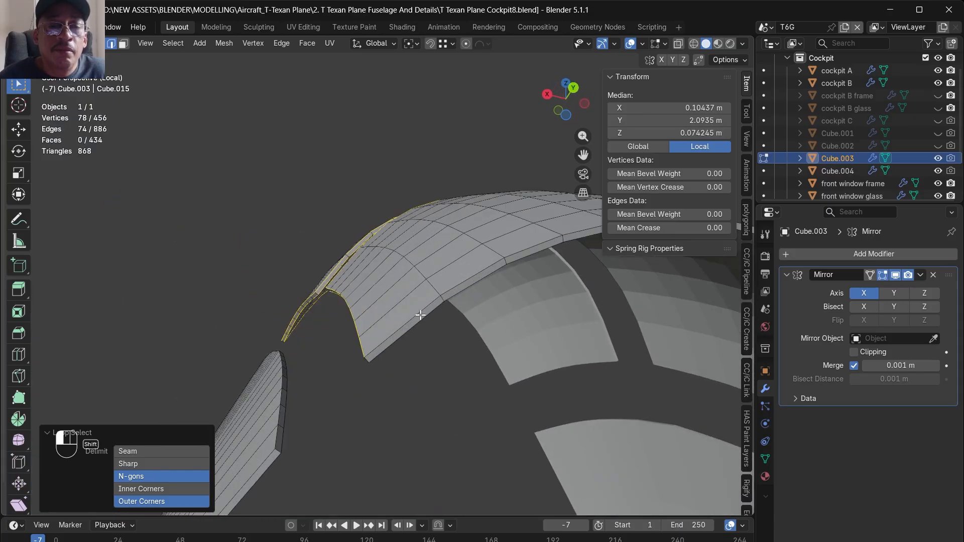
left_click(418, 322, "alt+shift")
mouse_move(382, 367)
left_mouse_down("alt")
mouse_move(420, 409)
mouse_move(380, 370)
left_mouse_up("alt")
- Add the side pane's inner and outer border edge loops to the edge selection
left_click(291, 397, "alt+shift")
left_click(286, 421, "alt+shift")
left_click(287, 428, "alt+shift")
left_click_drag(422, 372, 380, 373, "alt")
scroll(381, 374, "up", 3)
left_click(336, 365, "alt+shift")
left_click_drag(333, 402, 467, 386, "alt")
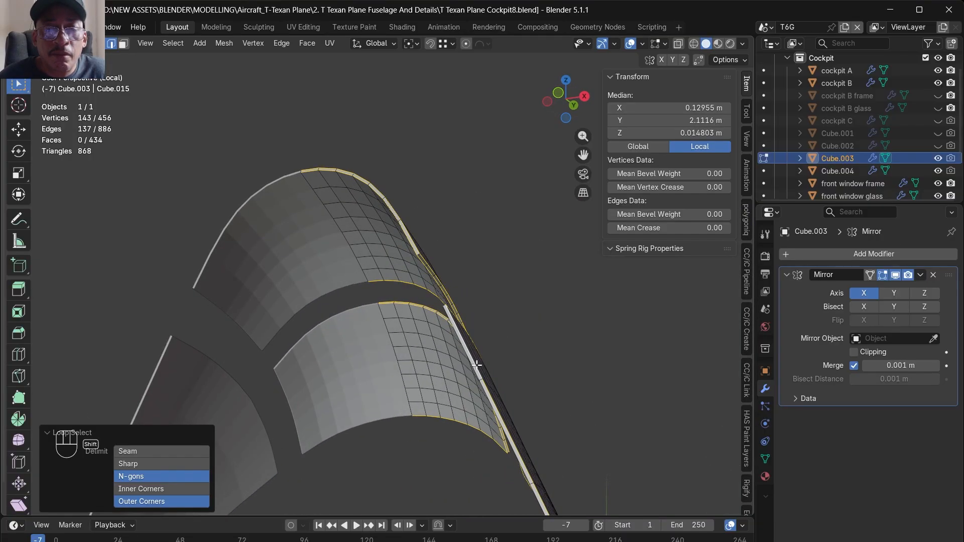
scroll(481, 378, "up", 3)
double_click(465, 385, "shift")
scroll(458, 334, "down", 5)
left_click_drag(493, 407, 422, 357, "alt")
scroll(423, 360, "up", 3)
double_click(437, 362, "shift")
double_click(436, 368, "shift")
left_click_drag(455, 338, 422, 314, "alt")
- Add the missing short edges at the side pane's corners to the selection, using X-ray
key("alt+z")
scroll(447, 200, "down", 6)
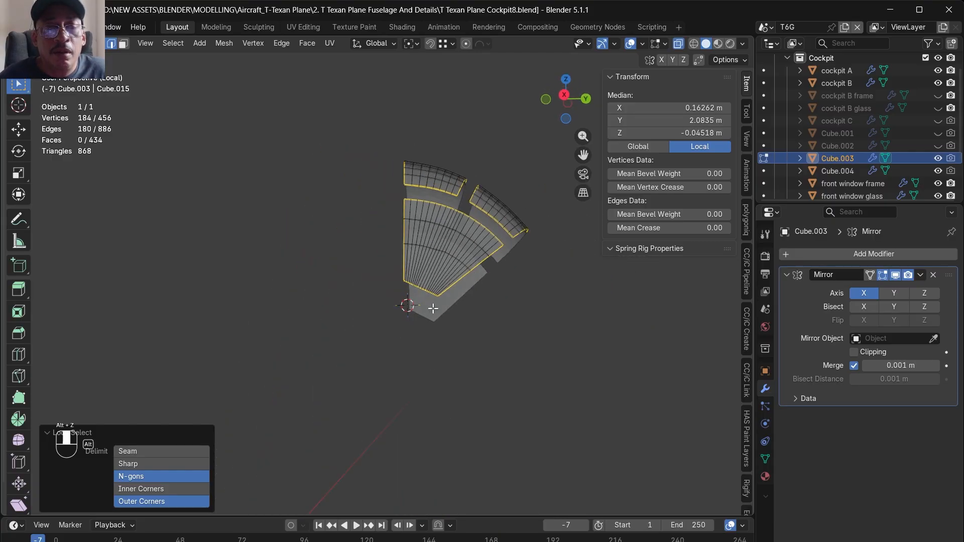
scroll(432, 301, "up", 10)
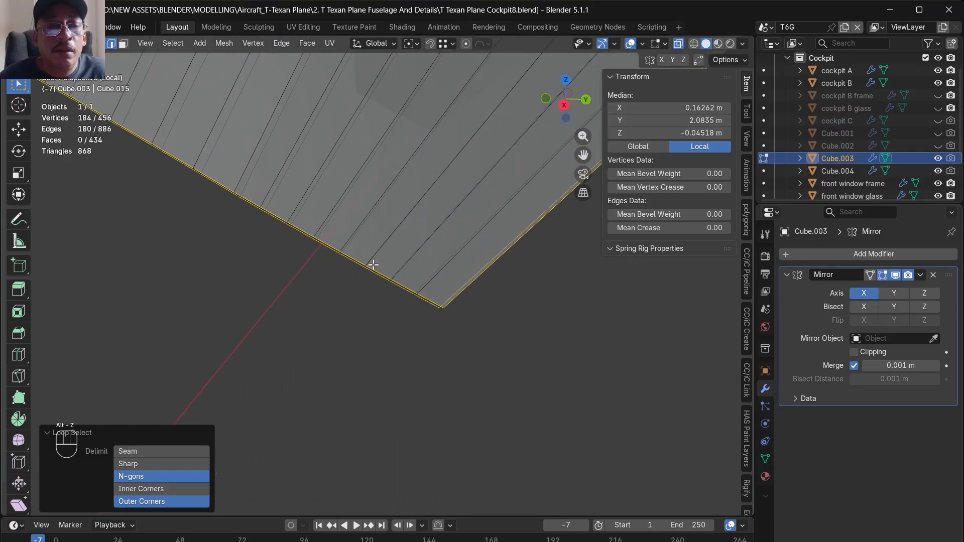
left_click_drag(452, 335, 434, 305, "shift")
scroll(487, 394, "down", 8)
scroll(416, 355, "up", 9)
left_click_drag(316, 270, 357, 342, "shift")
scroll(372, 328, "down", 4)
scroll(386, 135, "up", 6)
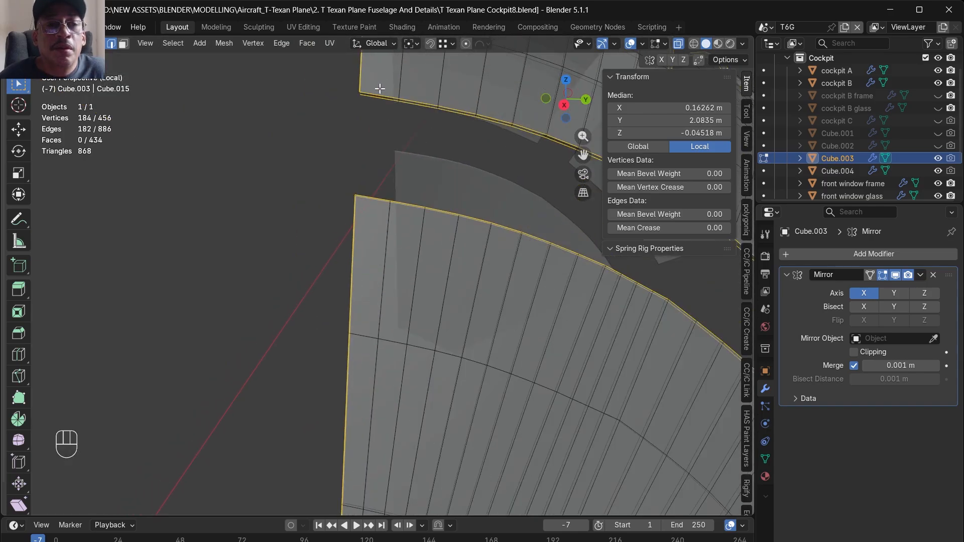
- Add the missing corner edges of the two roof panes to the selection and turn X-ray off
scroll(377, 204, "down", 5)
scroll(459, 256, "up", 5)
left_click_drag(422, 287, 321, 206, "shift")
scroll(489, 226, "up", 7)
scroll(434, 310, "down", 10)
scroll(349, 229, "up", 6)
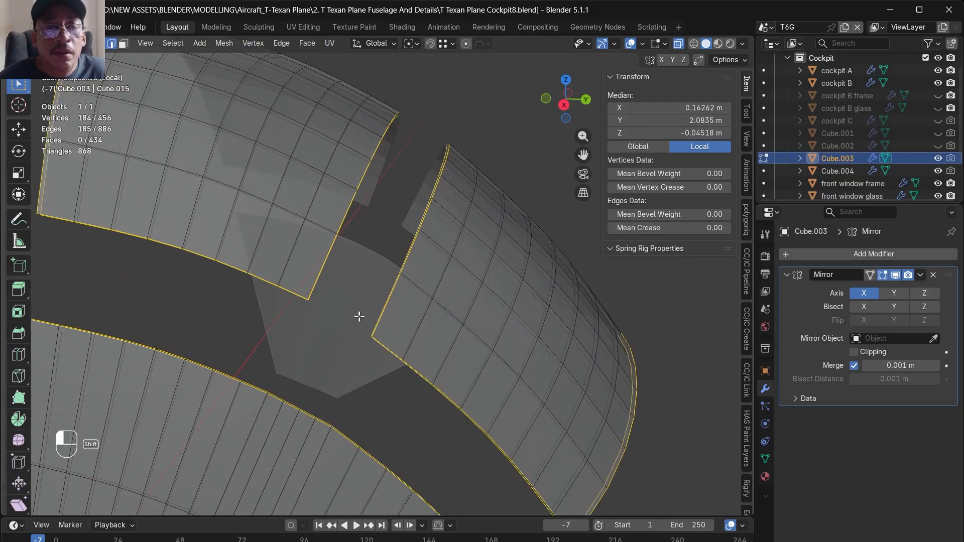
left_click_drag(323, 321, 364, 304, "shift")
scroll(362, 322, "down", 6)
scroll(232, 295, "up", 4)
key("alt+z")
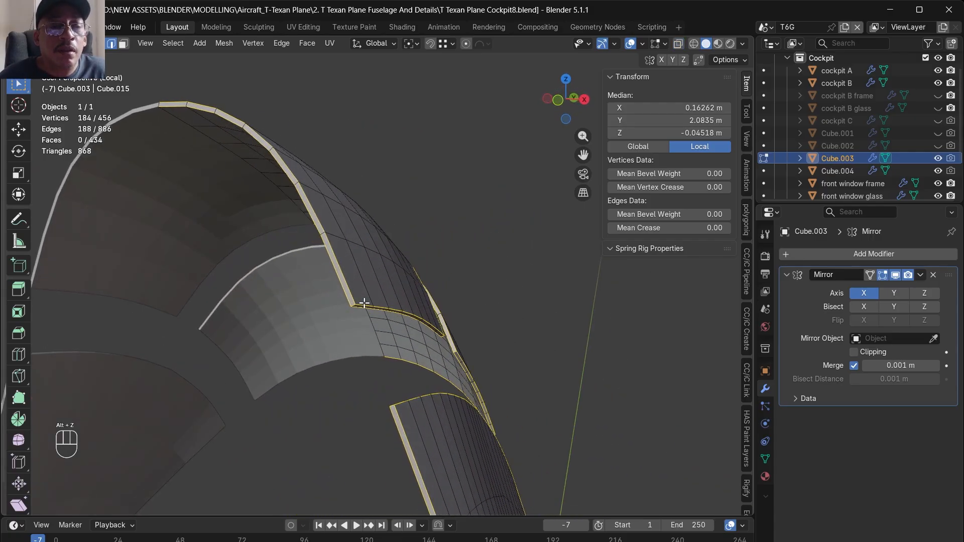
- Bevel the selected glass border edges with 2 segments and a width of about 0.0004 m
scroll(365, 301, "up", 3)
key("ctrl+b")
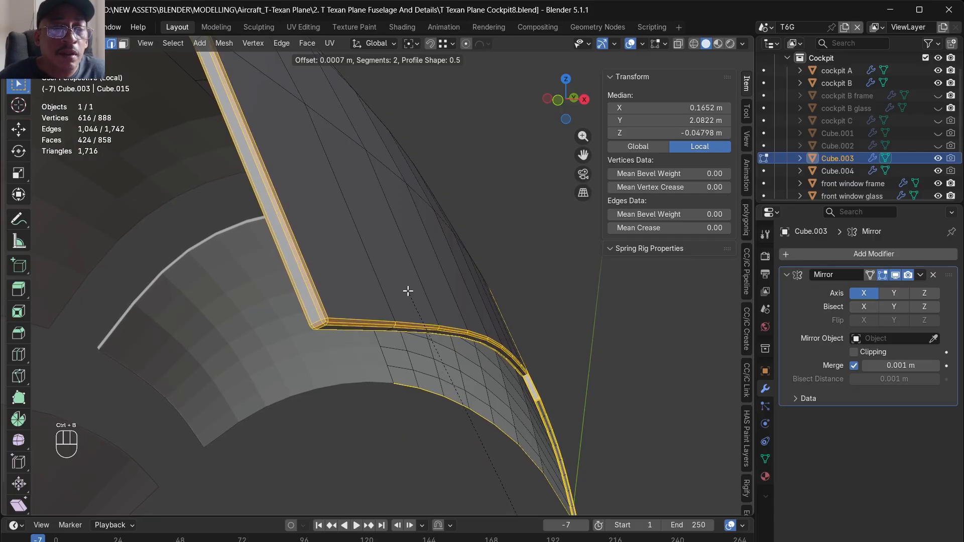
left_click(407, 293)
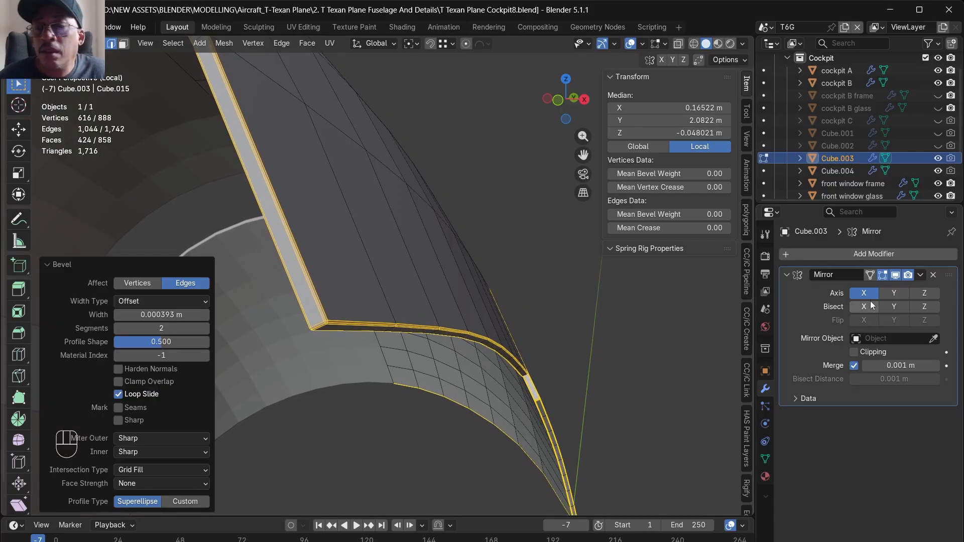
- Add a Subdivision Surface modifier after the Mirror modifier on the glass
left_click(844, 254)
mouse_move(842, 266)
mouse_move(824, 283)
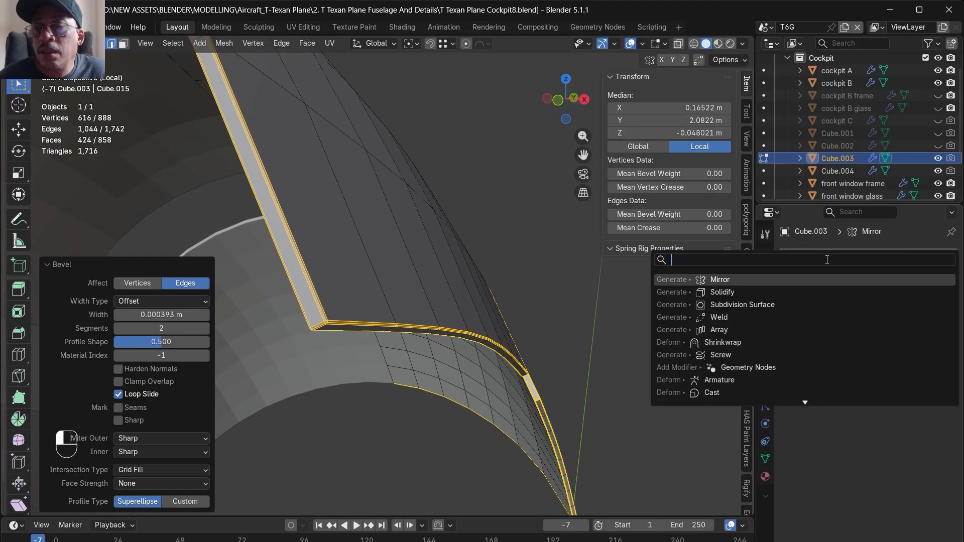
left_click(738, 306)
- Shade the glass smooth in Object Mode and leave local view
scroll(499, 247, "down", 3)
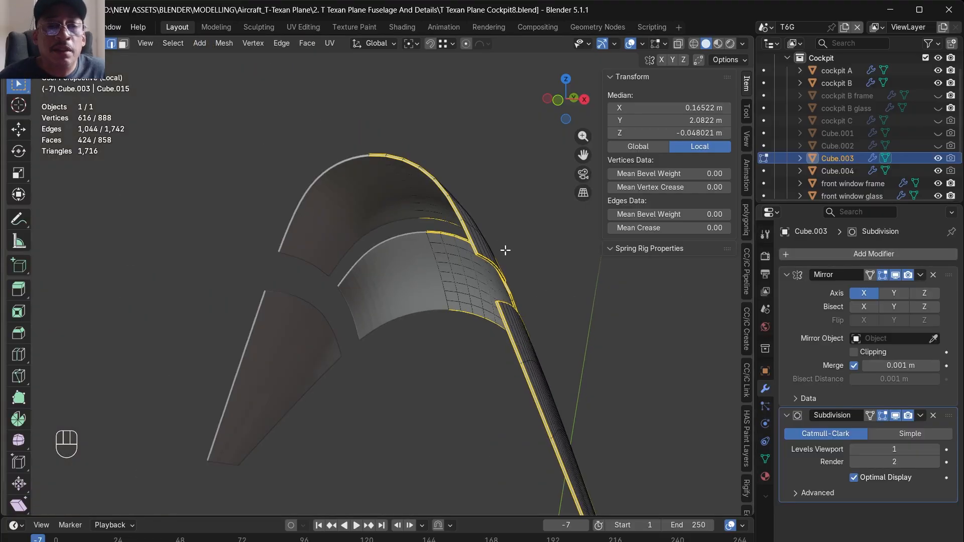
middle_click_drag(500, 257, 423, 294)
right_click(417, 300)
left_click(409, 301)
key("slash")
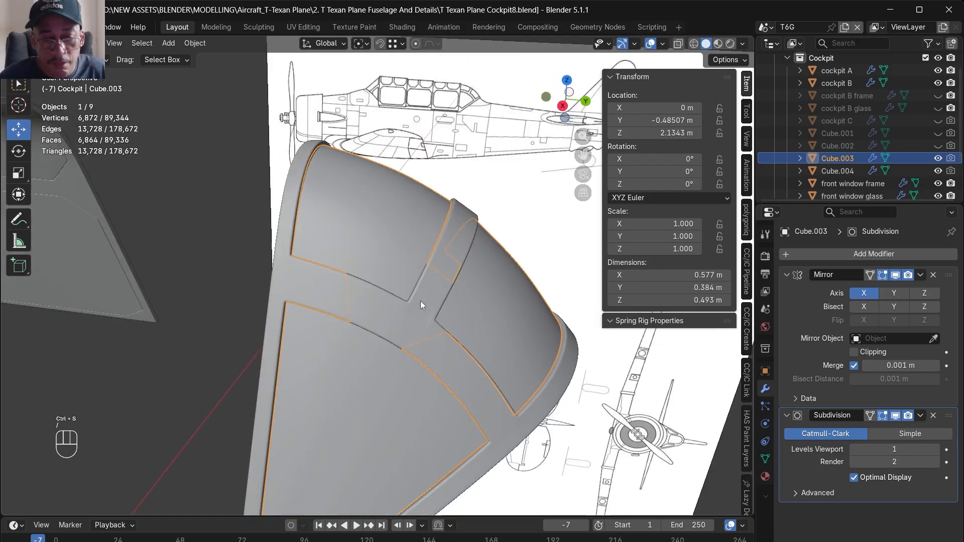
- Examine from several sides how the glass panes fit into the openings of the rear dome's frame
left_click(462, 169)
middle_click_drag(465, 173, 368, 309)
scroll(544, 281, "up", 4)
middle_click_drag(543, 282, 422, 325)
scroll(503, 295, "up", 2)
scroll(502, 295, "up", 2)
left_click(398, 273)
middle_click_drag(379, 281, 398, 273, "alt")
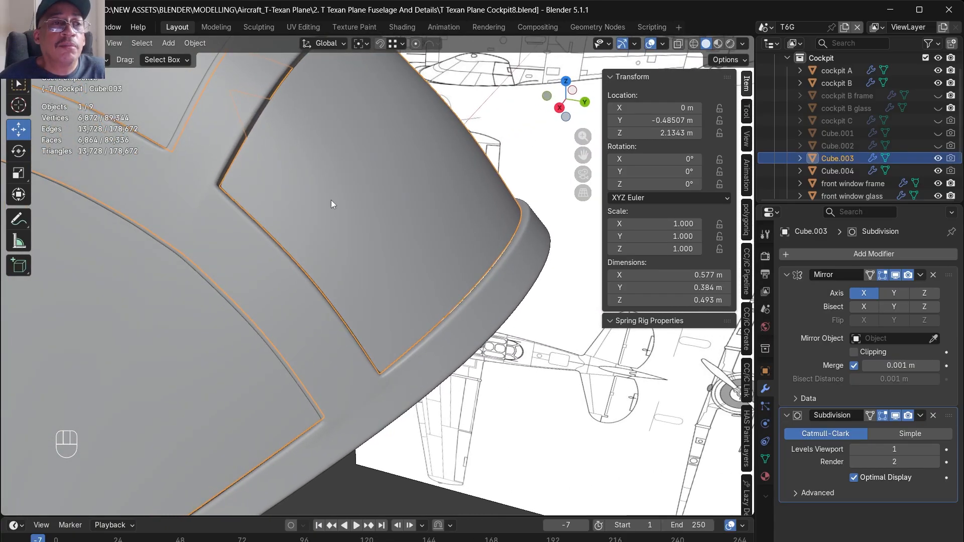
- Select the whole rear roof pane in the glass mesh and apply the Mirror modifier
key("Tab")
middle_click_drag(383, 180, 407, 263)
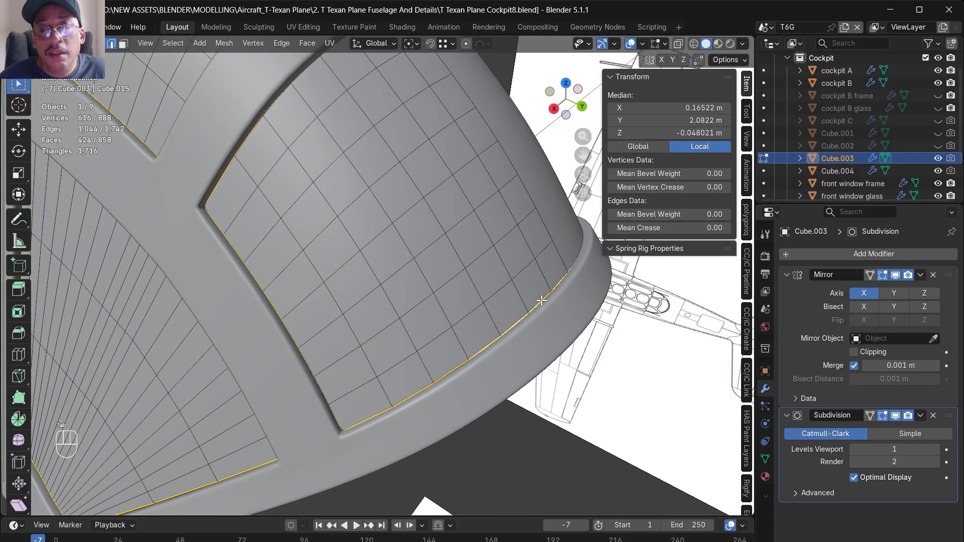
middle_click_drag(542, 297, 503, 295)
left_click(447, 236)
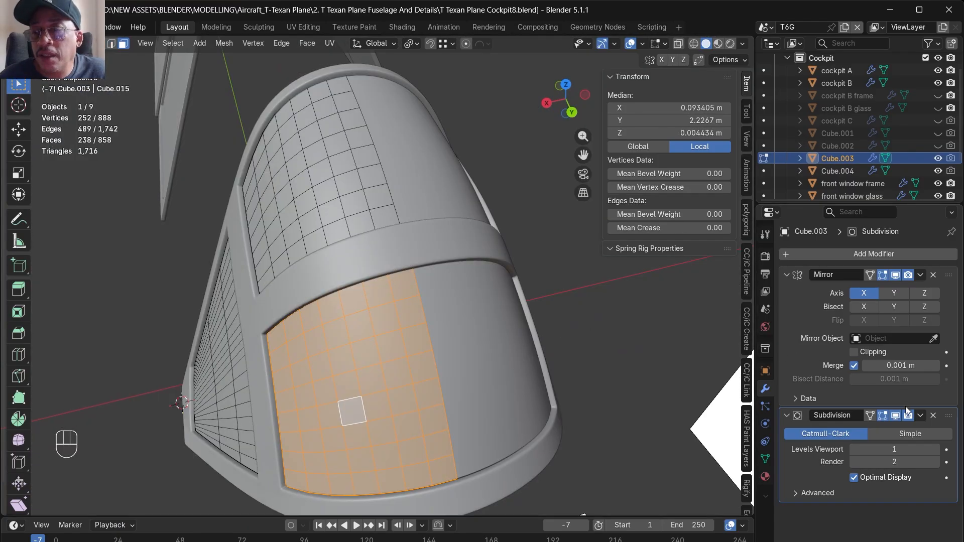
left_click(921, 276)
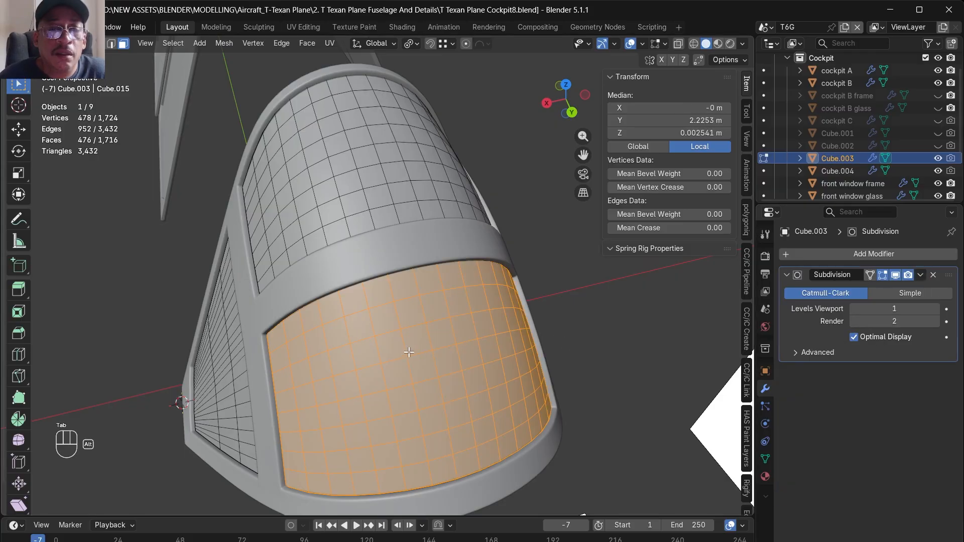
- Scale the mirrored rear roof pane up by 1.009 to close the gap to its frame
left_click_drag(405, 355, 471, 281, "alt")
scroll(471, 281, "down", 6)
left_click_drag(482, 323, 460, 323, "alt")
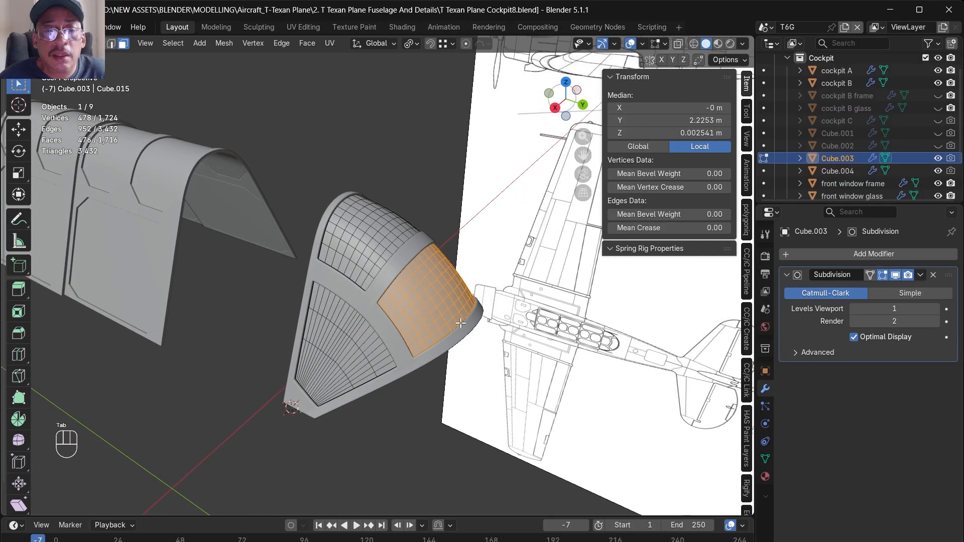
scroll(461, 324, "up", 5)
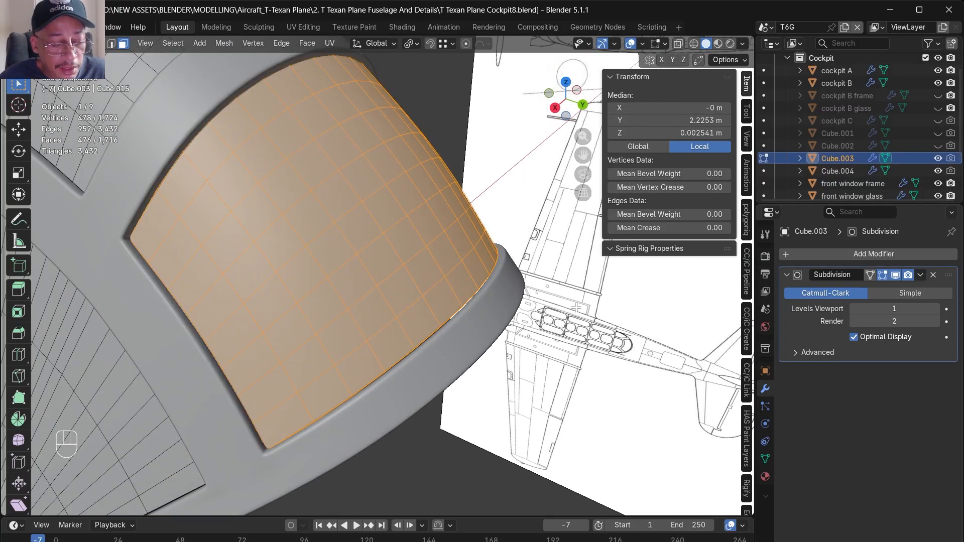
key("s")
left_click(593, 297)
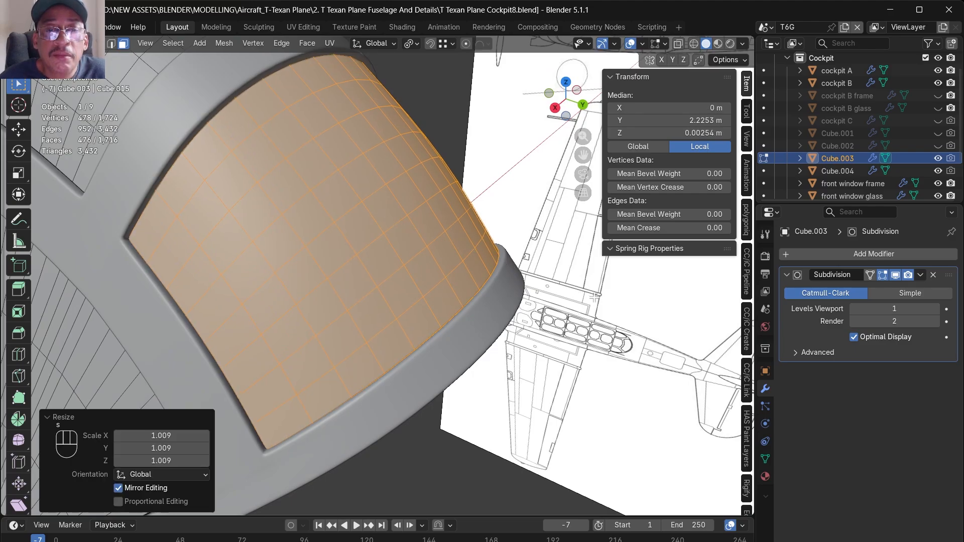
scroll(581, 303, "down", 5)
scroll(581, 303, "down", 1)
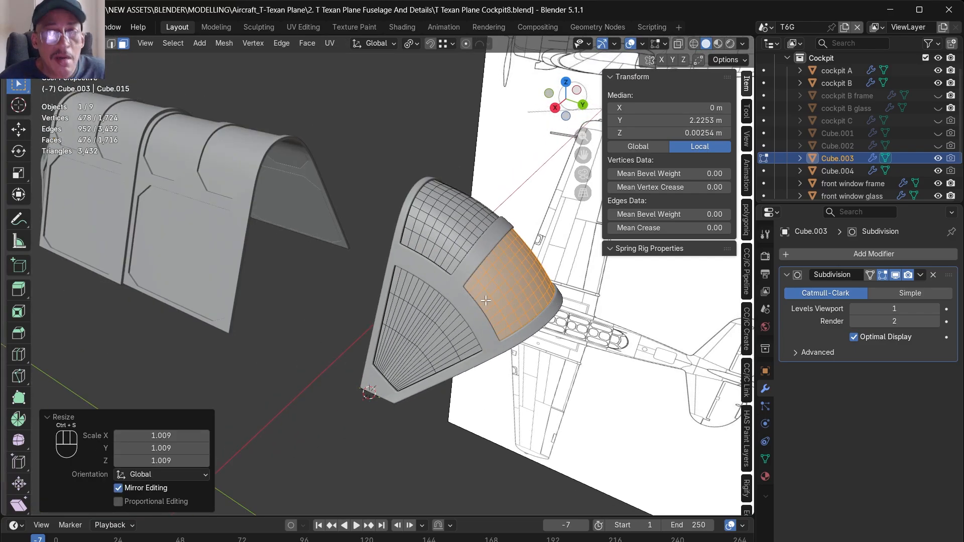
- Switch the transform pivot point back to its former mode and save the file
left_click(410, 44)
left_click(423, 74)
mouse_move(387, 169)
middle_mouse_down()
mouse_move(362, 185)
mouse_move(377, 181)
middle_mouse_up()
key("ctrl+s")
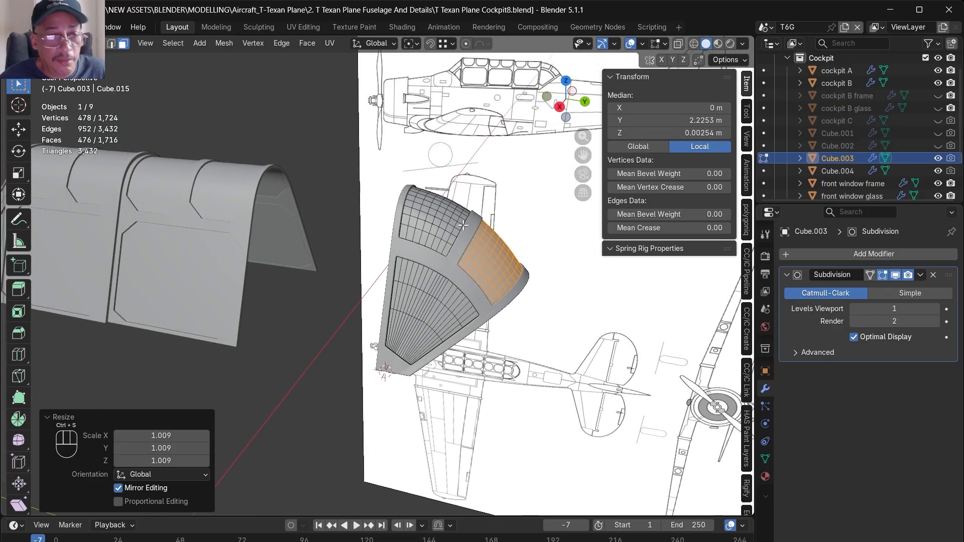
- Leave Edit Mode, unhide cockpit C and clear the object selection
scroll(511, 259, "down", 4)
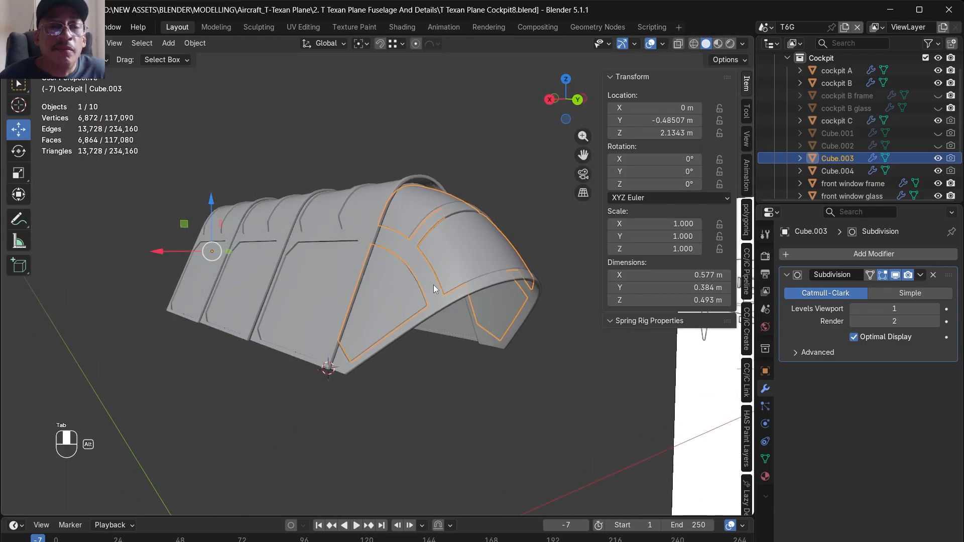
middle_click_drag(433, 285, 364, 285, "alt")
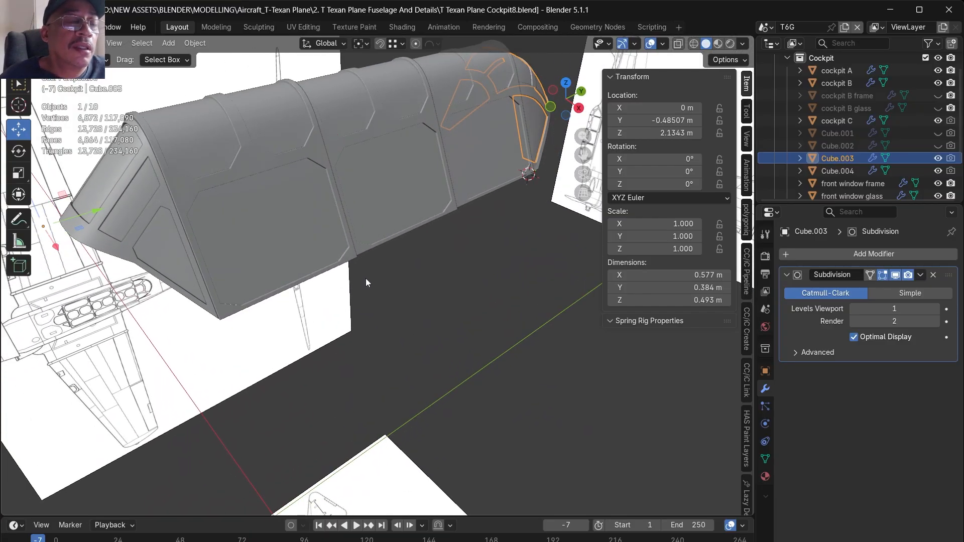
scroll(366, 278, "down", 3)
left_click(455, 298)
middle_click_drag(466, 286, 248, 240, "alt")
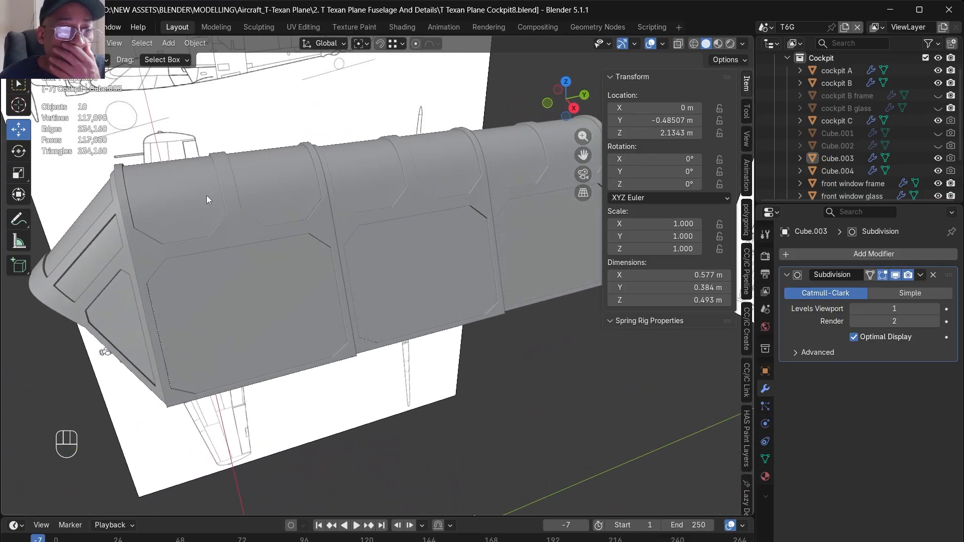
- Select cockpit A and snap the 3D cursor to its origin
left_click(251, 308)
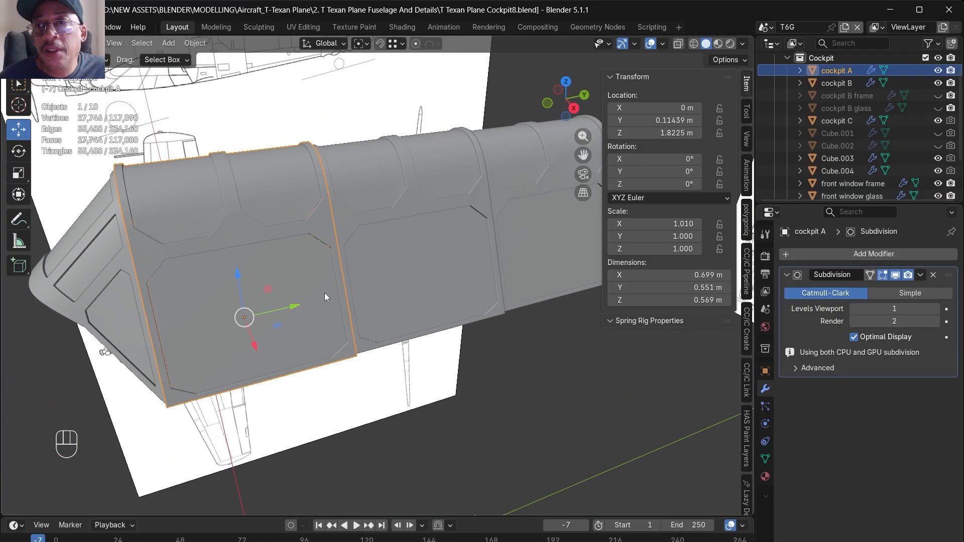
middle_click_drag(324, 293, 377, 233)
key("shift+s")
left_click(384, 307)
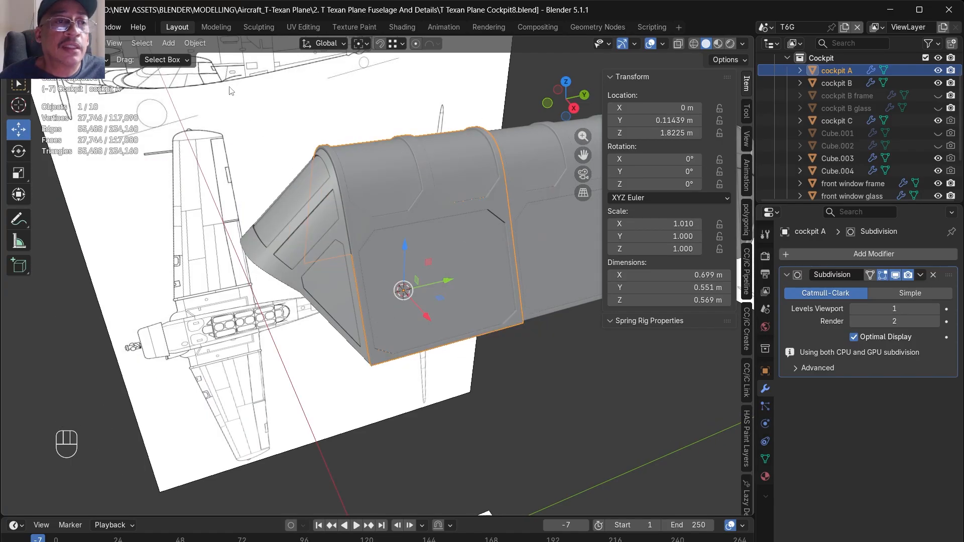
- Add a Plain Axes empty with a radius of 1 m at the 3D cursor
left_click(168, 44)
mouse_move(211, 191)
left_click(296, 192)
scroll(239, 256, "down", 4)
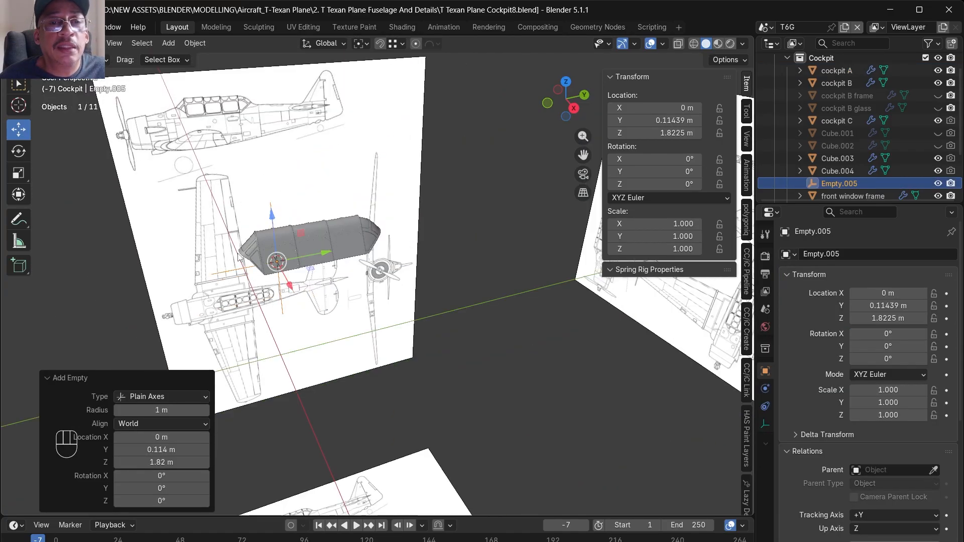
- Enter a new name starting with "C" for the plain-axes empty in the Cockpit collection
scroll(238, 256, "up", 6)
left_click_drag(386, 354, 388, 353, "shift")
middle_click_drag(325, 391, 357, 383)
middle_click_drag(291, 382, 395, 378, "shift")
key("KP_Decimal")
double_click(838, 183)
type("Cockpit A control")
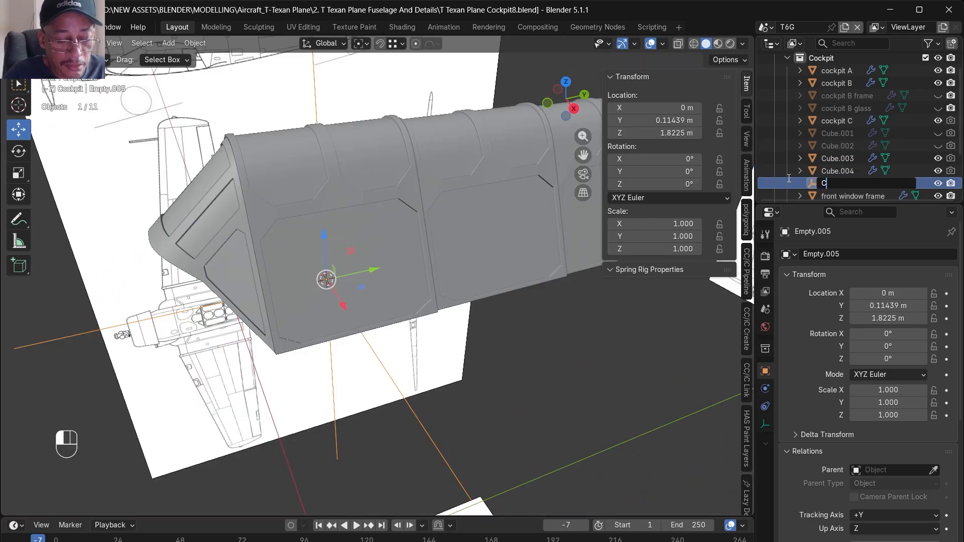
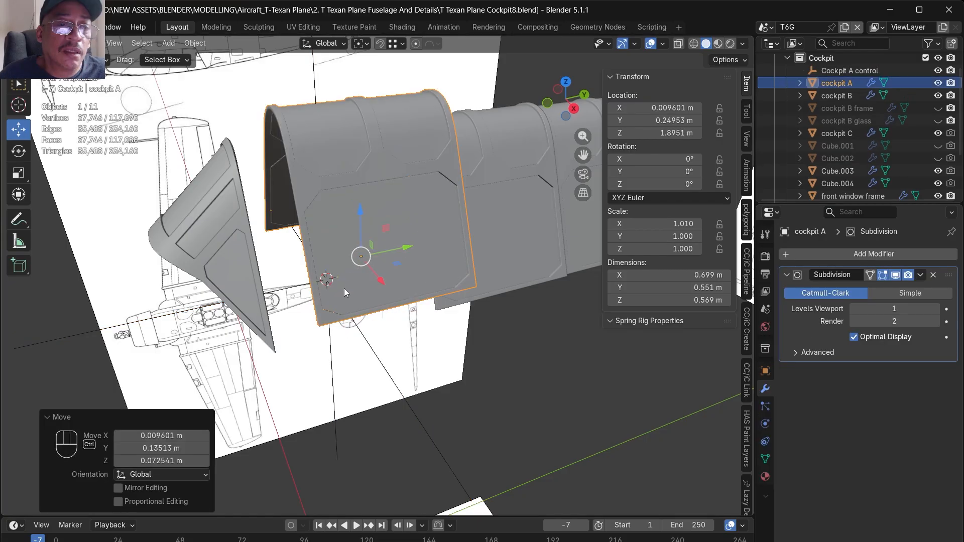
- Name the empty Cockpit A control and parent the cockpit A mesh to it as Object with Keep Transform enabled
key("ctrl+z")
left_click(333, 367, "shift")
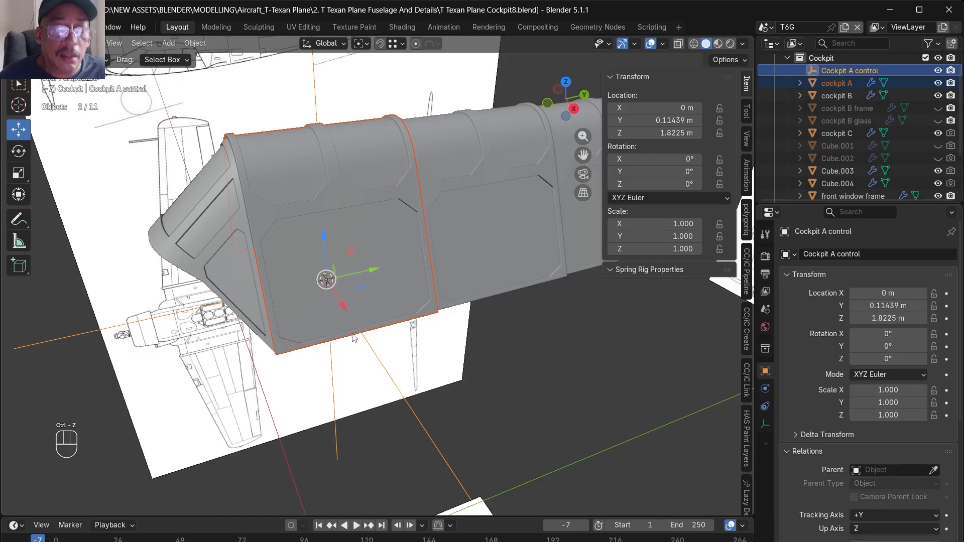
key("ctrl+p")
left_click(351, 333)
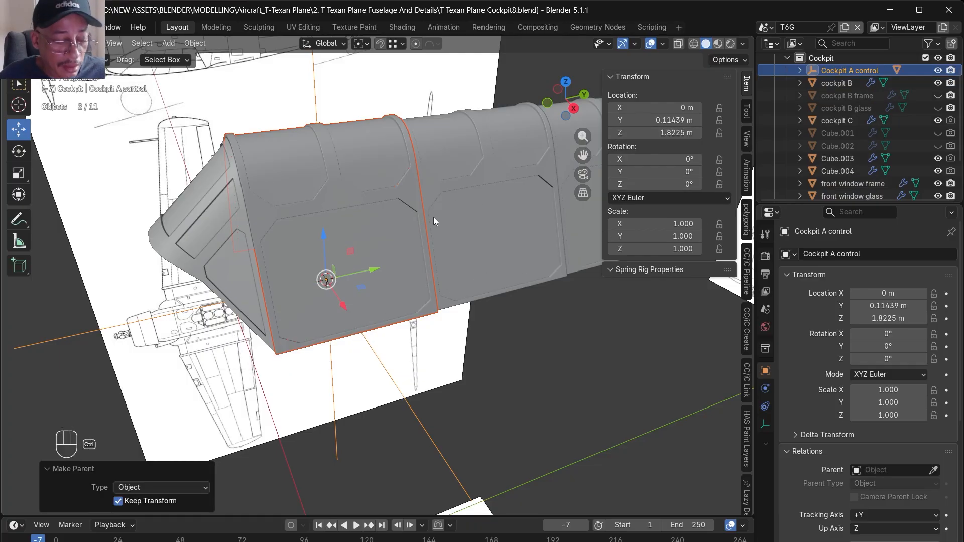
- Save the file and clear the object selection
key("ctrl+s")
left_click(492, 393)
middle_click_drag(501, 396, 462, 396)
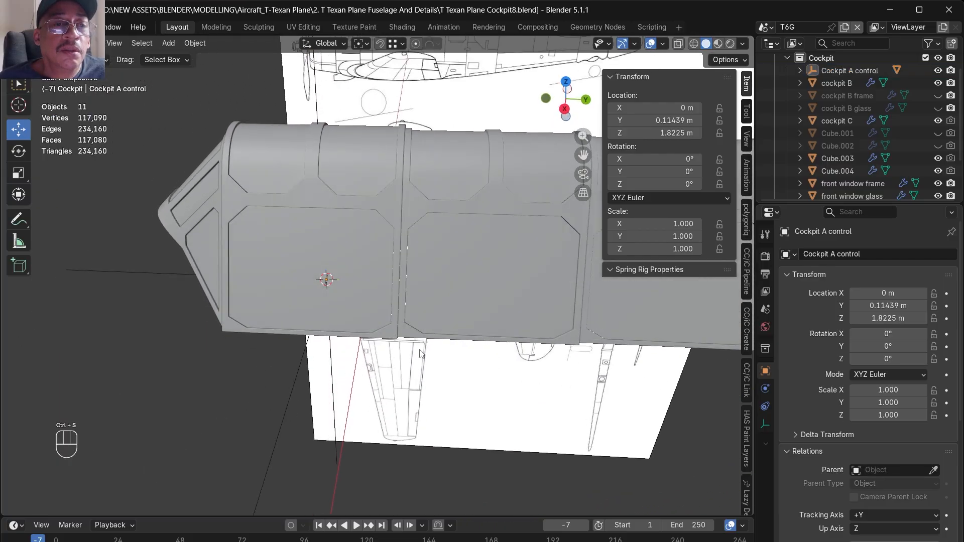
- Try moving the Cockpit A control empty about 0.066 m along Y, and undo the move
left_click(331, 358)
key("g")
key("y")
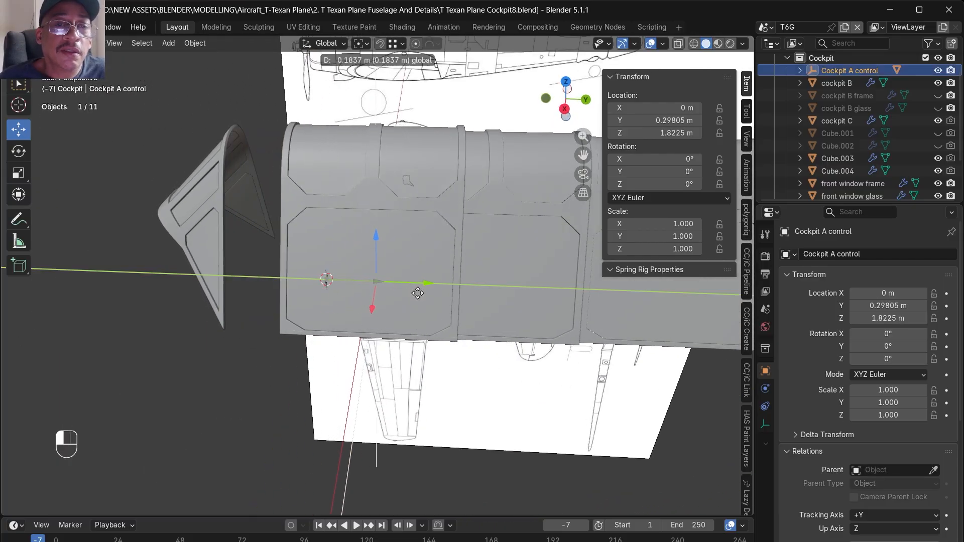
left_click(384, 307)
middle_click_drag(384, 307, 345, 195)
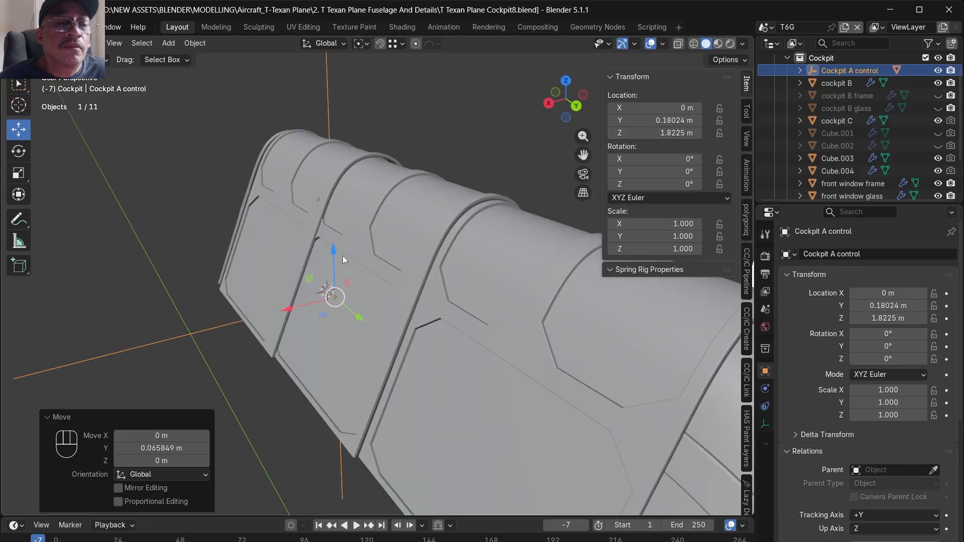
key("ctrl+z")
- Try sliding the Cockpit A control empty about 0.149 m along Y, and undo it
middle_click_drag(348, 249, 303, 335, "alt")
left_click_drag(328, 316, 332, 356)
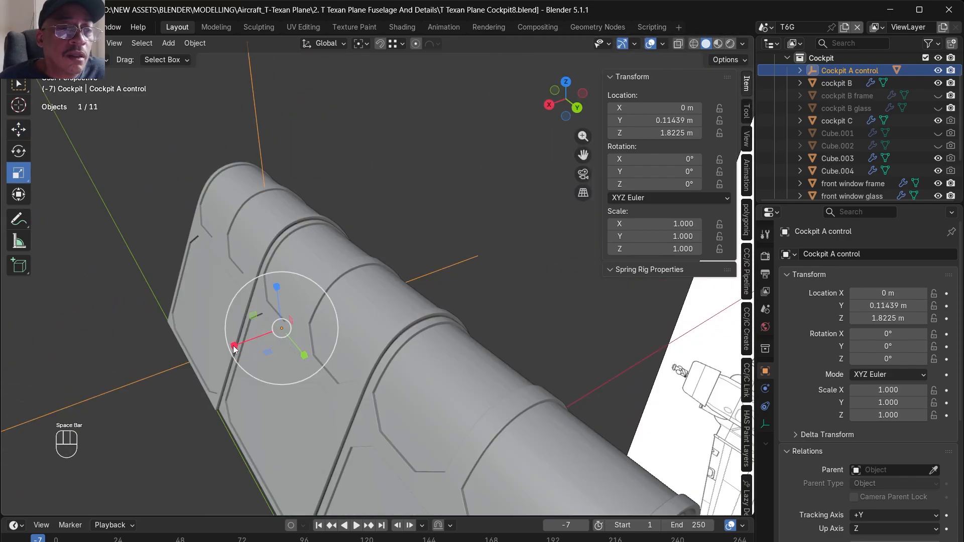
left_click_drag(234, 347, 229, 352)
key("ctrl+z")
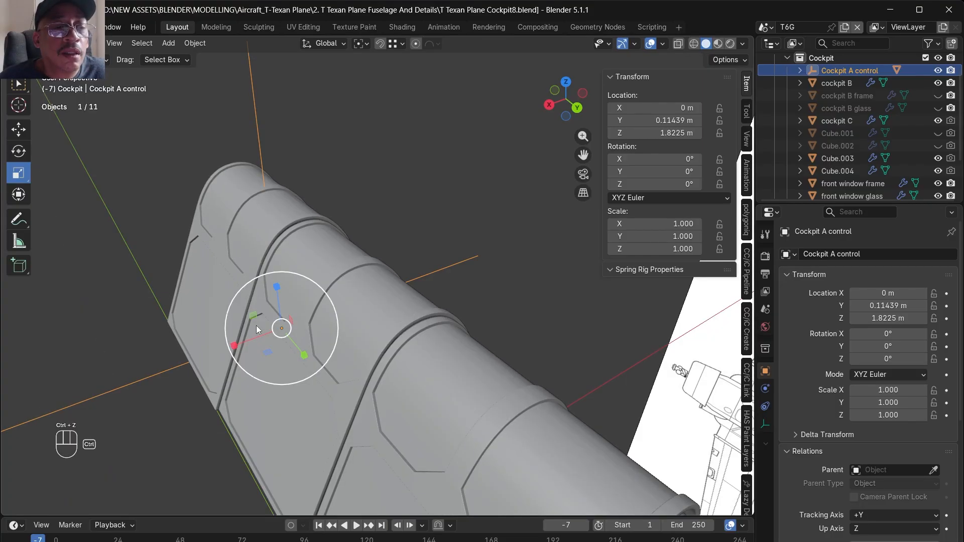
- Try scaling the Cockpit A control empty uniformly by 1.012, and undo the scaling
key("s")
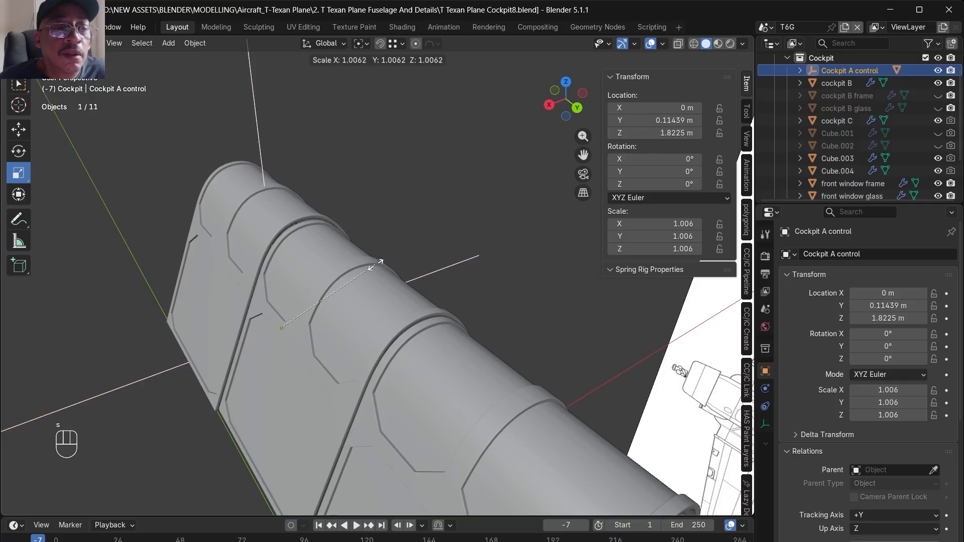
left_click(377, 268)
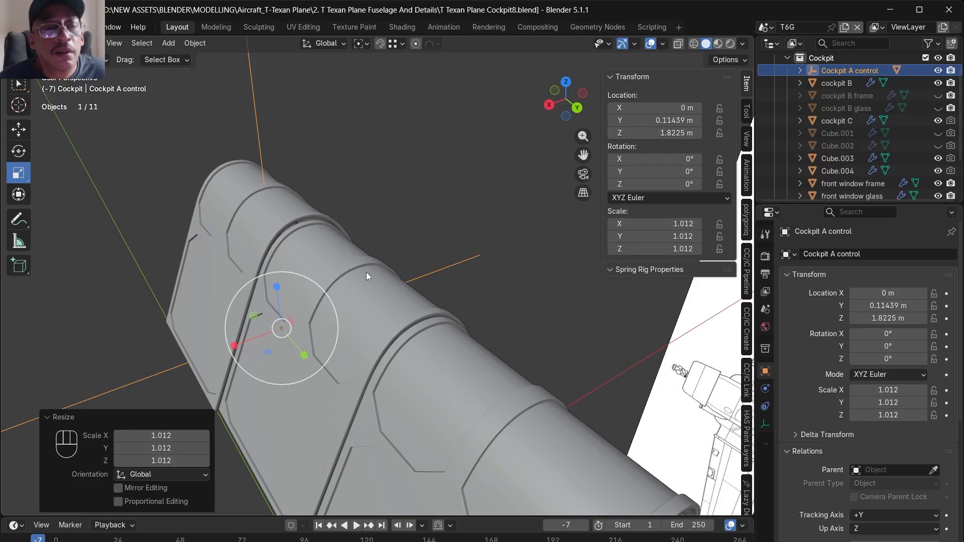
key("ctrl+z")
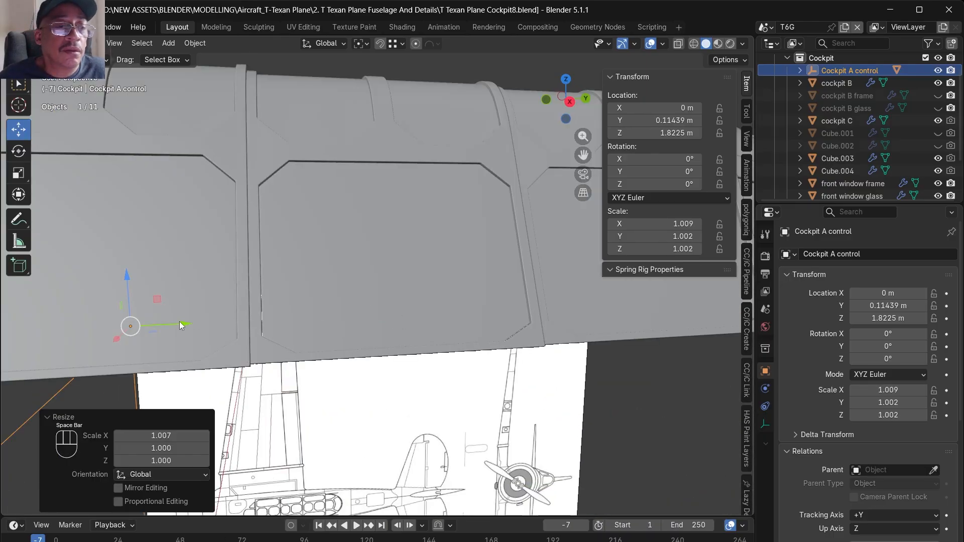
- Scale the Cockpit A control empty along X by a factor of 0.980
left_click_drag(180, 324, 355, 318)
scroll(351, 361, "down", 8)
middle_click_drag(351, 361, 333, 370)
key("ctrl+z")
scroll(334, 369, "up", 6)
scroll(333, 370, "down", 2)
key("space")
key("s")
left_click_drag(377, 321, 370, 319)
scroll(385, 315, "down", 6)
middle_click_drag(384, 316, 414, 292)
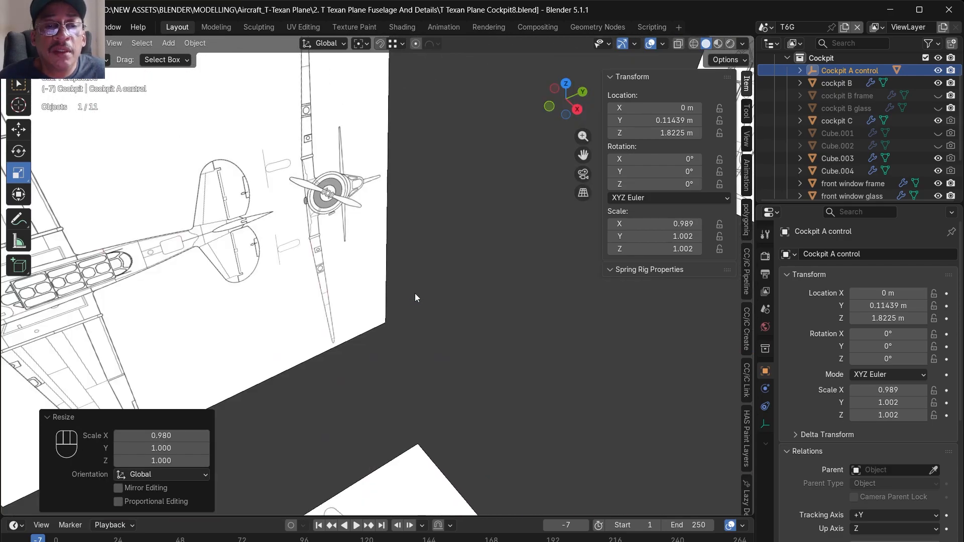
- Try moving the Cockpit A control empty about 0.2304 m along Y with the Move tool, and undo the move
scroll(412, 298, "down", 3)
scroll(411, 330, "down", 6)
left_click_drag(411, 330, 363, 320, "alt")
key("space")
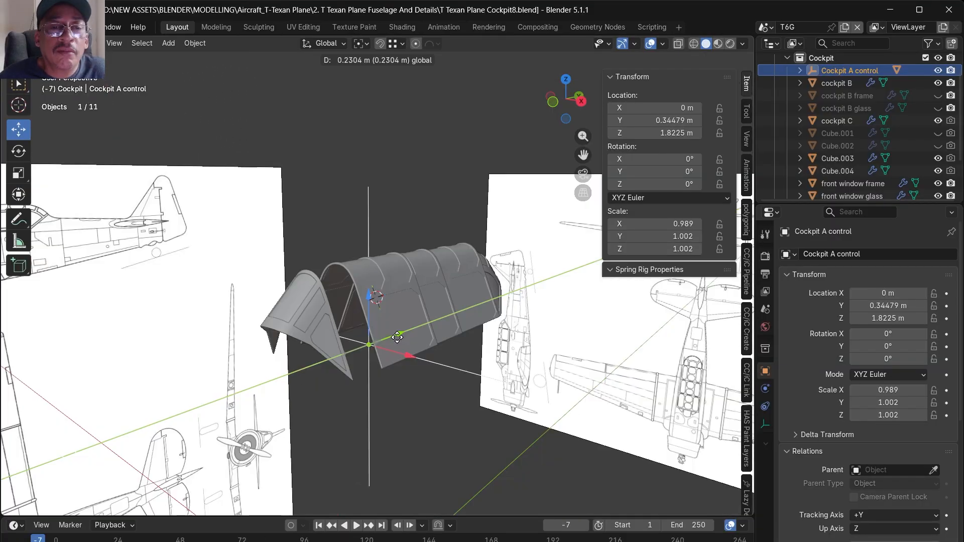
left_click_drag(398, 335, 351, 348)
scroll(407, 327, "up", 8)
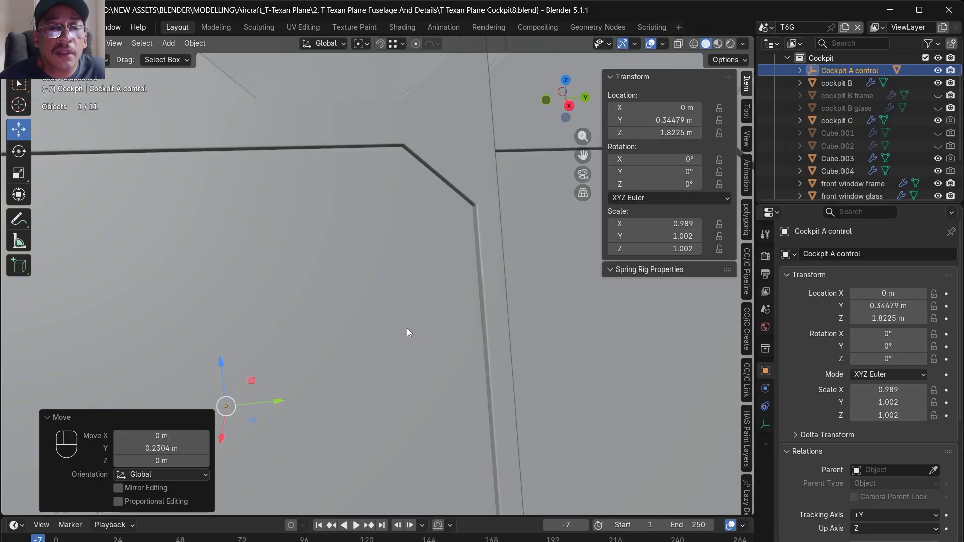
scroll(407, 330, "down", 8)
mouse_move(454, 352)
left_mouse_down("alt")
mouse_move(364, 333)
mouse_move(416, 319)
mouse_move(451, 336)
left_mouse_up("alt")
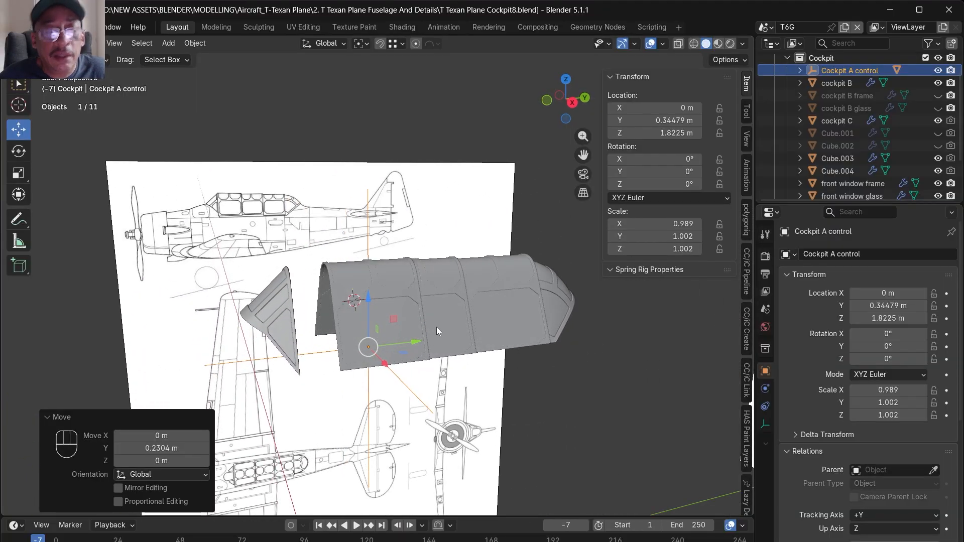
key("ctrl+z")
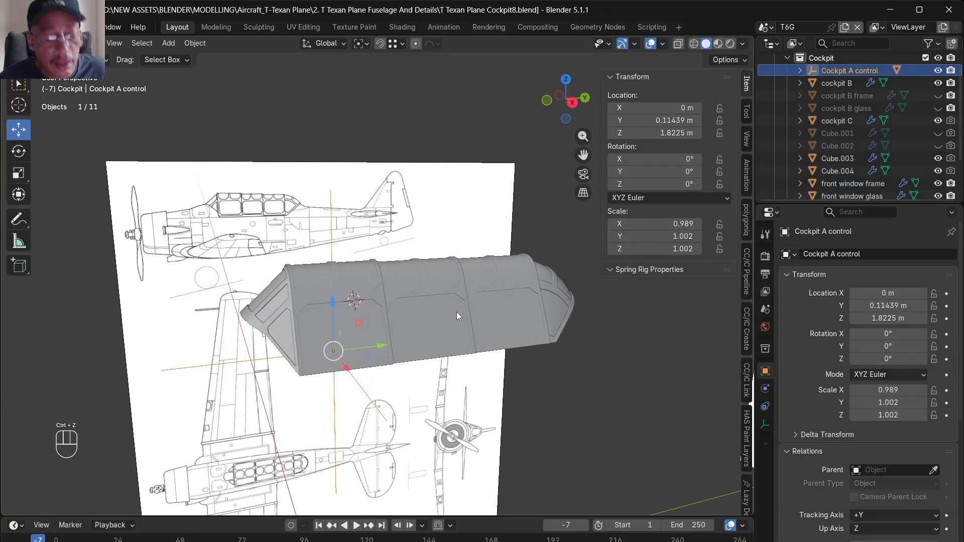
- Save the Blender file
key("ctrl+s")
left_click_drag(510, 281, 471, 309, "alt")
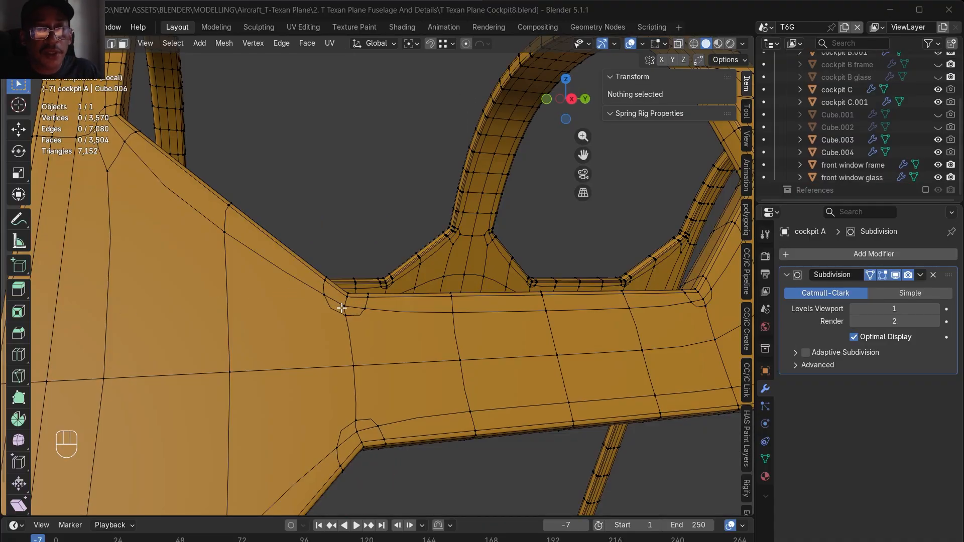
- Merge at center the four vertices beside the upper corner where cockpit A's side bar meets the wide frame panel
scroll(341, 308, "up", 2)
left_click(373, 311)
left_click_drag(338, 304, 311, 290, "shift")
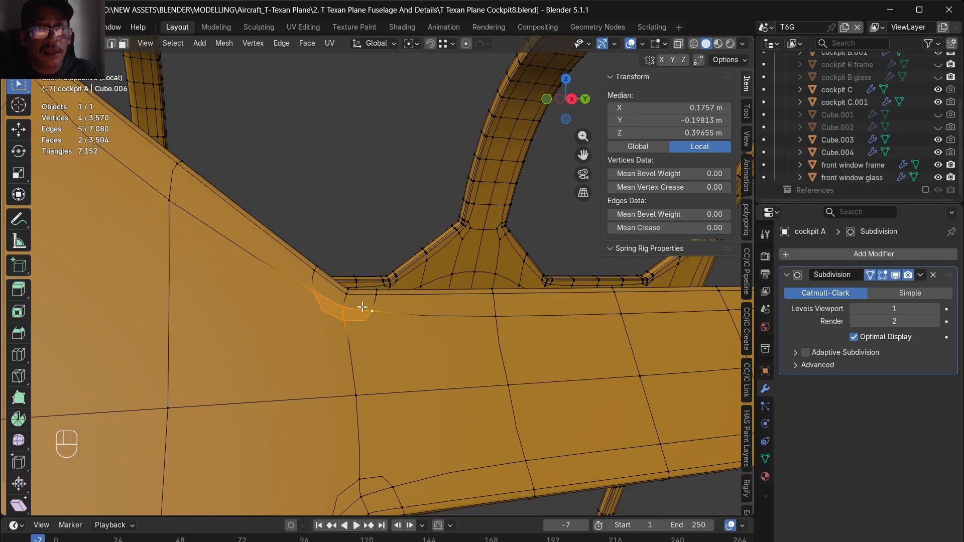
key("m")
left_click(372, 146)
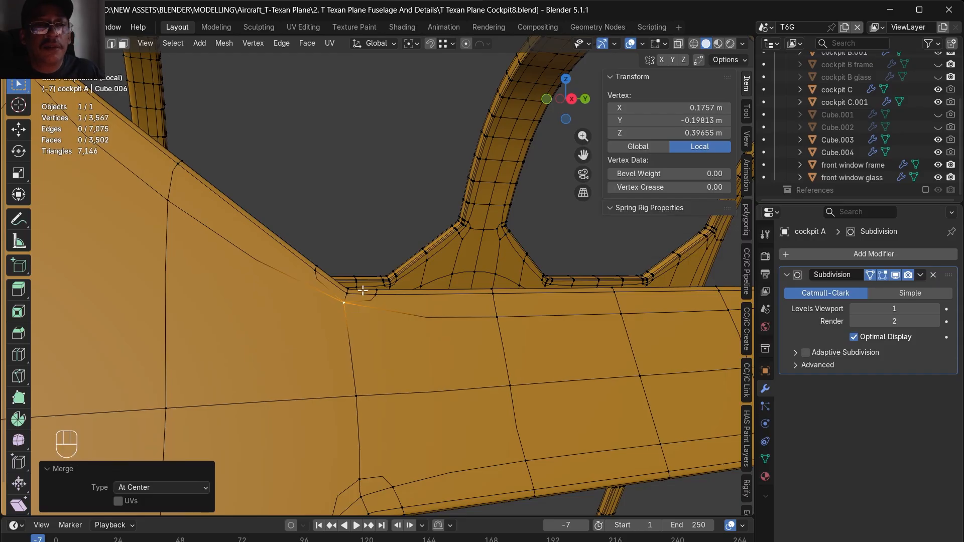
mouse_move(351, 366)
middle_mouse_down("ctrl")
mouse_move(359, 355)
mouse_move(350, 378)
mouse_move(364, 356)
middle_mouse_up("ctrl")
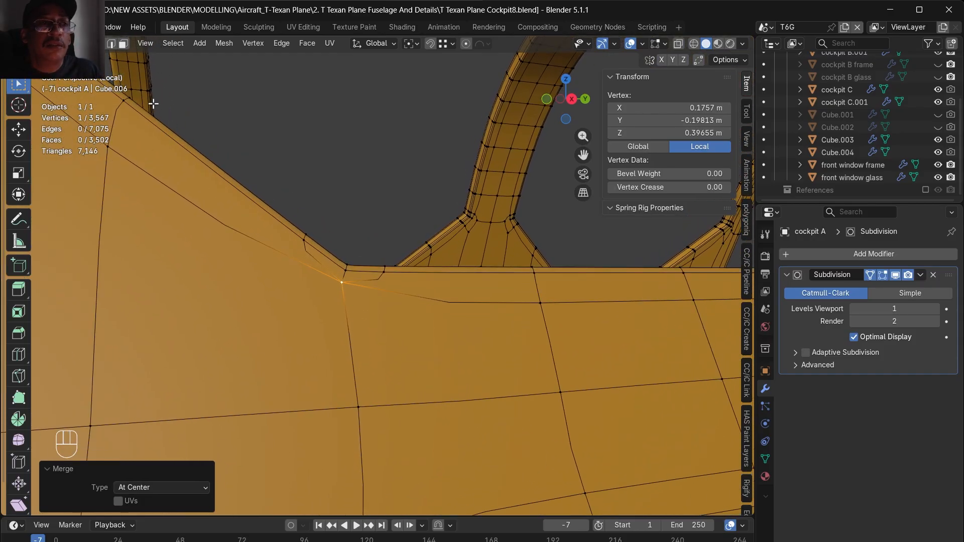
- Dissolve the short leftover edge at the side bar's upper corner on cockpit A
left_click(110, 47)
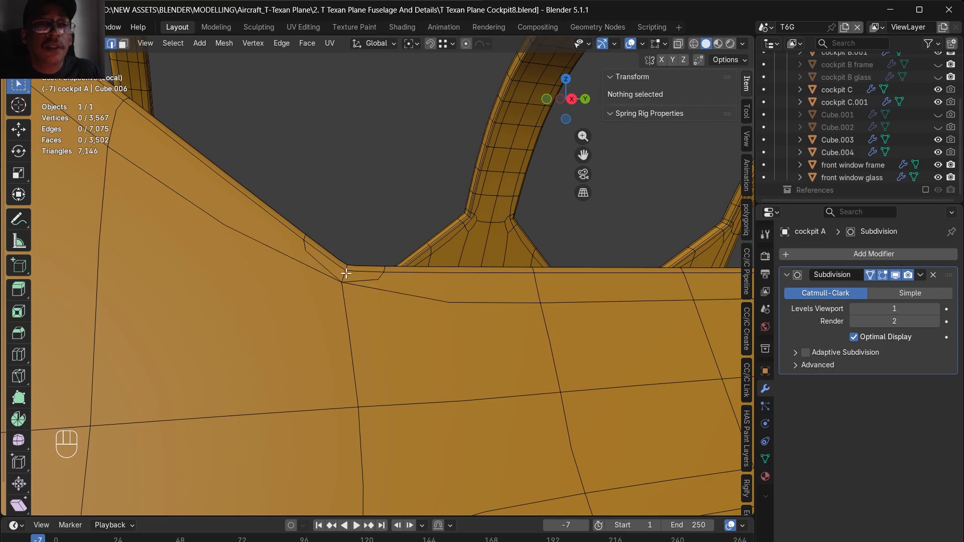
left_click(346, 273)
key("ctrl+e")
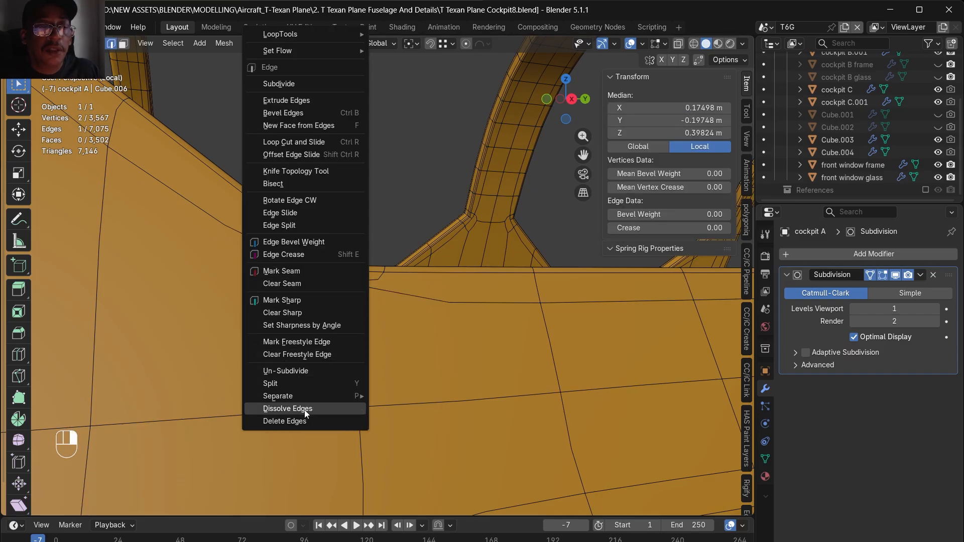
left_click(305, 413)
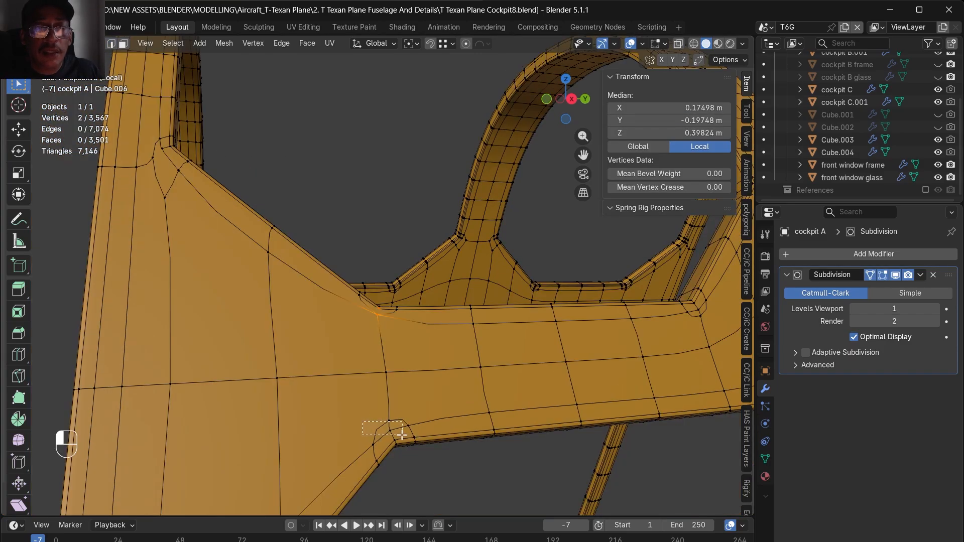
- Merge at center the four vertices of the two small faces at the side bar's lower corner
left_click_drag(402, 435, 402, 436)
left_click(412, 421, "shift")
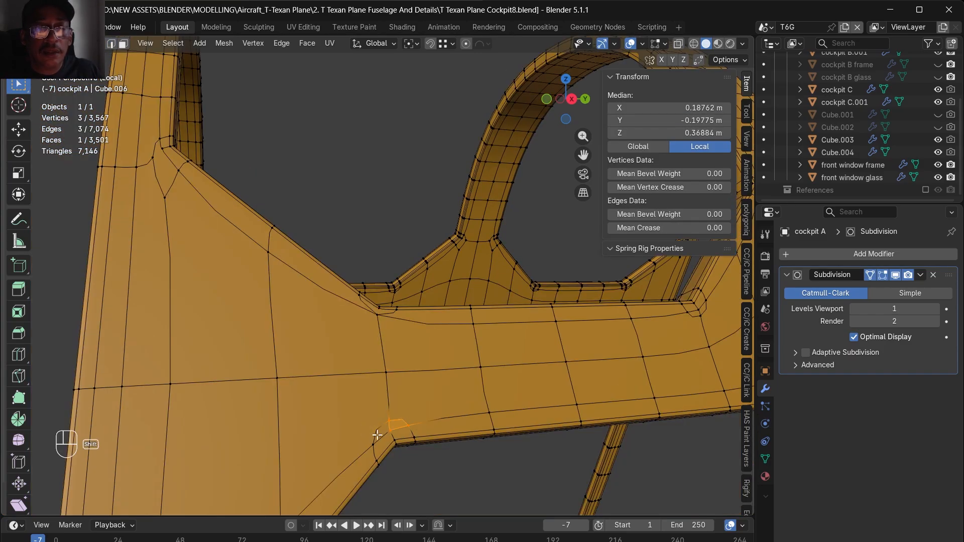
left_click(380, 416, "shift")
key("m")
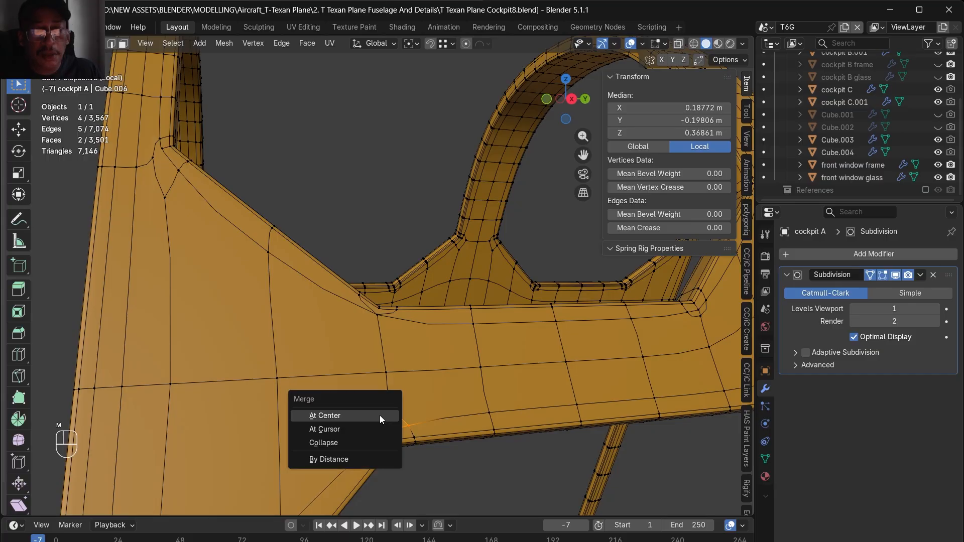
left_click(380, 415)
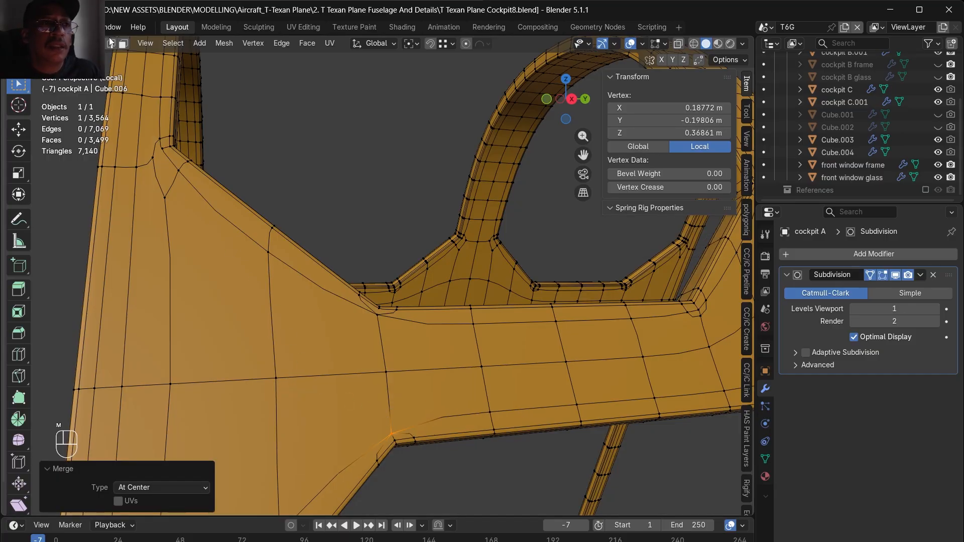
- Dissolve the short leftover edge at the side bar's lower corner
key("alt+a")
left_click_drag(394, 437, 397, 436)
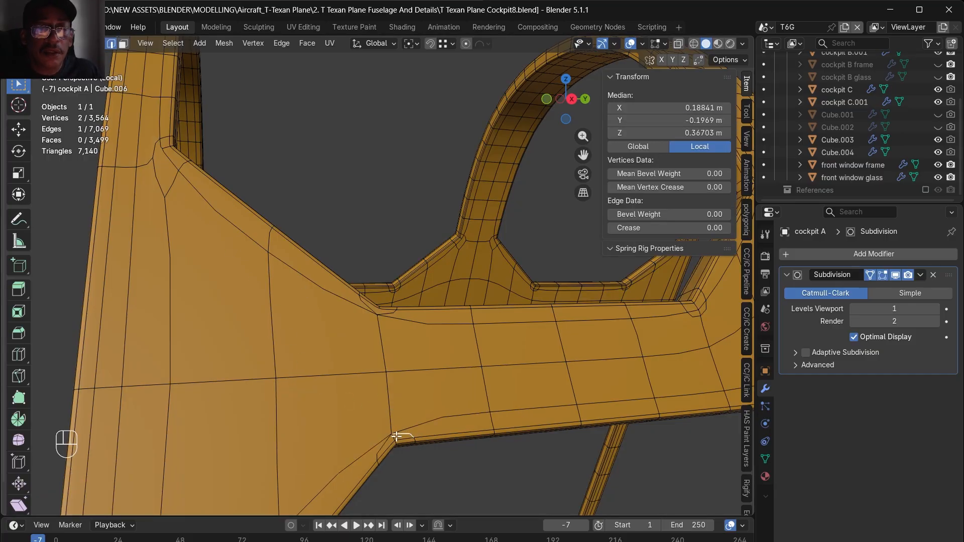
key("ctrl+e")
left_click(383, 435)
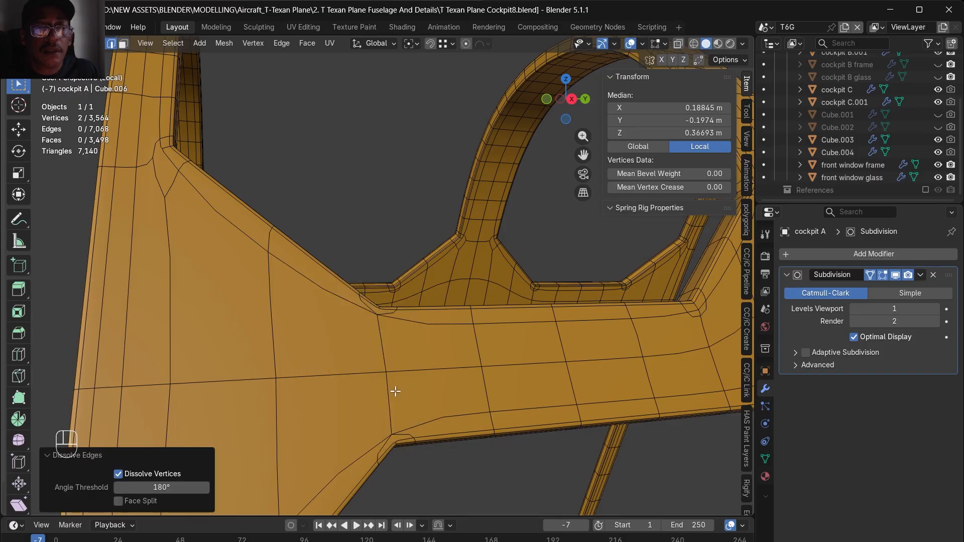
- Merge the small face at the base of cockpit A's upright post at center, and set the Subdivision modifier to Simple
scroll(171, 138, "up", 1)
middle_click_drag(171, 138, 228, 216)
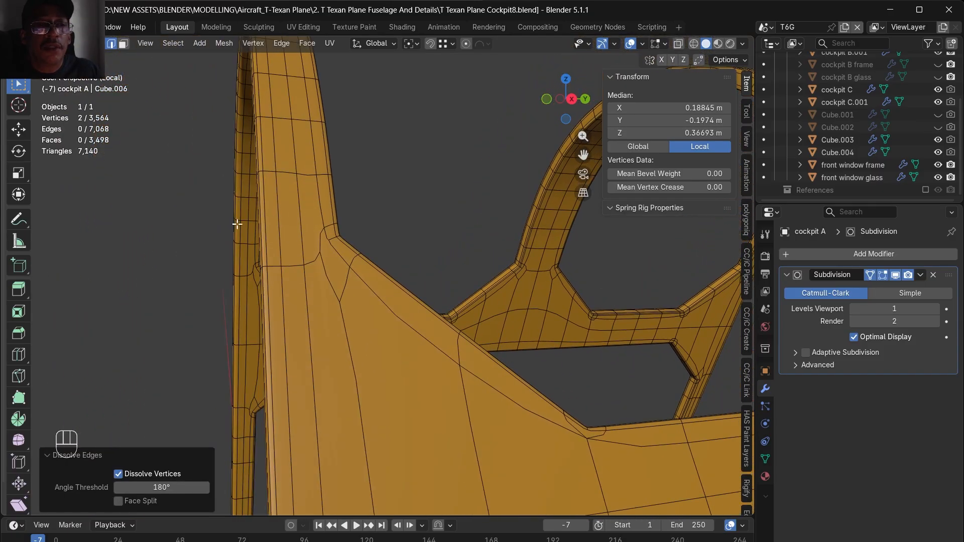
key("Tab")
key("Tab")
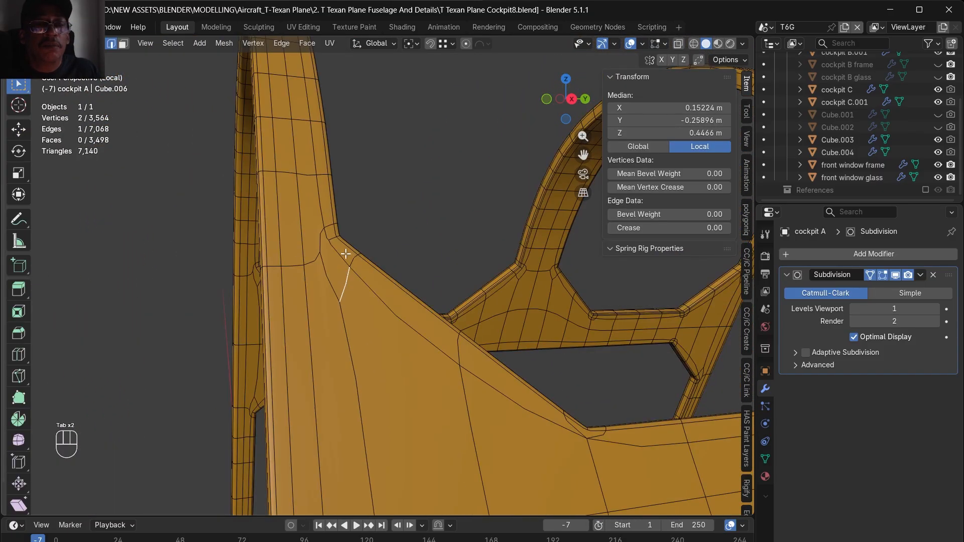
left_click(126, 44)
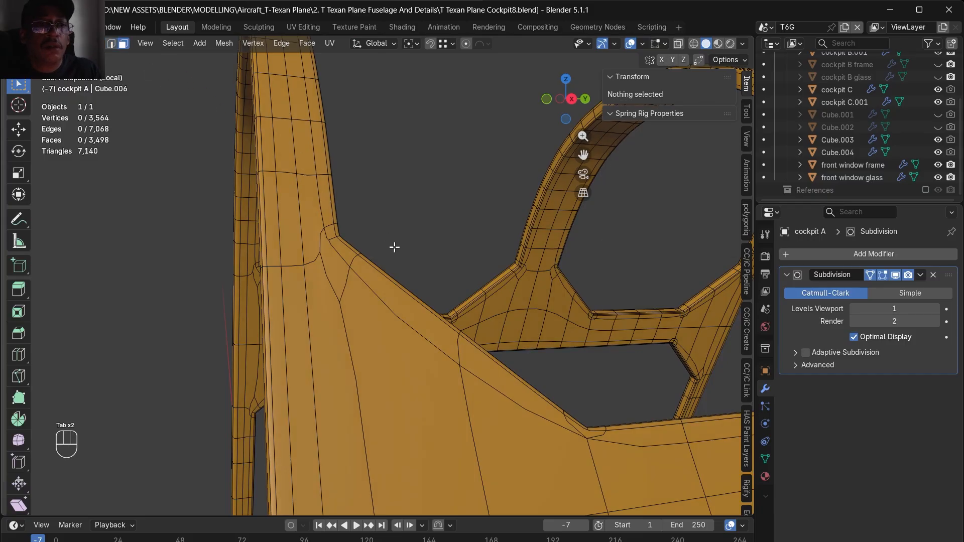
left_click(332, 267)
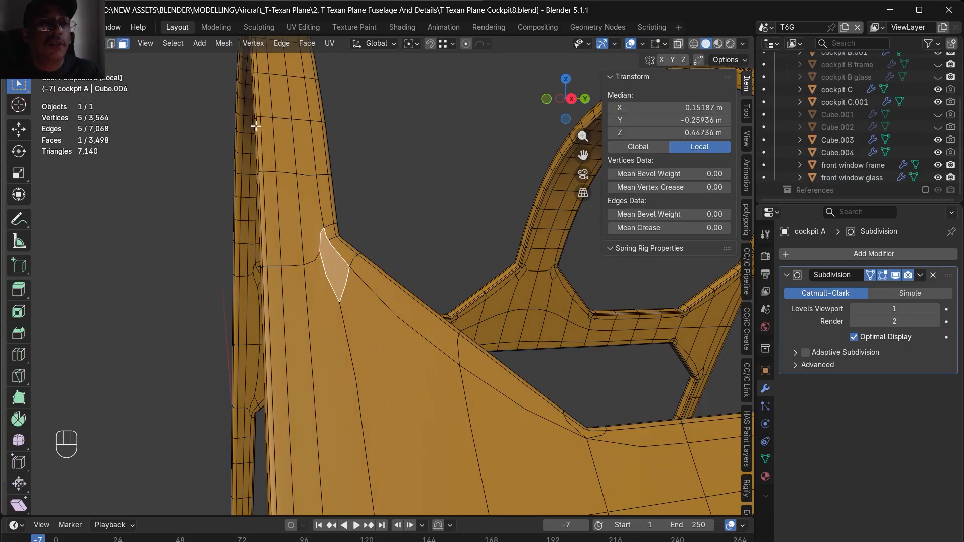
key("m")
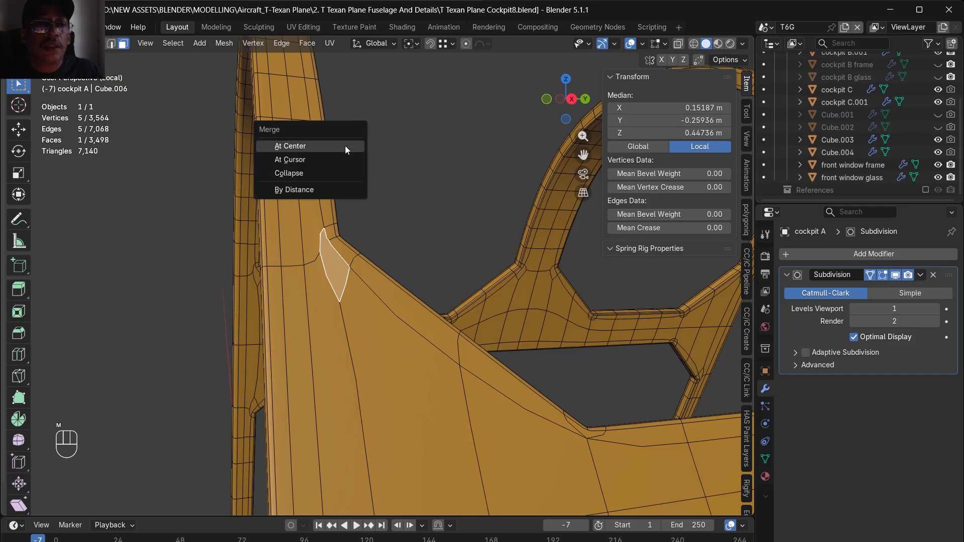
left_click(345, 146)
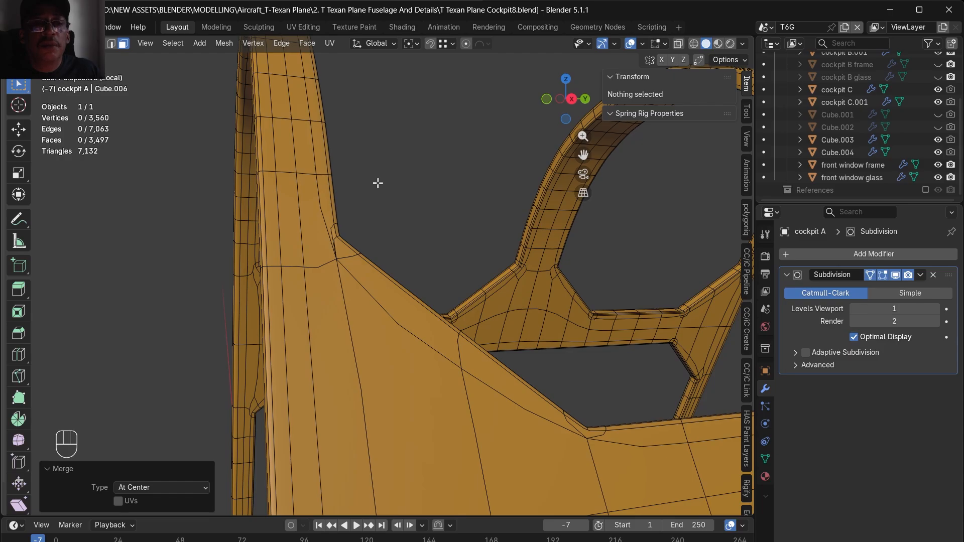
left_click(893, 292)
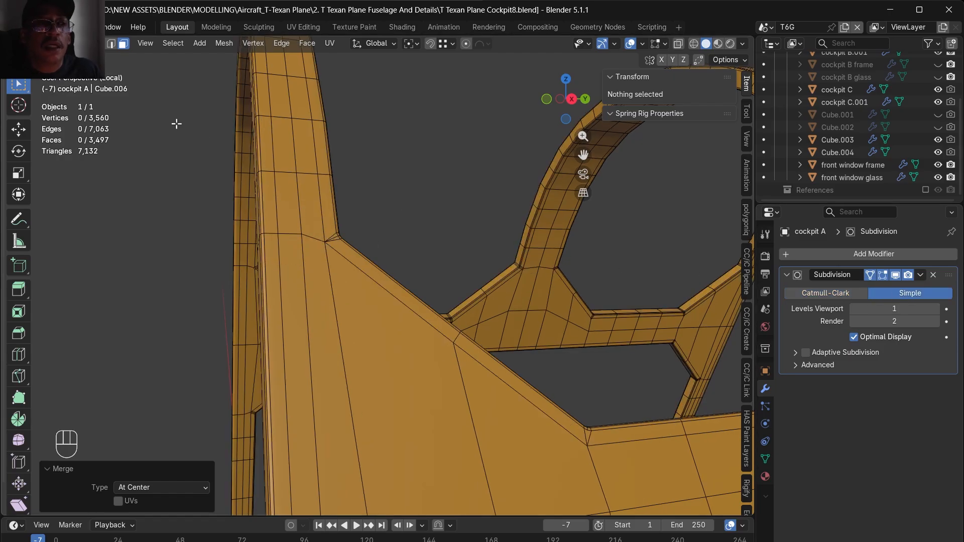
- Dissolve the short leftover edge at the inner corner where cockpit A's upright post meets the side panel
key("1")
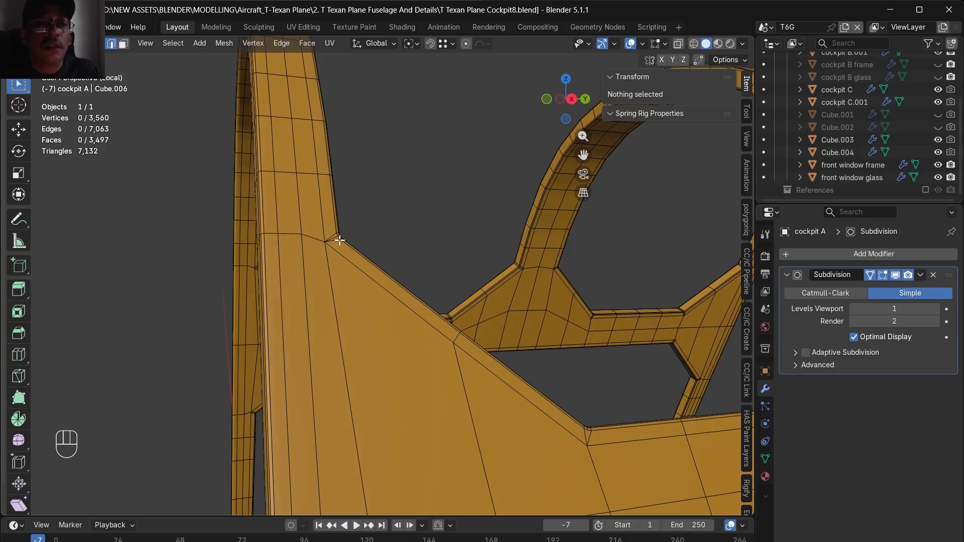
left_click_drag(334, 236, 358, 224)
key("ctrl+e")
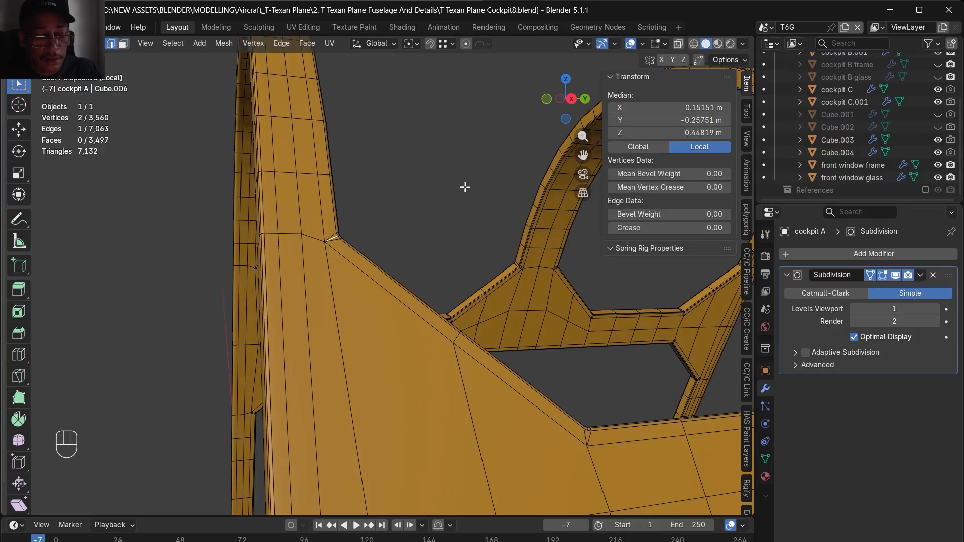
key("m")
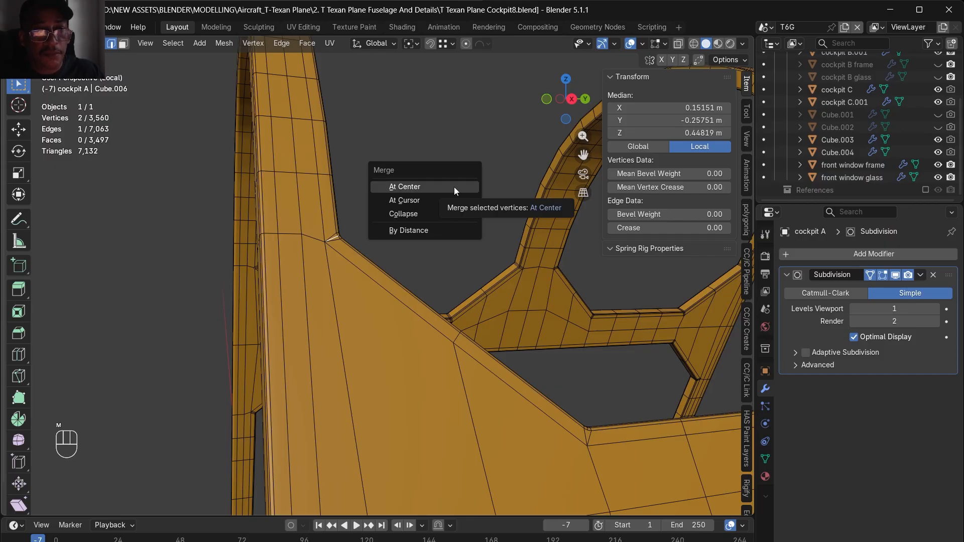
key("ctrl+e")
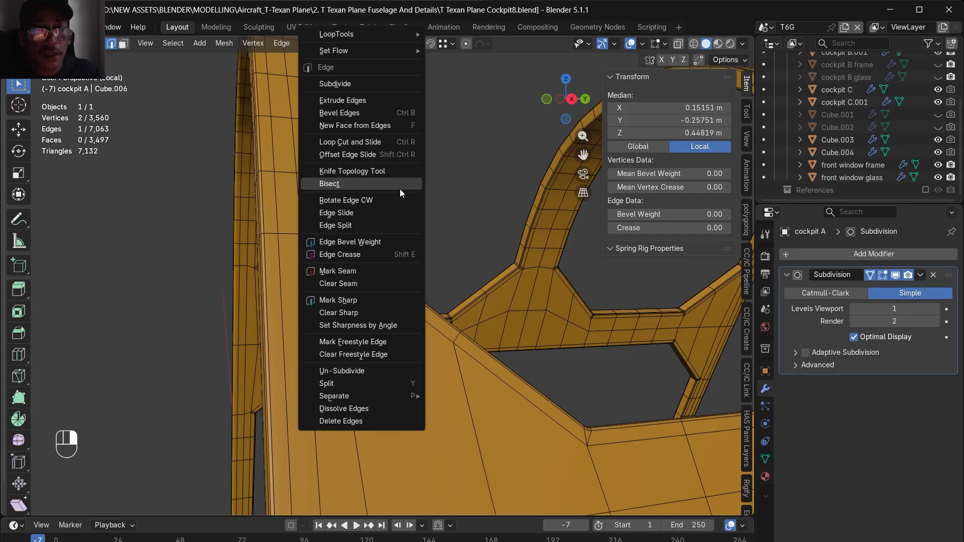
left_click(349, 409)
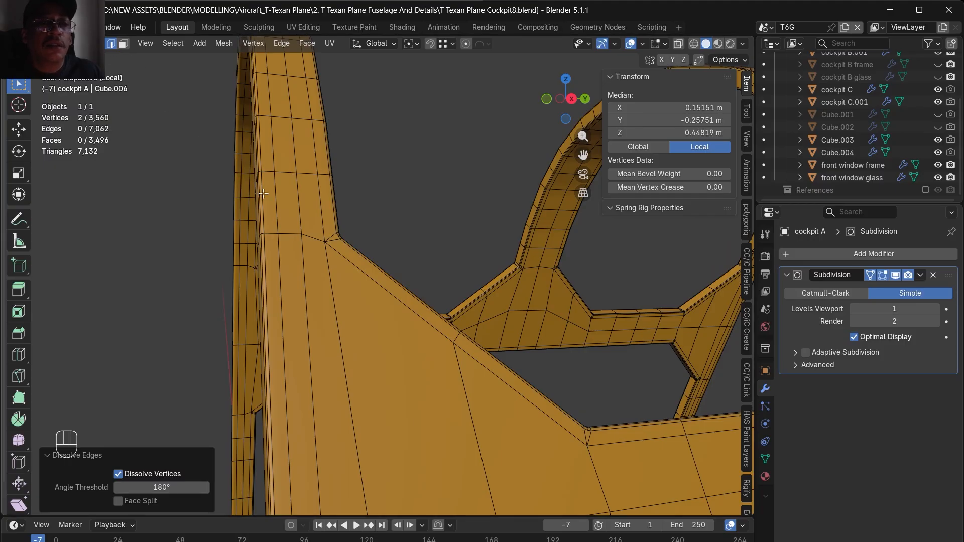
- Slide the corner vertex at the upright post's base by factor 0.757 and its neighbouring vertex by 0.533, toward the post's outer side
left_click(325, 242)
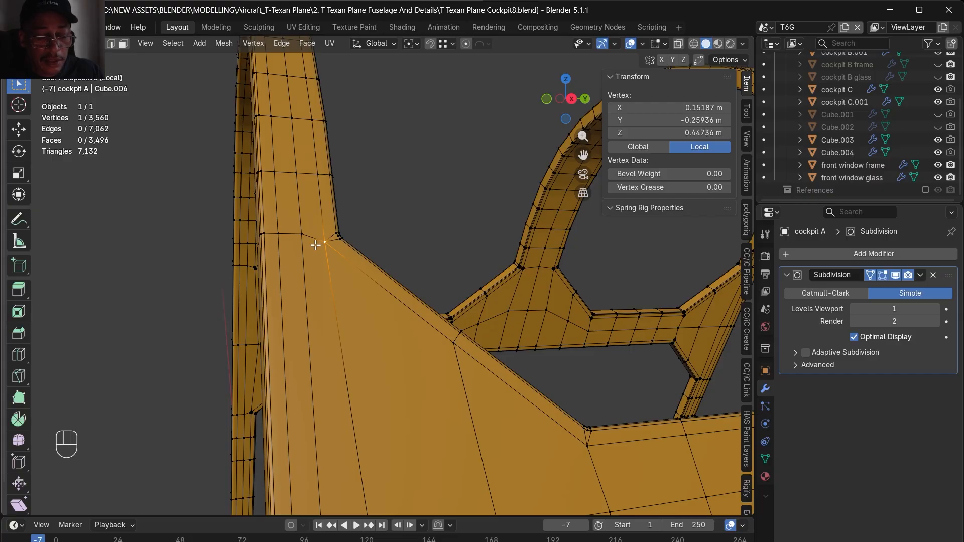
key("g")
key("g")
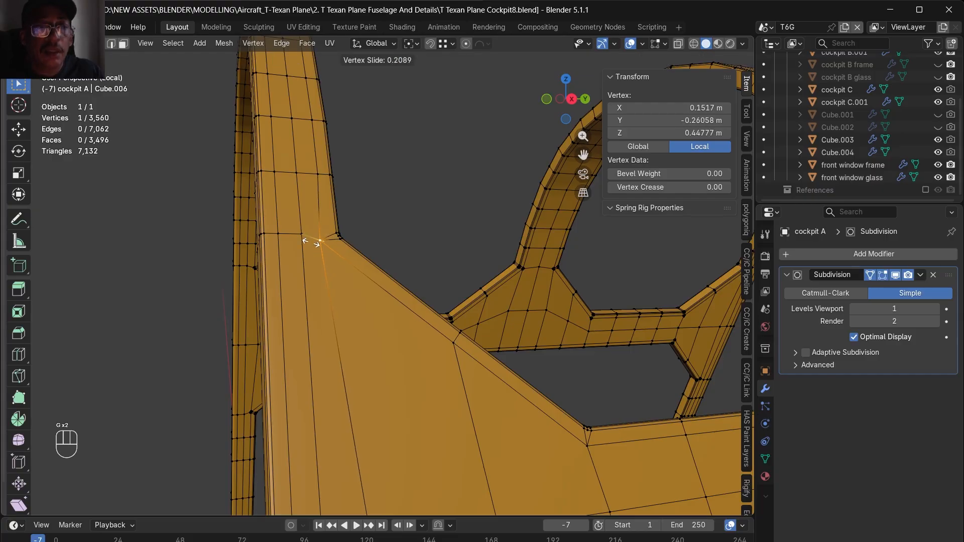
left_click(300, 236)
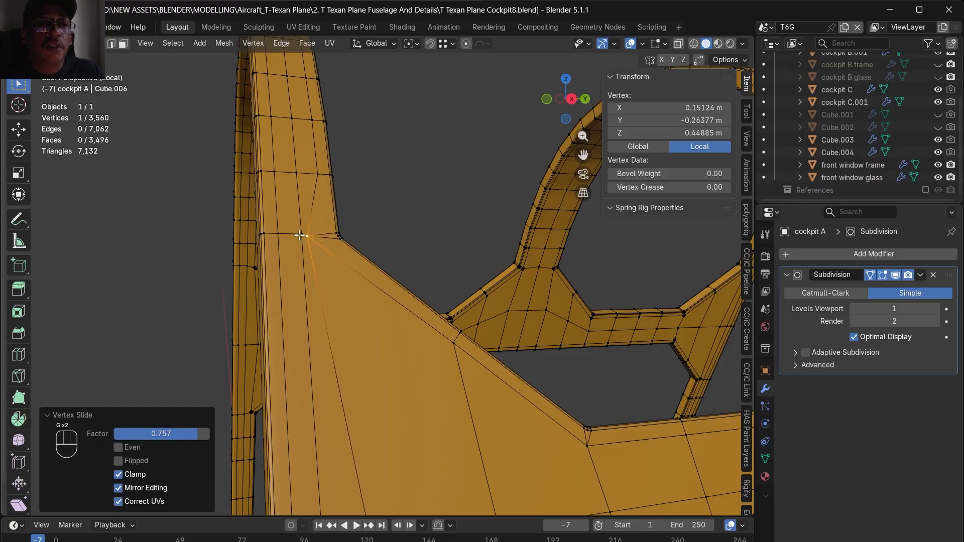
left_click(300, 235)
key("g")
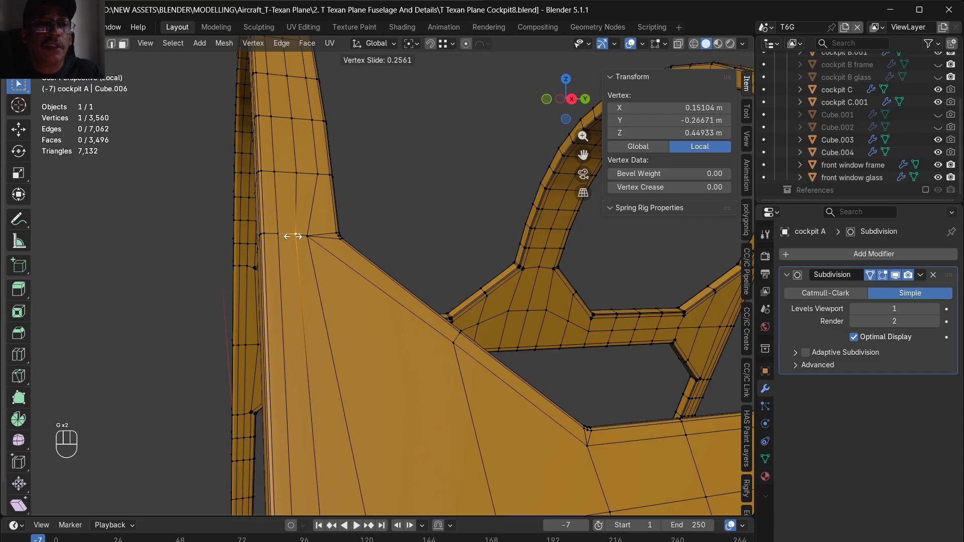
left_click(289, 235)
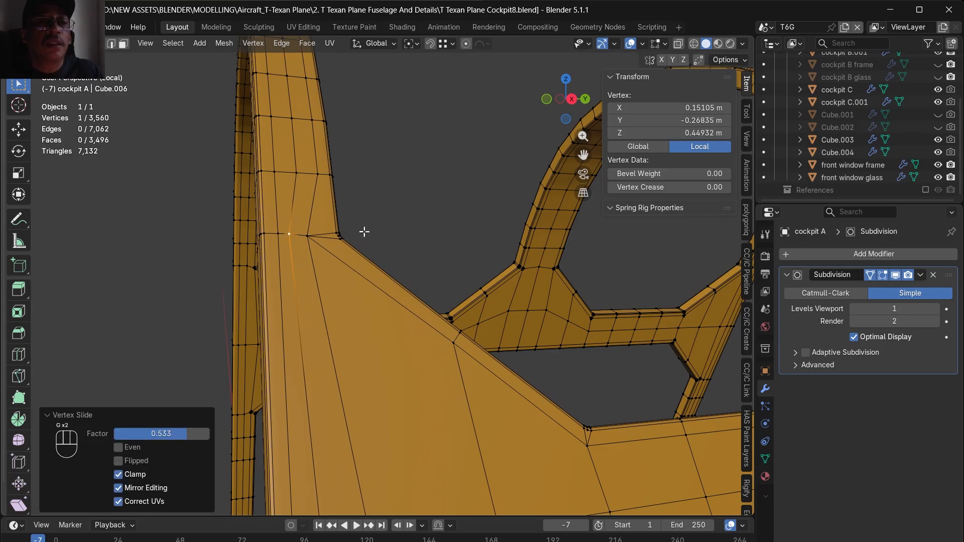
left_click(374, 215)
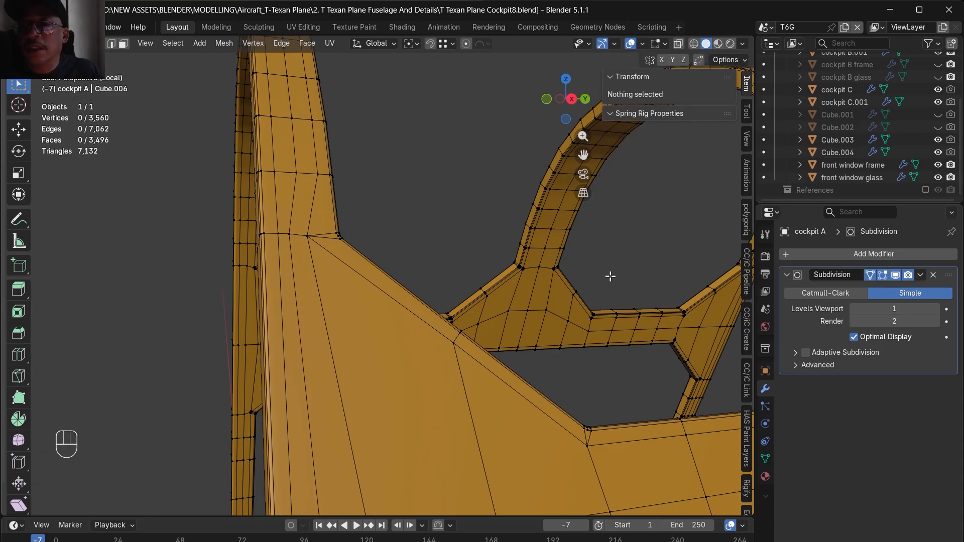
- Set cockpit A's Subdivision modifier to Catmull-Clark and return to Object Mode
key("Tab")
key("Tab")
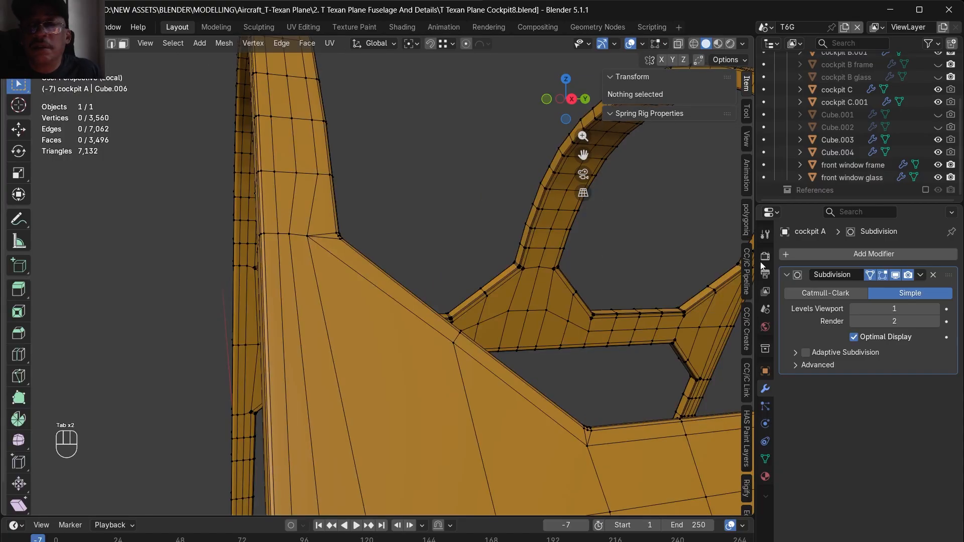
left_click(812, 293)
key("Tab")
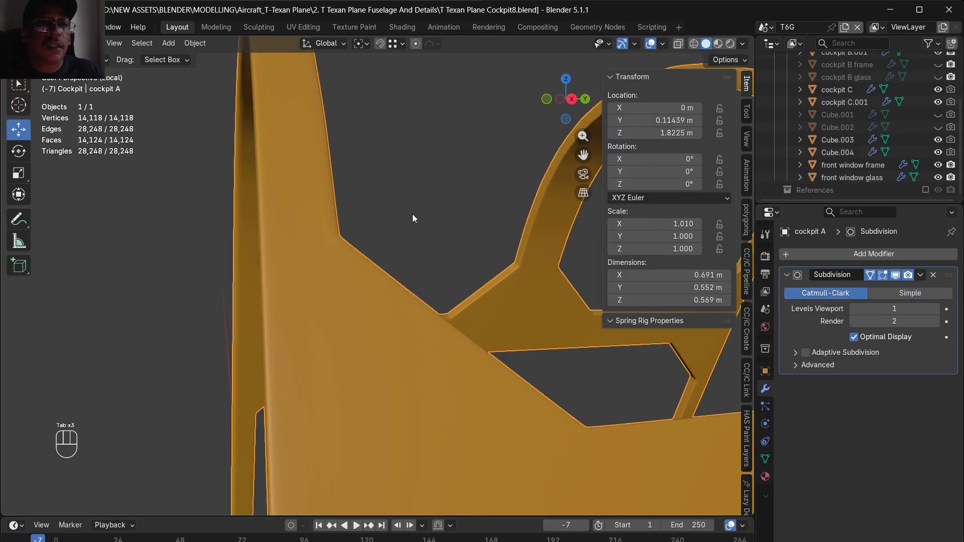
- Examine the whole canopy's frame and glass sections in the shaded preview from several angles and distances
middle_click_drag(312, 243, 389, 270, "ctrl+alt")
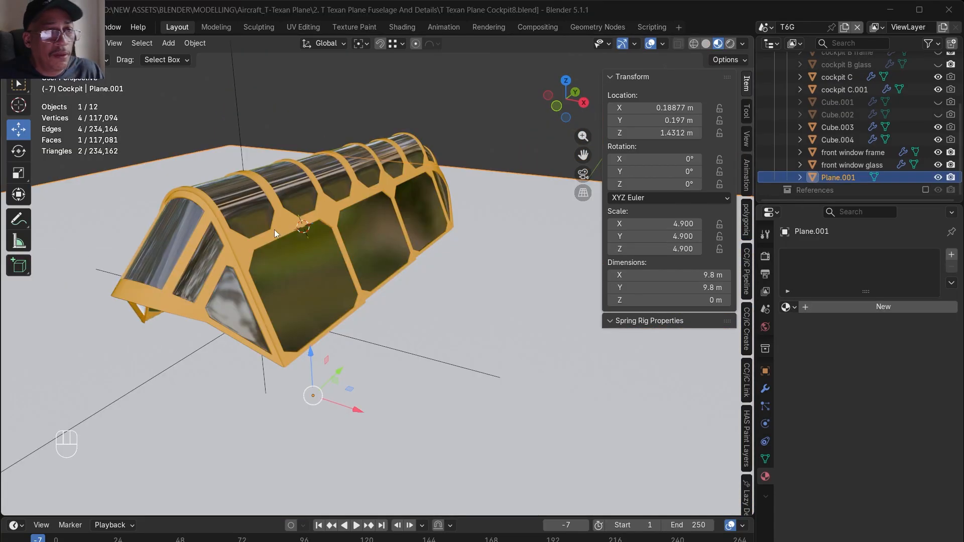
middle_click_drag(375, 218, 404, 239)
left_click_drag(404, 239, 404, 240, "alt")
scroll(242, 242, "up", 4)
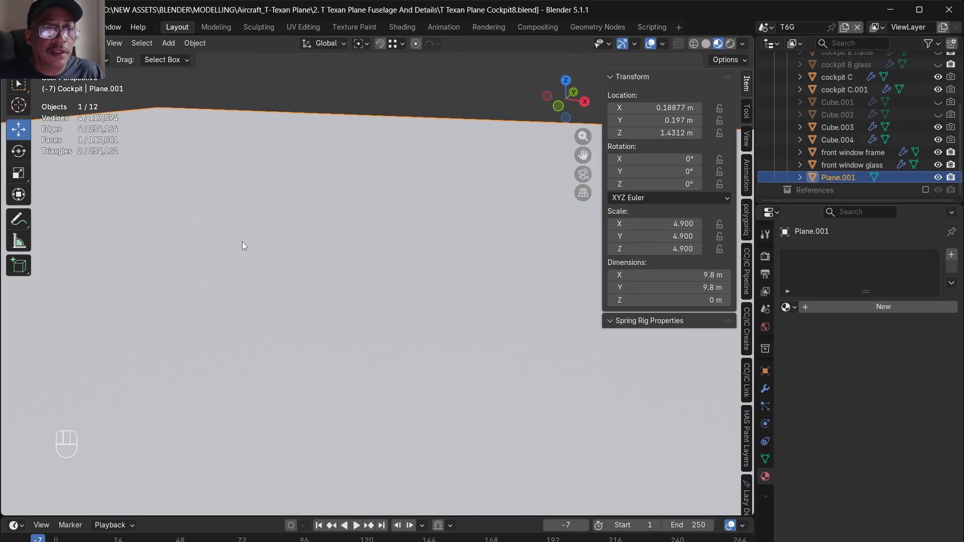
scroll(242, 242, "down", 4)
mouse_move(255, 245)
left_mouse_down("ctrl+alt")
mouse_move(267, 238)
mouse_move(245, 276)
left_mouse_up("ctrl+alt")
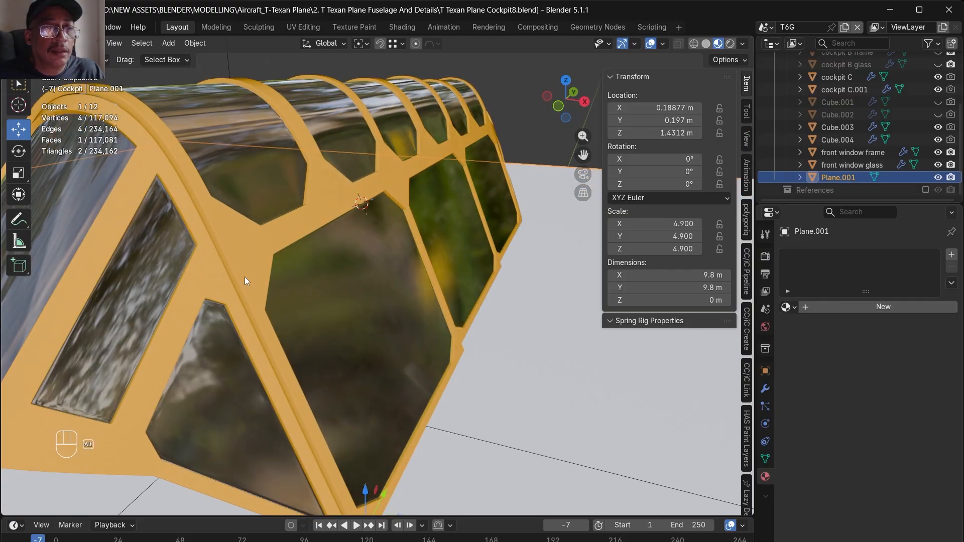
middle_click_drag(246, 276, 203, 269)
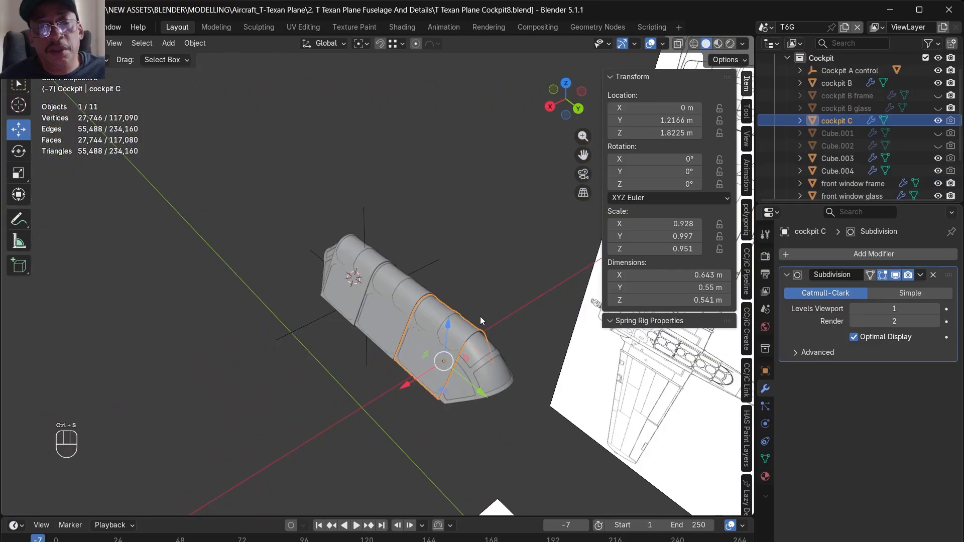
scroll(481, 316, "up", 5)
middle_click_drag(443, 415, 534, 391, "alt")
scroll(496, 337, "down", 8)
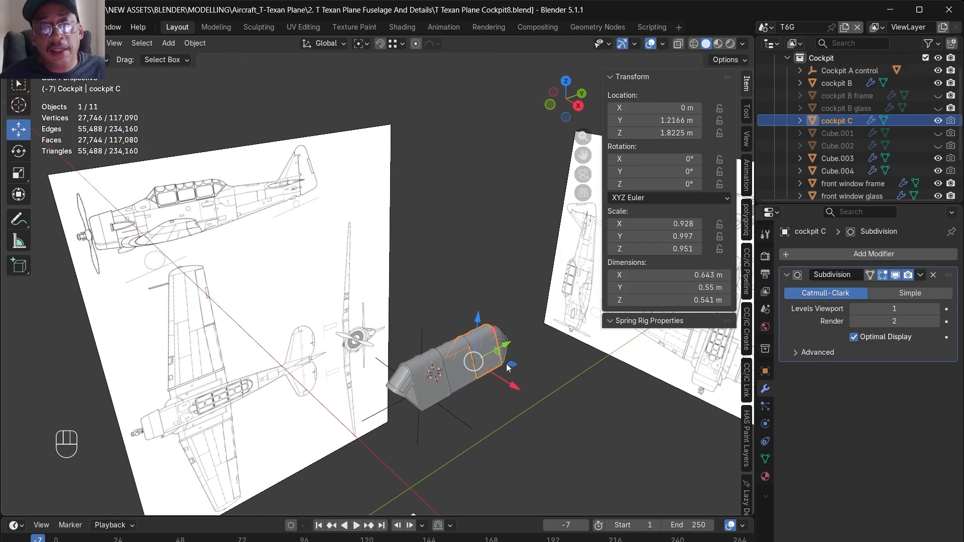
- Select the Cockpit A control empty, try moving it along the Y axis, and undo the move
scroll(504, 363, "up", 5)
middle_click_drag(458, 401, 329, 295, "alt+shift")
left_click(278, 279)
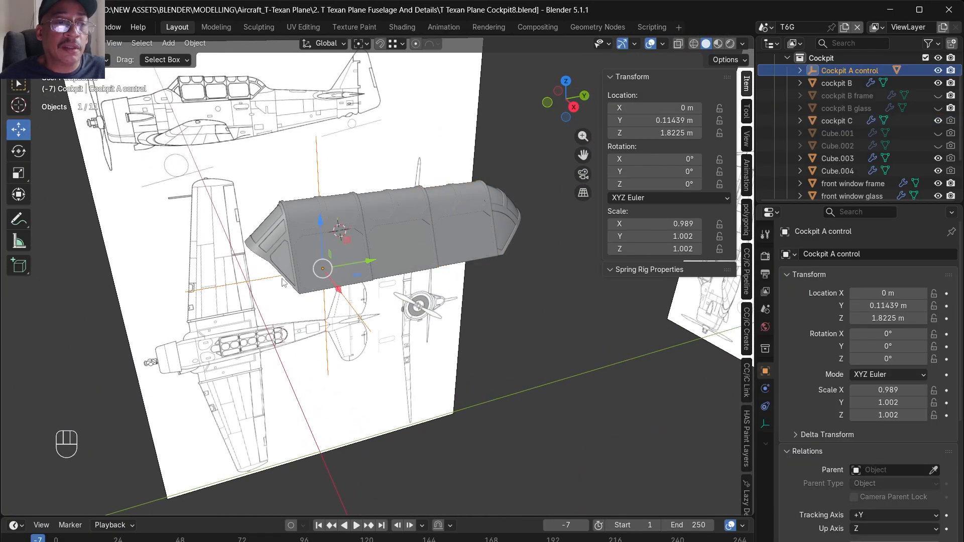
left_click_drag(347, 269, 355, 267)
key("ctrl+z")
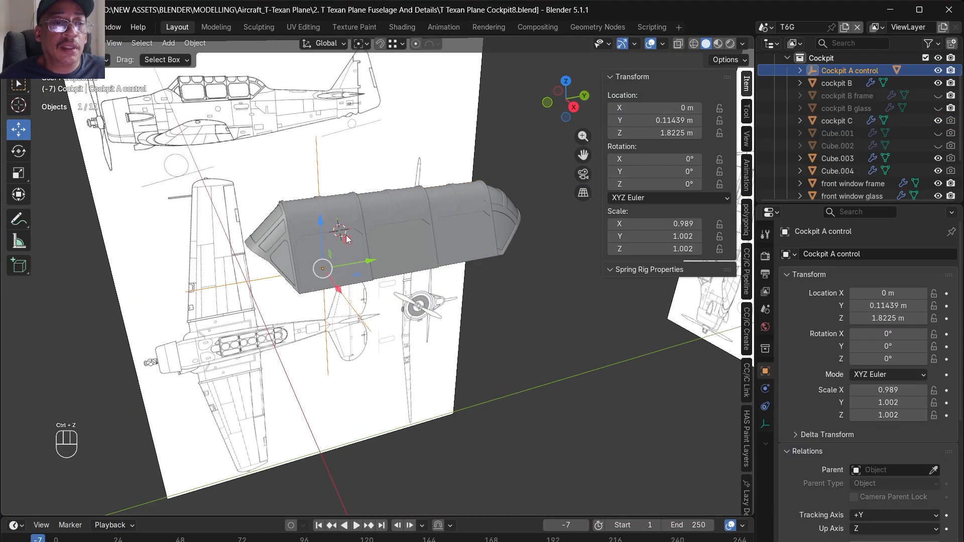
scroll(351, 199, "up", 5)
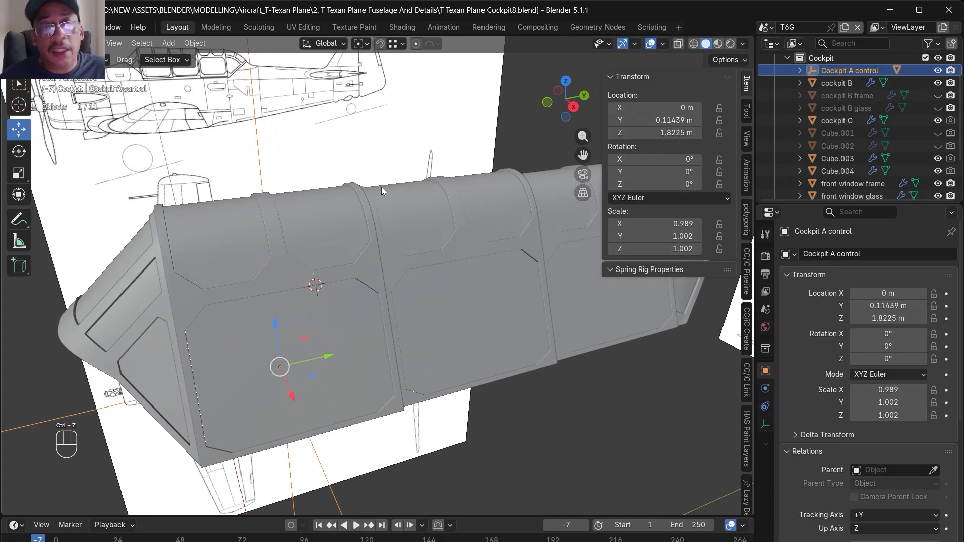
scroll(367, 210, "down", 6)
middle_click_drag(361, 218, 378, 246)
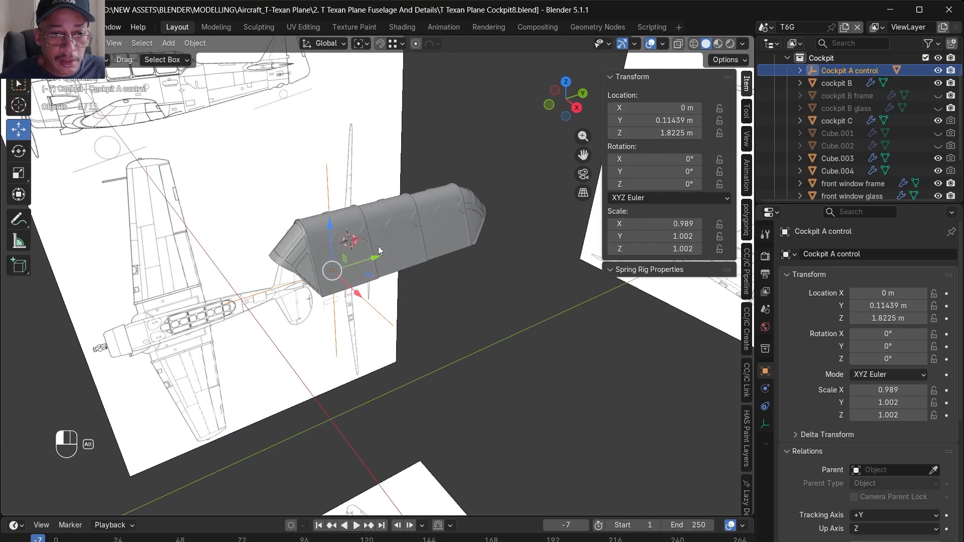